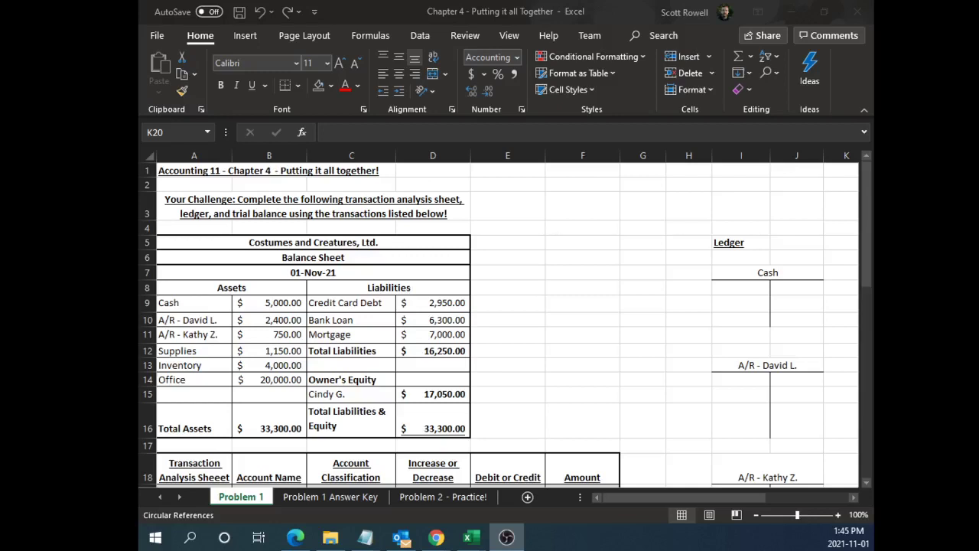
Read the Problem 1 worksheet's title and the challenge instructions below it
click(416, 7)
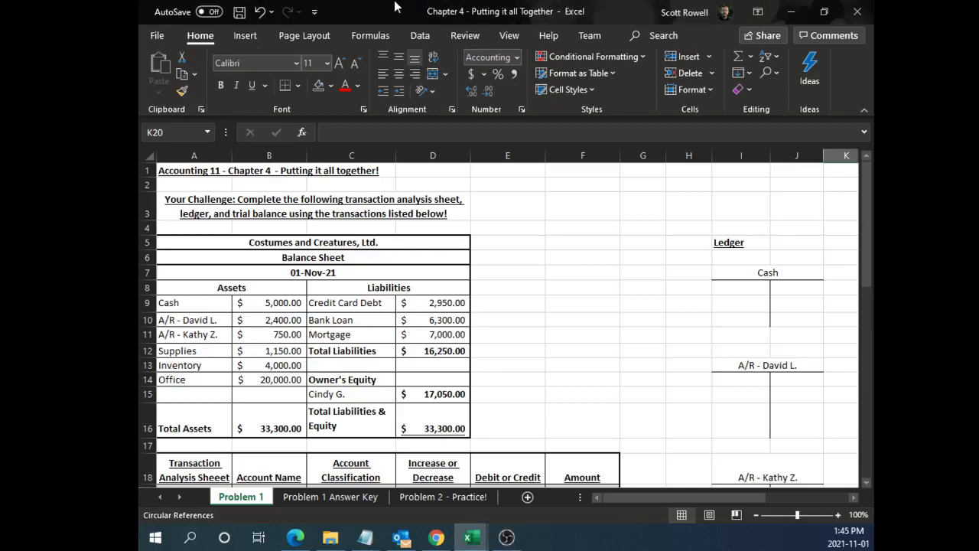
drag(207, 170, 349, 170)
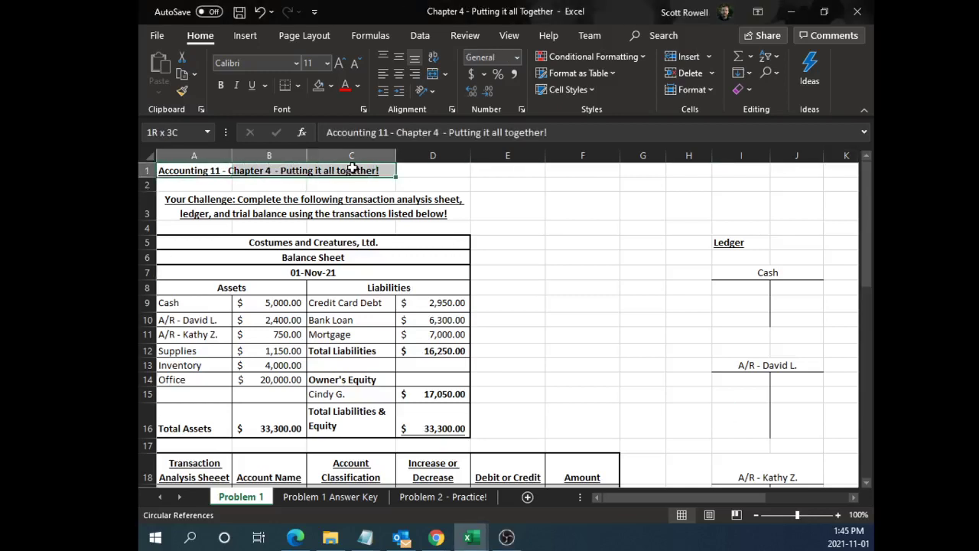
click(273, 200)
click(198, 172)
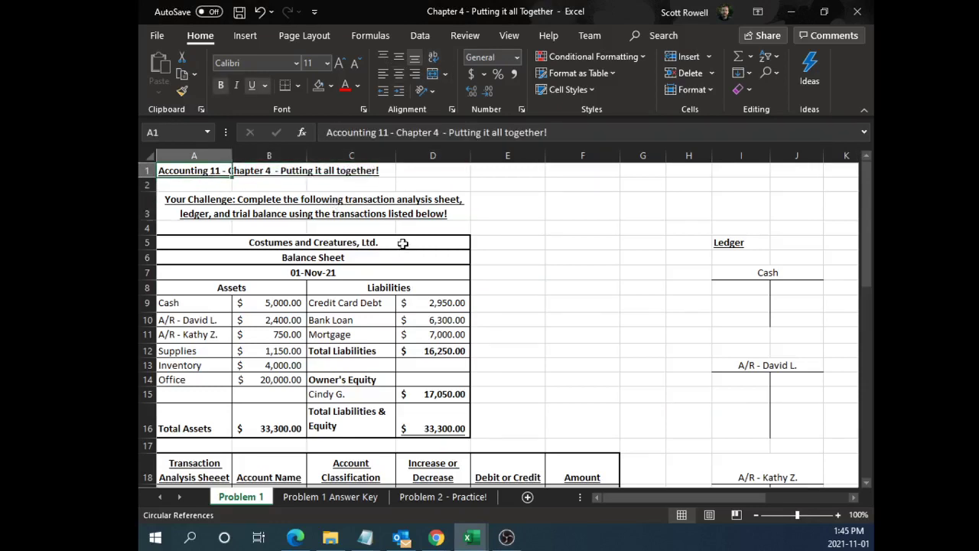
key(alt+Tab)
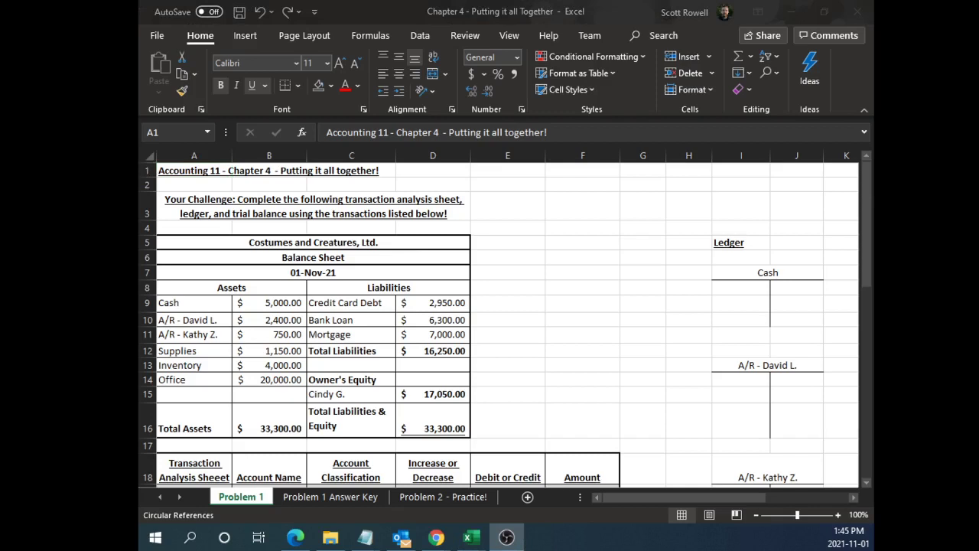
key(alt+Tab)
Look over the blank transaction analysis sheet and the list of transactions A to G beneath it
scroll(535, 318, down, 5)
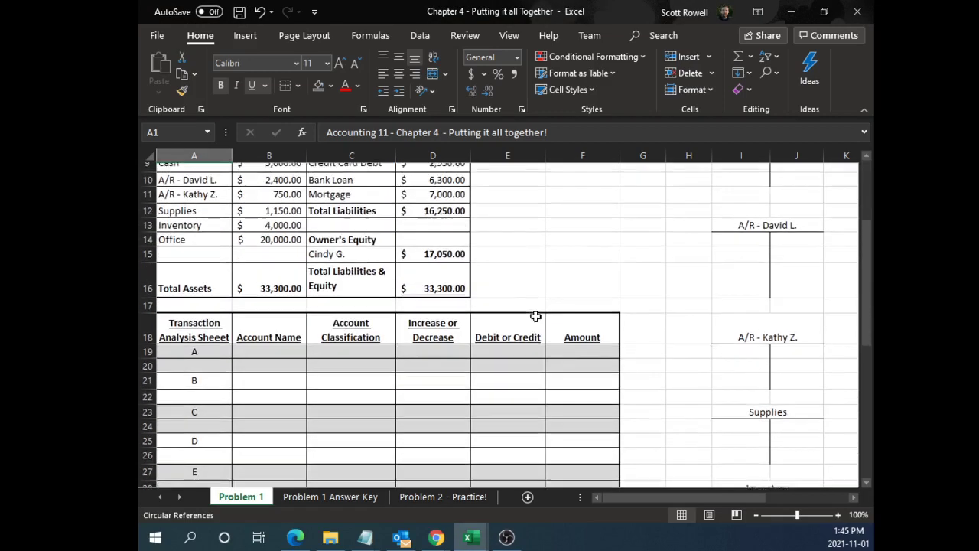
drag(196, 223, 455, 387)
drag(532, 417, 568, 463)
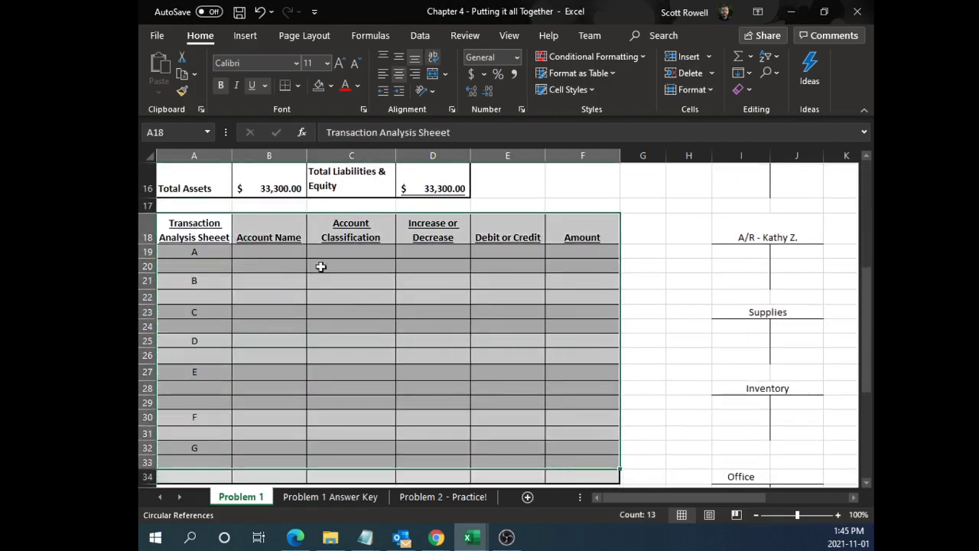
drag(503, 238, 495, 369)
scroll(503, 405, down, 2)
scroll(176, 367, down, 3)
drag(198, 276, 194, 428)
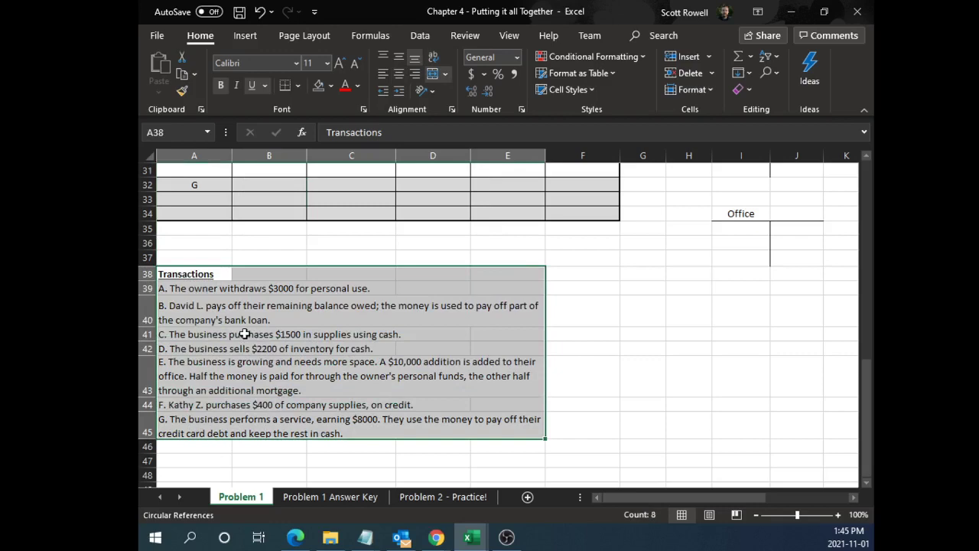
Look through the ledger's T-accounts and the blank Costumes and Creatures, Ltd. trial balance
scroll(564, 365, up, 8)
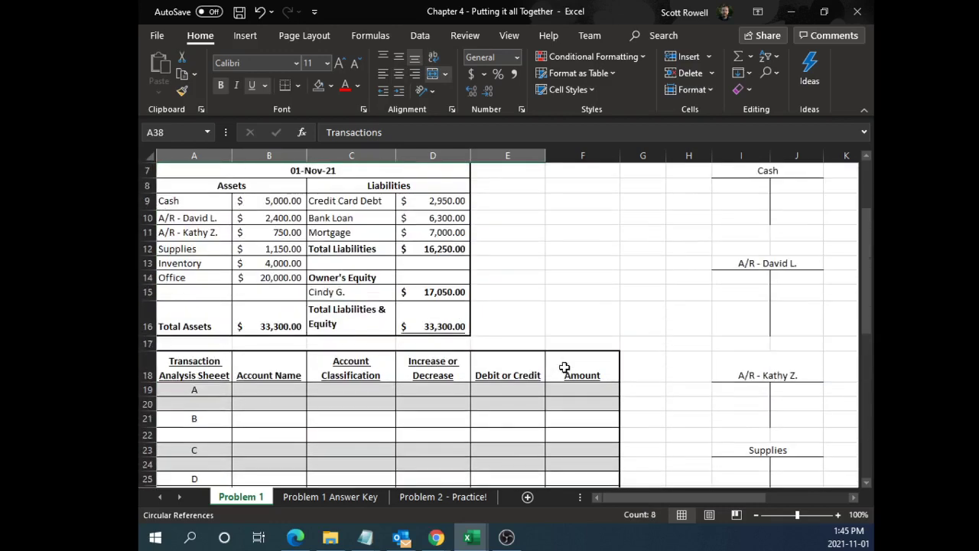
scroll(693, 494, right, 4)
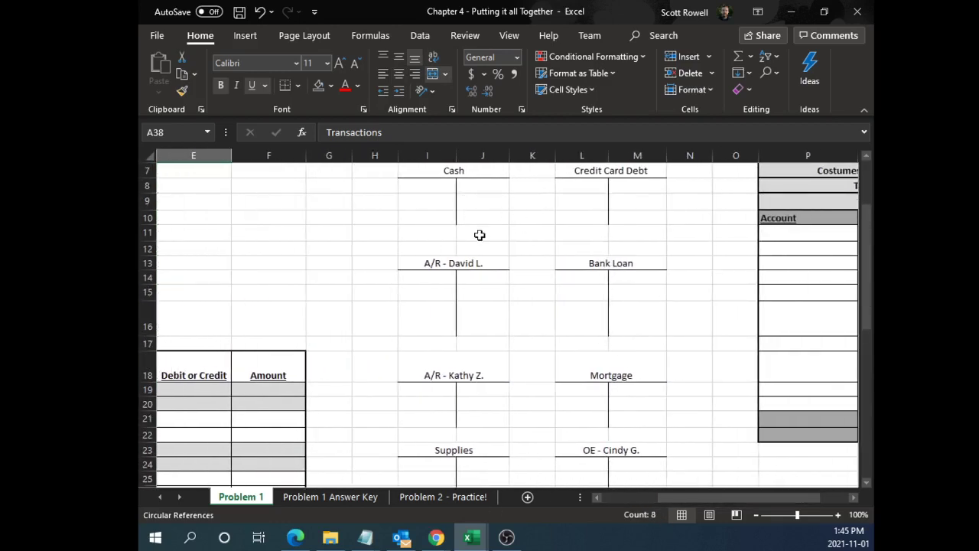
scroll(546, 327, up, 2)
scroll(531, 321, down, 1)
drag(758, 497, 809, 502)
scroll(774, 311, down, 1)
scroll(689, 319, up, 1)
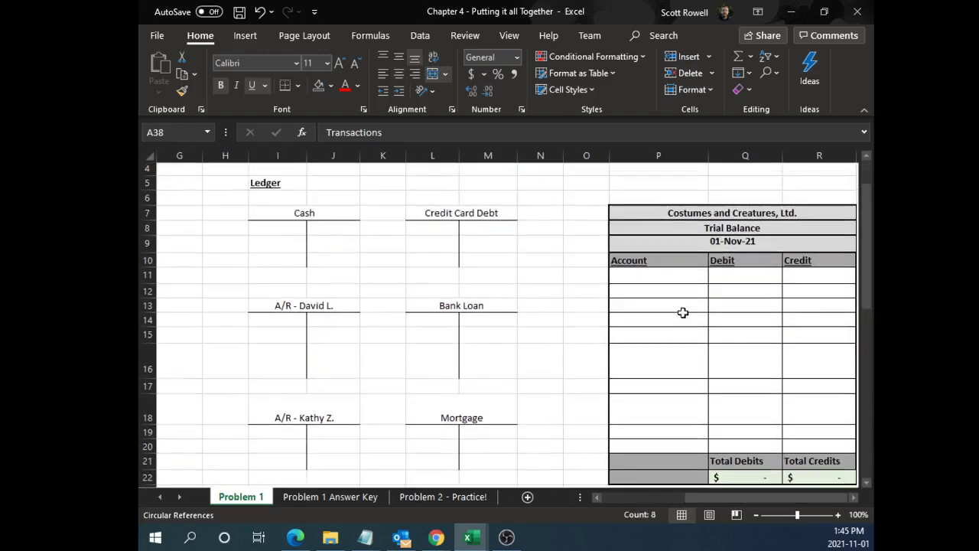
drag(657, 216, 699, 448)
click(693, 371)
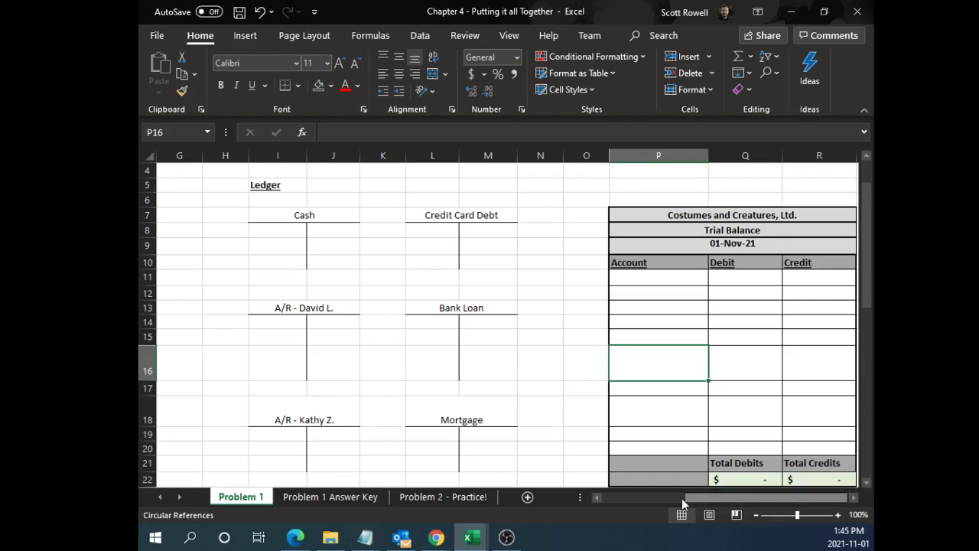
Examine the Costumes and Creatures, Ltd. balance sheet, including its asset, liability and owner's equity accounts
drag(689, 498, 636, 490)
click(296, 324)
drag(192, 185, 392, 362)
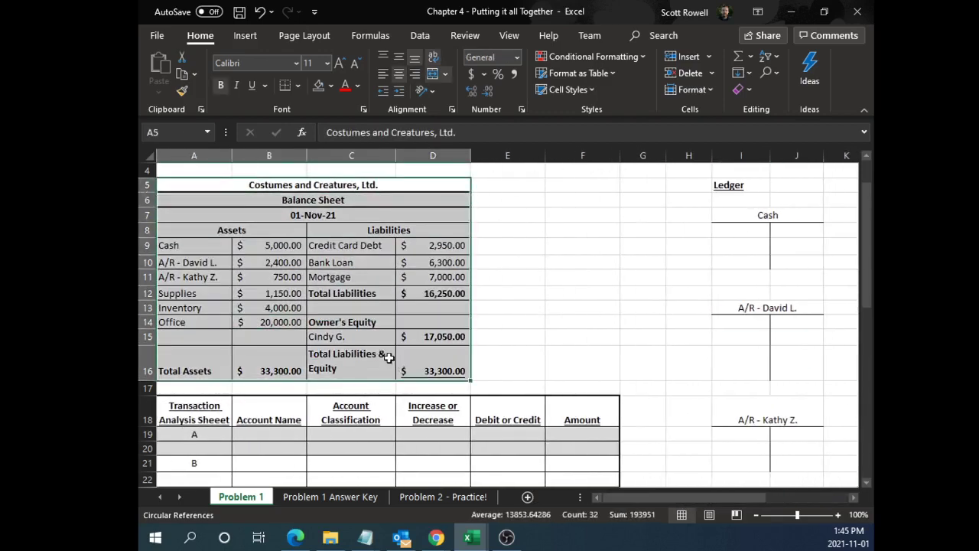
click(485, 336)
key(alt+Tab)
key(alt+Tab)
scroll(436, 279, down, 1)
scroll(447, 282, up, 1)
click(198, 179)
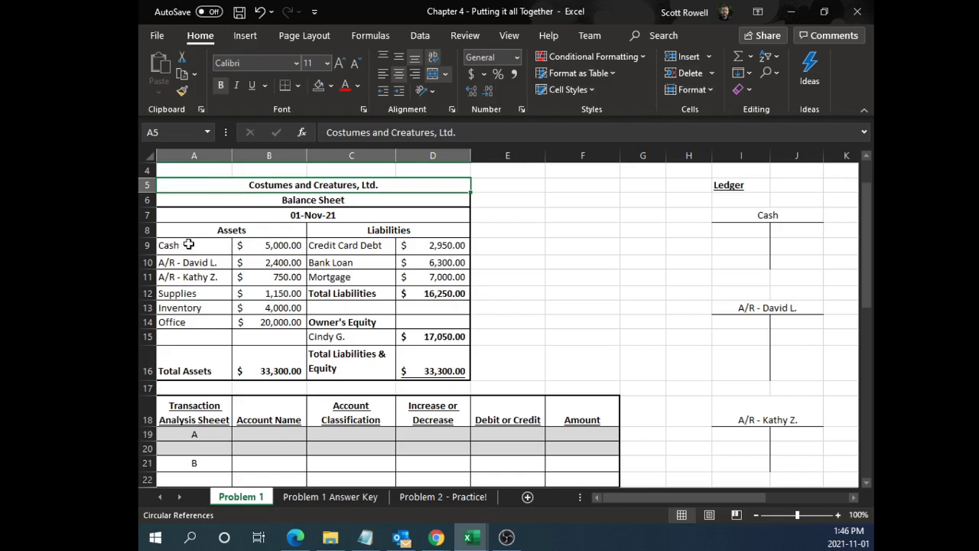
drag(177, 245, 191, 337)
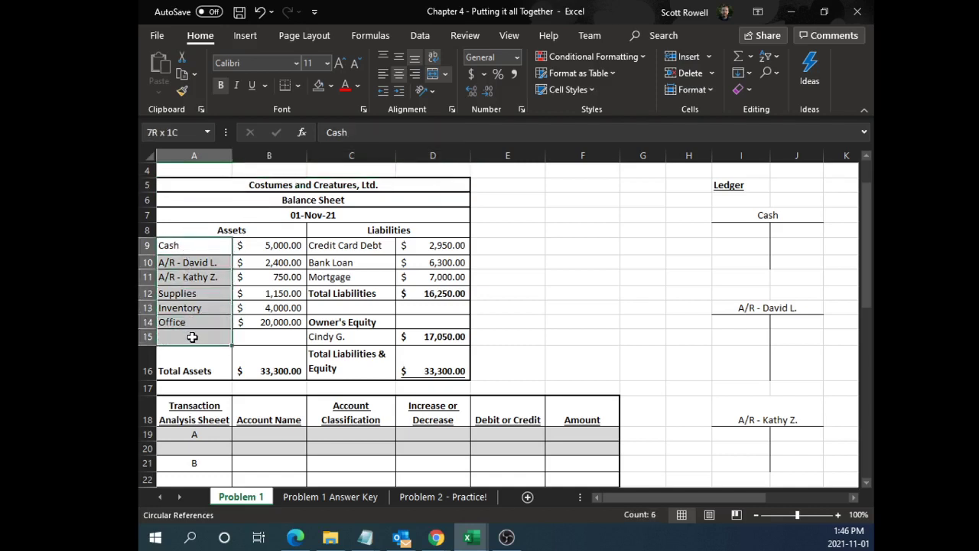
drag(339, 245, 343, 354)
click(516, 350)
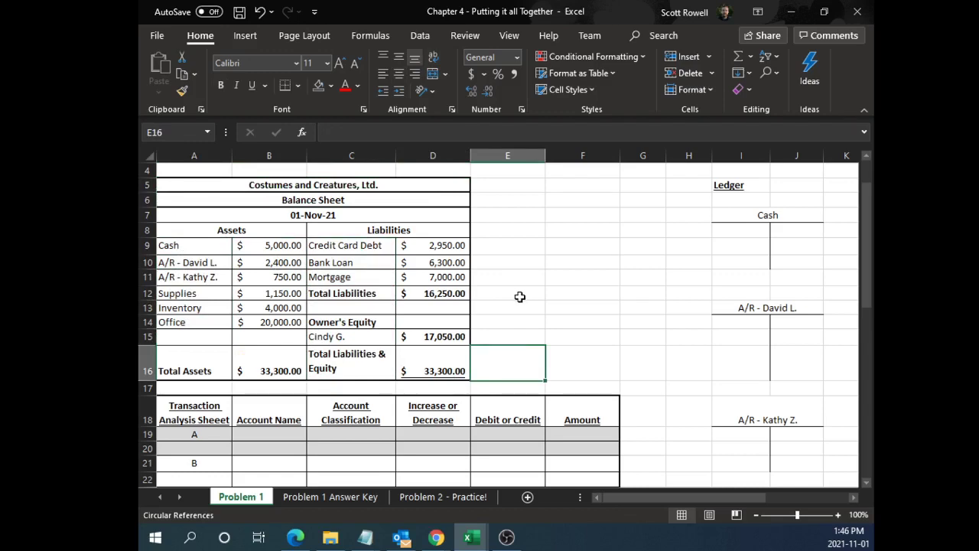
Examine rows A to G of the transaction analysis sheet and read the matching transaction descriptions
scroll(522, 296, down, 4)
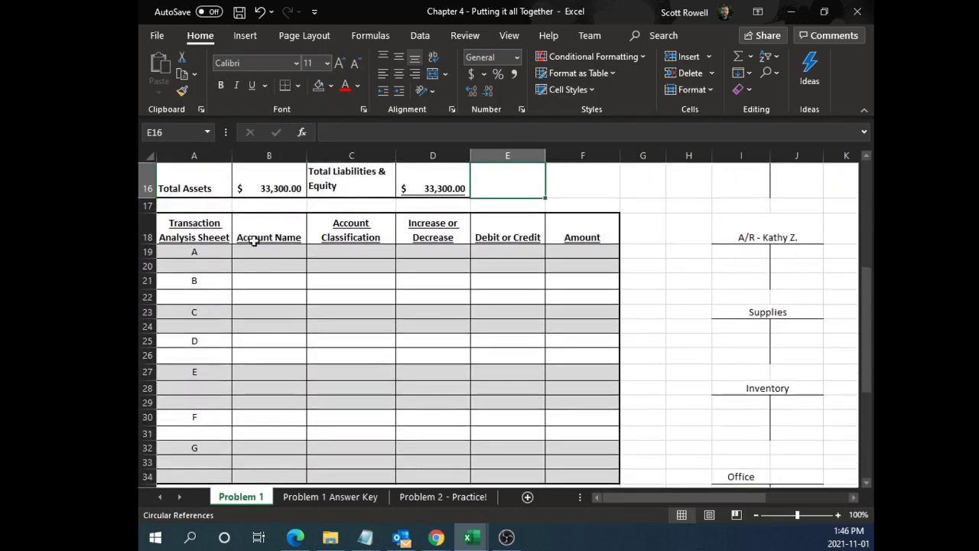
click(188, 223)
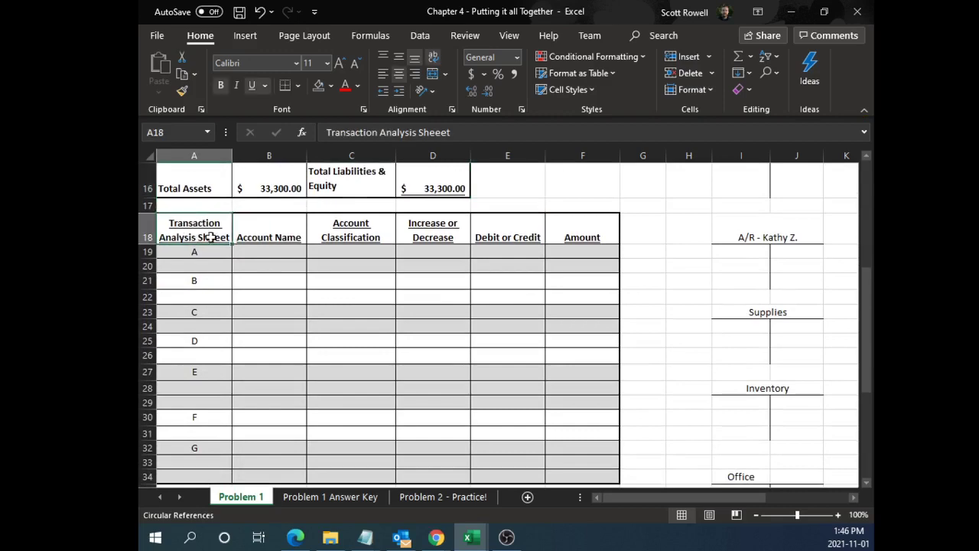
scroll(213, 232, down, 2)
scroll(213, 232, up, 2)
click(202, 252)
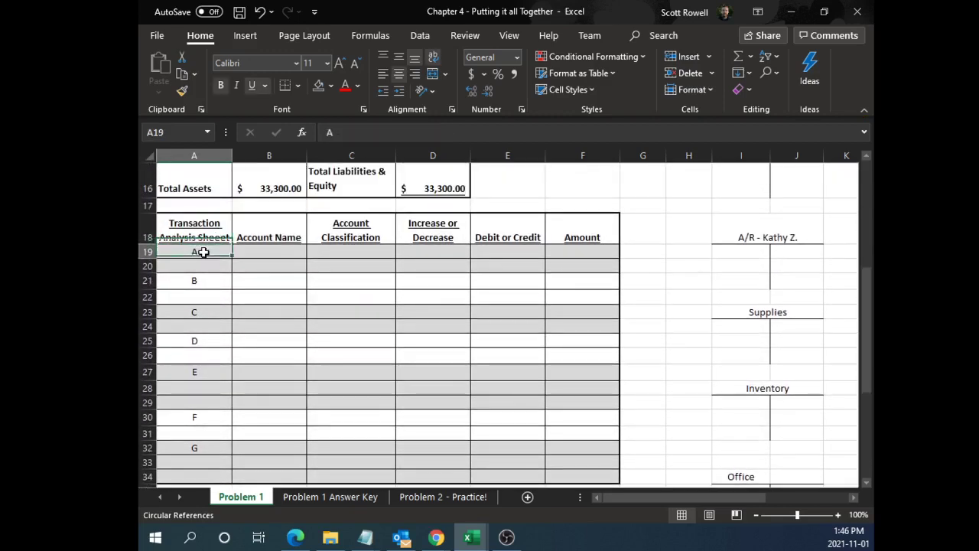
click(203, 447)
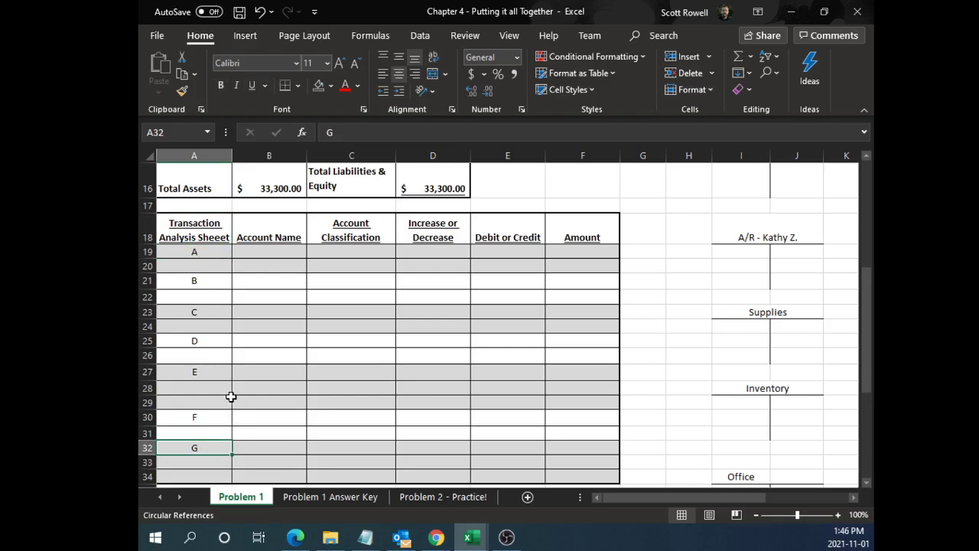
scroll(231, 396, down, 4)
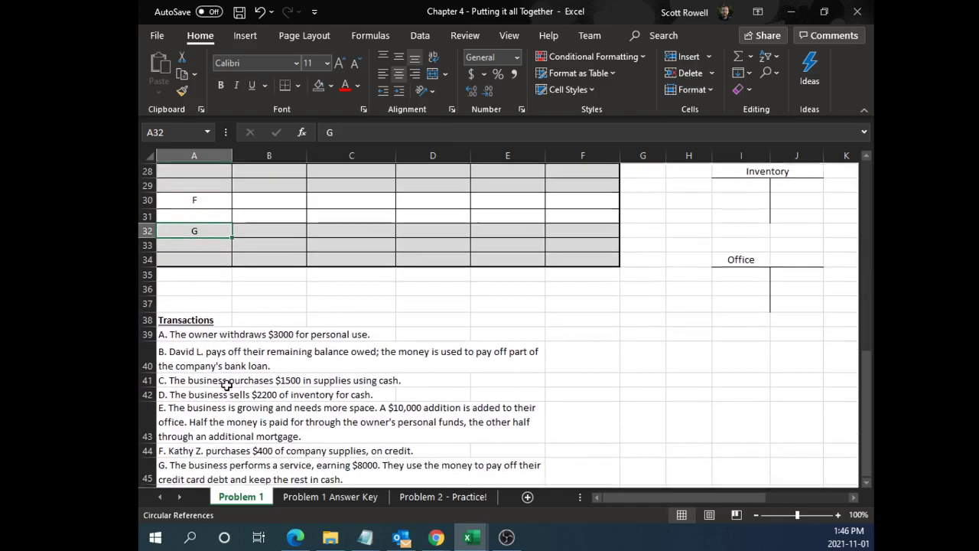
scroll(183, 319, down, 1)
drag(183, 274, 195, 426)
click(605, 403)
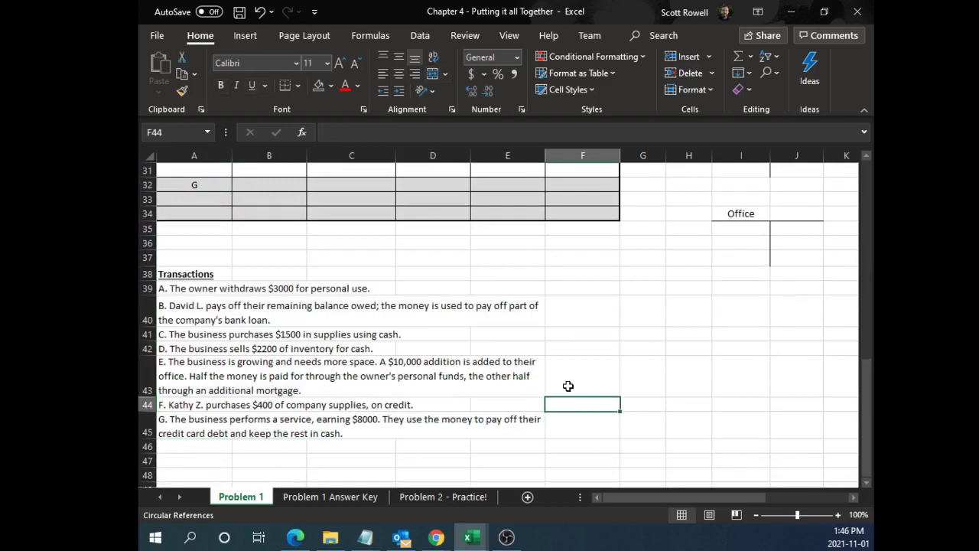
Examine the ledger's Cash and Credit Card Debt T-accounts, including both sides of the Cash account
scroll(503, 393, up, 9)
drag(631, 499, 657, 497)
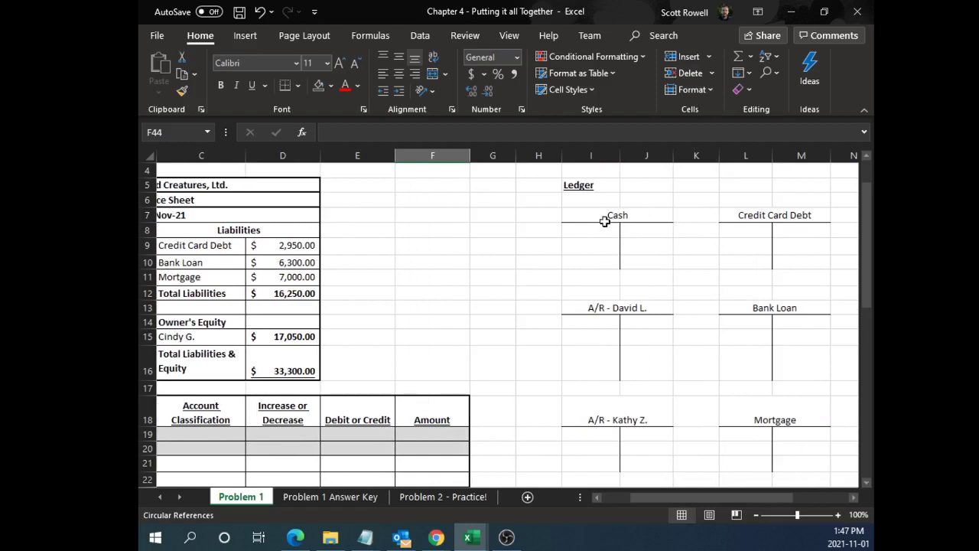
click(574, 228)
click(653, 228)
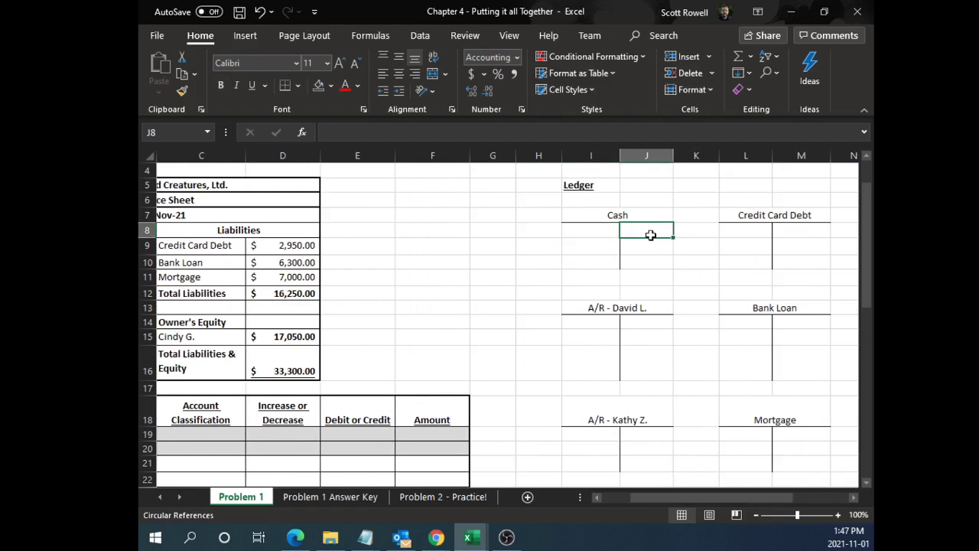
click(612, 213)
click(739, 214)
click(638, 216)
click(757, 217)
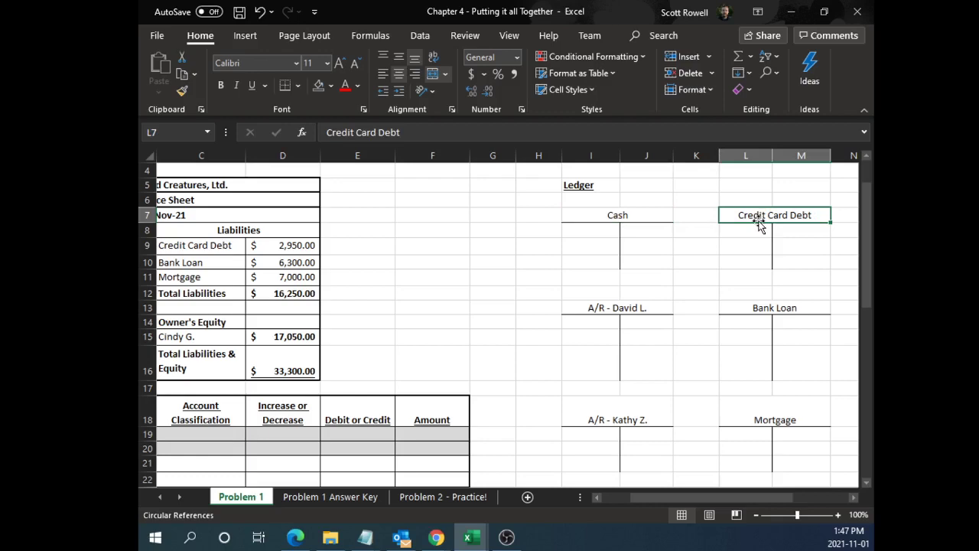
click(640, 216)
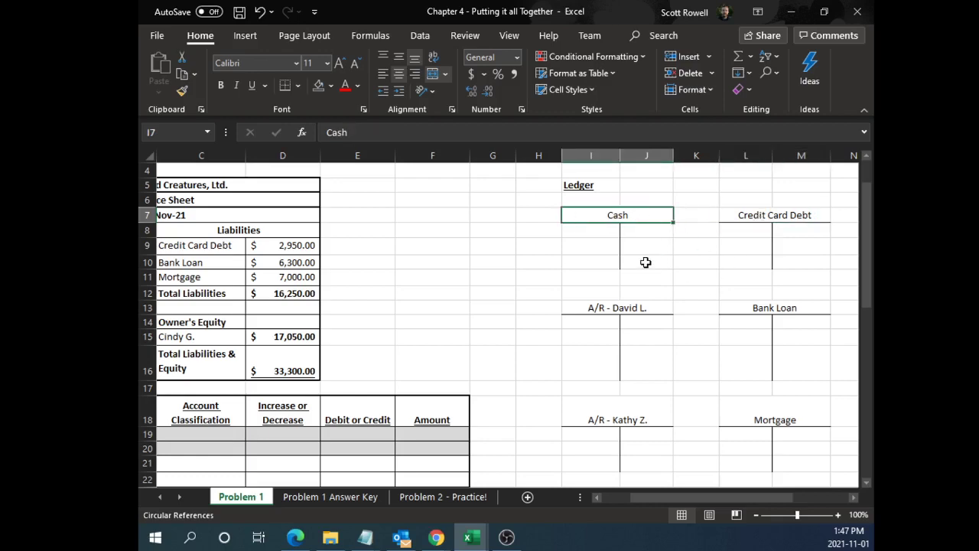
Check the blank ledger area on the Problem 2 - Practice! sheet and return to Problem 1
click(442, 497)
drag(722, 288, 773, 336)
click(734, 338)
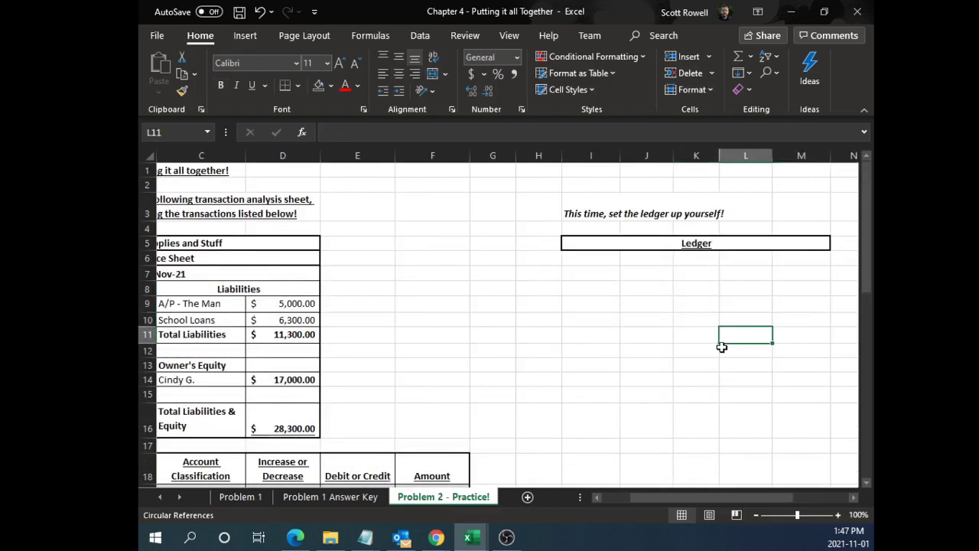
click(240, 496)
Examine the trial balance's Account, Debit and Credit columns beside the Problem 1 ledger
click(635, 252)
scroll(635, 268, down, 2)
scroll(635, 268, up, 2)
drag(684, 497, 748, 498)
scroll(743, 293, down, 1)
drag(678, 232, 662, 408)
click(666, 332)
click(672, 222)
scroll(696, 274, up, 1)
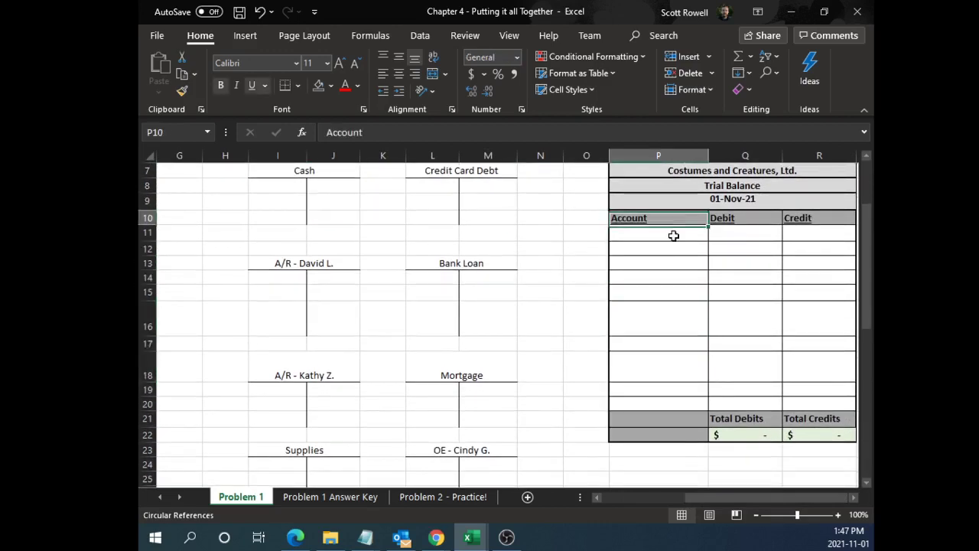
scroll(696, 274, down, 1)
click(648, 236)
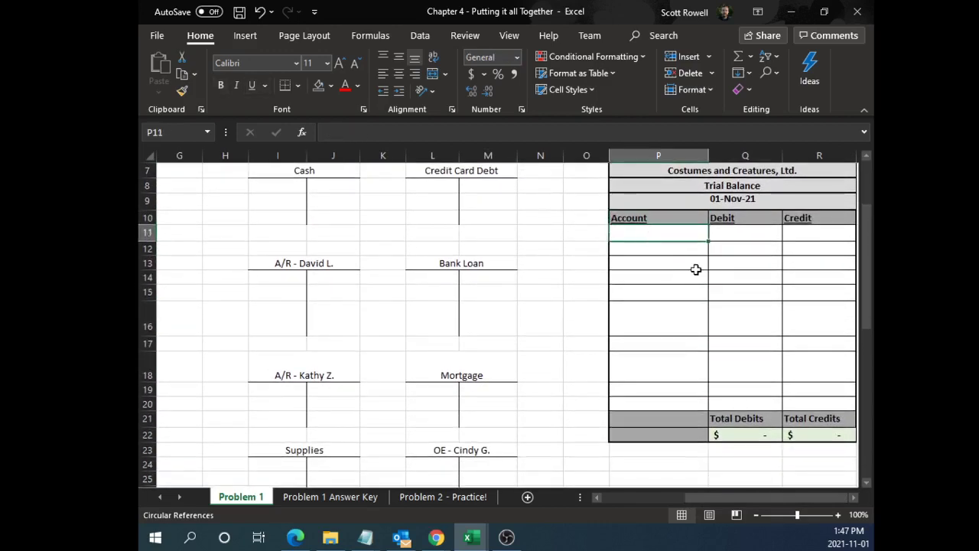
scroll(697, 270, up, 1)
scroll(699, 269, down, 1)
Go back to the balance sheet and review its owner's equity entry and full contents
click(661, 496)
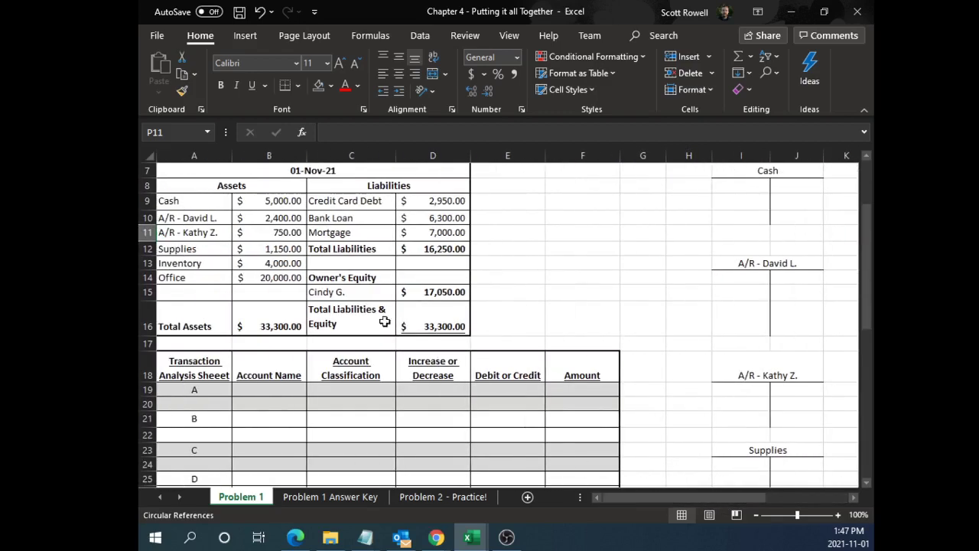
click(356, 292)
scroll(213, 208, up, 1)
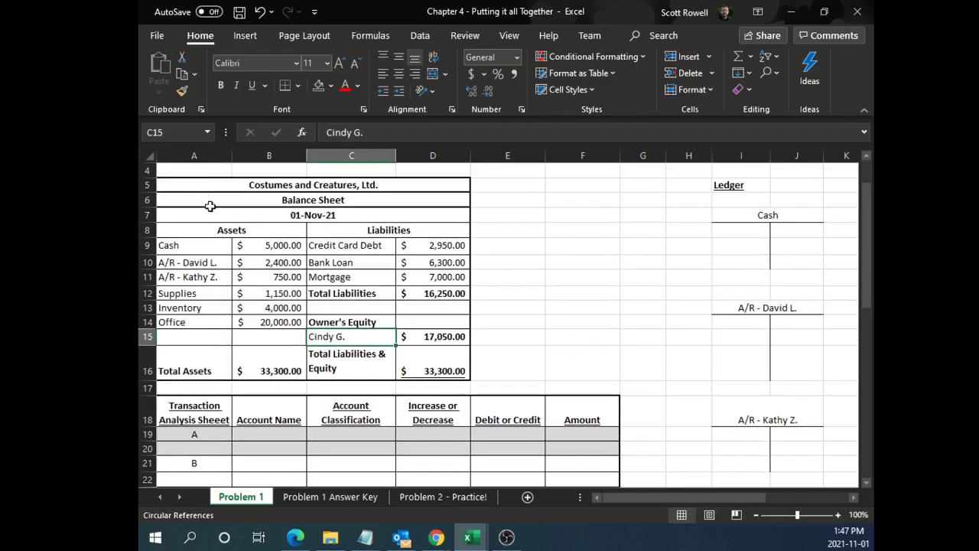
drag(182, 185, 380, 359)
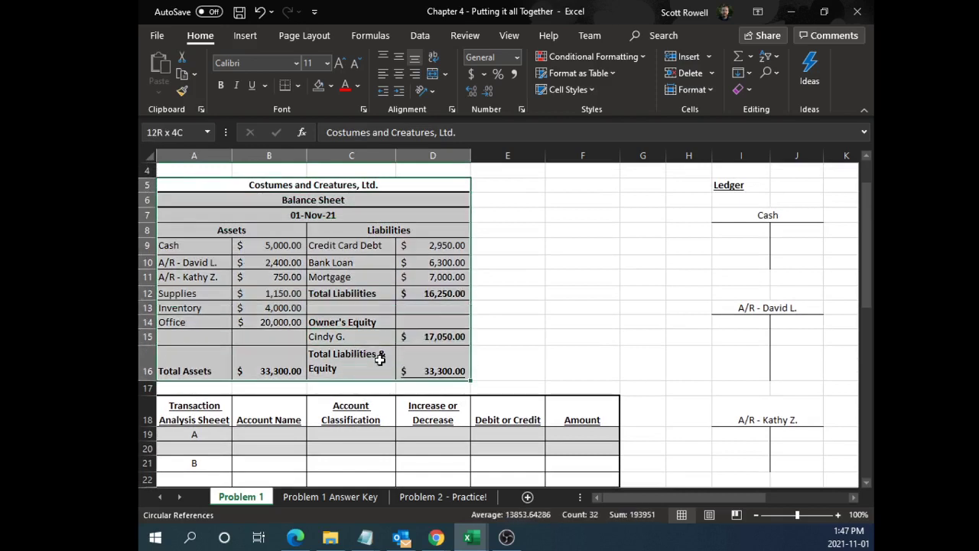
Compare the balance sheet's Cash entry with the ledger's blank Cash T-account
click(259, 251)
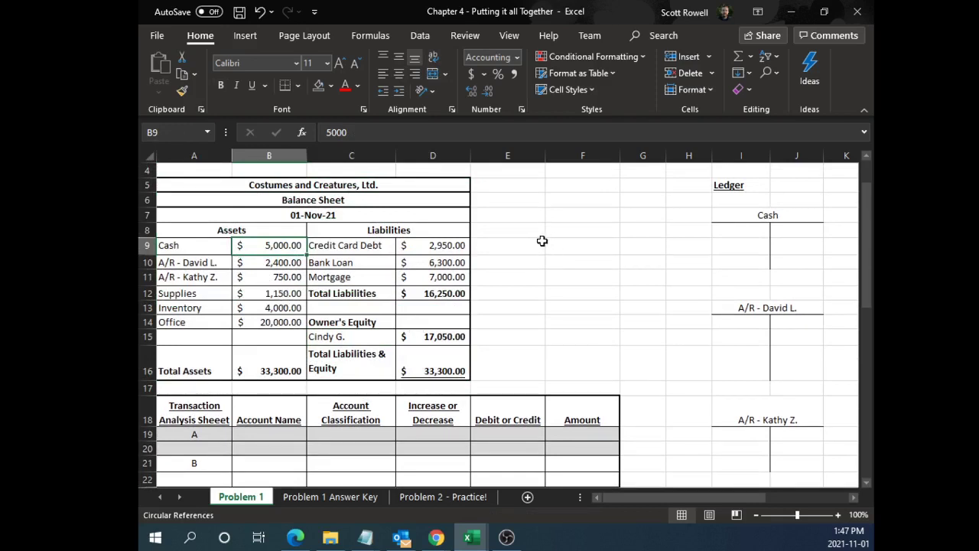
drag(726, 186, 765, 213)
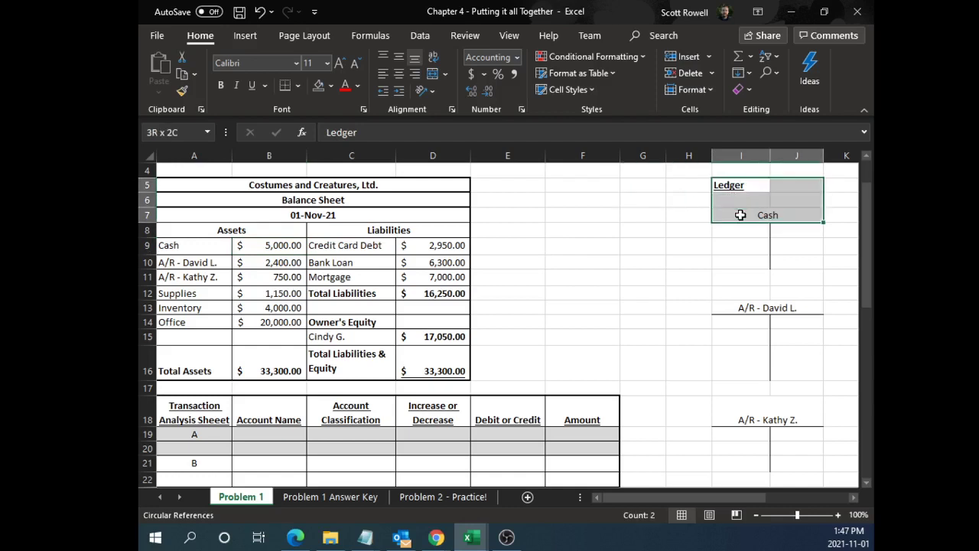
click(736, 230)
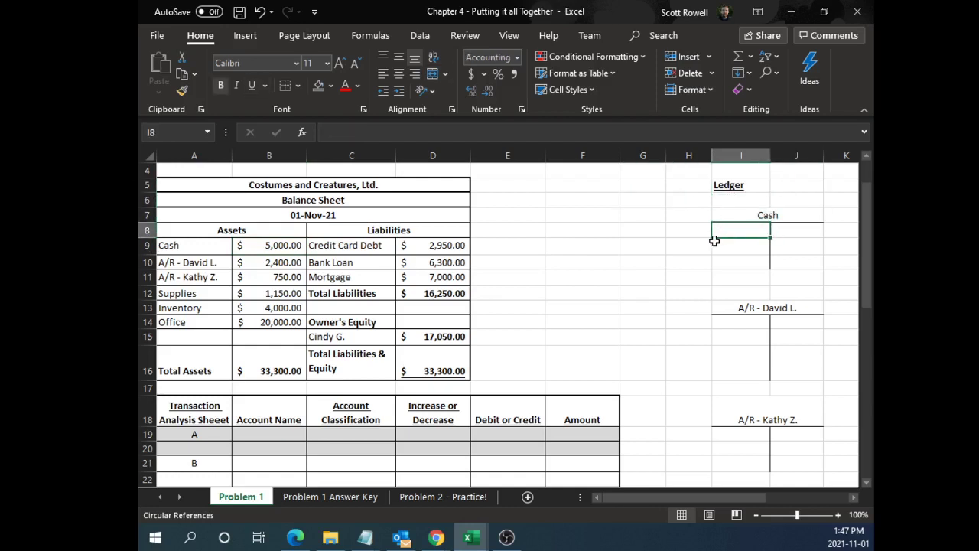
drag(192, 244, 280, 249)
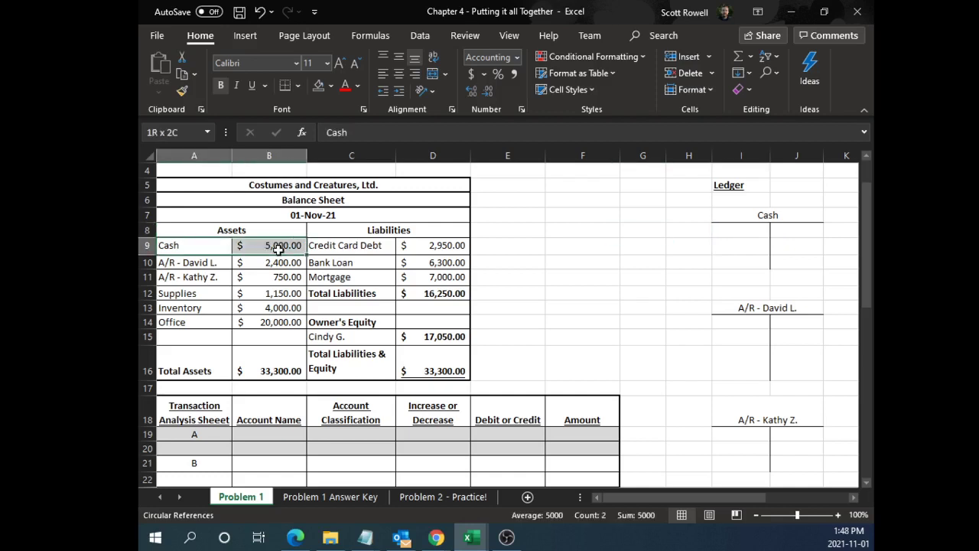
key(ctrl+v)
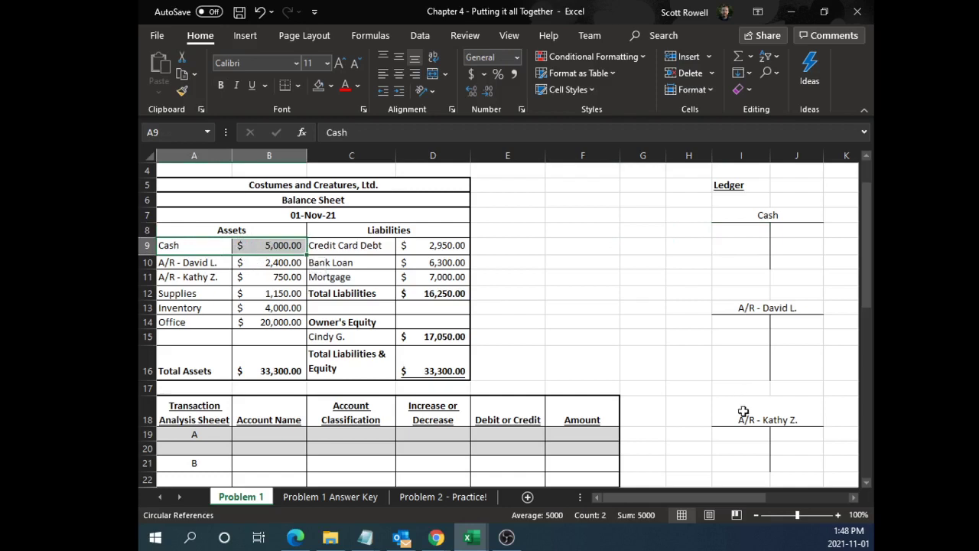
drag(719, 496, 746, 498)
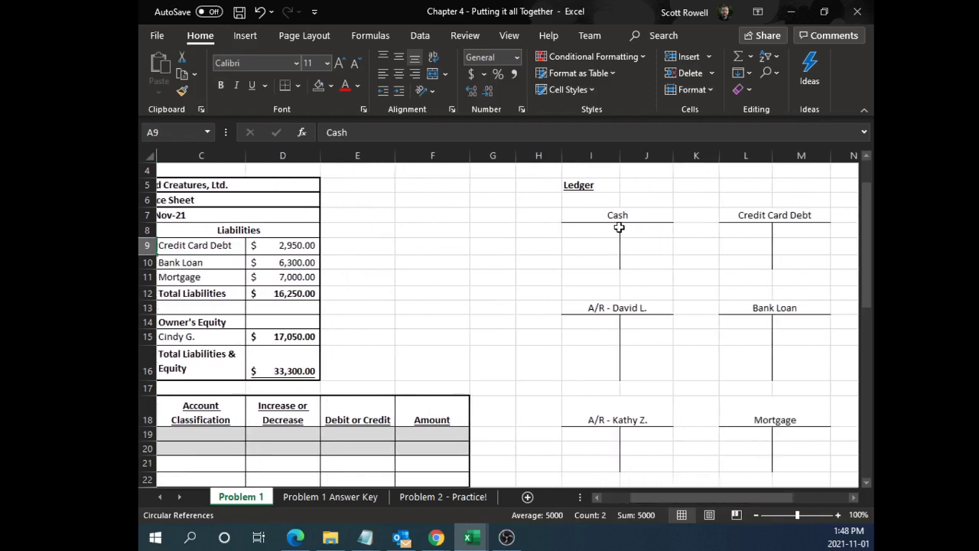
drag(638, 497, 609, 497)
Enter 5000 as the opening balance on the debit side of the ledger's Cash T-account, in cell I8
click(306, 242)
click(742, 229)
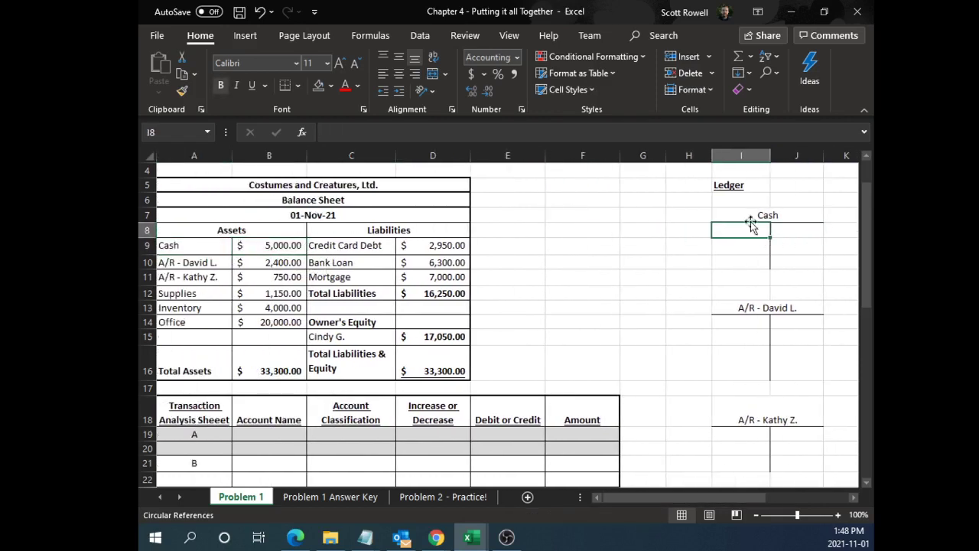
click(757, 215)
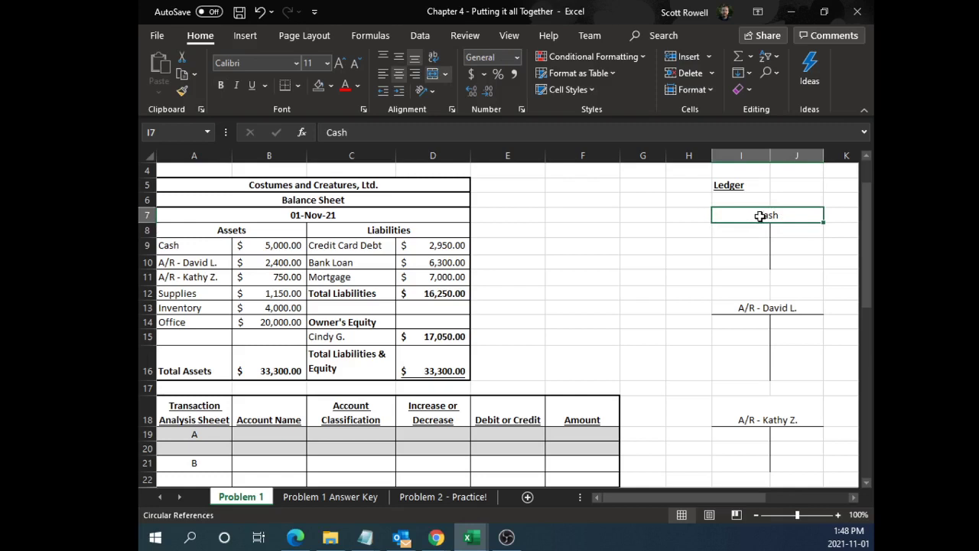
click(743, 229)
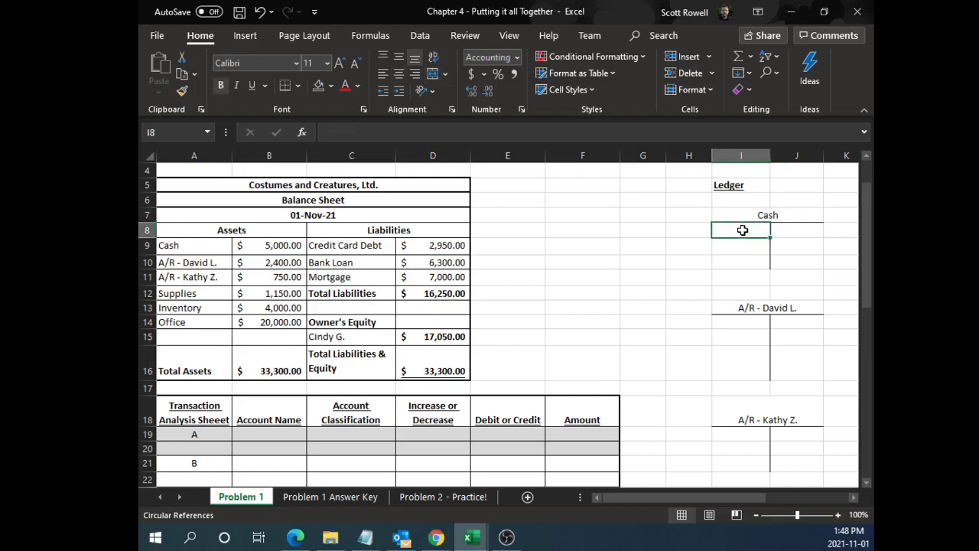
text(5000)
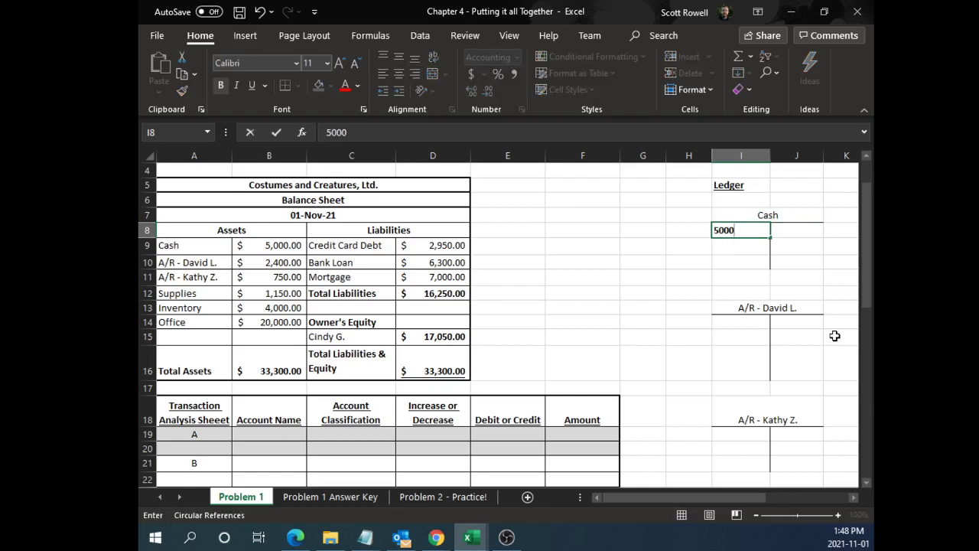
key(Return)
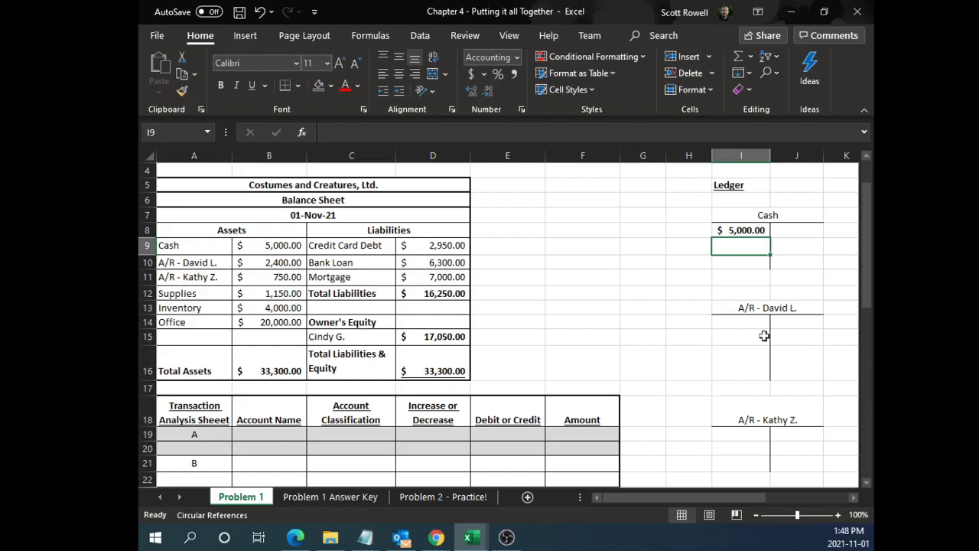
Review the remaining asset balances and enter 2400 on the debit side of the first accounts receivable T-account, in I14
drag(195, 261, 260, 322)
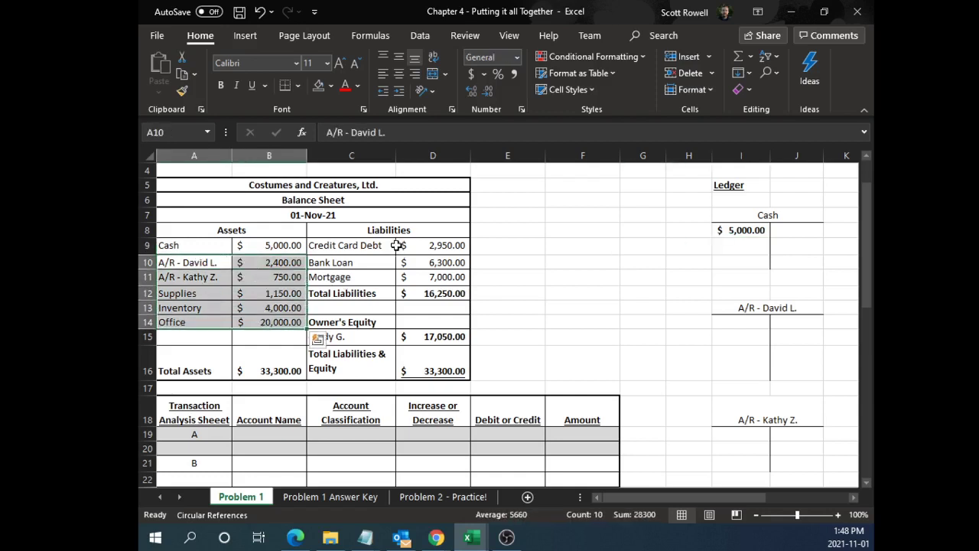
click(410, 325)
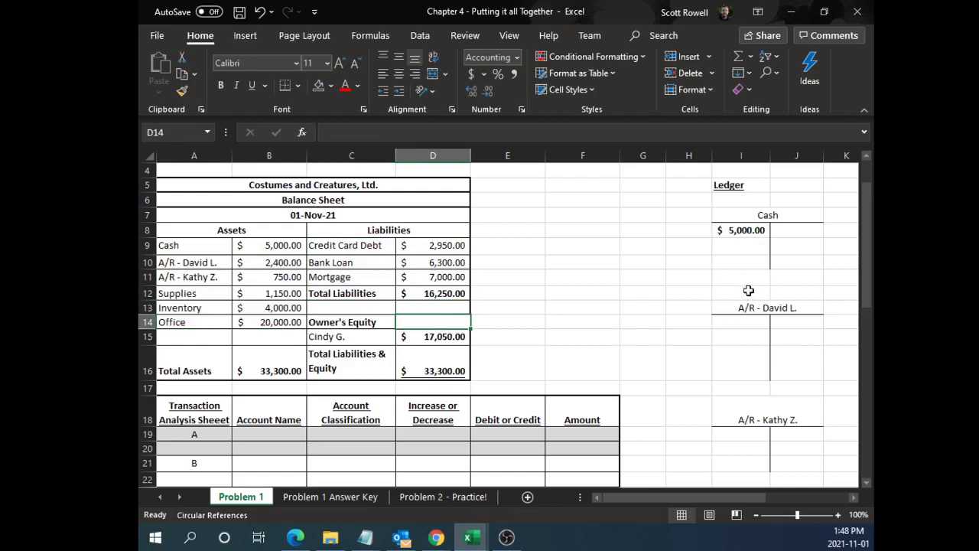
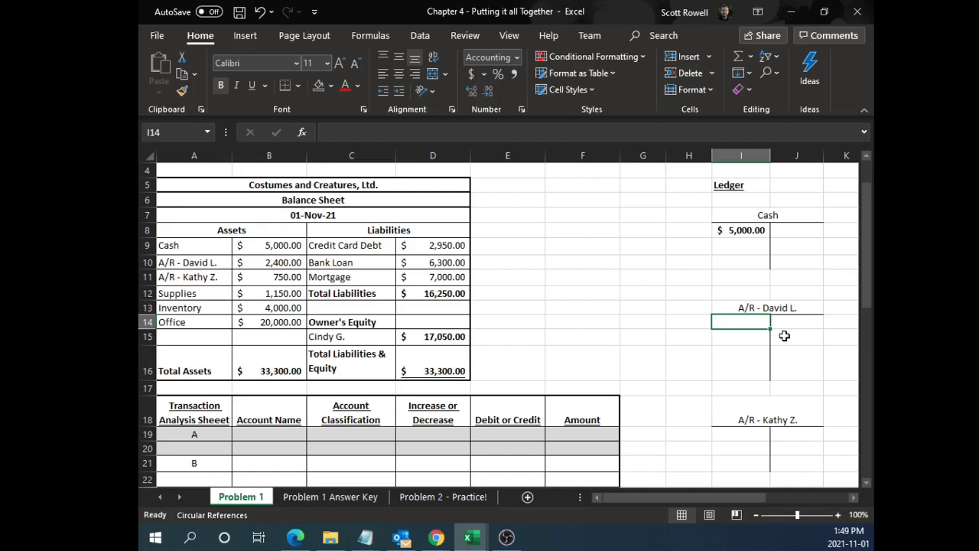
text(2400)
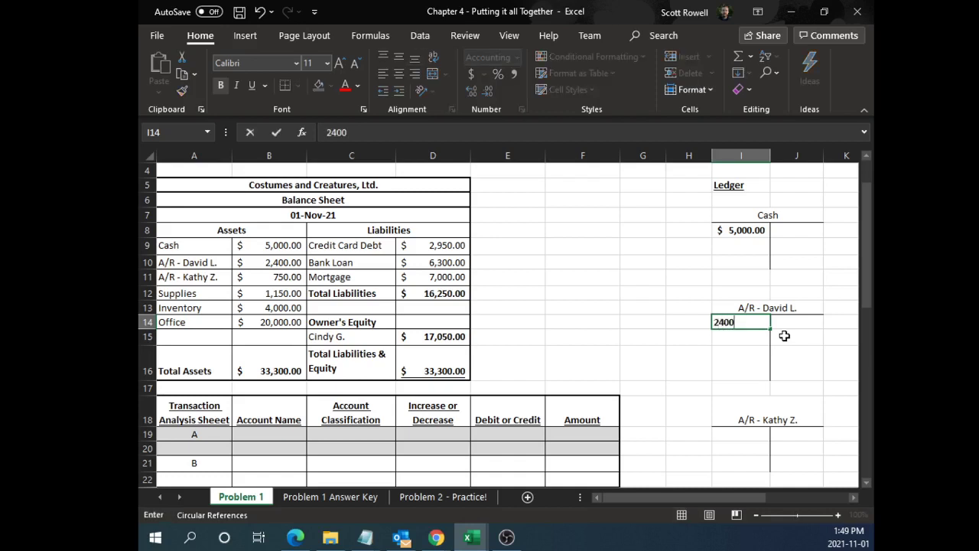
key(Return)
key(Up)
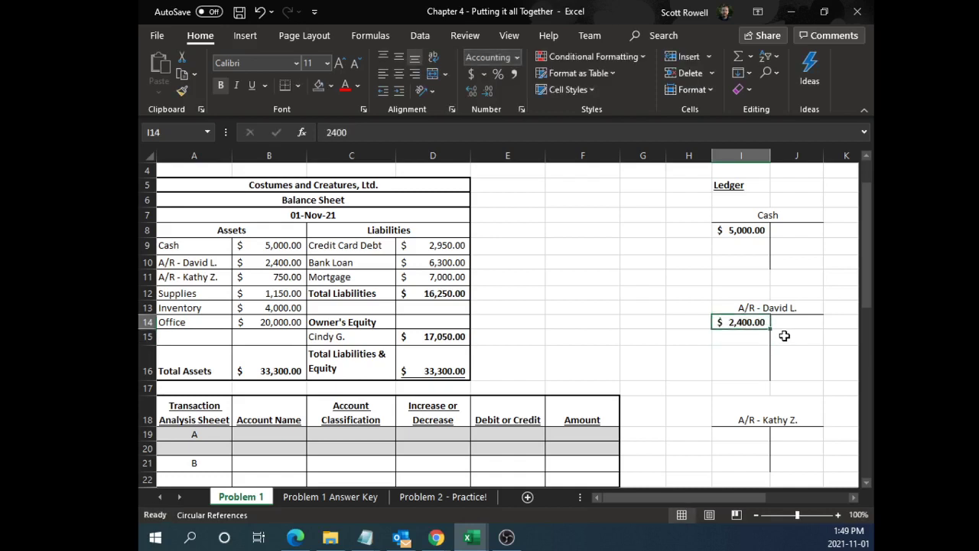
Replace the typed amount in I14 with the formula =B10, linking it to the first accounts receivable balance on the balance sheet
key(Delete)
text(=)
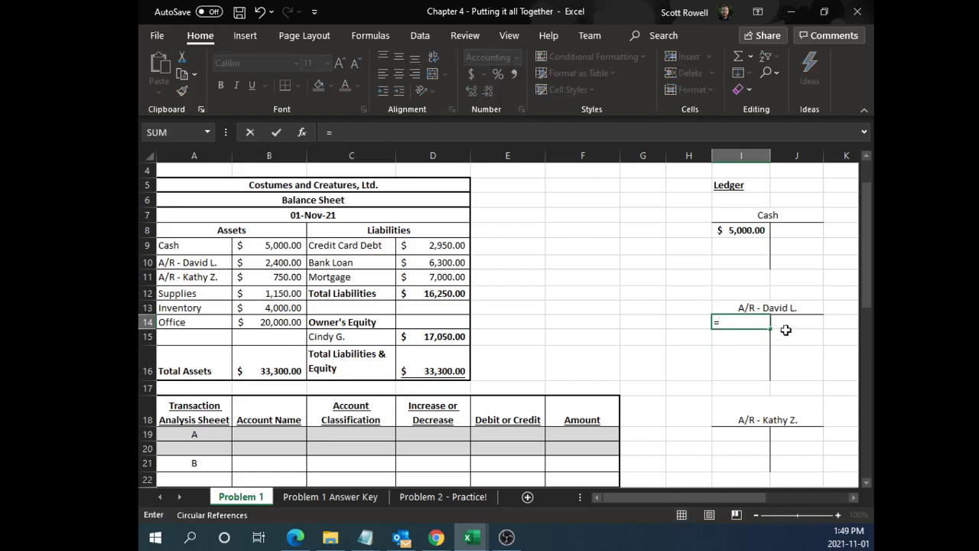
click(765, 336)
key(Escape)
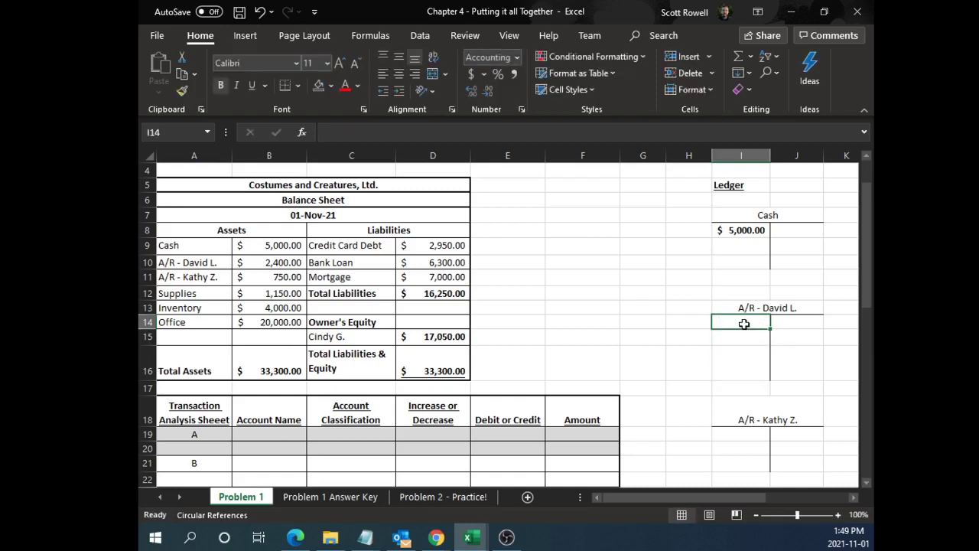
scroll(746, 302, up, 3)
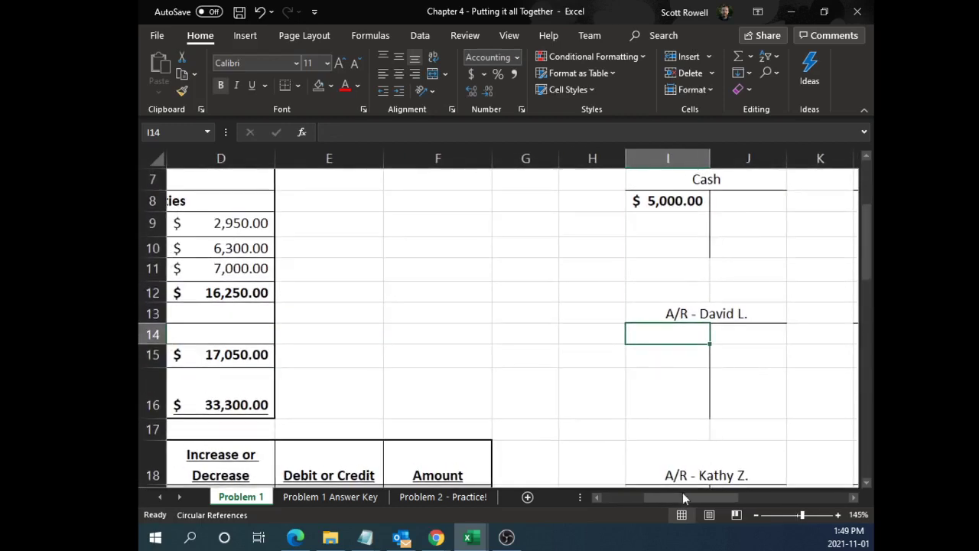
text(=)
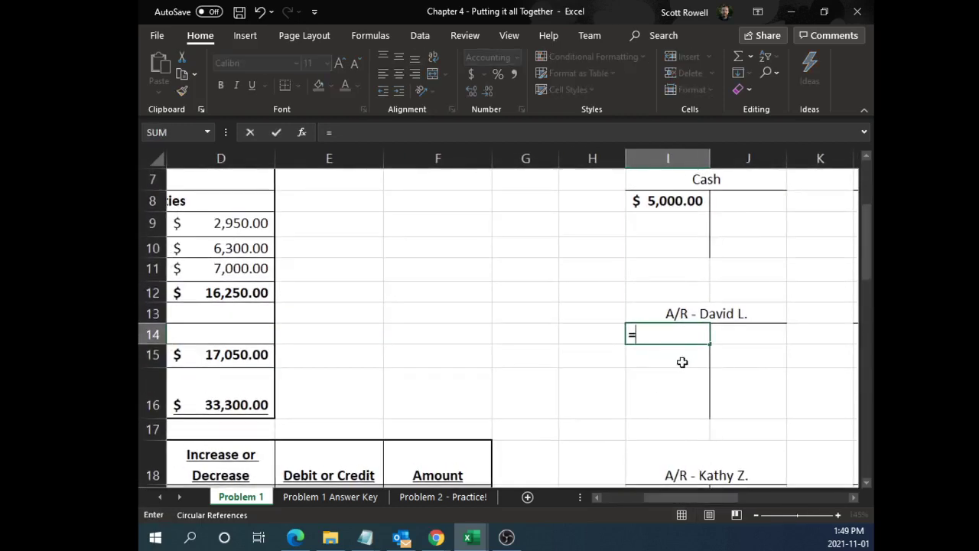
drag(689, 493, 639, 496)
click(362, 249)
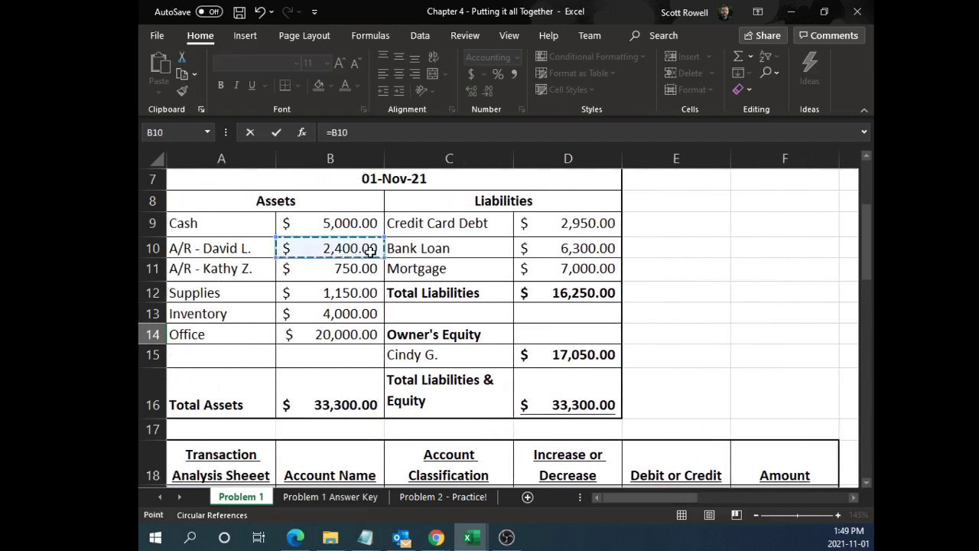
key(Return)
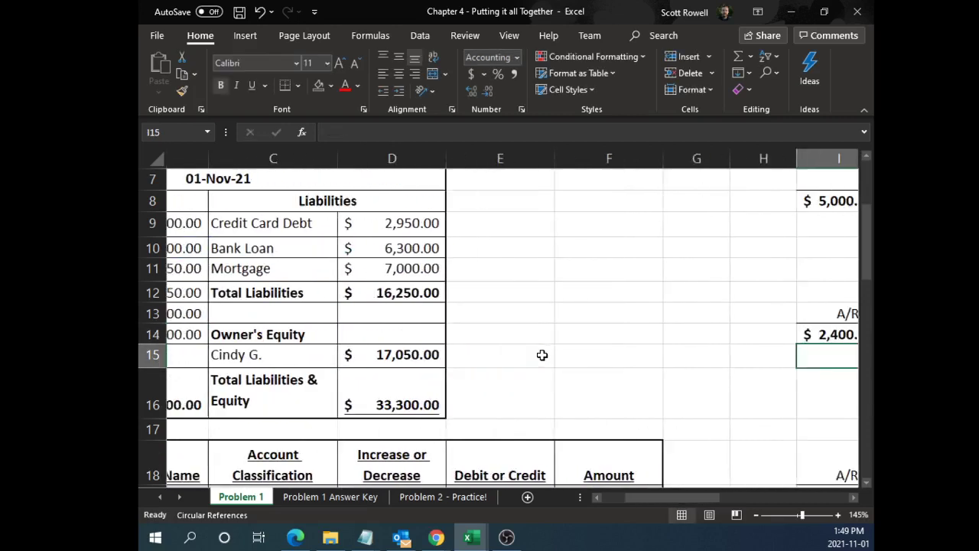
Check the linked formula in I14 against its source amount in B10 on the balance sheet
click(782, 335)
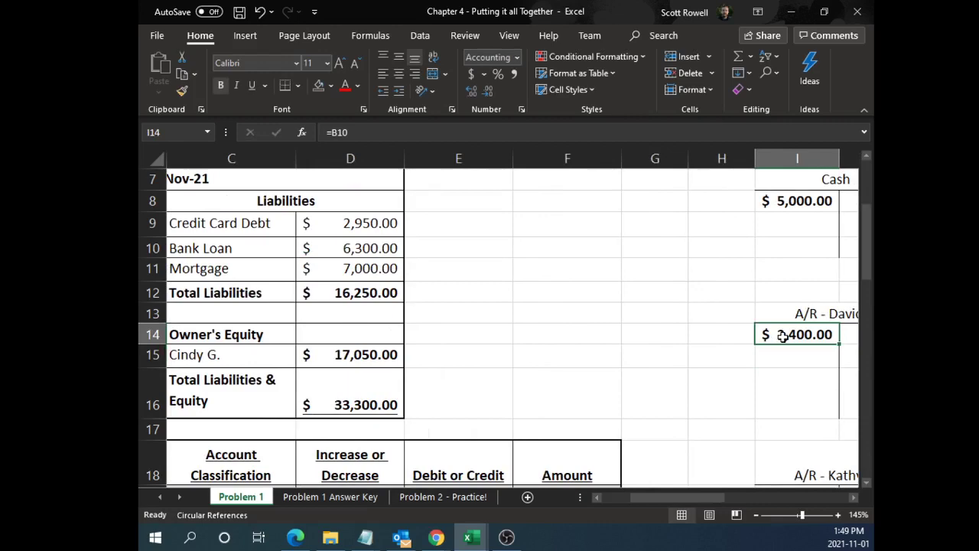
drag(642, 495, 623, 497)
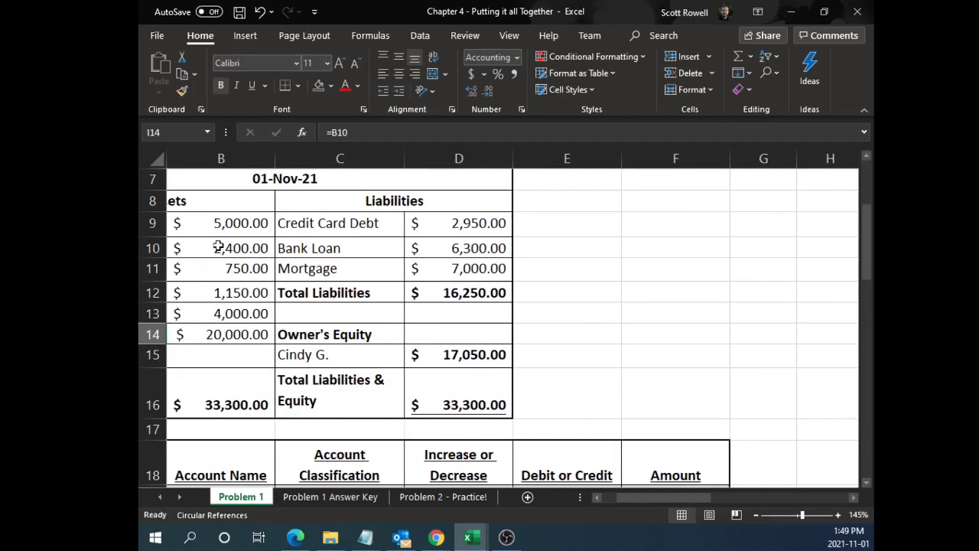
click(220, 248)
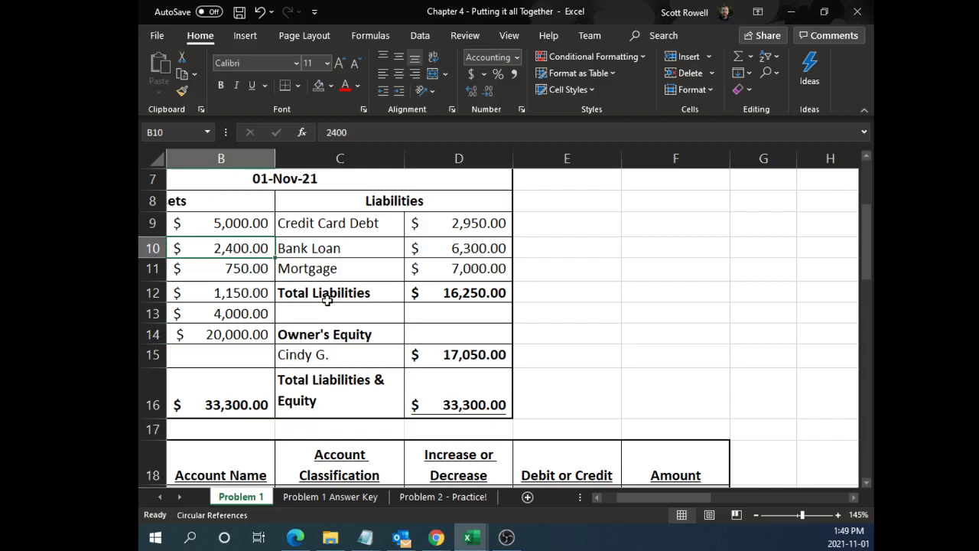
Link the debit side of the second accounts receivable T-account, cell I19, to its balance sheet amount with =B11 and check the formula
drag(683, 493, 713, 490)
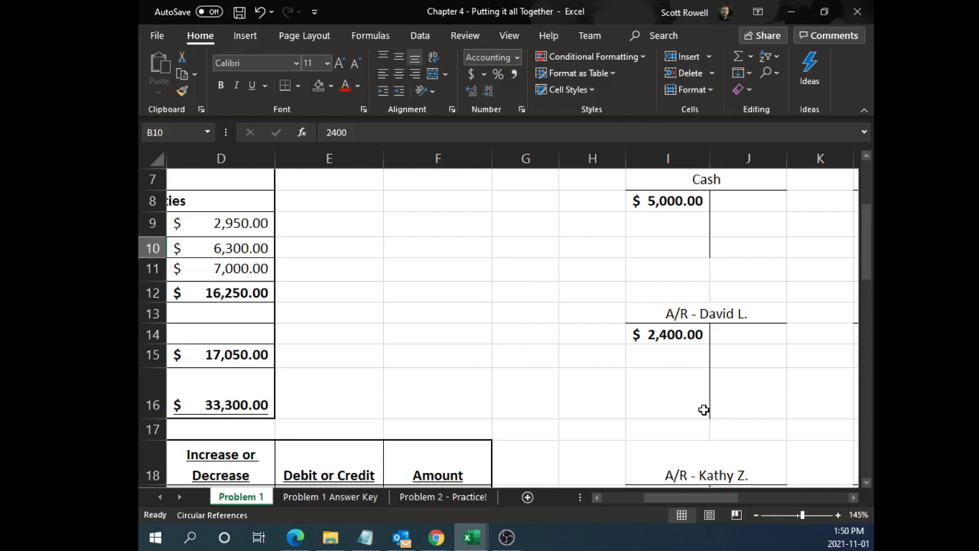
scroll(675, 384, down, 1)
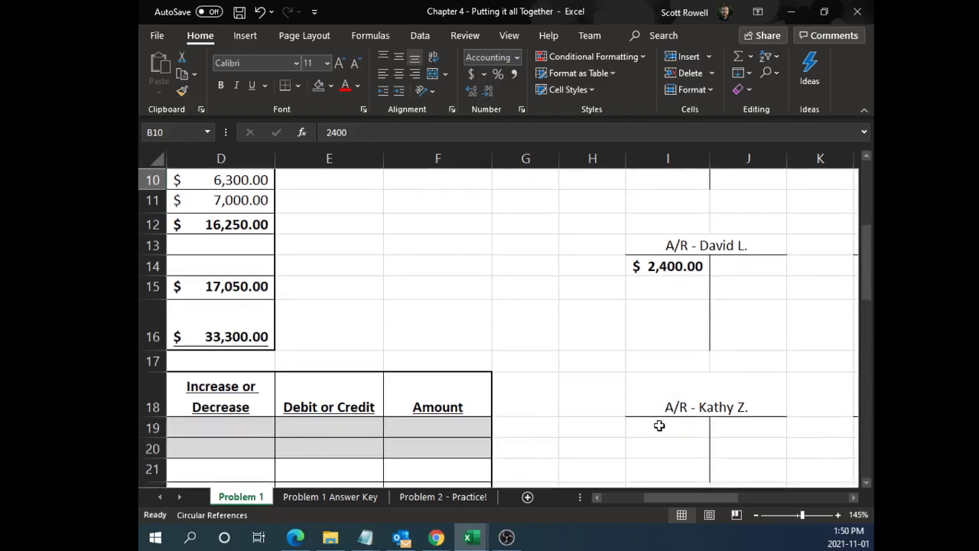
click(678, 403)
click(669, 427)
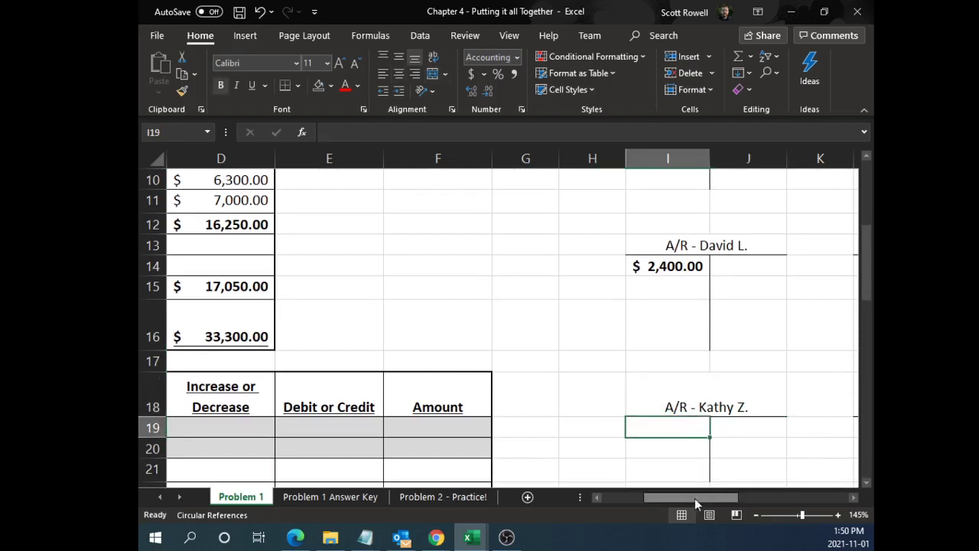
drag(694, 498, 648, 496)
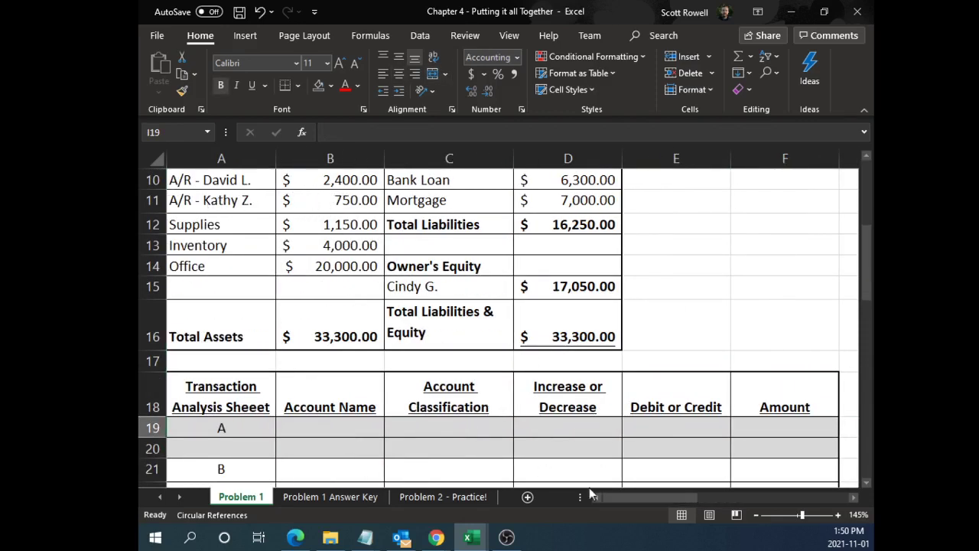
mouse_move(605, 495)
mouse_down()
mouse_move(664, 495)
mouse_move(618, 495)
mouse_up()
text(=)
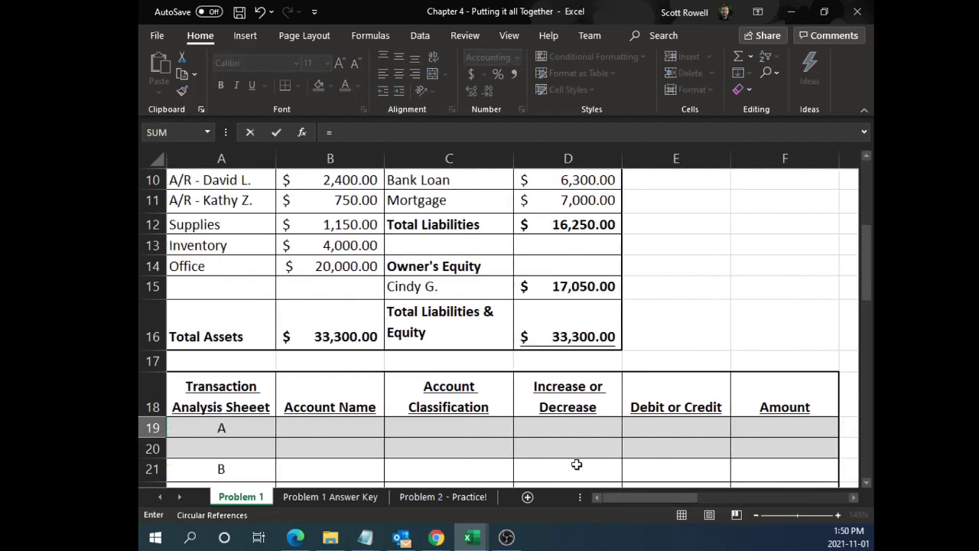
click(354, 201)
key(Return)
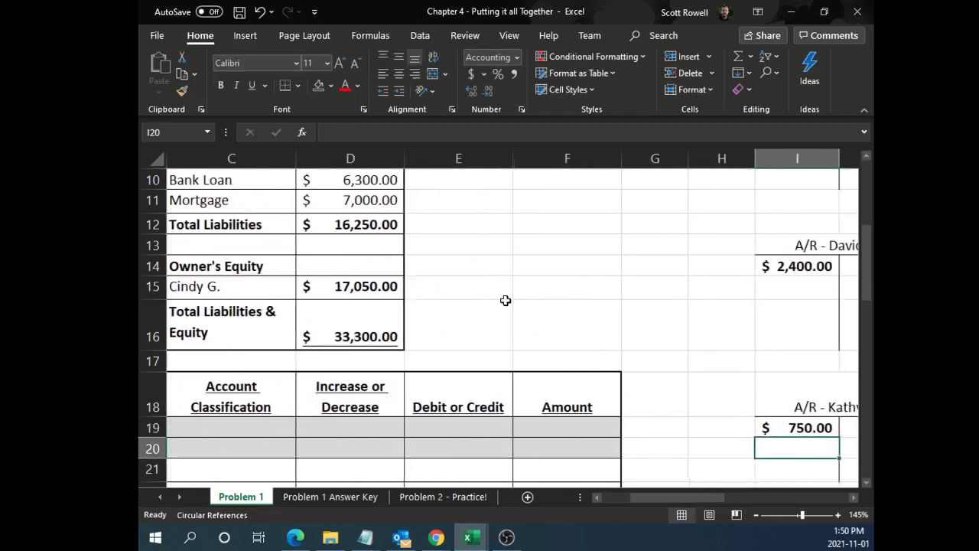
click(783, 432)
scroll(782, 439, right, 2)
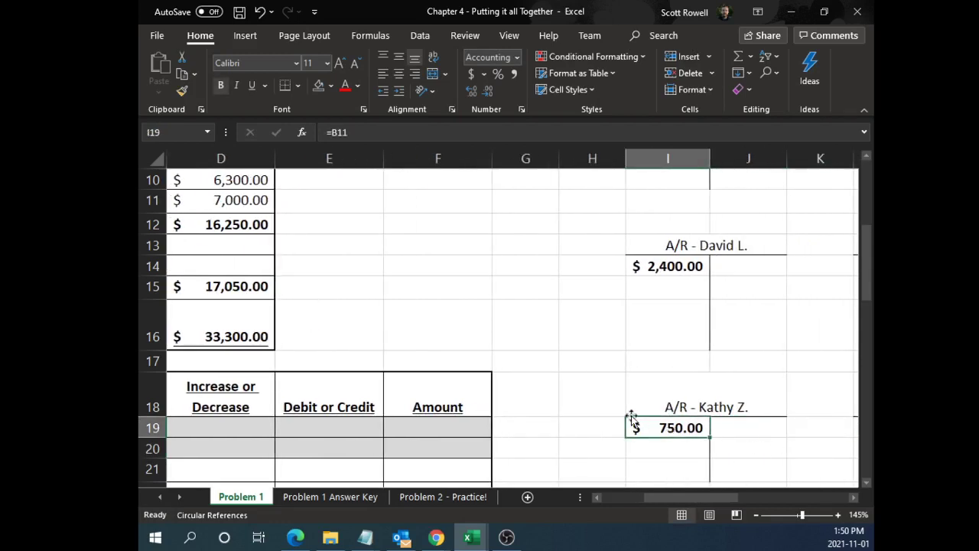
Widen columns B and D slightly so the balance sheet's amounts fit at 70% zoom
ctrl+scroll(622, 411, down, 5)
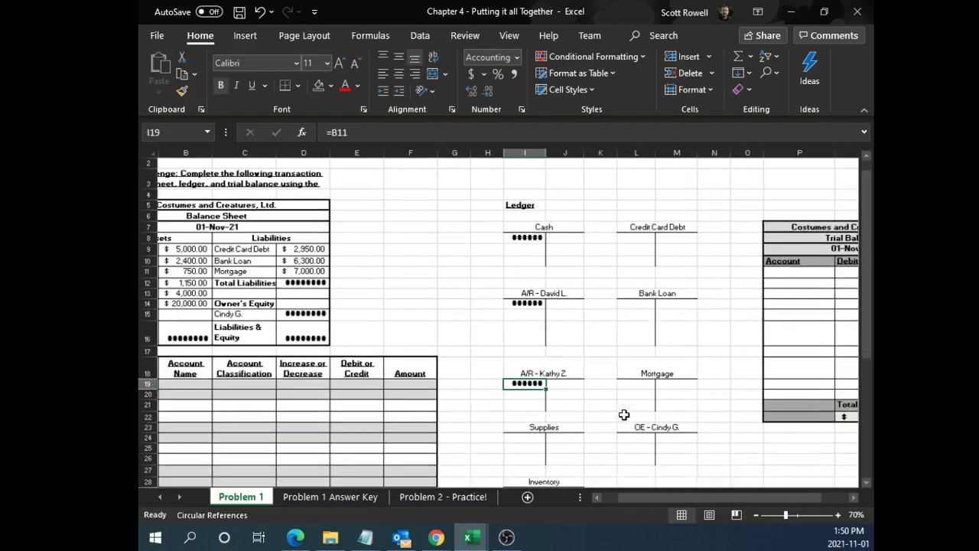
drag(684, 497, 669, 497)
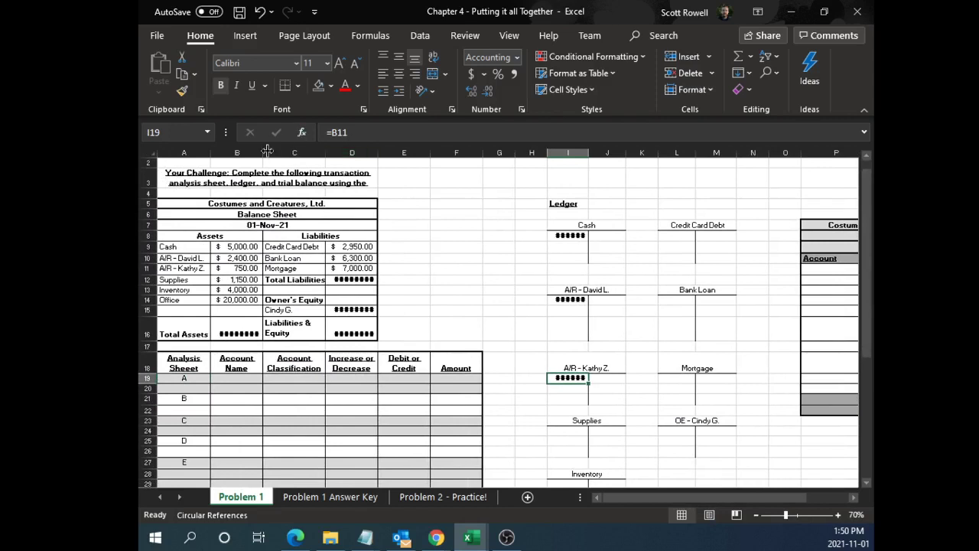
drag(267, 150, 274, 151)
drag(384, 154, 392, 156)
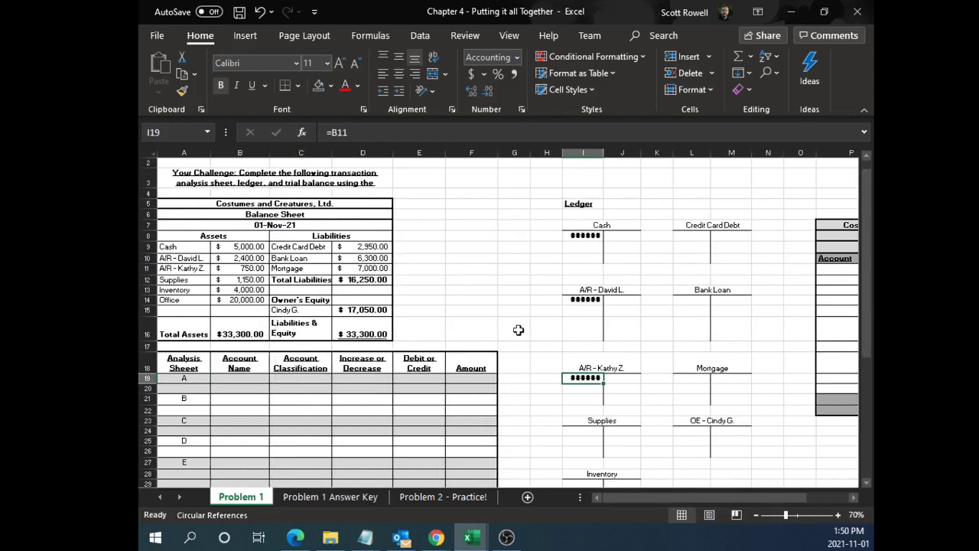
Widen column I so the ledger amounts fit, and link the debit side of the Supplies T-account, cell I24, with =B12
drag(604, 154, 617, 154)
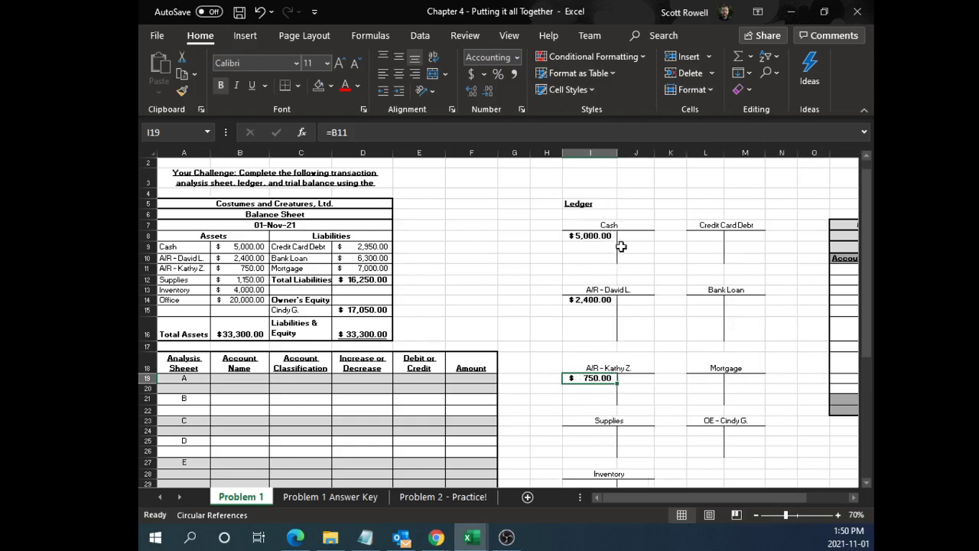
click(595, 434)
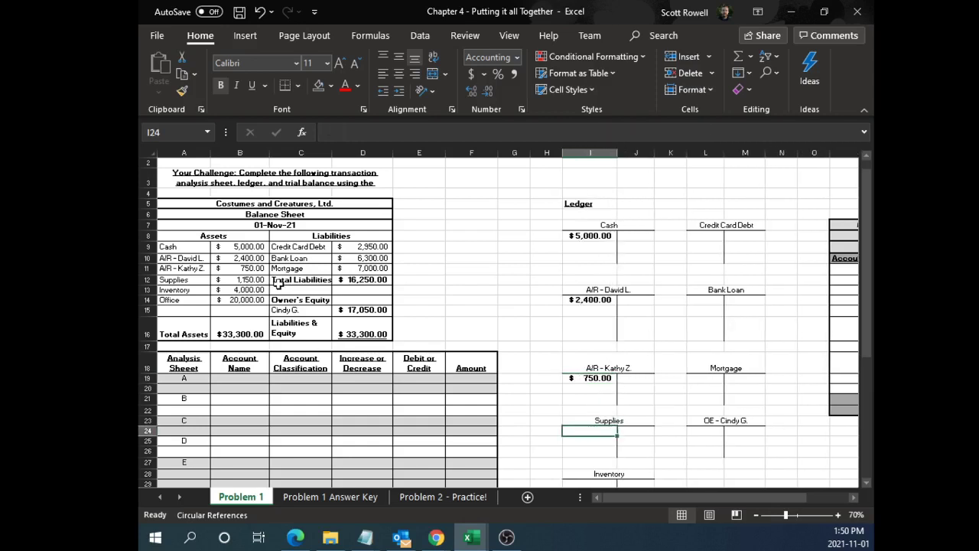
text(=)
click(241, 280)
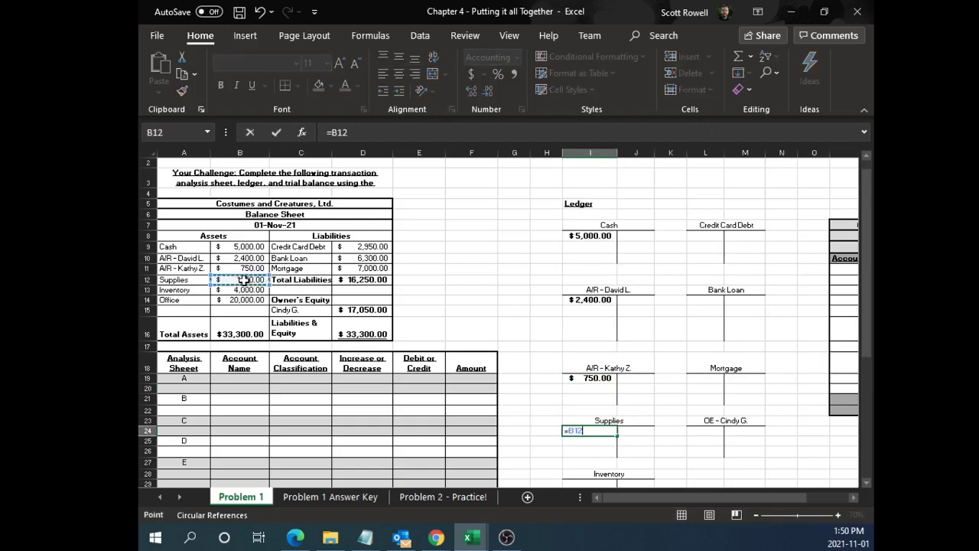
key(Return)
Link the debit side of the Inventory T-account, cell I29, to the balance sheet's inventory amount with =B13
scroll(621, 329, down, 1)
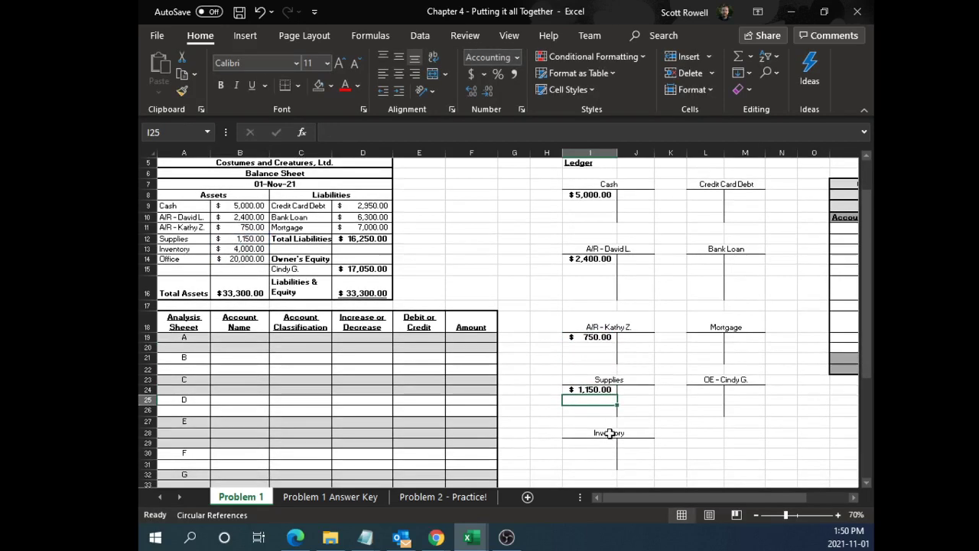
click(601, 442)
text(=)
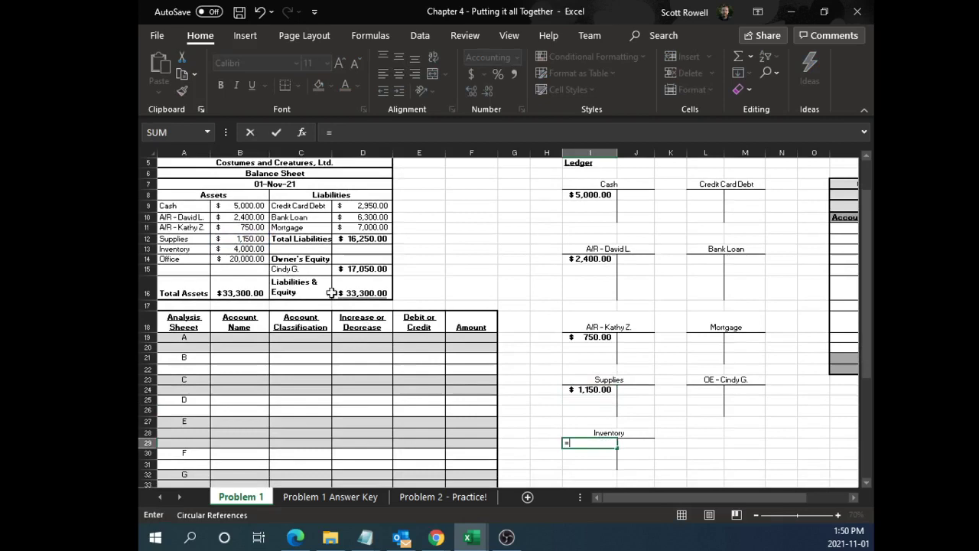
click(245, 248)
key(Return)
Link the debit side of the Office T-account, cell I35, to its balance sheet amount with =B14, and widen column I slightly more
scroll(546, 378, down, 2)
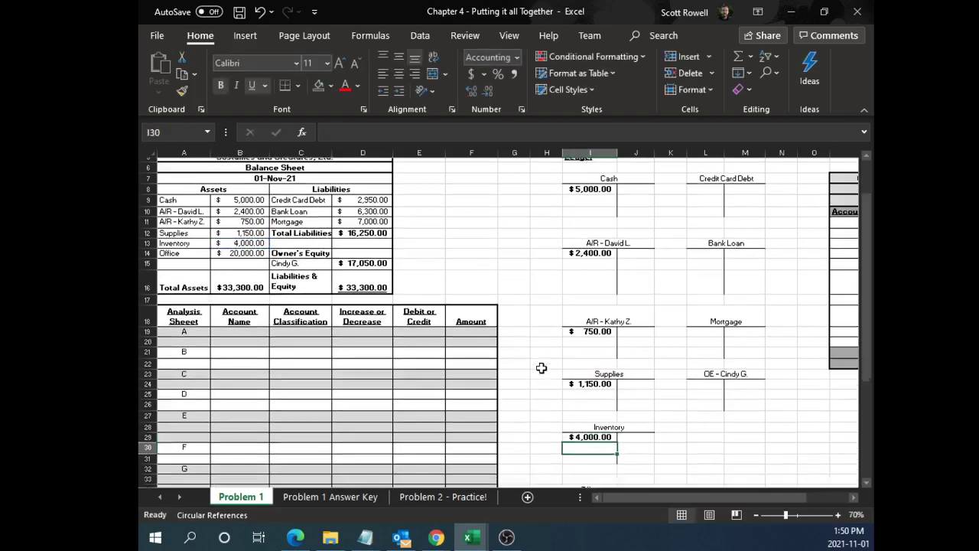
click(585, 441)
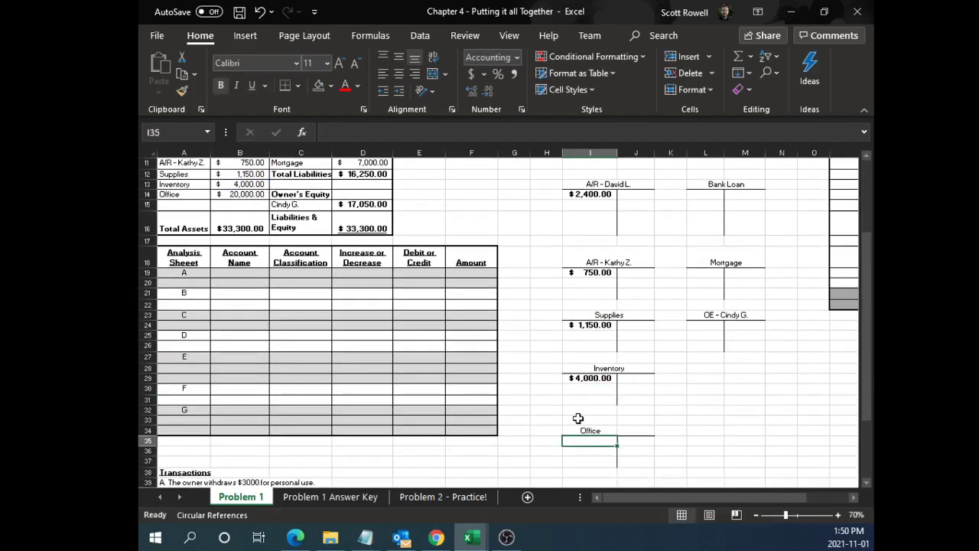
text(=)
click(242, 196)
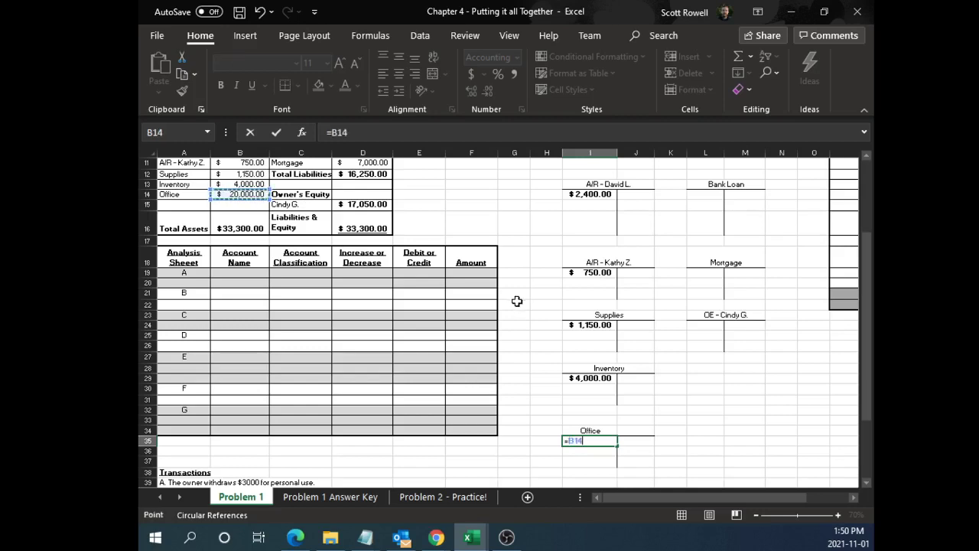
key(Return)
drag(620, 145, 625, 146)
Compare the asset amounts on the balance sheet with the debit balances in the ledger's asset T-accounts, from Cash down to Office
scroll(722, 353, up, 4)
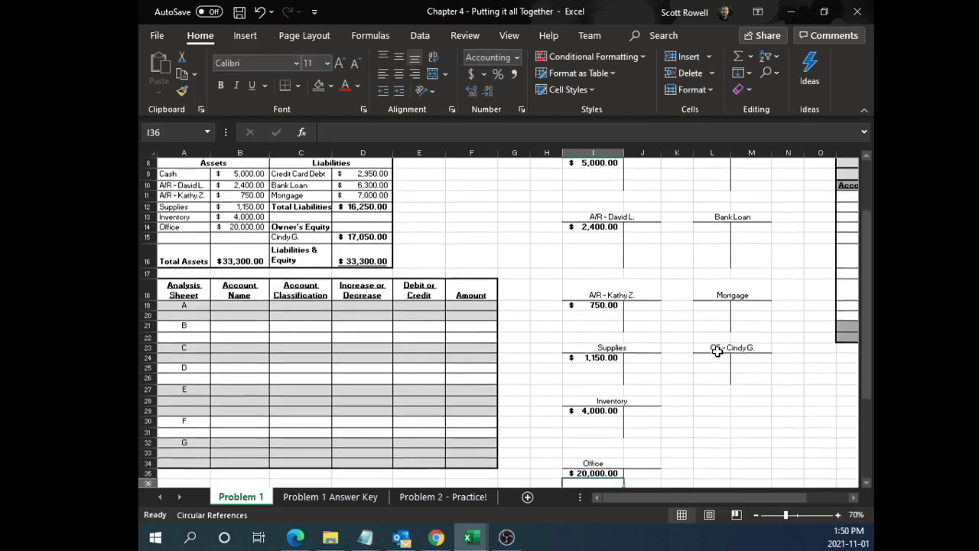
scroll(718, 351, down, 1)
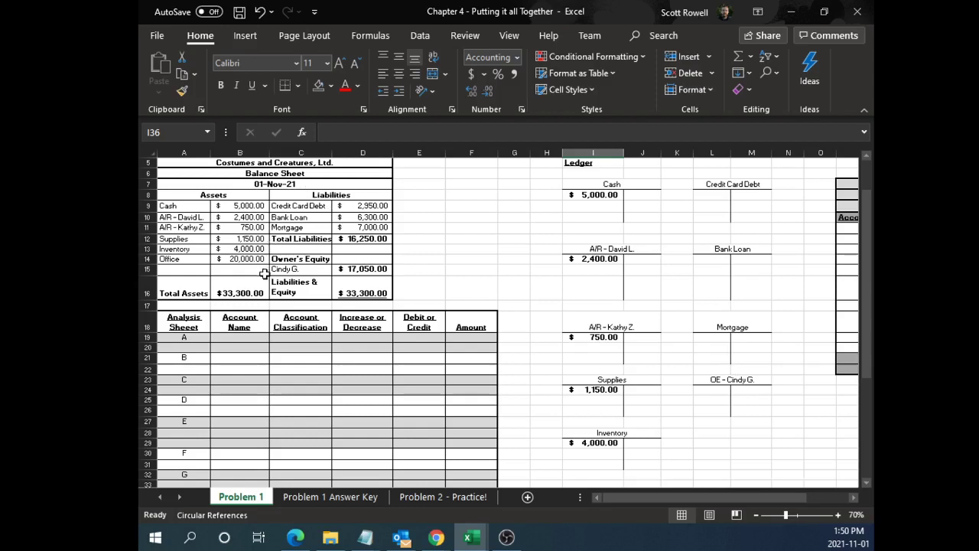
drag(264, 273, 205, 203)
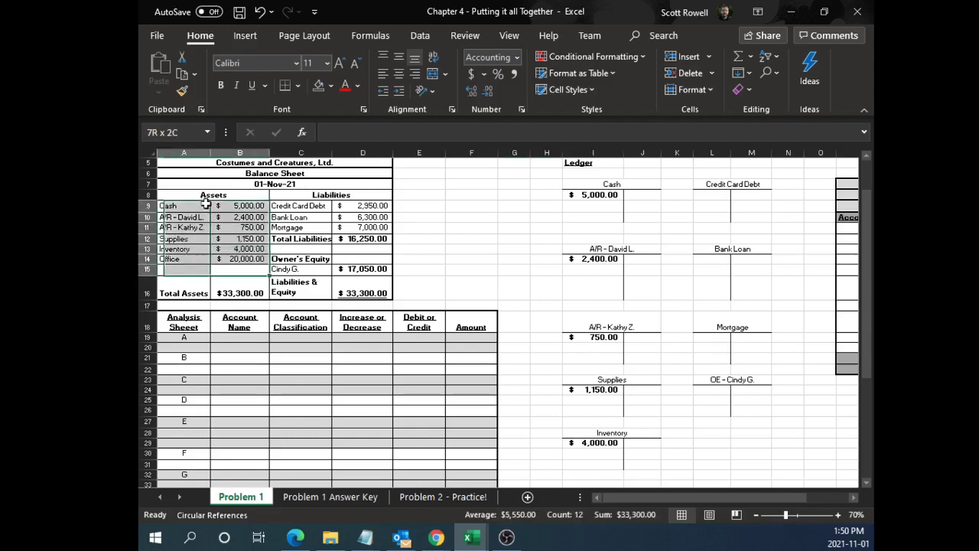
click(586, 196)
drag(587, 196, 601, 459)
click(698, 416)
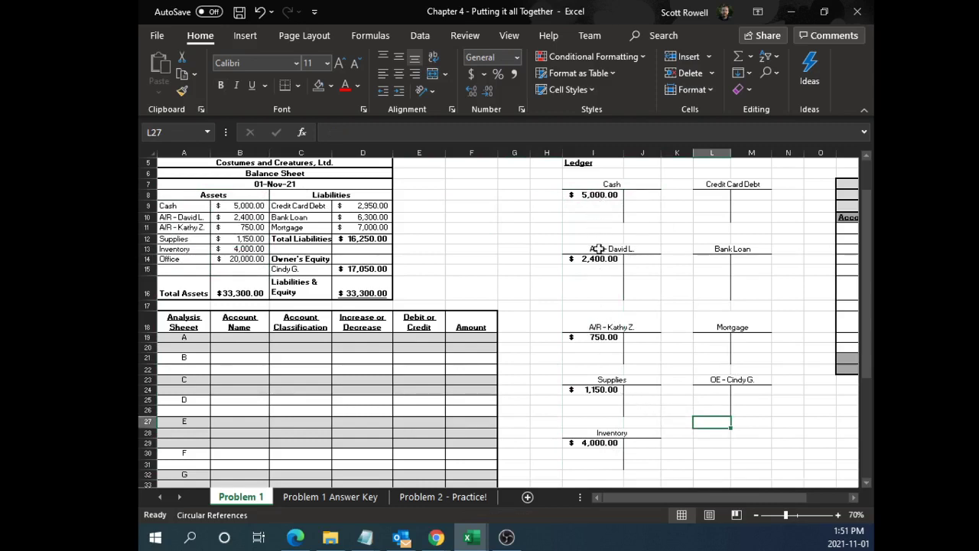
scroll(597, 406, down, 2)
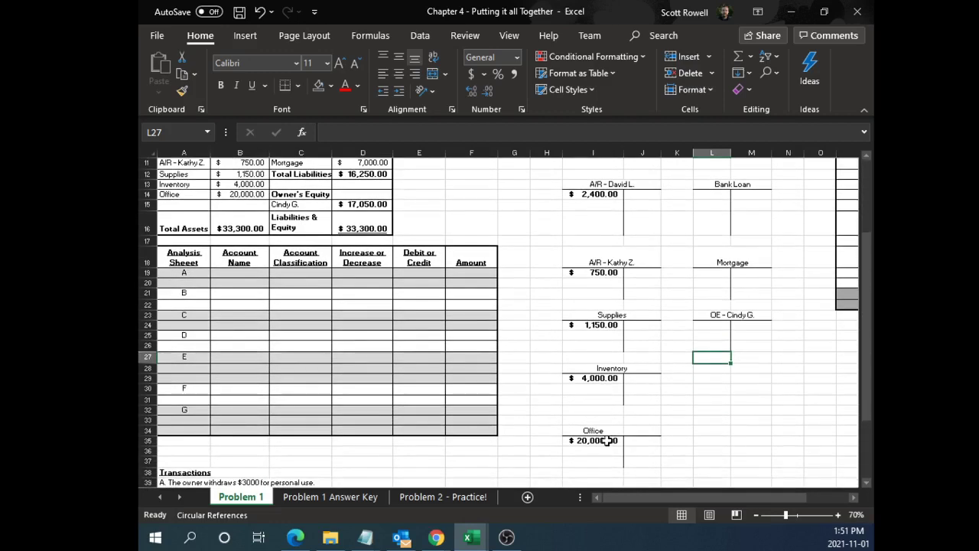
scroll(606, 367, up, 2)
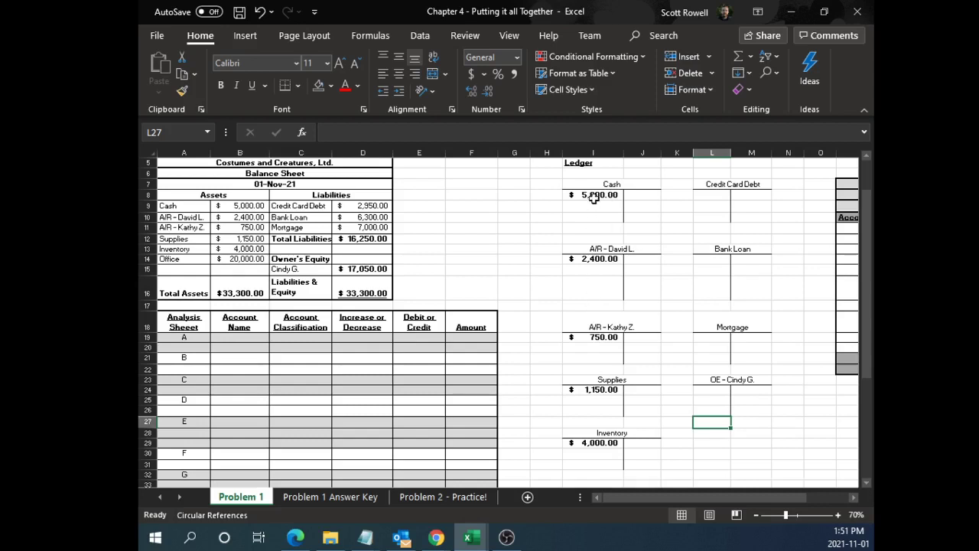
Review the Cash debit side and the balance sheet's asset and liability sections, down to the Credit Card Debt entry
drag(593, 197, 597, 228)
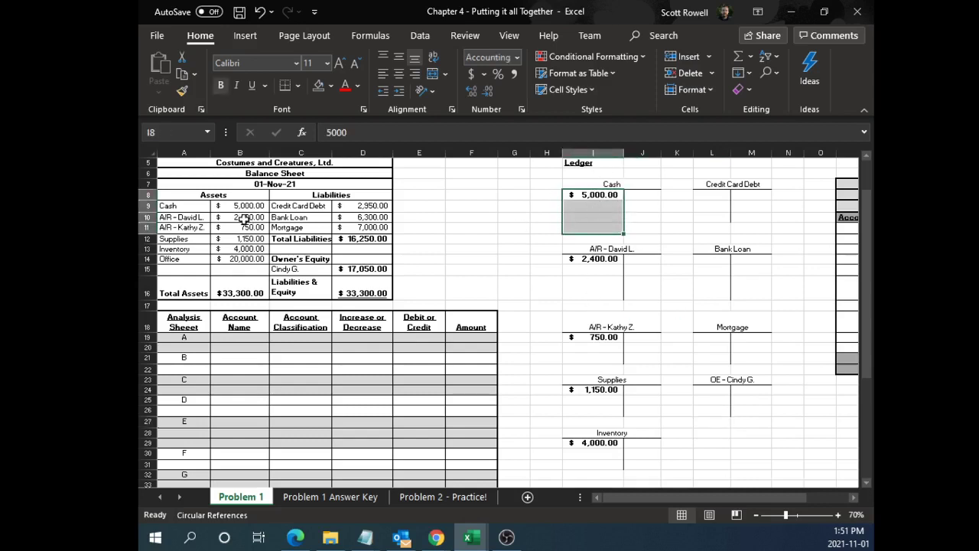
drag(202, 194, 218, 262)
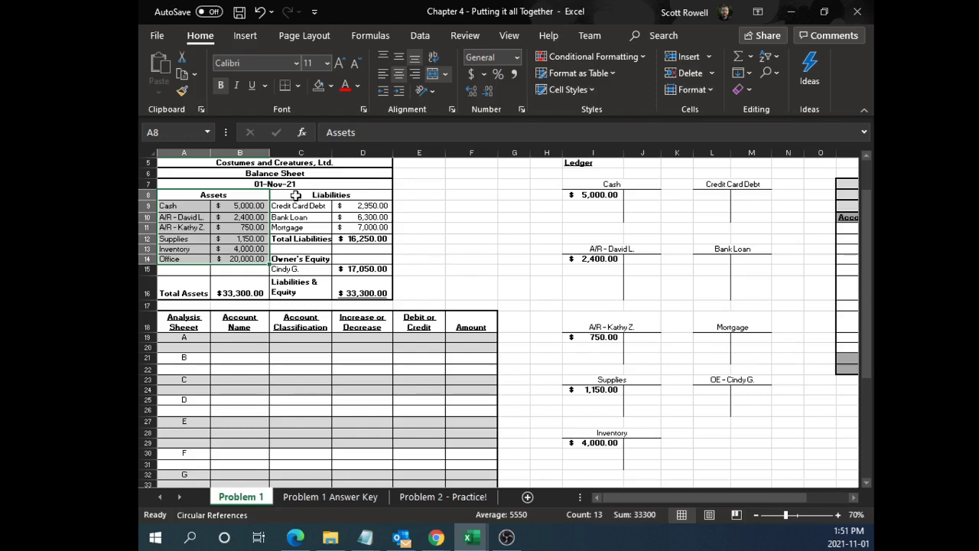
drag(295, 196, 354, 268)
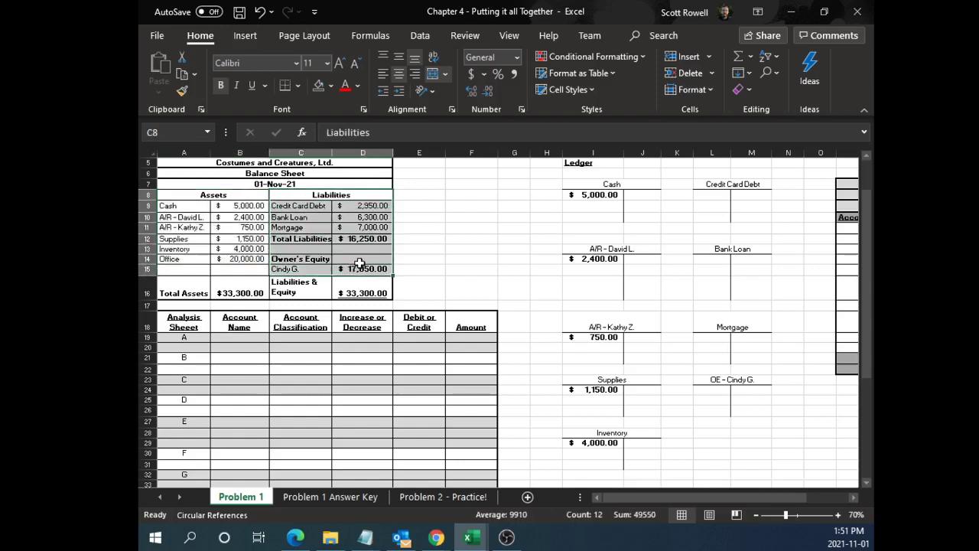
click(341, 216)
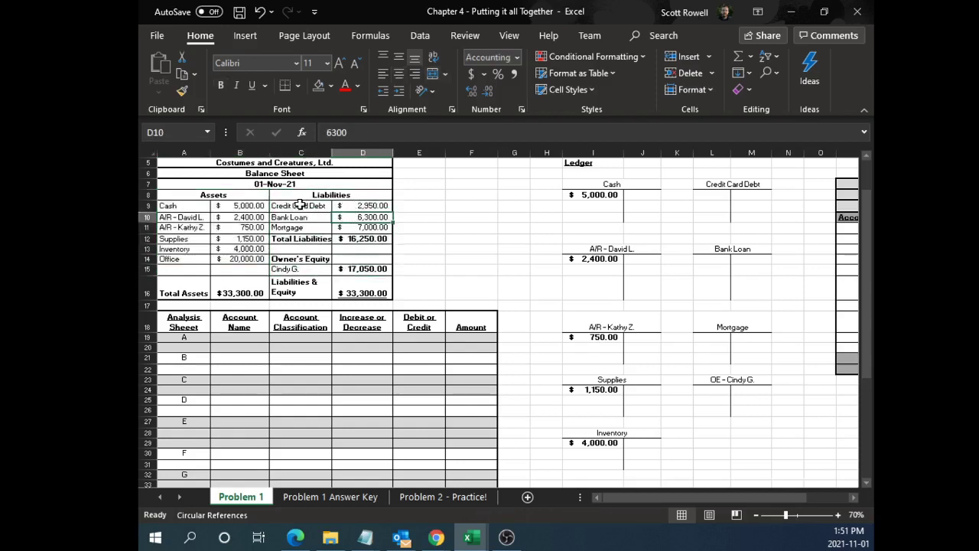
drag(296, 205, 371, 207)
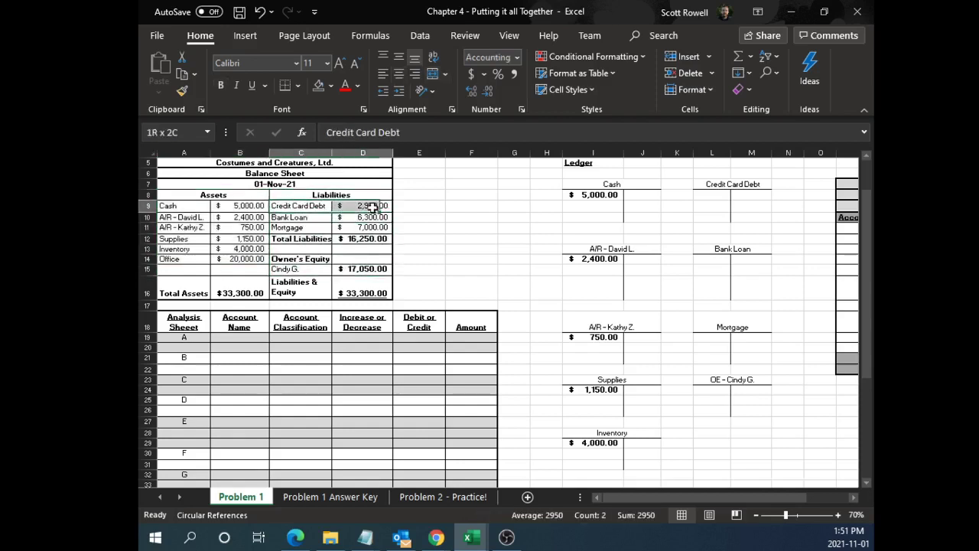
Link the credit side of the Credit Card Debt T-account, cell M8, with =D9, and widen column M so the amount fits
click(710, 196)
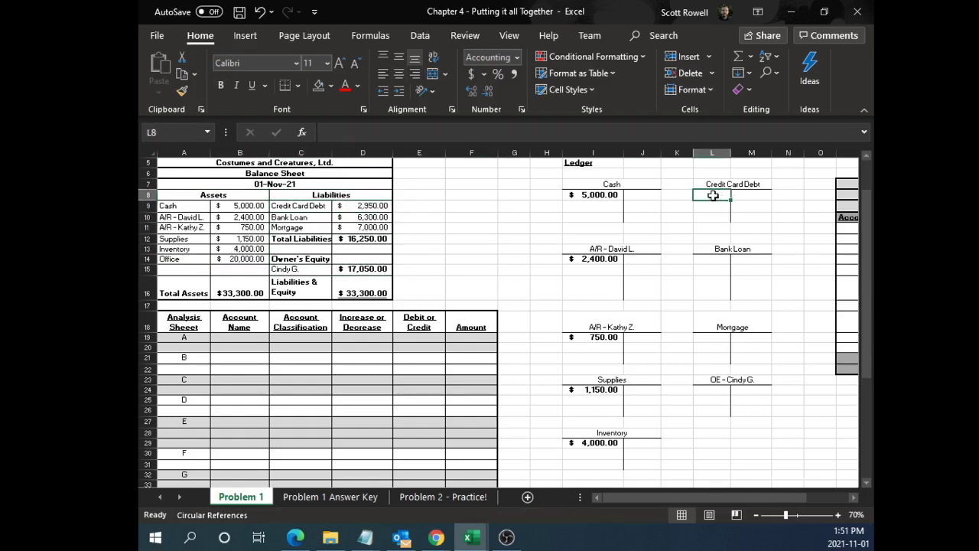
click(749, 197)
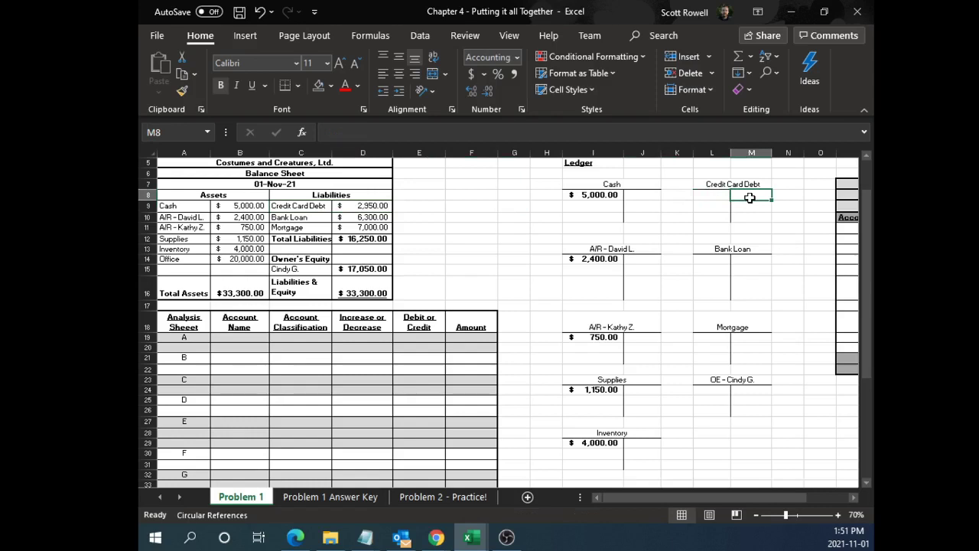
text(=)
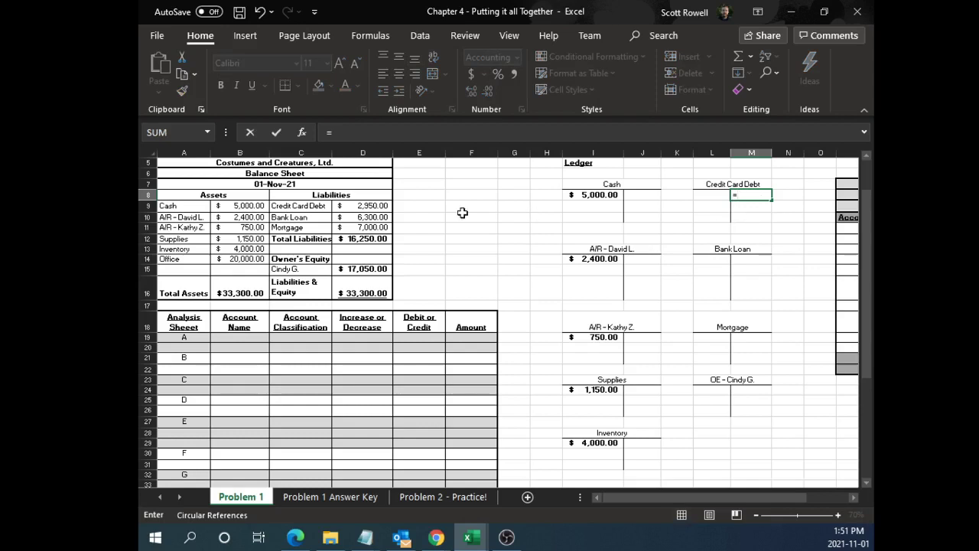
click(381, 208)
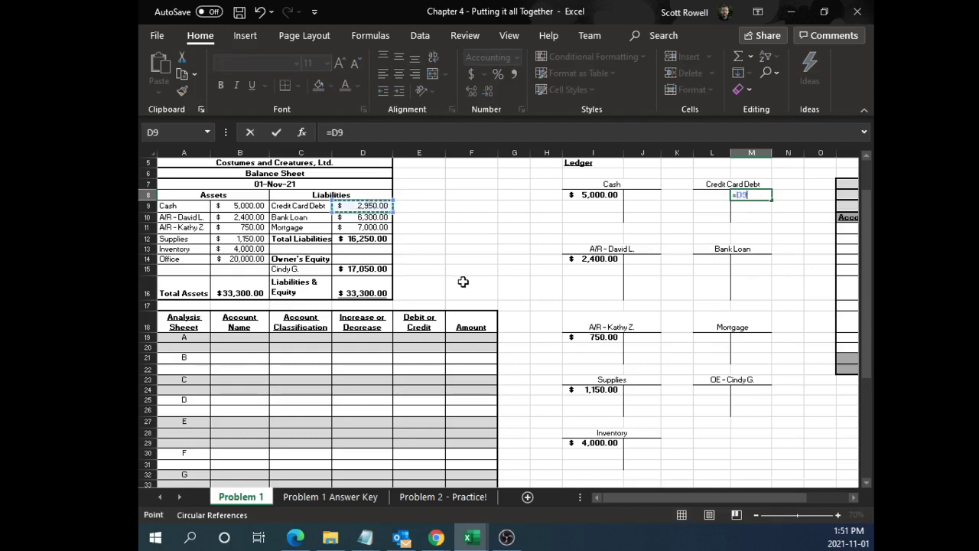
key(Return)
drag(772, 152, 788, 152)
Link the credit side of the Bank Loan T-account, cell M14, to its balance sheet amount with =D10
click(754, 259)
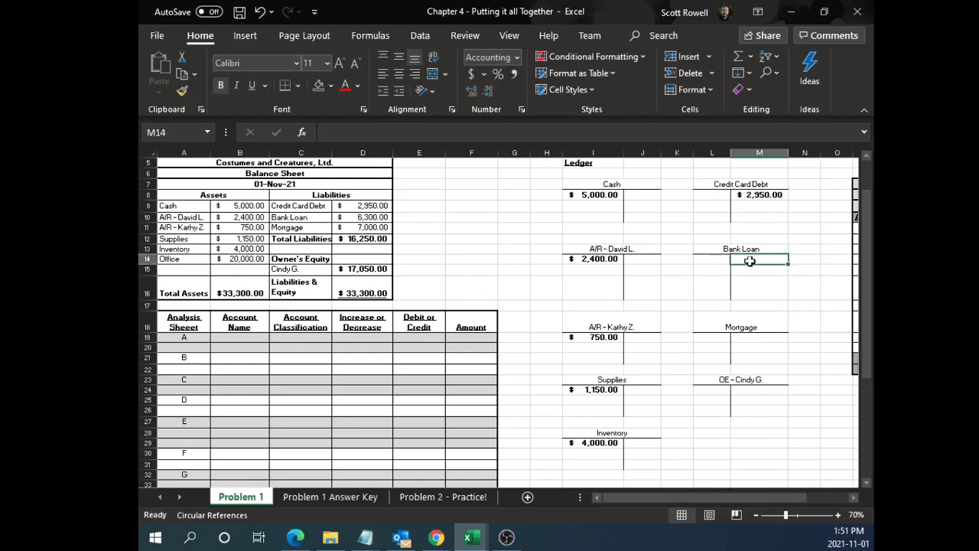
text(=)
click(352, 217)
key(Return)
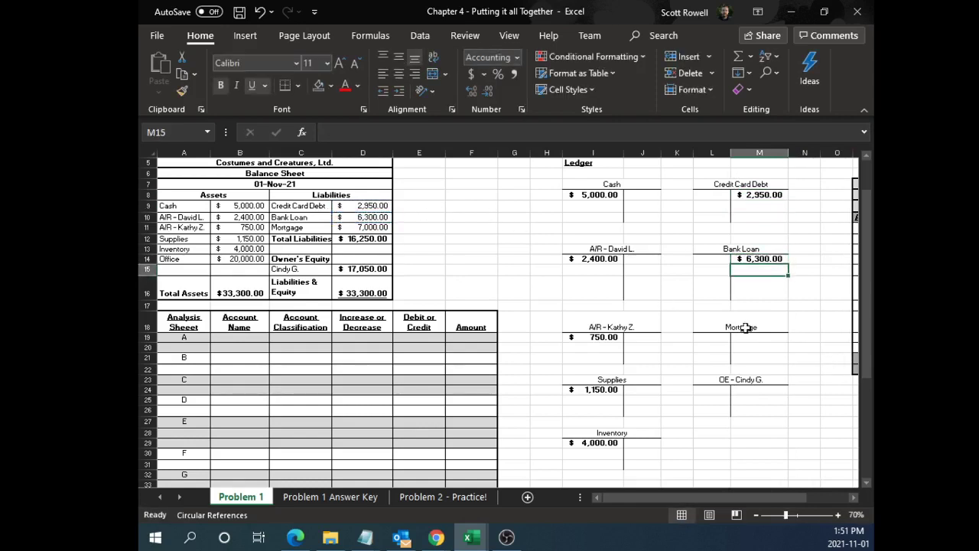
Link the credit side of the Mortgage T-account, cell M19, to its balance sheet amount with =D11
click(754, 337)
text(=)
click(364, 228)
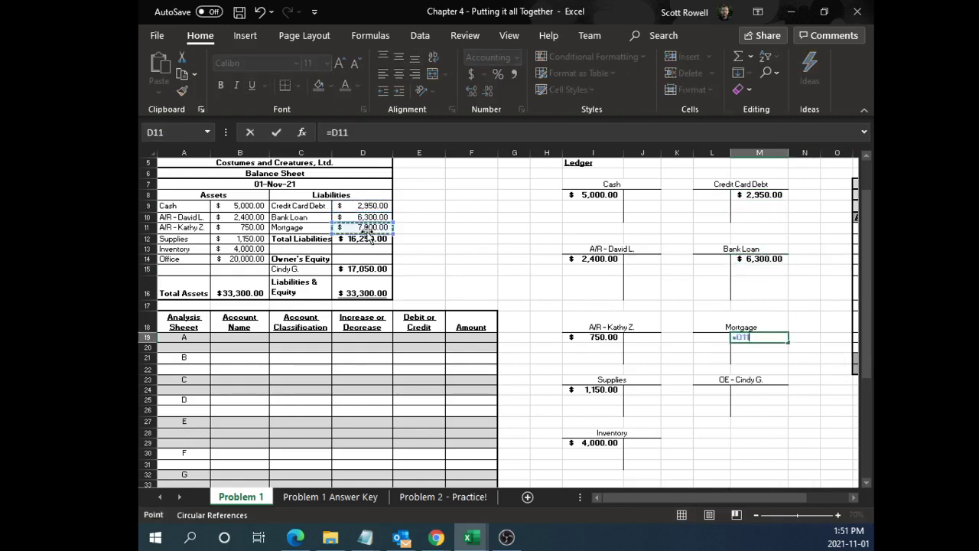
key(Return)
Link the credit side of the owner's equity T-account, cell M24, to its balance sheet amount with =D15 and check the formula
click(743, 390)
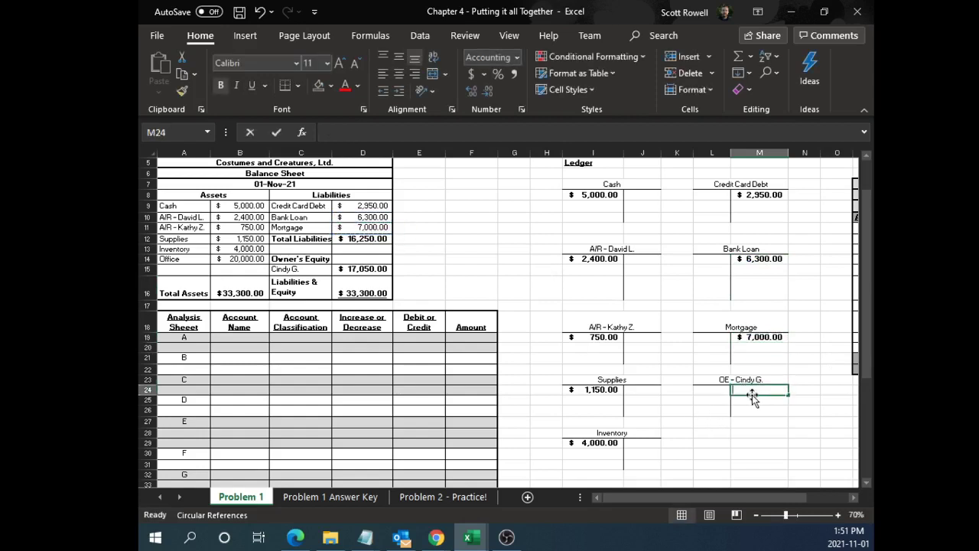
text(=)
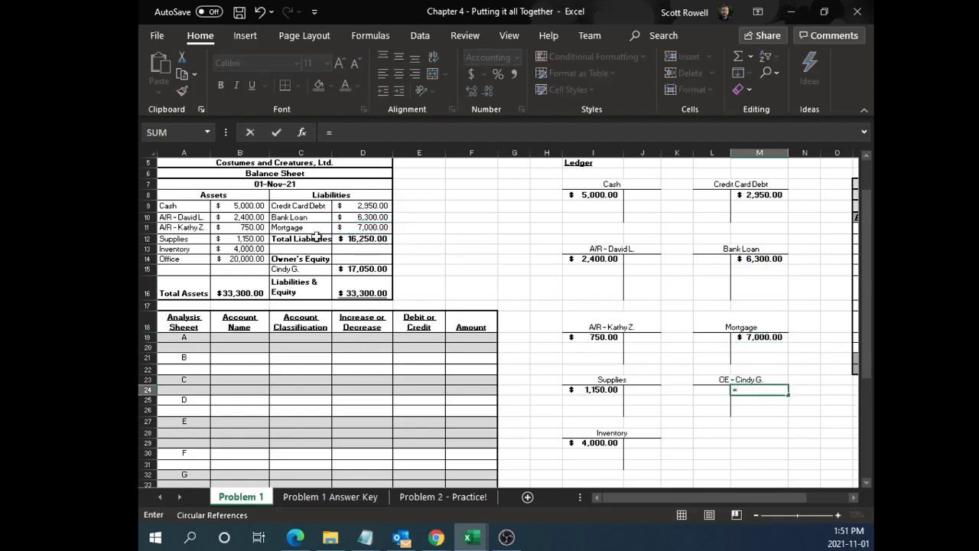
click(365, 269)
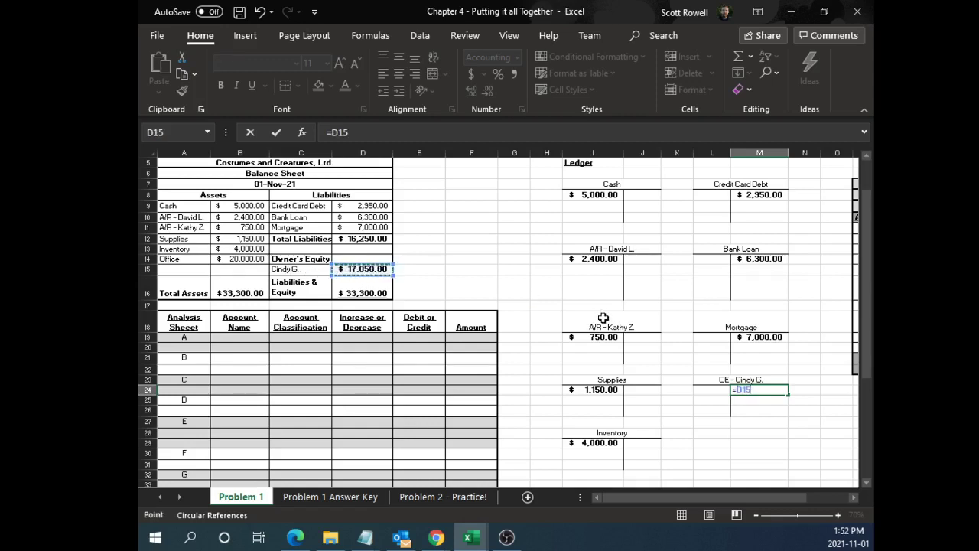
key(Return)
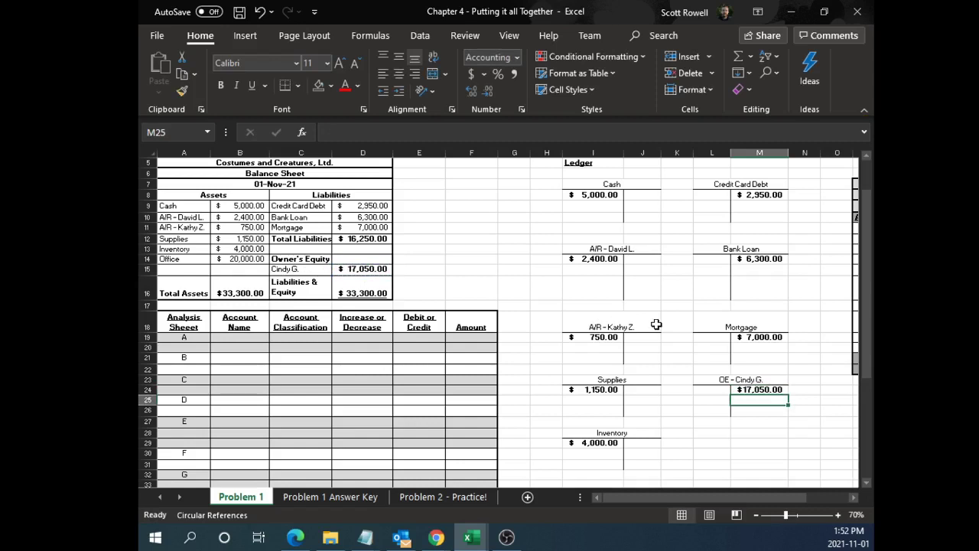
click(758, 390)
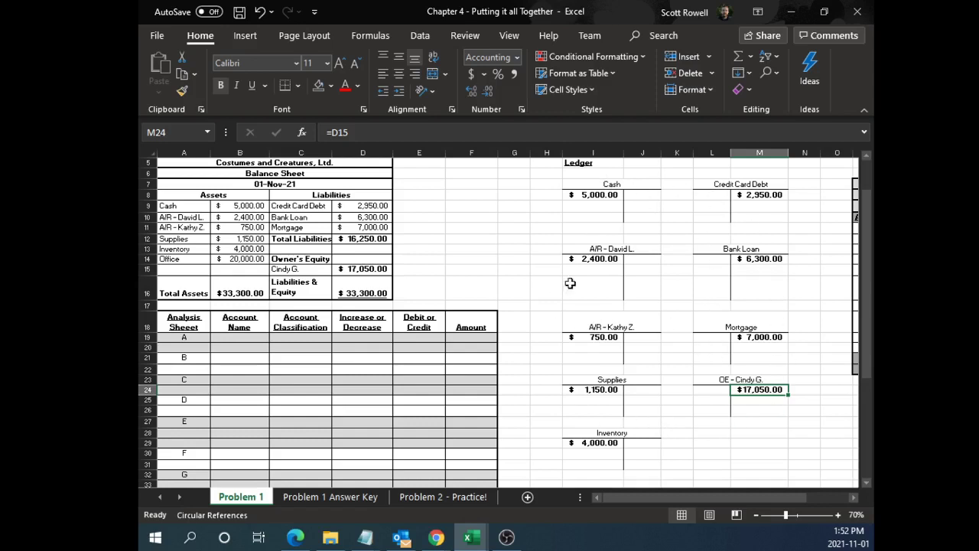
Review the whole balance sheet against the Cash and two accounts receivable T-accounts in the ledger
drag(176, 182, 287, 283)
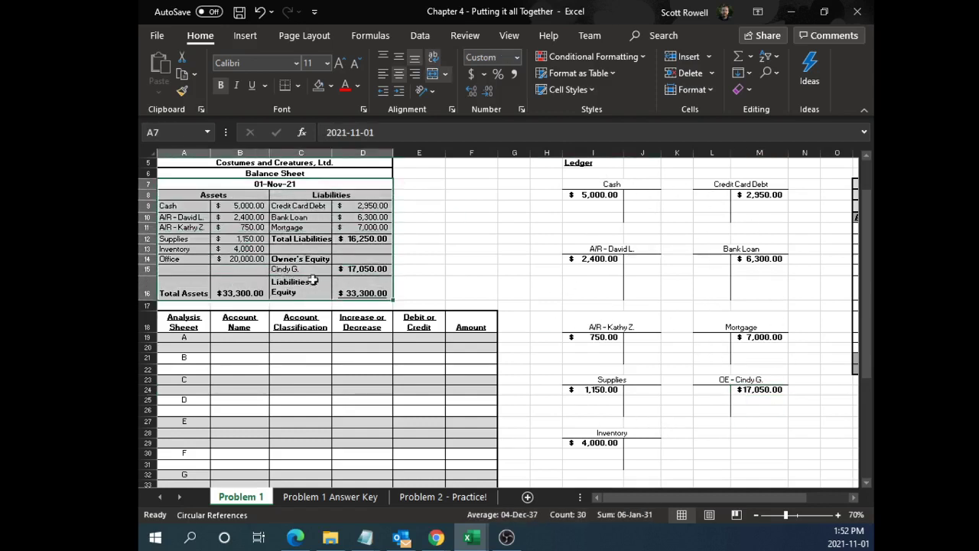
click(422, 287)
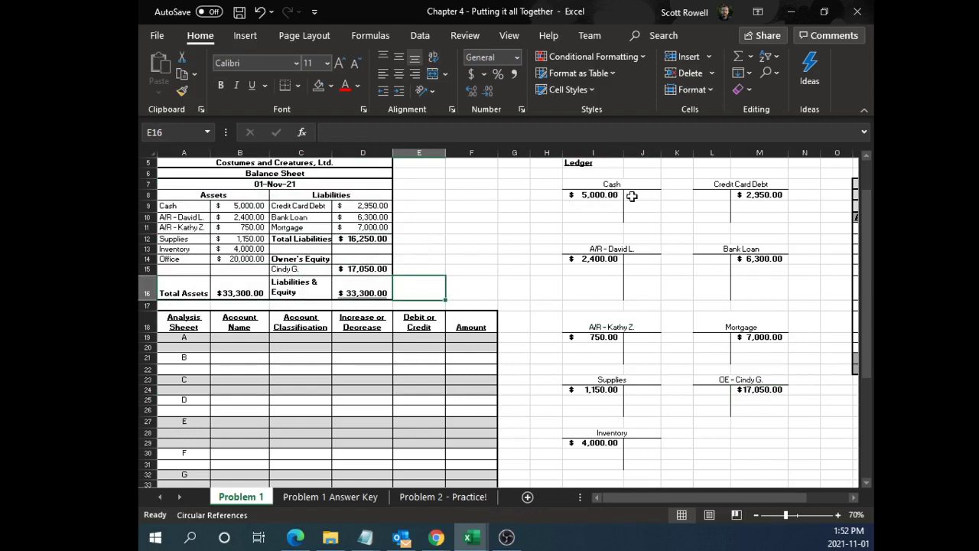
drag(595, 185, 624, 222)
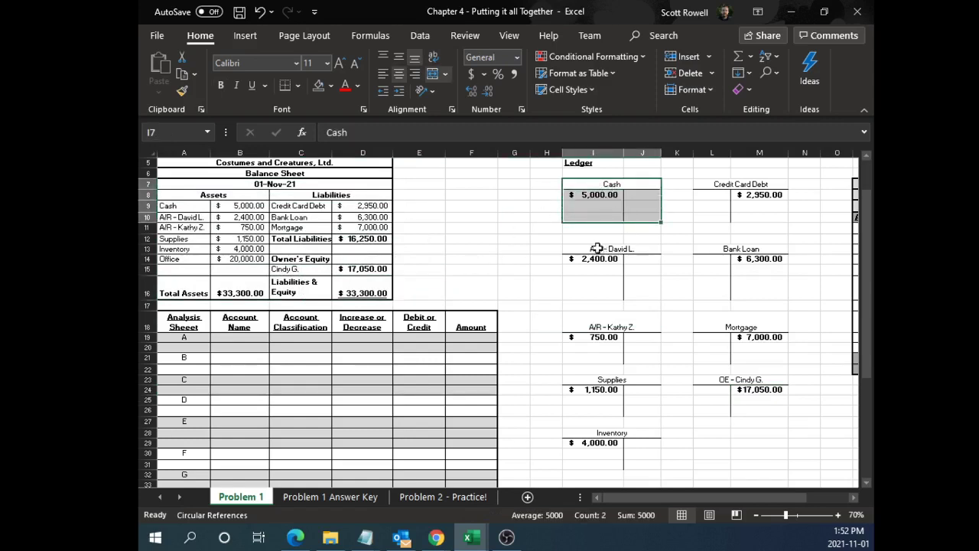
drag(589, 250, 628, 286)
drag(589, 328, 624, 359)
click(585, 358)
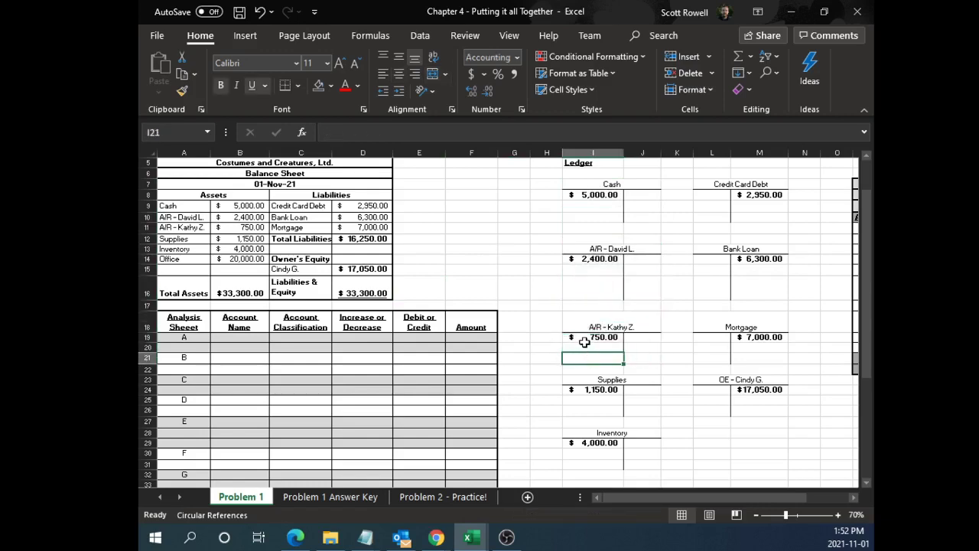
Review the opening balances in the ledger T-accounts, including Cash and the first accounts receivable account, and the full November 1 balance sheet
scroll(563, 368, down, 4)
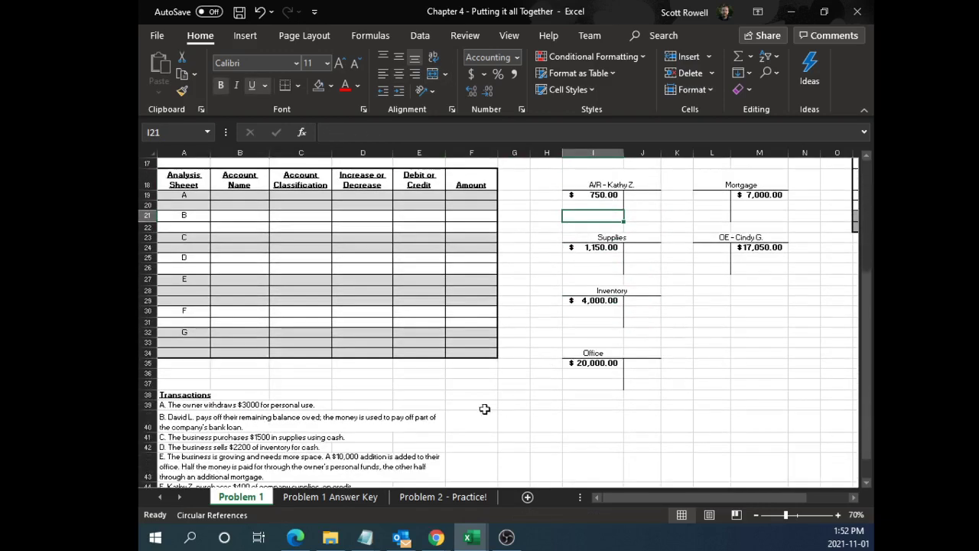
scroll(622, 393, up, 4)
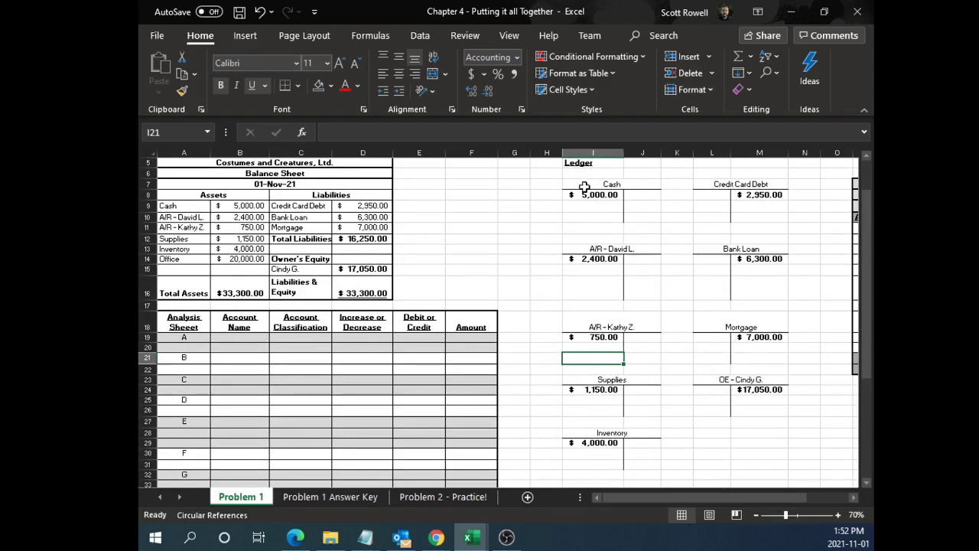
drag(581, 184, 608, 216)
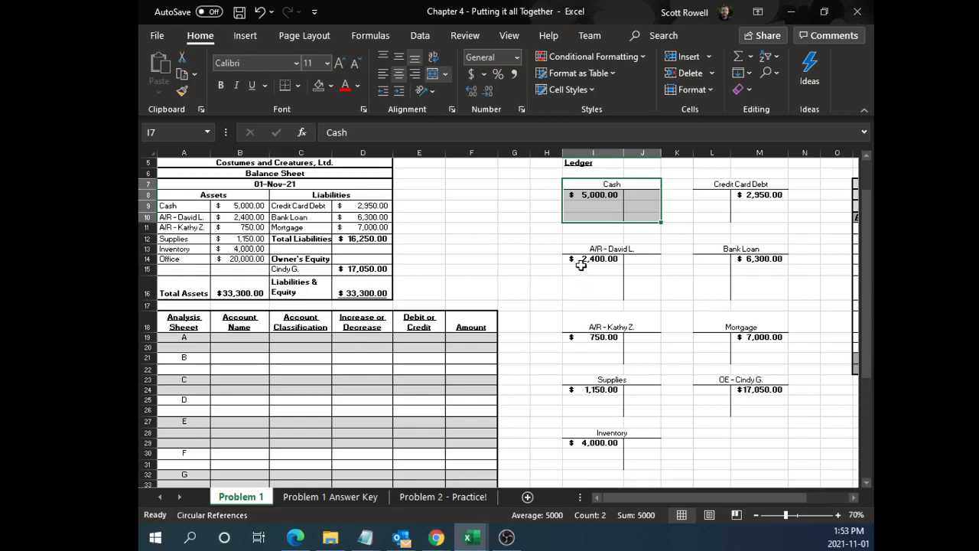
drag(582, 251, 588, 293)
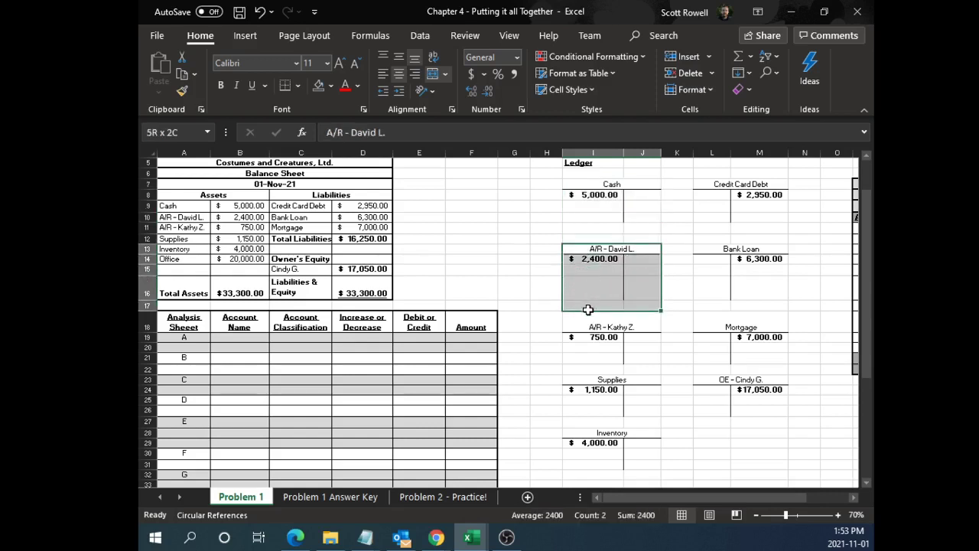
click(587, 265)
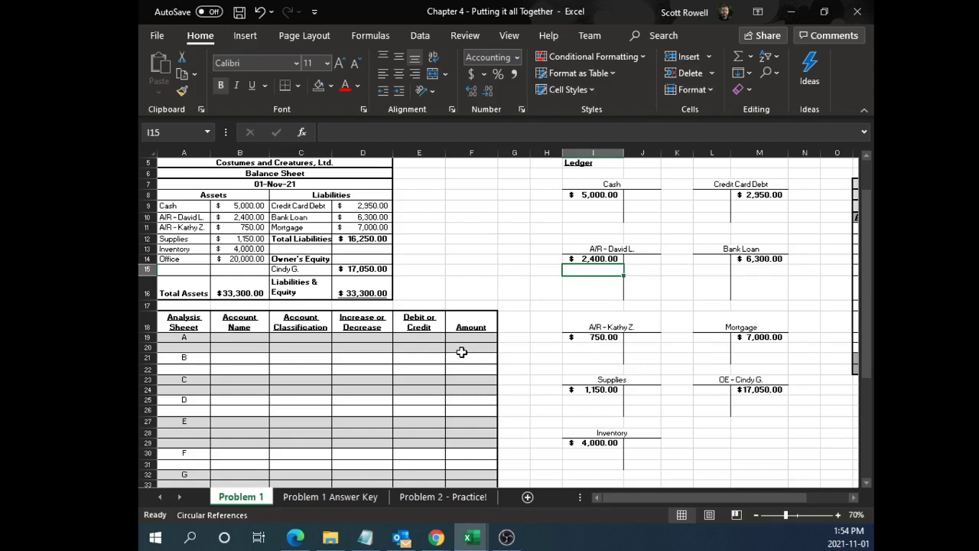
click(476, 296)
scroll(367, 388, up, 2)
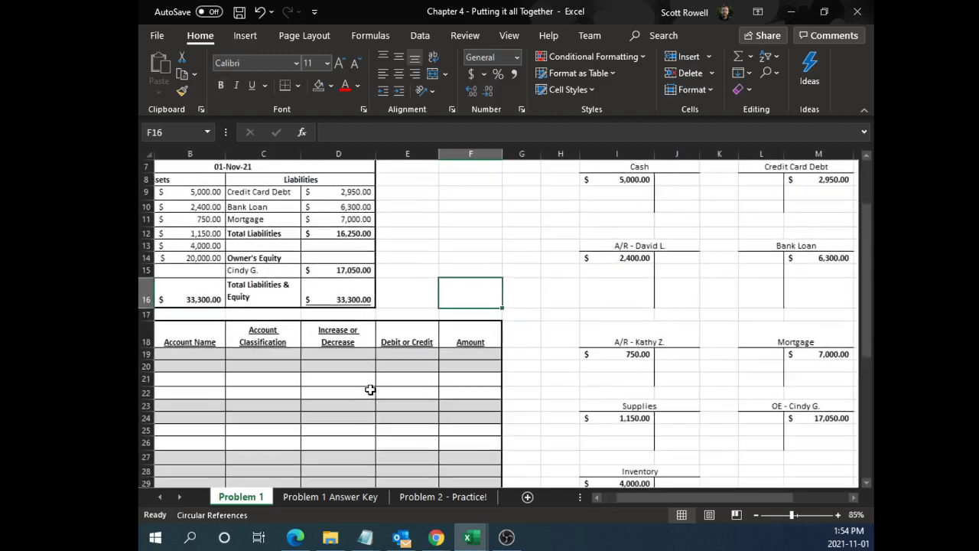
drag(651, 496, 616, 496)
scroll(444, 405, up, 3)
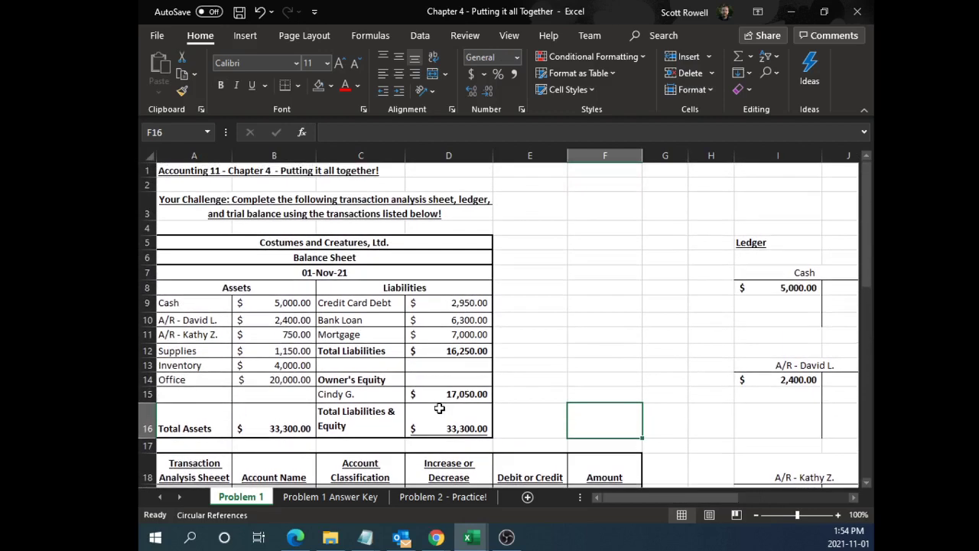
click(483, 424)
drag(484, 424, 217, 241)
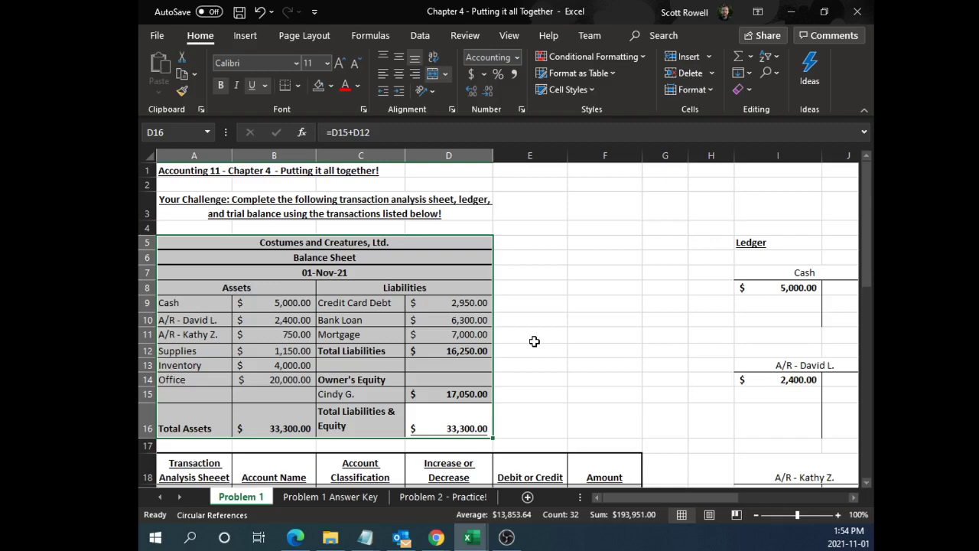
Read the list of transactions A to G below the analysis sheet, concentrating on transaction A, the owner's $3000 withdrawal
scroll(525, 332, down, 9)
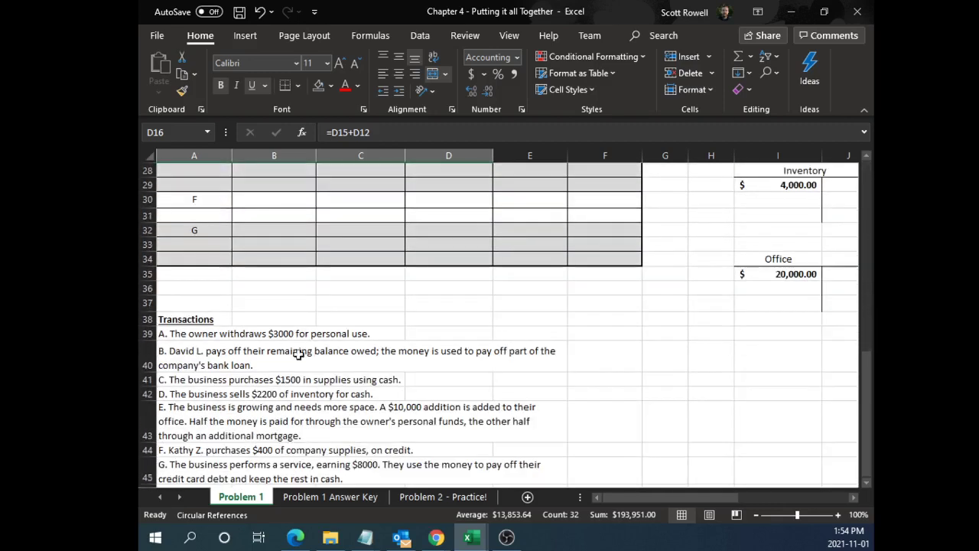
scroll(298, 354, down, 1)
drag(206, 288, 194, 434)
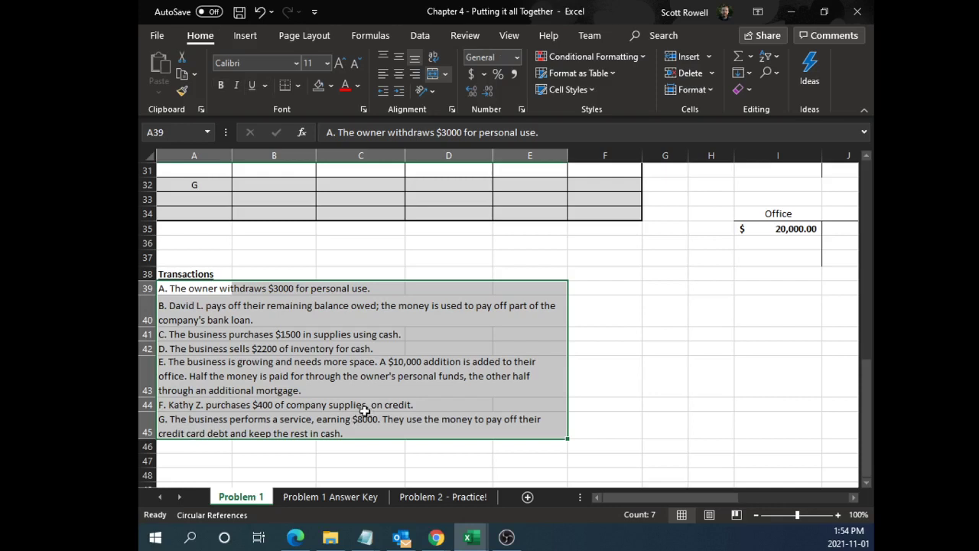
click(186, 269)
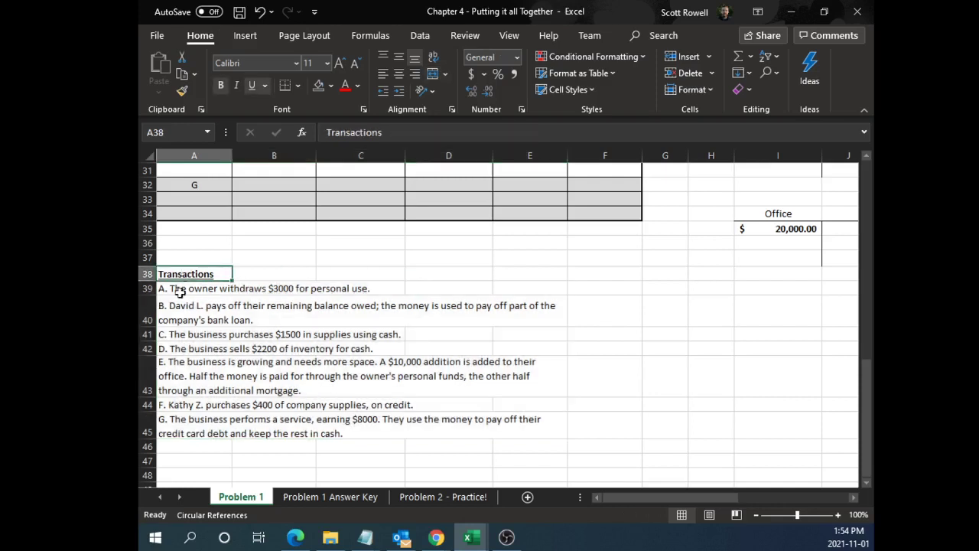
drag(166, 293, 386, 290)
click(428, 290)
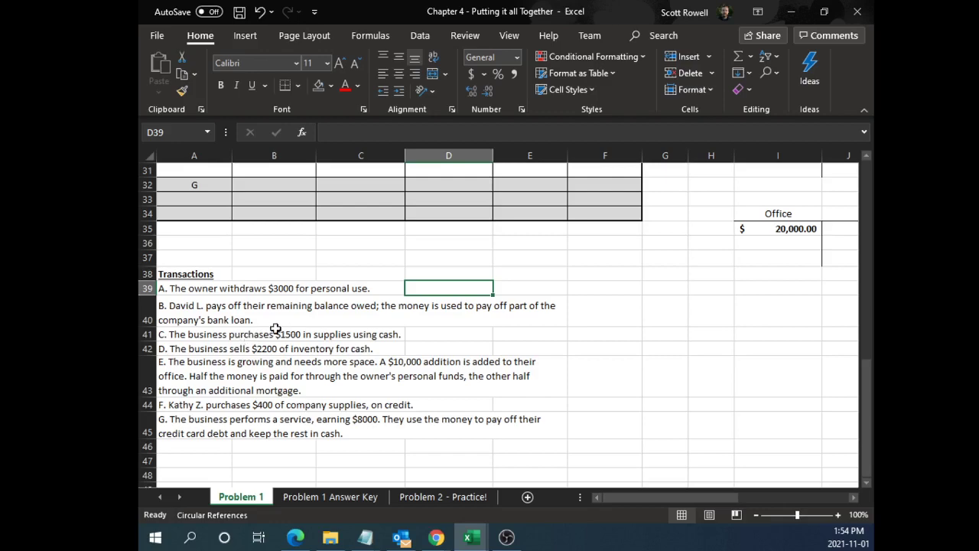
scroll(275, 330, up, 1)
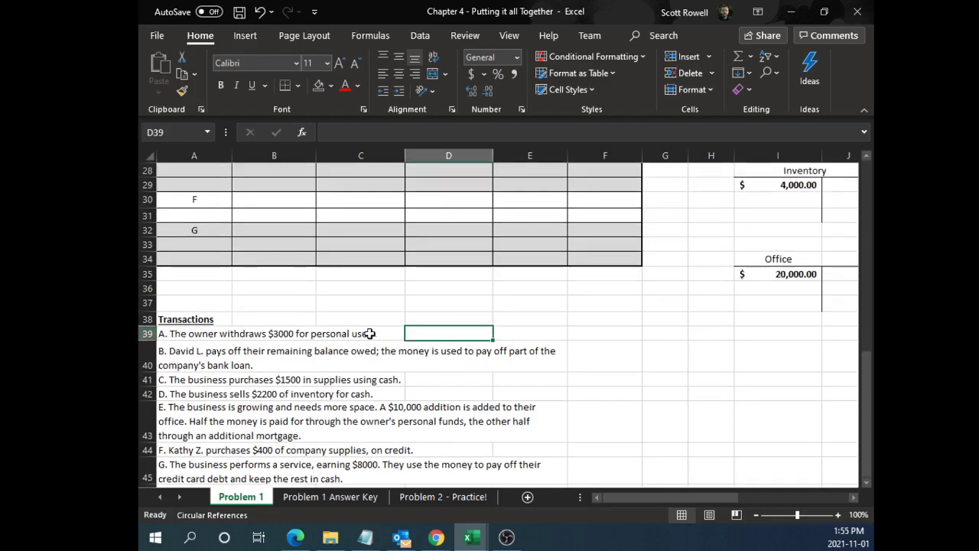
drag(392, 333, 180, 334)
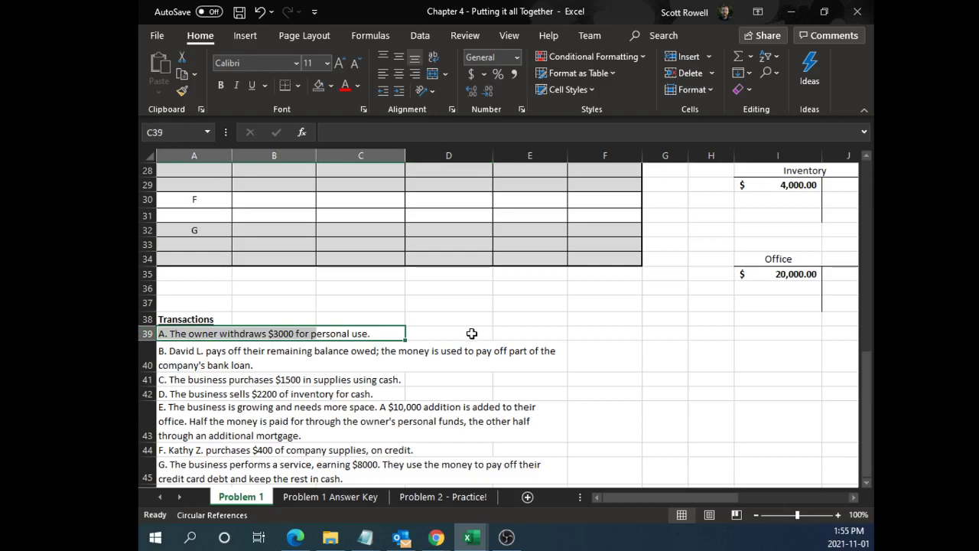
Examine how many rows the transaction analysis sheet provides for each transaction, comparing the rows for A and E
scroll(470, 334, up, 4)
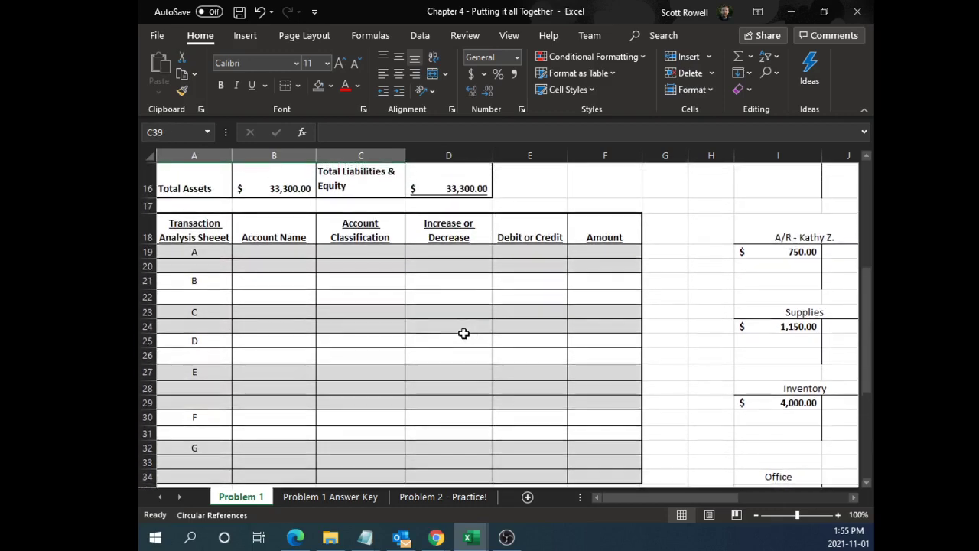
click(282, 251)
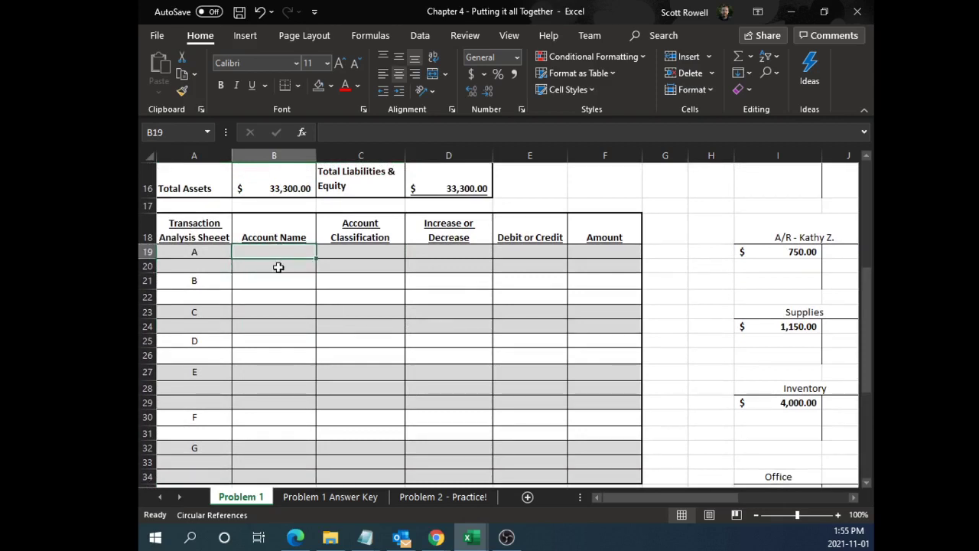
click(279, 268)
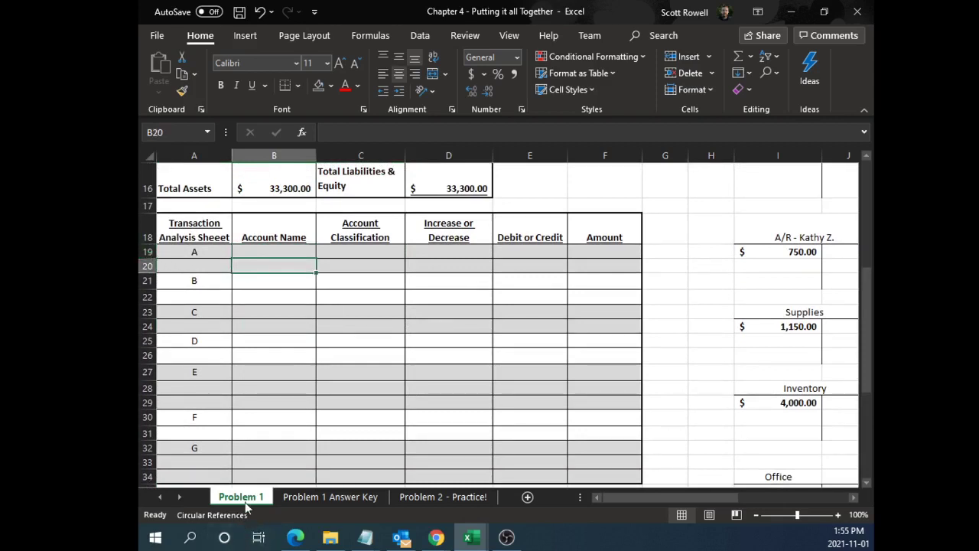
drag(179, 251, 571, 267)
scroll(229, 367, down, 1)
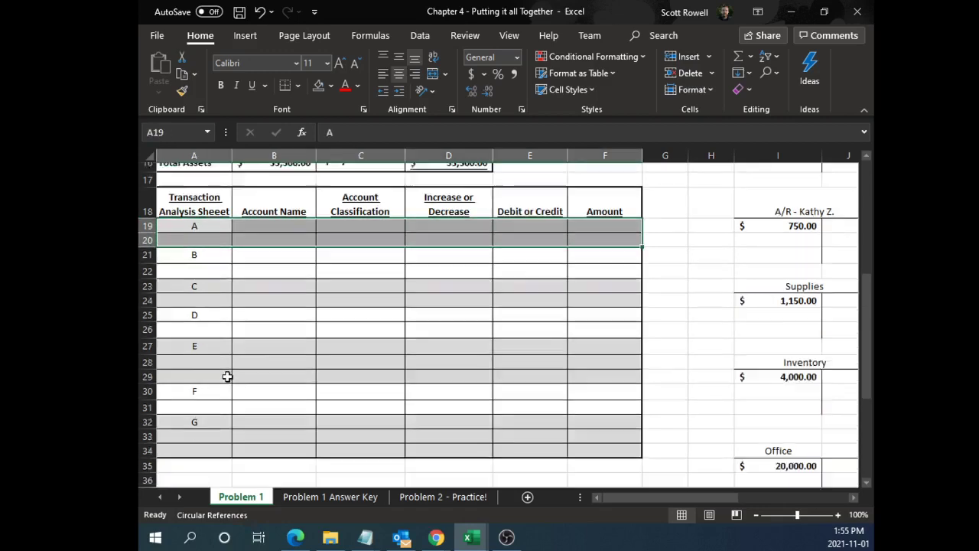
drag(197, 289, 298, 321)
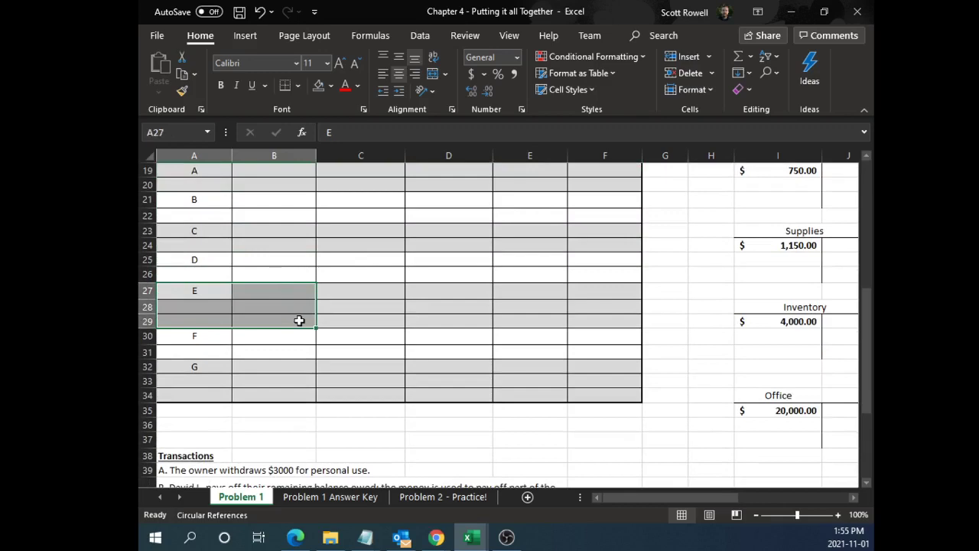
scroll(277, 316, up, 1)
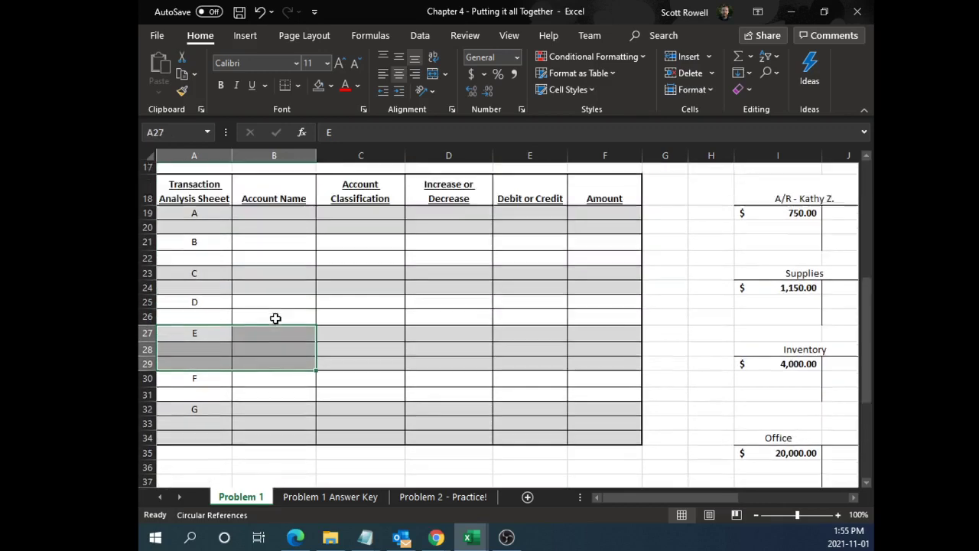
click(263, 255)
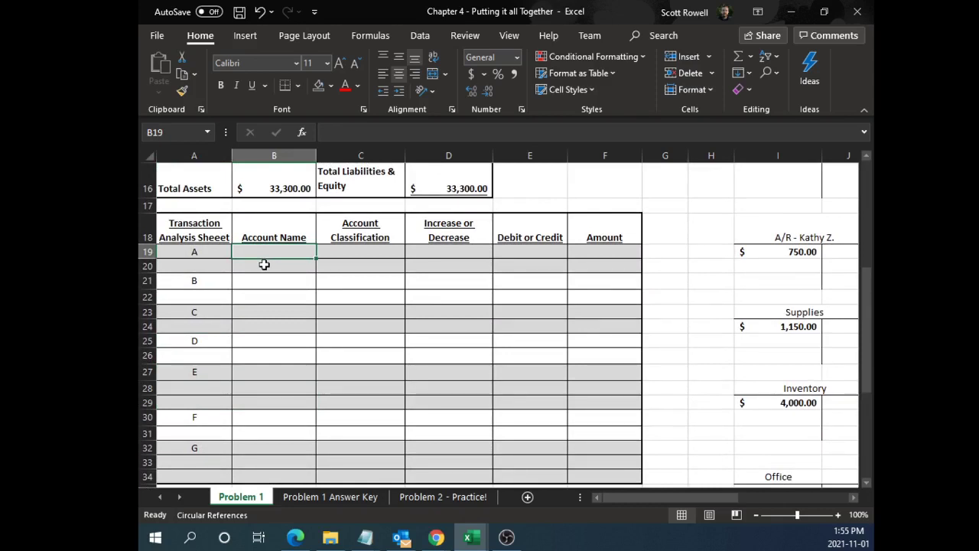
drag(147, 252, 147, 265)
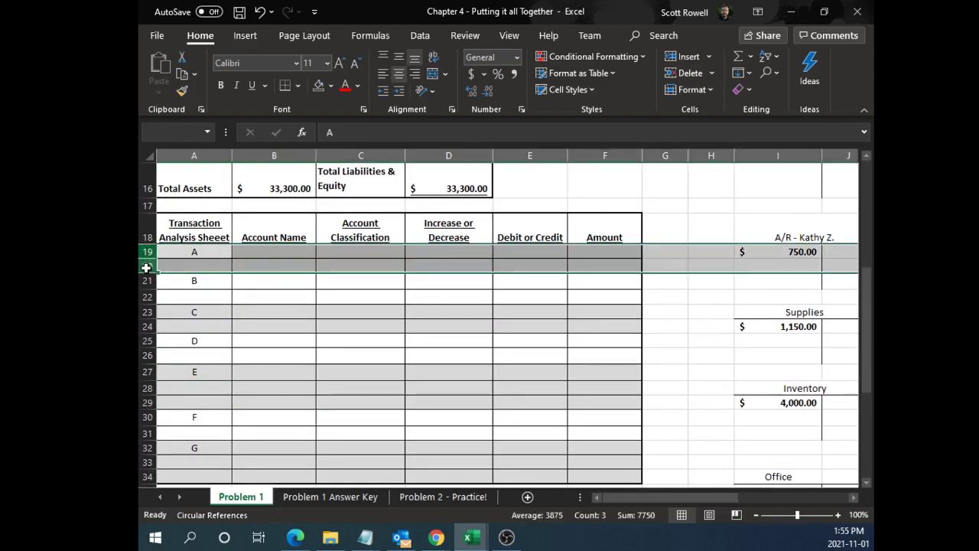
click(237, 264)
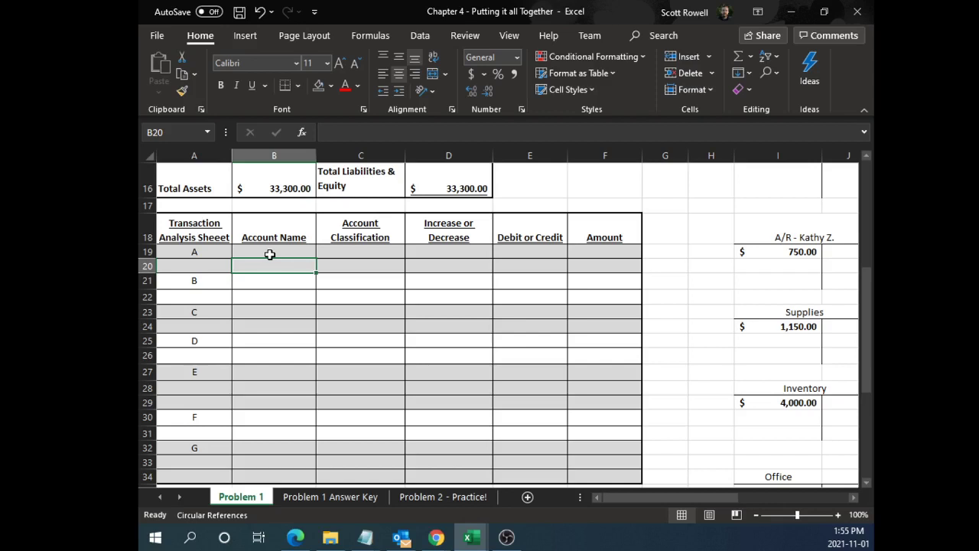
Enter the two account names for transaction A: Cash in B19 and the owner's equity account name in B20
click(269, 254)
scroll(283, 275, down, 2)
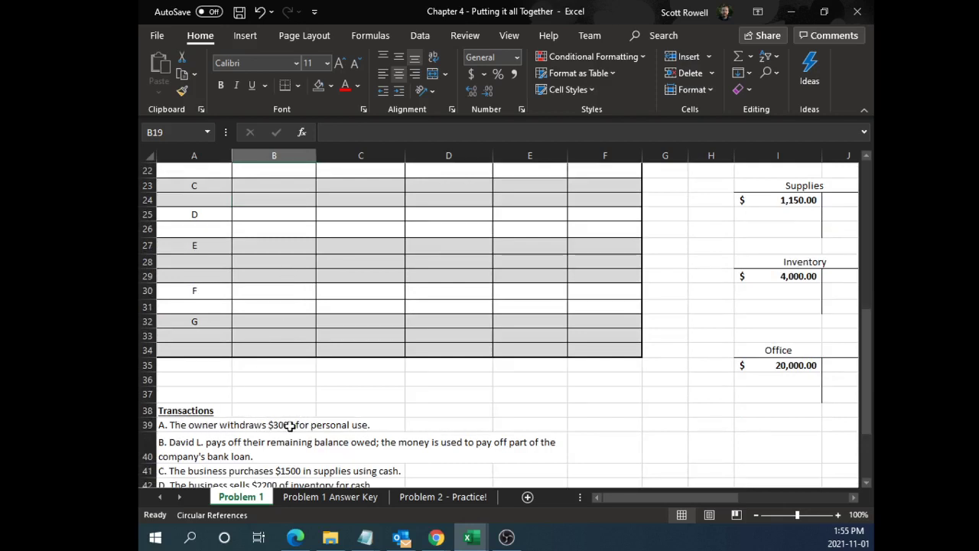
scroll(287, 424, up, 3)
scroll(291, 314, up, 1)
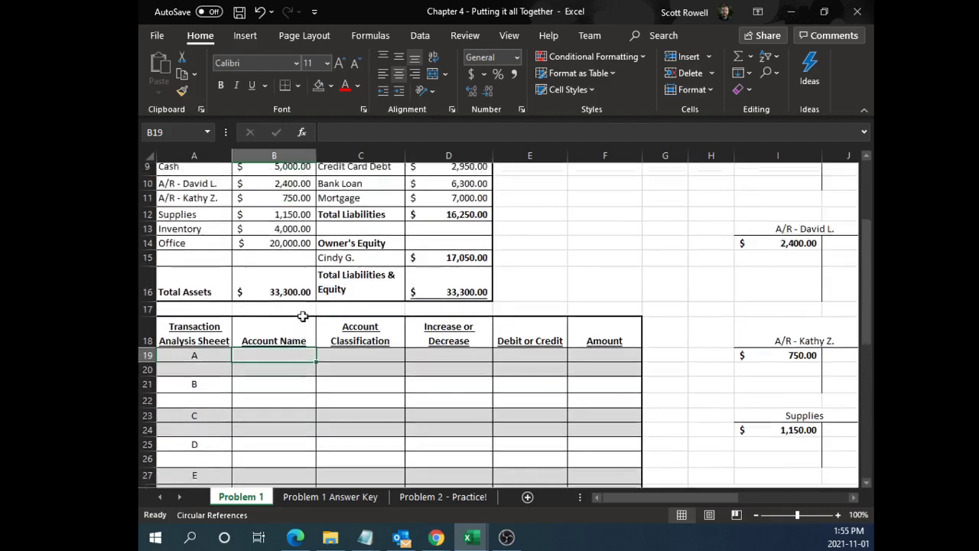
scroll(303, 316, up, 1)
text(Cash)
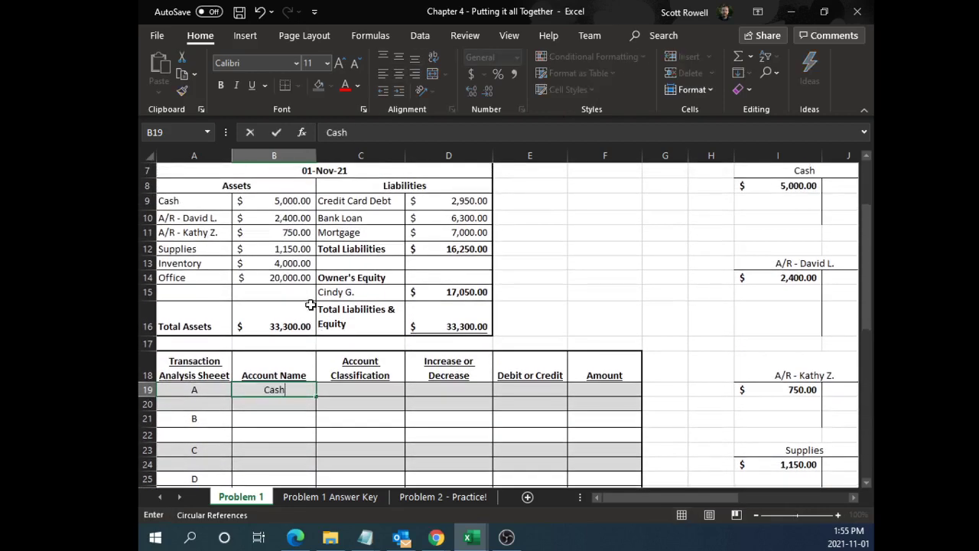
key(Return)
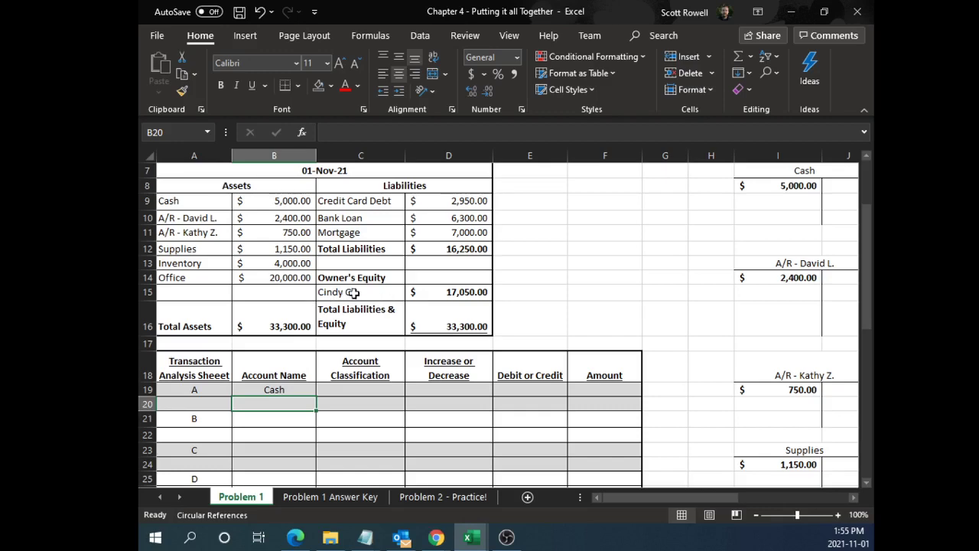
text(Cindy G.)
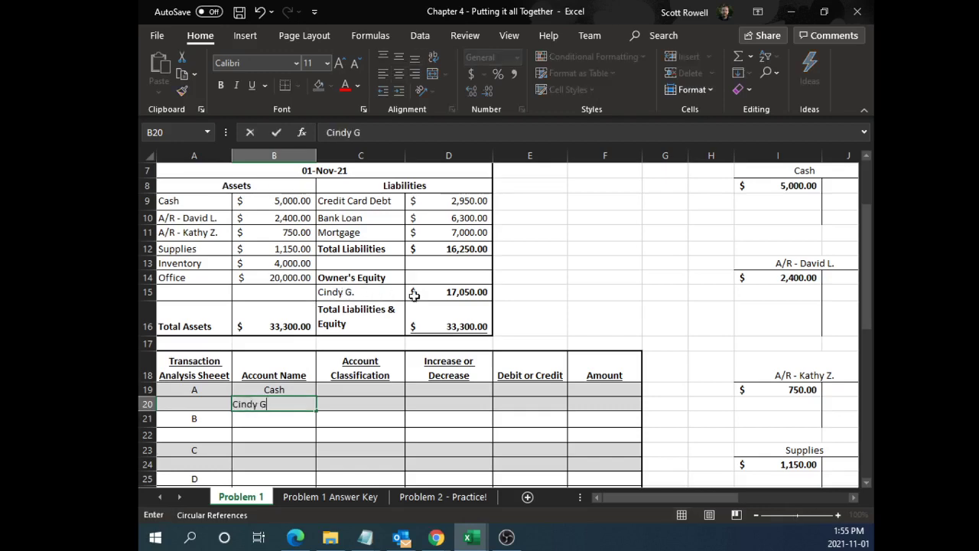
key(Return)
click(309, 403)
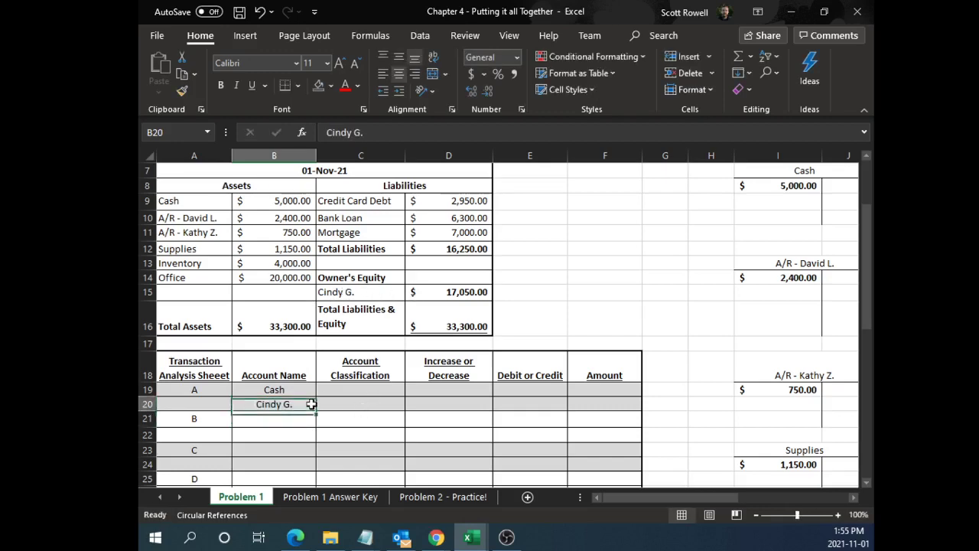
Examine the transaction analysis sheet enlarged, from its column headings through the account name and classification cells for transaction A
ctrl+scroll(398, 409, up, 4)
ctrl+scroll(389, 405, up, 2)
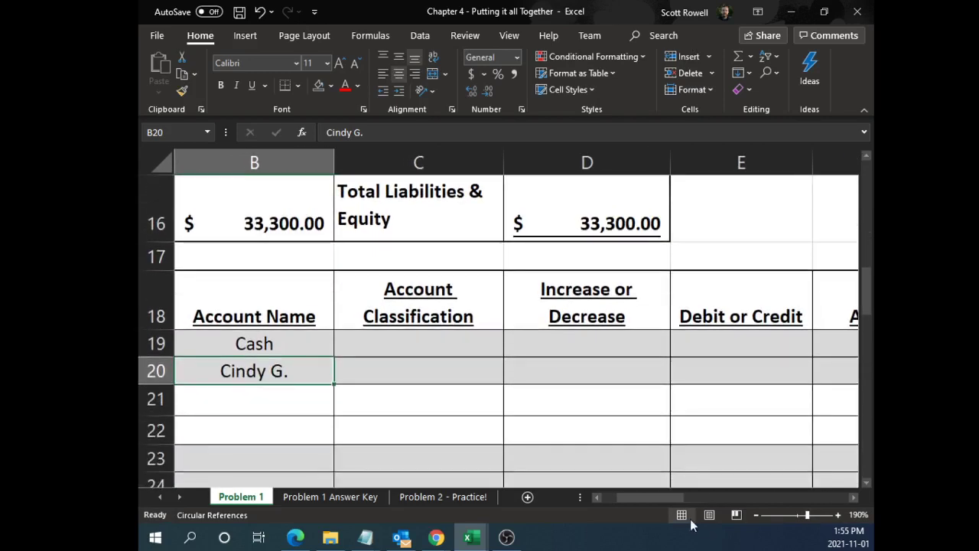
drag(656, 499, 601, 500)
scroll(579, 448, down, 1)
scroll(575, 437, up, 1)
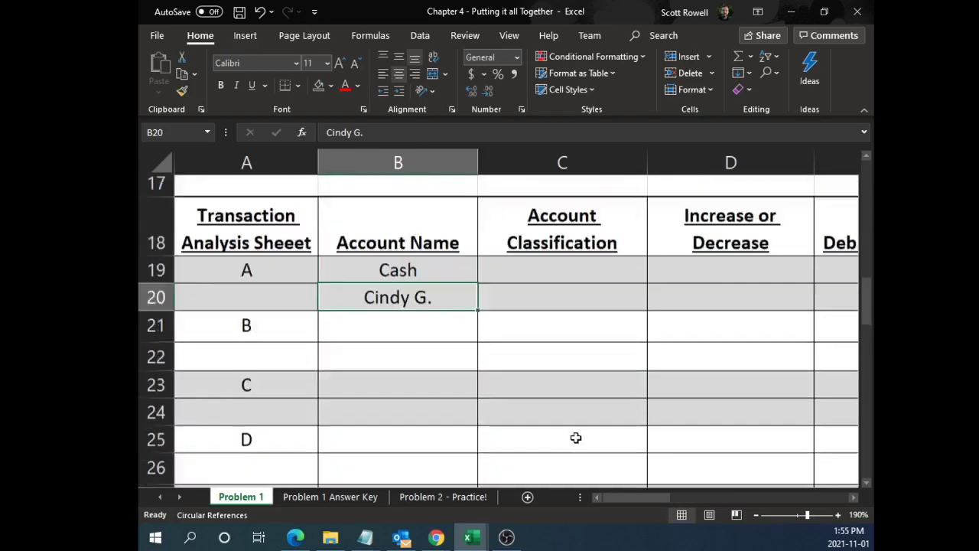
drag(867, 293, 867, 301)
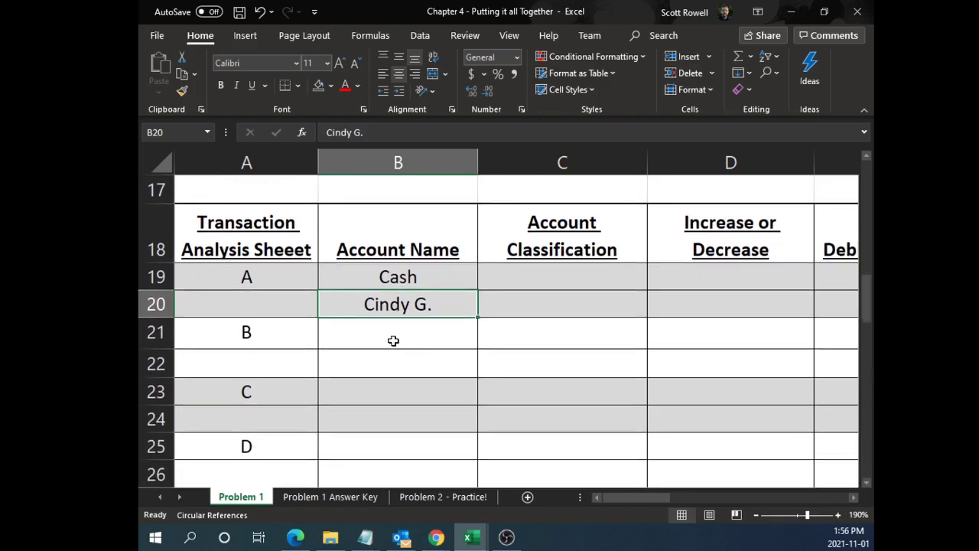
click(410, 276)
click(539, 277)
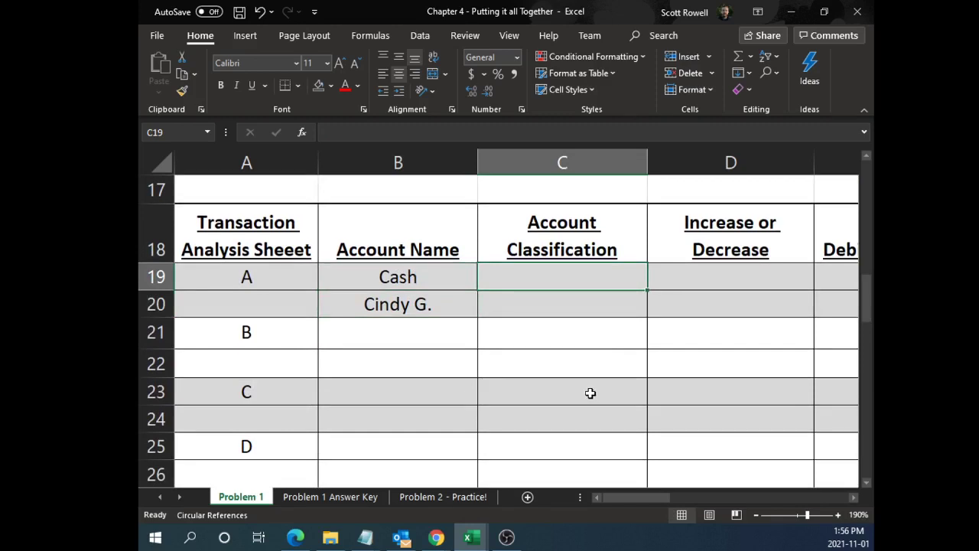
drag(222, 234, 672, 418)
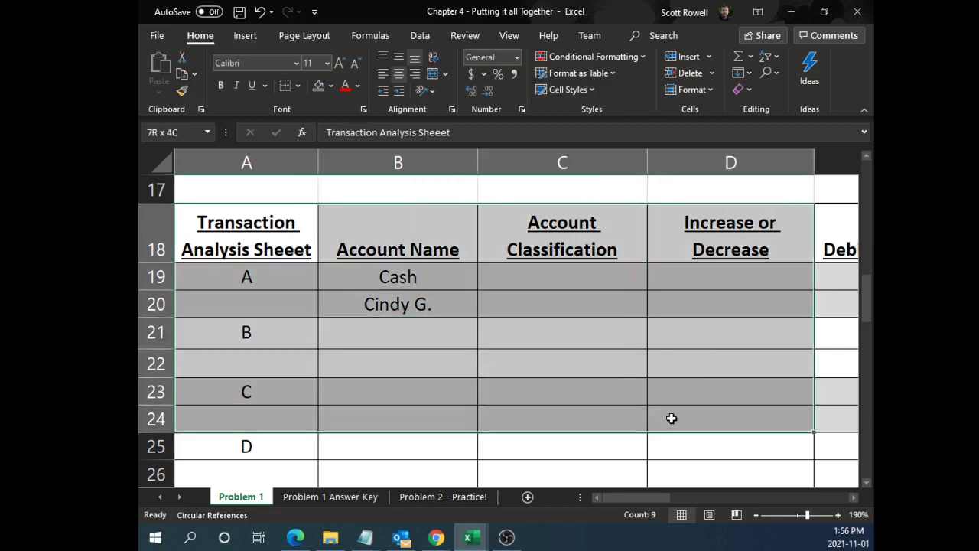
click(246, 256)
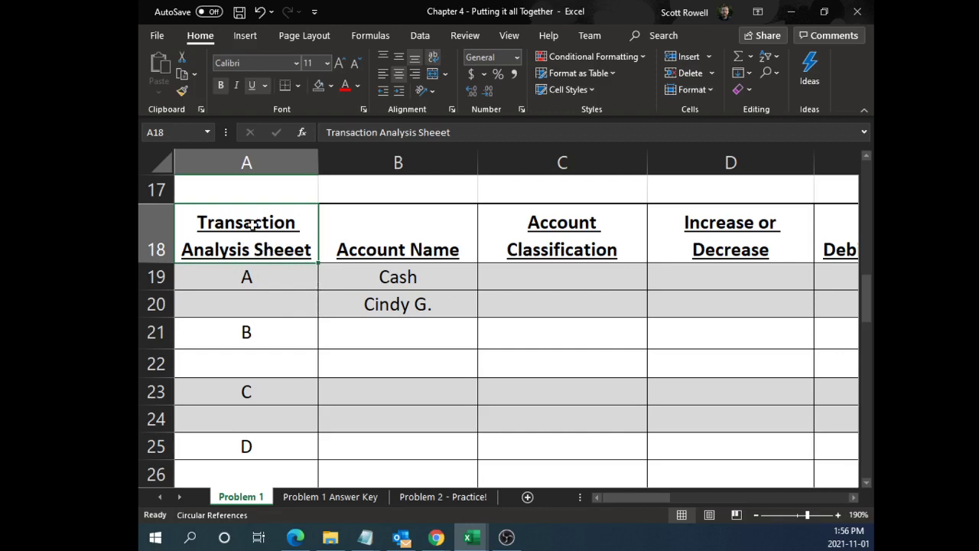
Classify transaction A's two accounts: enter Asset in C19 for Cash and Owner's Equity in C20 for the owner's account
drag(251, 223, 769, 359)
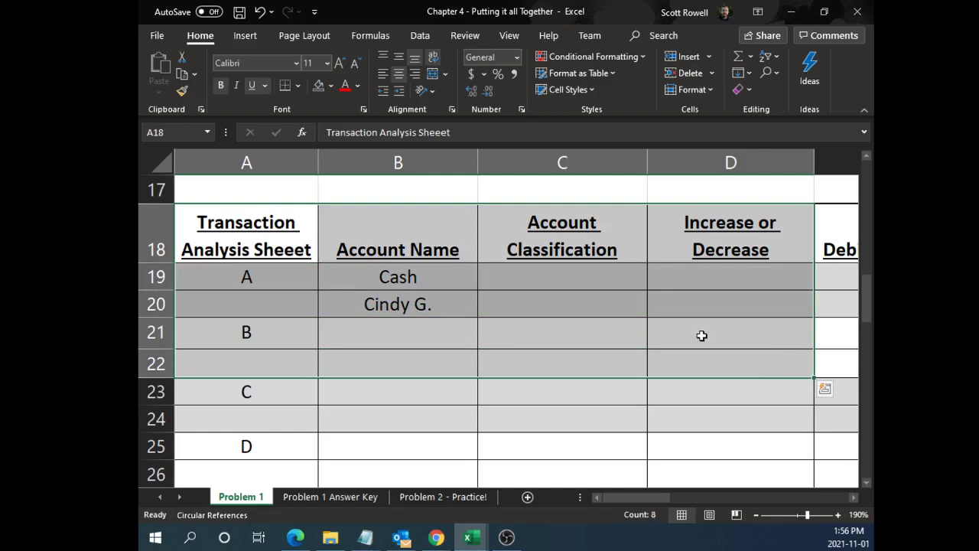
click(608, 281)
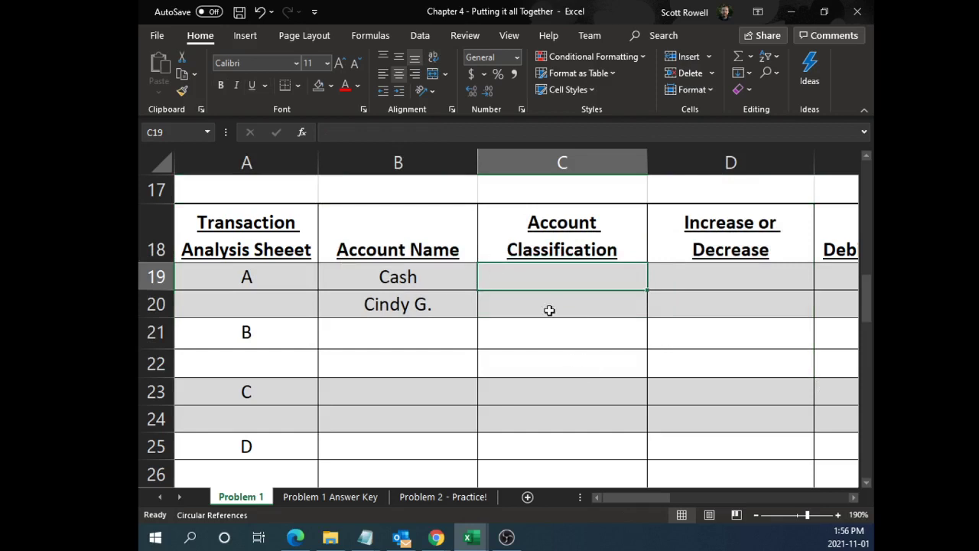
text(Asset)
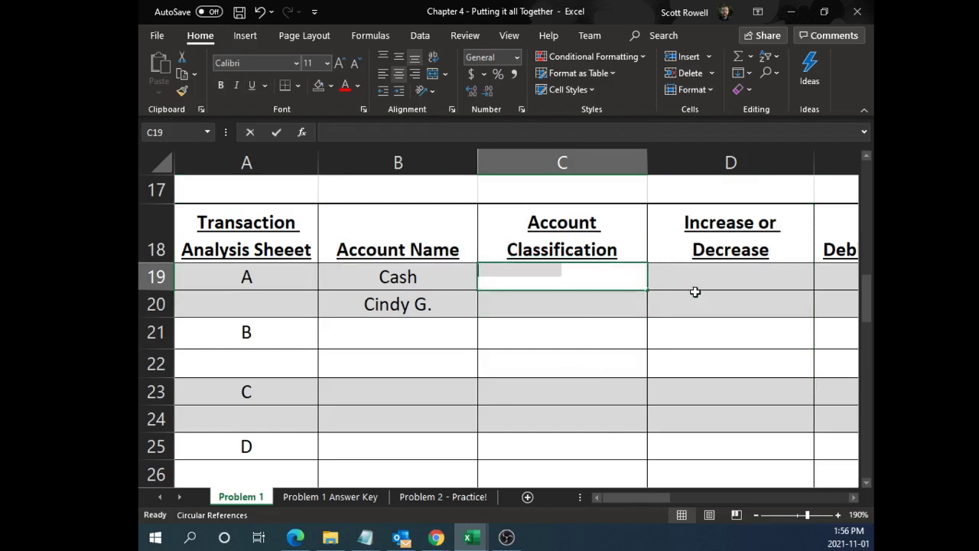
key(Return)
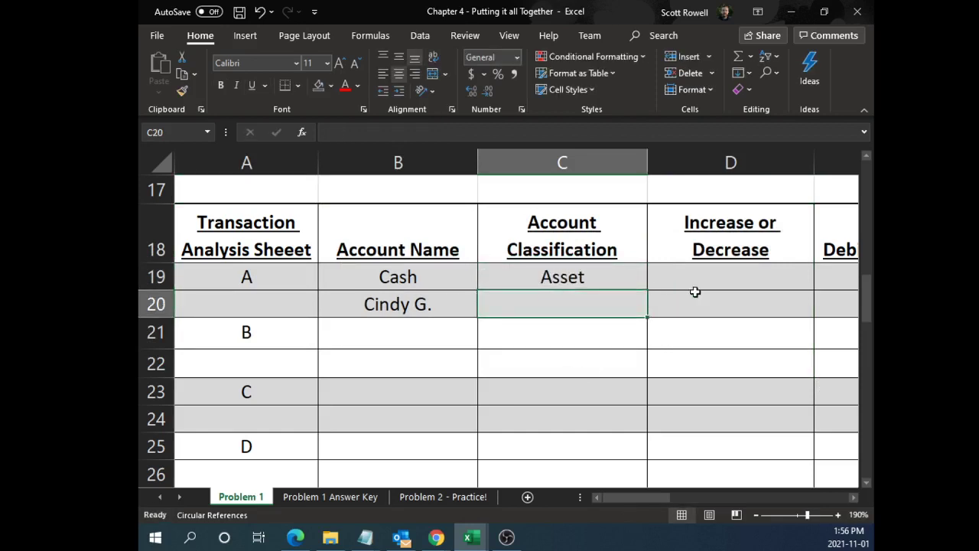
text(Owne)
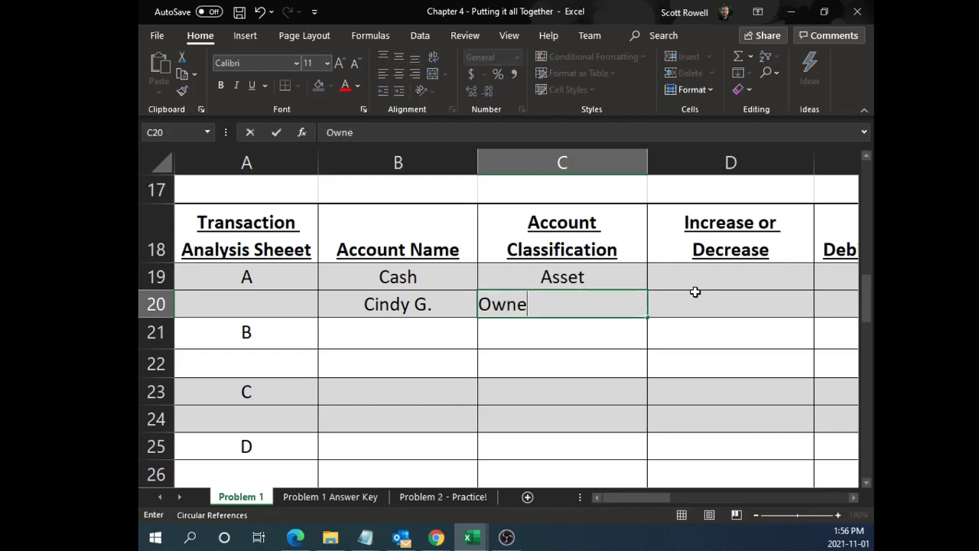
text(r's Equity)
key(Return)
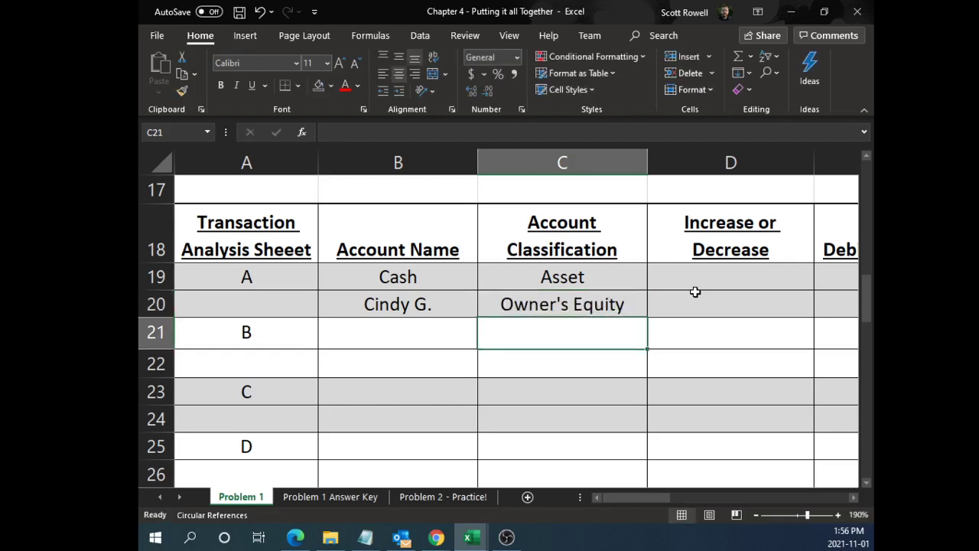
Review the Account Classification column from its heading through the two entries for transaction A
key(Up)
key(Up)
key(shift+Down)
key(Up)
key(Up)
key(shift+Down)
key(shift+Down)
key(shift+Down)
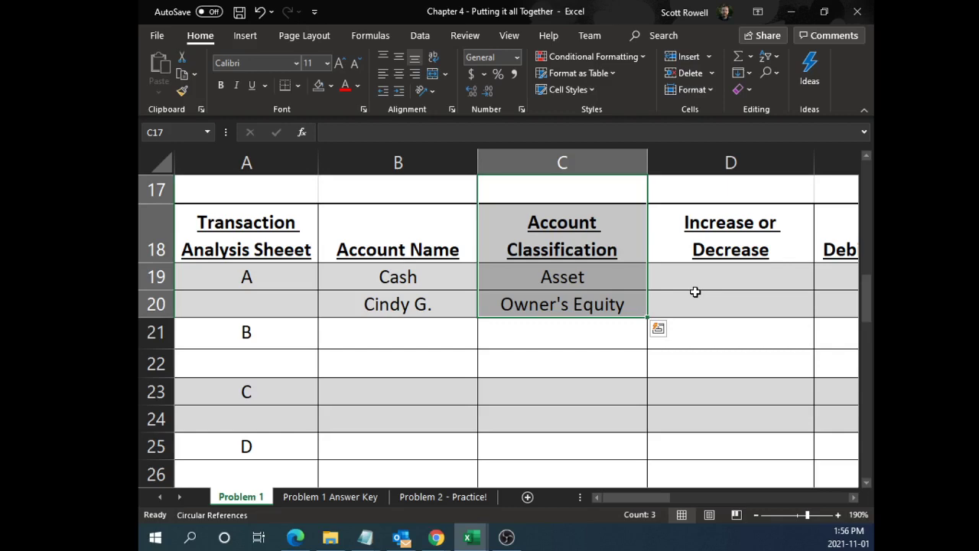
Check the wording of transaction A and mark both of its accounts as decreases with "-" in D19 and D20
click(617, 282)
click(691, 282)
scroll(528, 319, down, 5)
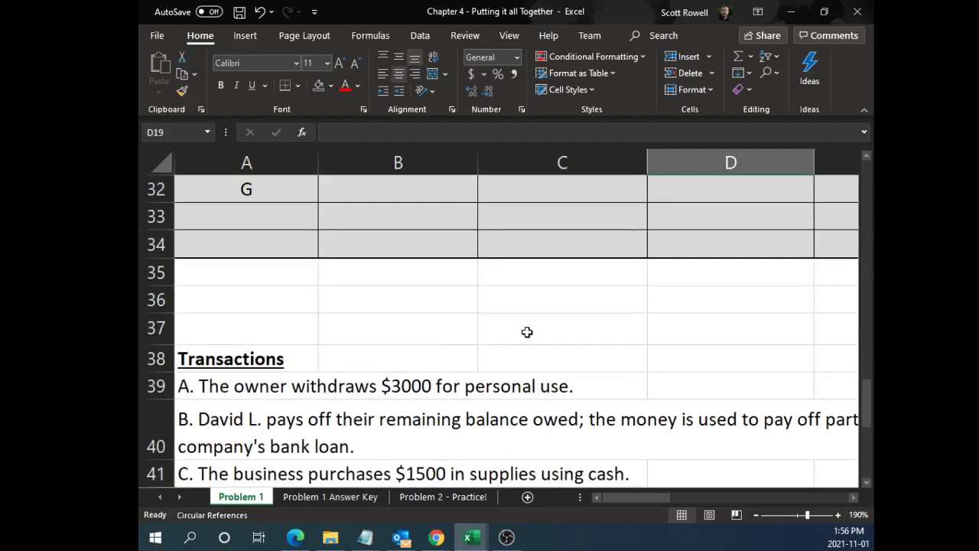
drag(717, 388, 230, 376)
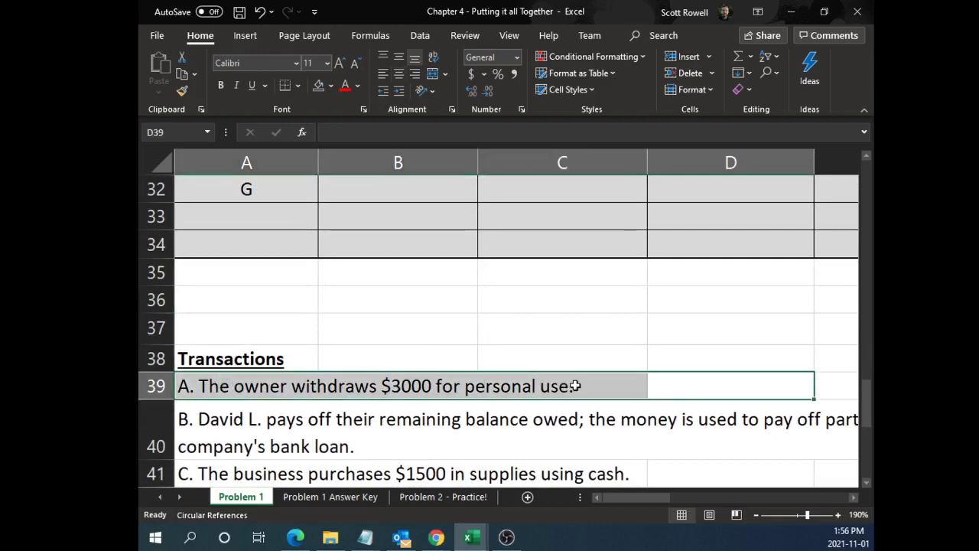
scroll(566, 384, up, 5)
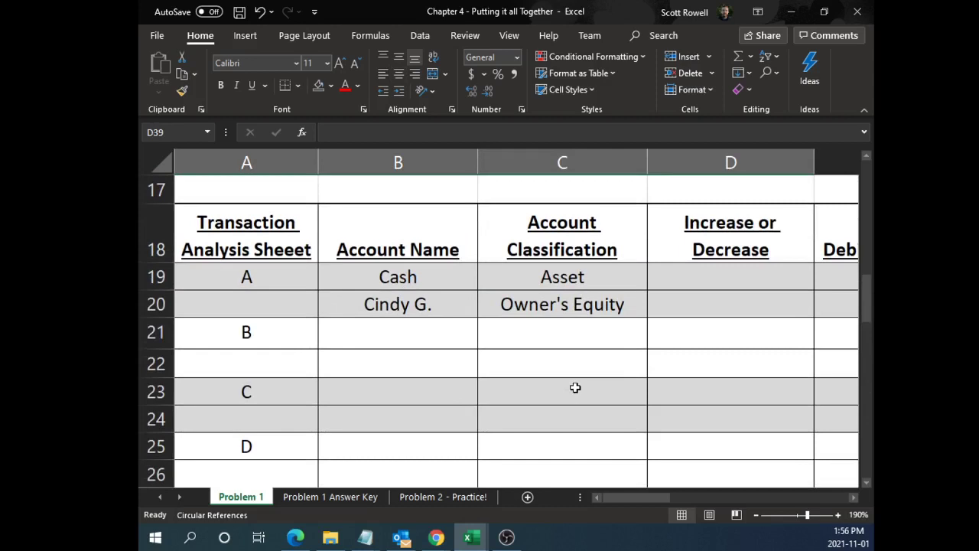
click(723, 277)
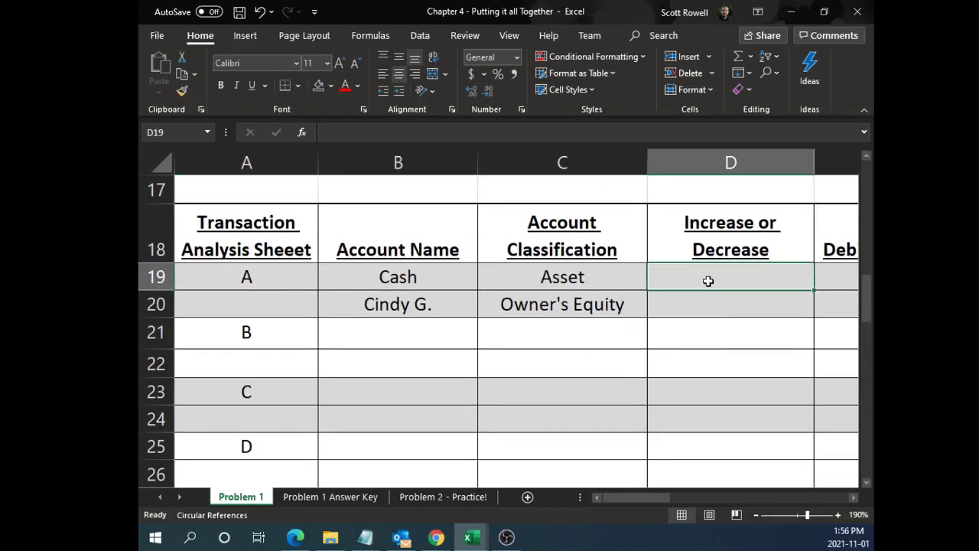
drag(362, 276, 710, 276)
click(710, 277)
text(-)
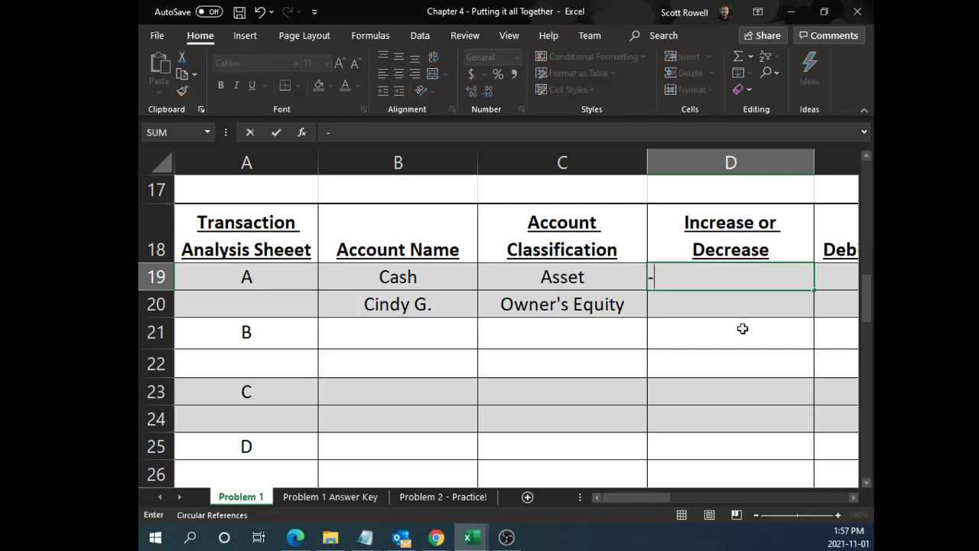
key(Return)
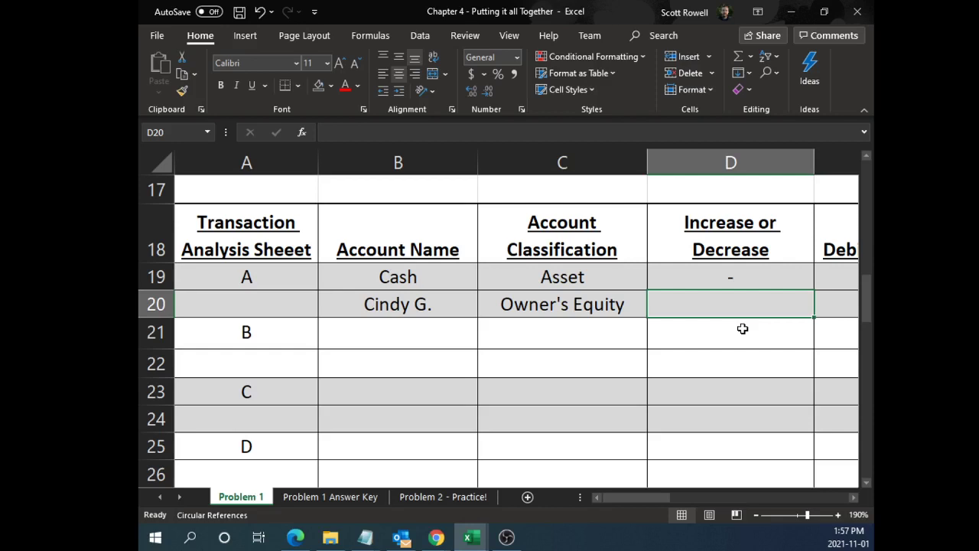
text(-)
key(Return)
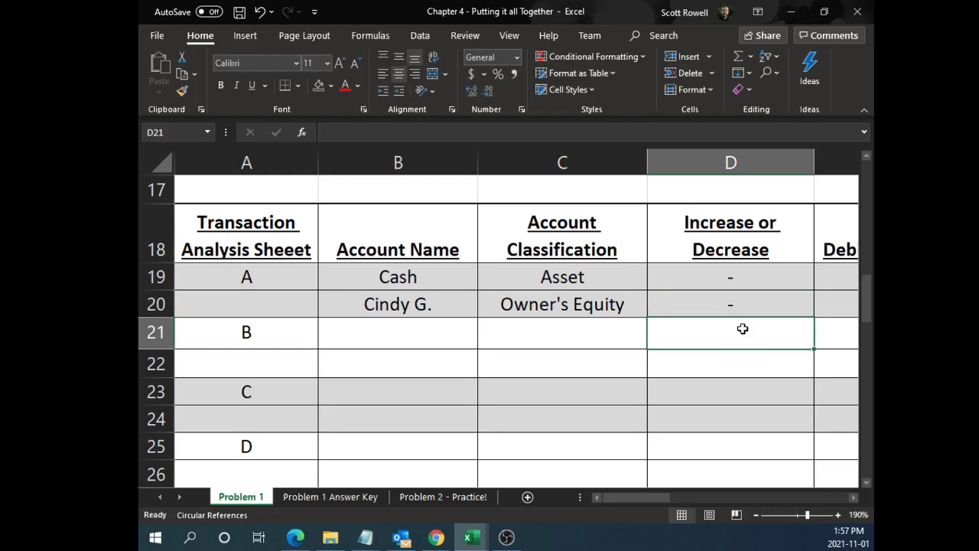
Fill in the Debit or Credit column for transaction A: Credit in E19 for Cash and Debit in E20 for owner's equity
scroll(741, 329, down, 3)
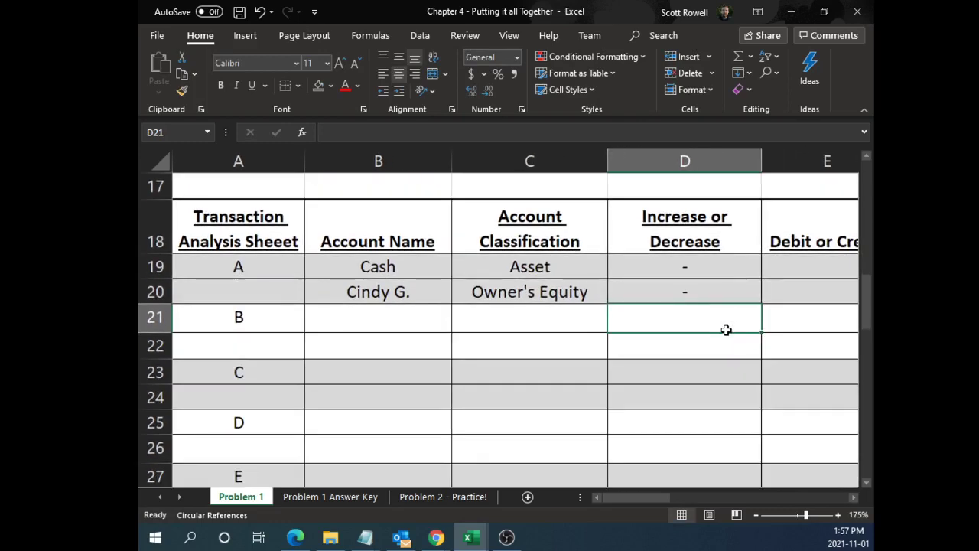
click(765, 256)
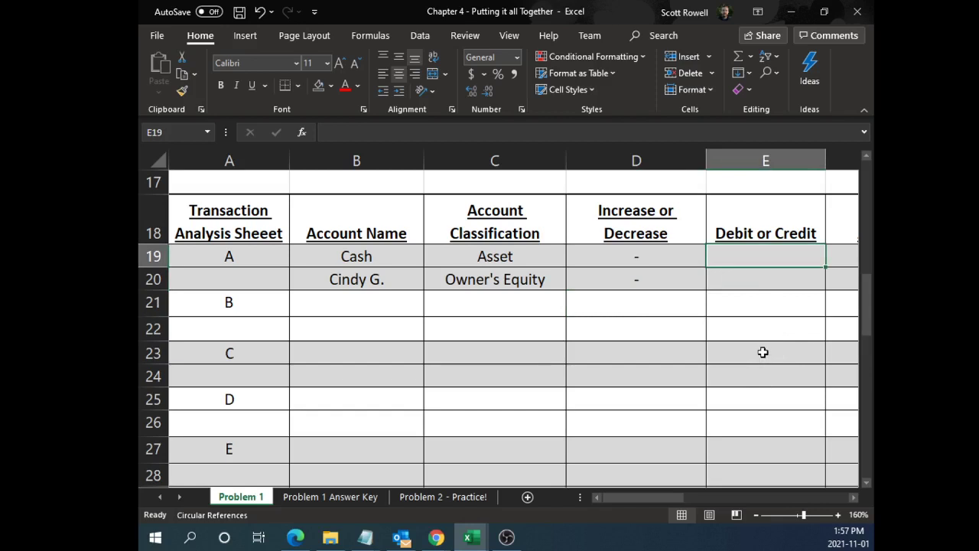
drag(525, 258, 632, 269)
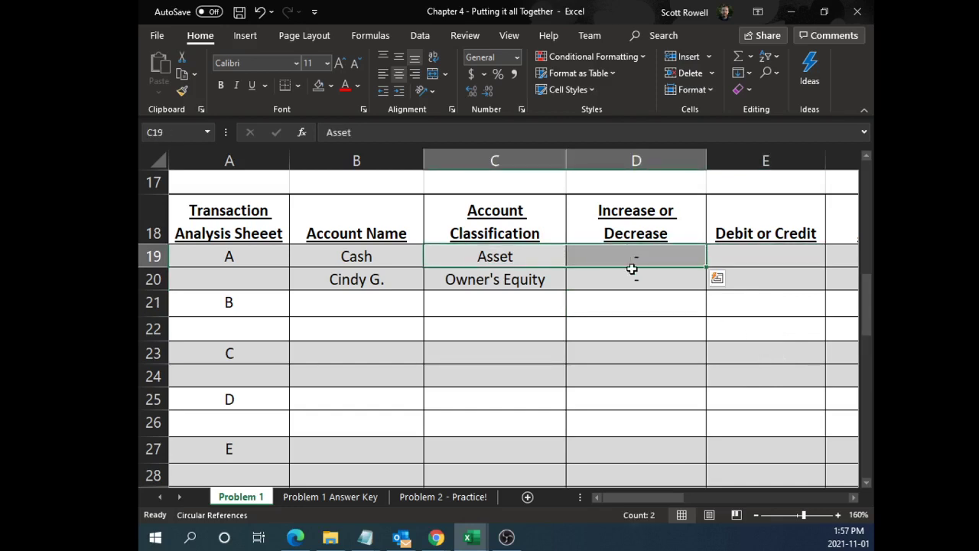
click(751, 258)
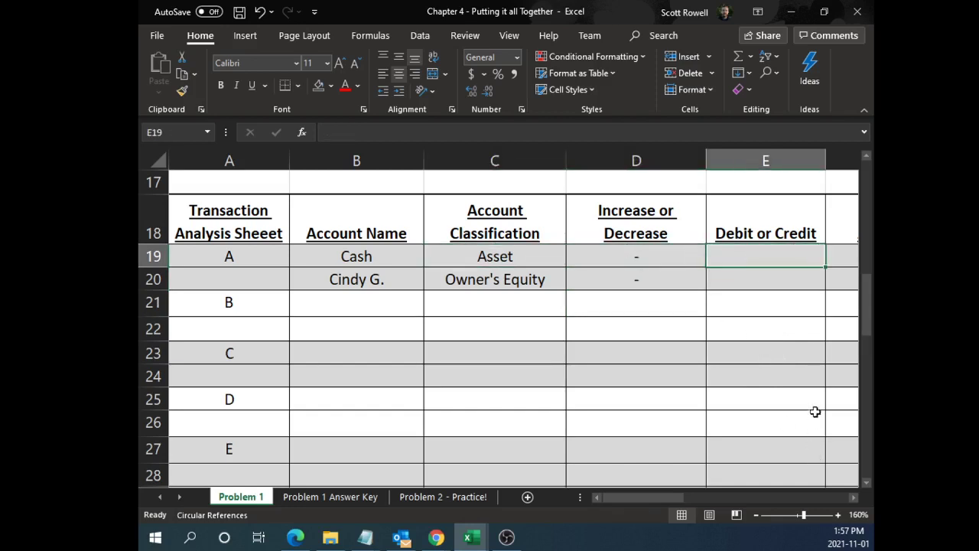
text(Credit)
key(Return)
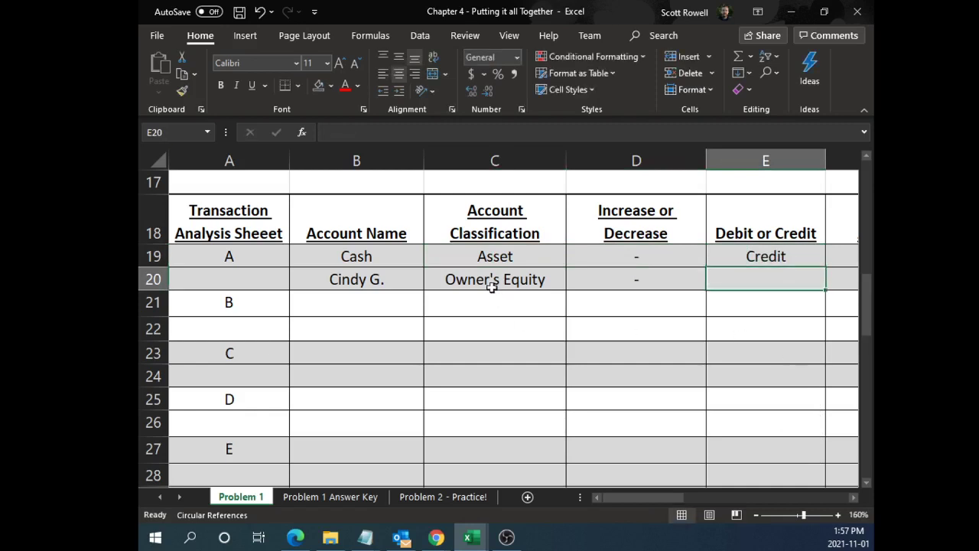
drag(494, 282, 638, 279)
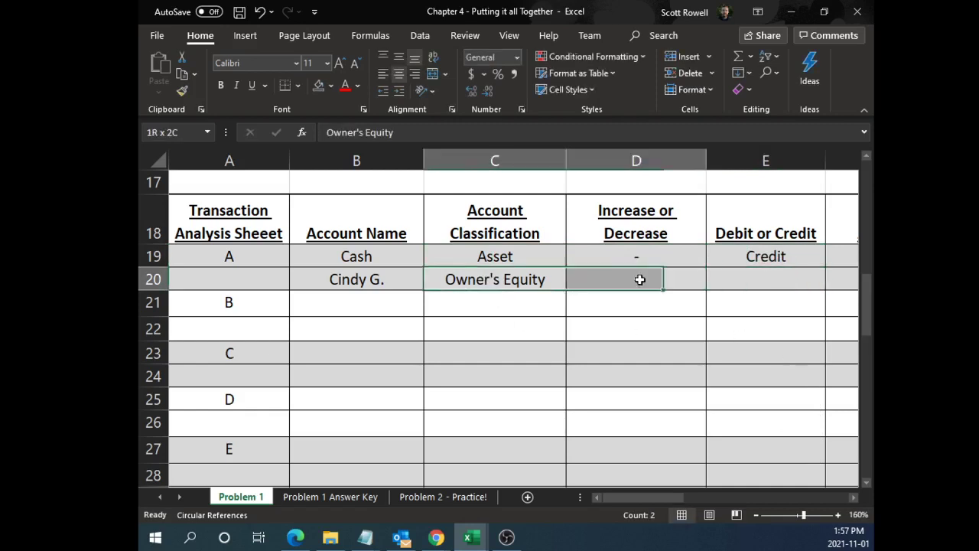
click(767, 280)
text(Debite)
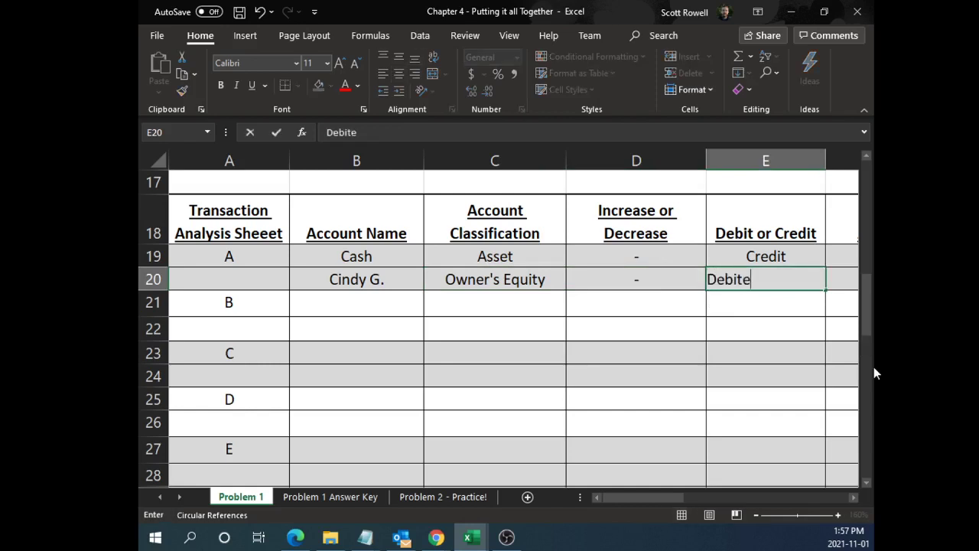
key(Return)
Compare the debit and credit entries for transaction A in E19 and E20, along with the rest of both rows
key(Up)
key(Up)
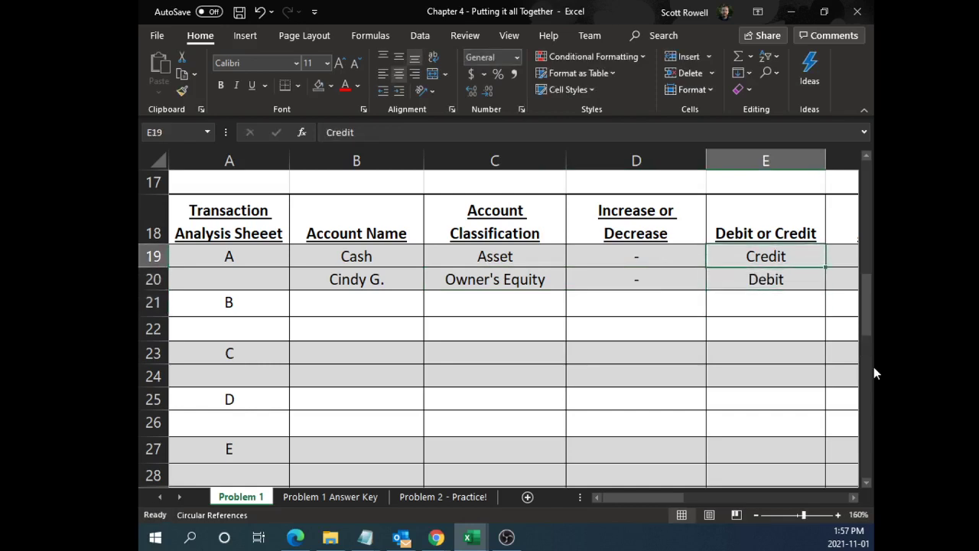
key(Down)
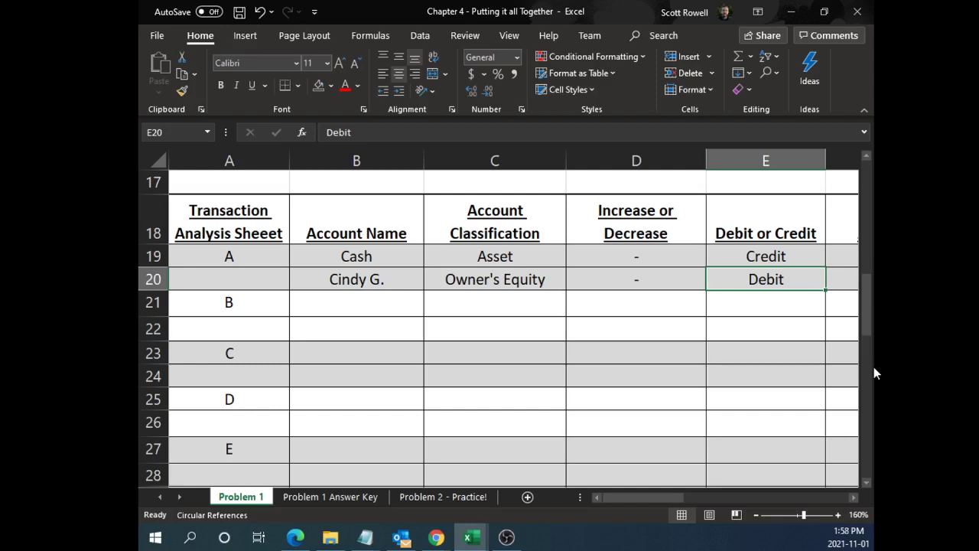
click(769, 255)
click(770, 276)
drag(233, 259, 765, 275)
click(749, 254)
drag(755, 228, 732, 280)
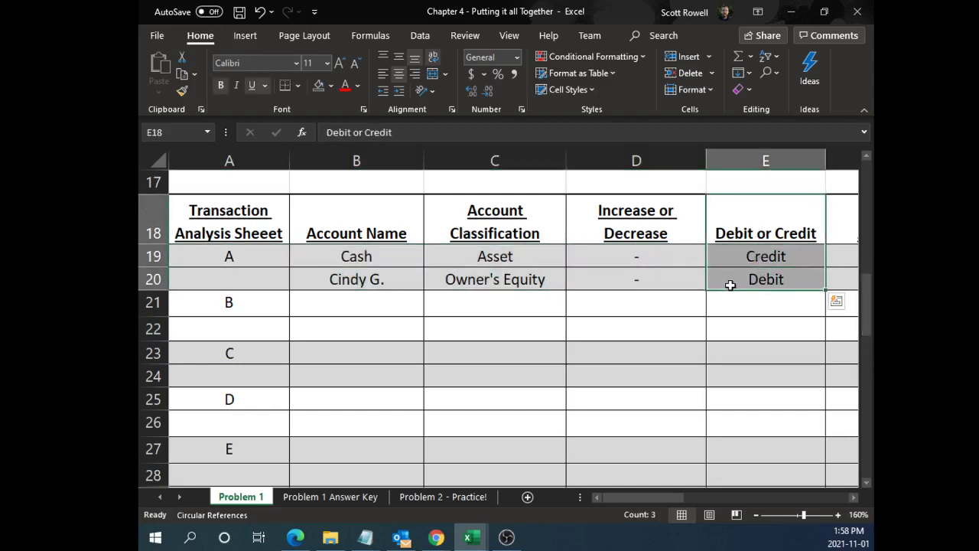
click(732, 280)
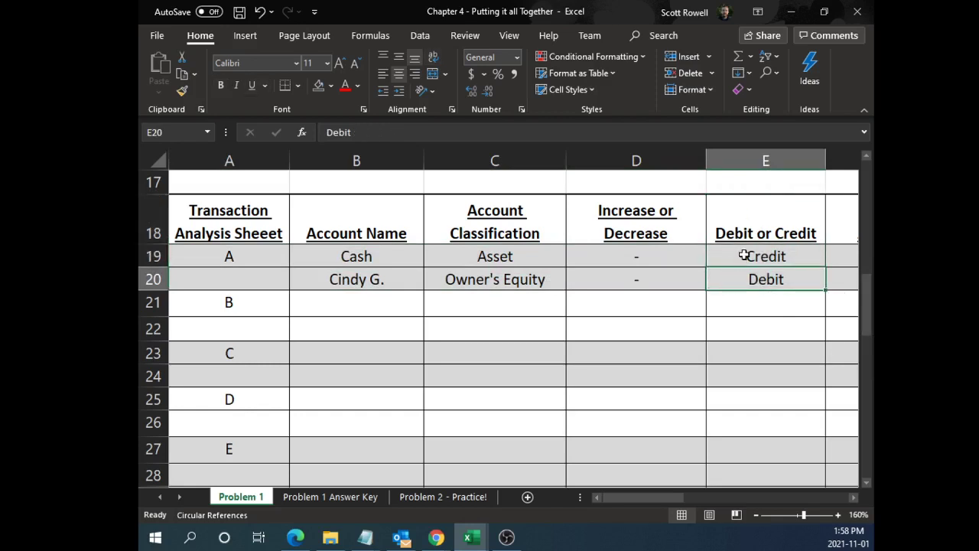
click(743, 256)
click(751, 277)
click(747, 254)
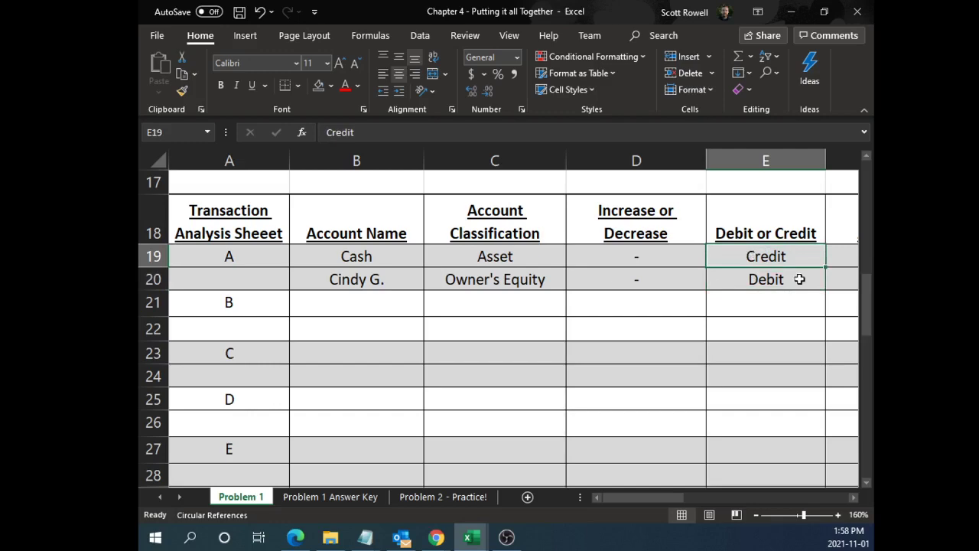
Look up the withdrawal amount in transaction A and enter 3000 in the Amount cells F19 and F20
key(Right)
scroll(796, 360, down, 7)
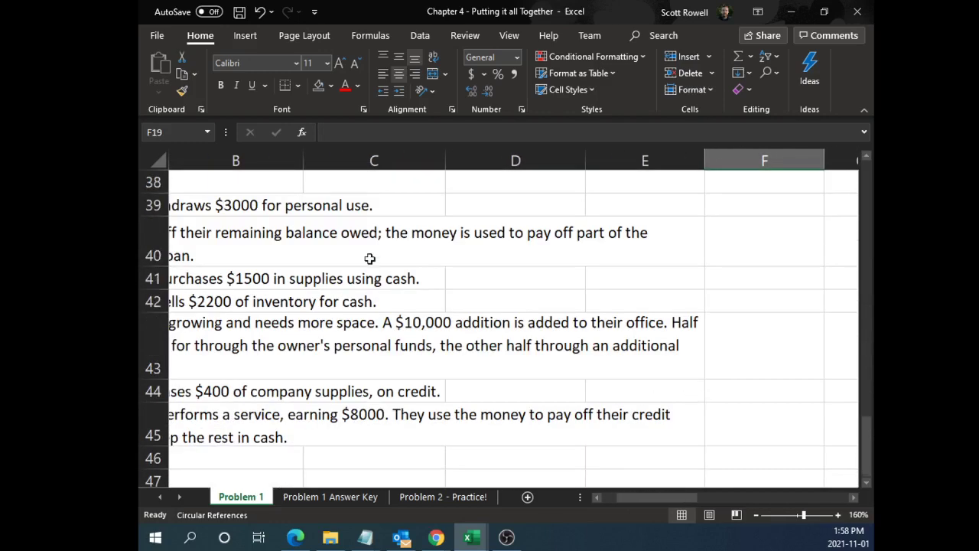
scroll(416, 325, up, 7)
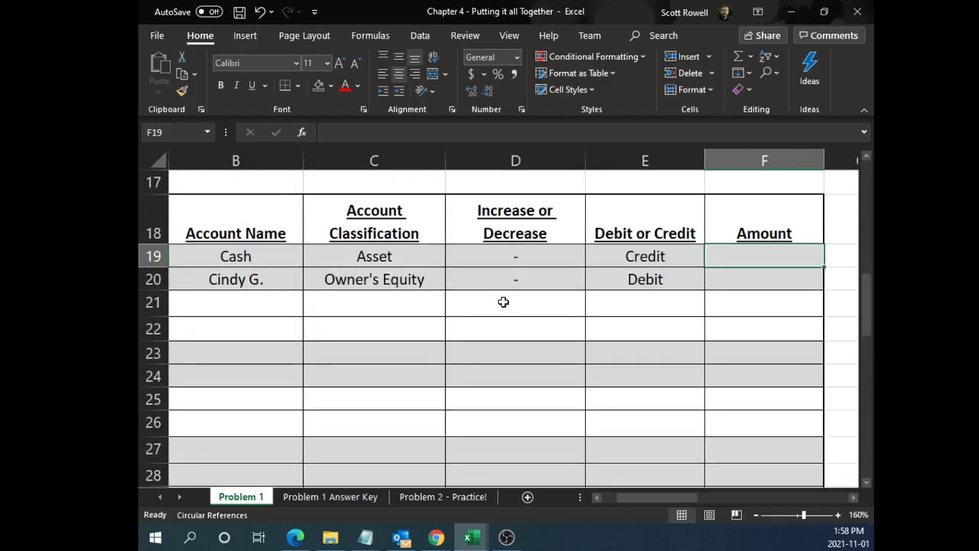
text(3000)
key(Return)
text(3000)
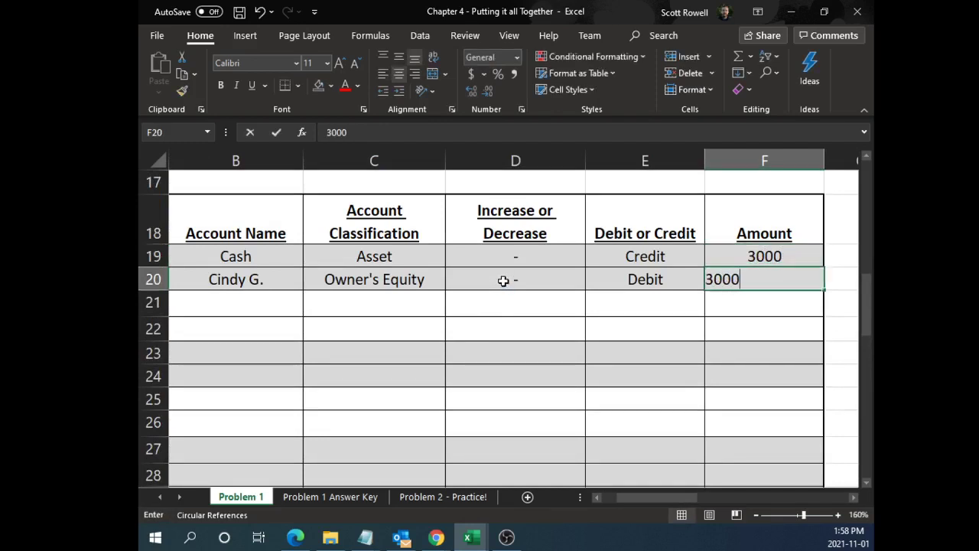
key(Return)
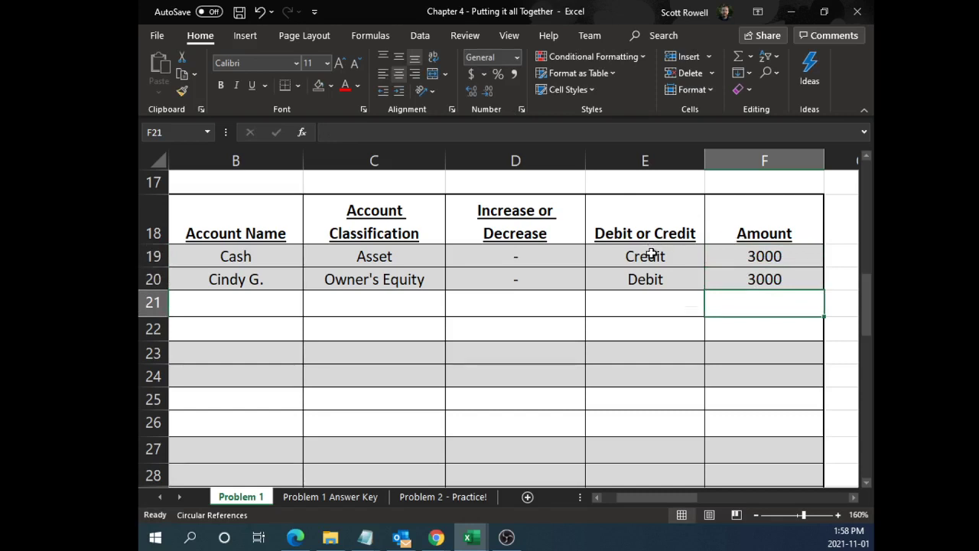
Review both completed rows for transaction A across all columns, checking that the debit and credit entries balance
drag(651, 253, 649, 273)
click(646, 276)
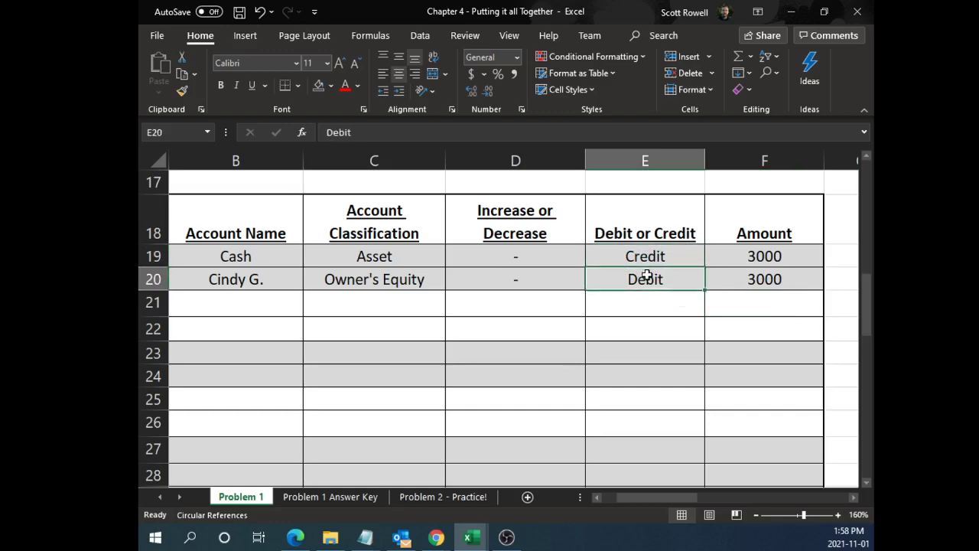
ctrl+scroll(544, 364, down, 1)
drag(636, 499, 621, 498)
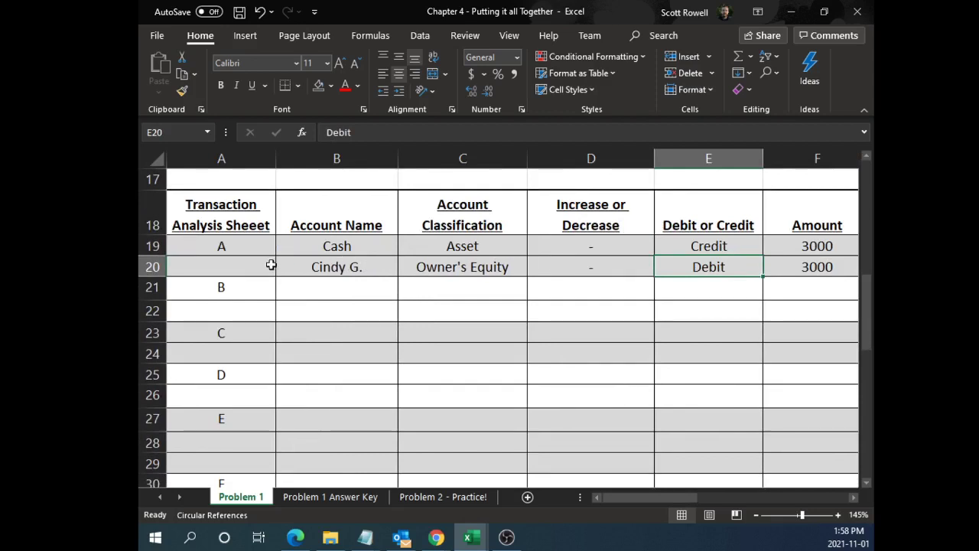
drag(270, 264, 794, 265)
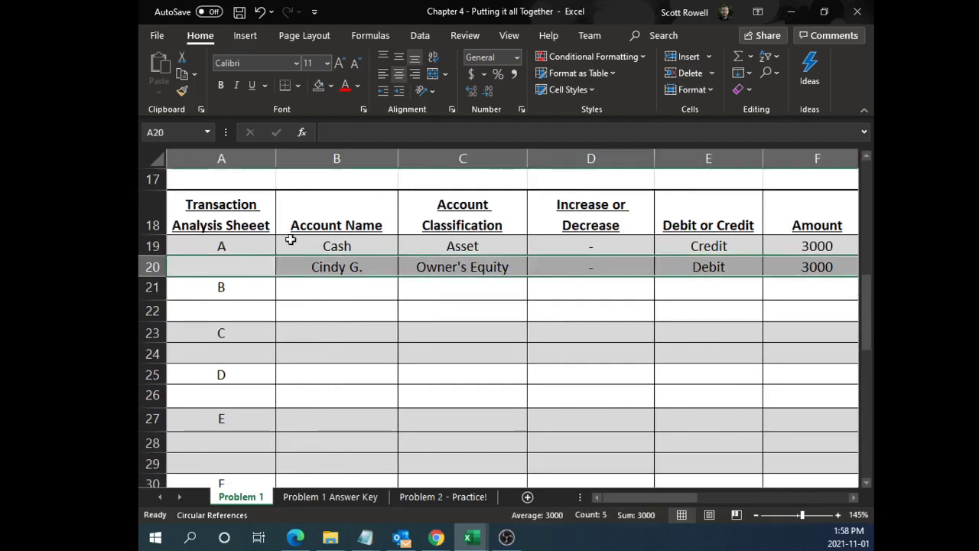
drag(260, 245, 791, 247)
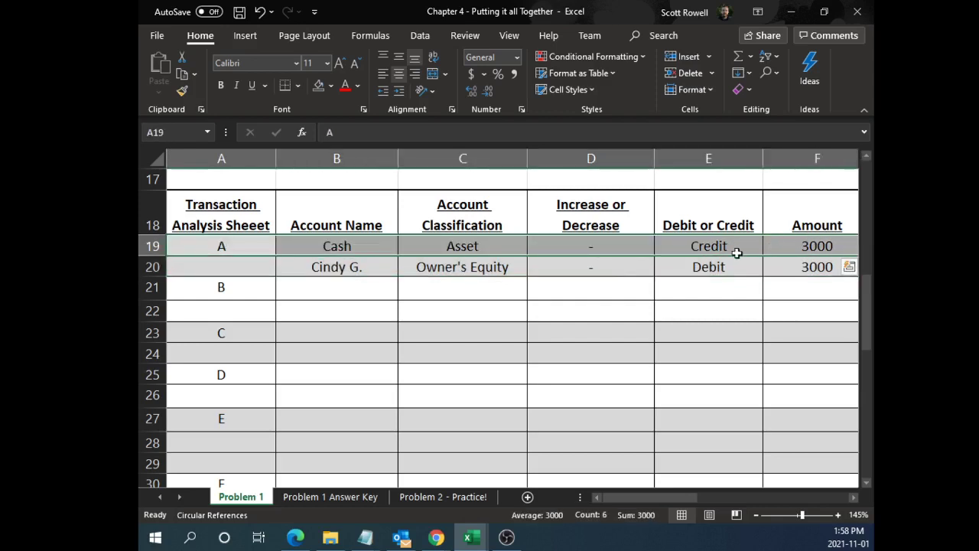
click(607, 270)
click(712, 247)
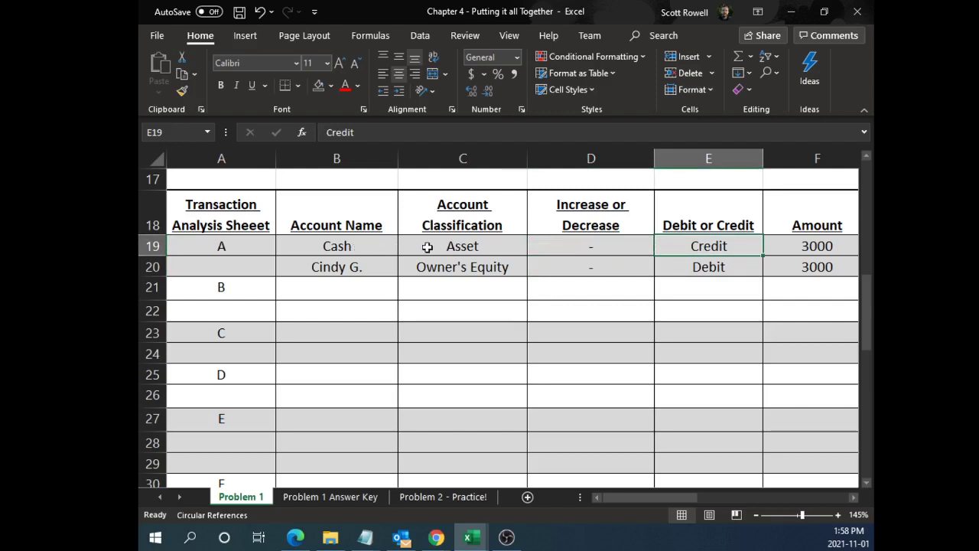
Review the account classifications and amounts entered for transaction A, and examine the ledger T-accounts beside the analysis sheet
click(428, 248)
click(673, 269)
click(469, 266)
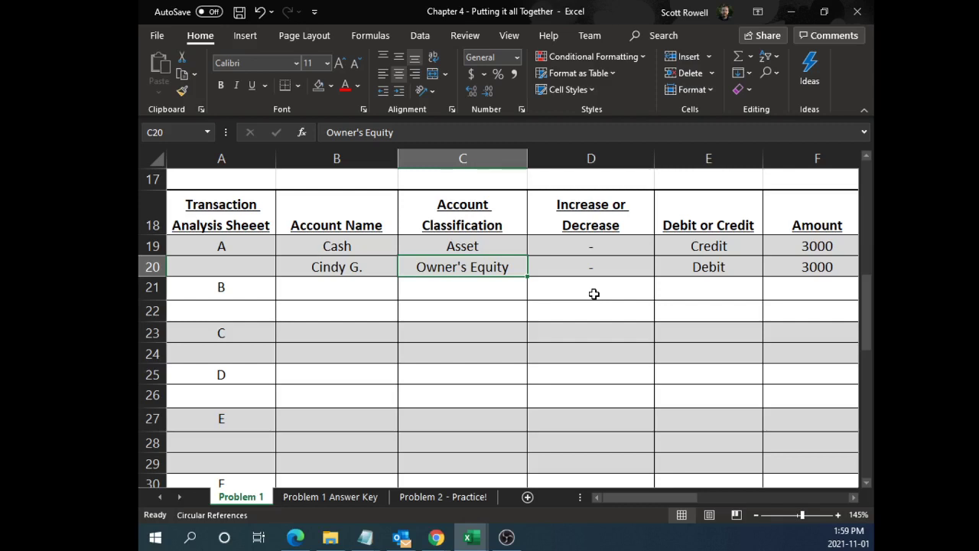
scroll(567, 294, down, 3)
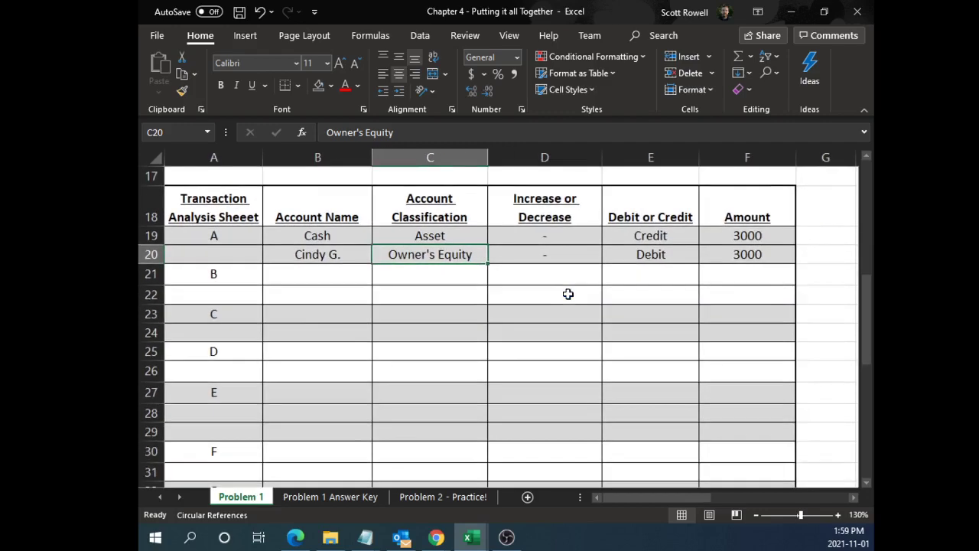
scroll(567, 296, down, 1)
scroll(568, 296, up, 3)
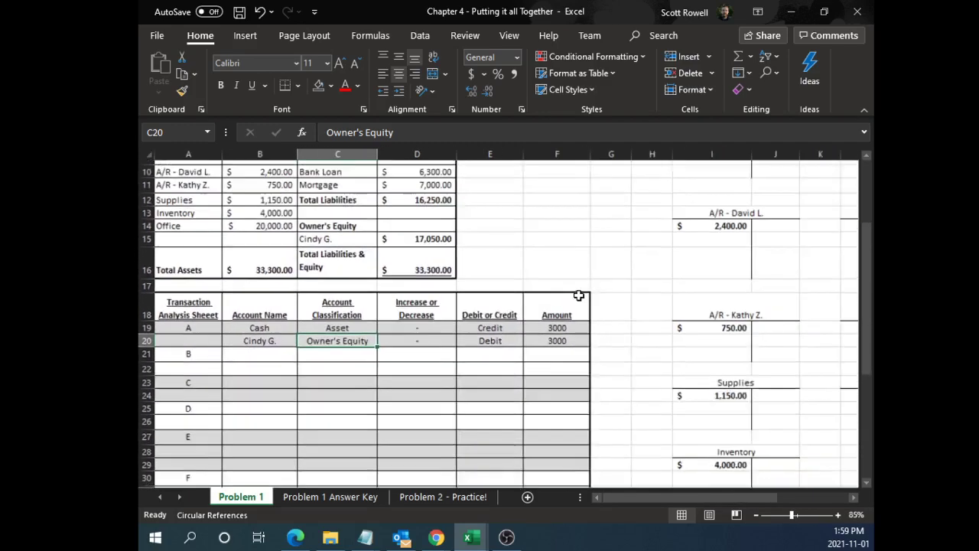
drag(646, 497, 694, 498)
scroll(585, 412, up, 1)
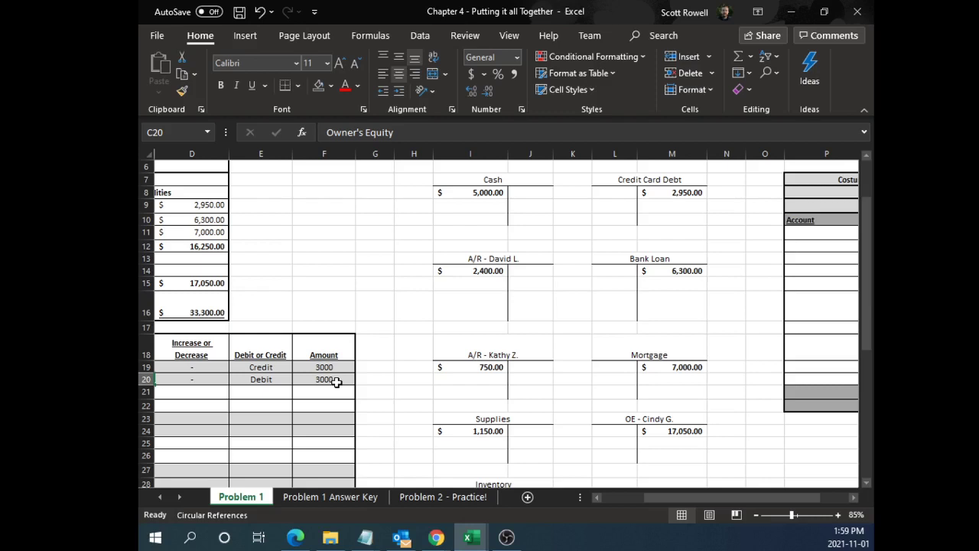
drag(680, 498, 632, 498)
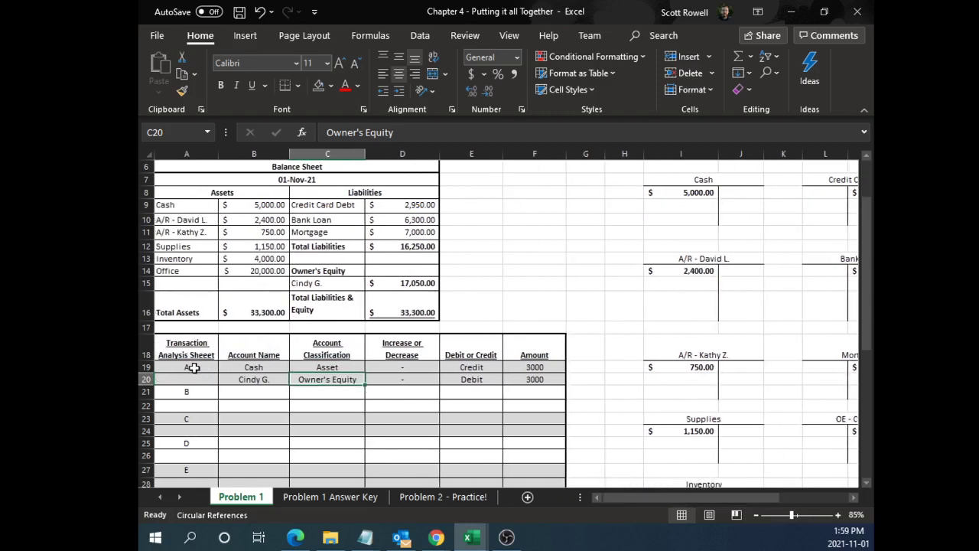
Post transaction A's Cash credit of 3000 from row 19 to J8 in the Cash T-account, and widen column J to fit it
drag(190, 367, 535, 367)
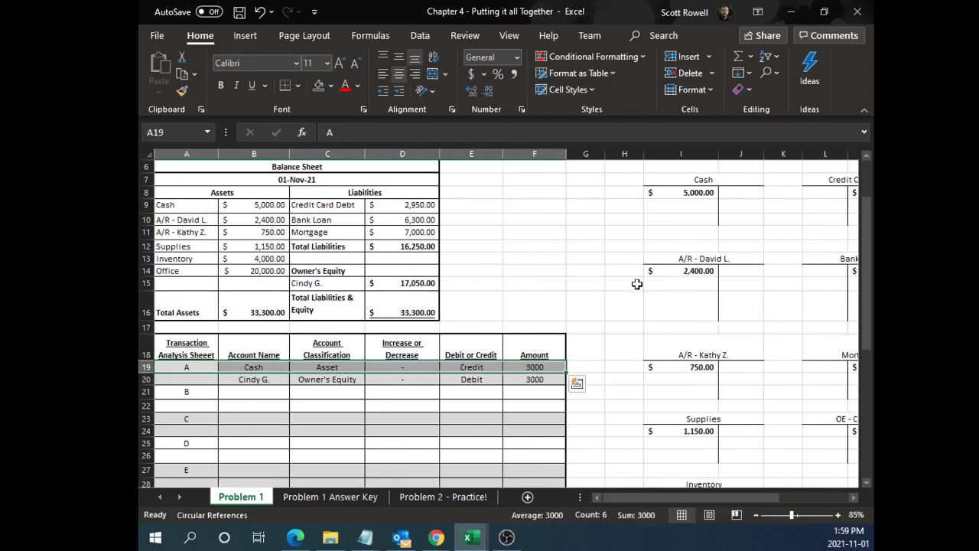
click(737, 192)
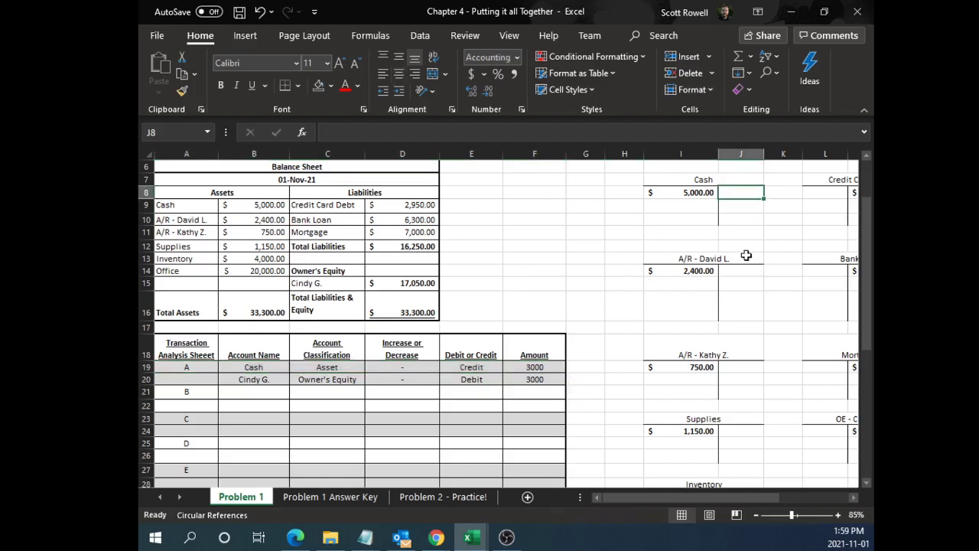
scroll(757, 206, up, 3)
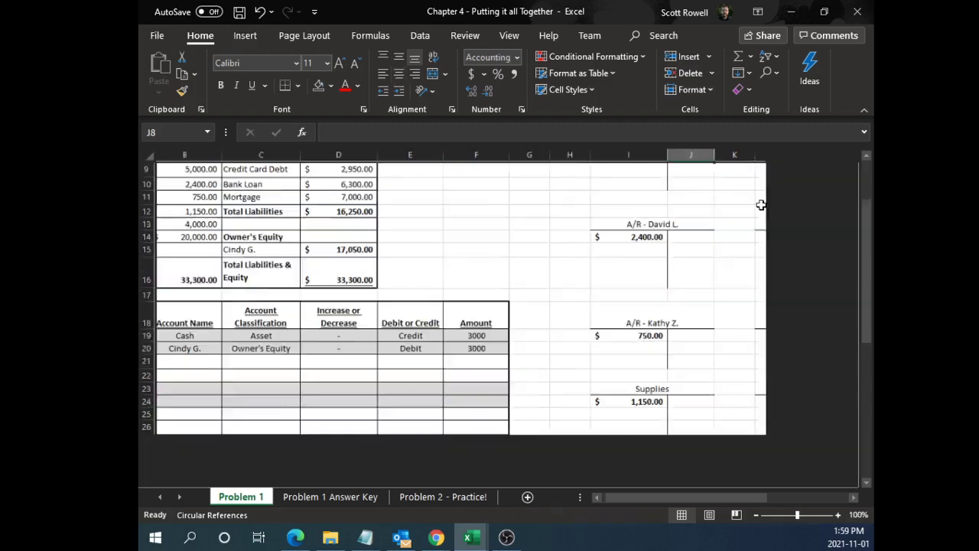
drag(705, 498, 730, 498)
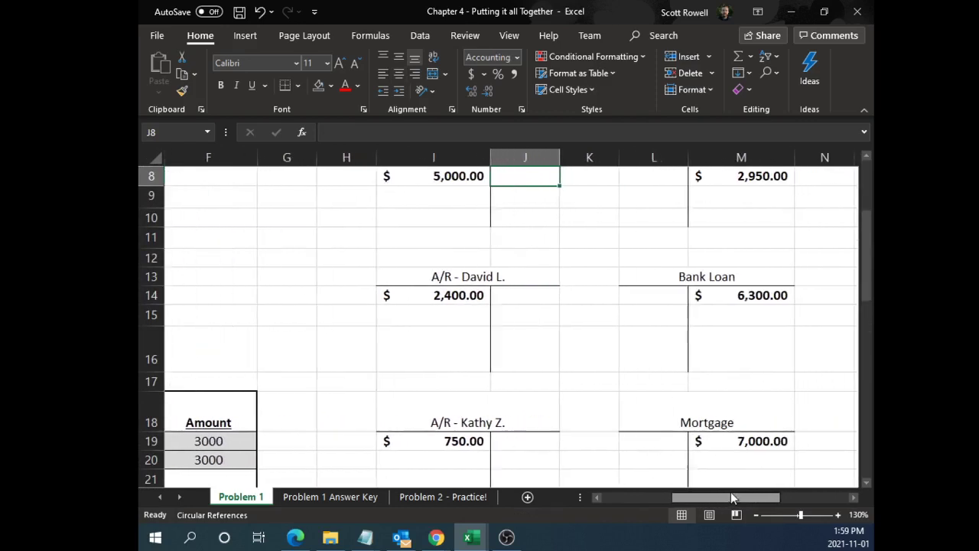
scroll(563, 345, up, 1)
text(3000)
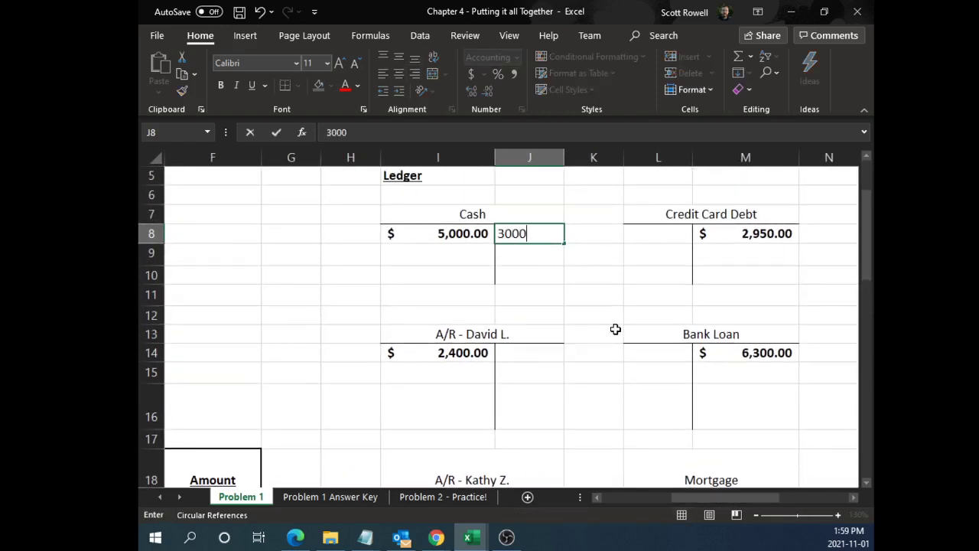
key(Return)
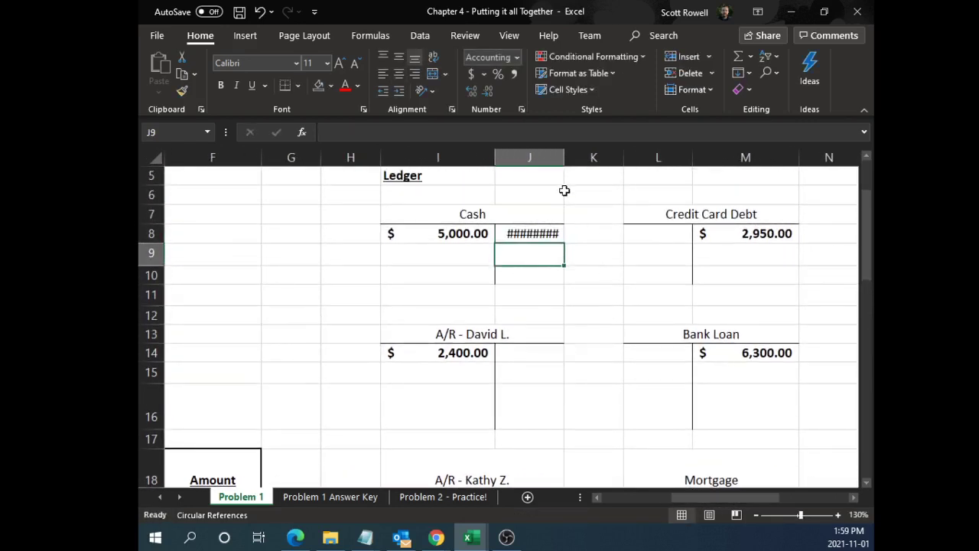
drag(564, 157, 575, 157)
click(605, 264)
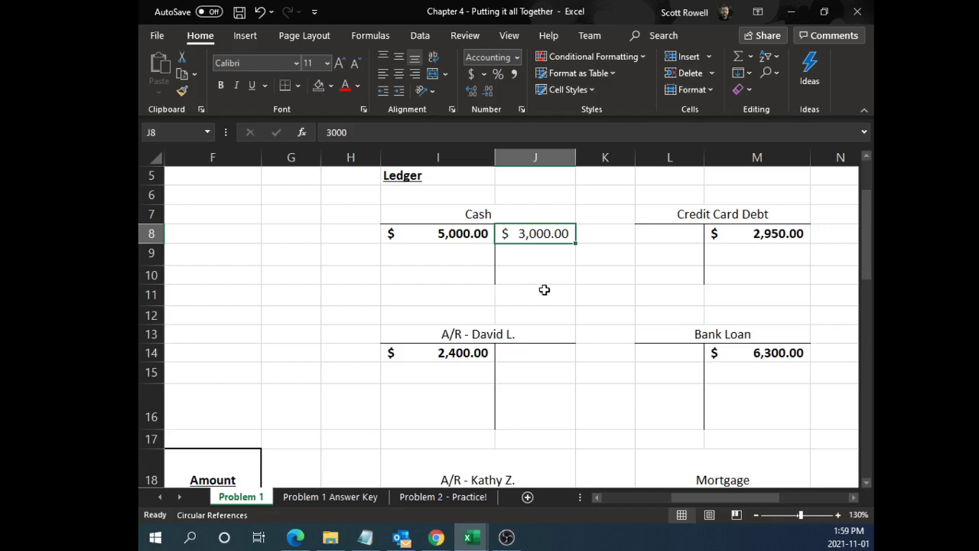
Examine the Cash T-account, comparing the opening debit in I8 with the new credit in J8
click(449, 216)
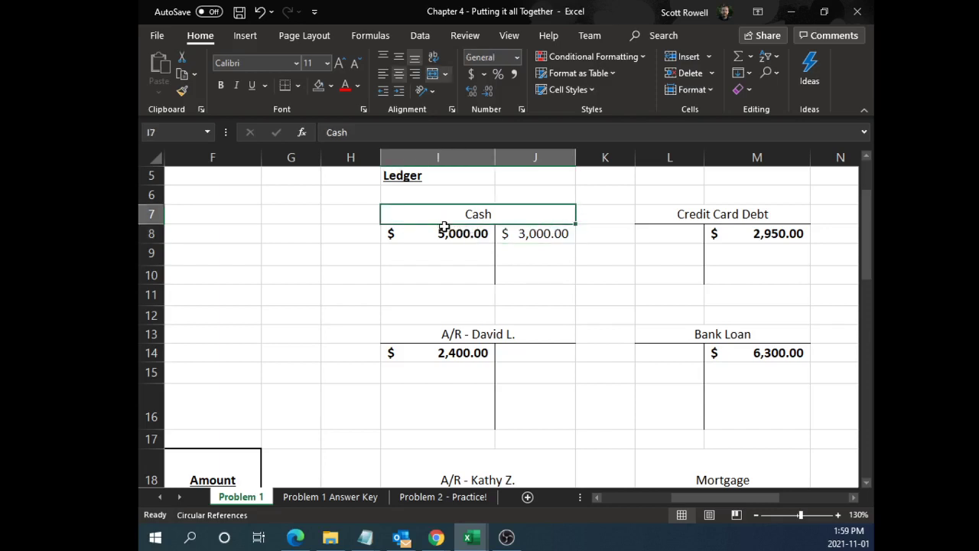
click(437, 239)
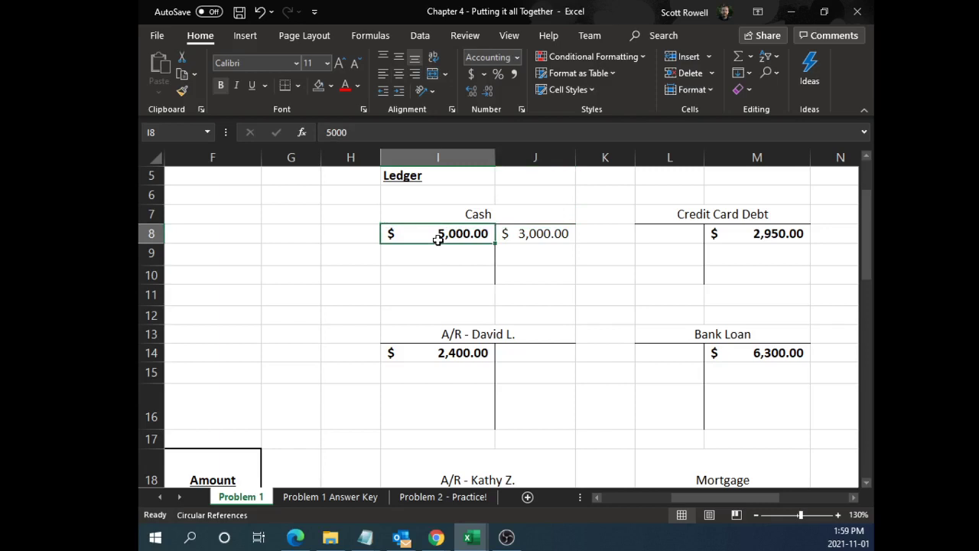
click(534, 235)
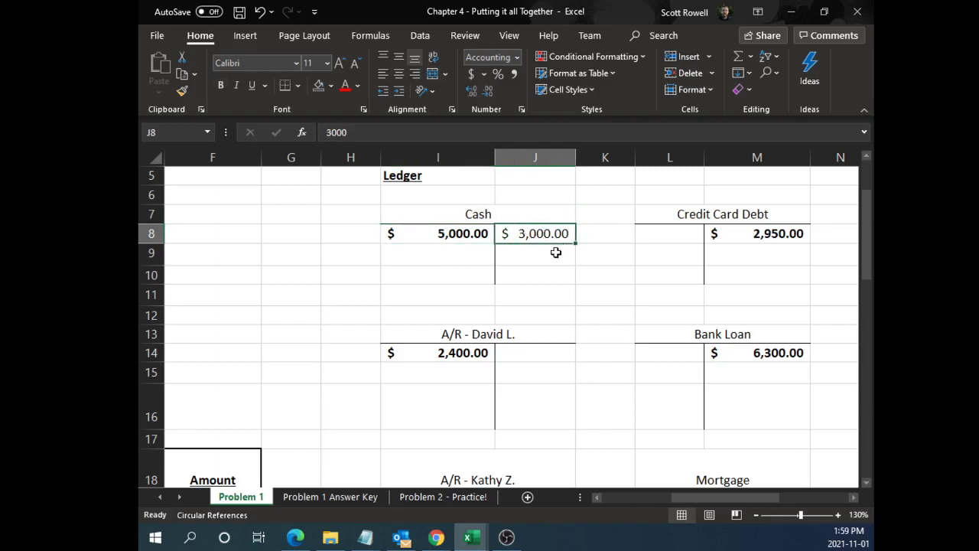
drag(448, 237, 512, 234)
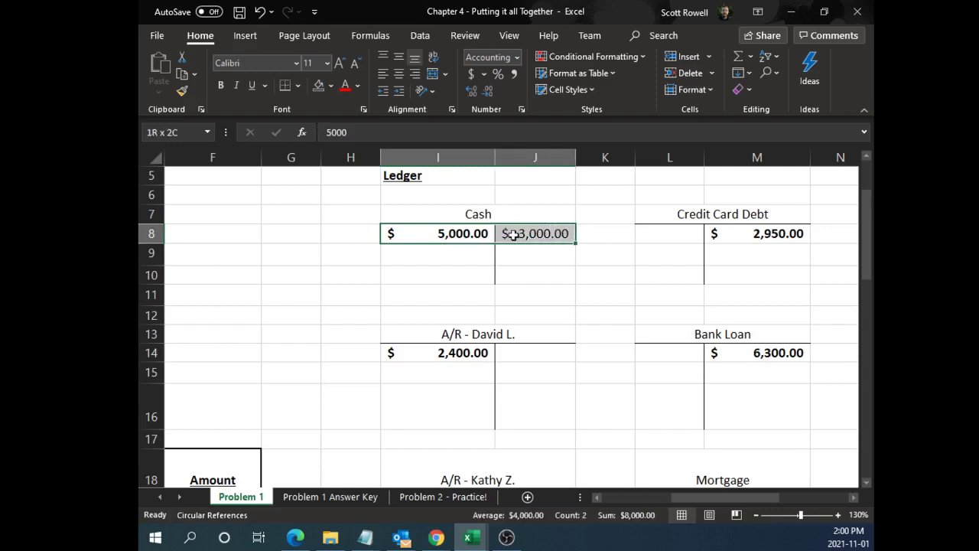
Try out a Cash closing balance of 2000 in I10 with an underline
click(446, 275)
text(2000)
key(Return)
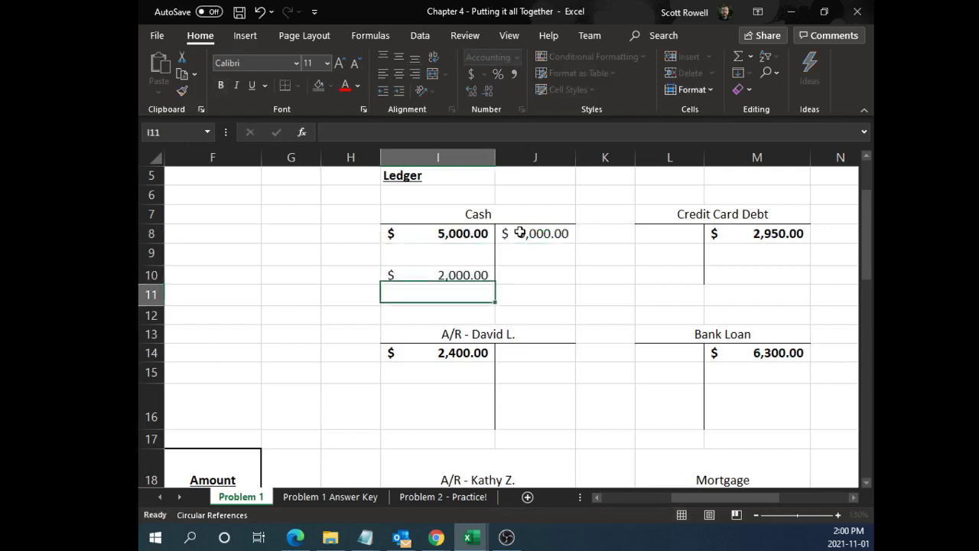
click(464, 276)
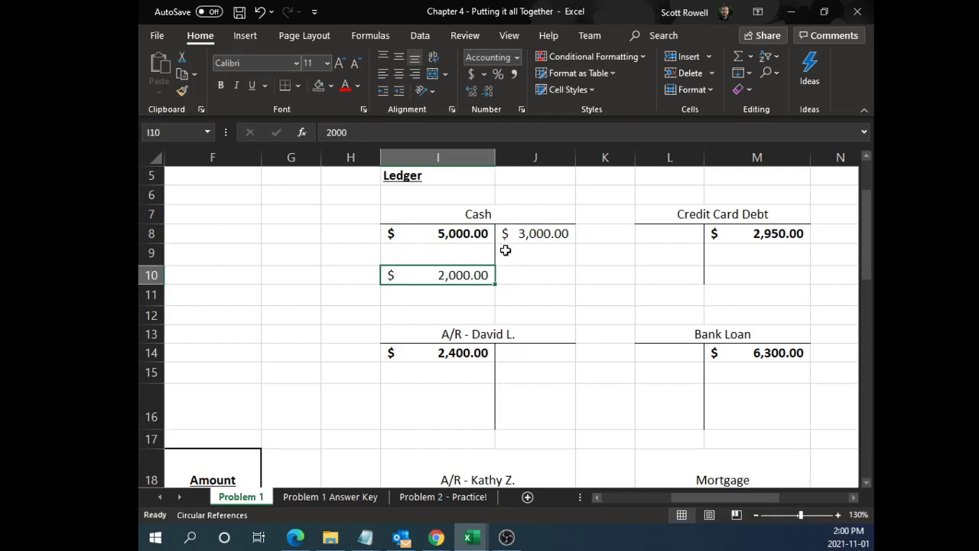
key(ctrl+u)
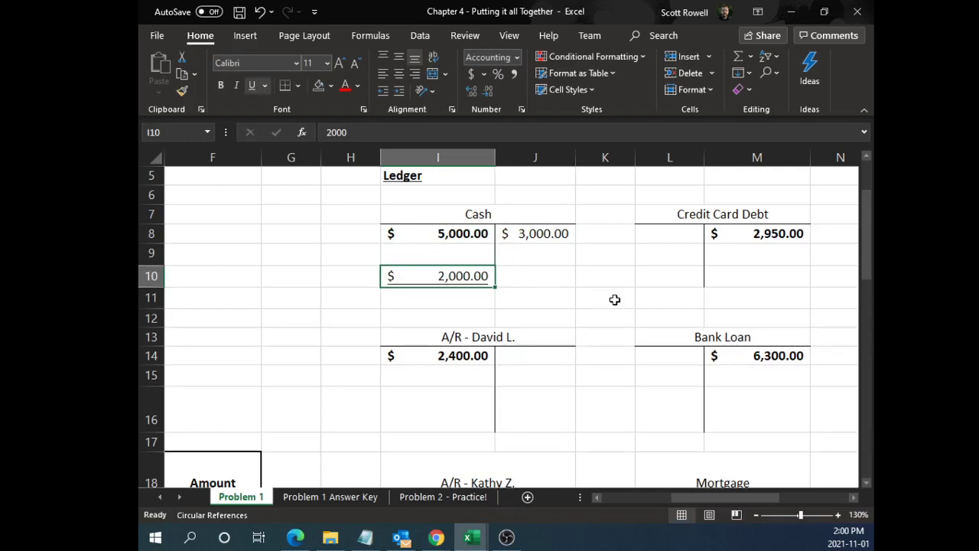
Compare I8 and J8 with the trial closing balance, and clear that balance and its underline from I10
click(151, 442)
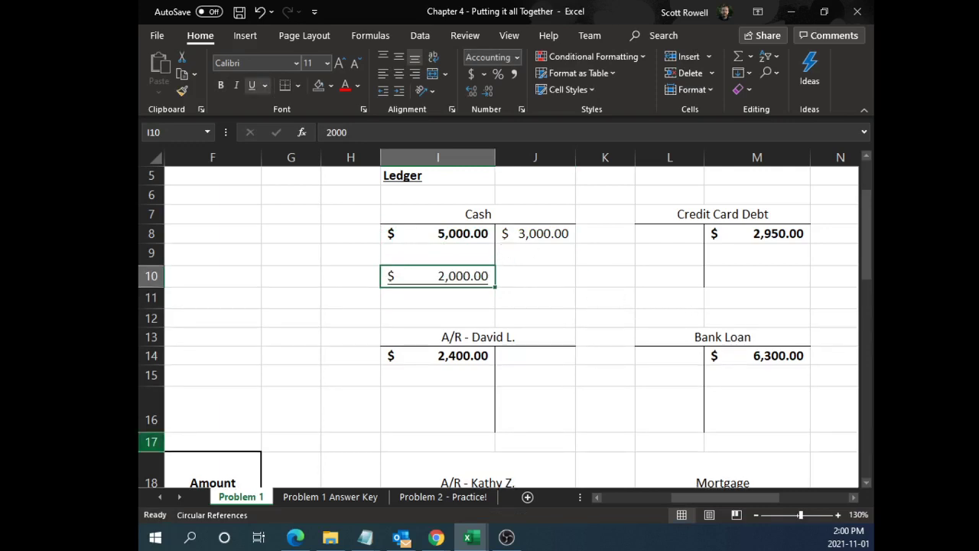
click(550, 295)
click(458, 235)
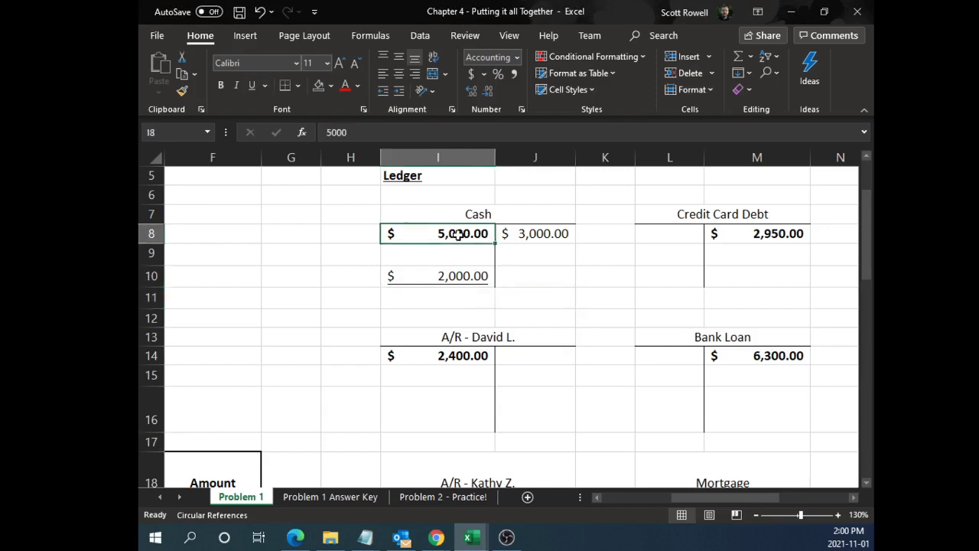
drag(494, 234, 536, 232)
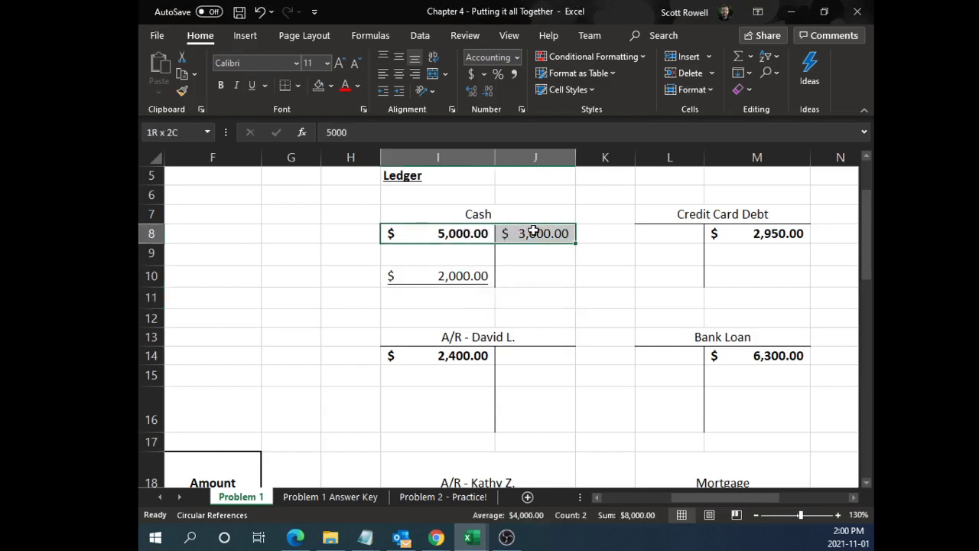
click(459, 276)
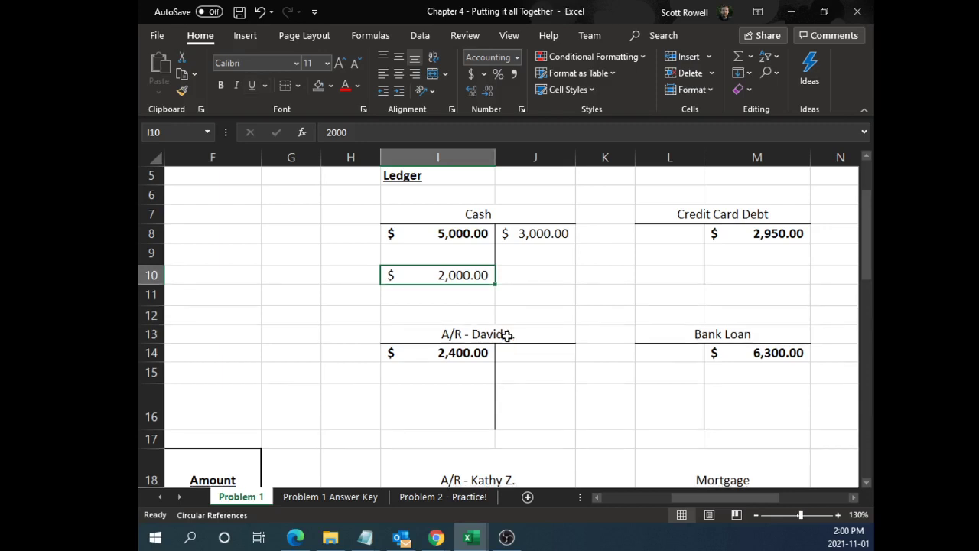
key(Delete)
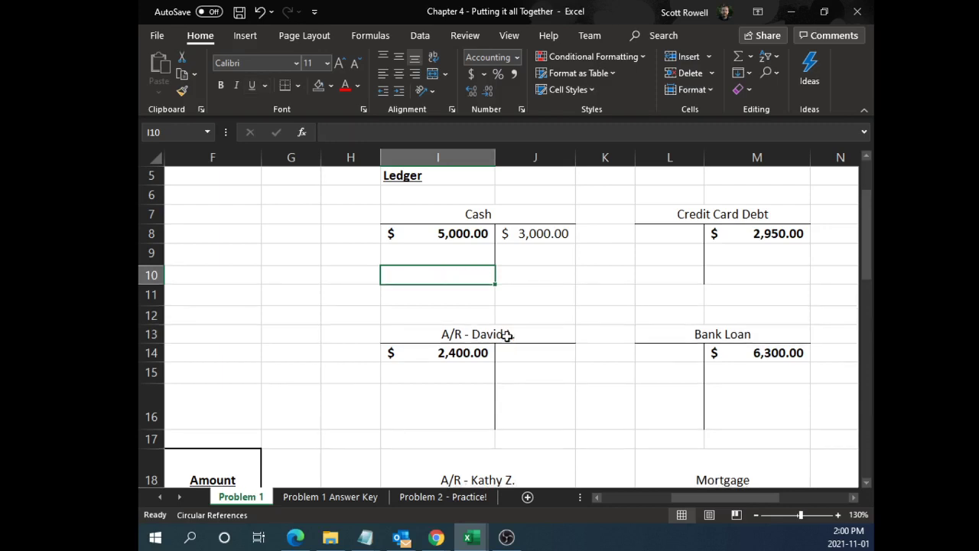
Recheck the two entries in row 8 of the Cash T-account
click(448, 234)
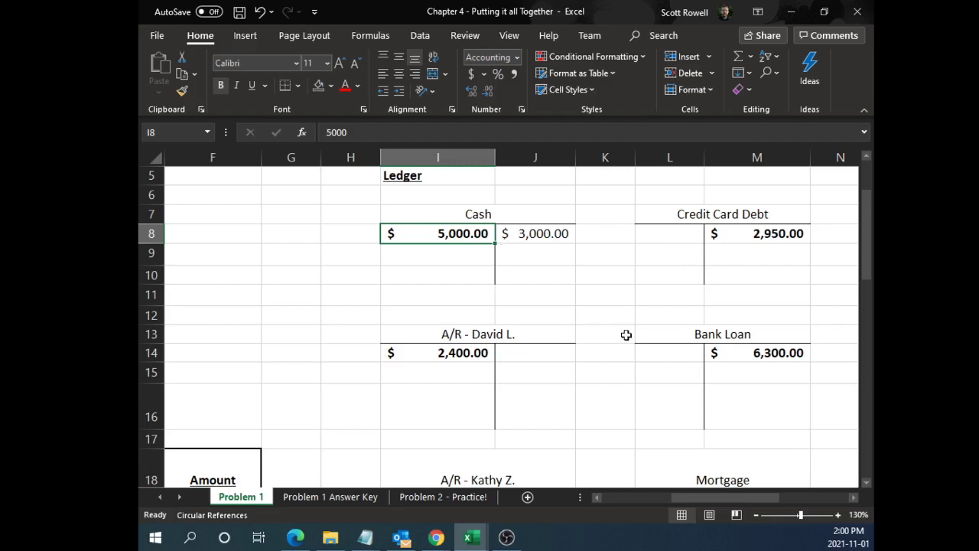
drag(454, 232, 508, 234)
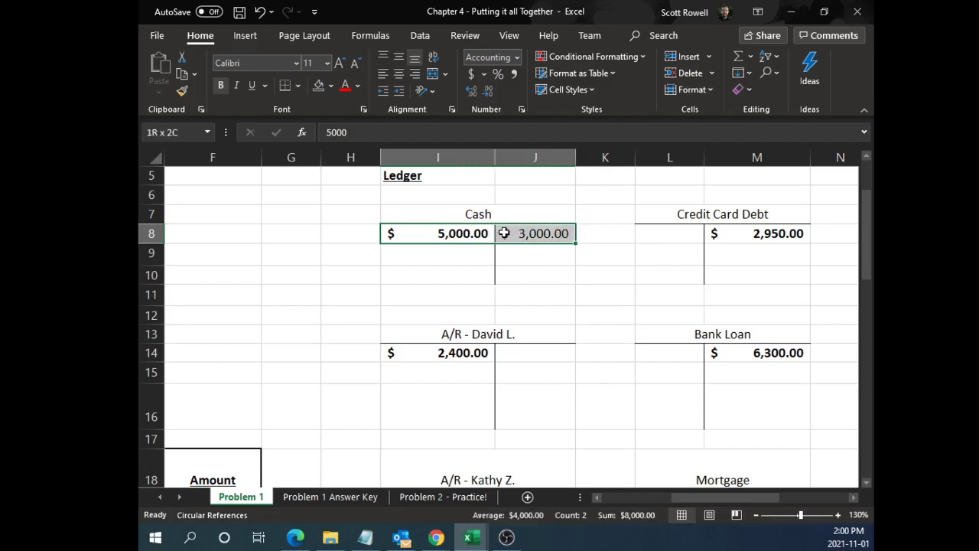
click(518, 298)
Post transaction A's owner's equity debit of 3000 from row 20 to L24 in the OE T-account, and widen column L to fit it
drag(690, 498, 624, 500)
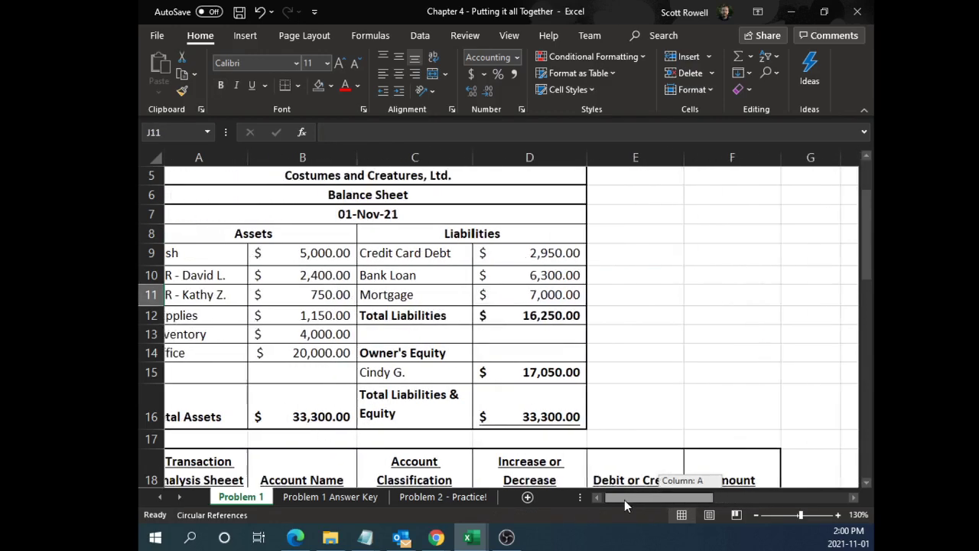
scroll(579, 425, down, 2)
drag(323, 400, 658, 400)
click(706, 400)
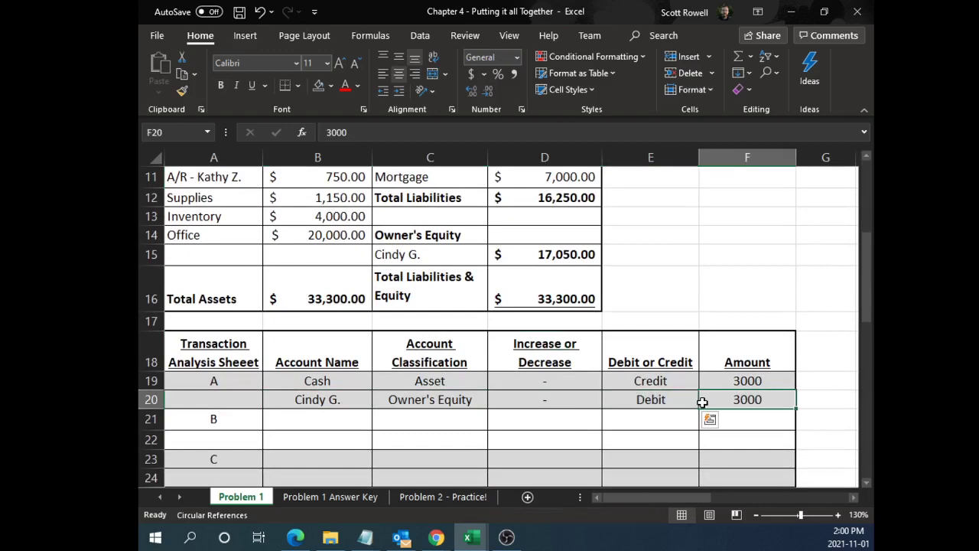
drag(660, 495, 737, 492)
scroll(707, 424, down, 2)
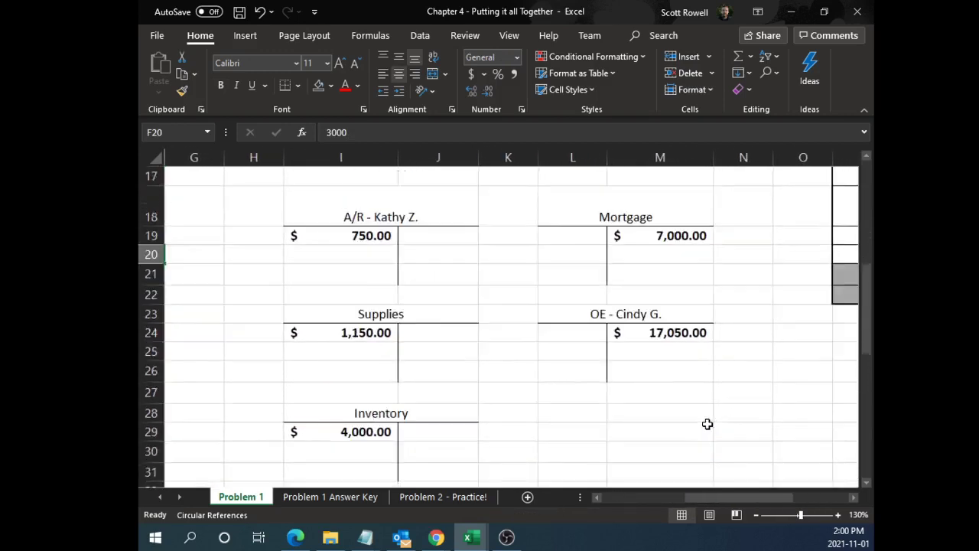
scroll(707, 424, down, 1)
scroll(666, 388, up, 1)
click(564, 332)
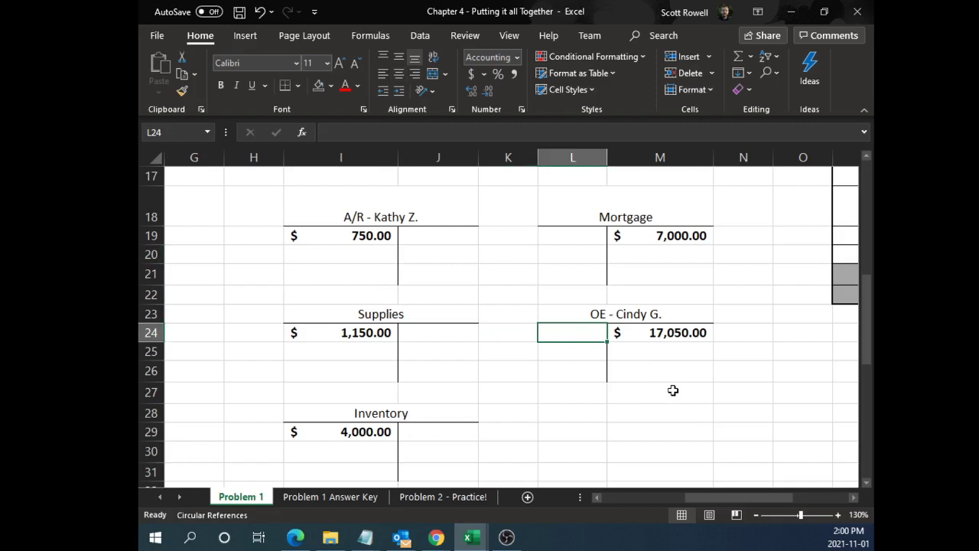
text(3000)
key(Return)
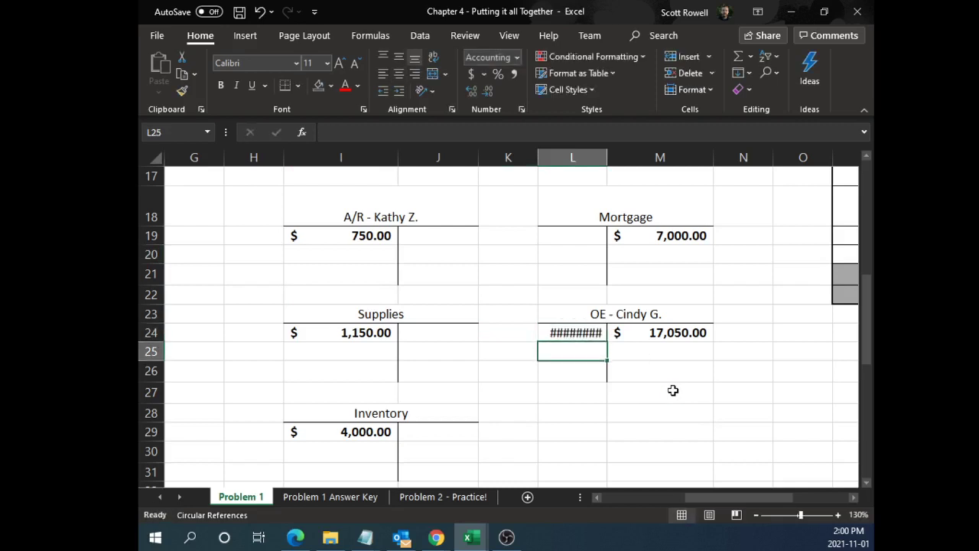
drag(606, 157, 620, 157)
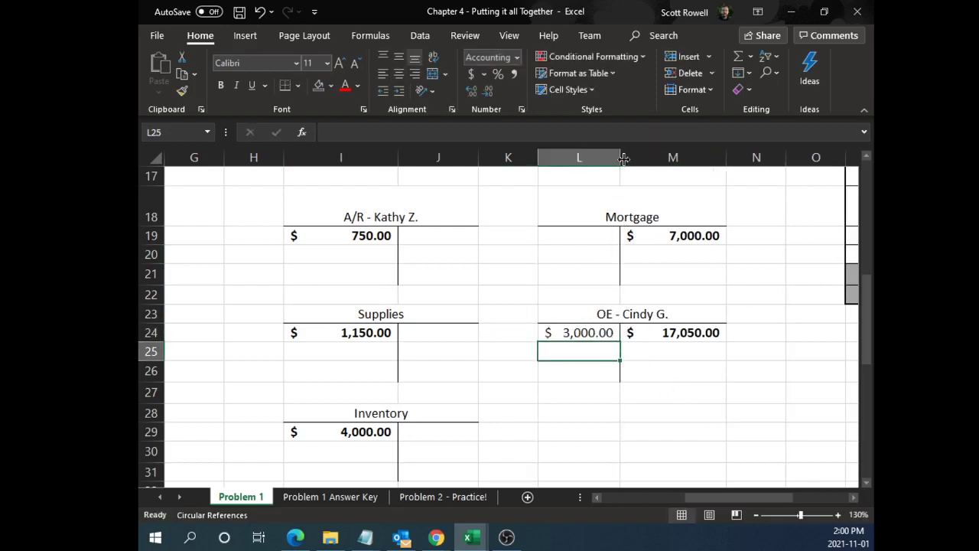
Compare the debit in L24 with the opening credit in M24 of the owner's equity T-account
drag(594, 334, 688, 335)
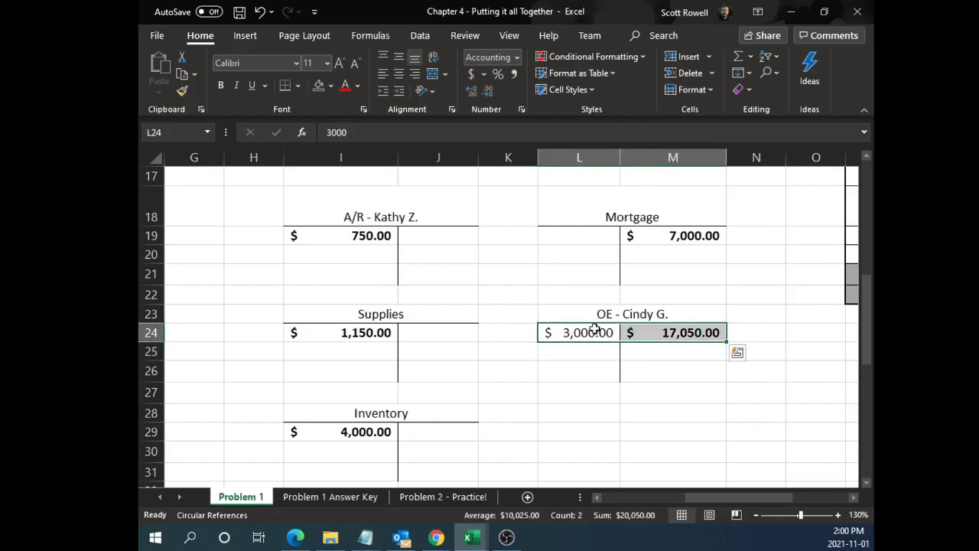
click(651, 333)
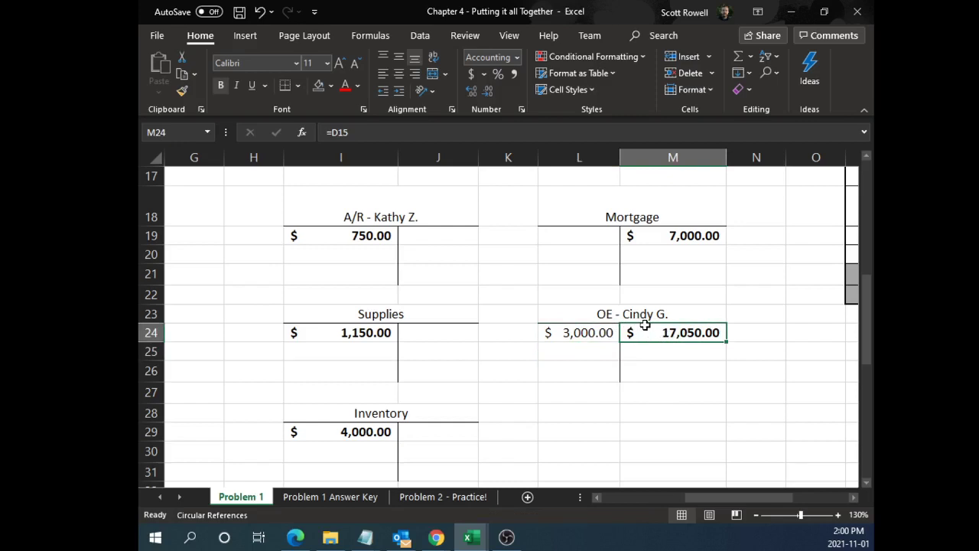
click(601, 332)
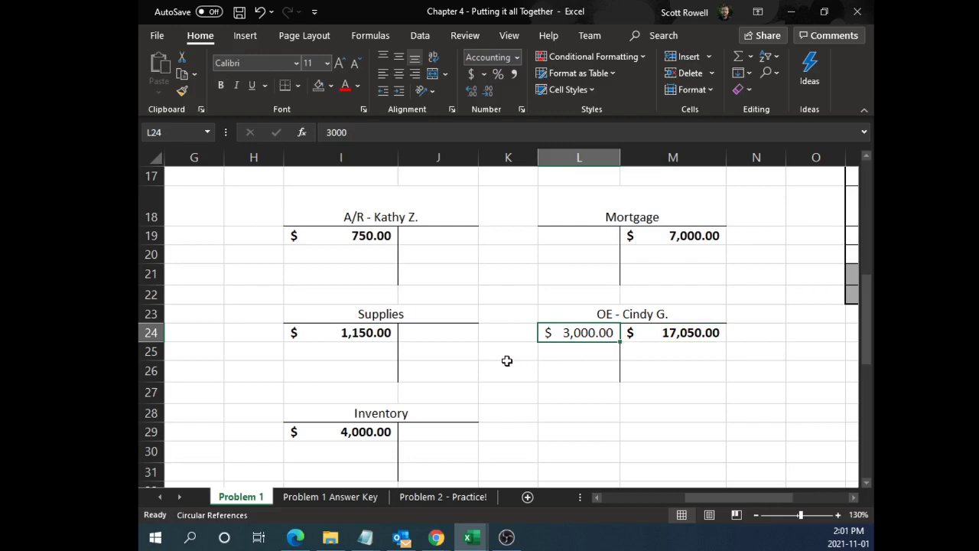
Review transaction A's label and its two entries in rows 19 and 20 of the transaction analysis sheet
scroll(503, 363, up, 1)
ctrl+scroll(503, 362, down, 1)
scroll(488, 364, up, 2)
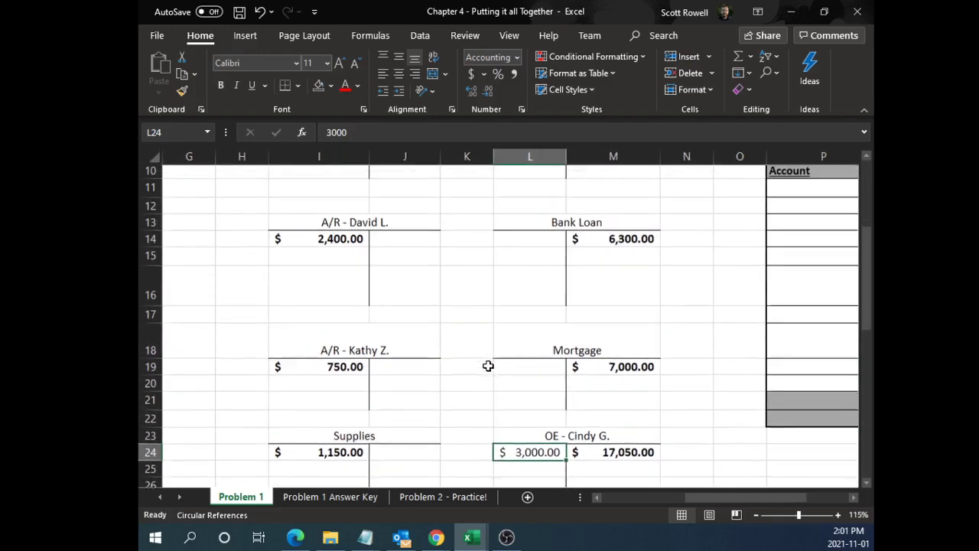
ctrl+scroll(488, 364, down, 1)
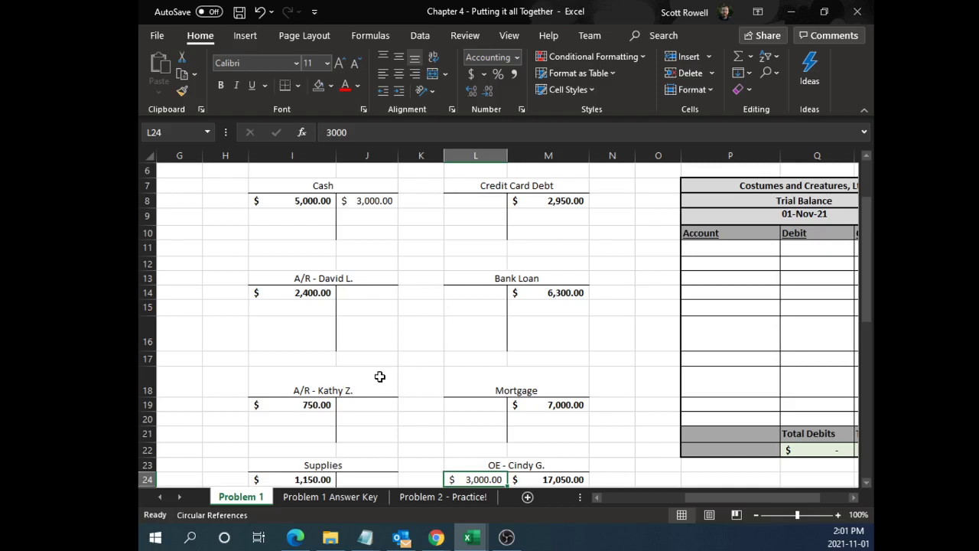
drag(696, 495, 632, 498)
scroll(372, 426, down, 3)
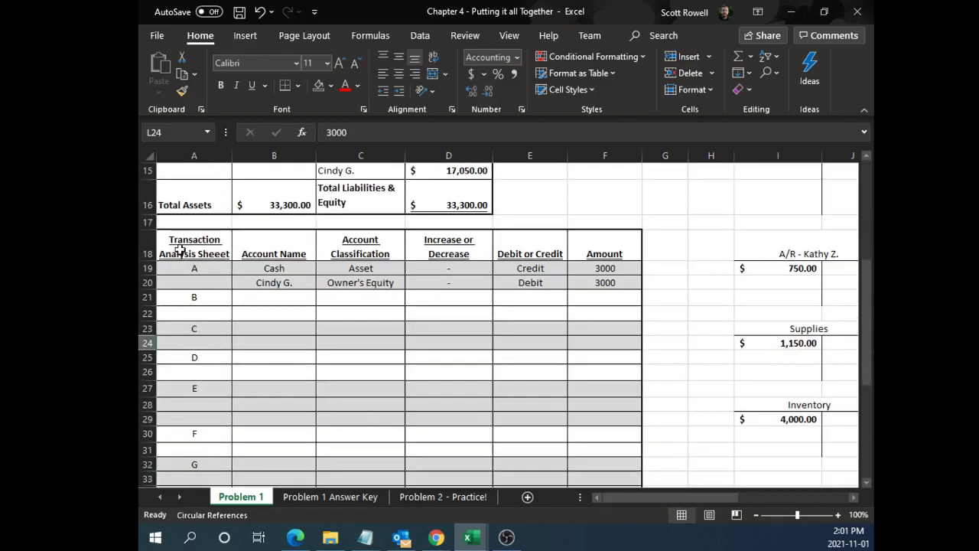
drag(182, 256, 190, 283)
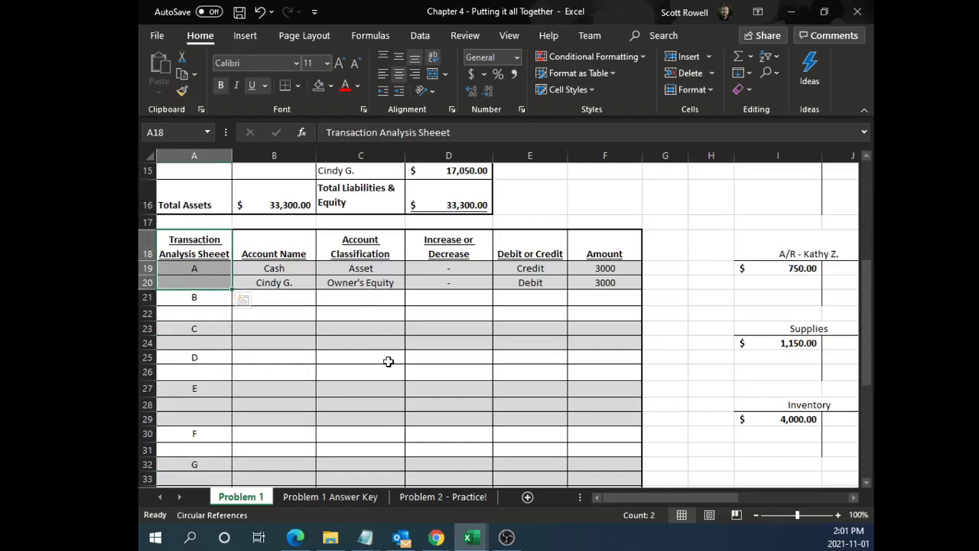
click(185, 268)
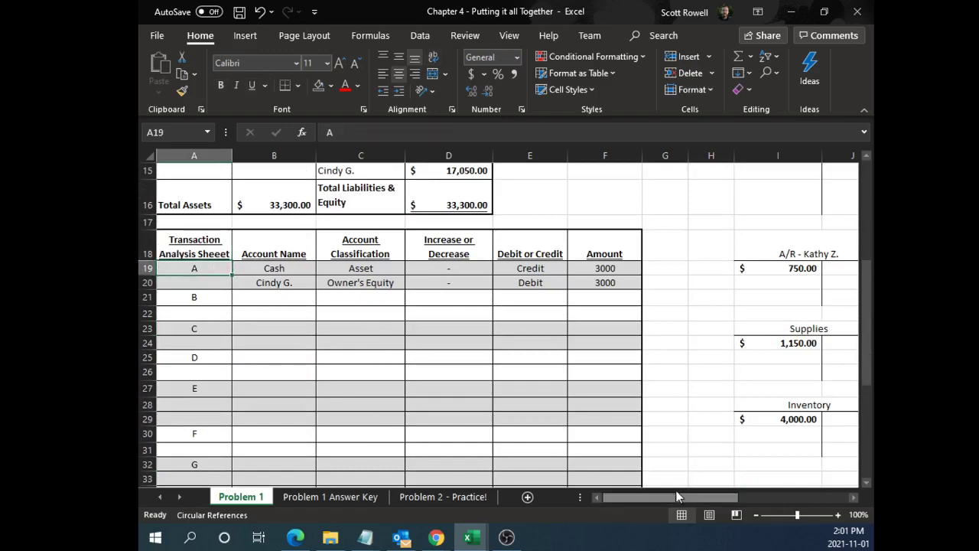
Label the 3000 credit in the Cash T-account with the transaction letter A in K8
drag(695, 491, 733, 495)
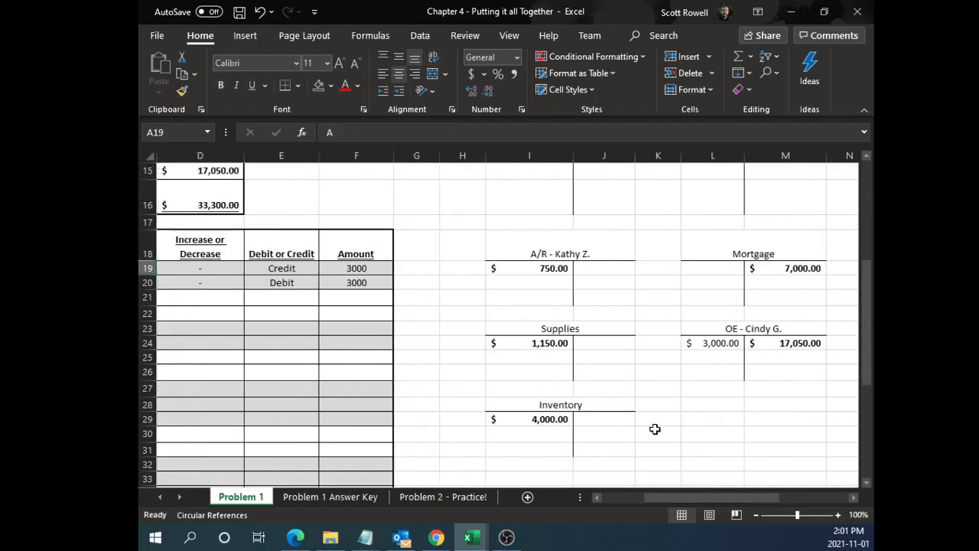
scroll(650, 344, up, 3)
click(643, 202)
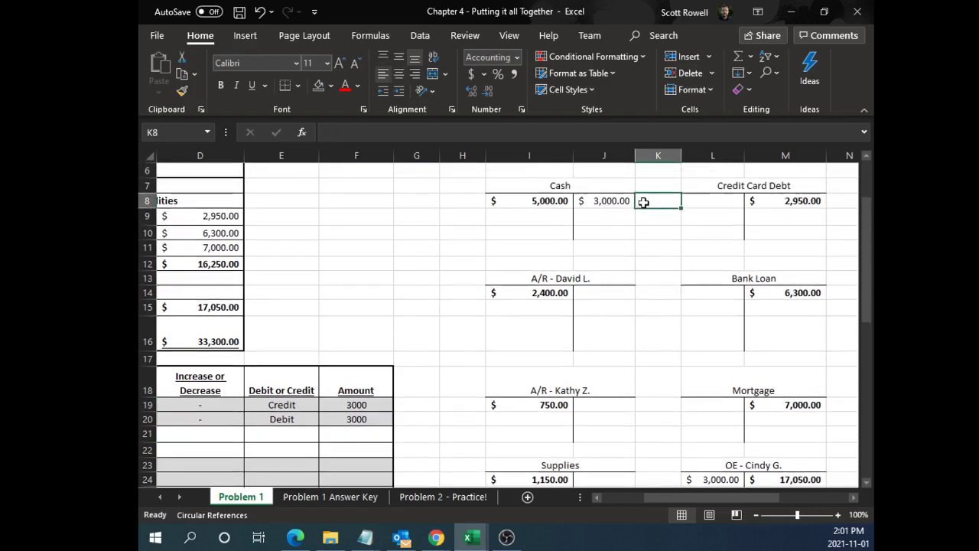
text(A)
click(654, 280)
Label the 3000 debit in the owner's equity T-account with the transaction letter A in K24
drag(699, 500, 719, 497)
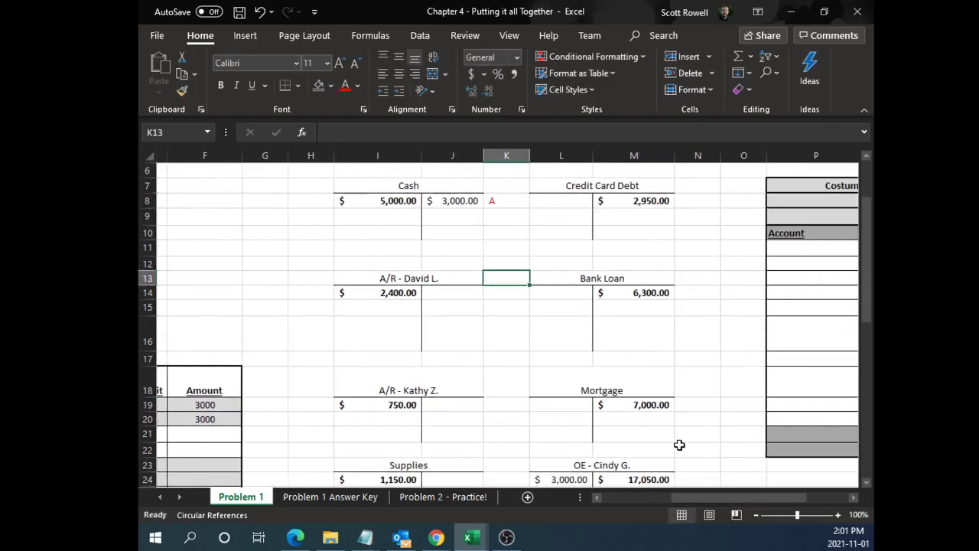
scroll(612, 442, down, 1)
click(503, 433)
key(F2)
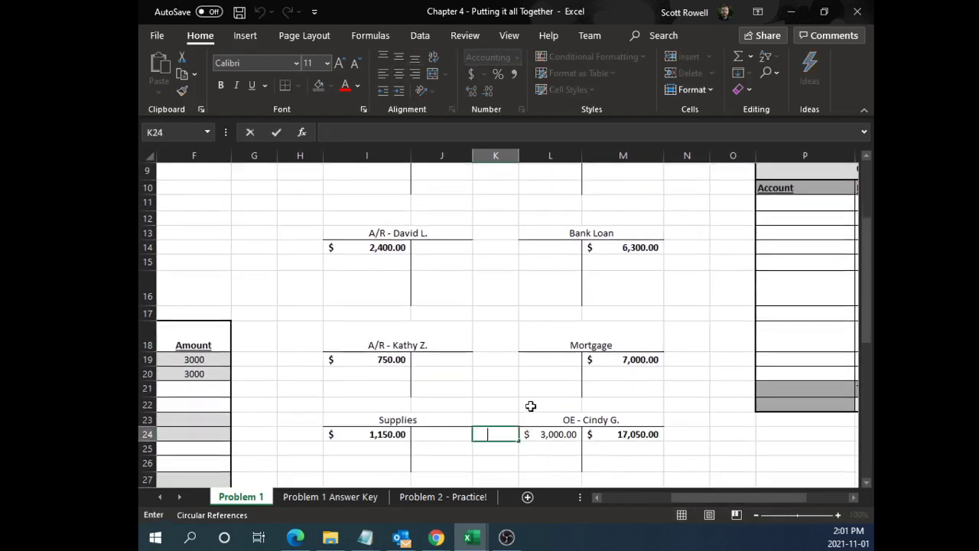
text(A)
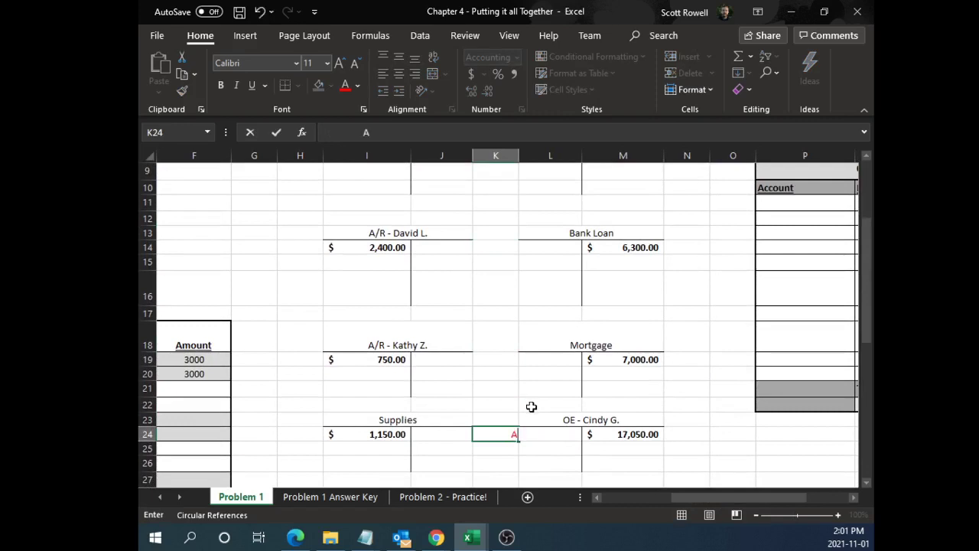
click(498, 390)
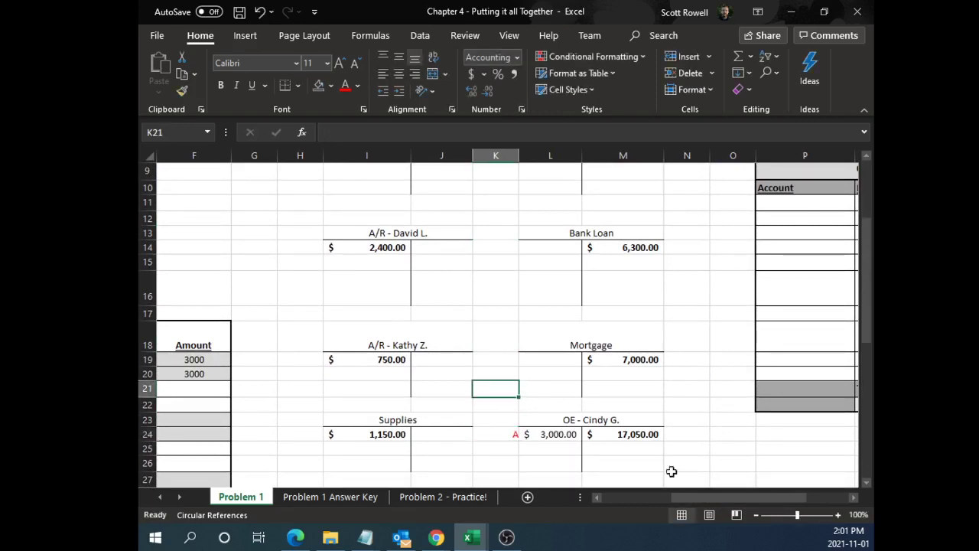
Compare the labelled transaction A entries in the Cash and owner's equity T-accounts
scroll(659, 456, up, 1)
drag(436, 200, 480, 201)
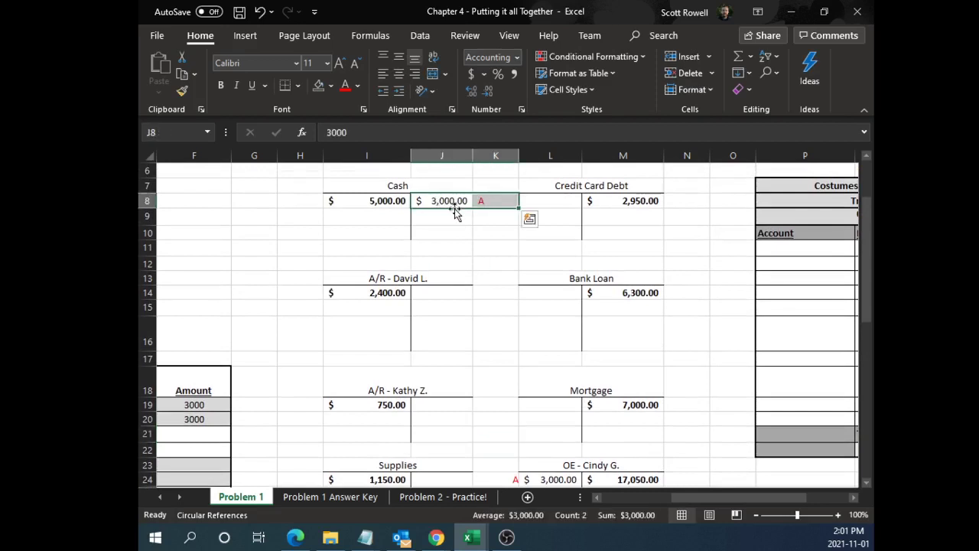
scroll(517, 337, down, 1)
drag(520, 426, 534, 433)
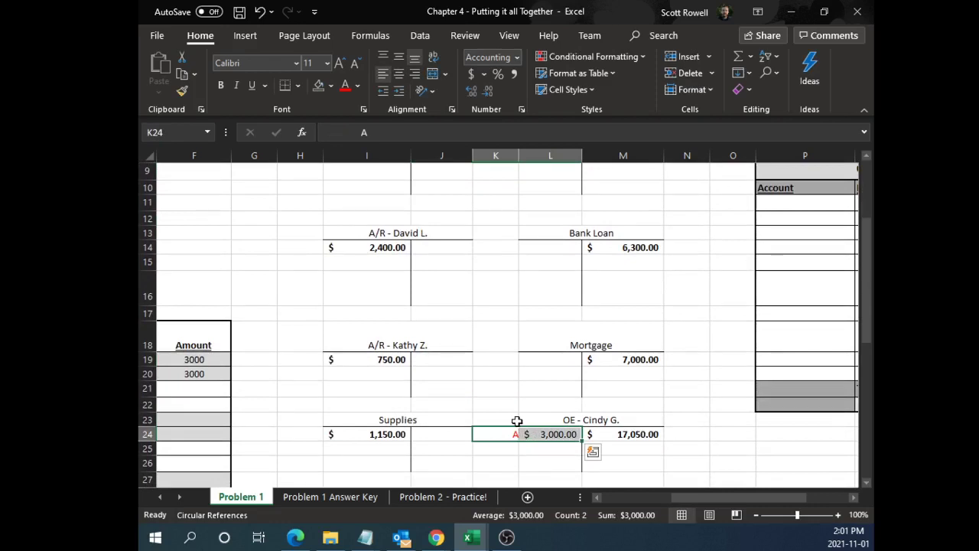
scroll(517, 420, up, 1)
click(506, 328)
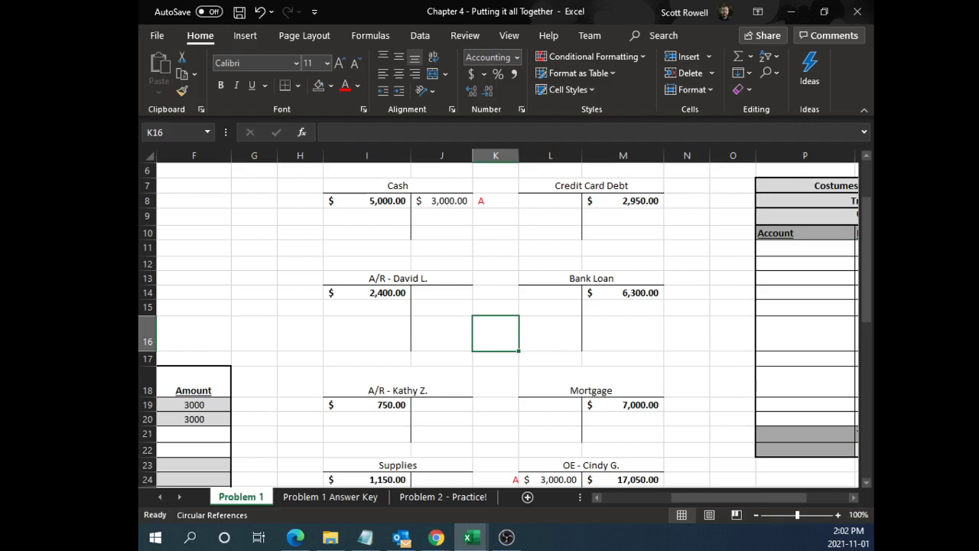
Locate transaction B in the transaction analysis sheet and read its description in A40
key(alt+Tab)
key(alt+Tab)
click(620, 493)
scroll(395, 372, down, 2)
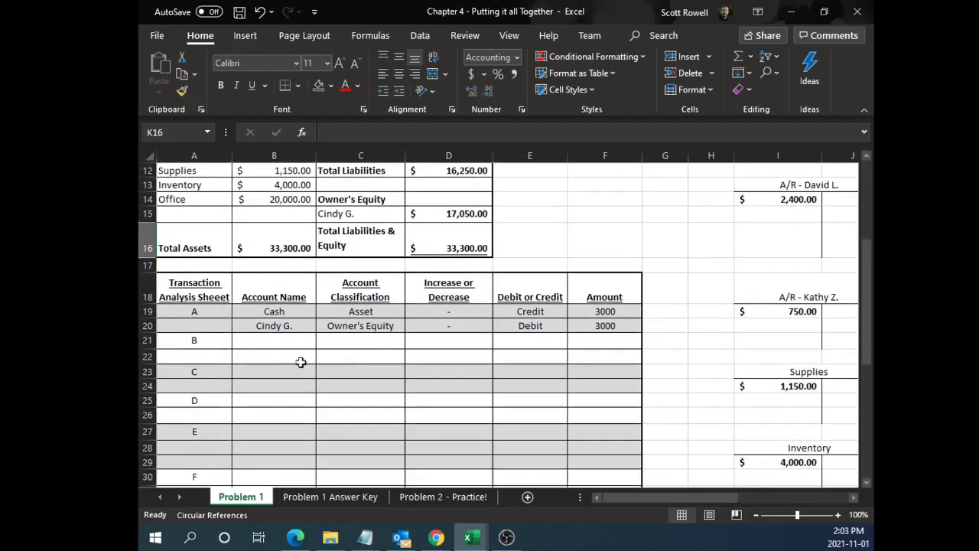
click(197, 342)
scroll(267, 336, down, 4)
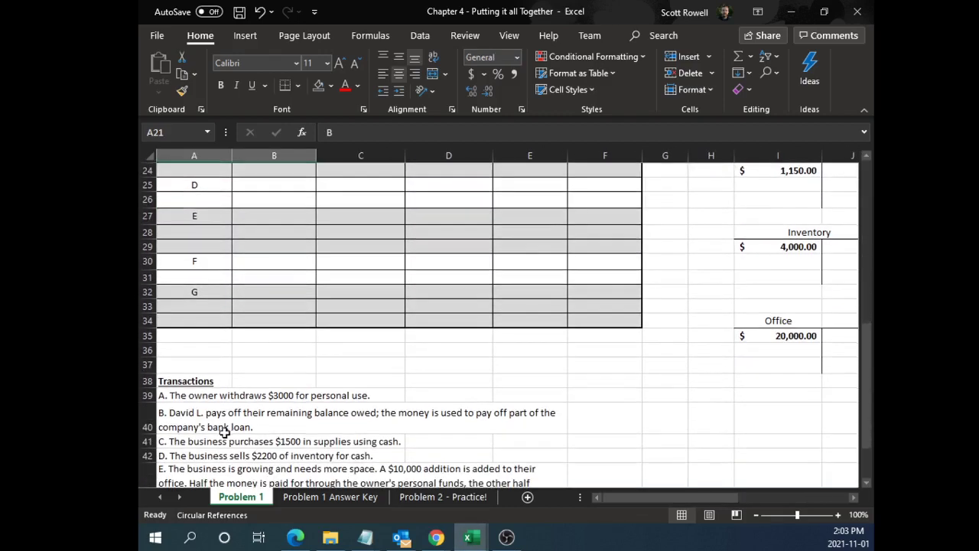
click(187, 426)
scroll(261, 404, up, 4)
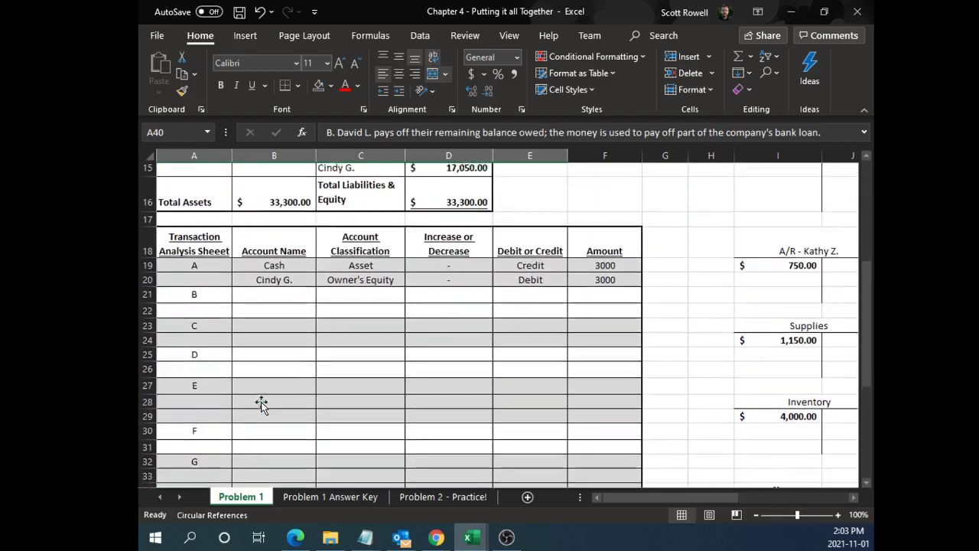
Check the customer's receivable in row 10 and the bank loan on the balance sheet against transaction B's description
scroll(261, 404, up, 1)
scroll(238, 248, up, 1)
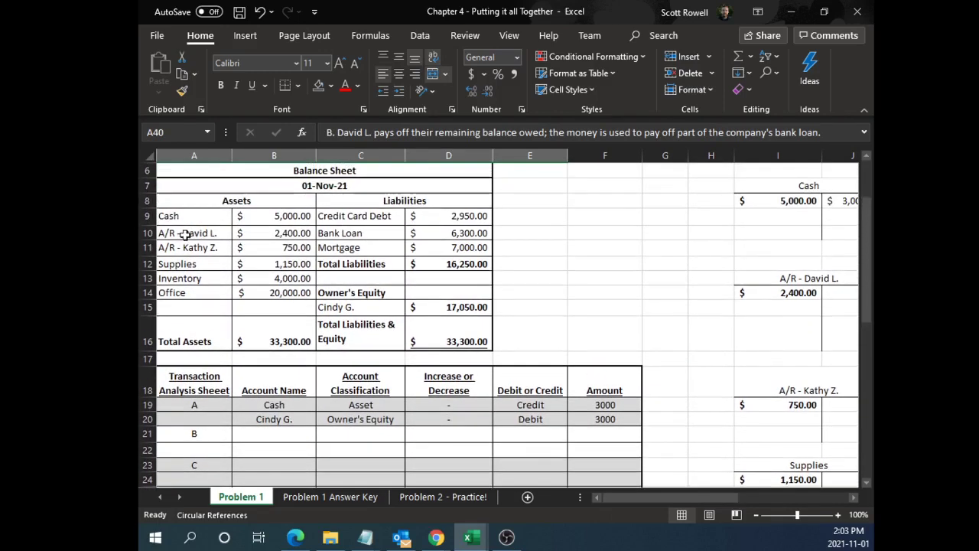
click(198, 233)
drag(259, 235, 277, 237)
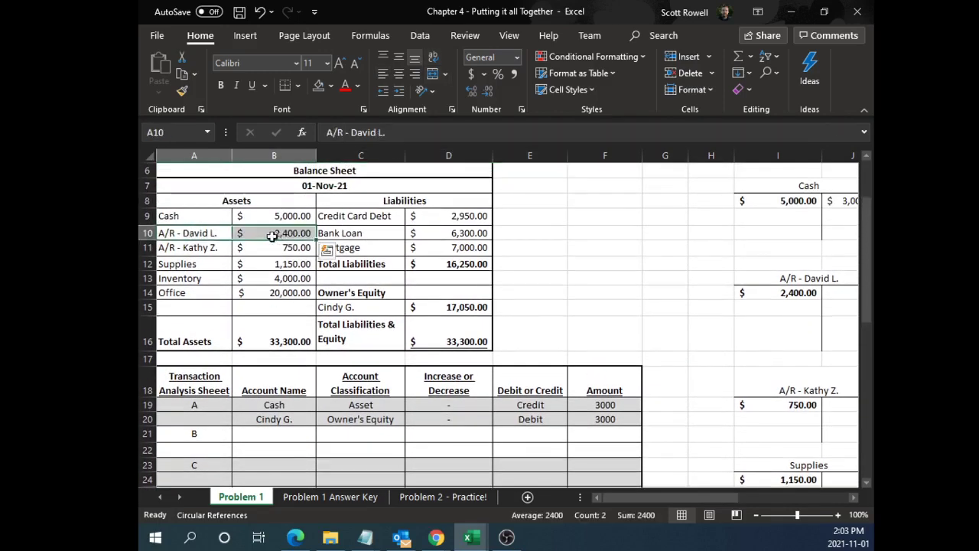
scroll(305, 311, down, 7)
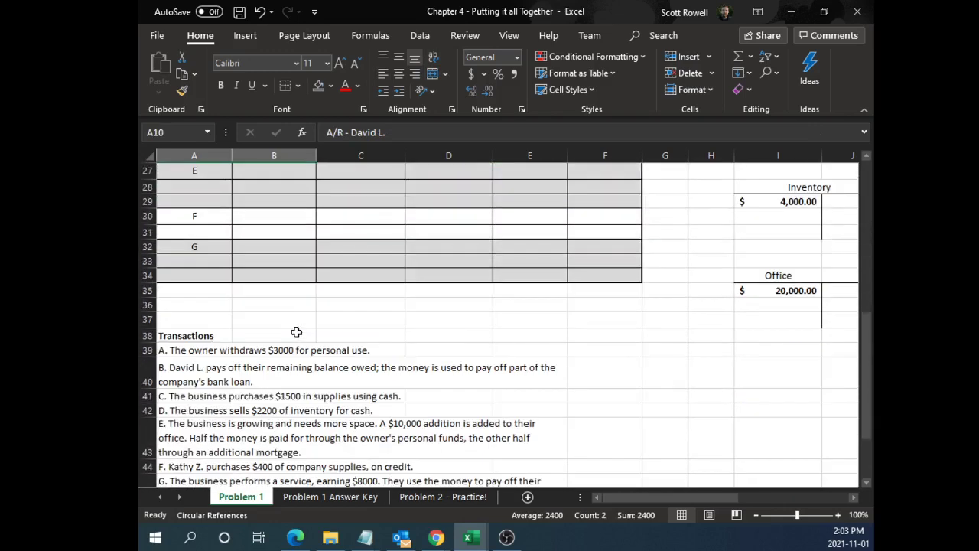
click(242, 377)
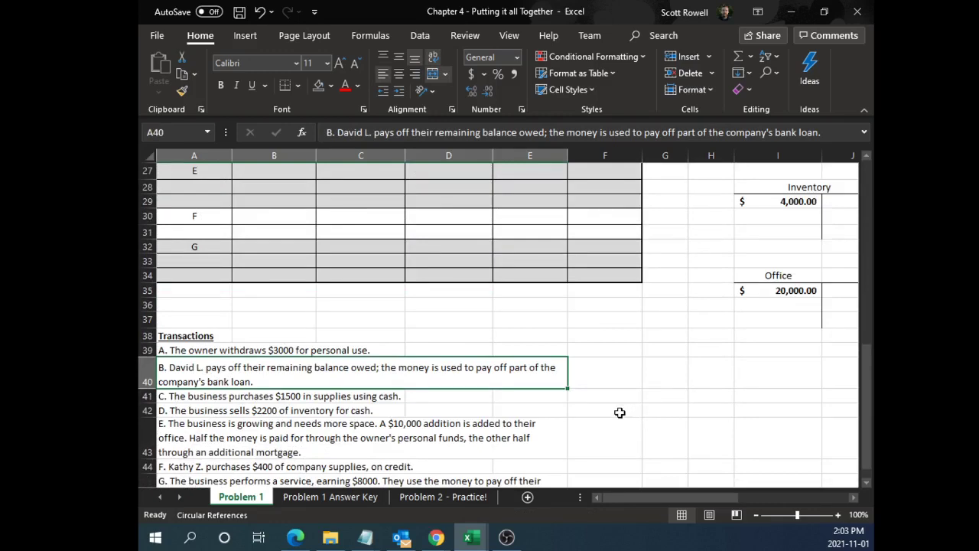
scroll(619, 412, up, 7)
drag(337, 233, 433, 234)
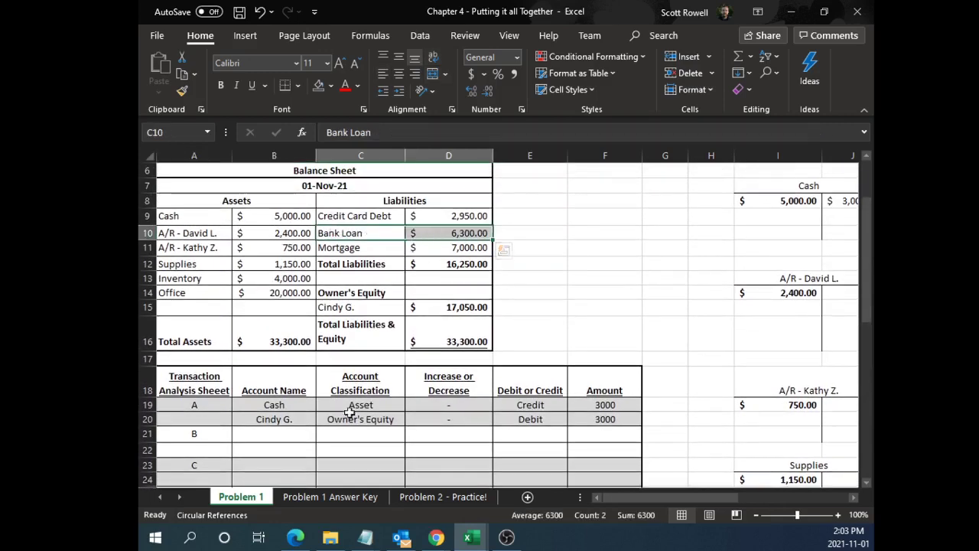
Enter transaction B's account names: the customer's A/R account from A10 in B21 and Bank Loan in B22
click(291, 433)
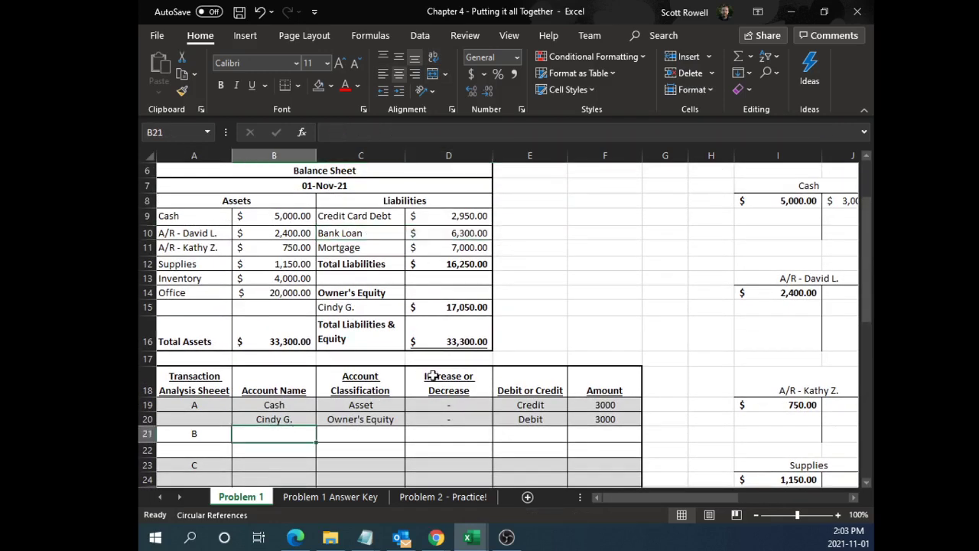
text(A/R - David)
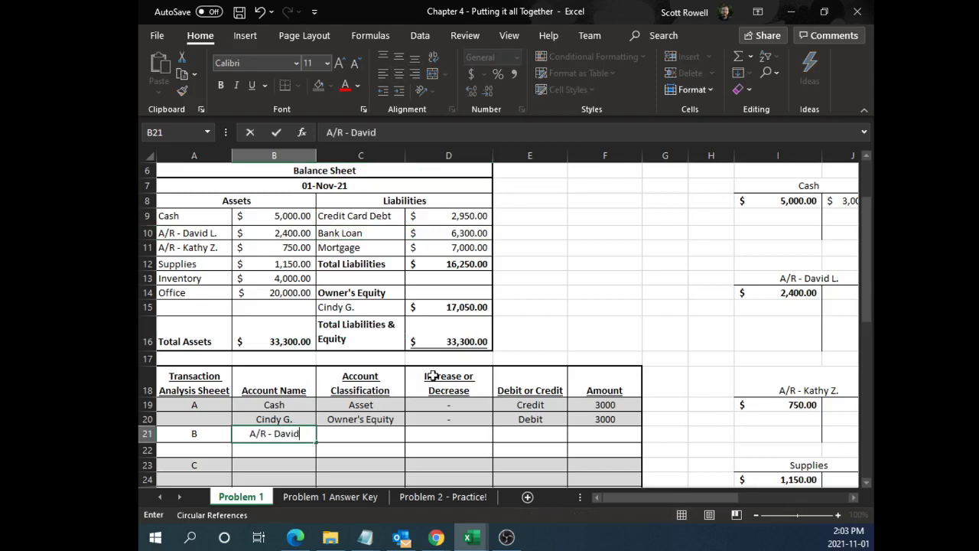
text( L.)
key(Return)
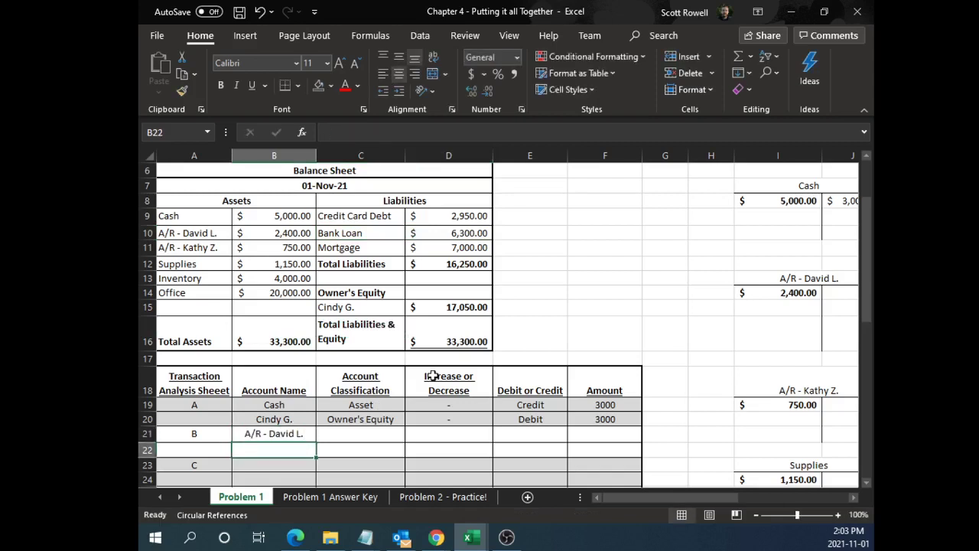
text(Bank Loan)
key(Return)
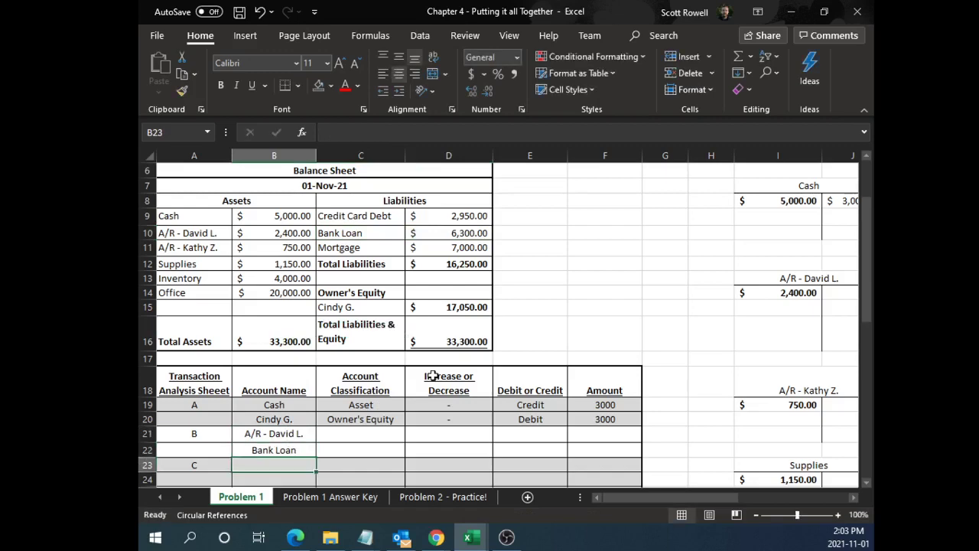
Reread transaction B's description in A40 and recheck the customer's receivable in A10:B10 of the balance sheet
key(Up)
scroll(360, 452, down, 2)
scroll(349, 435, down, 1)
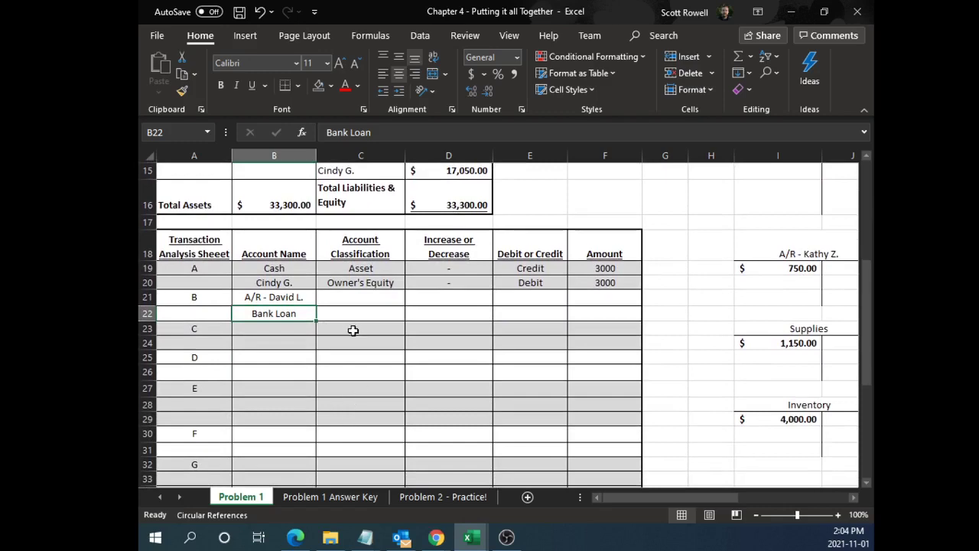
scroll(352, 329, down, 5)
scroll(313, 349, up, 1)
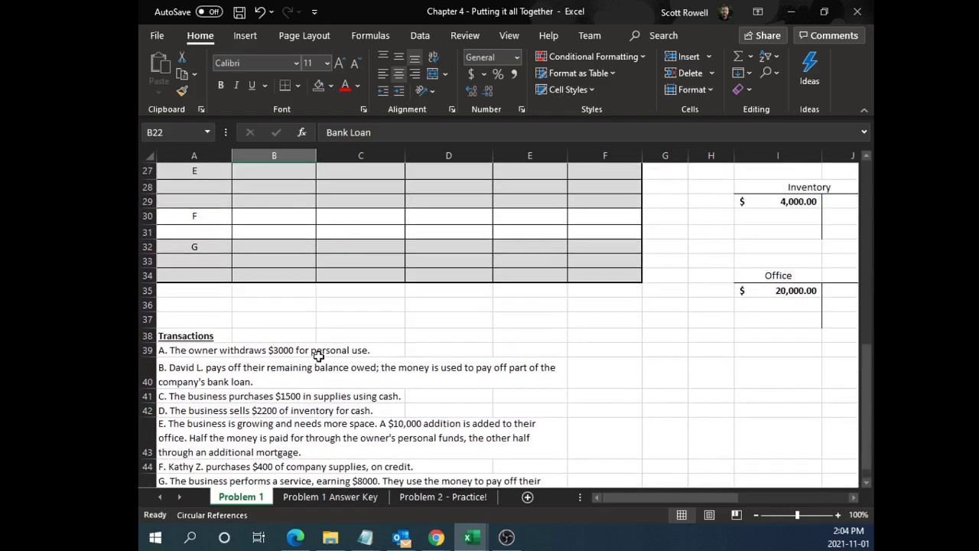
click(198, 373)
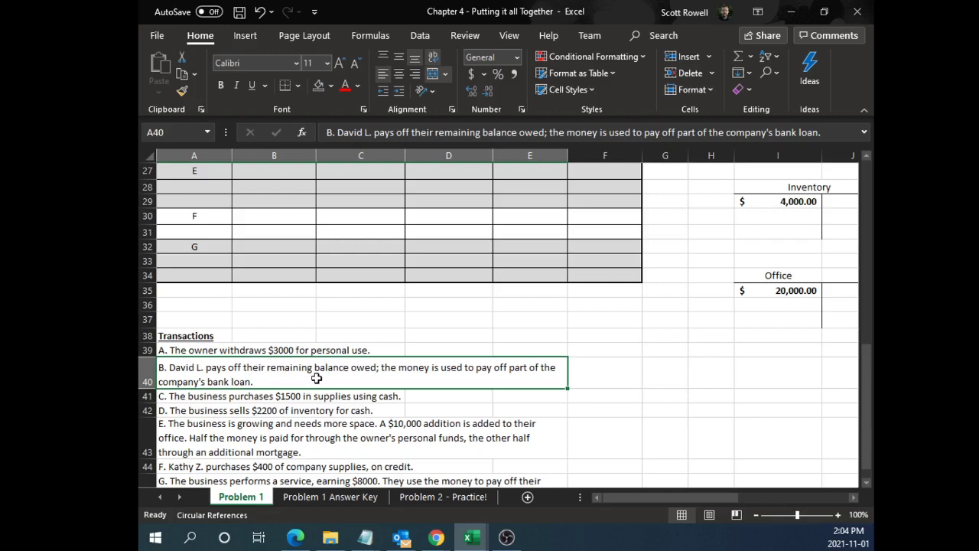
scroll(322, 373, up, 7)
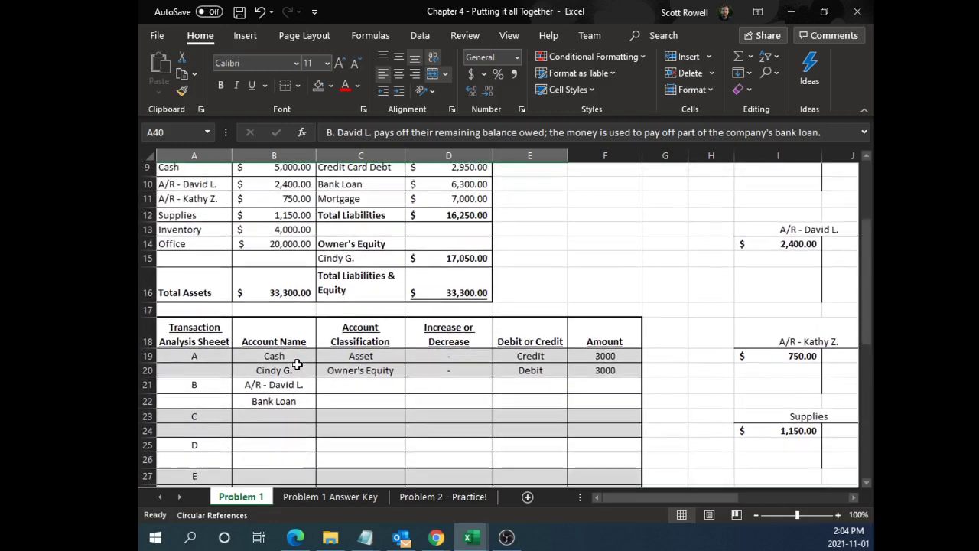
scroll(298, 364, up, 1)
click(272, 232)
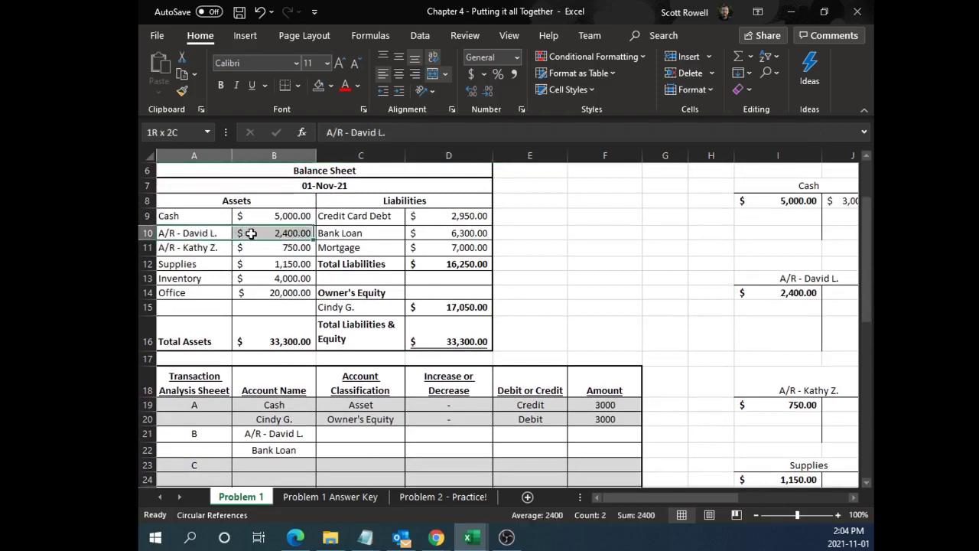
drag(192, 233, 279, 234)
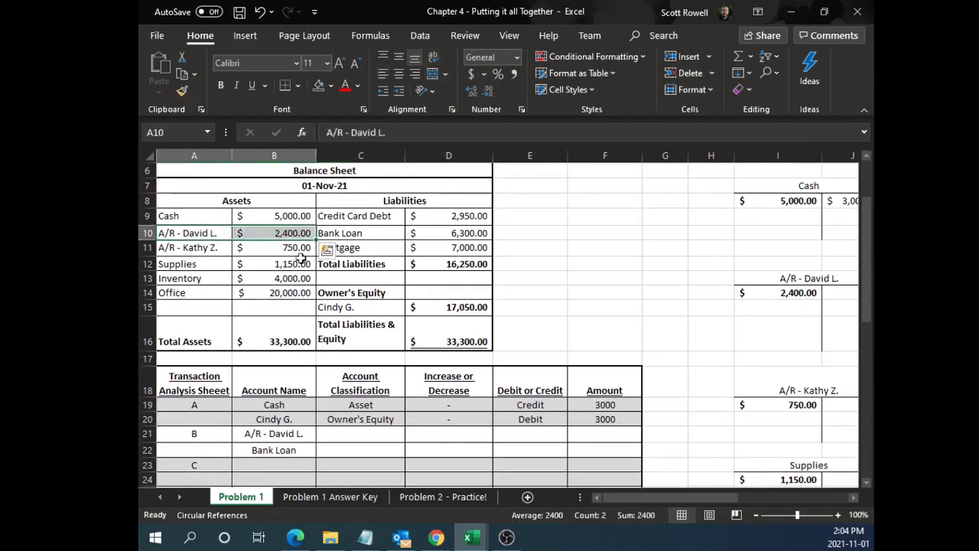
Classify transaction B's accounts receivable entry as Asset in C21
click(352, 435)
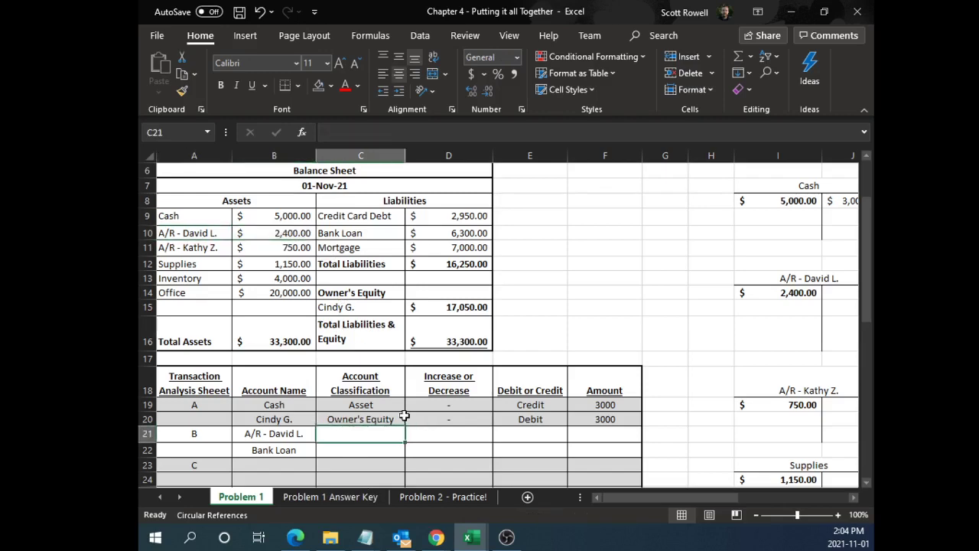
scroll(367, 425, down, 1)
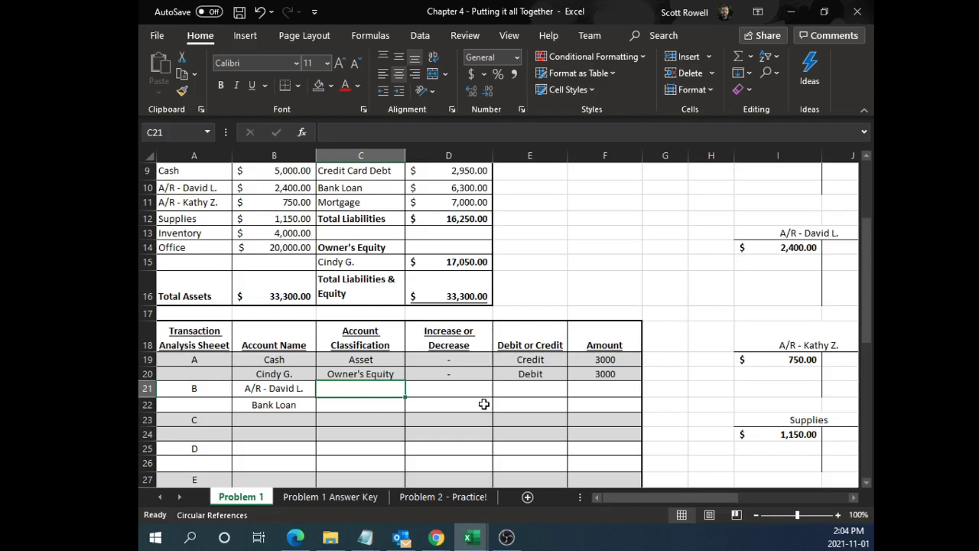
text(Asset)
key(Return)
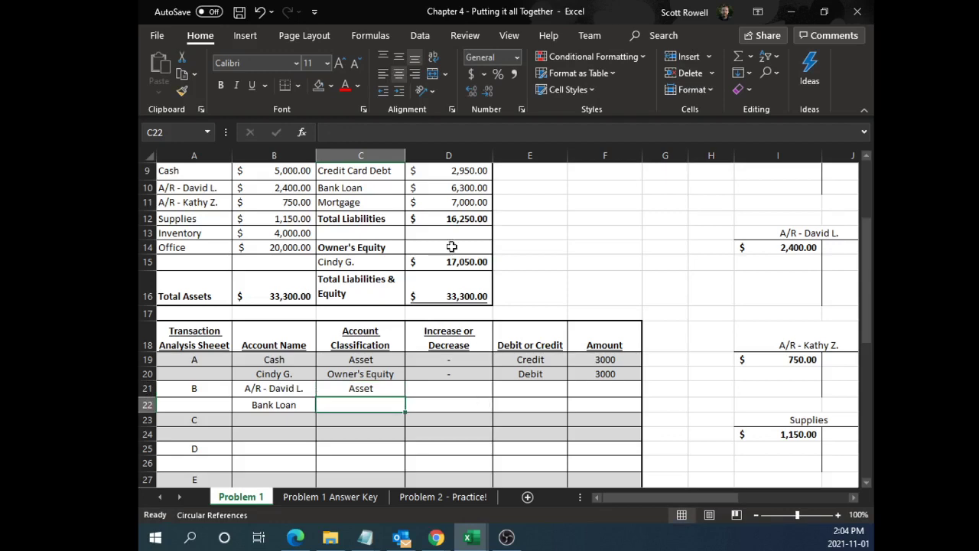
Classify transaction B's Bank Loan entry as Liability in C22
scroll(380, 189, up, 1)
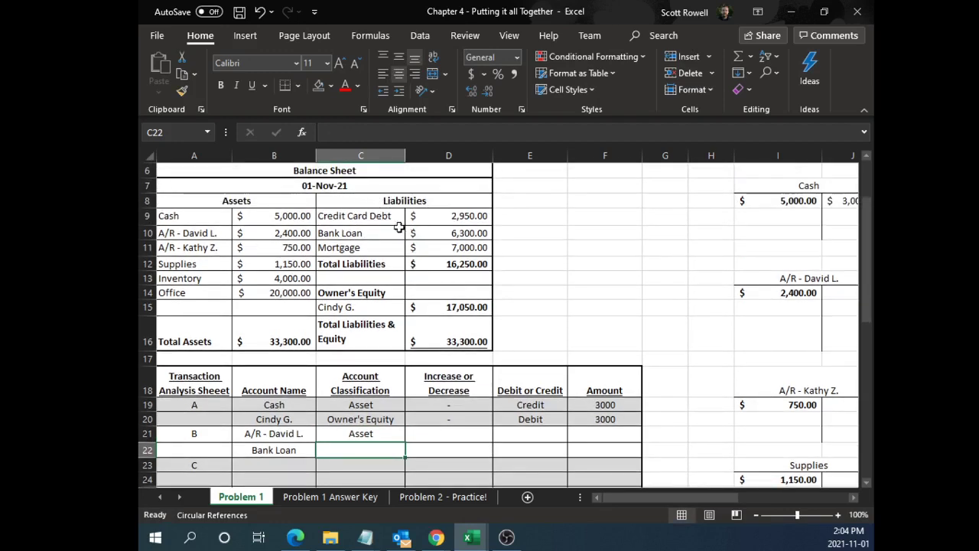
scroll(443, 237, down, 1)
text(Liability)
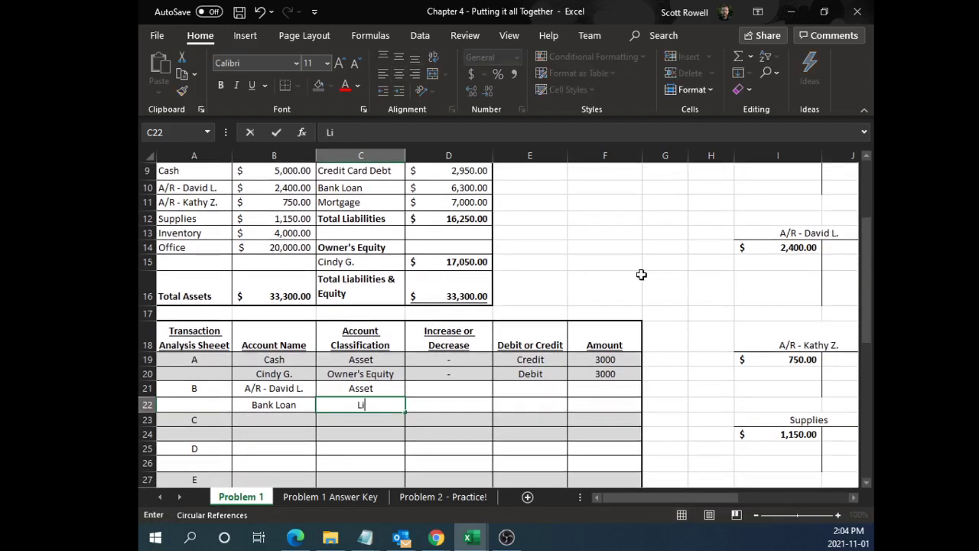
key(Tab)
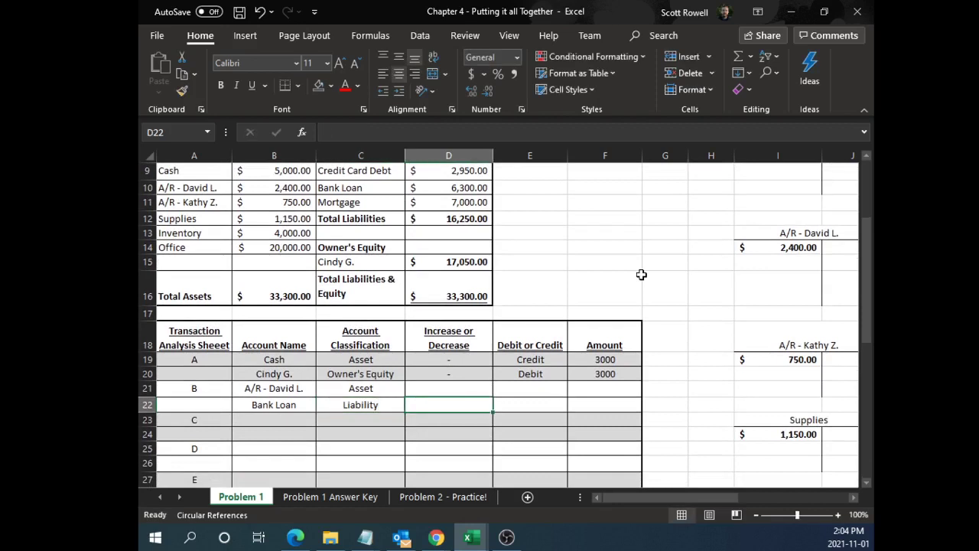
Mark both of transaction B's accounts as decreases by entering "-" in D21 and D22
key(Up)
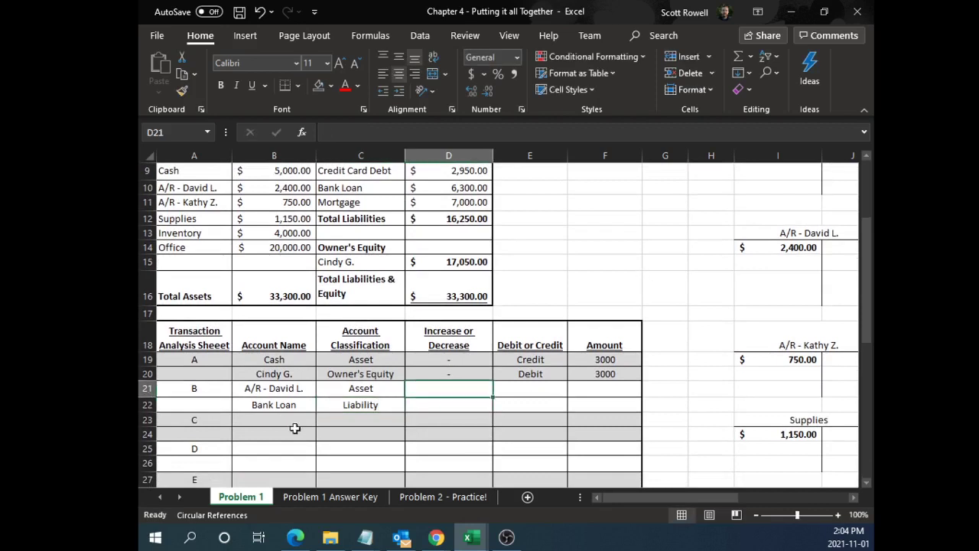
drag(266, 387, 354, 388)
click(446, 388)
text(-)
key(Return)
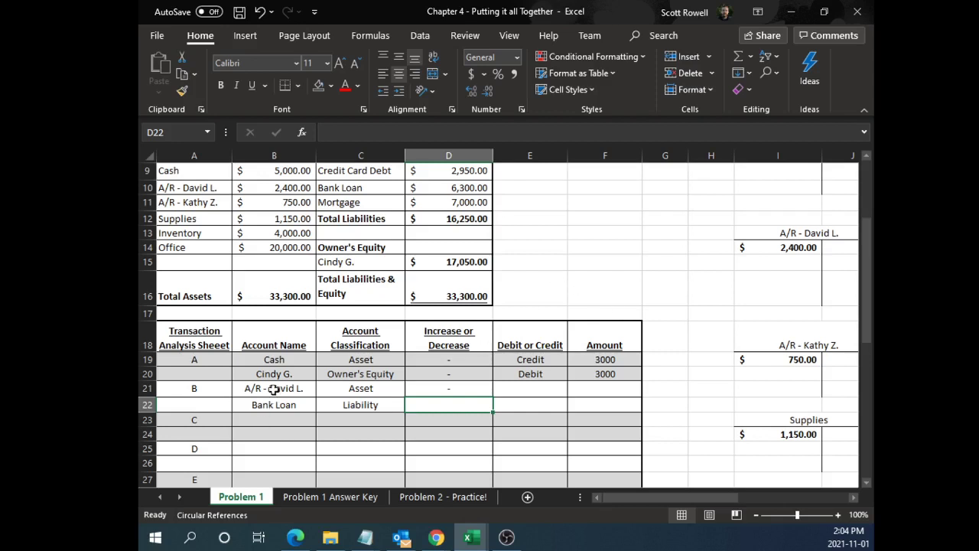
drag(274, 389, 432, 389)
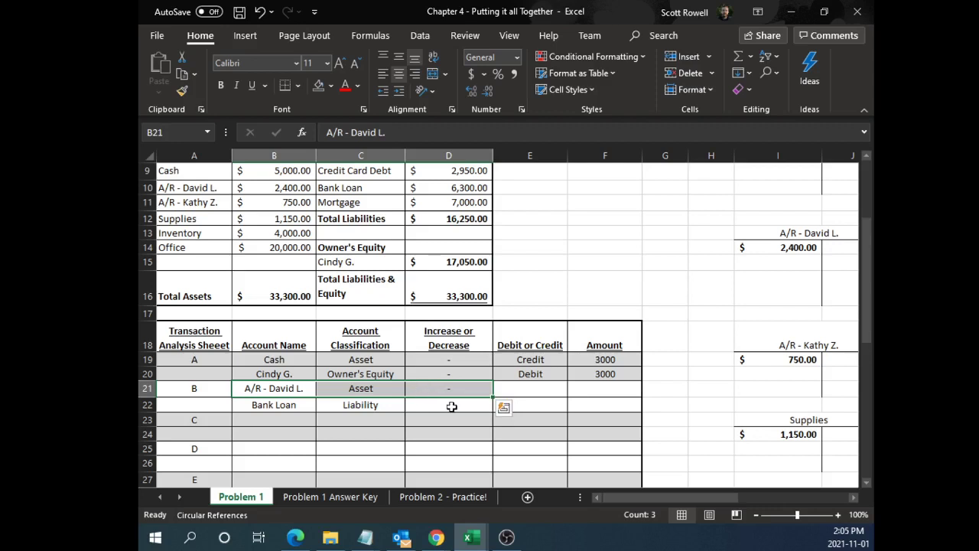
drag(258, 405, 362, 406)
click(478, 405)
text(-)
key(Return)
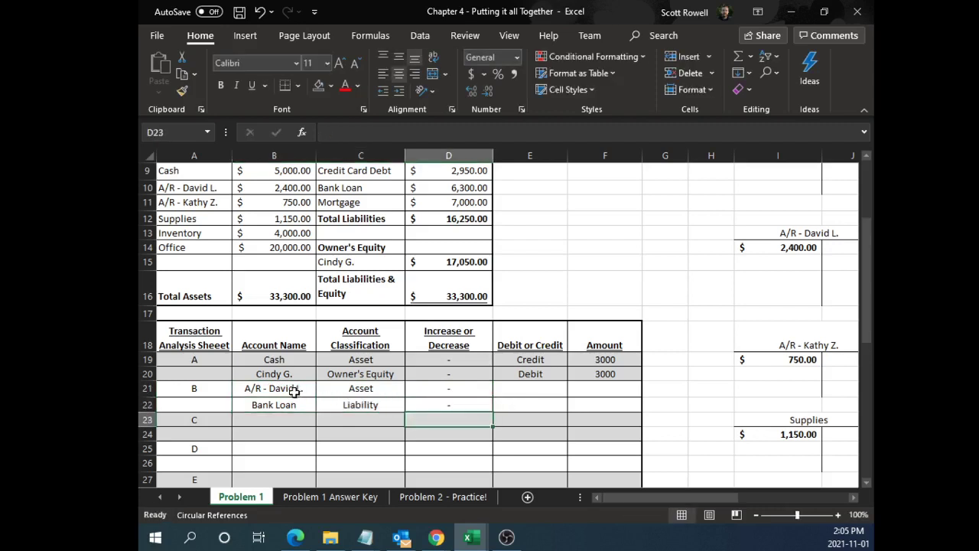
Record the accounts receivable decrease in transaction B as Credit in E21
drag(295, 389, 452, 392)
drag(312, 406, 459, 406)
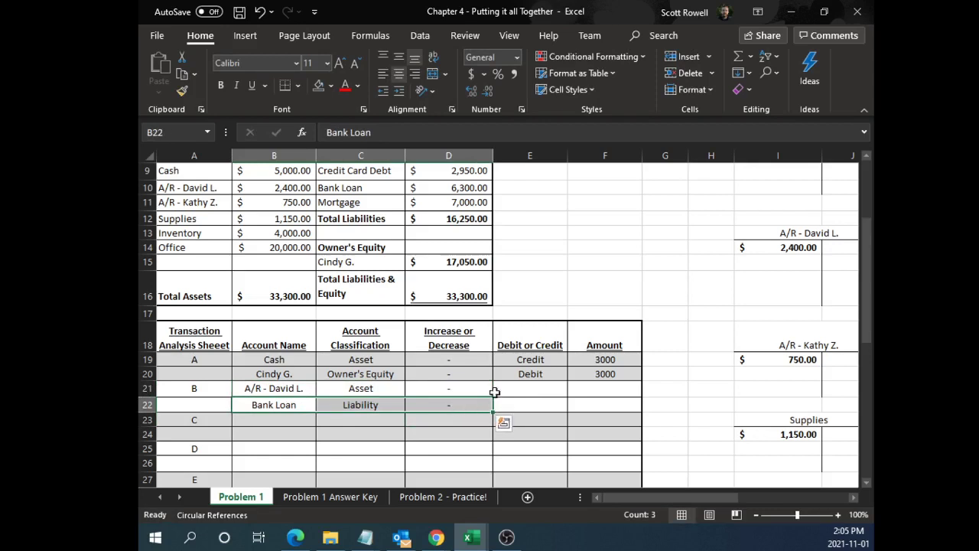
click(531, 390)
click(457, 385)
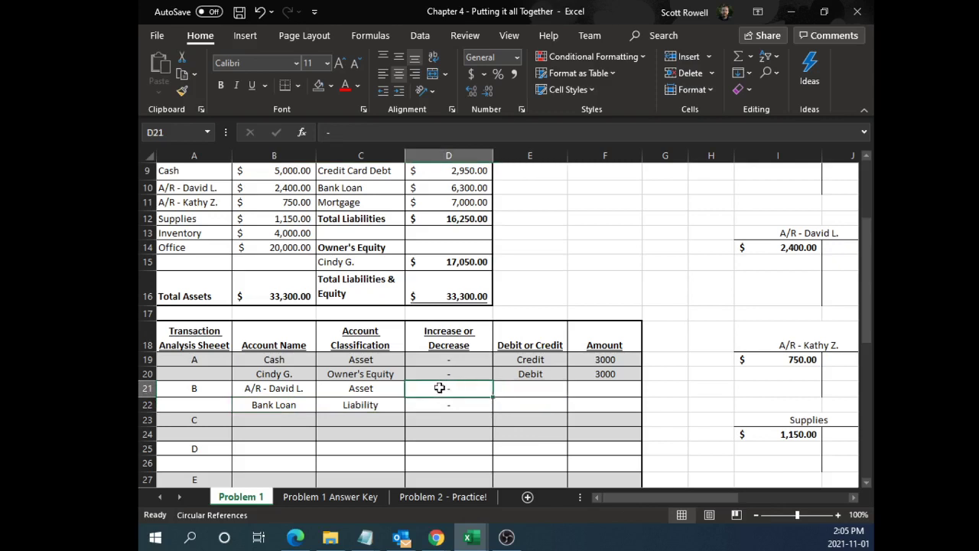
click(361, 388)
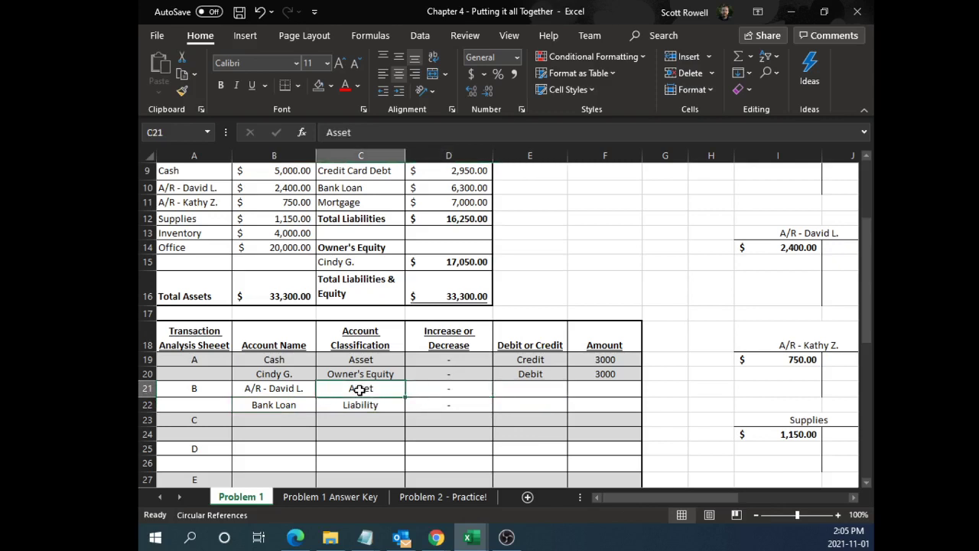
click(550, 389)
text(Credit)
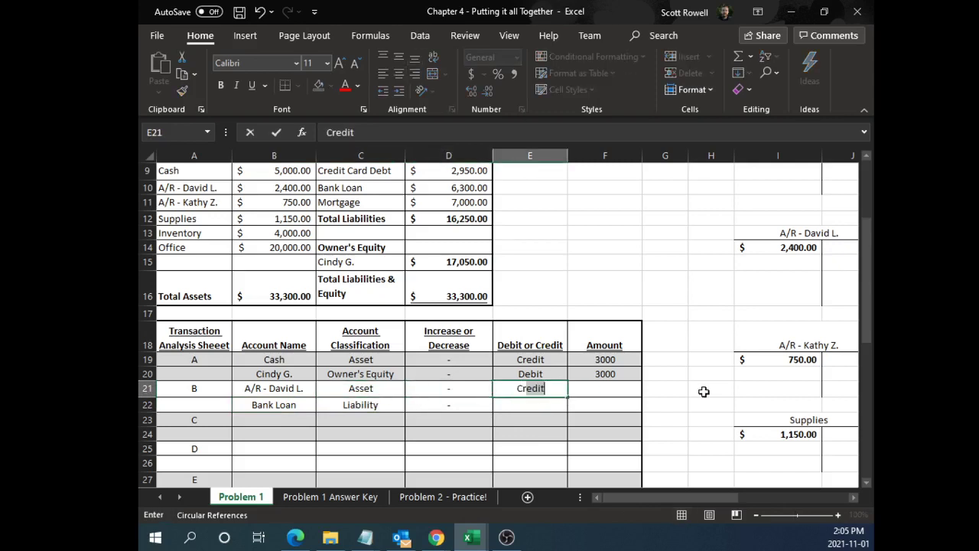
key(Return)
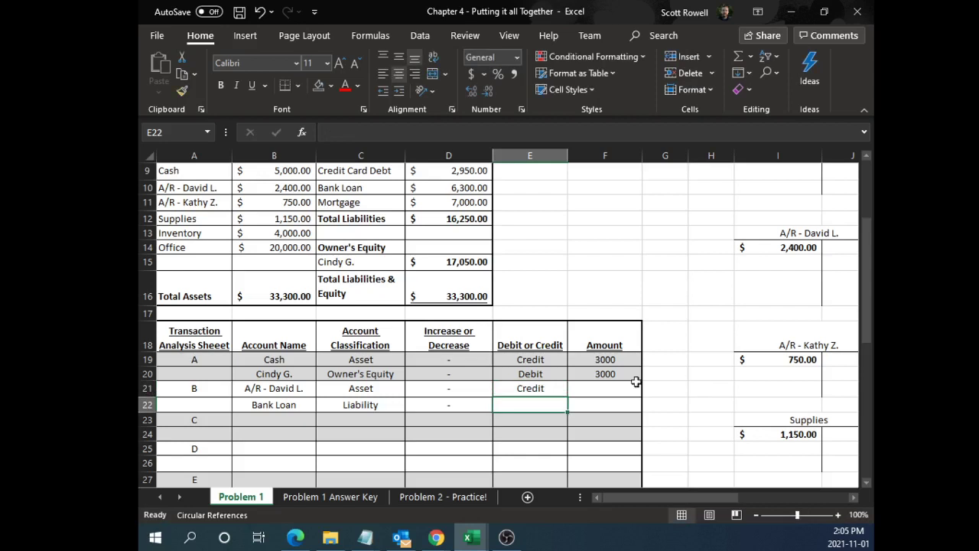
Record the Bank Loan decrease in transaction B as Debit in E22
drag(450, 404, 361, 402)
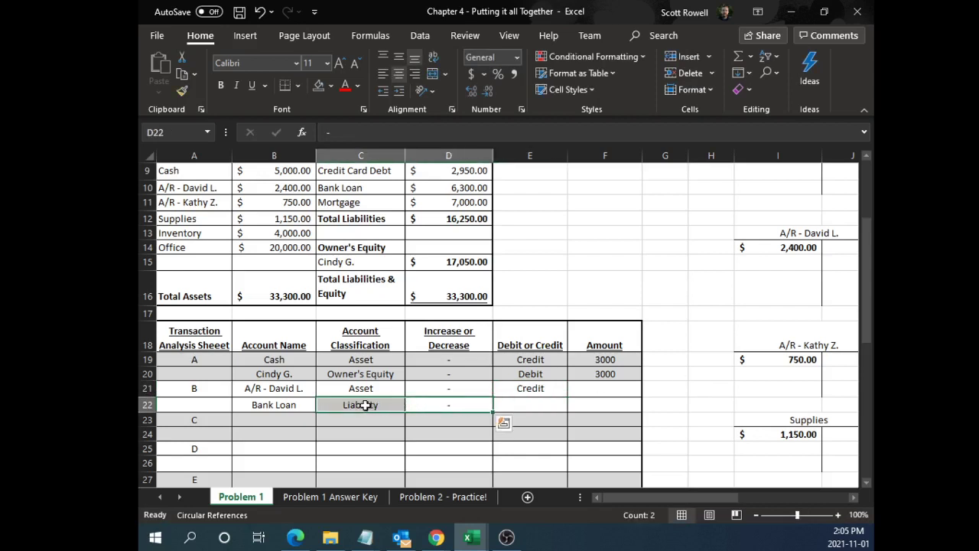
click(540, 406)
text(Debit)
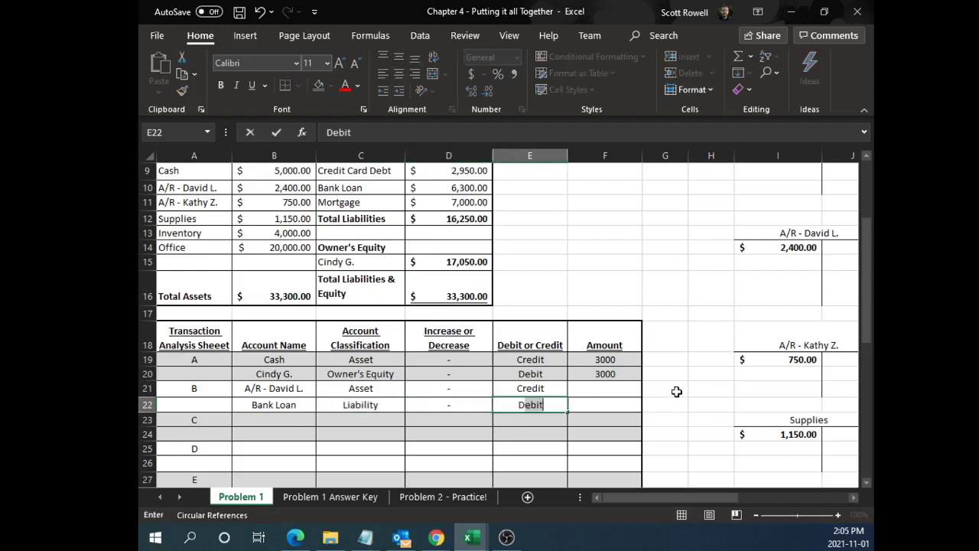
key(ctrl+Return)
Enter the customer's receivable amount of 2400 for both of transaction B's entries in F21 and F22
key(Up)
key(Right)
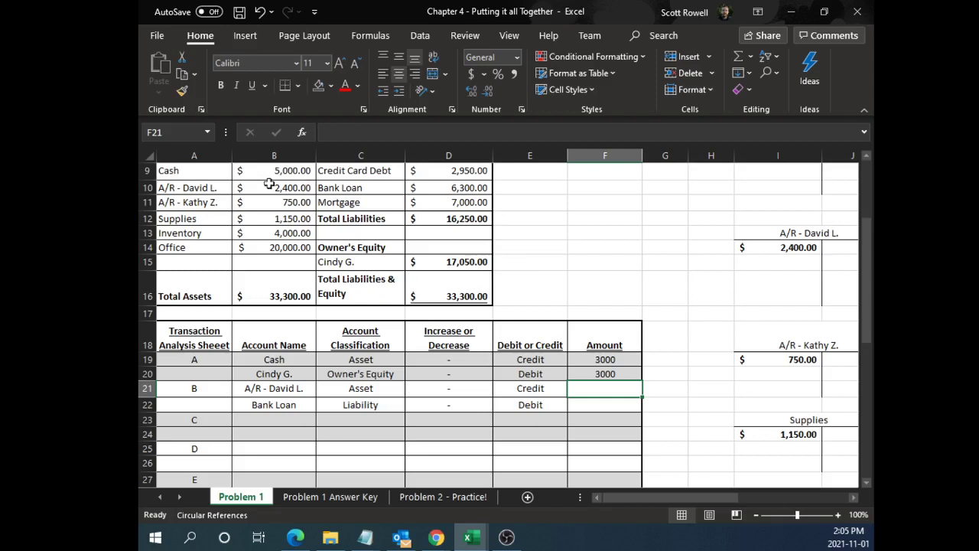
click(218, 187)
drag(218, 187, 293, 189)
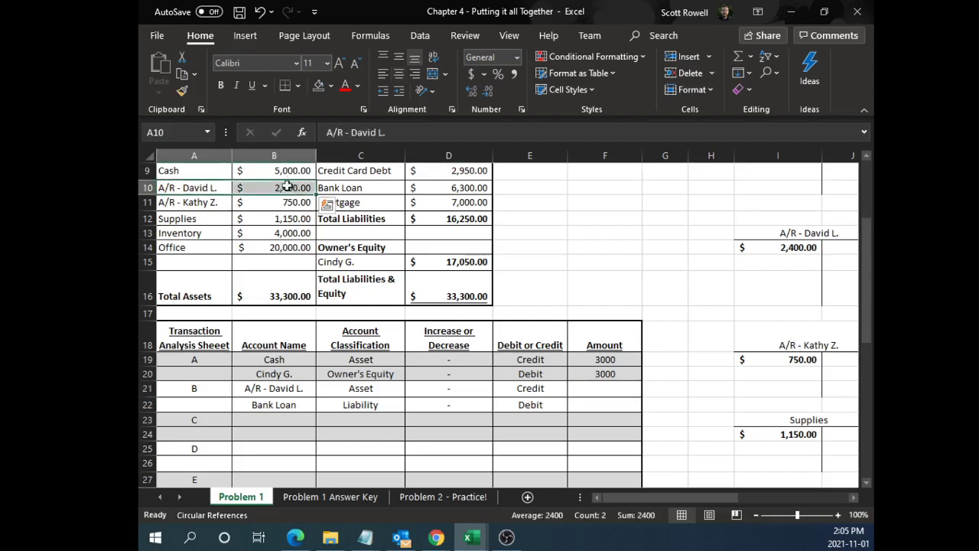
click(612, 402)
click(611, 390)
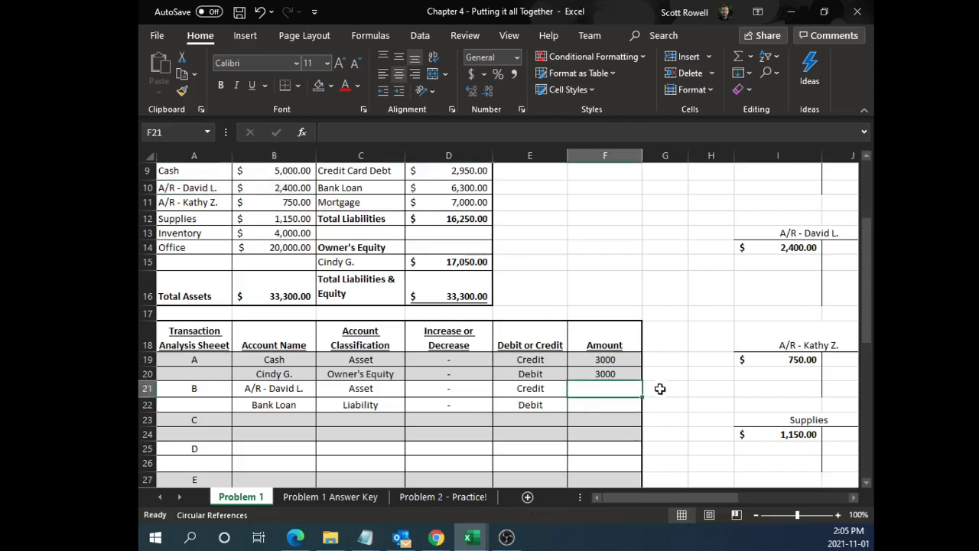
text(2400)
key(Return)
text(2400)
key(Return)
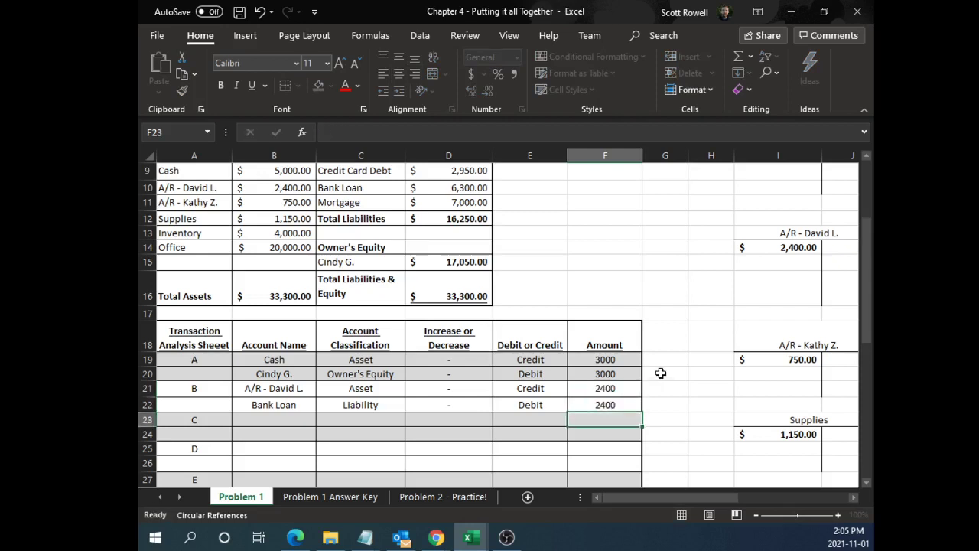
key(Up)
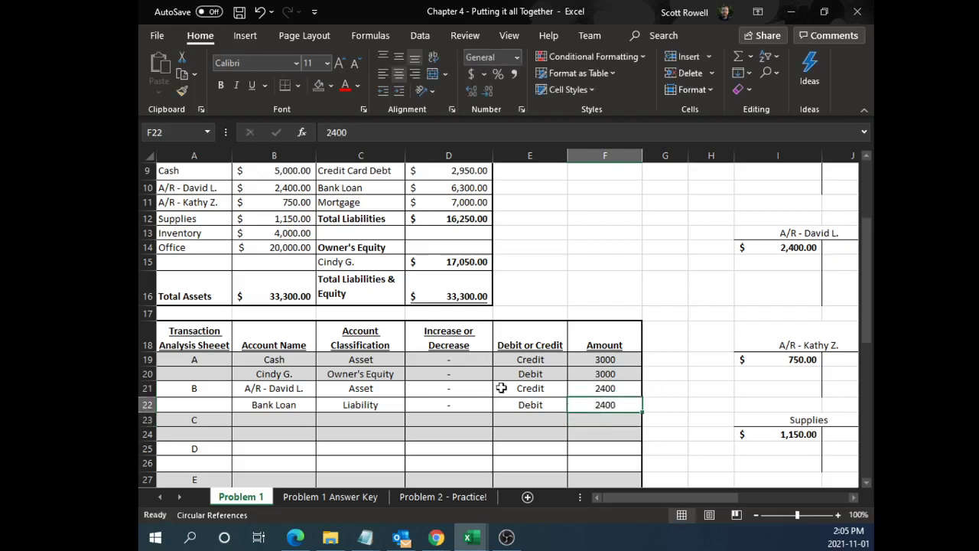
Compare the debit and credit amounts of transactions A and B in rows 19 to 22, and review transaction B's account names
scroll(517, 407, up, 2)
ctrl+scroll(517, 407, up, 3)
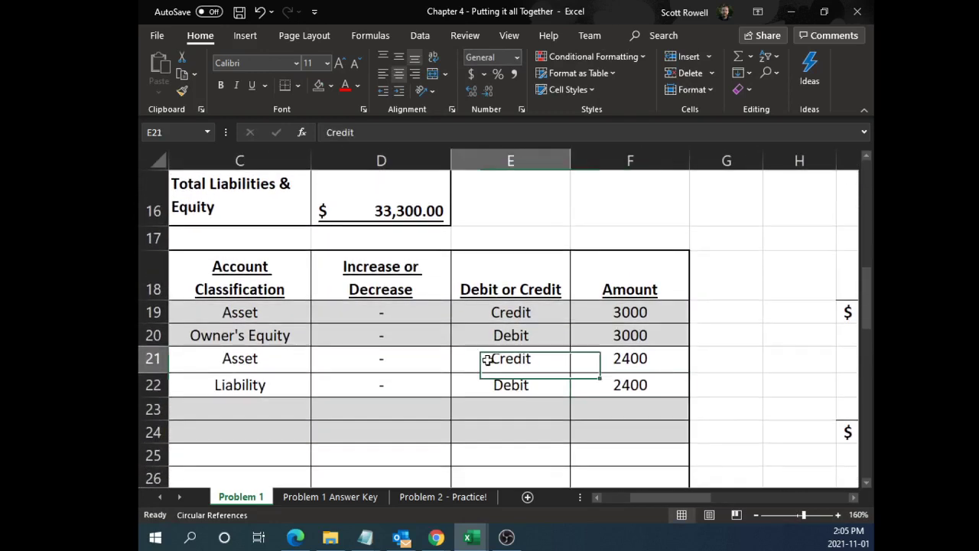
drag(485, 357, 627, 378)
drag(446, 313, 619, 331)
drag(428, 354, 608, 382)
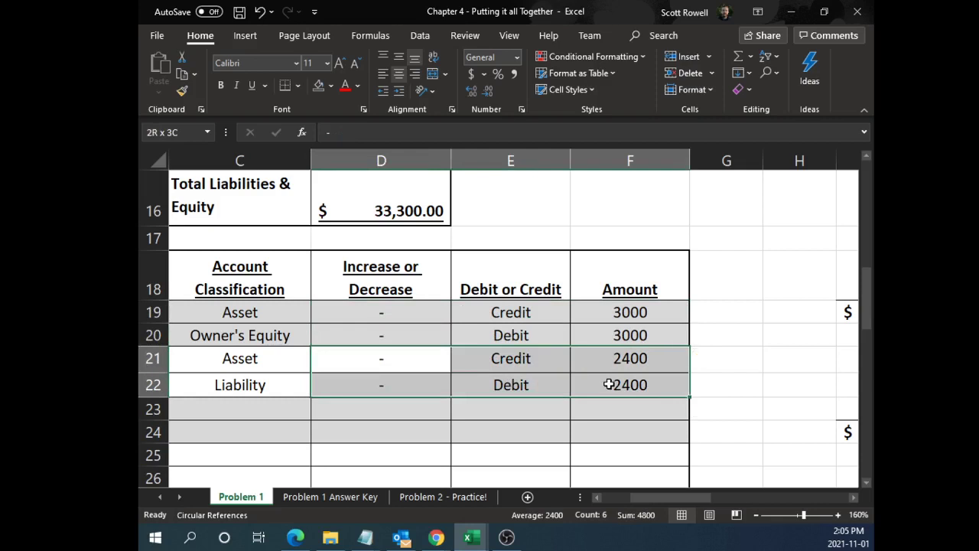
drag(530, 315, 610, 313)
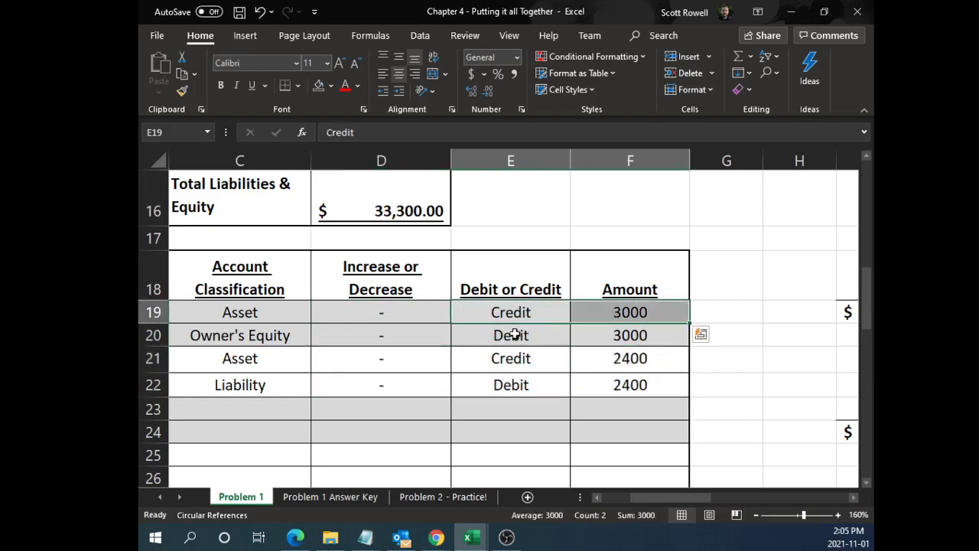
drag(512, 333, 605, 334)
drag(514, 359, 632, 360)
drag(566, 386, 629, 384)
click(607, 384)
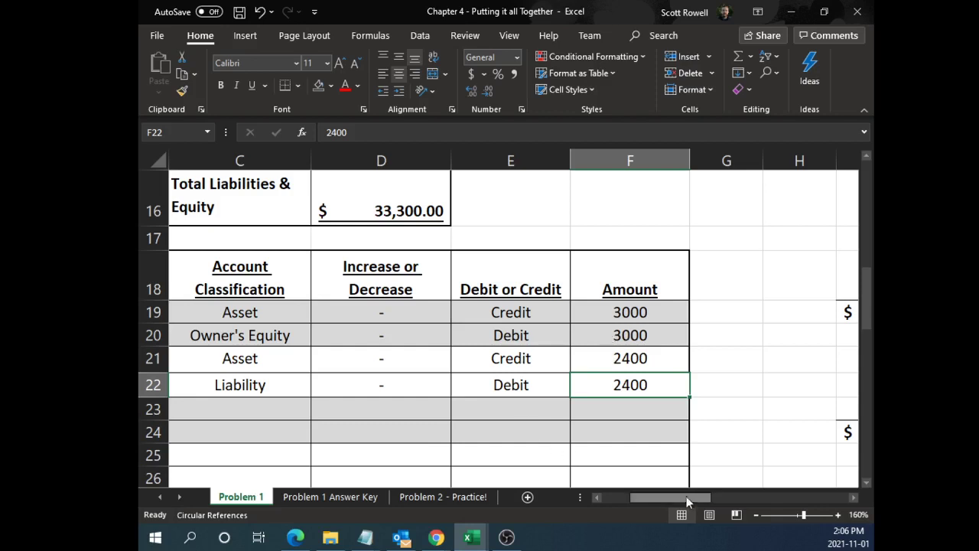
drag(686, 496, 613, 497)
drag(280, 360, 327, 358)
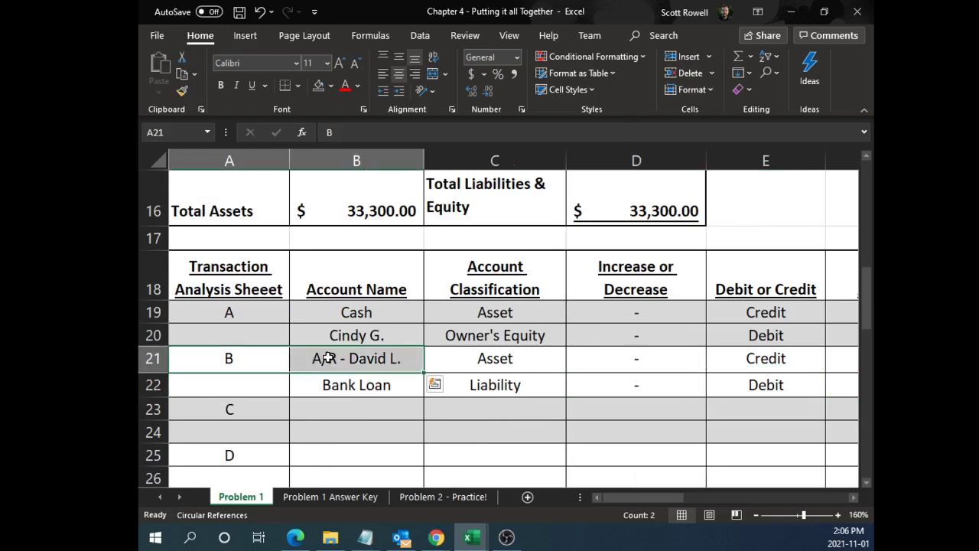
drag(286, 395, 345, 387)
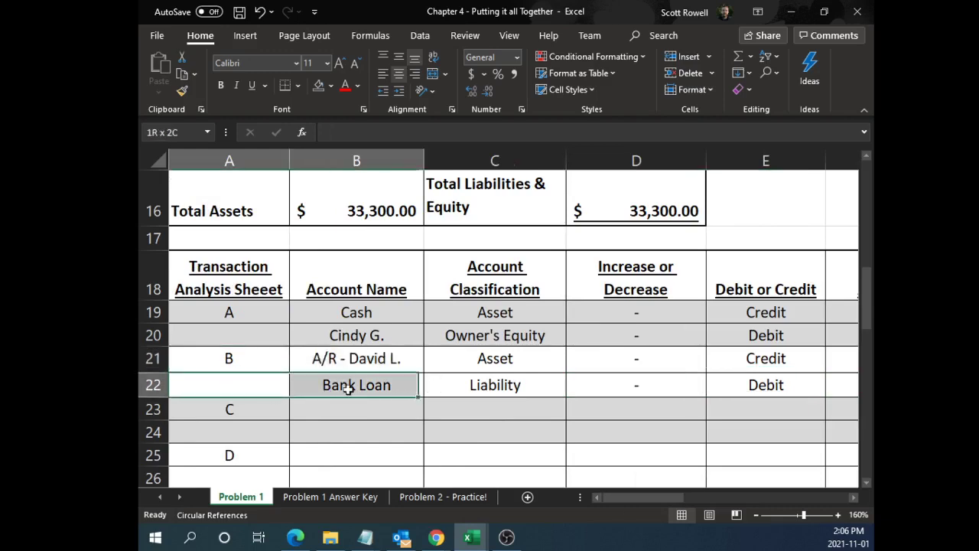
click(579, 391)
Post transaction B's credit of 2400 to the customer's A/R T-account in ledger cell J14
scroll(589, 401, down, 4)
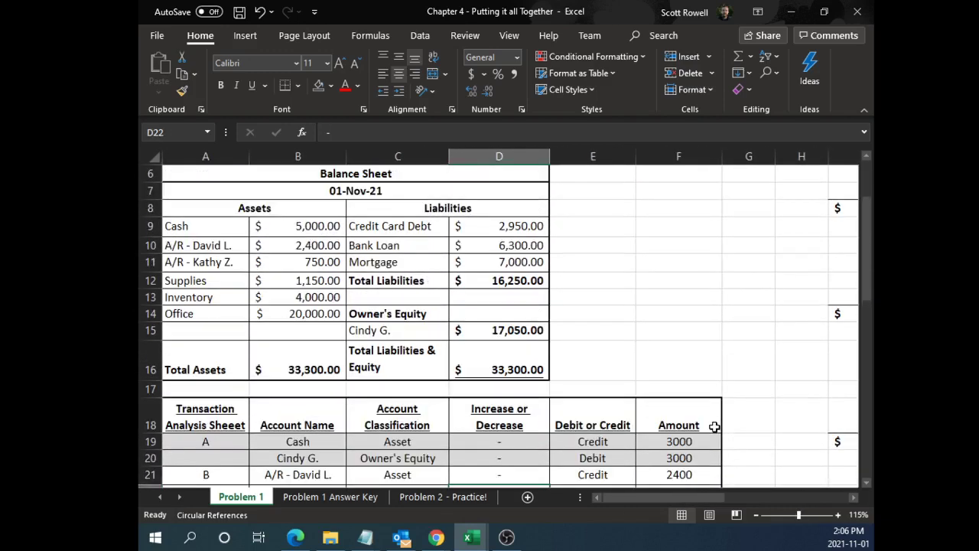
drag(690, 497, 704, 496)
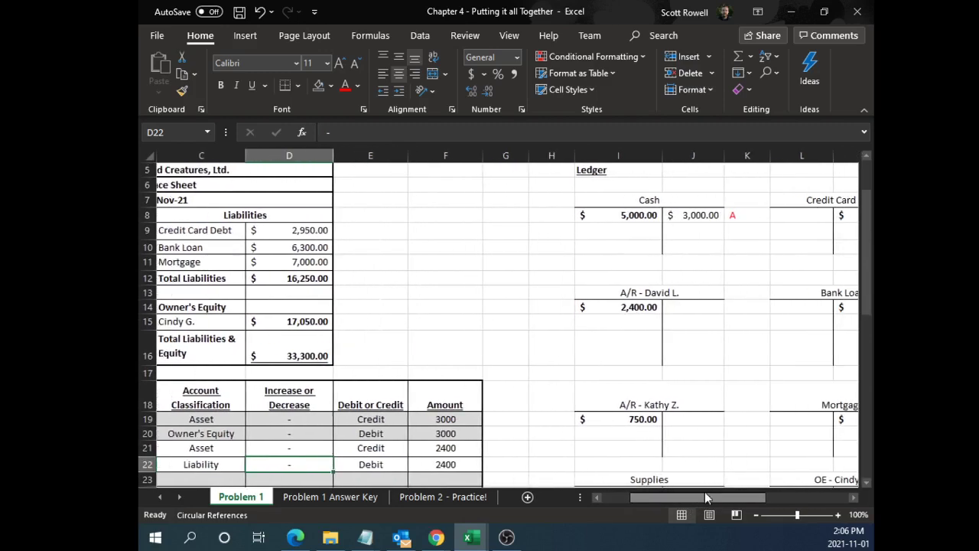
click(629, 293)
scroll(621, 310, down, 1)
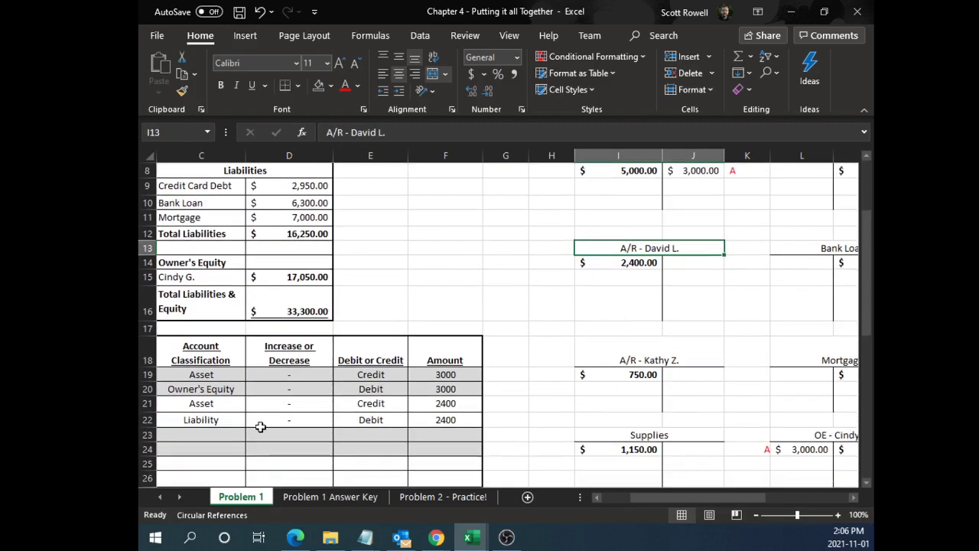
drag(214, 406, 447, 404)
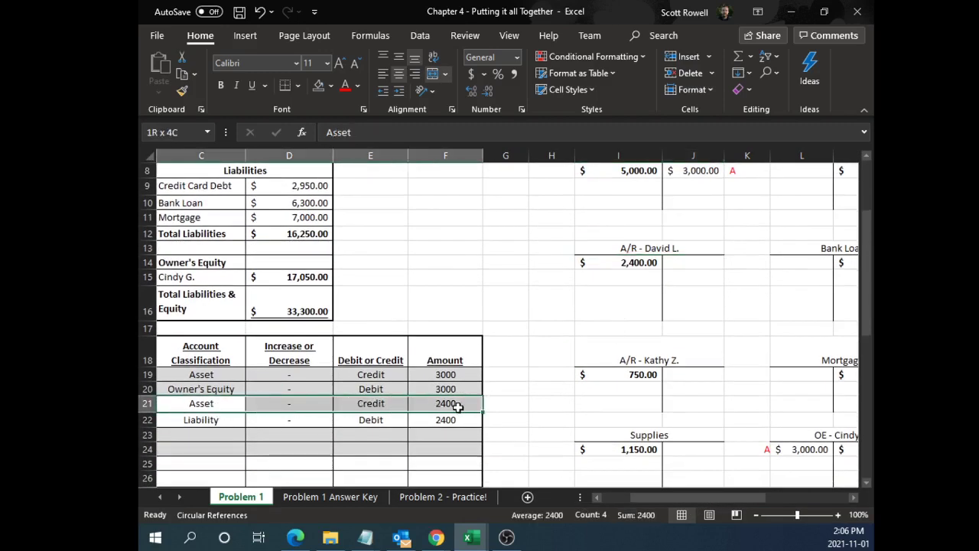
click(701, 262)
text(2400)
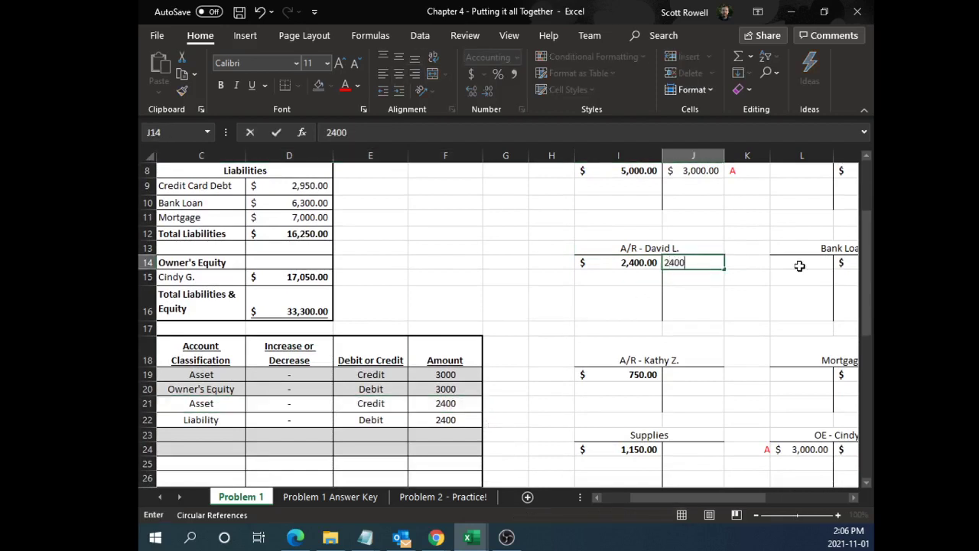
key(Return)
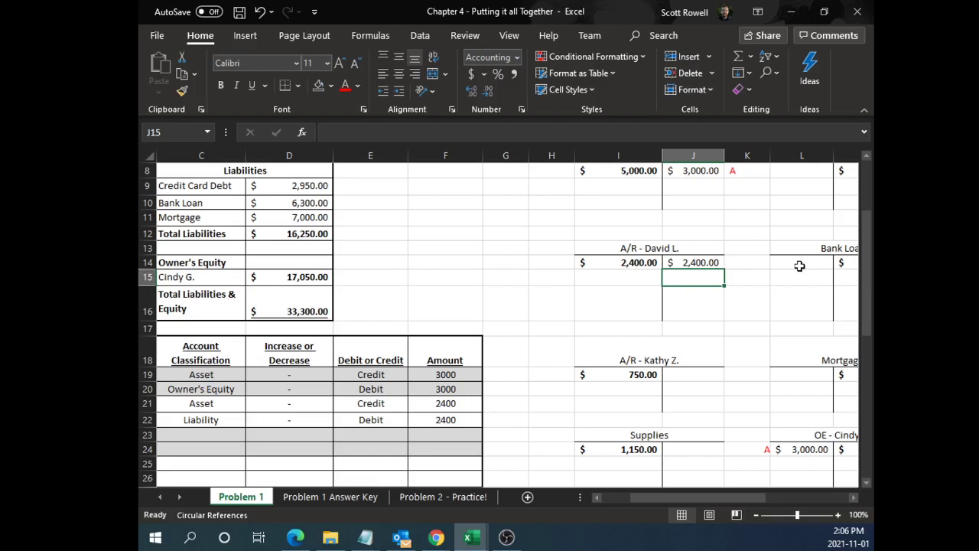
Post transaction B's debit of 2400 to the Bank Loan T-account in ledger cell L14
drag(202, 420, 451, 420)
drag(719, 502, 738, 507)
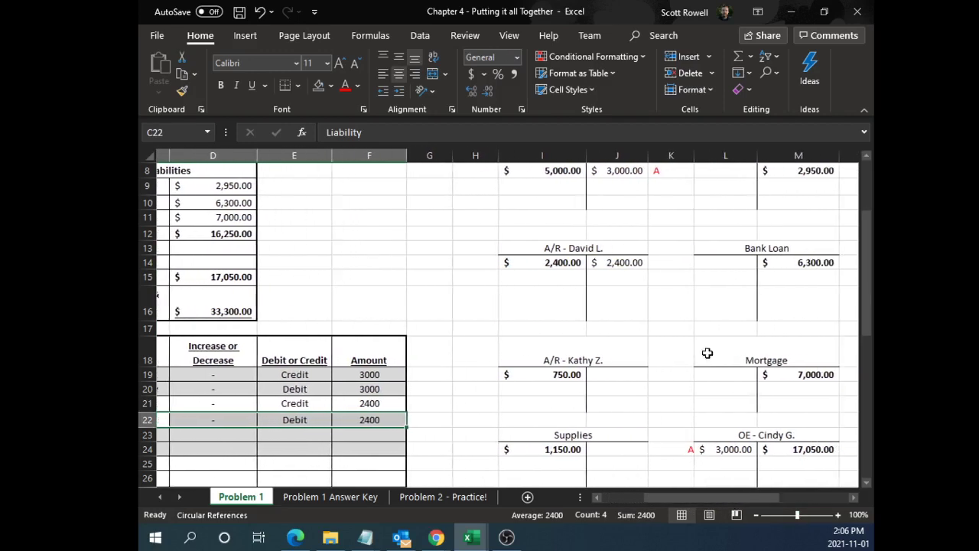
click(737, 258)
drag(230, 419, 357, 419)
click(705, 260)
text(2400)
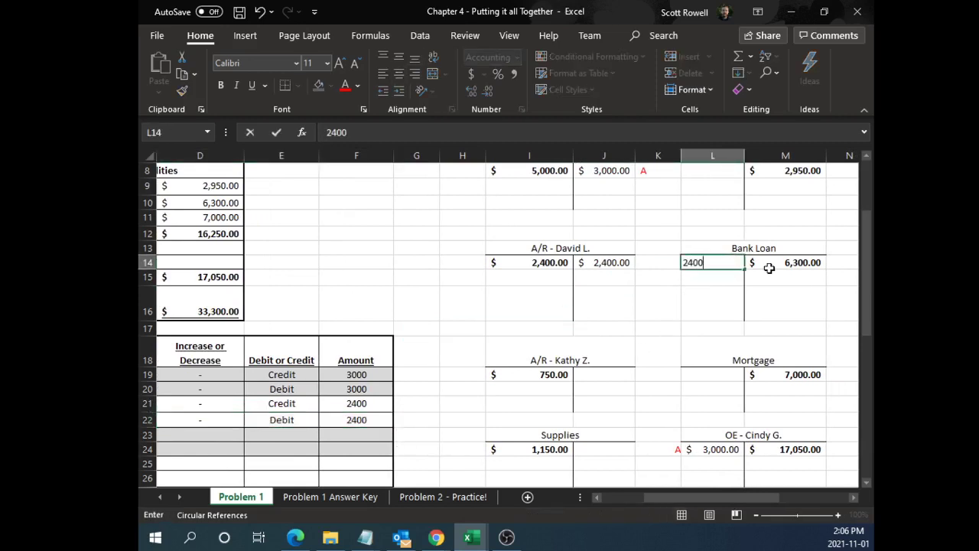
key(Return)
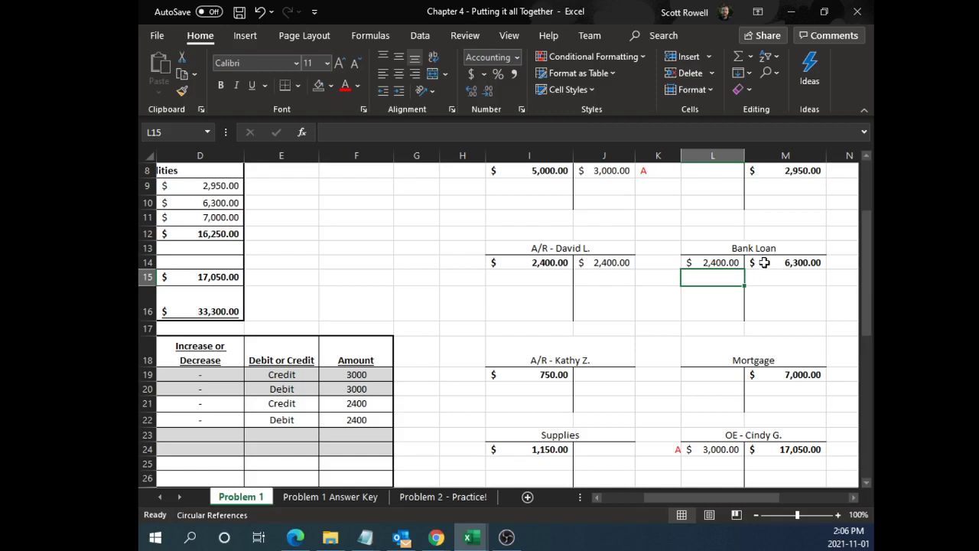
click(532, 244)
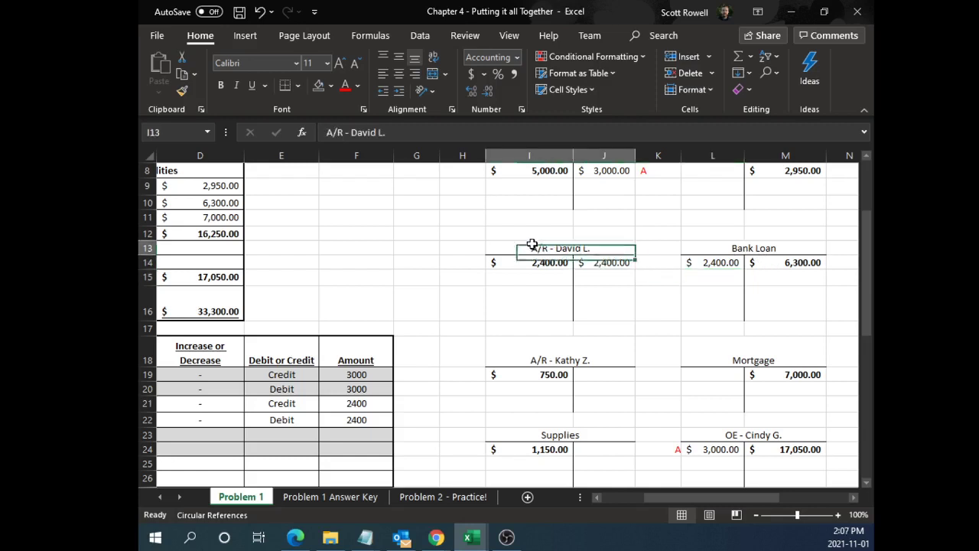
Label transaction B's postings in K14 with a B beside the customer's A/R T-account and a B beside the Bank Loan T-account
drag(531, 244, 557, 306)
drag(709, 247, 718, 307)
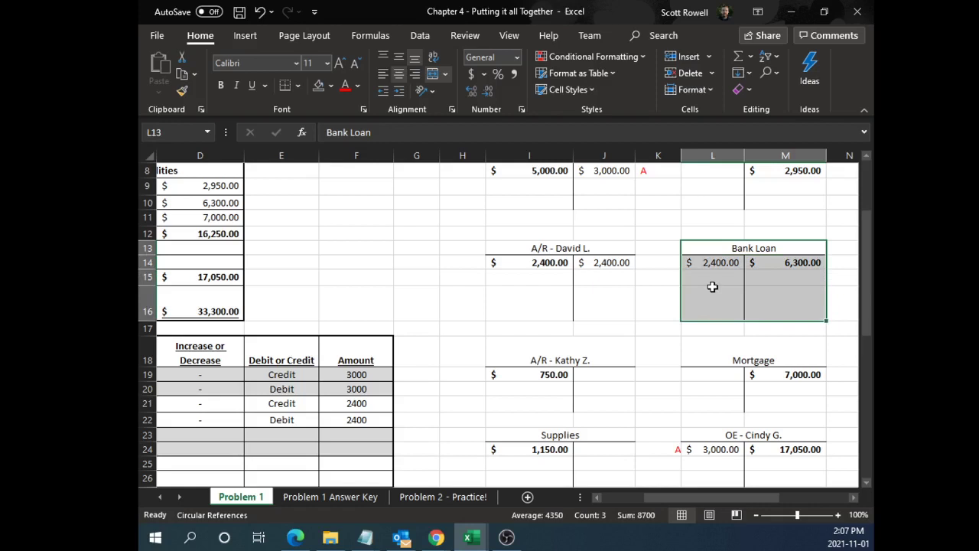
click(648, 262)
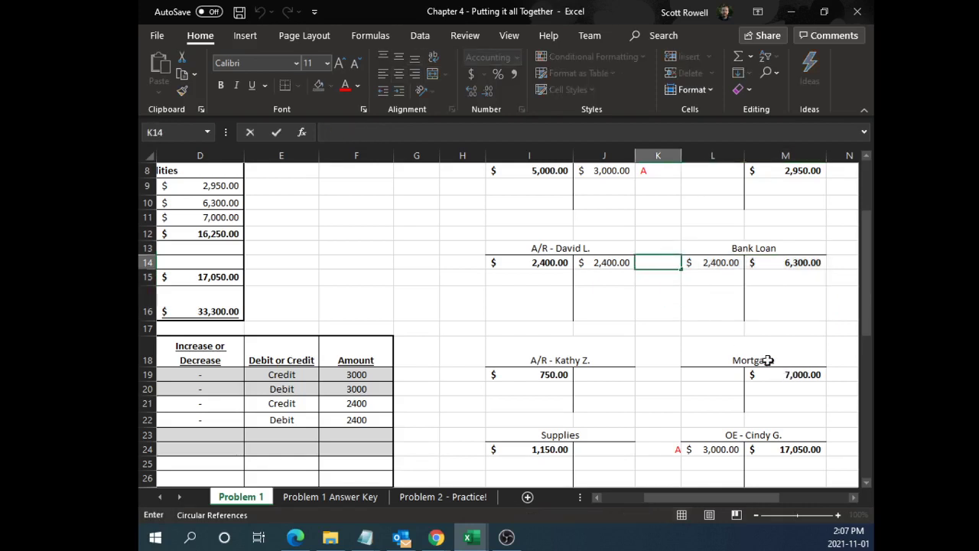
text(B          B)
key(Return)
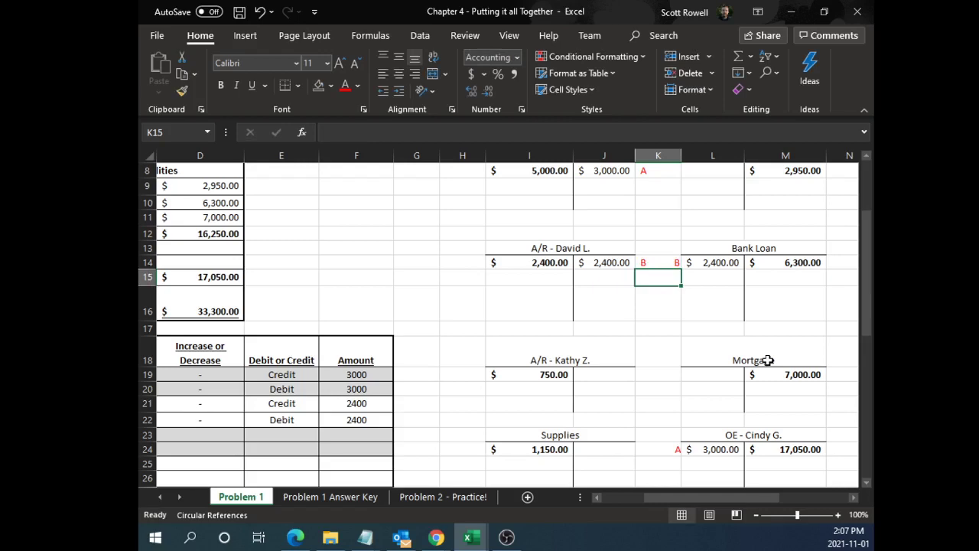
Review transaction B's postings in the customer's A/R and Bank Loan T-accounts, and adjust the spacing between the two B labels in K14
ctrl+scroll(665, 271, up, 4)
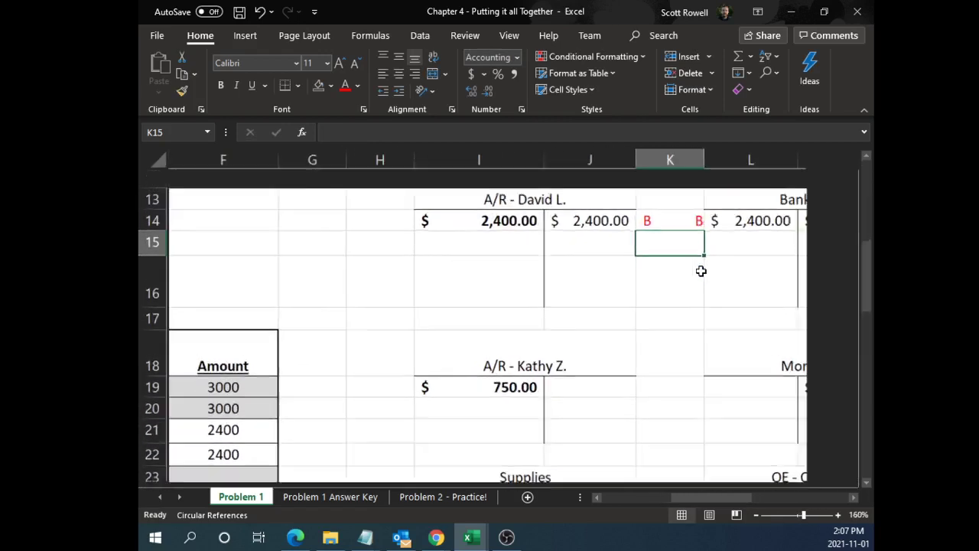
drag(558, 211, 616, 205)
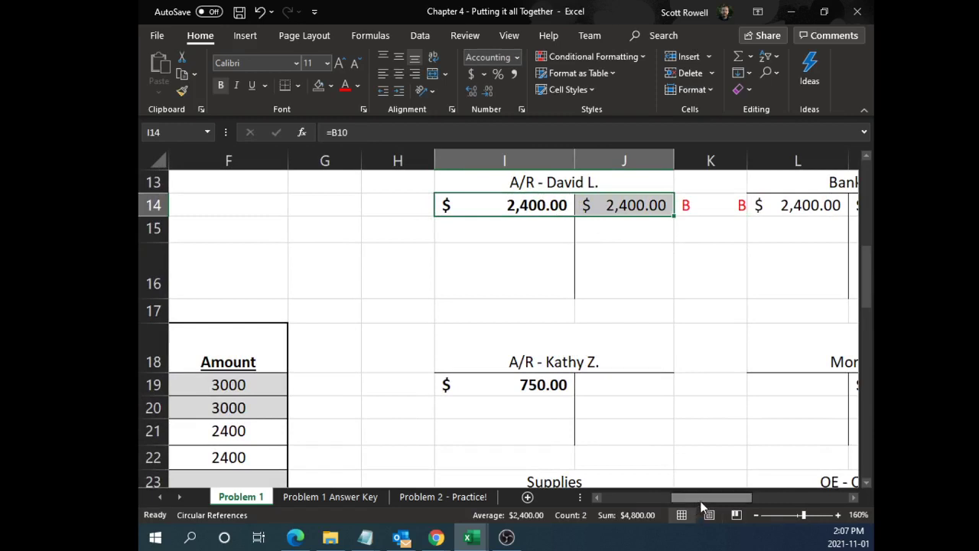
drag(702, 499, 718, 498)
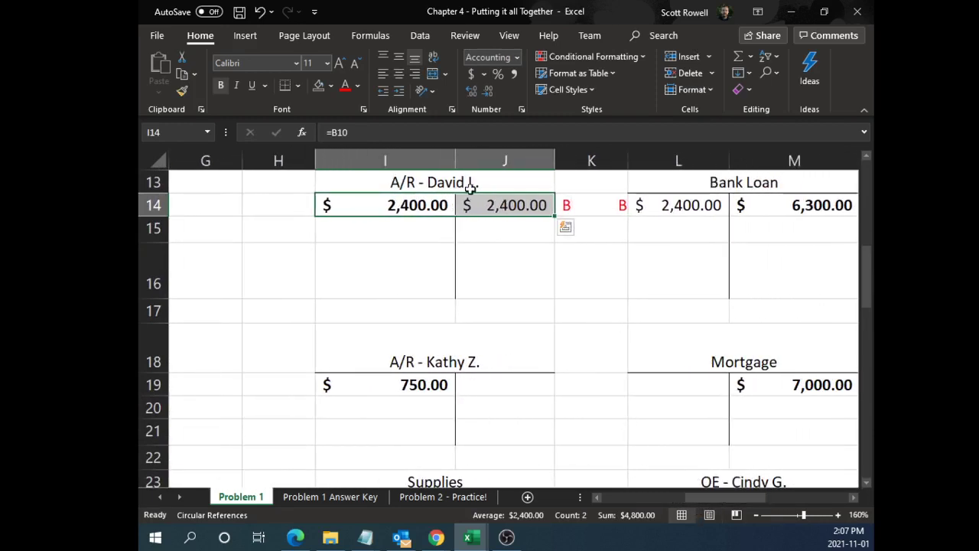
drag(800, 215, 677, 204)
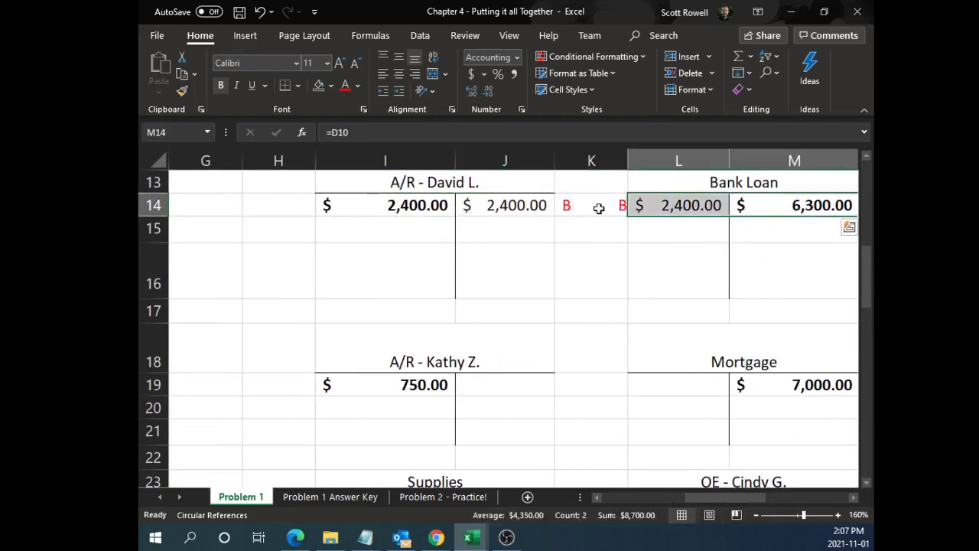
double_click(613, 205)
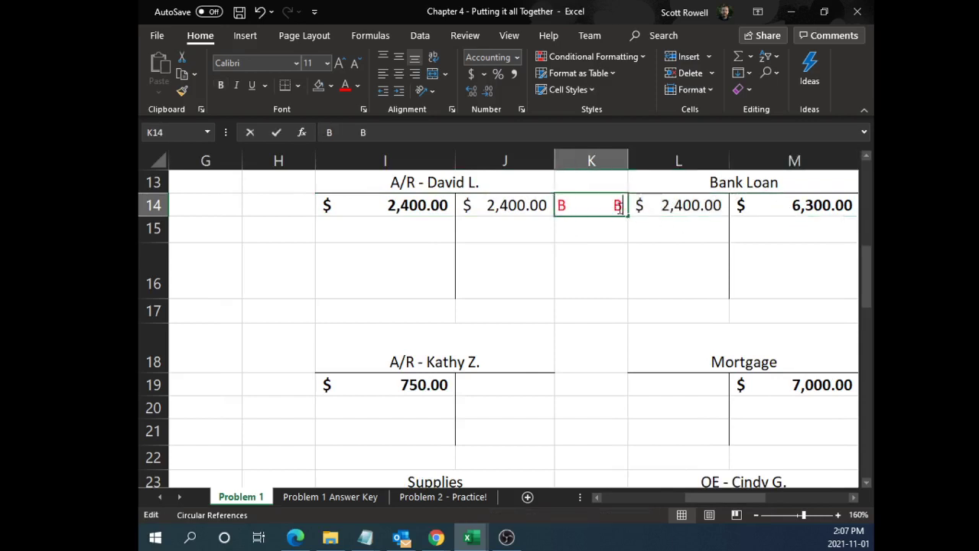
key(Tab)
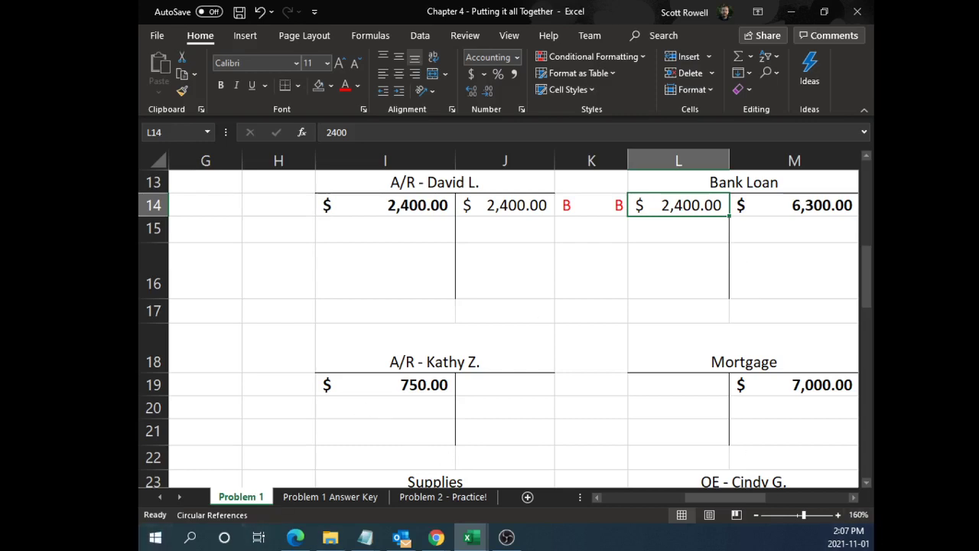
Read transaction C's description in row 41 to identify the accounts involved and the amount
click(506, 537)
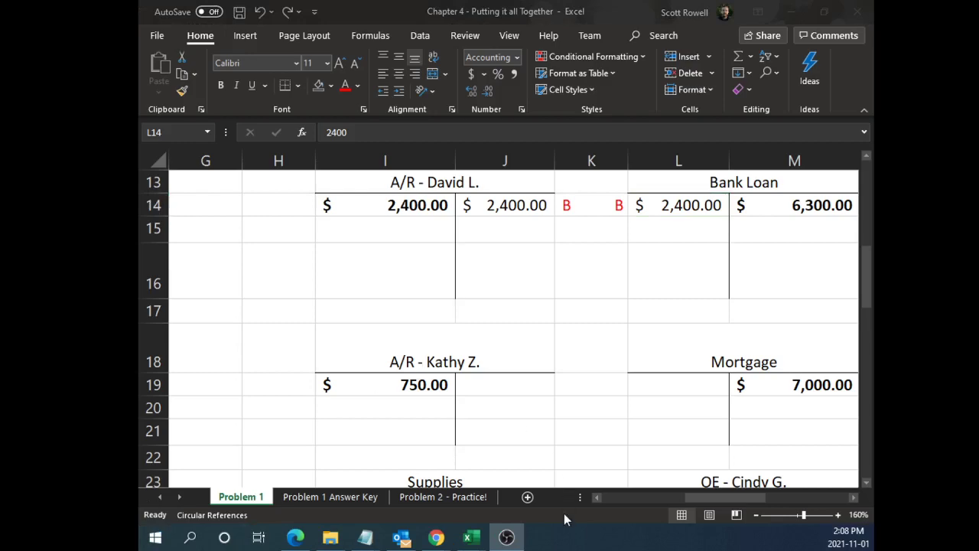
drag(709, 498, 627, 498)
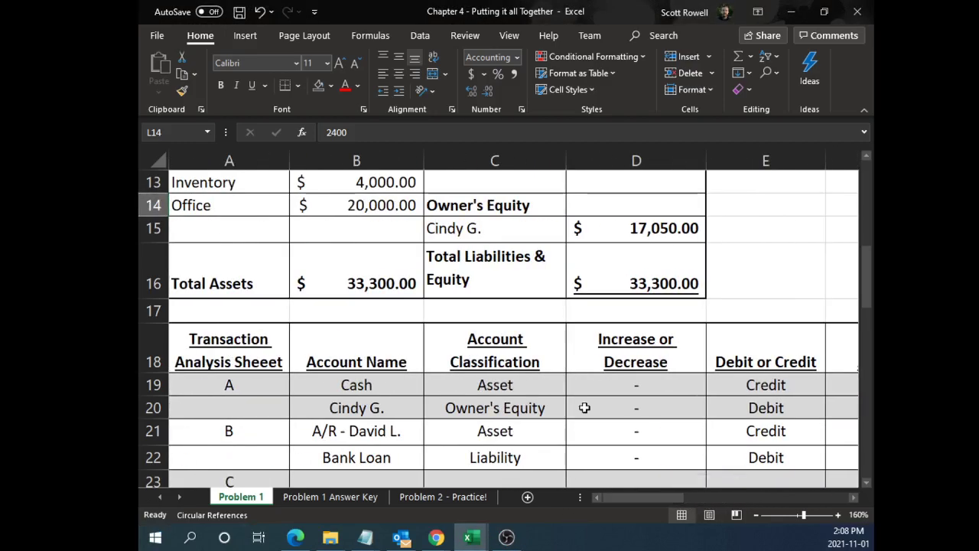
scroll(585, 408, down, 2)
scroll(575, 405, down, 1)
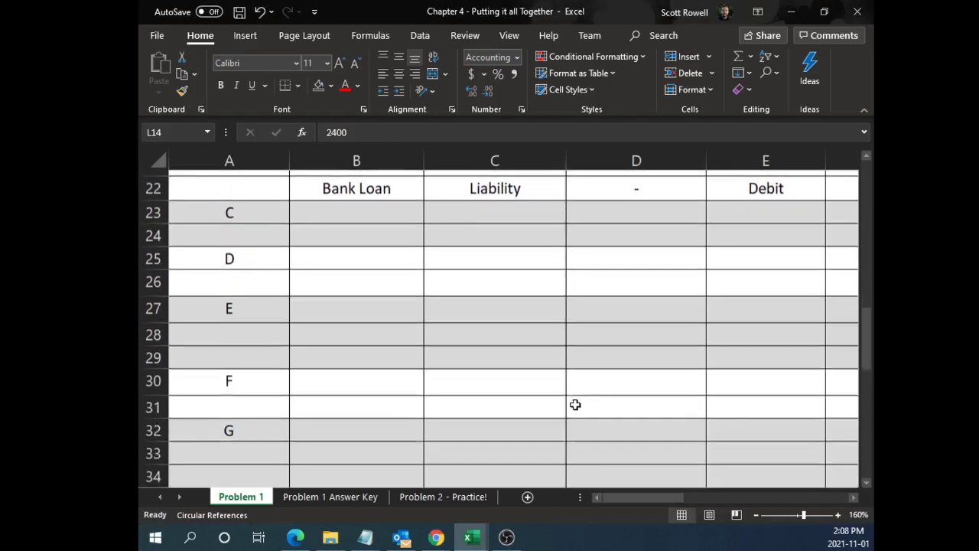
scroll(575, 405, down, 3)
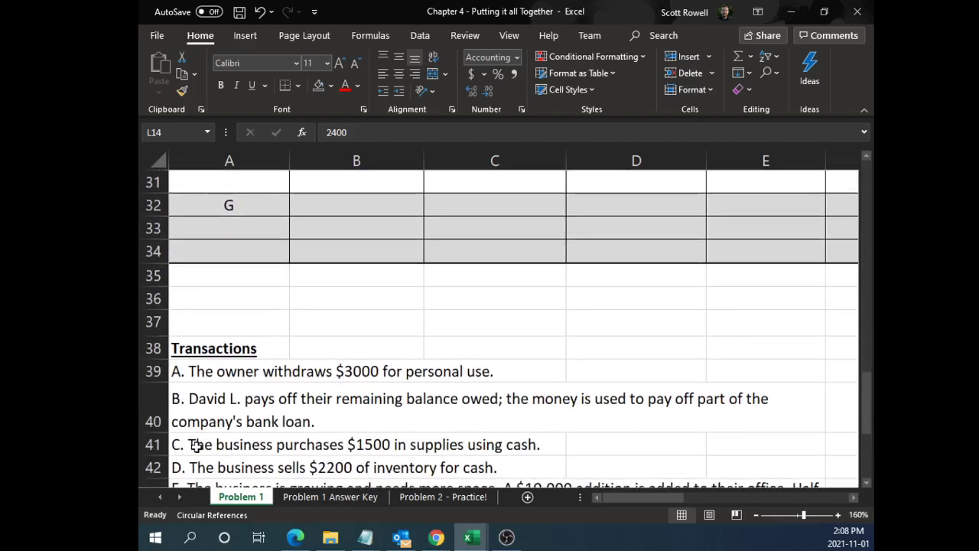
drag(196, 446, 536, 442)
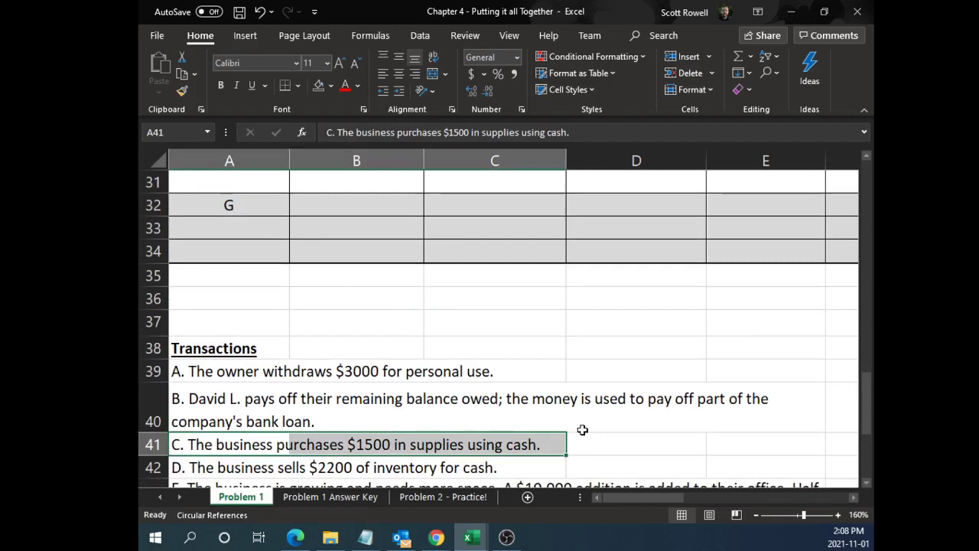
click(300, 441)
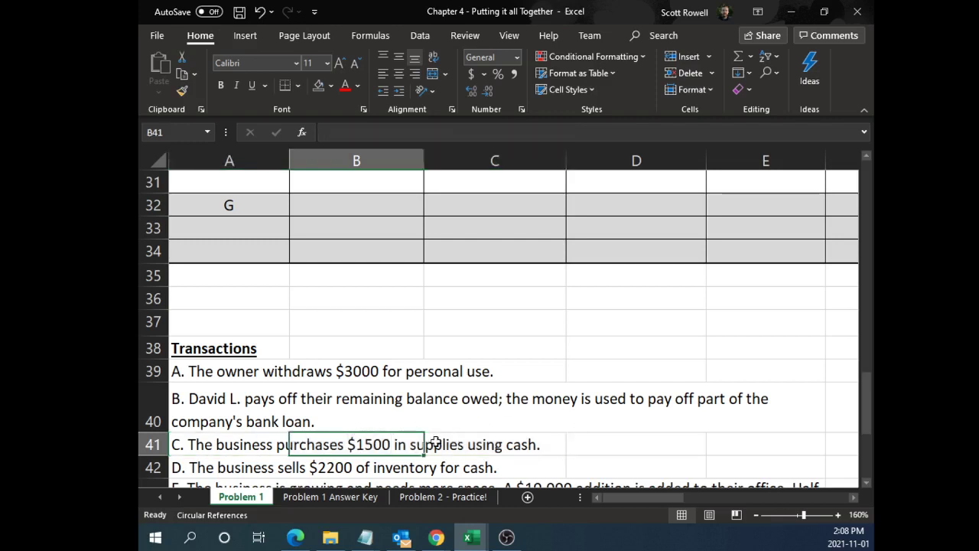
click(552, 445)
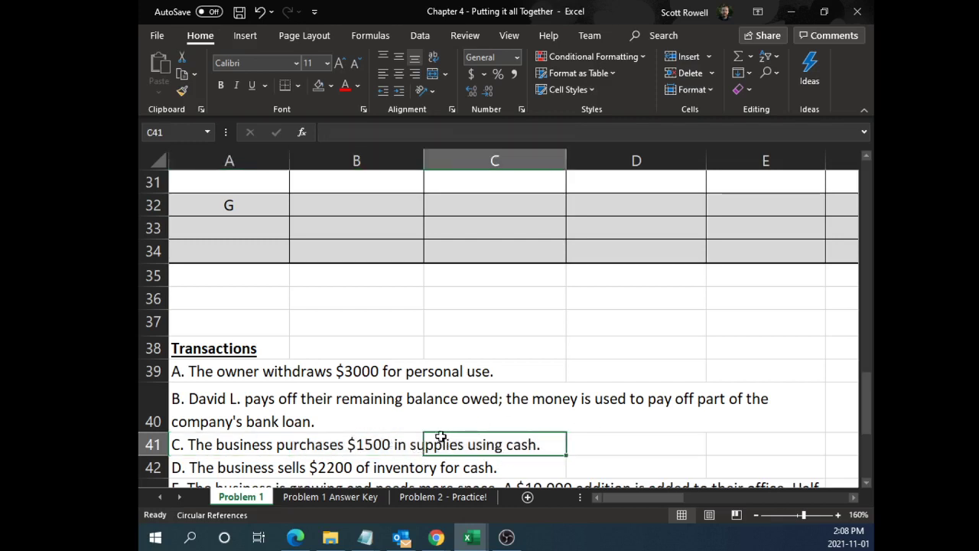
Enter Cash in B23 and Supplies in B24 as transaction C's account names
scroll(429, 429, up, 4)
click(372, 281)
text(Cash)
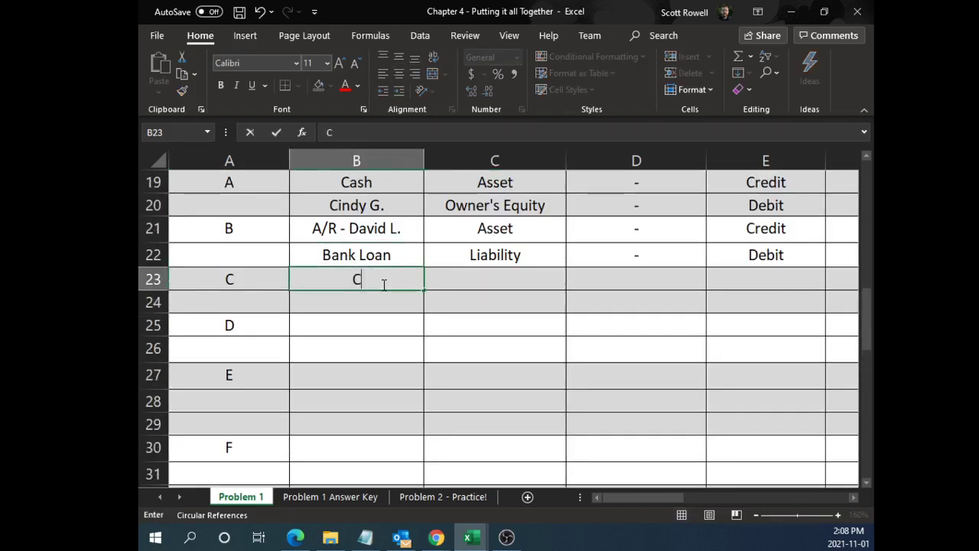
key(Return)
text(Supplies)
key(Return)
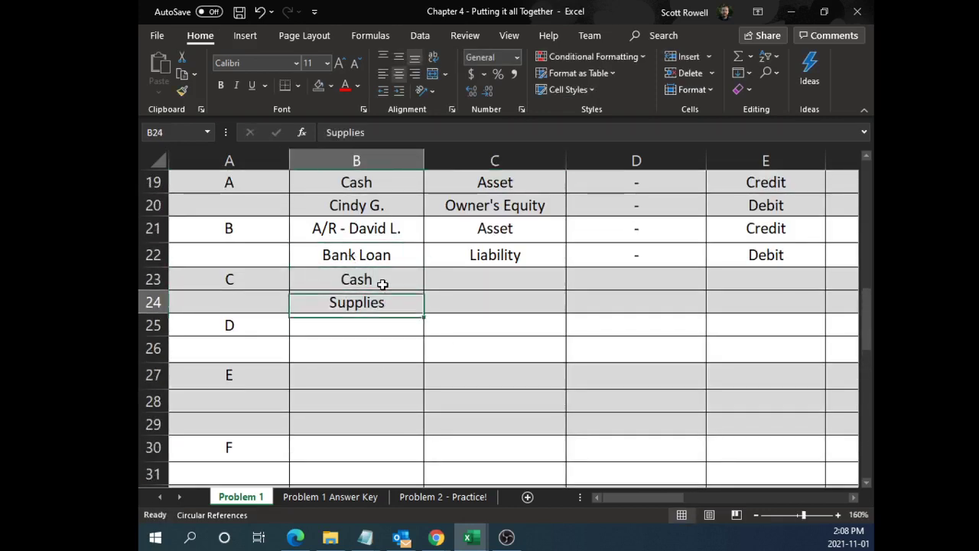
Classify both of transaction C's accounts as Asset in C23 and C24
click(383, 284)
key(Right)
text(Asset)
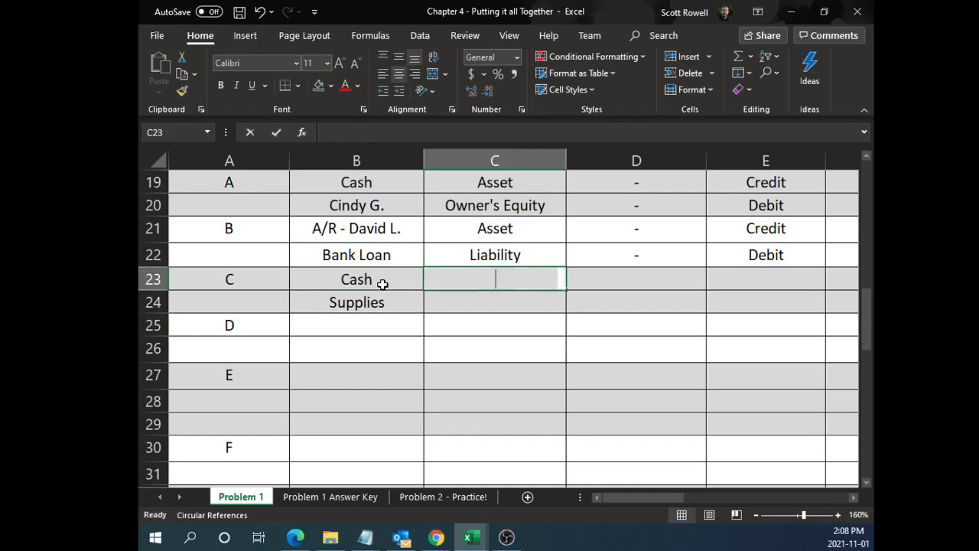
key(Return)
text(Asset)
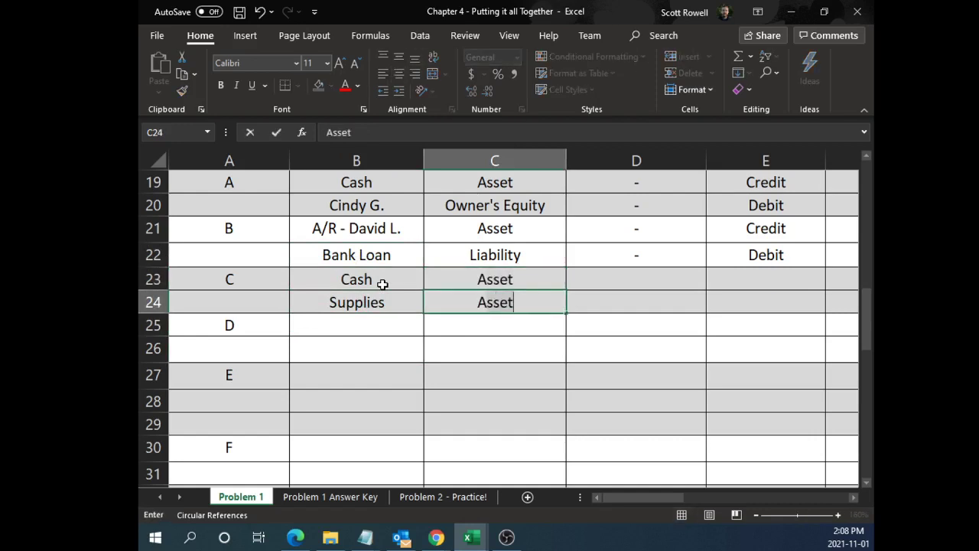
key(Return)
key(Up)
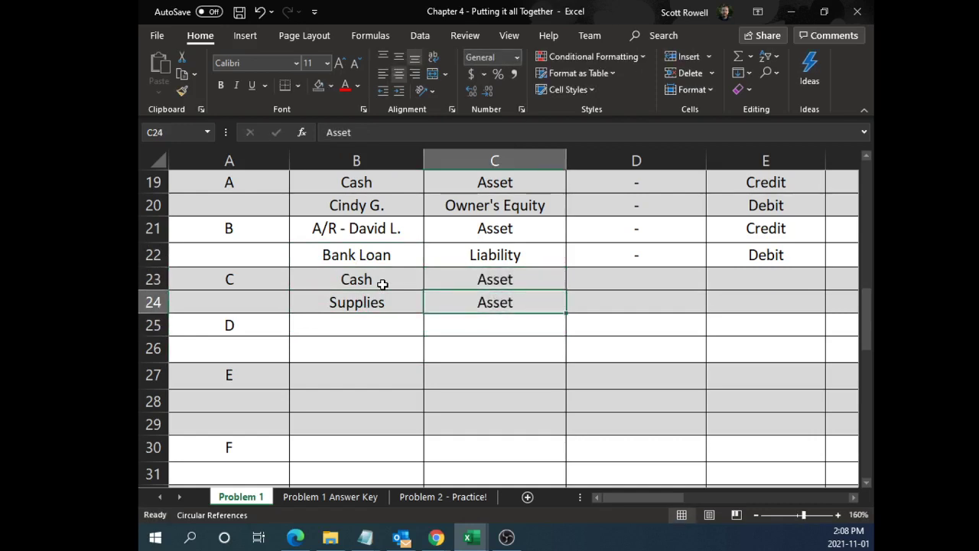
Review transaction C's account names and classifications in rows 23 and 24, and examine its empty Increase or Decrease cells
drag(384, 283, 499, 303)
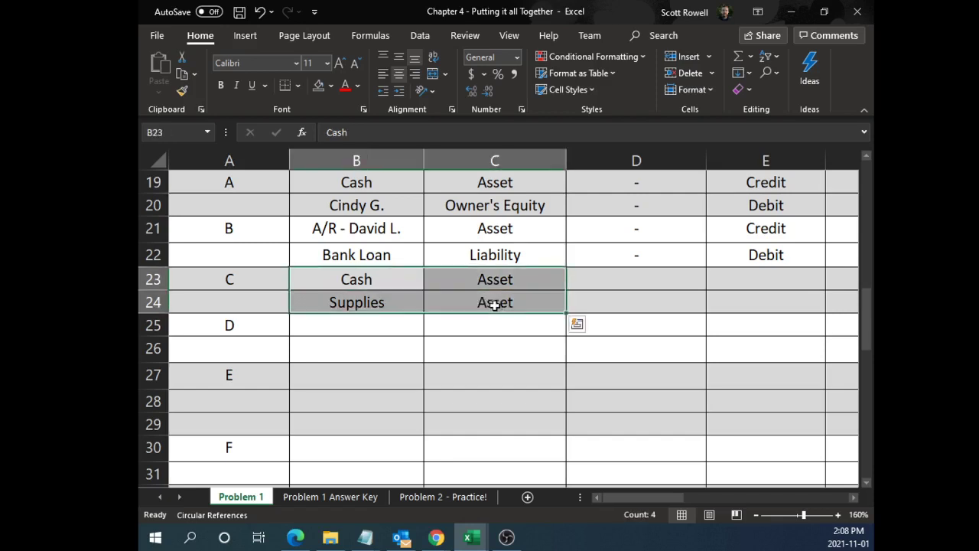
scroll(596, 290, up, 1)
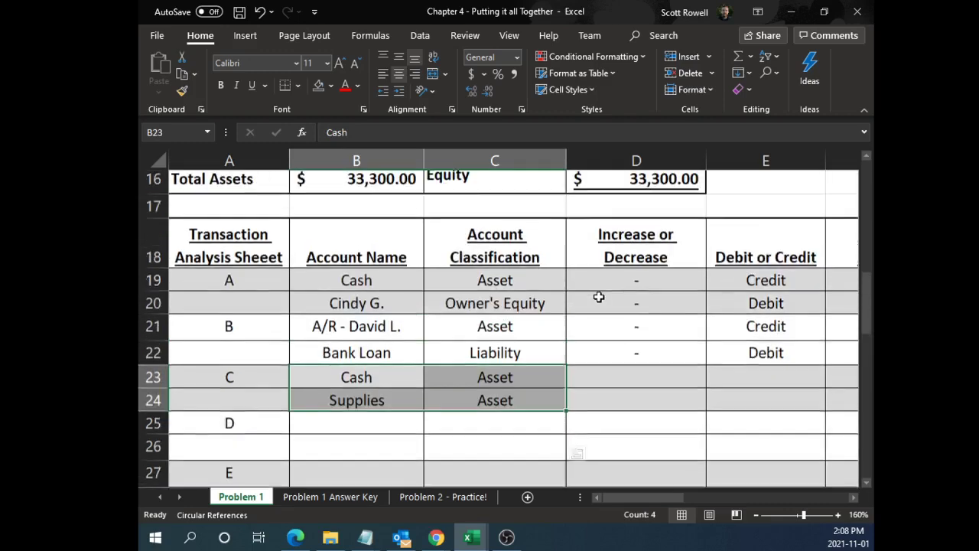
scroll(608, 287, down, 1)
click(610, 282)
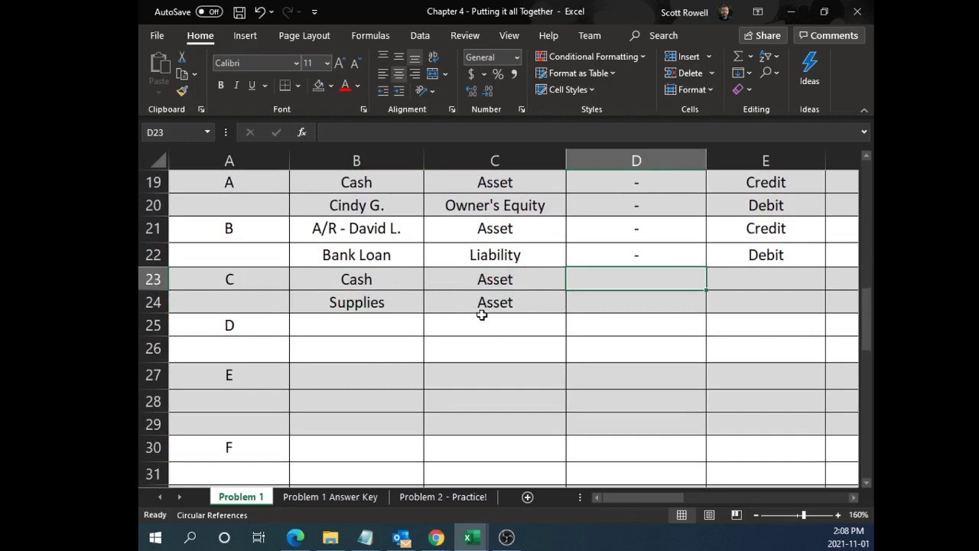
scroll(480, 316, down, 2)
scroll(482, 315, down, 2)
scroll(480, 314, up, 4)
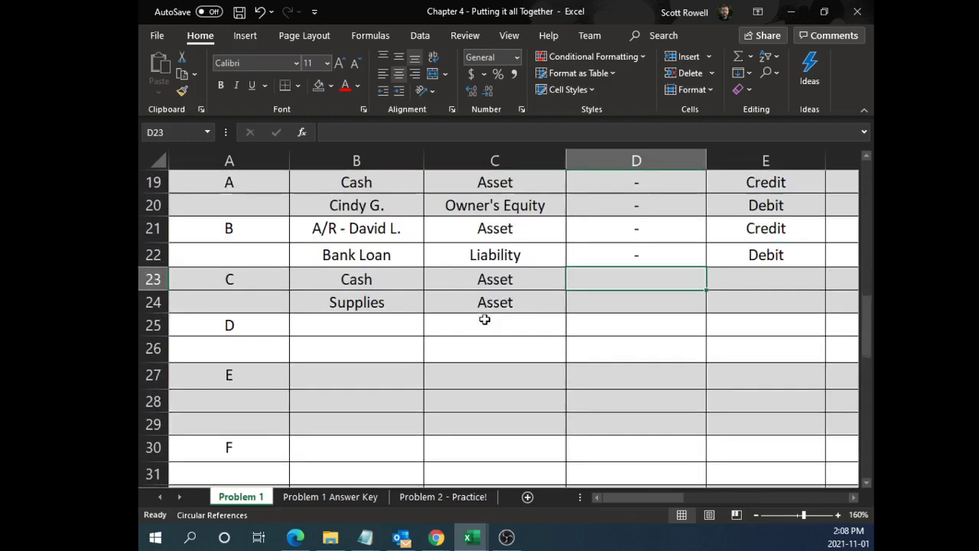
drag(481, 259, 495, 301)
click(498, 295)
drag(416, 276, 492, 301)
click(621, 279)
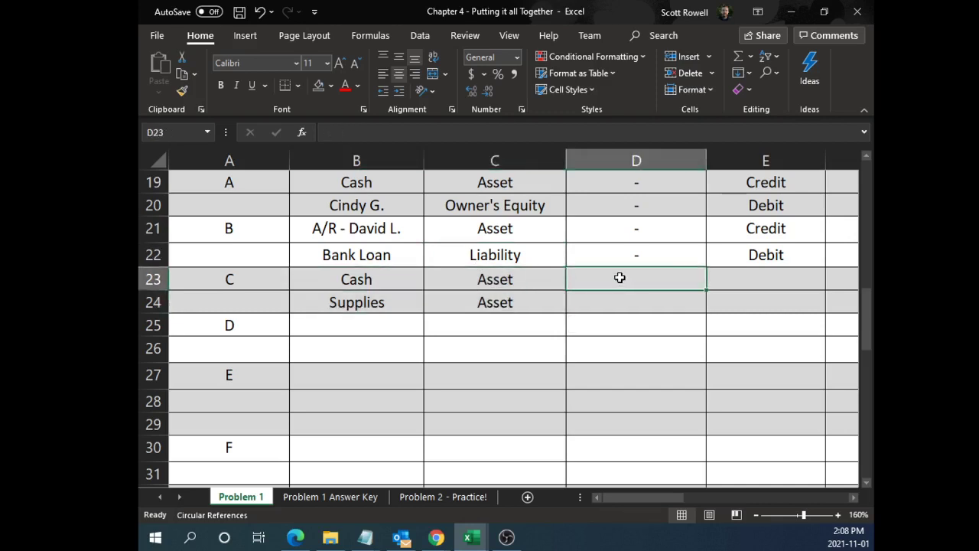
click(654, 301)
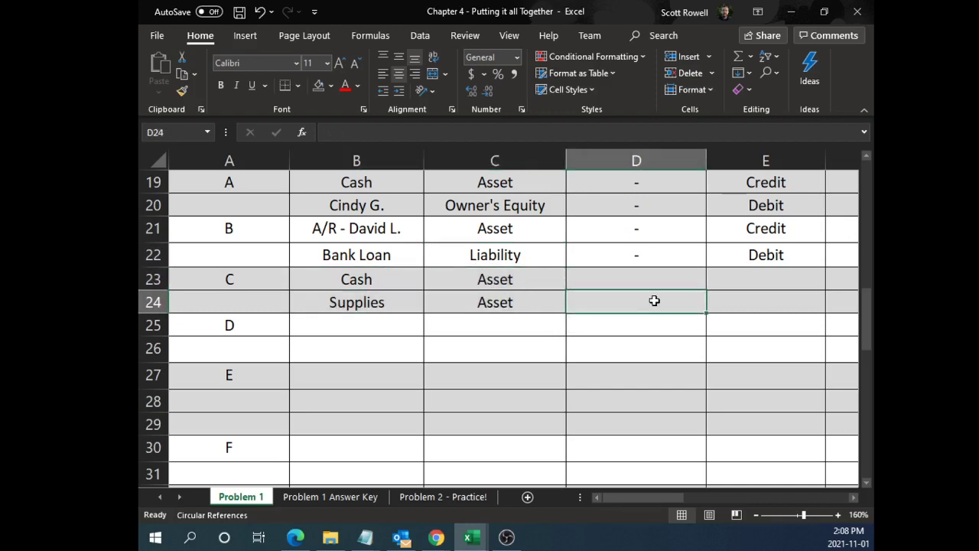
Recheck transaction C's description, and mark Cash as a decrease (-) in D23 and Supplies as an increase (+) in D24
scroll(647, 304, down, 4)
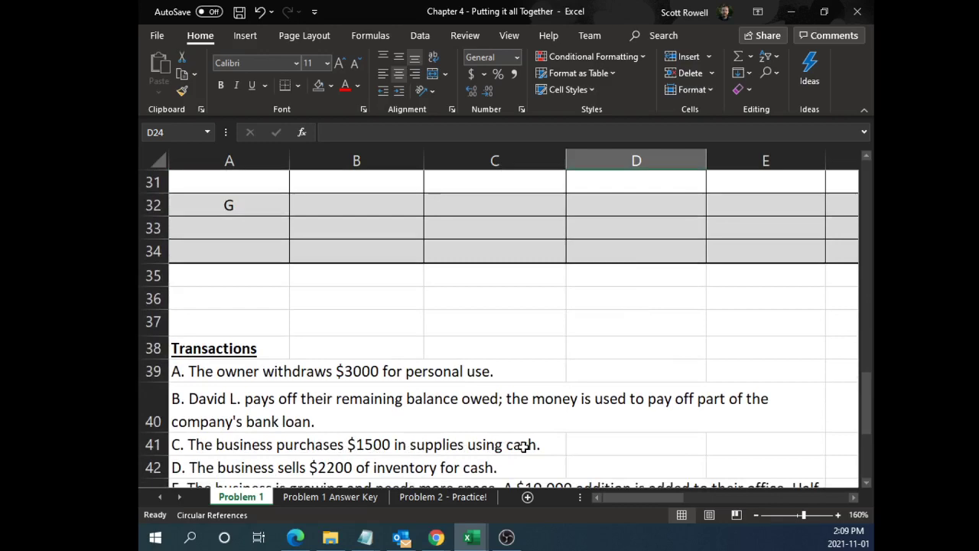
scroll(532, 435, up, 4)
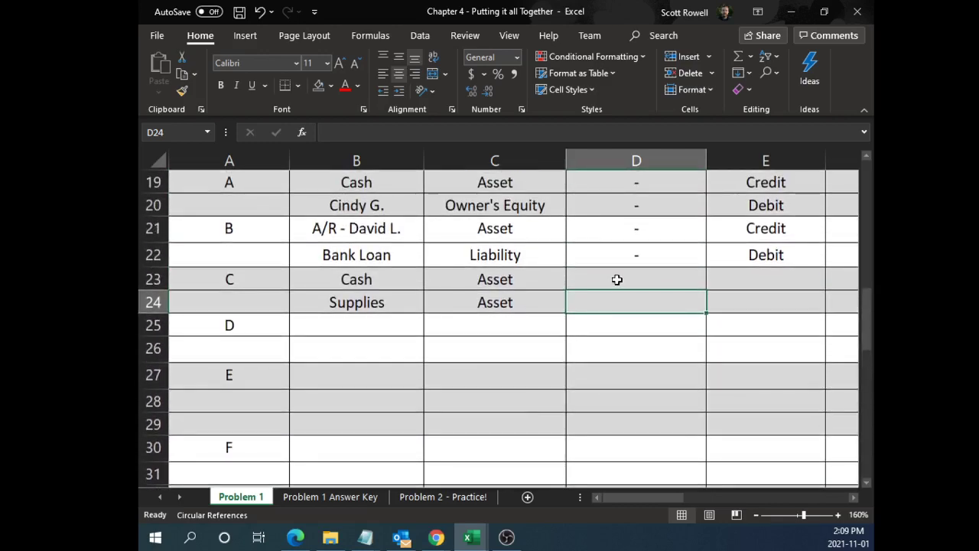
click(616, 280)
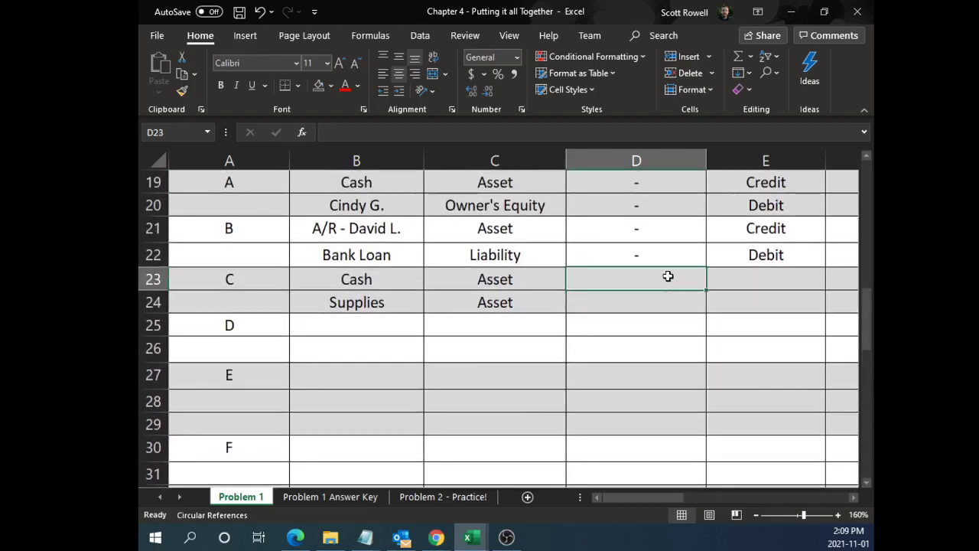
text(-)
key(Return)
text(+)
key(Return)
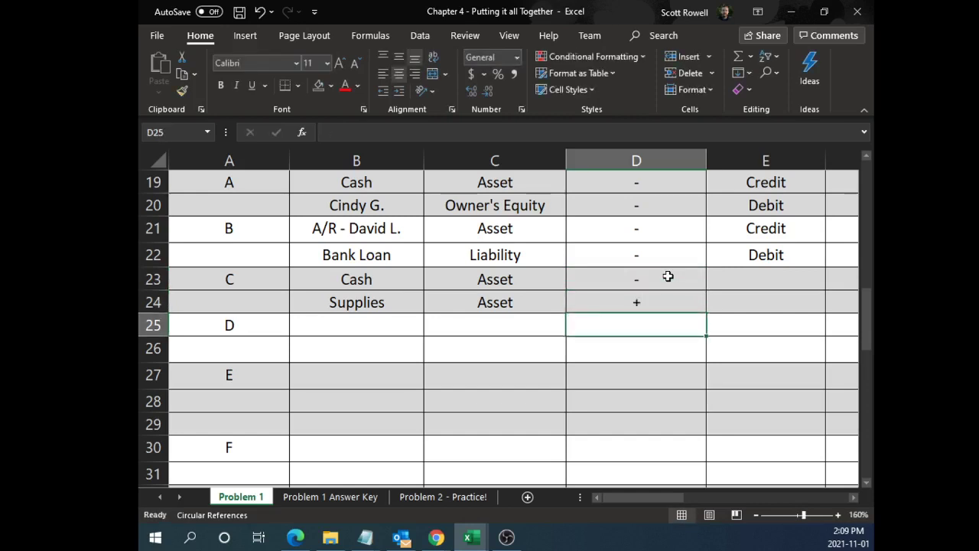
Enter Credit for Cash in E23 and Debit for Supplies in E24
drag(612, 277, 536, 277)
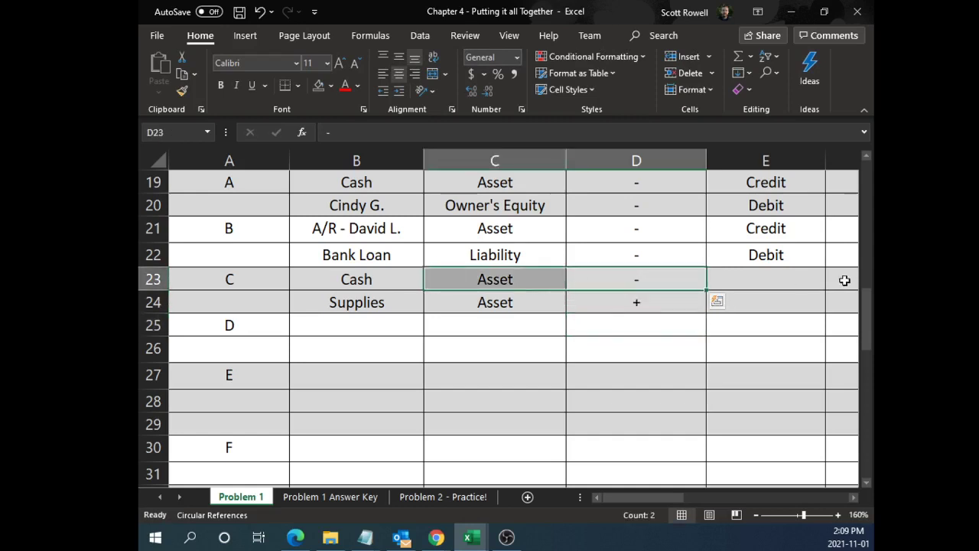
click(782, 284)
text(Credit)
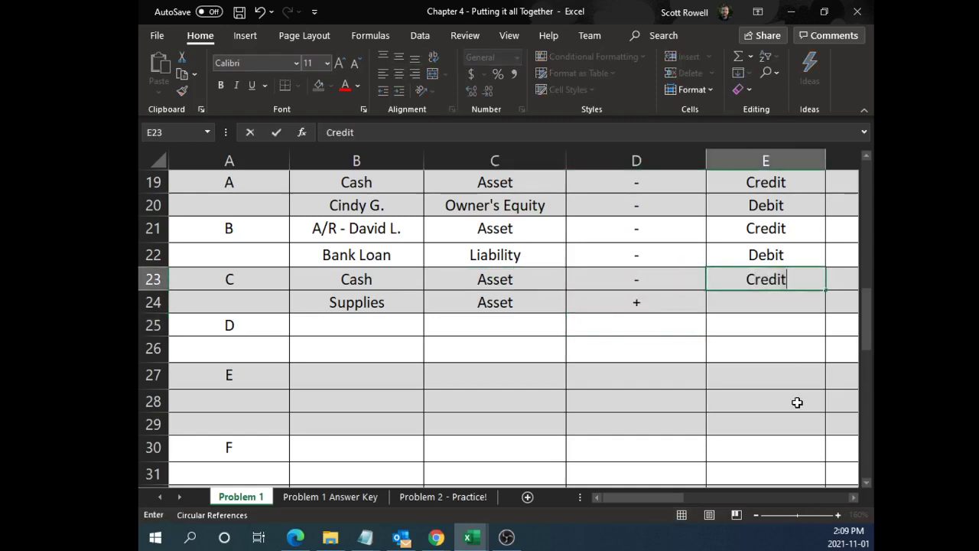
key(Return)
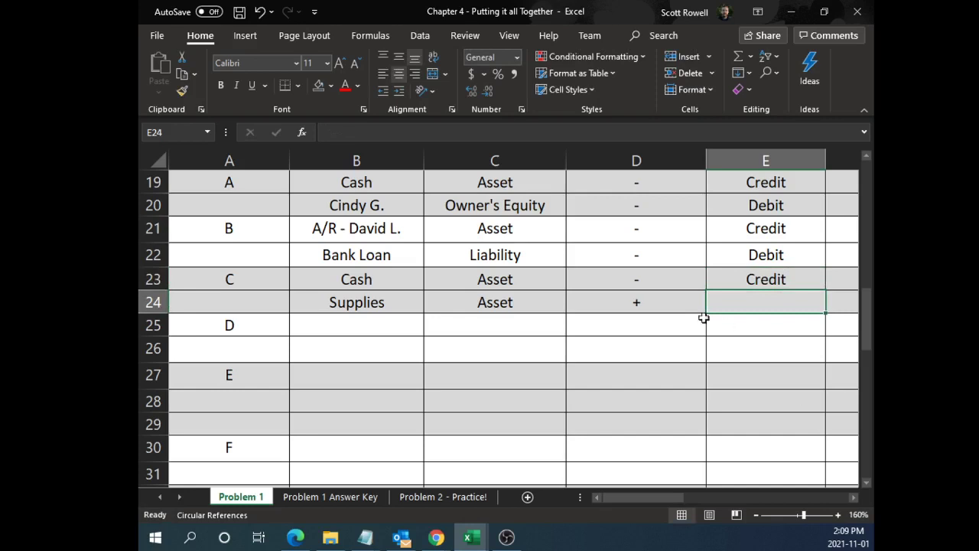
drag(675, 309, 562, 304)
click(813, 304)
text(Debit)
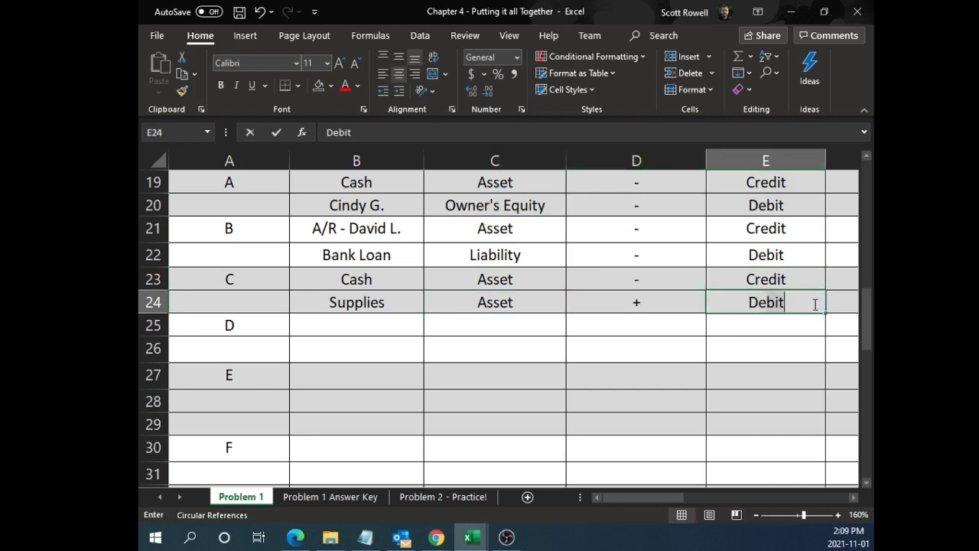
Recheck the amount in transaction C's description and enter 1500 for both Cash and Supplies in F23 and F24
key(Return)
click(811, 278)
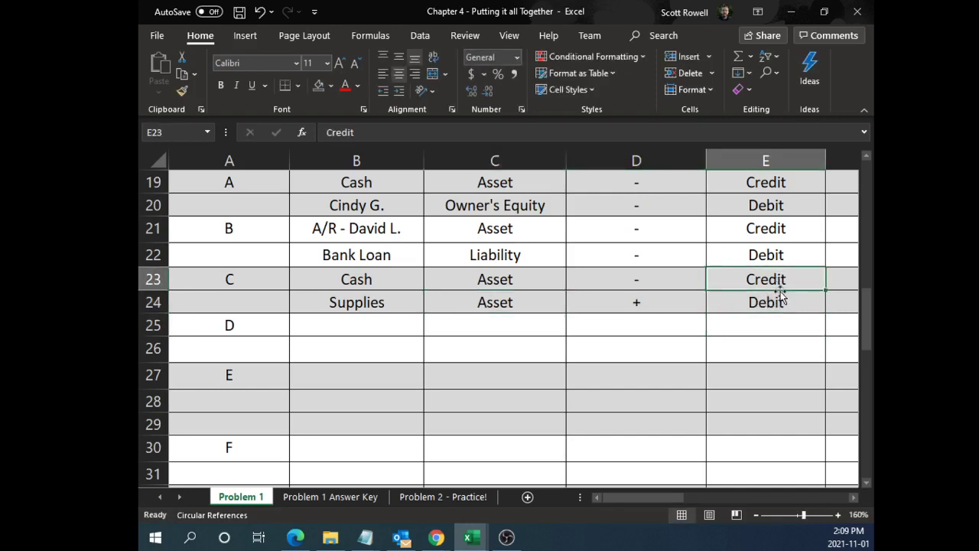
key(Down)
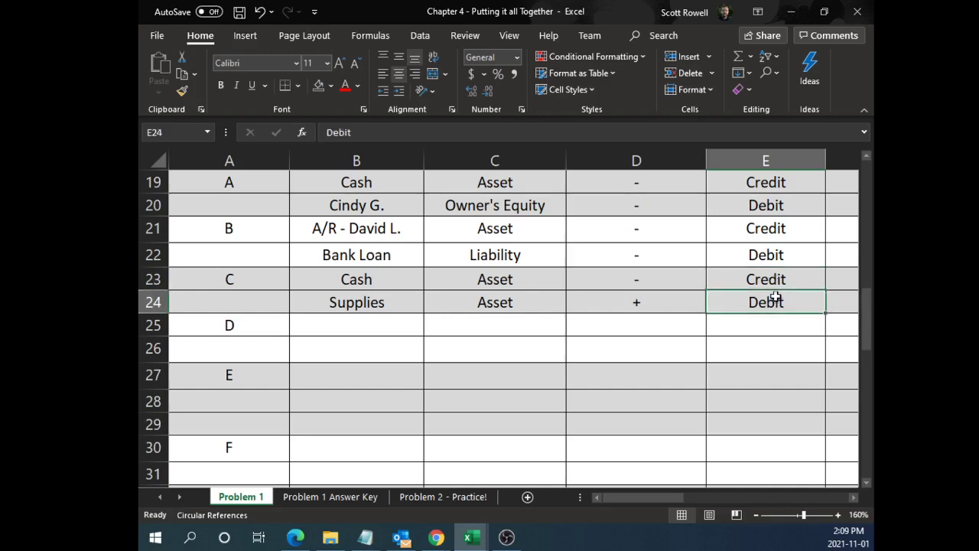
key(Right)
key(Up)
scroll(747, 313, down, 7)
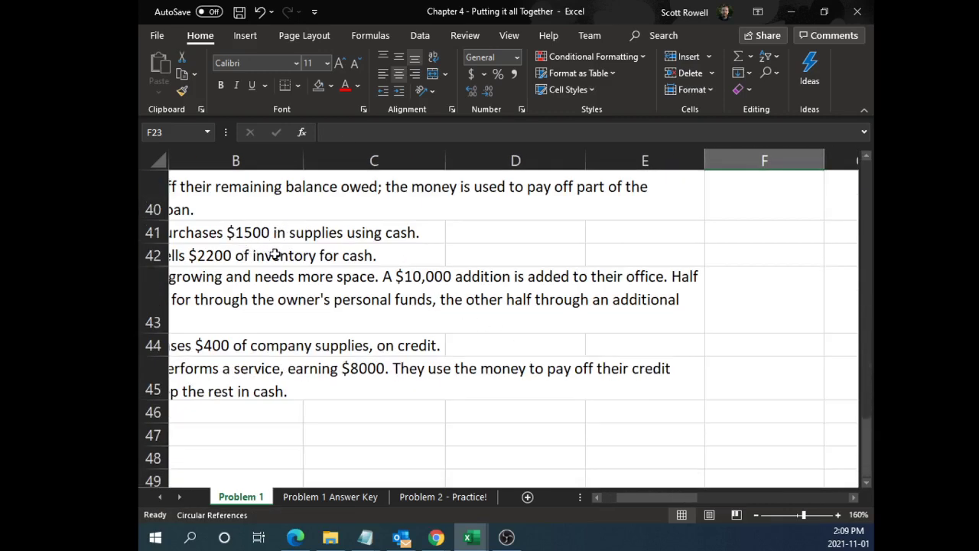
scroll(632, 329, up, 7)
text(150)
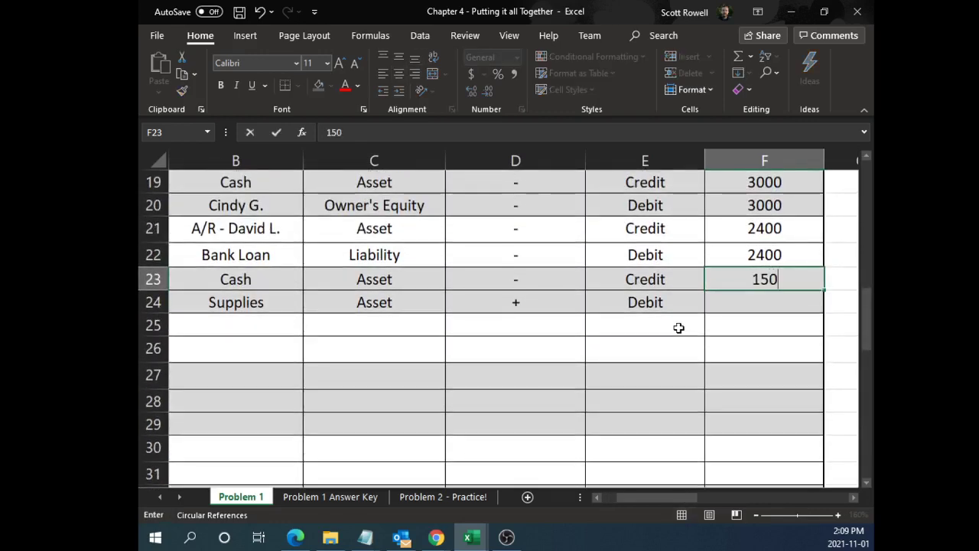
text(0)
key(Return)
text(1500)
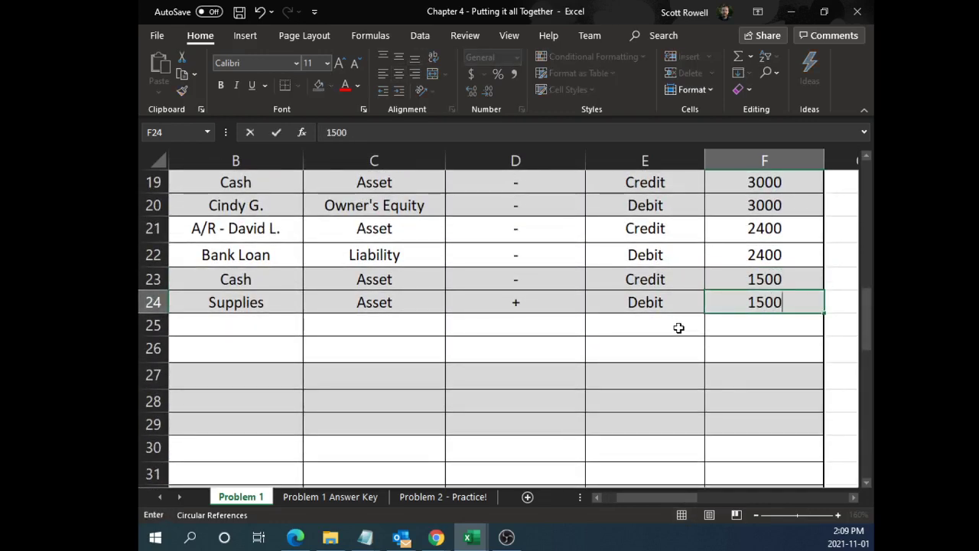
key(Return)
Review the increase or decrease, debit or credit, and amount entries for transaction C in rows 23 and 24
drag(566, 280, 761, 280)
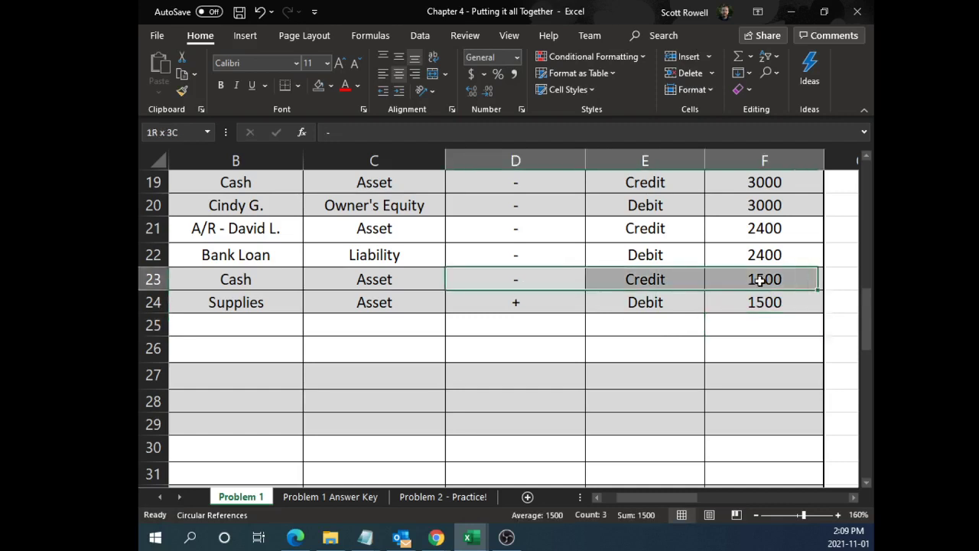
drag(547, 306, 719, 303)
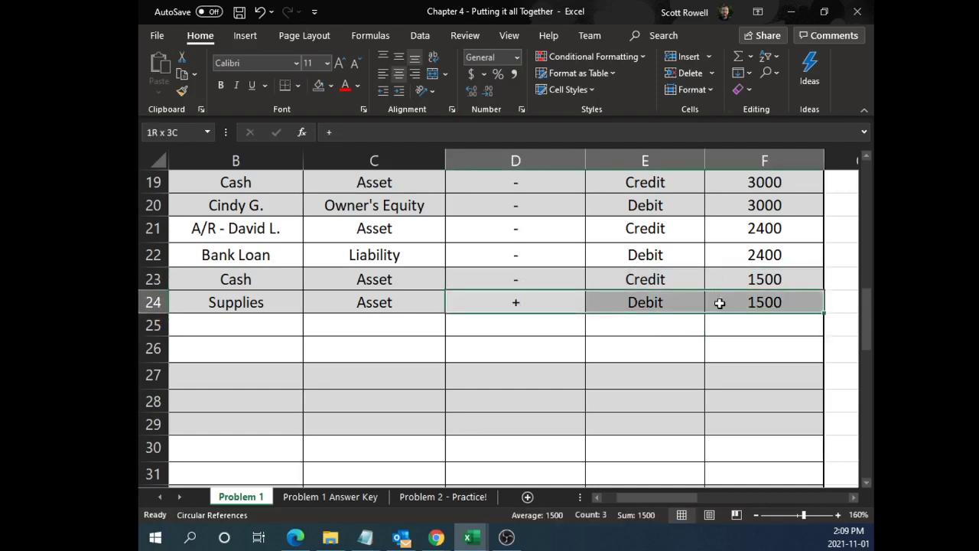
click(629, 302)
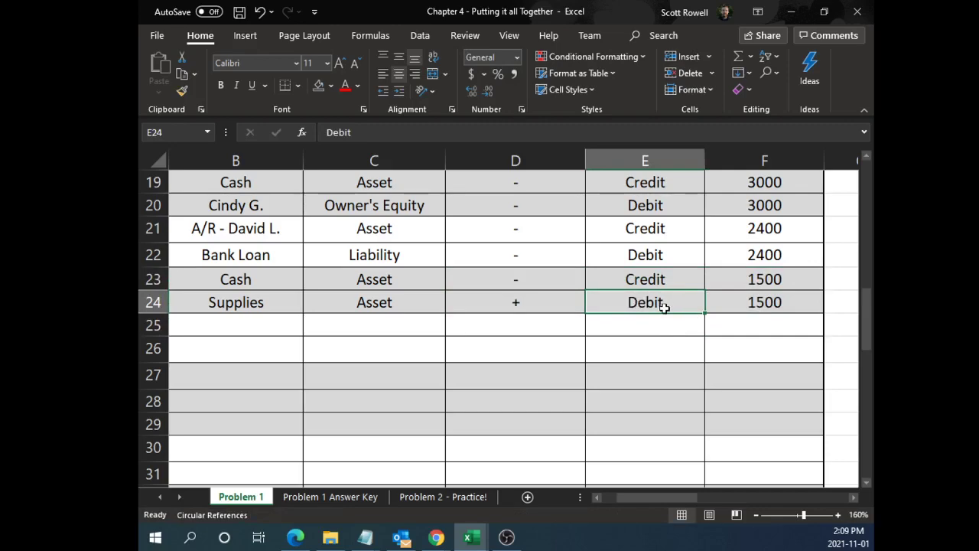
Post transaction C's cash credit from row 23 by entering 1,500 on the credit side of the Cash T-account in J9
ctrl+scroll(704, 302, down, 6)
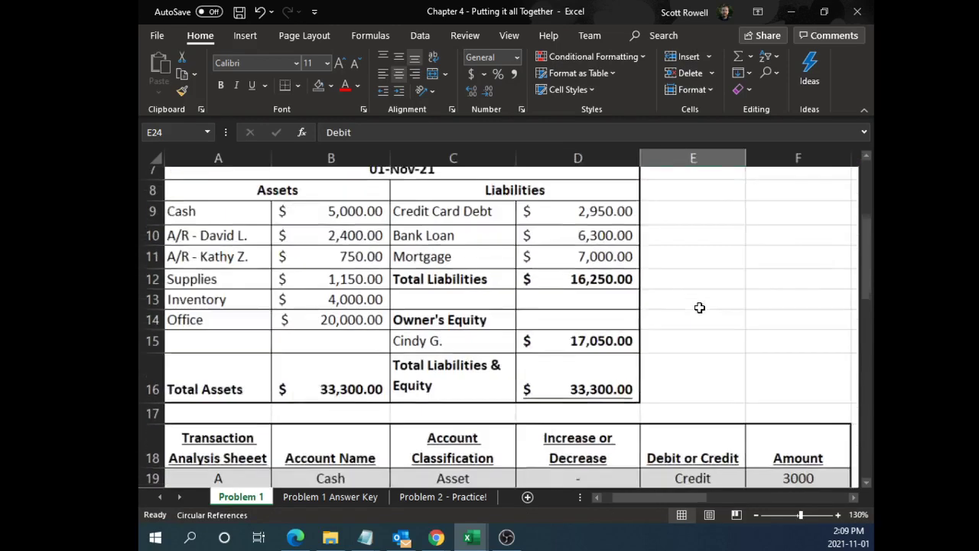
scroll(699, 313, down, 1)
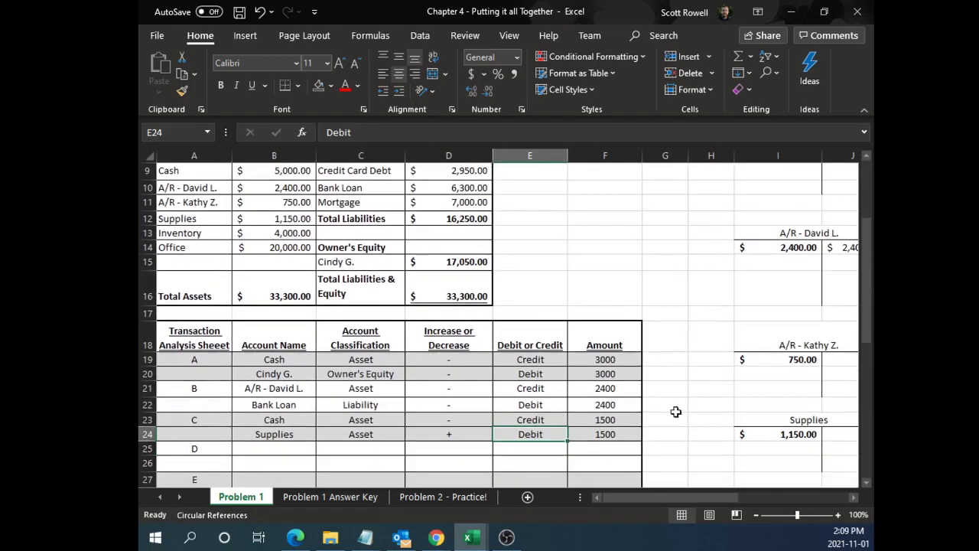
ctrl+scroll(729, 444, down, 1)
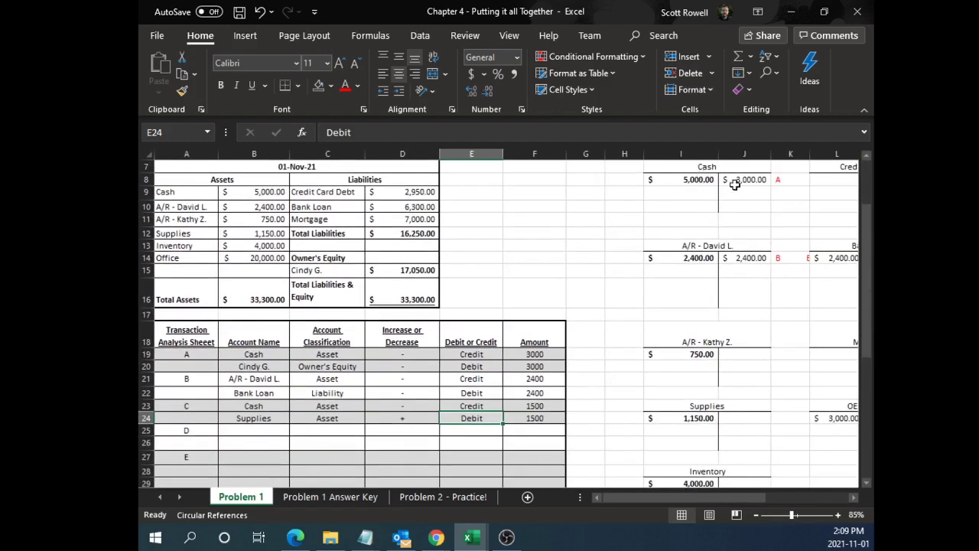
click(259, 405)
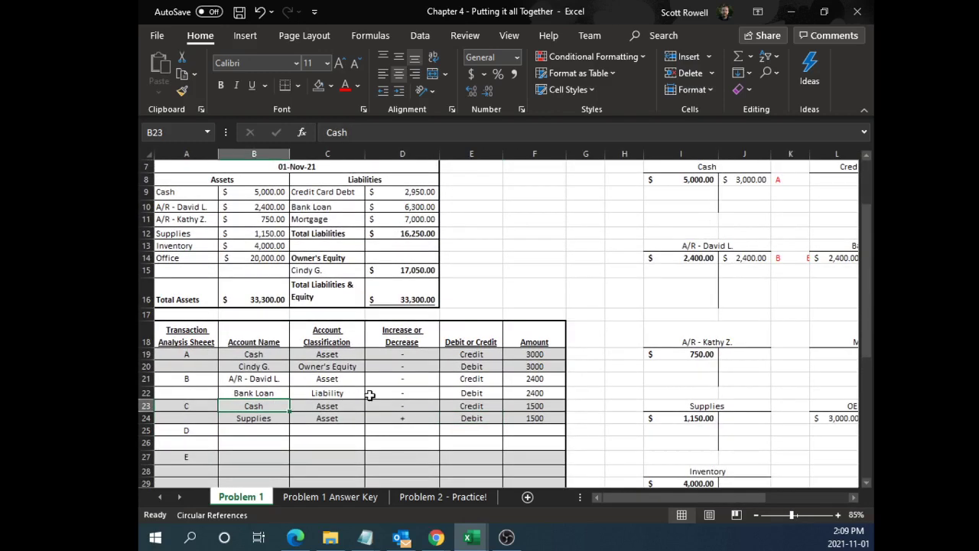
ctrl+click(484, 405)
ctrl+click(539, 405)
ctrl+click(586, 405)
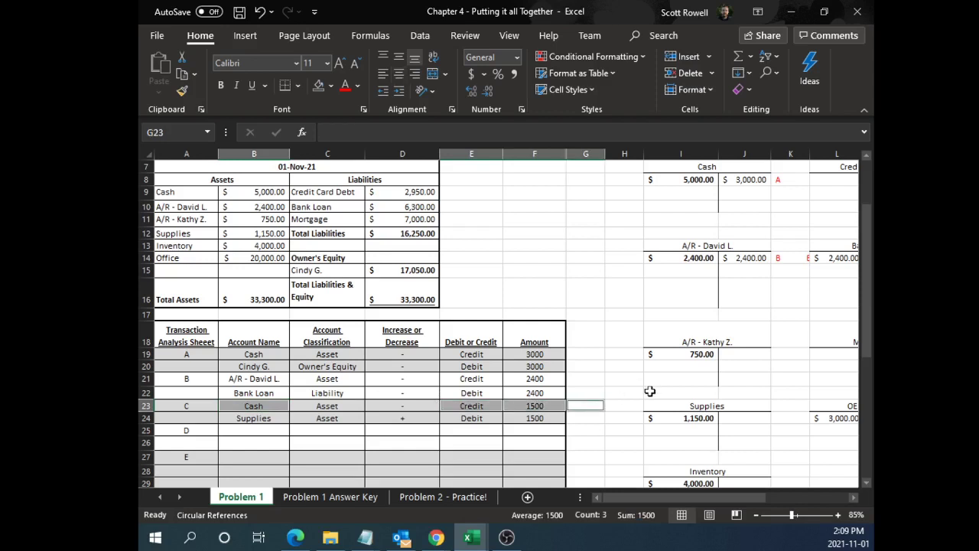
click(729, 194)
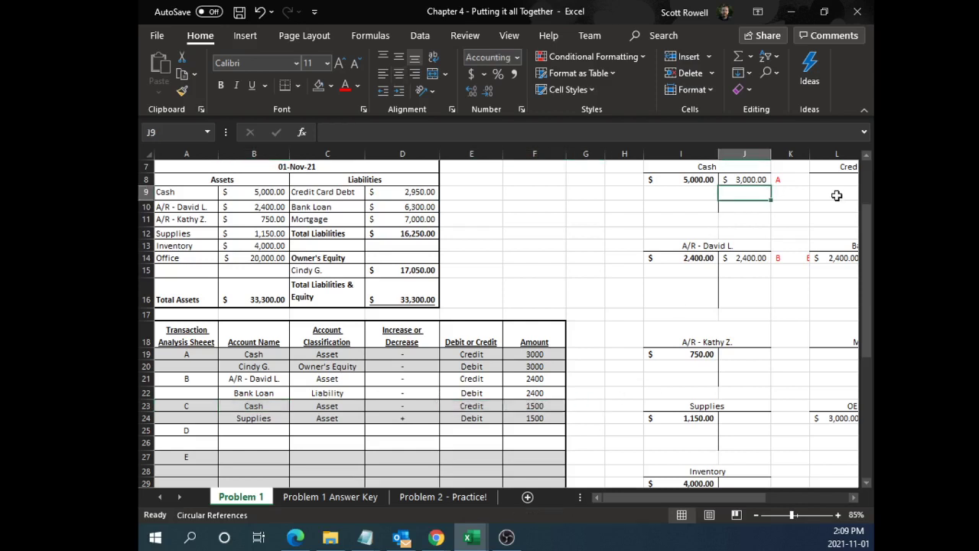
text(1,5)
text(00)
key(Return)
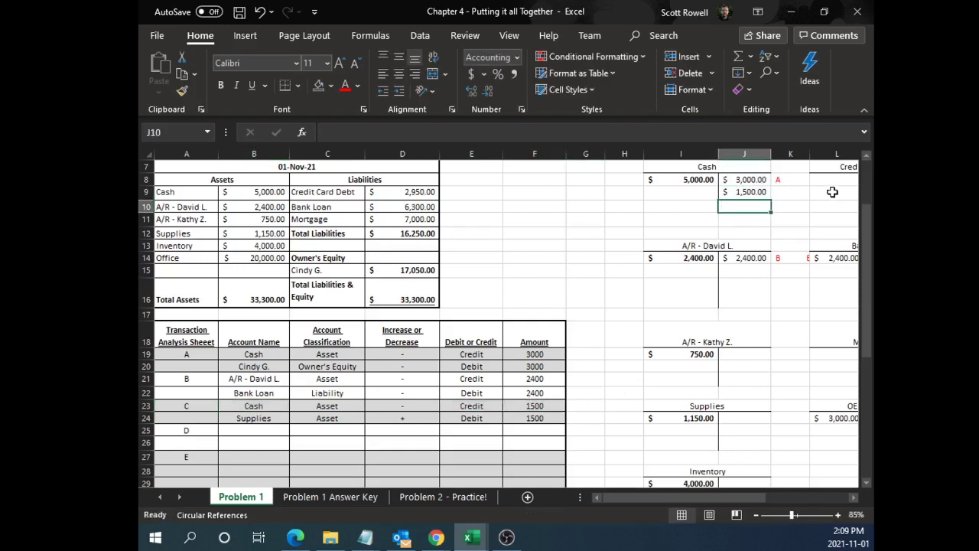
Post transaction C's supplies debit from row 24 by entering 1500 on the debit side of the Supplies T-account in I25
click(271, 417)
ctrl+click(482, 419)
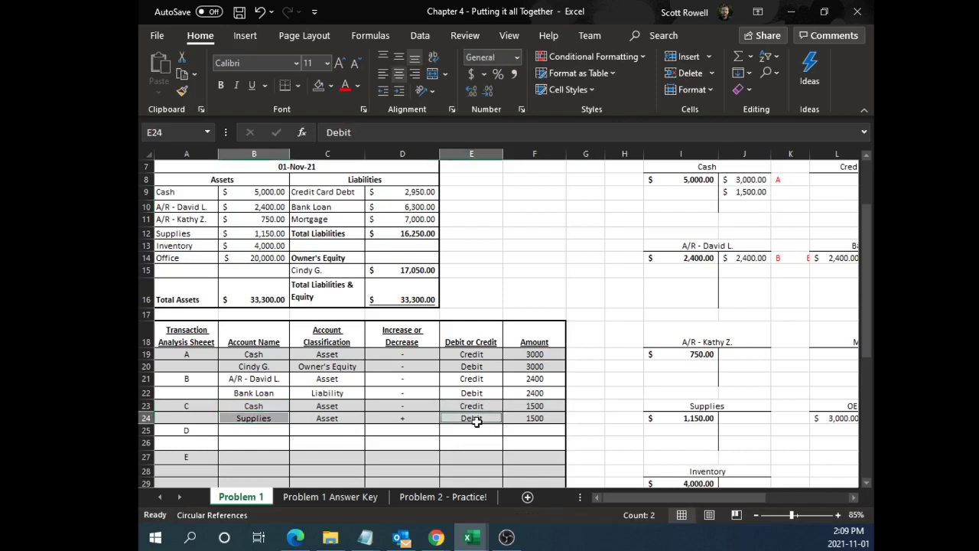
ctrl+click(540, 418)
ctrl+click(596, 418)
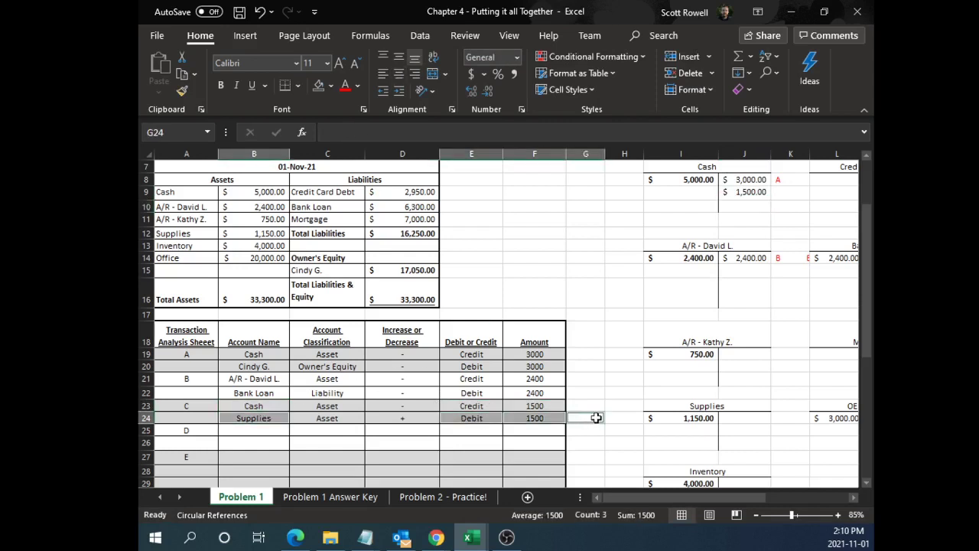
click(684, 431)
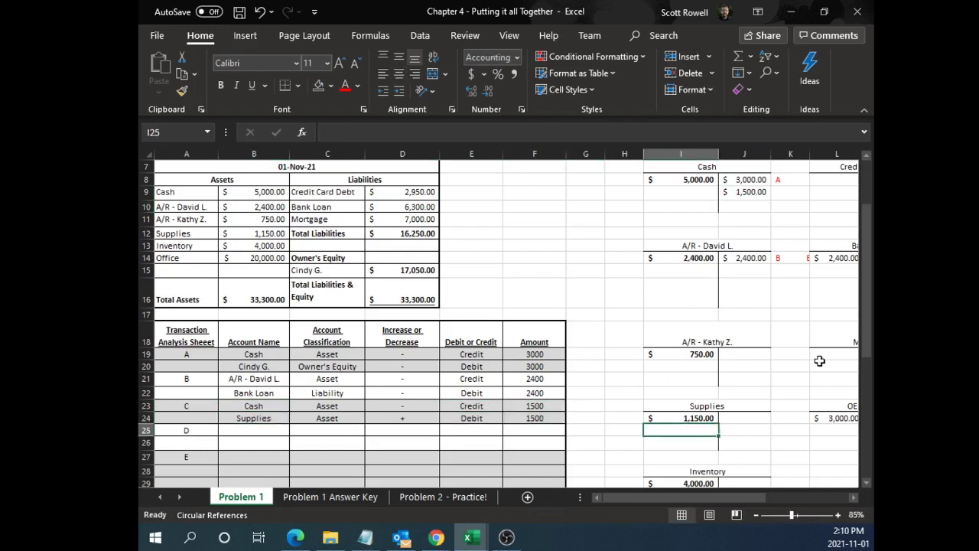
text(1500)
key(Return)
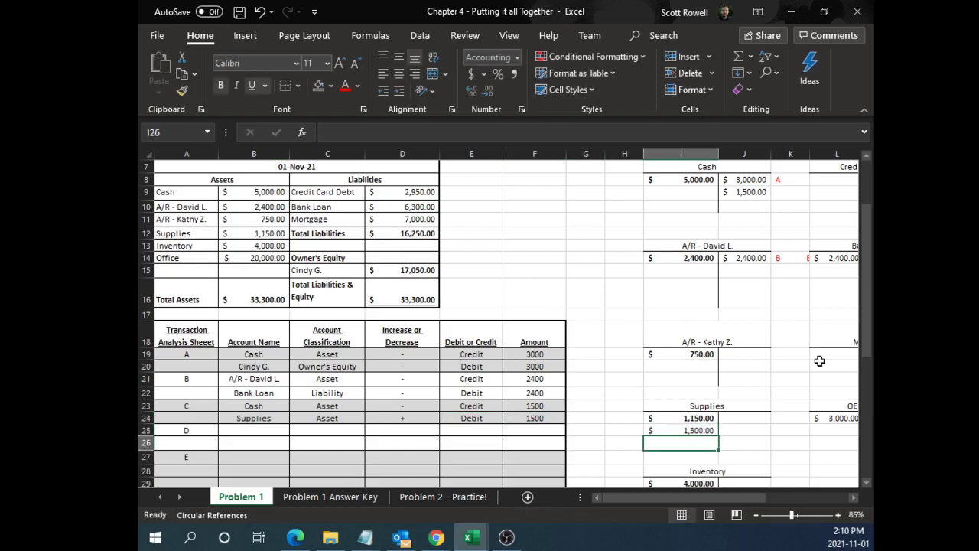
Label the new Cash and Supplies T-account postings with the transaction letter C in K9 and H25
click(778, 192)
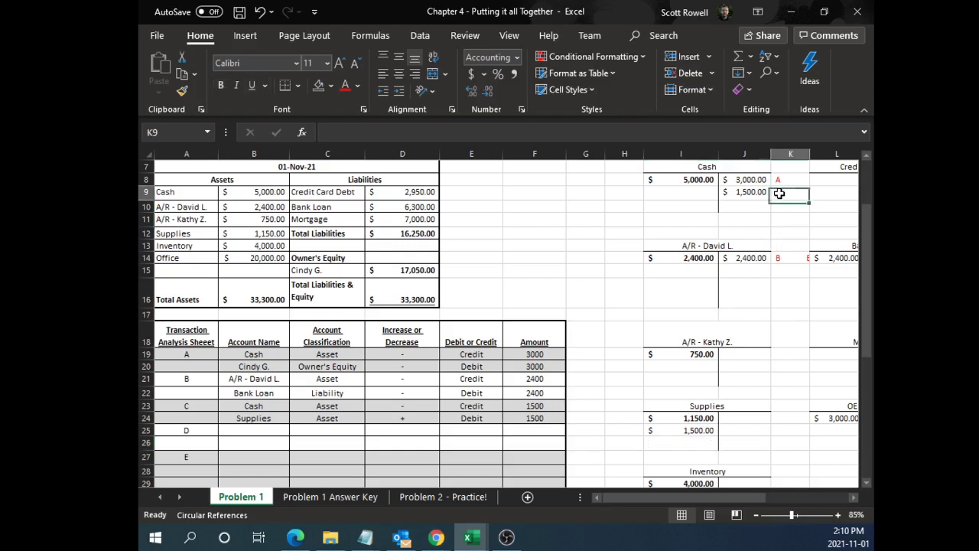
text(C)
click(749, 346)
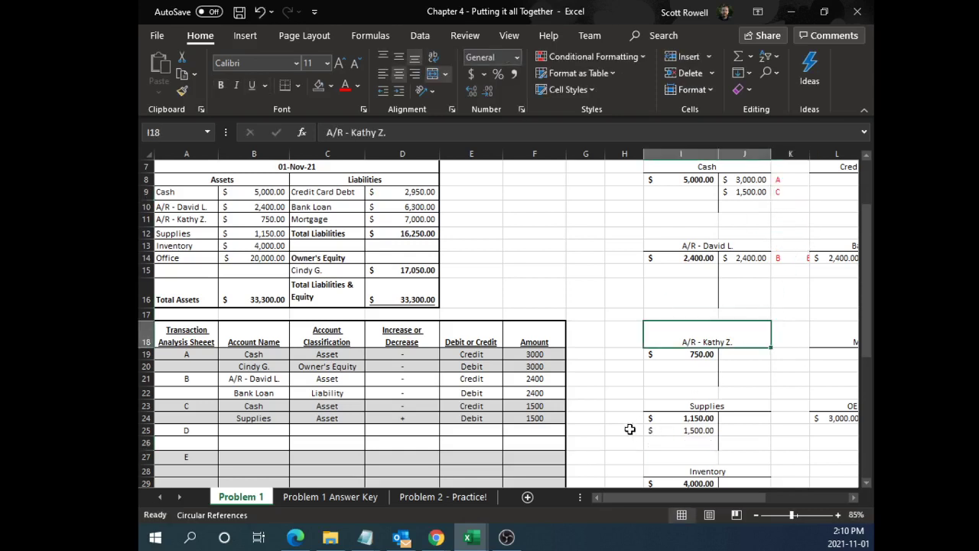
click(623, 430)
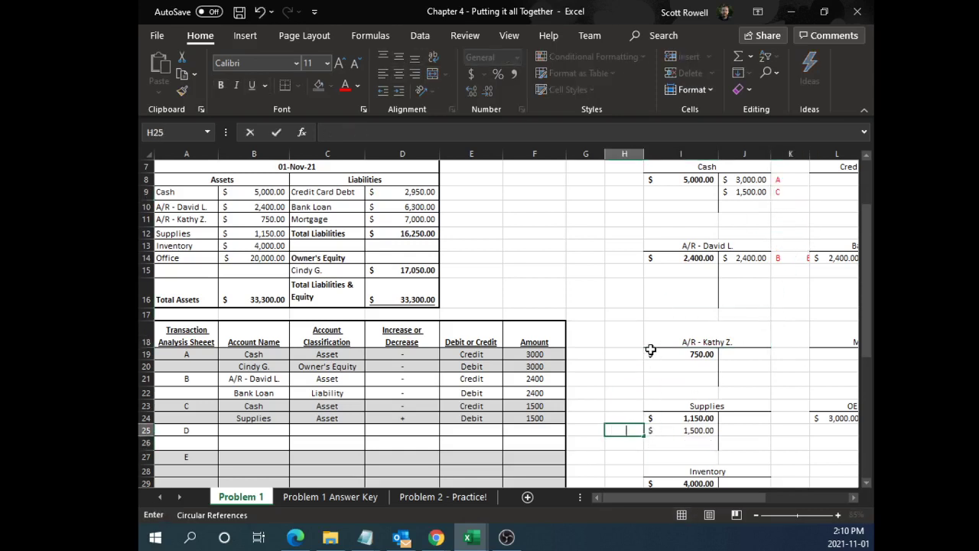
text(C)
click(627, 381)
Compare transaction C's postings in the Cash and Supplies T-accounts, including the Supplies opening balance cell
click(683, 432)
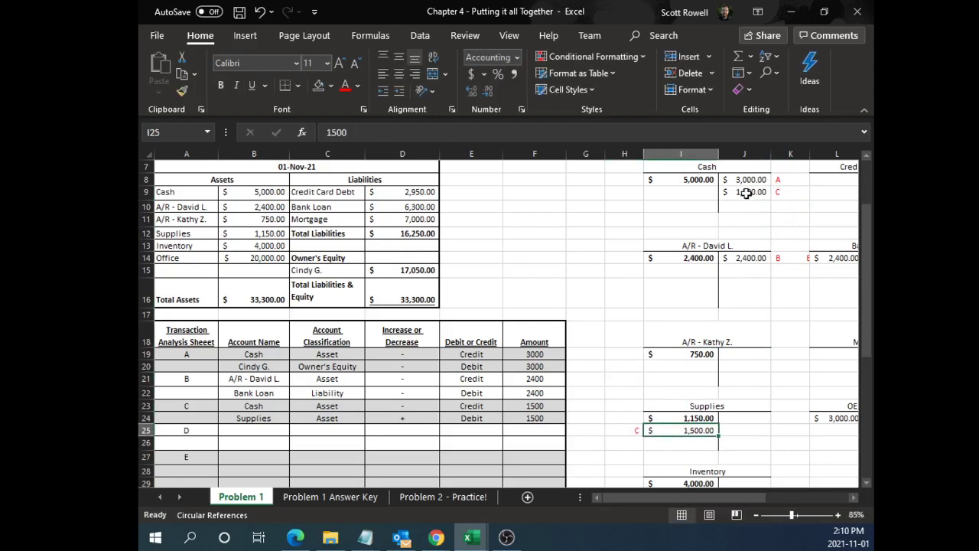
click(765, 193)
drag(624, 431, 678, 430)
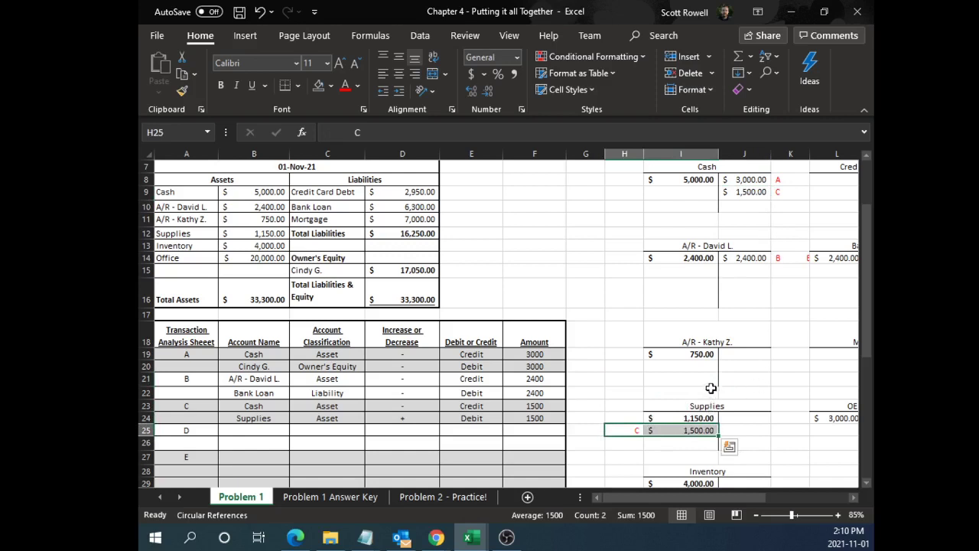
click(676, 417)
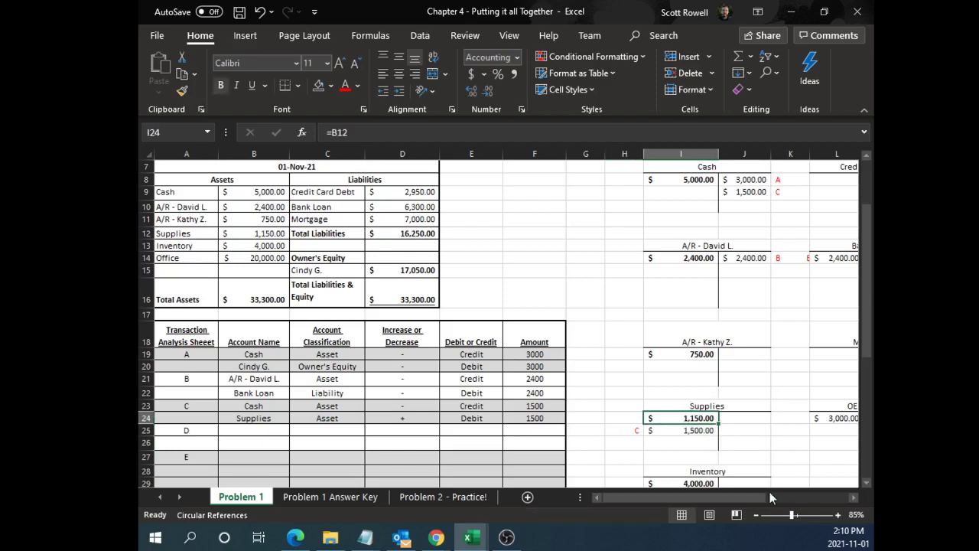
Read transaction D's description in row 42 and enter its account names, Cash in B25 and Inventory in B26
scroll(253, 425, down, 4)
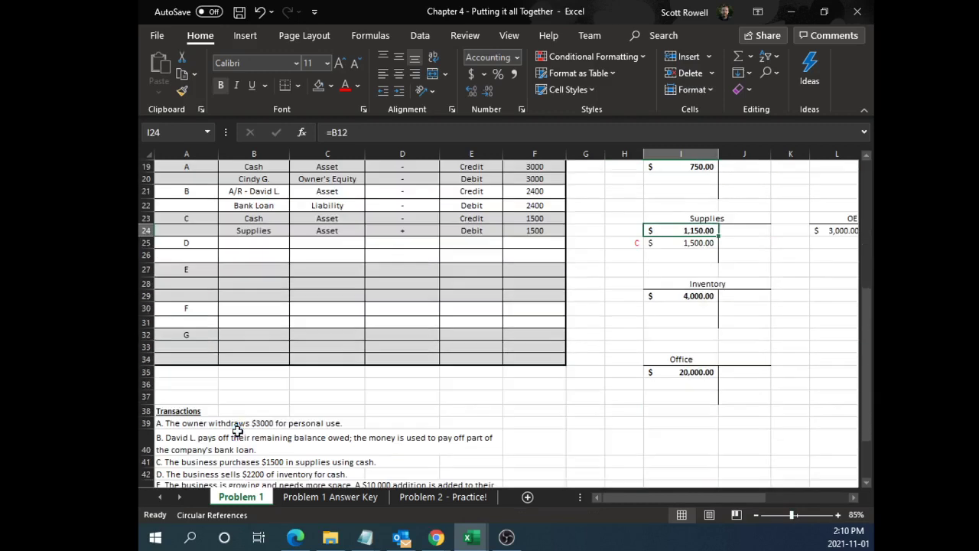
ctrl+scroll(238, 431, up, 4)
scroll(352, 437, left, 3)
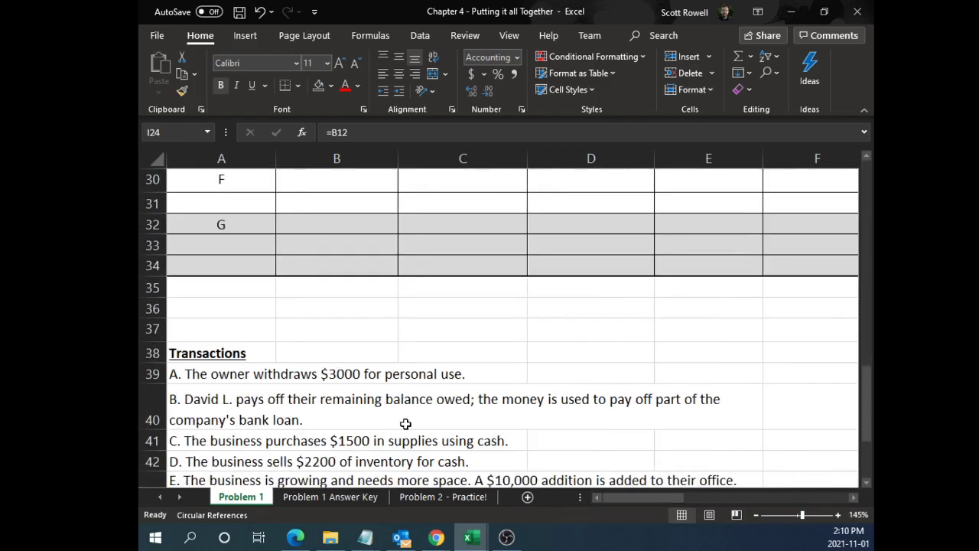
scroll(406, 424, down, 1)
drag(593, 397, 155, 396)
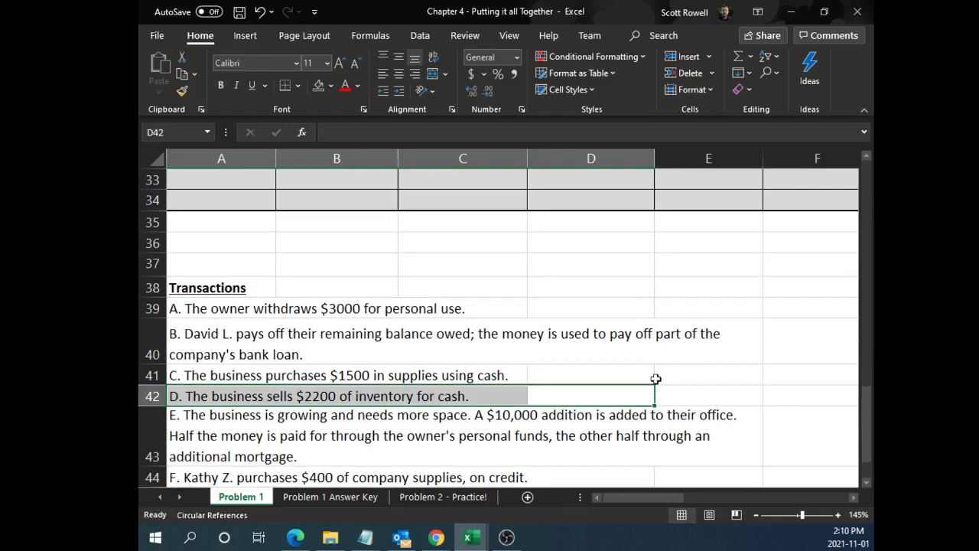
scroll(578, 375, up, 5)
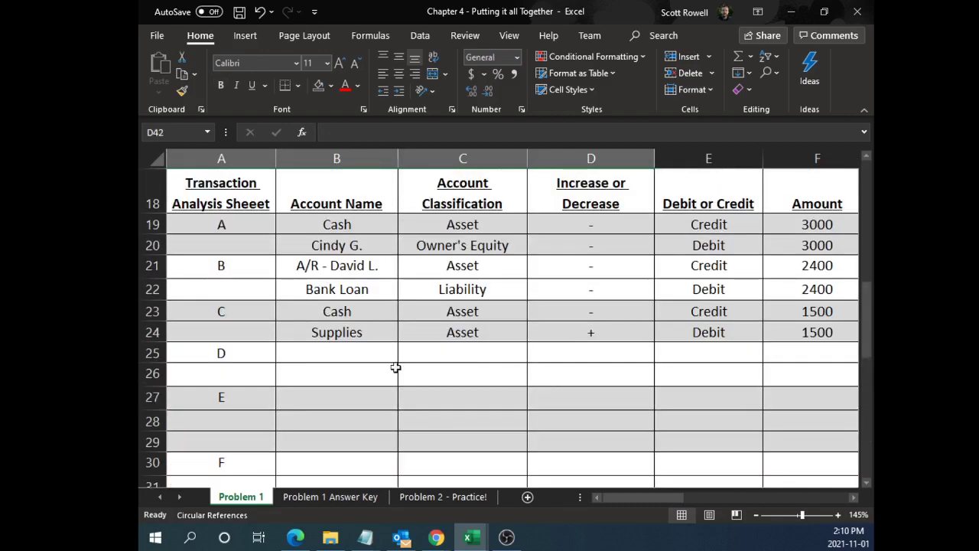
click(377, 352)
text(Cas)
key(Return)
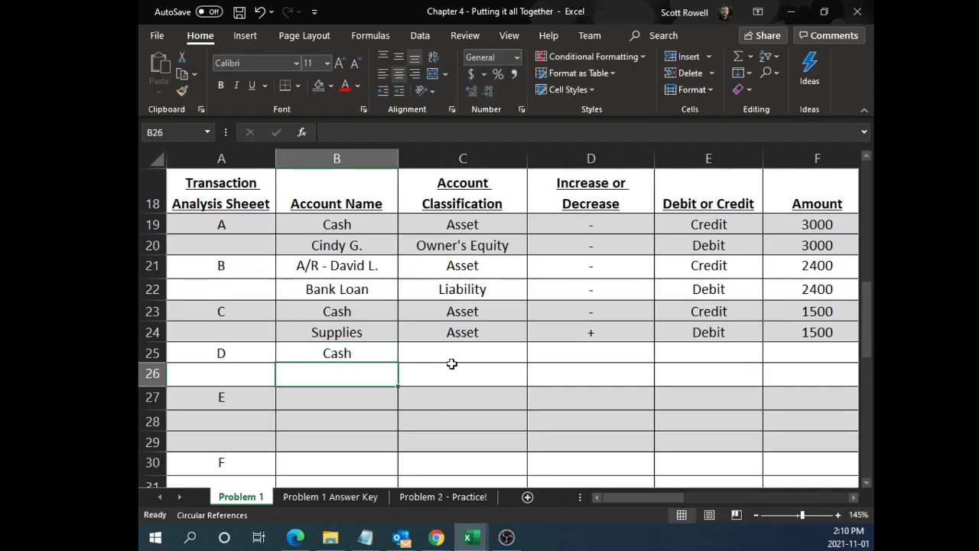
text(Inventory)
key(ctrl+Return)
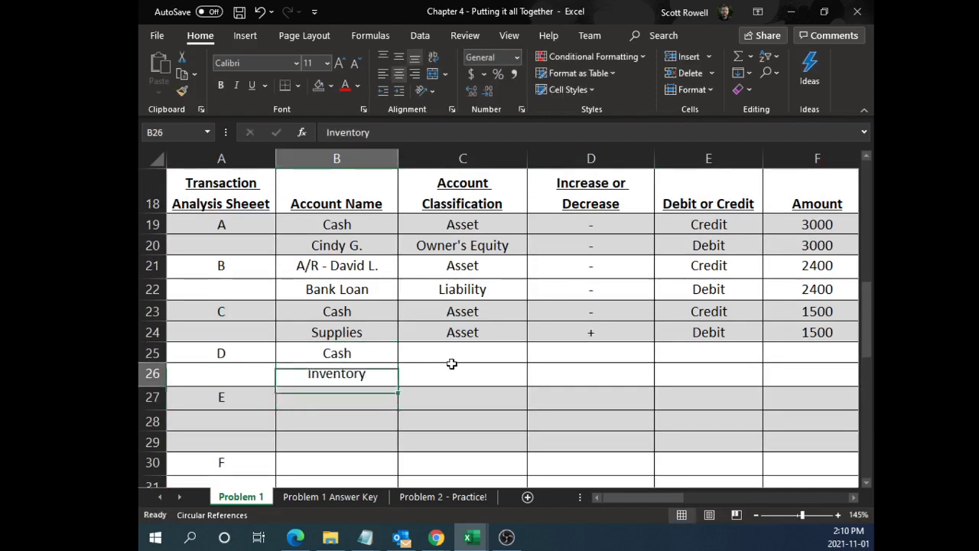
Classify transaction D's Cash and Inventory accounts as Asset in C25 and C26
key(Up)
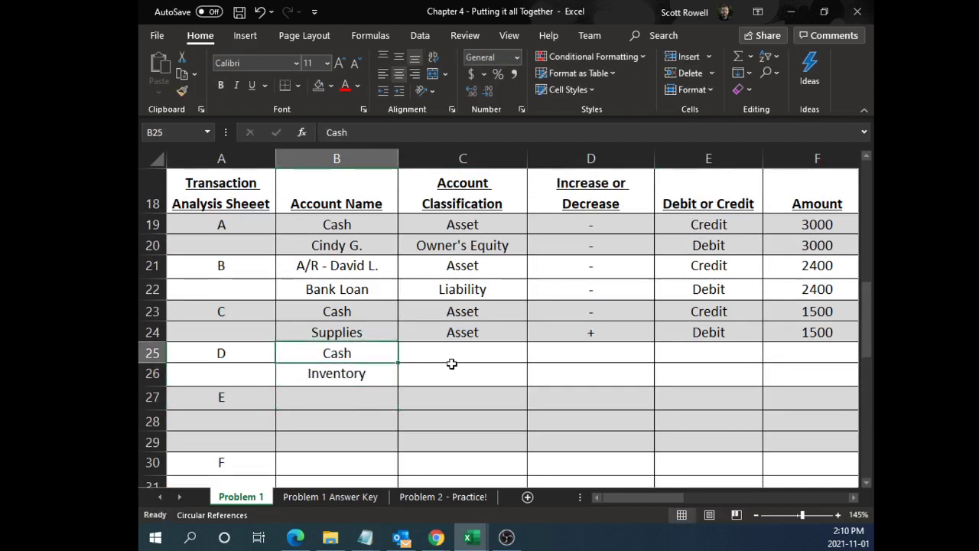
click(451, 363)
text(As)
key(Return)
text(As)
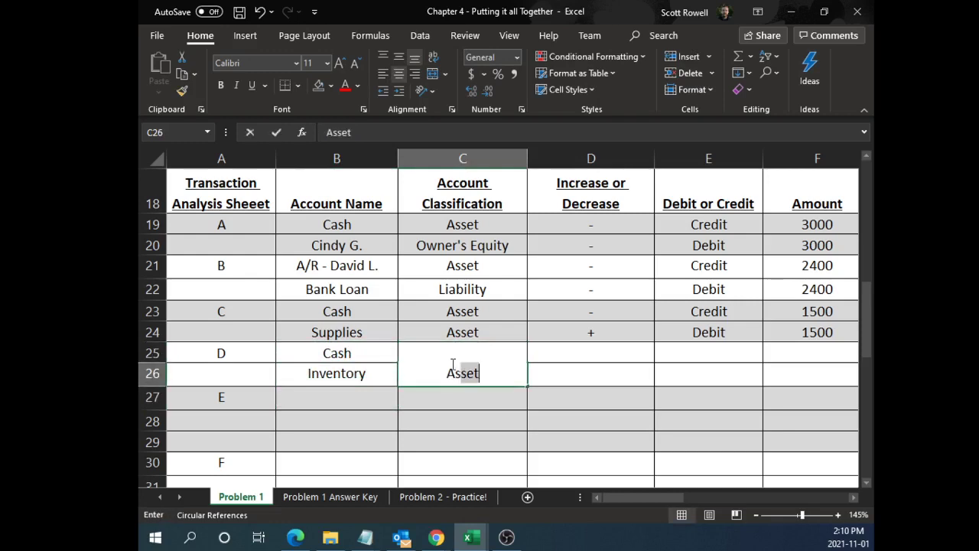
key(Return)
key(Up)
key(Up)
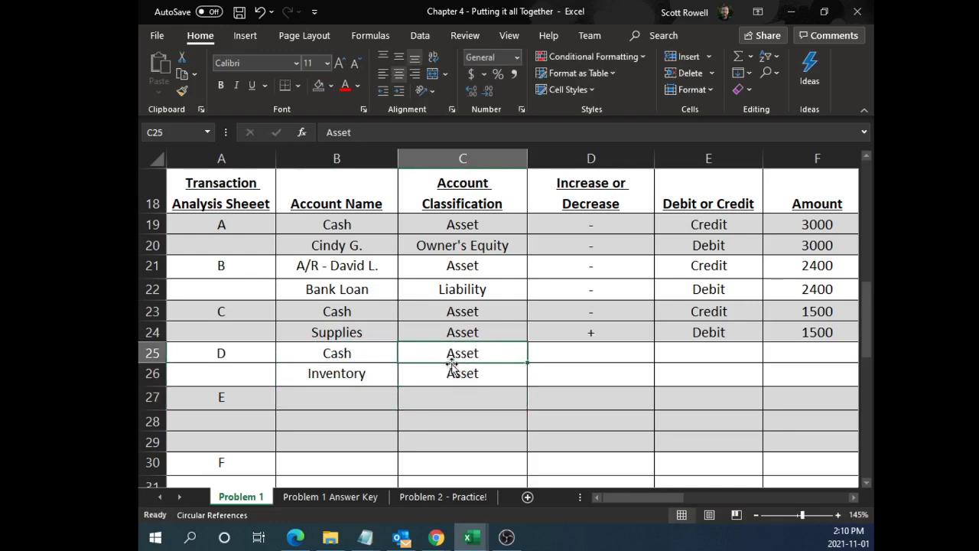
Reread transaction D's description in row 42 and mark Cash as + in D25 and Inventory as - in D26
key(Right)
scroll(426, 374, down, 7)
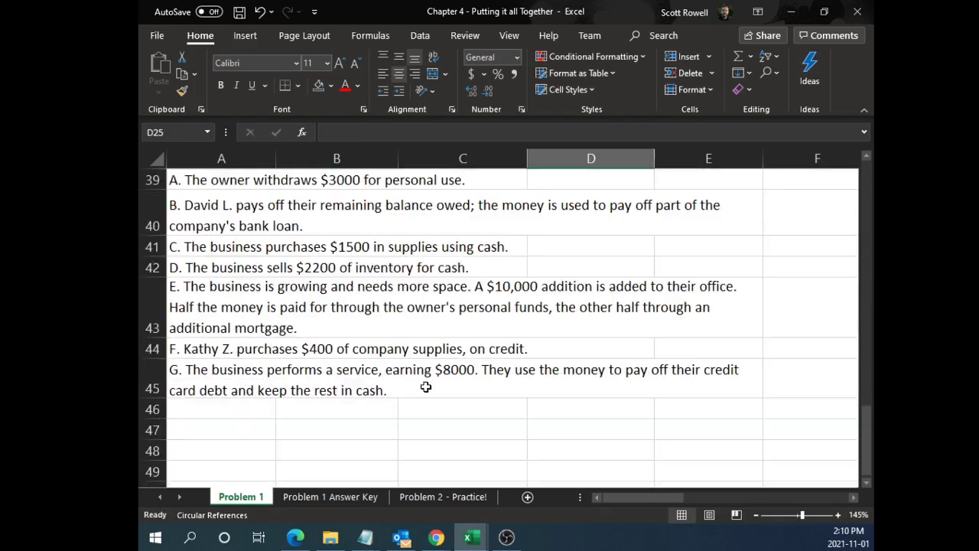
drag(563, 265, 217, 270)
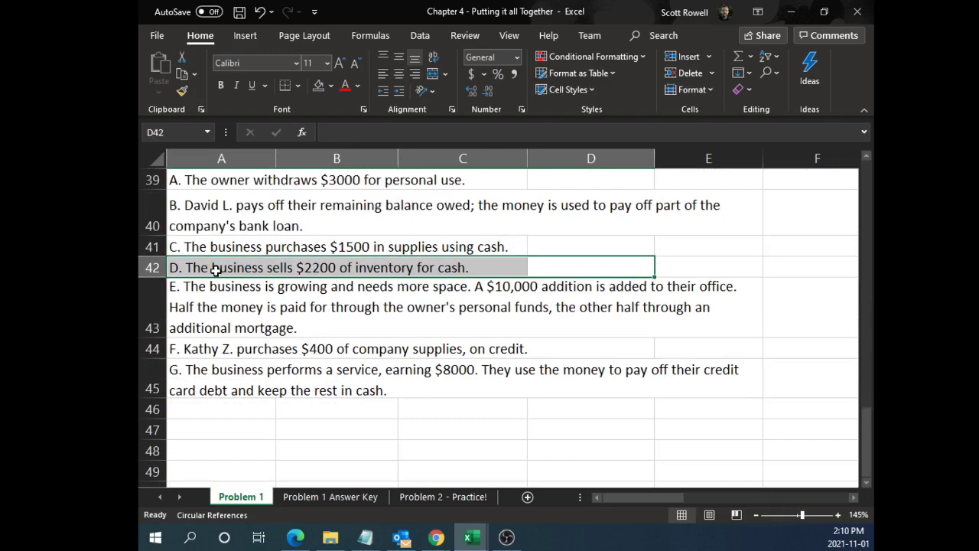
scroll(313, 291, up, 6)
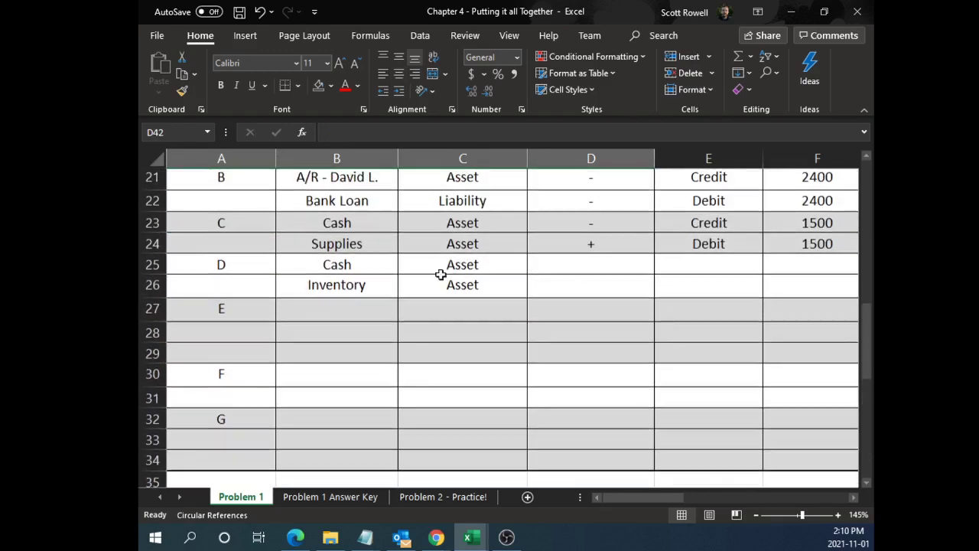
click(598, 265)
text(+)
key(Return)
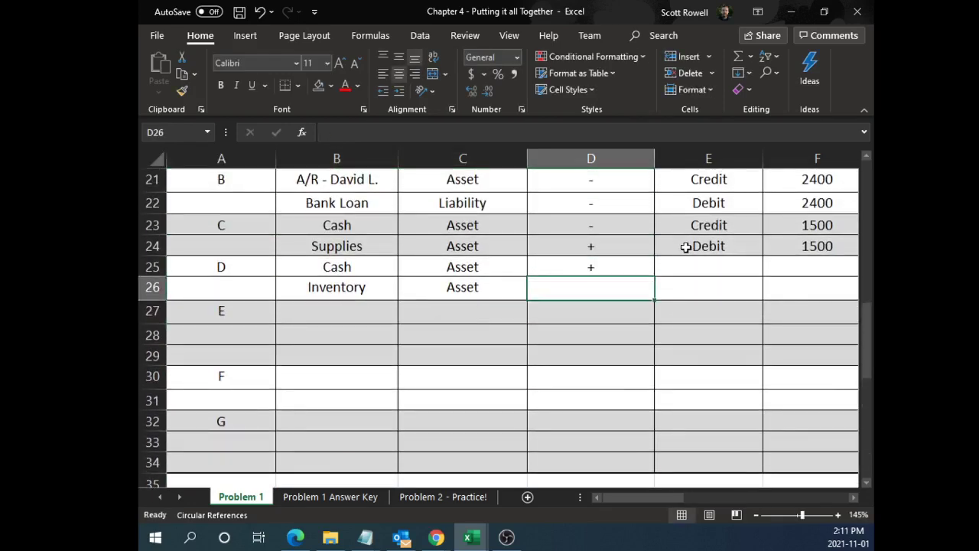
text(-)
key(Return)
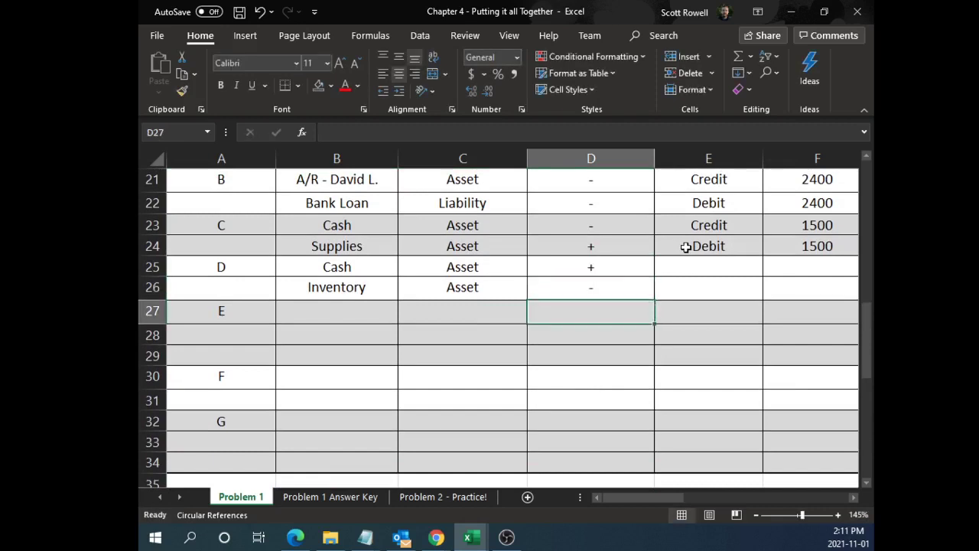
Enter Debit for transaction D's Cash in E25 and Credit for its Inventory in E26
click(432, 264)
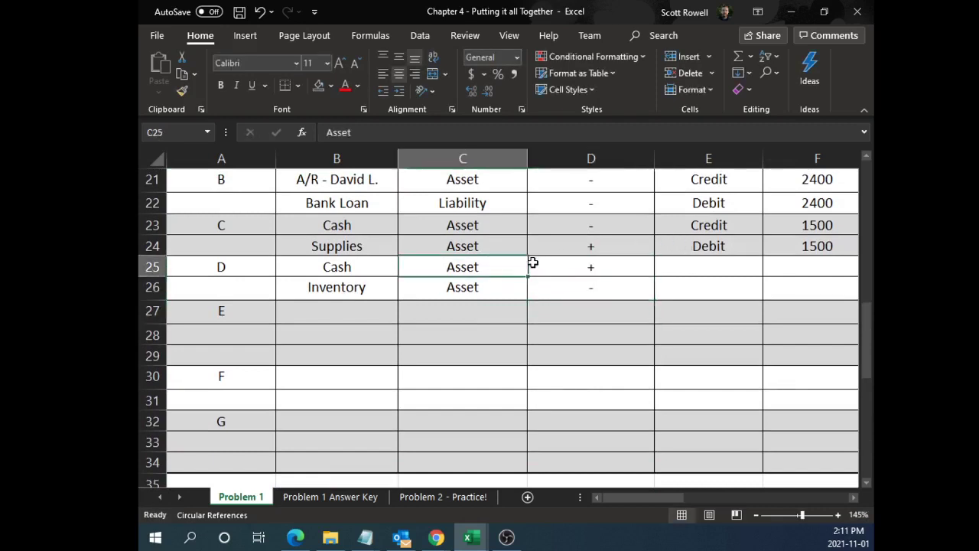
click(712, 262)
text(Debit)
key(Return)
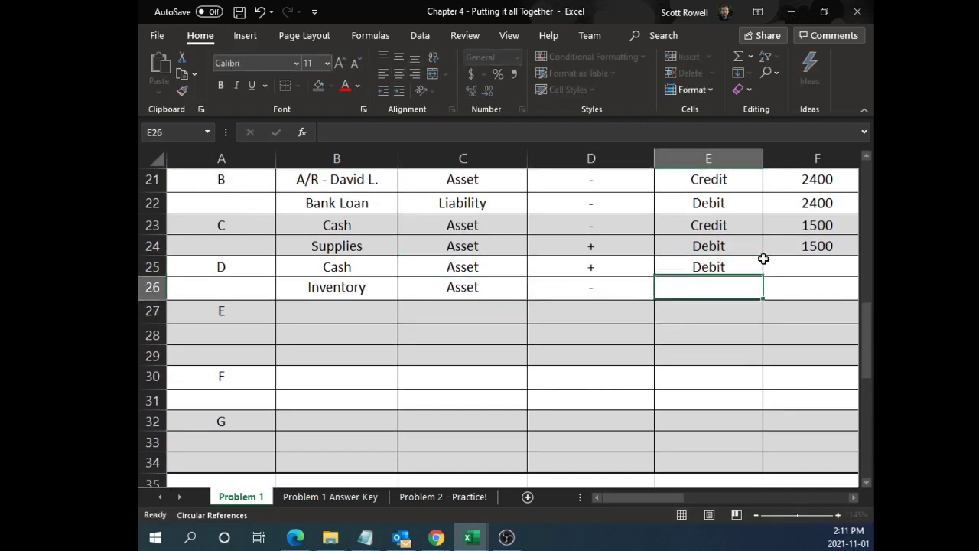
text(Credit)
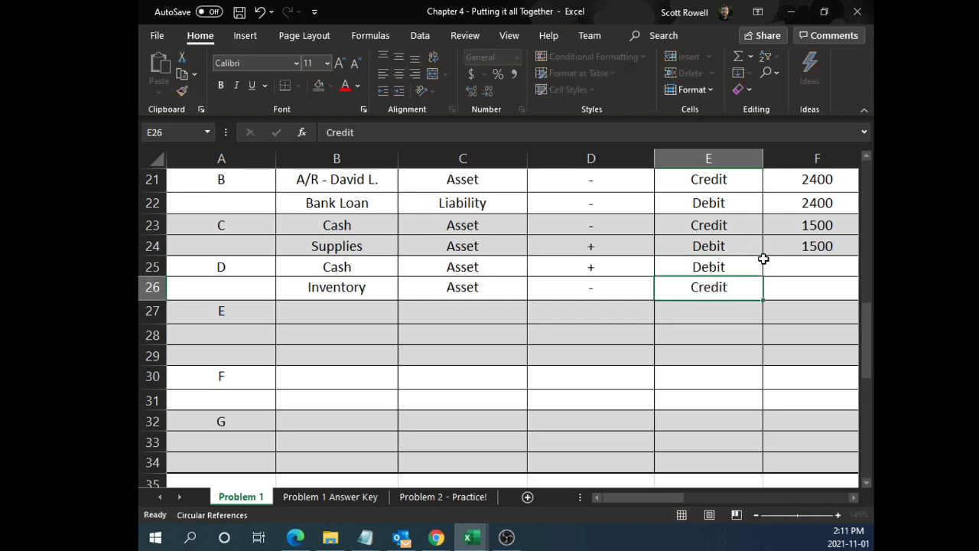
key(Return)
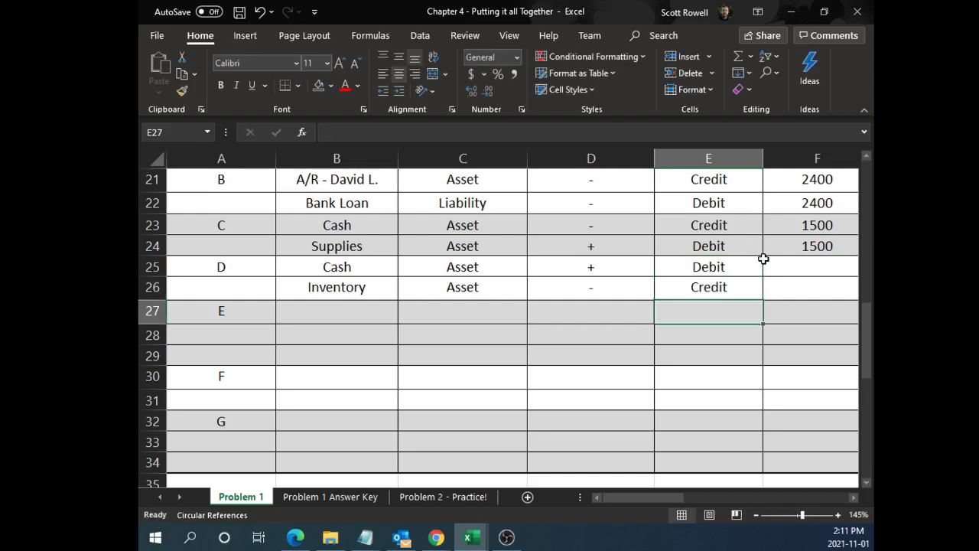
Check transaction D's amount in its description and enter 2200 for Cash in F25 and Inventory in F26
click(819, 260)
scroll(714, 304, down, 7)
scroll(584, 309, up, 2)
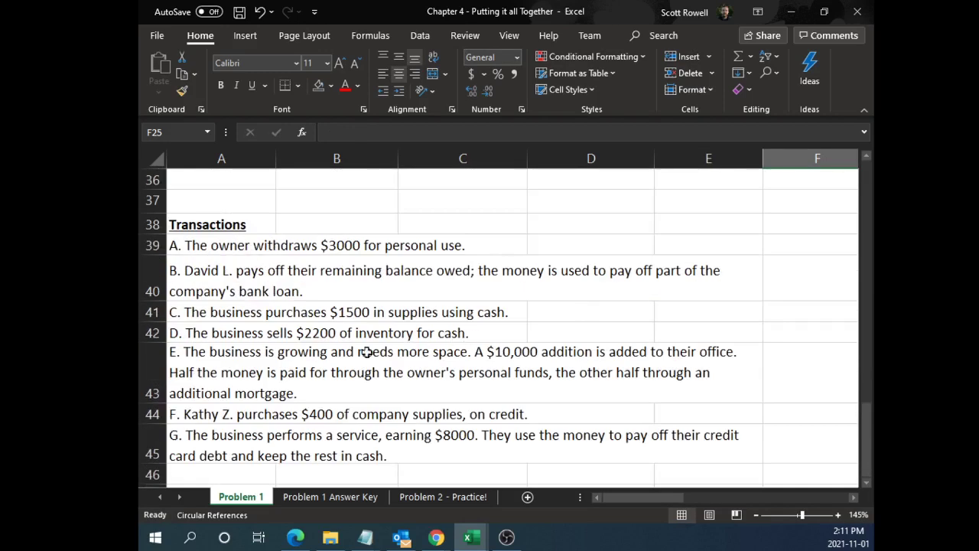
scroll(722, 346, up, 5)
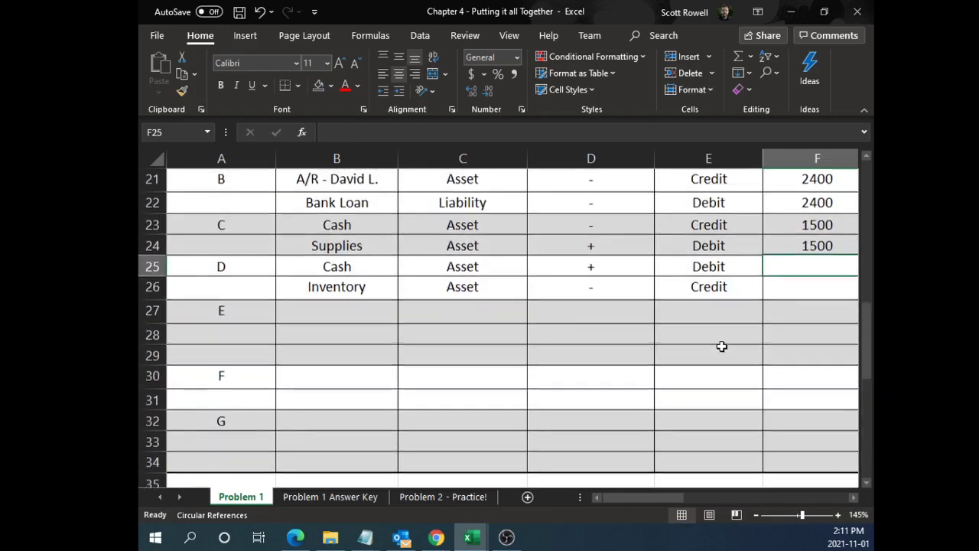
text(200)
key(Return)
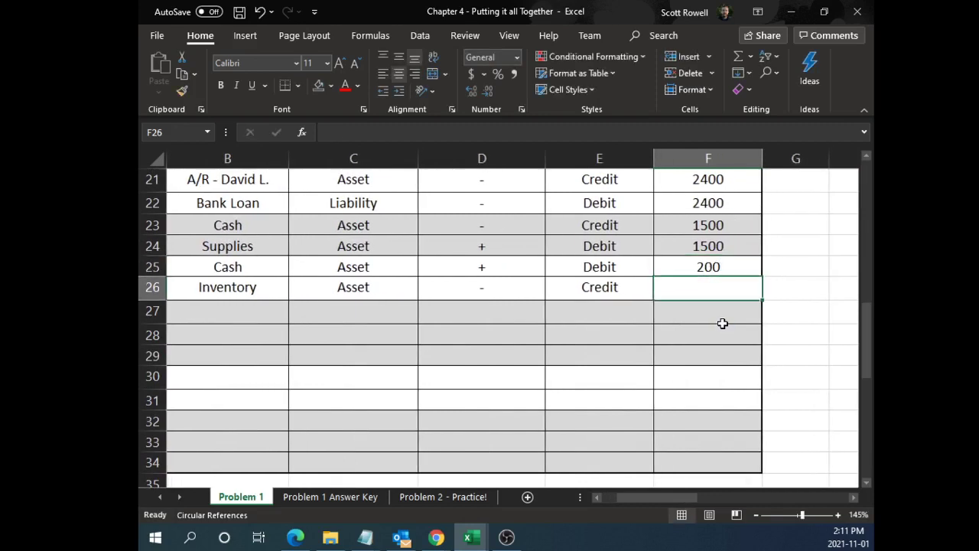
key(Up)
text(2200)
key(Return)
text(2200)
key(Return)
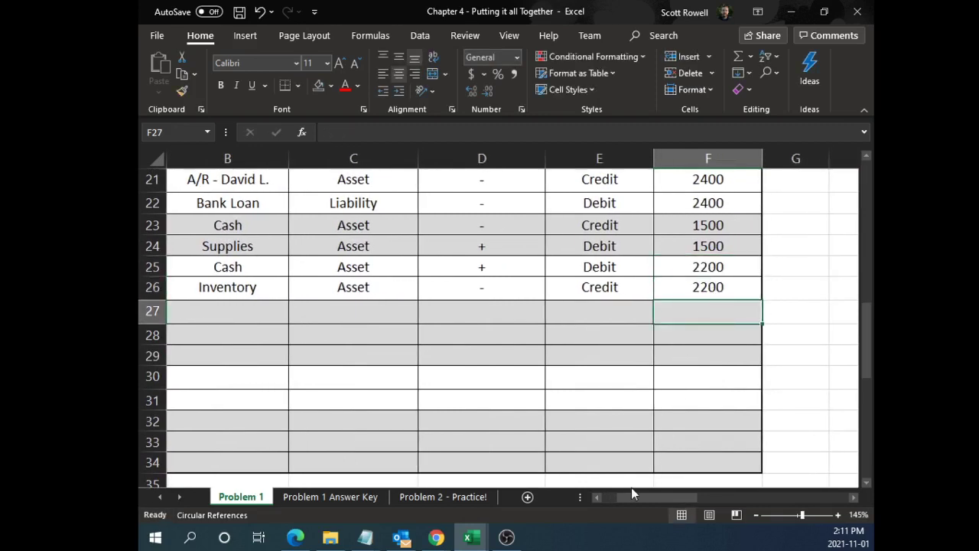
Review transaction D's completed Cash and Inventory rows, 25 and 26, in the analysis sheet
drag(631, 493, 623, 492)
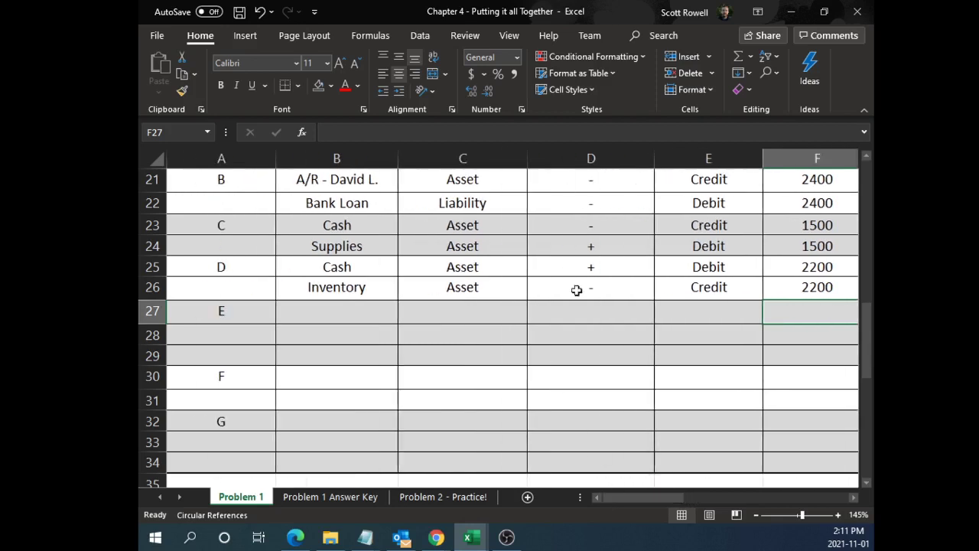
drag(236, 287, 765, 286)
drag(206, 268, 804, 267)
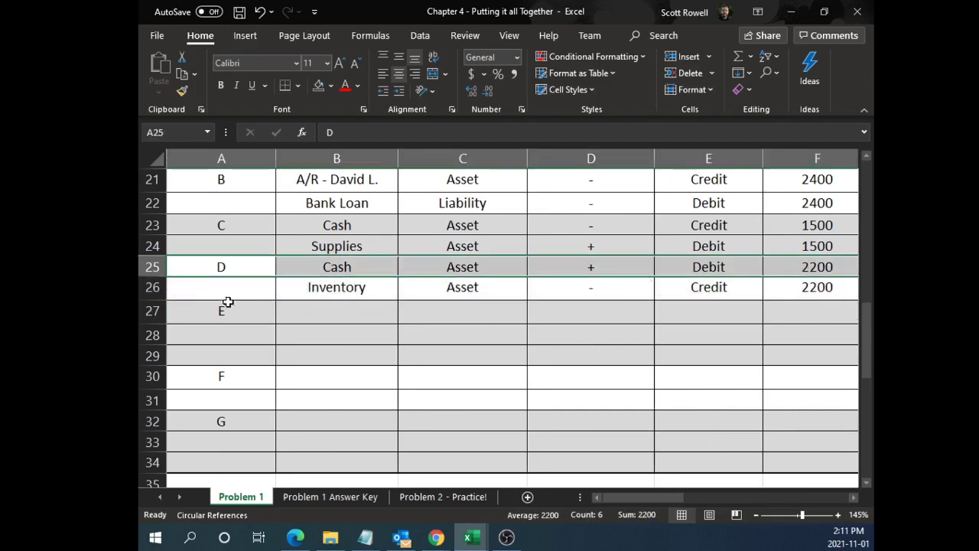
drag(223, 289, 767, 258)
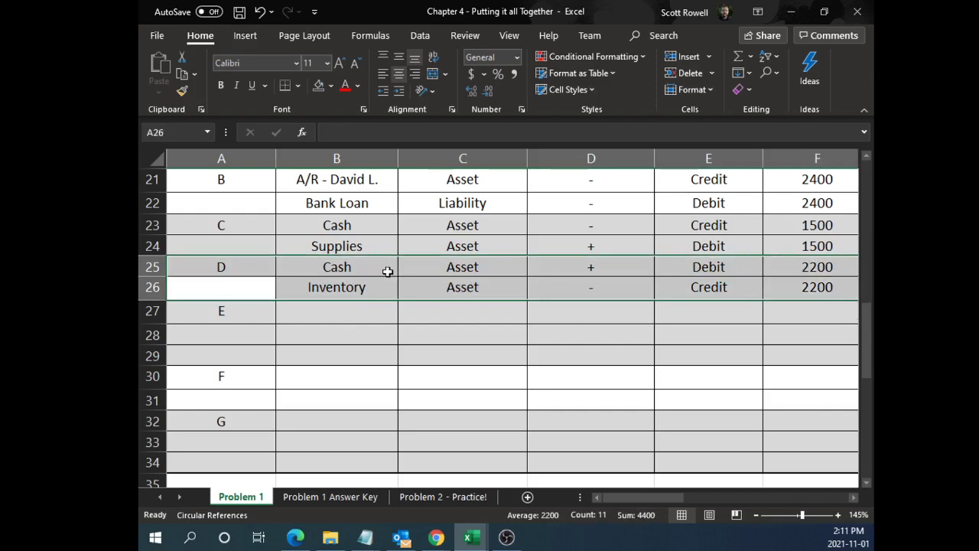
click(443, 287)
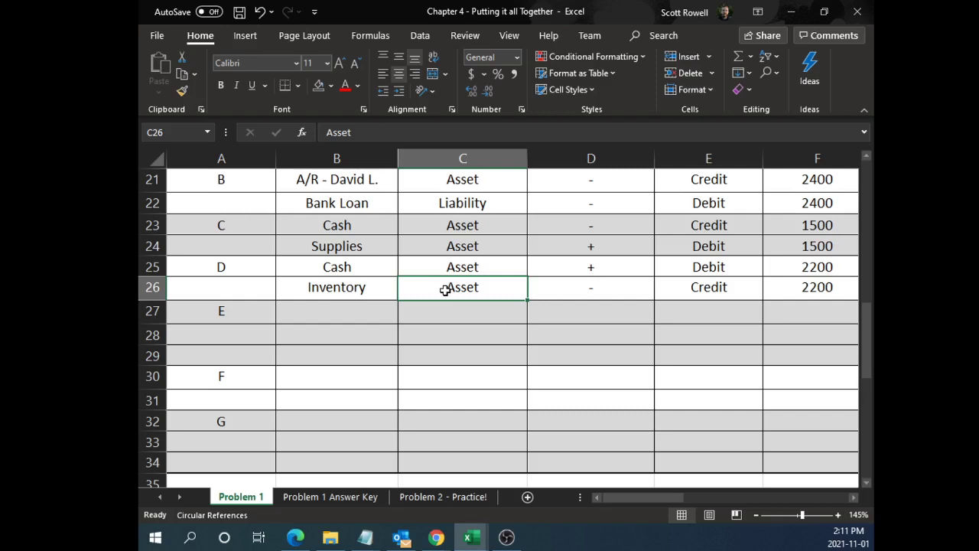
Post transaction D's 2200 debit to the Cash T-account in I9, following the Cash row of the analysis sheet
ctrl+scroll(584, 287, down, 4)
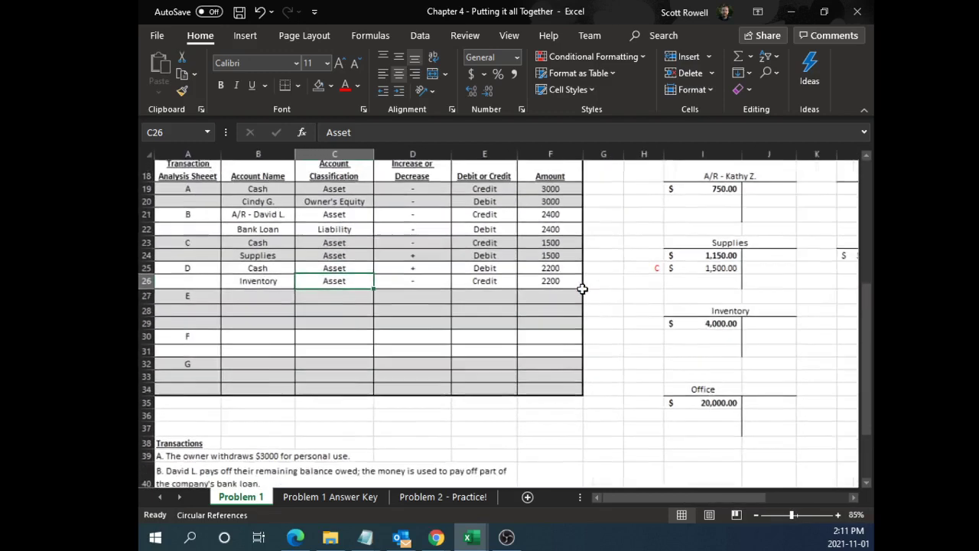
scroll(576, 290, up, 1)
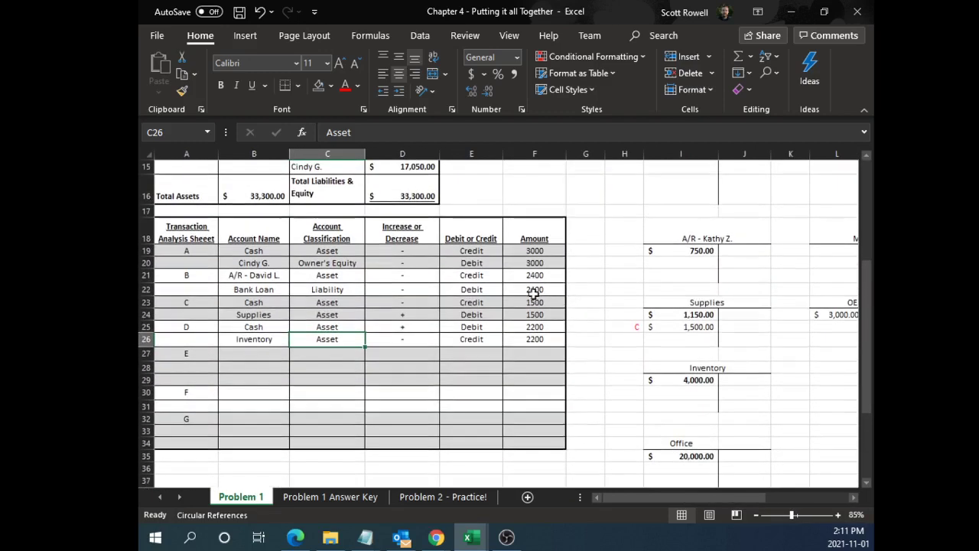
drag(317, 327, 526, 325)
click(254, 326)
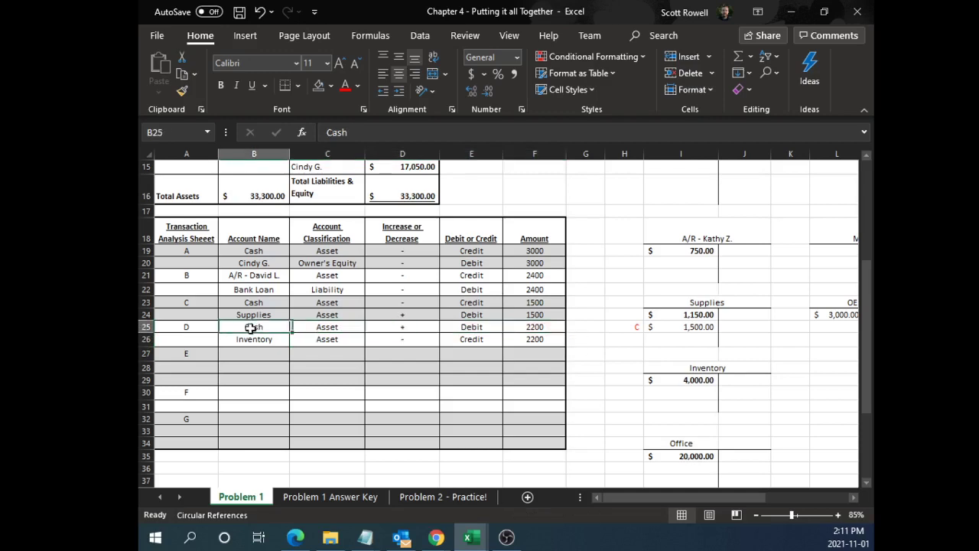
ctrl+click(474, 327)
ctrl+click(533, 326)
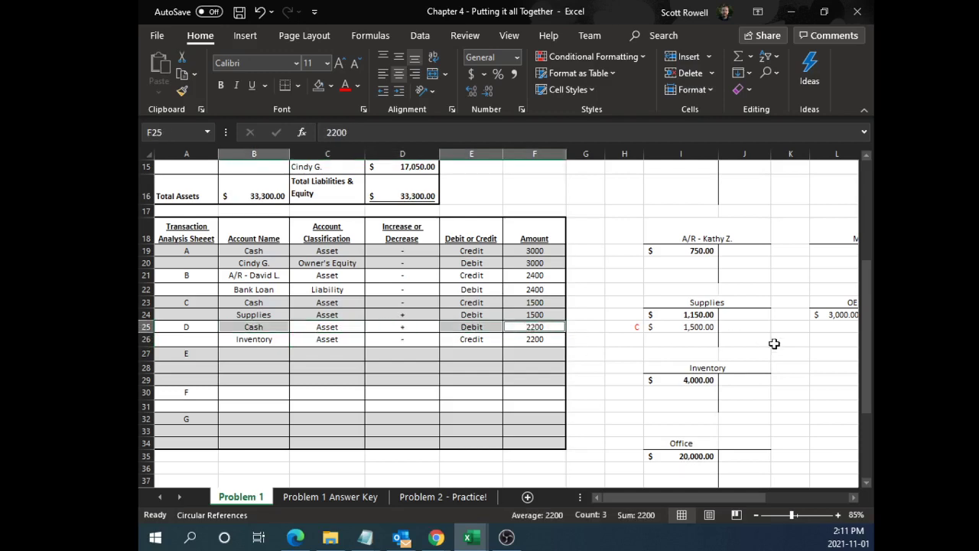
scroll(774, 343, up, 3)
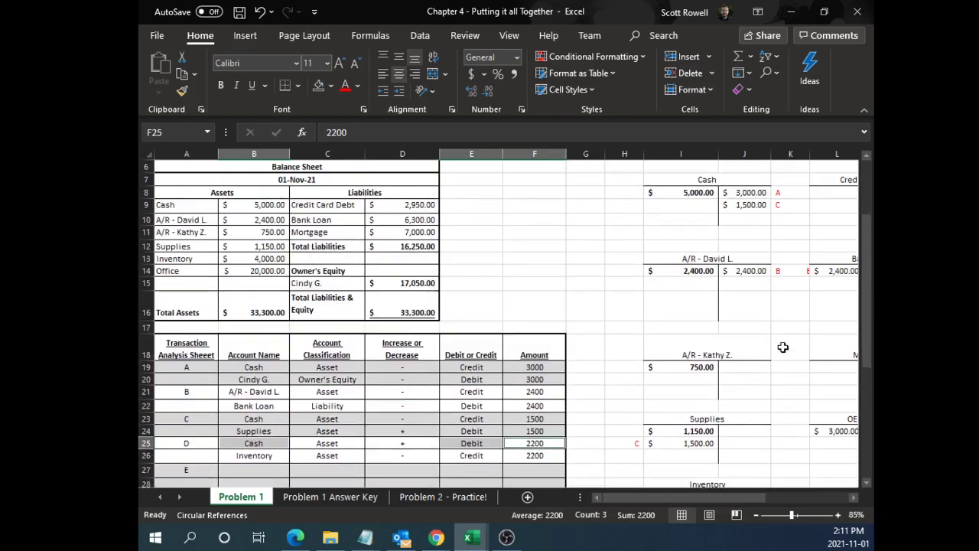
click(700, 205)
text(2200)
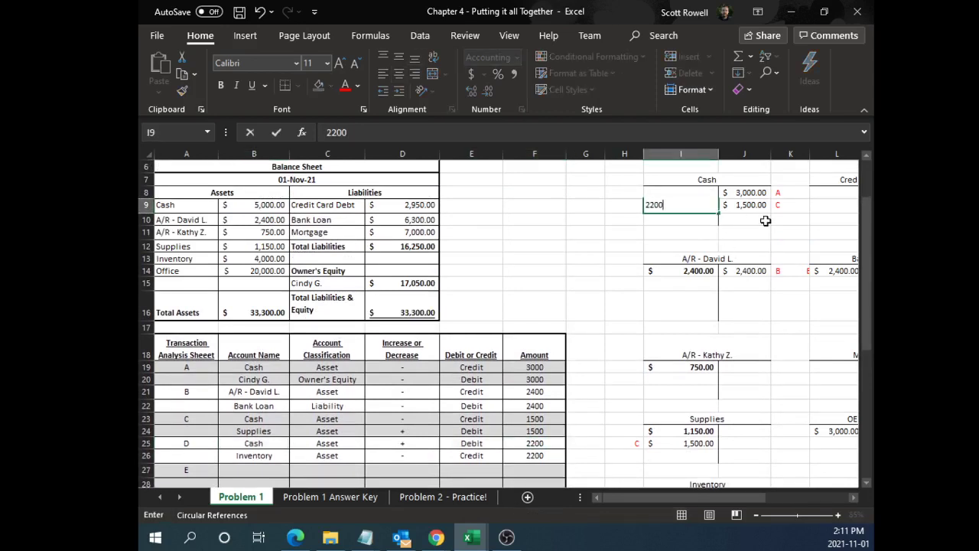
key(Return)
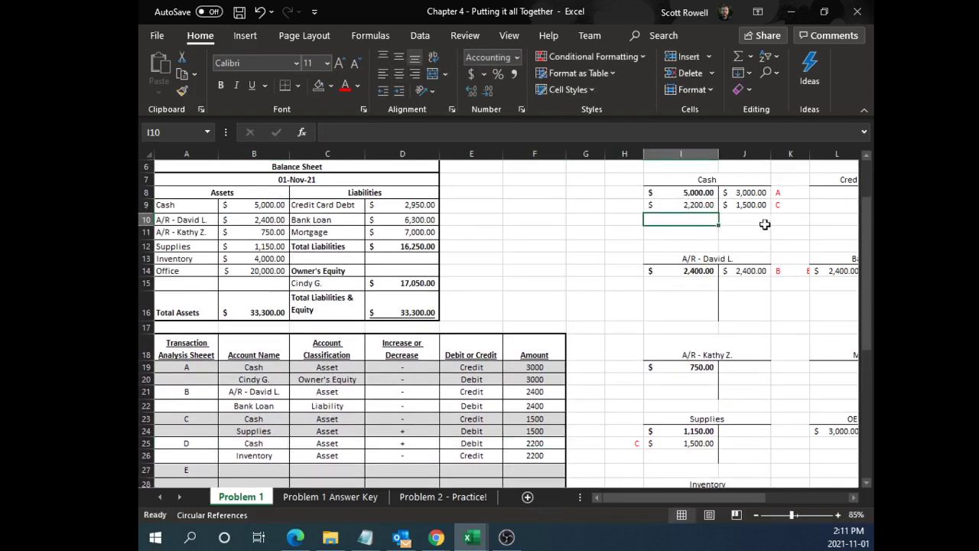
Label the new Cash debit posting with the transaction letter D in H9
click(639, 205)
text(D)
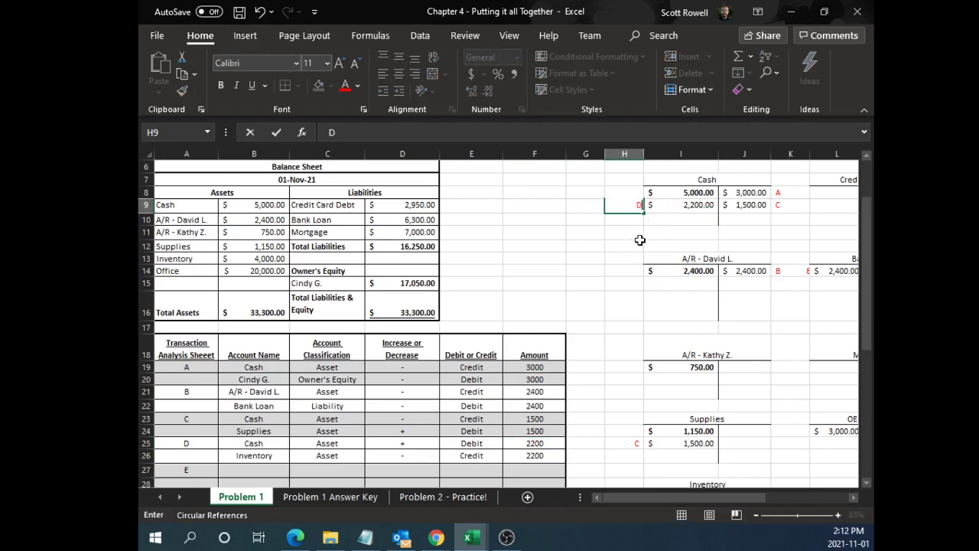
click(640, 240)
click(686, 222)
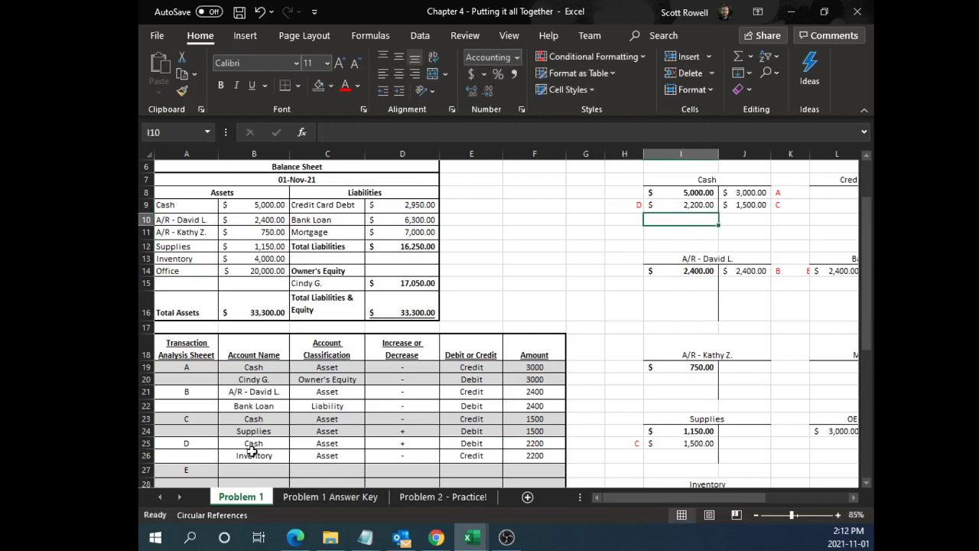
Post transaction D's 2200 credit to the Inventory T-account in J29 and label it D in K29
drag(253, 455, 535, 455)
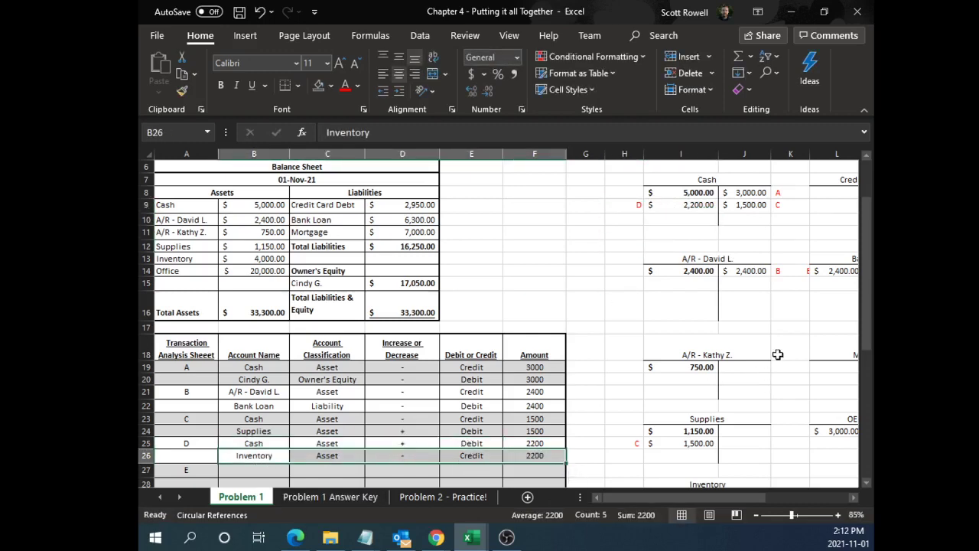
scroll(777, 355, down, 2)
click(746, 416)
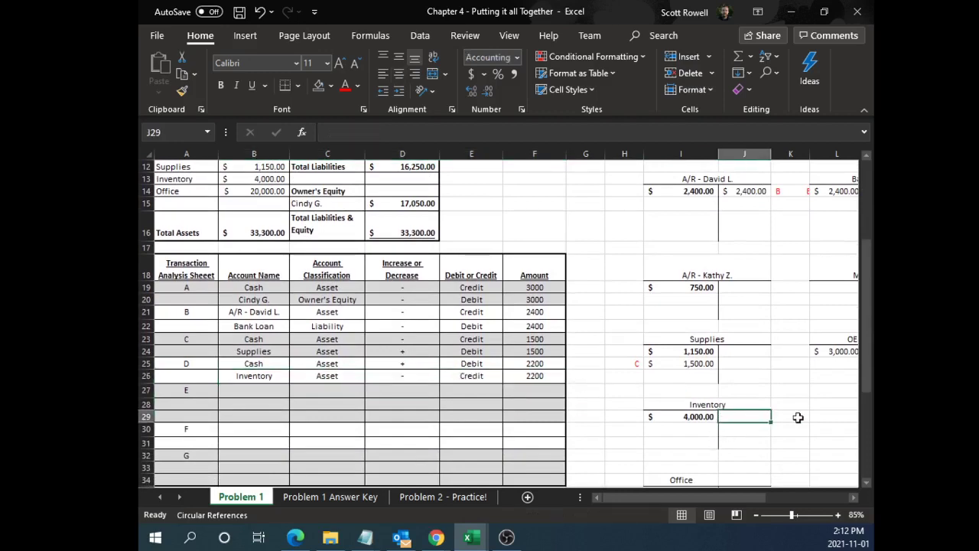
text(2200)
click(798, 416)
key(Down)
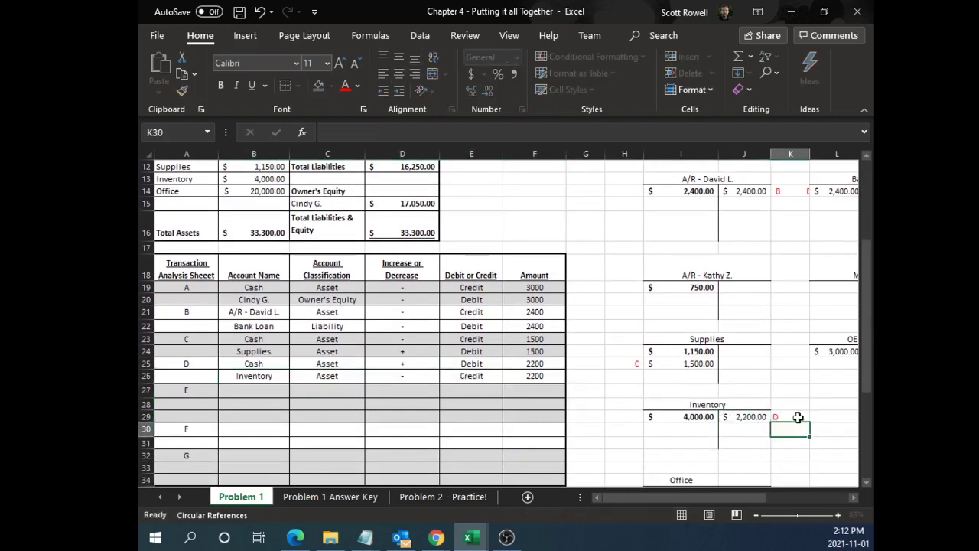
Compare transaction D's postings in the Inventory and Cash T-accounts
scroll(773, 417, up, 3)
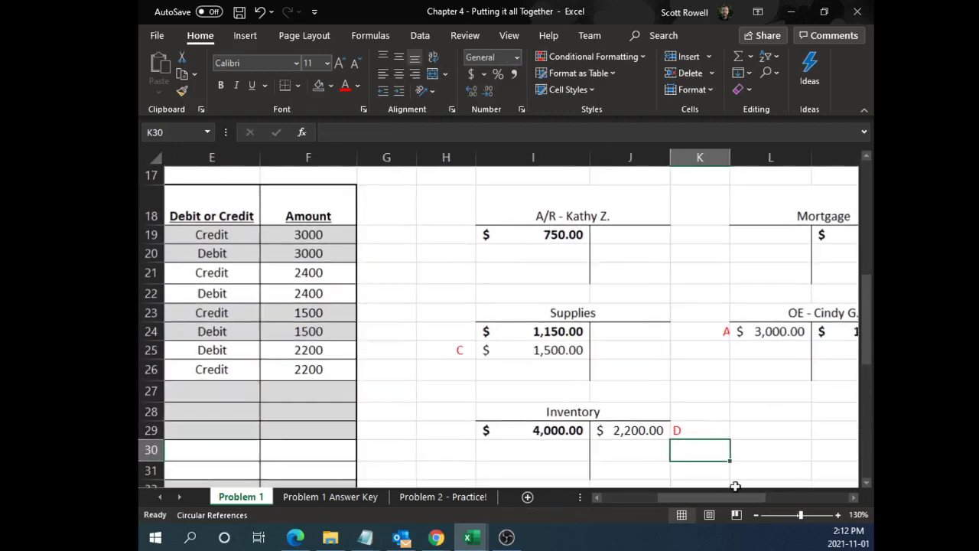
drag(531, 348, 702, 353)
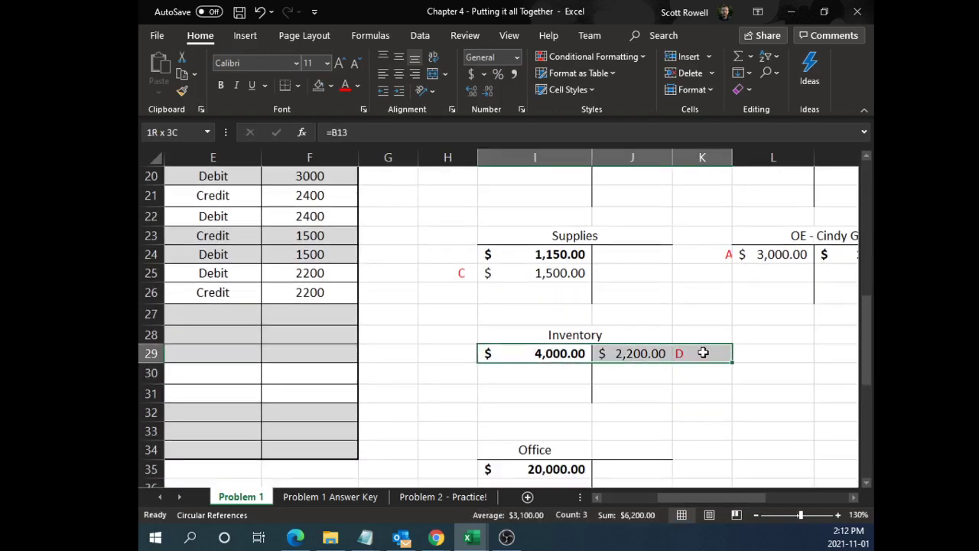
click(604, 367)
scroll(606, 368, up, 5)
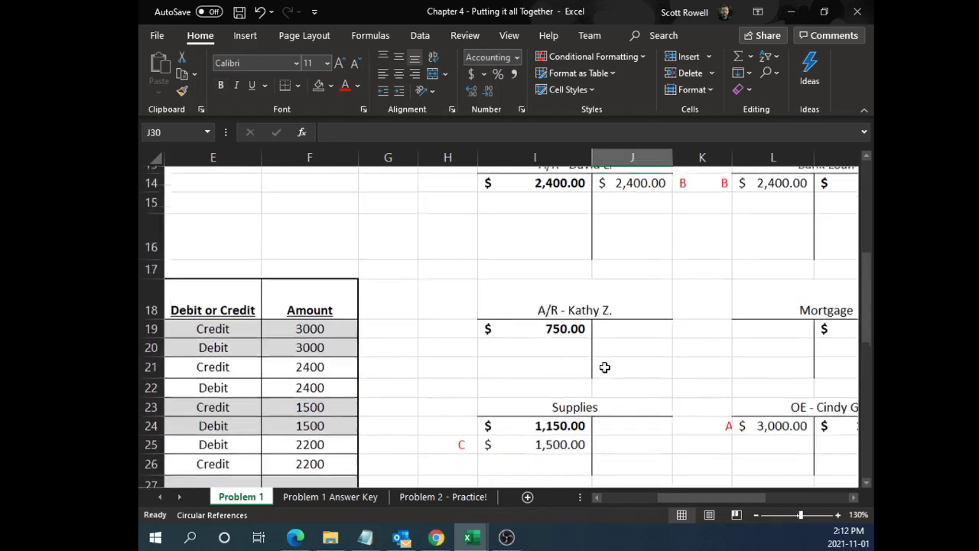
drag(442, 257, 539, 254)
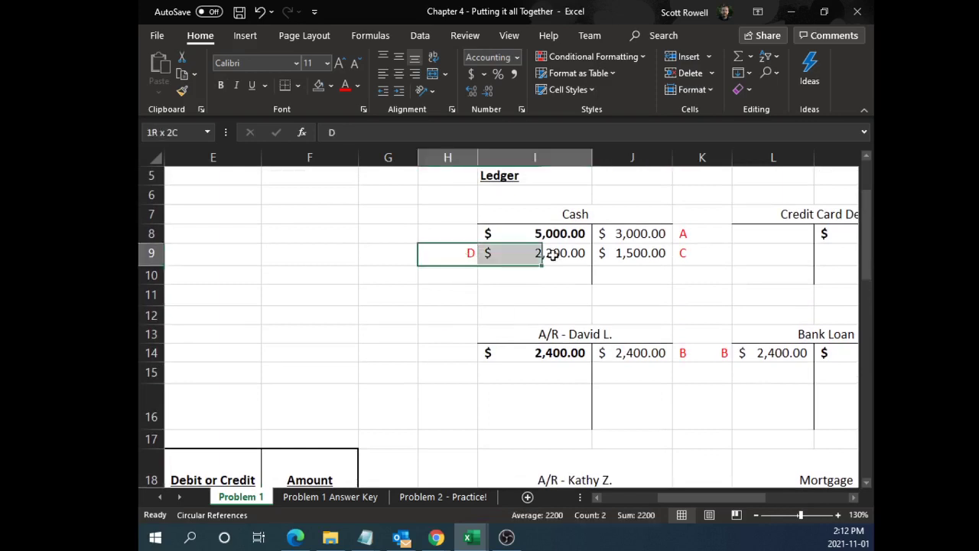
Examine the Cash T-account's credit postings A and C against its debit posting D
click(662, 301)
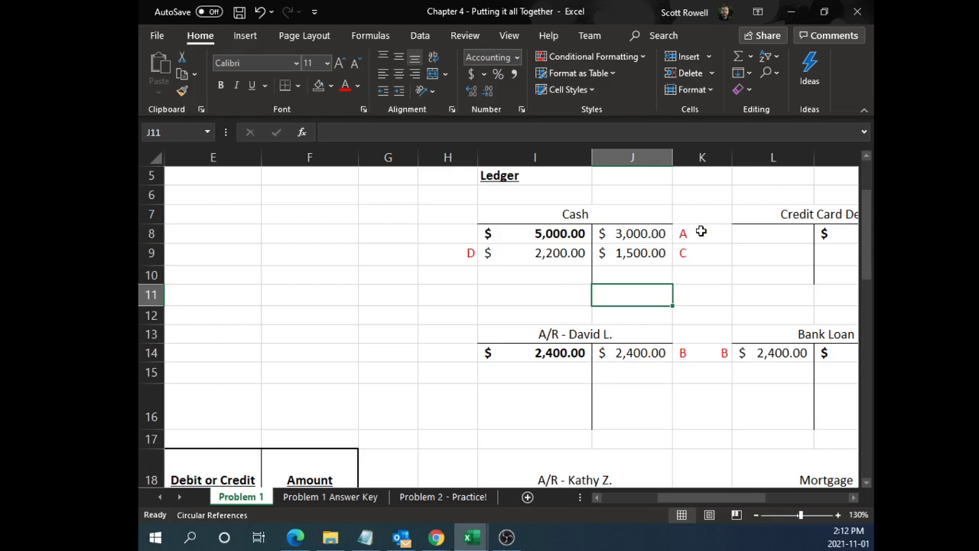
drag(697, 235, 643, 255)
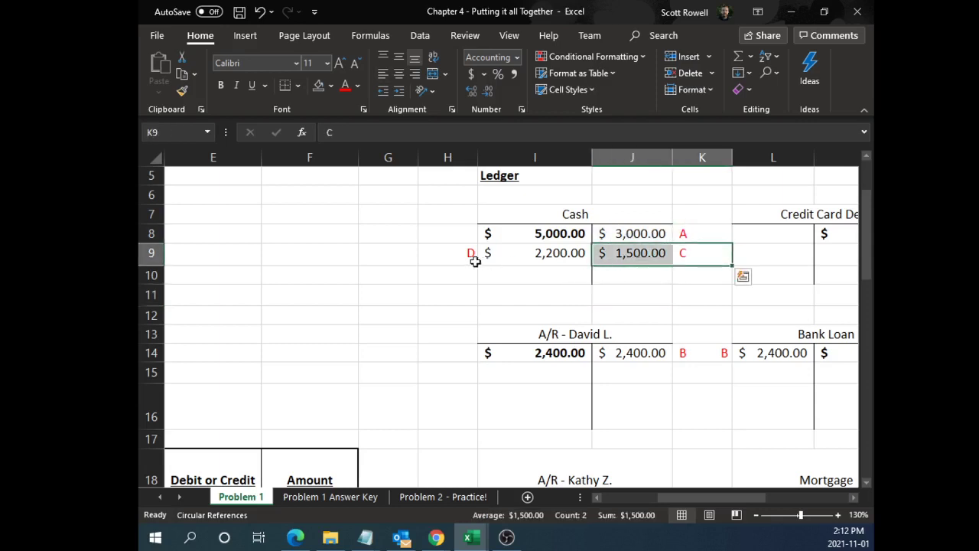
drag(475, 262, 553, 251)
click(537, 289)
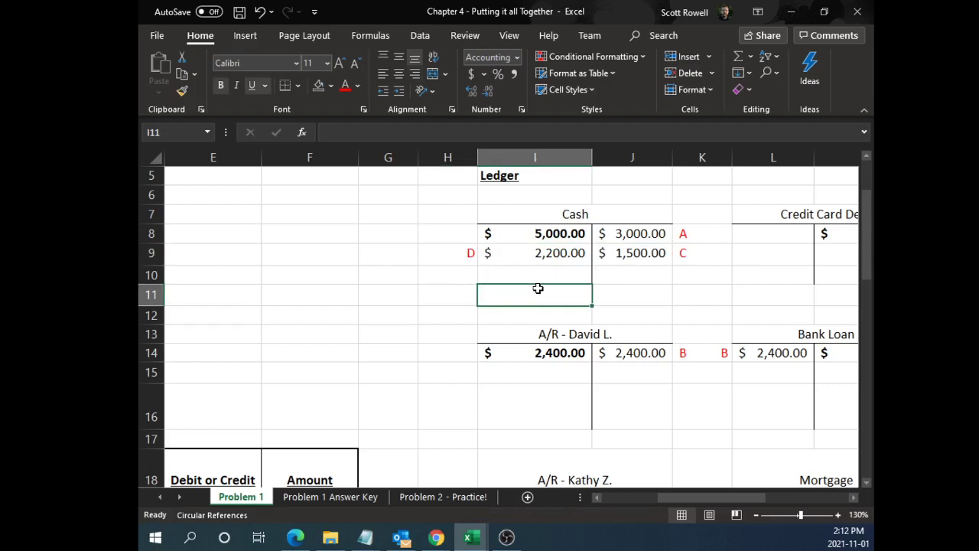
drag(631, 234, 713, 258)
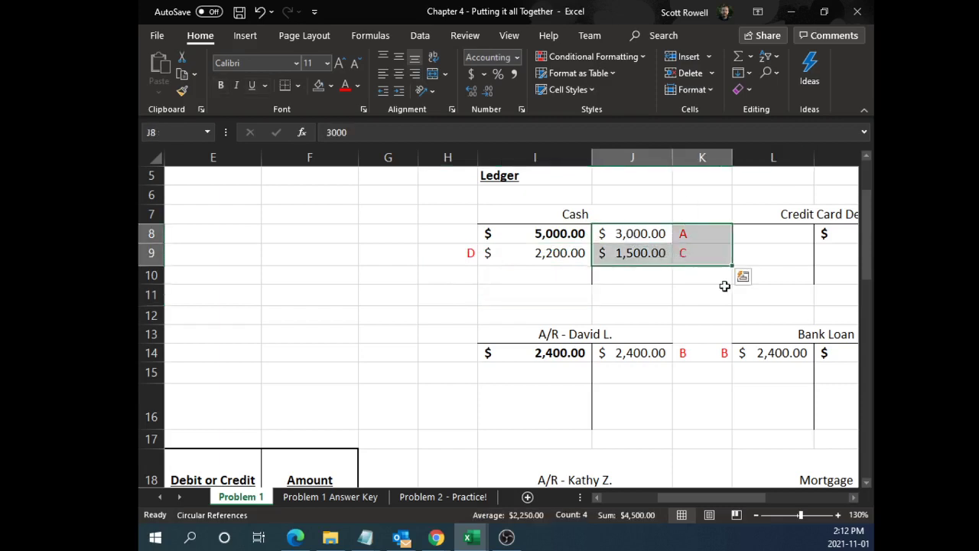
drag(433, 257, 527, 258)
click(494, 288)
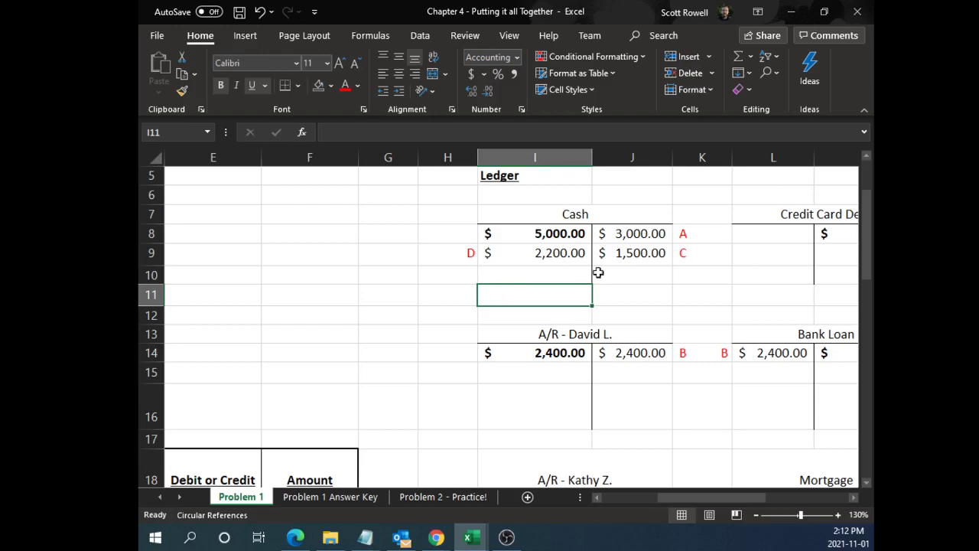
Return to transaction E's empty rows in the transaction analysis sheet
scroll(573, 429, down, 4)
drag(690, 497, 604, 499)
scroll(252, 360, down, 1)
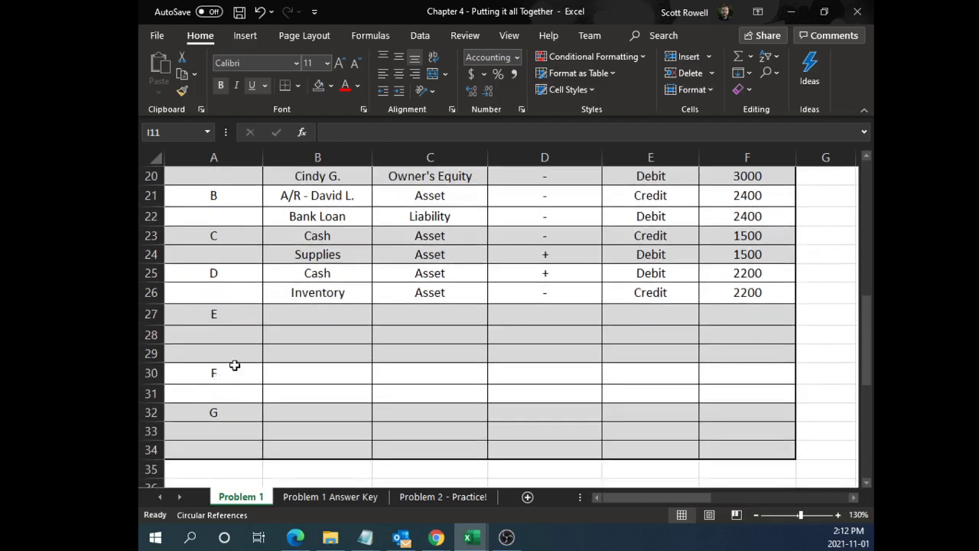
Review the description of transaction E and its three blank rows in the transaction analysis sheet
scroll(235, 365, down, 4)
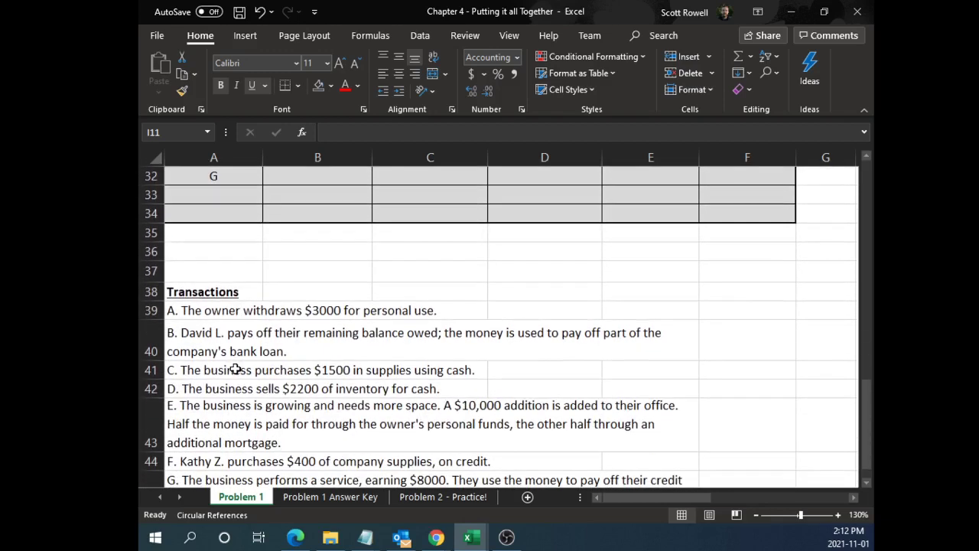
scroll(336, 383, up, 2)
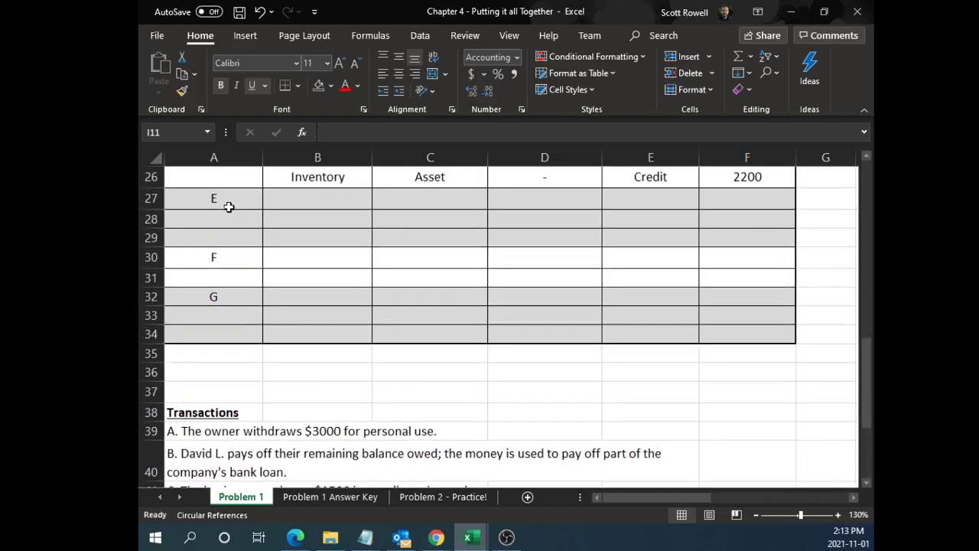
drag(229, 207, 728, 236)
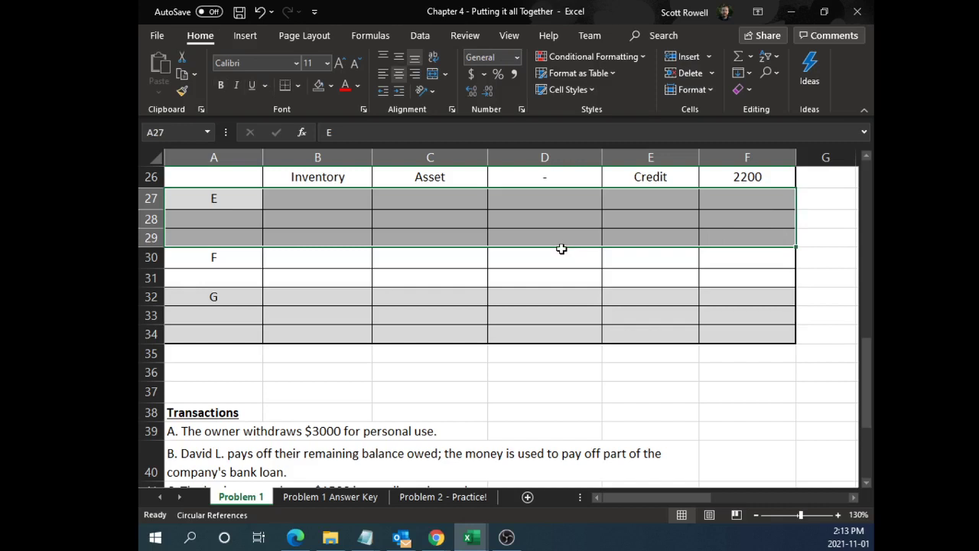
click(319, 196)
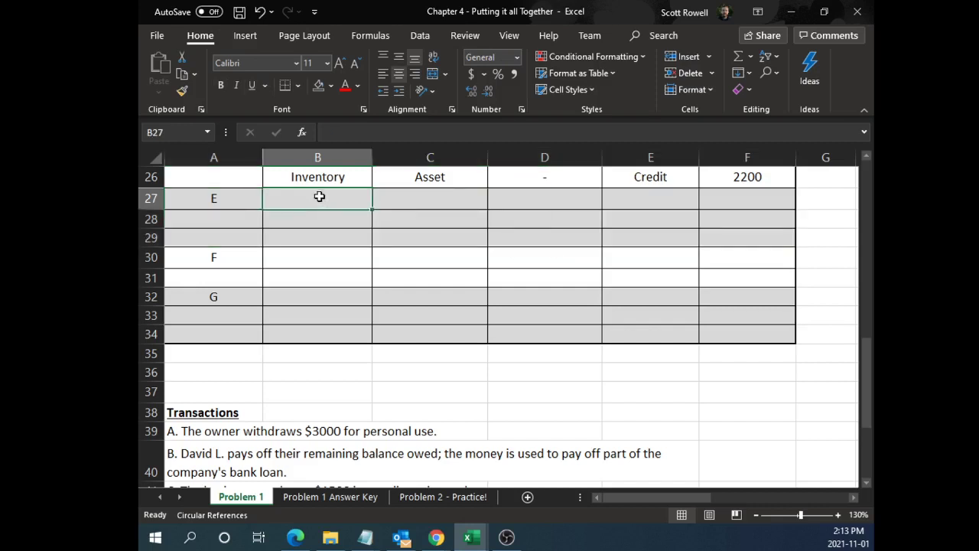
drag(230, 201, 728, 237)
click(336, 206)
scroll(409, 245, down, 2)
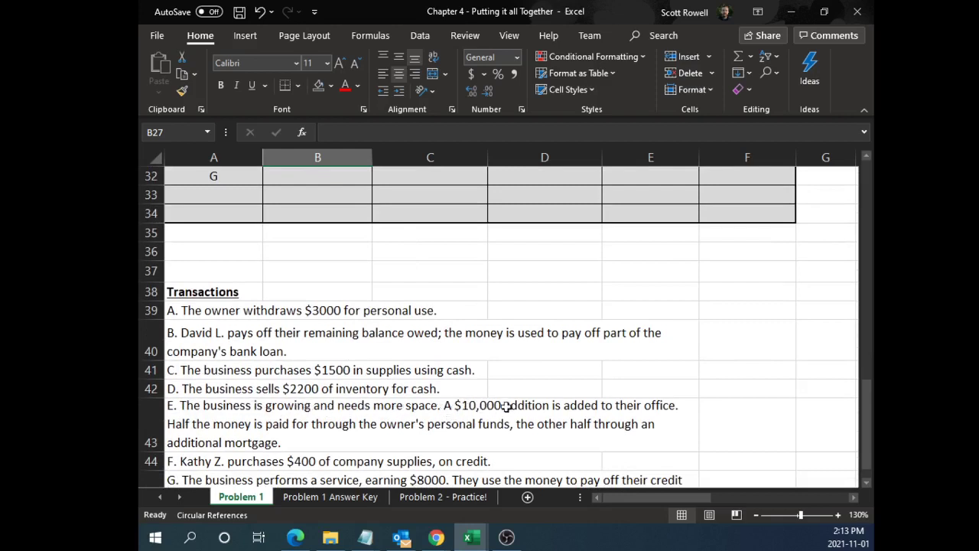
click(667, 405)
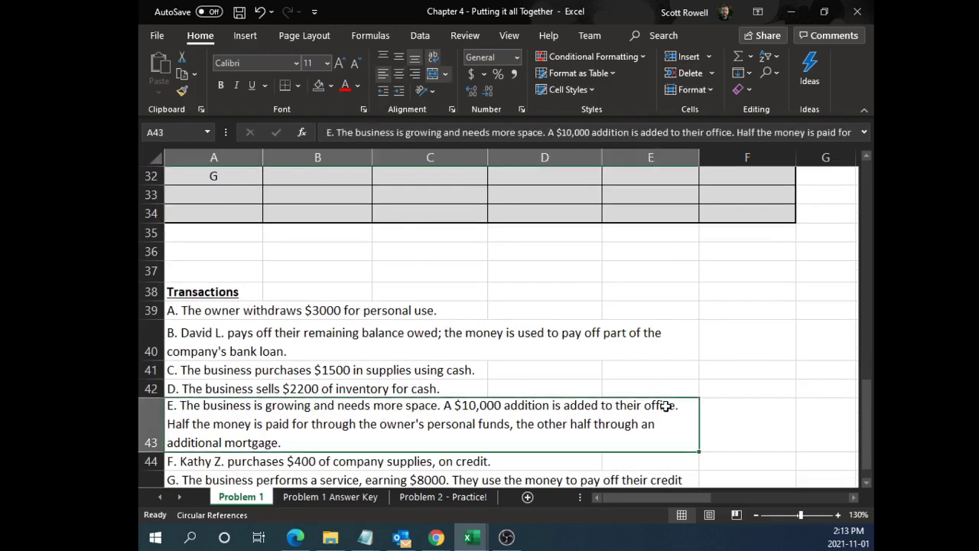
Enter Office as the first account name for transaction E in B27, and check that account in the balance sheet
scroll(582, 413, up, 2)
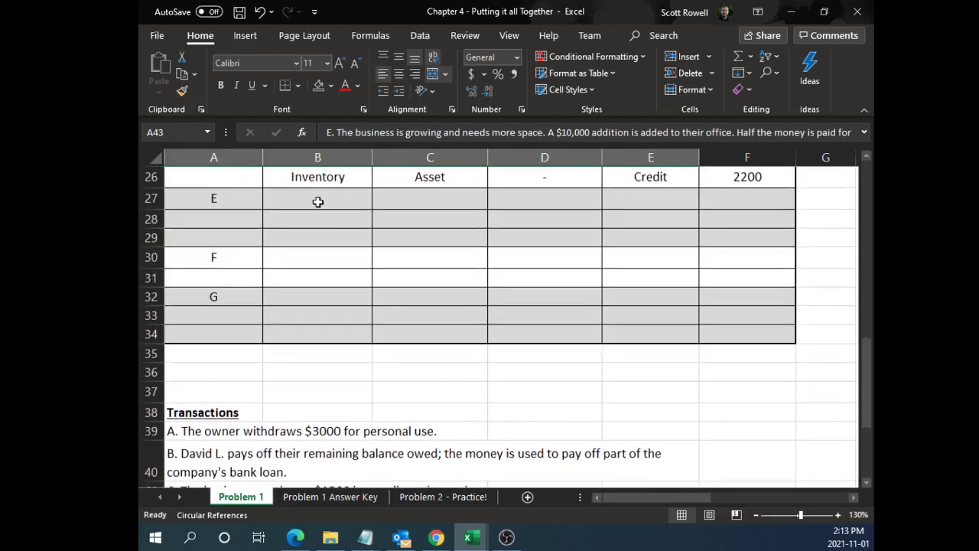
click(318, 199)
text(Office)
key(Return)
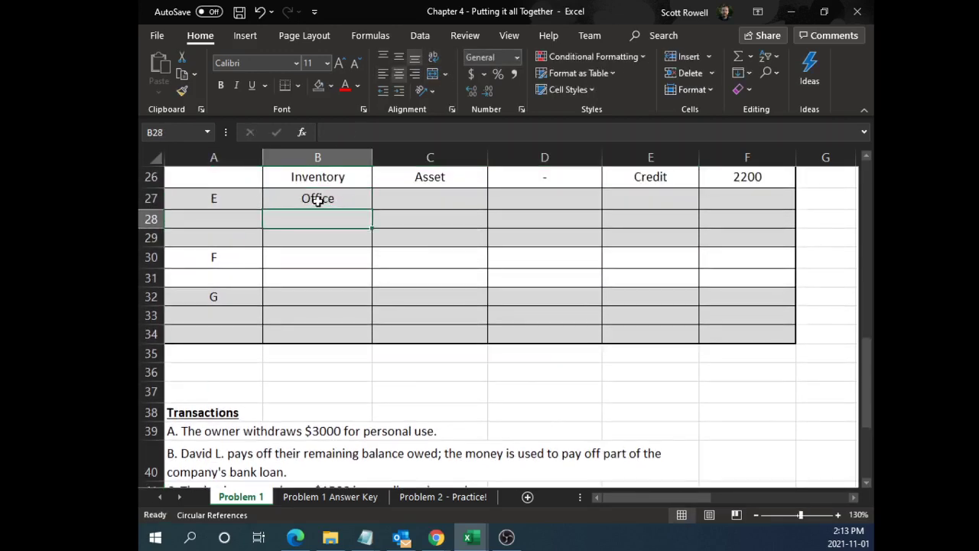
scroll(306, 222, up, 4)
drag(192, 175, 335, 180)
scroll(360, 221, down, 3)
click(325, 255)
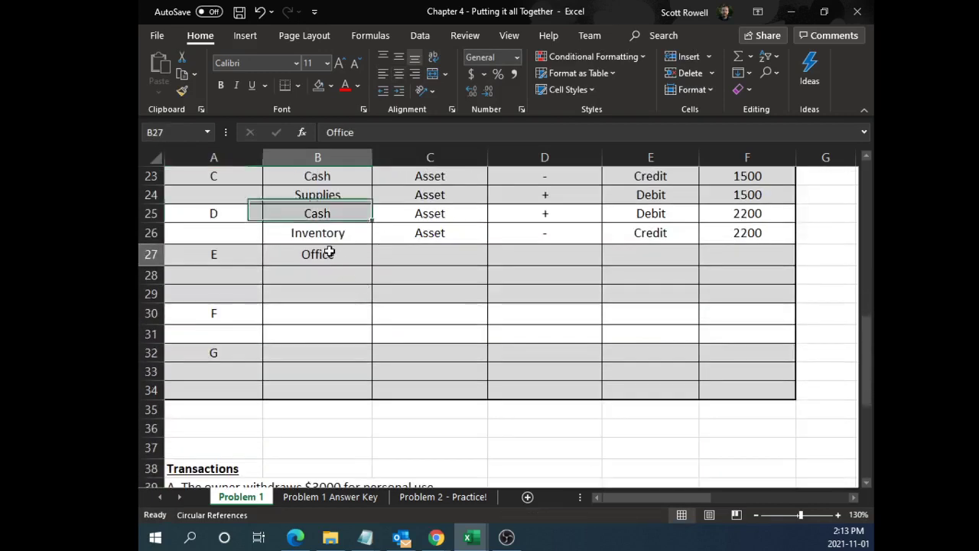
Add the owner's capital account under Office in row 28, using the owner's name as on the balance sheet and the classification Owner's Equity
click(327, 273)
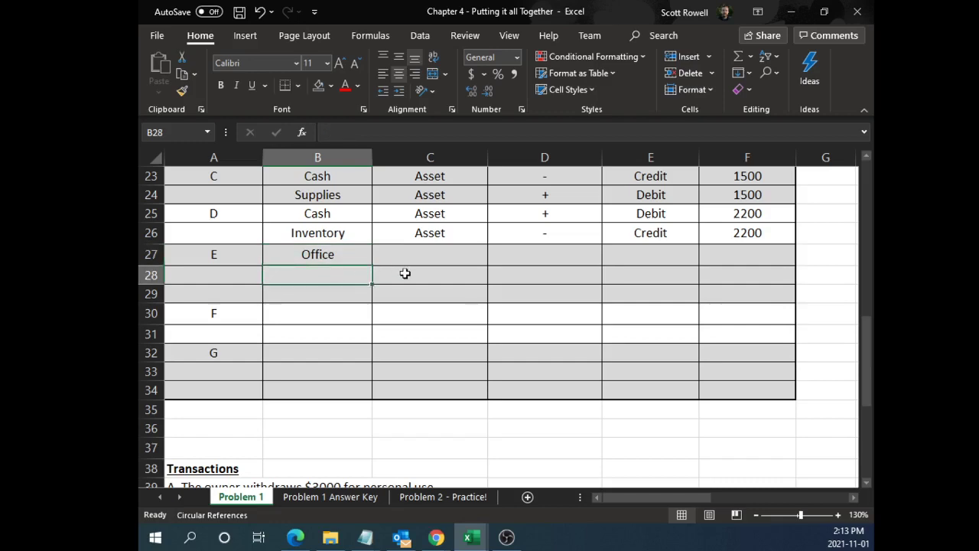
scroll(406, 274, down, 4)
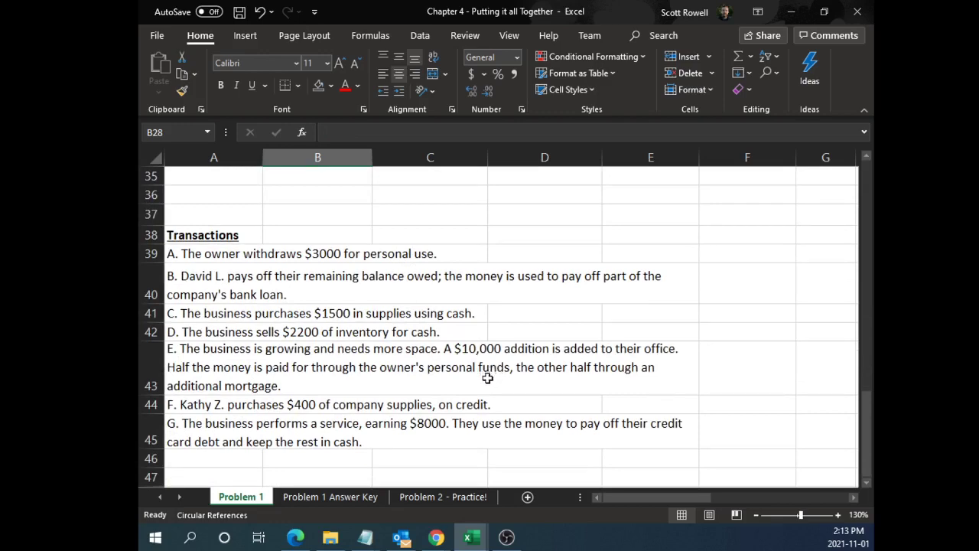
scroll(484, 388, up, 3)
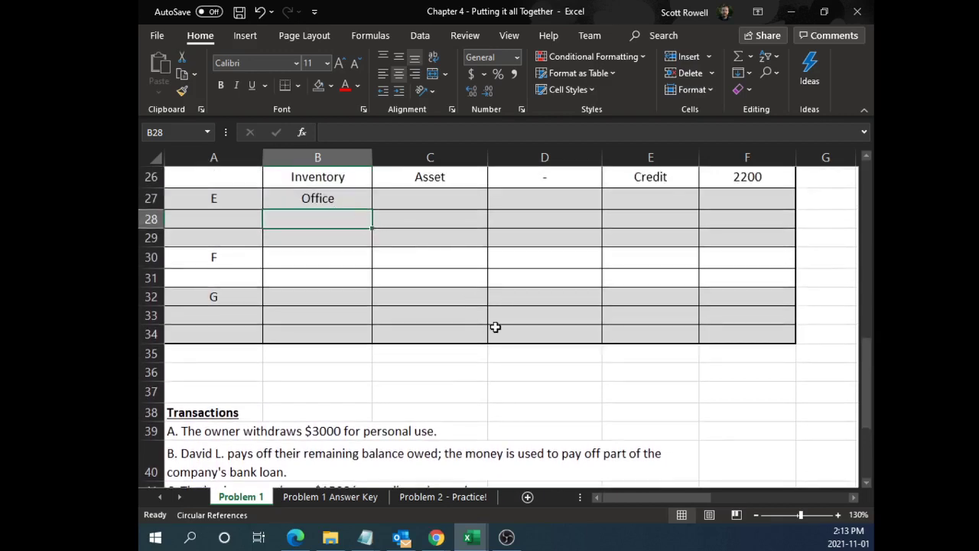
scroll(492, 326, up, 3)
scroll(495, 327, up, 2)
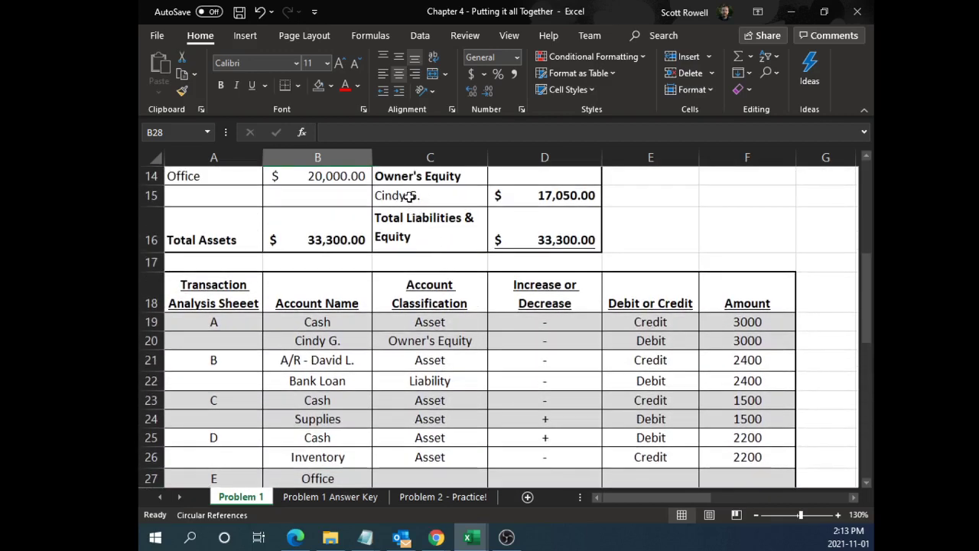
scroll(527, 283, down, 4)
text(C)
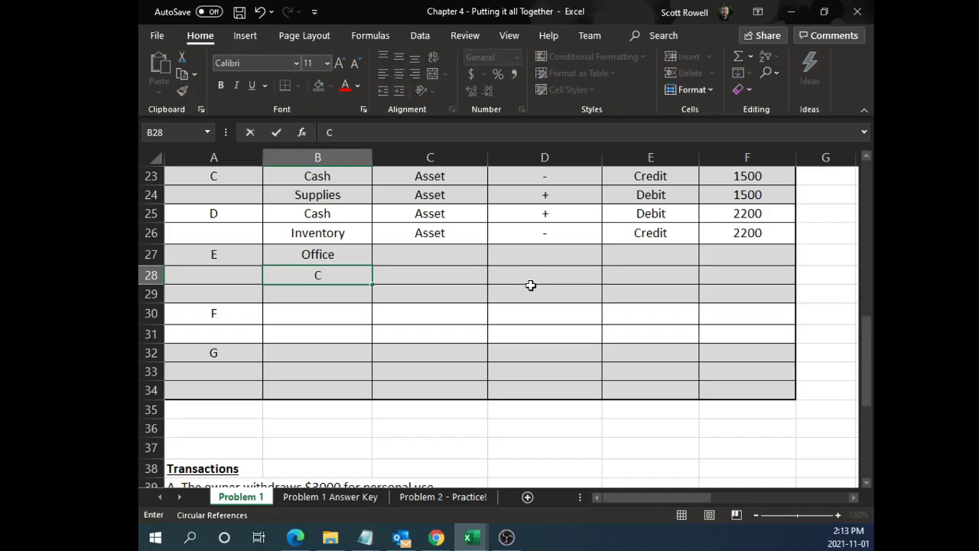
text(indy G.)
key(Tab)
text(Owner's Equity)
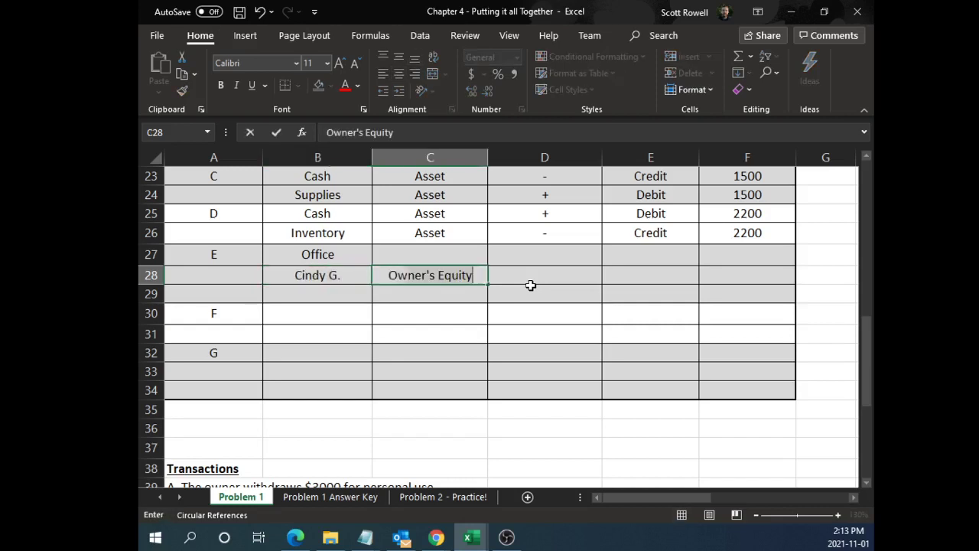
key(Return)
Classify the Office account of transaction E as Asset in C27
key(Up)
key(Right)
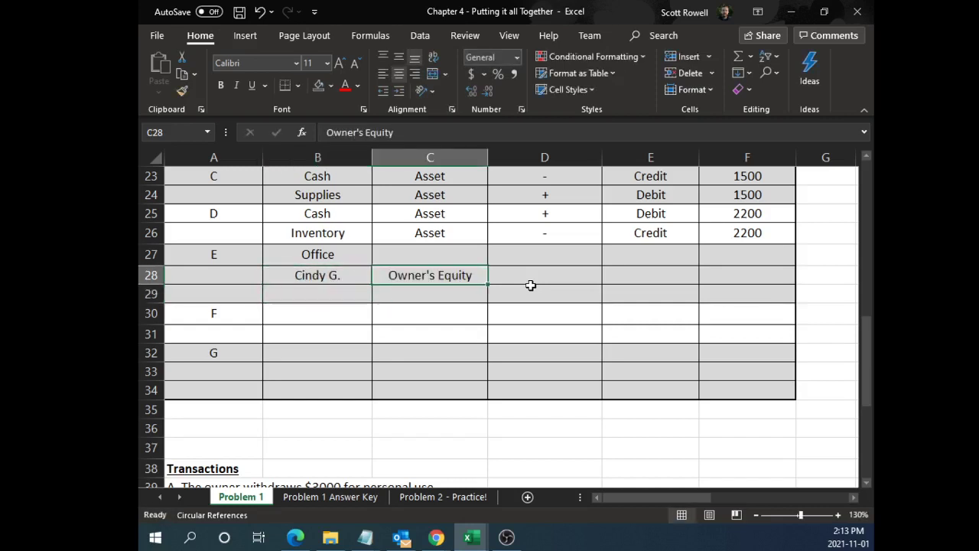
key(Up)
text(Asset)
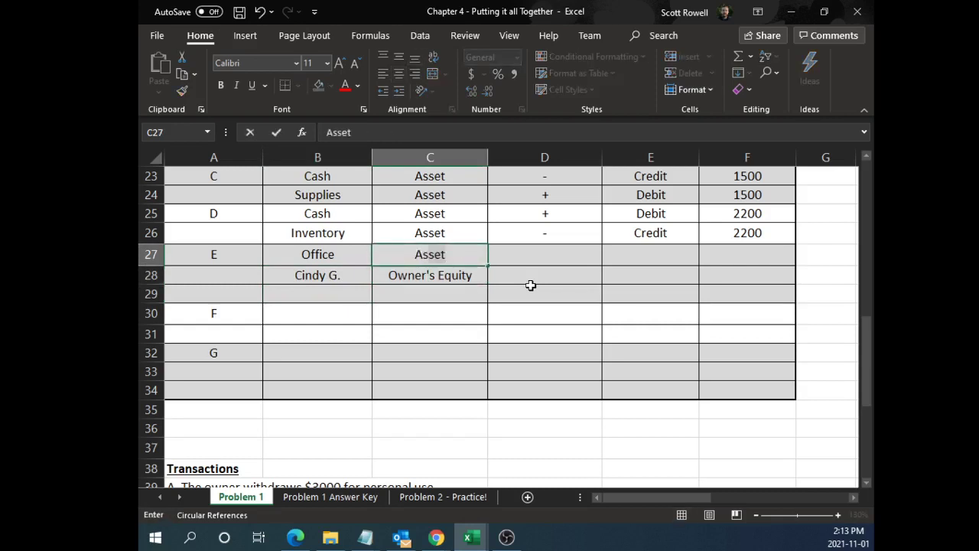
key(Return)
key(Up)
key(Left)
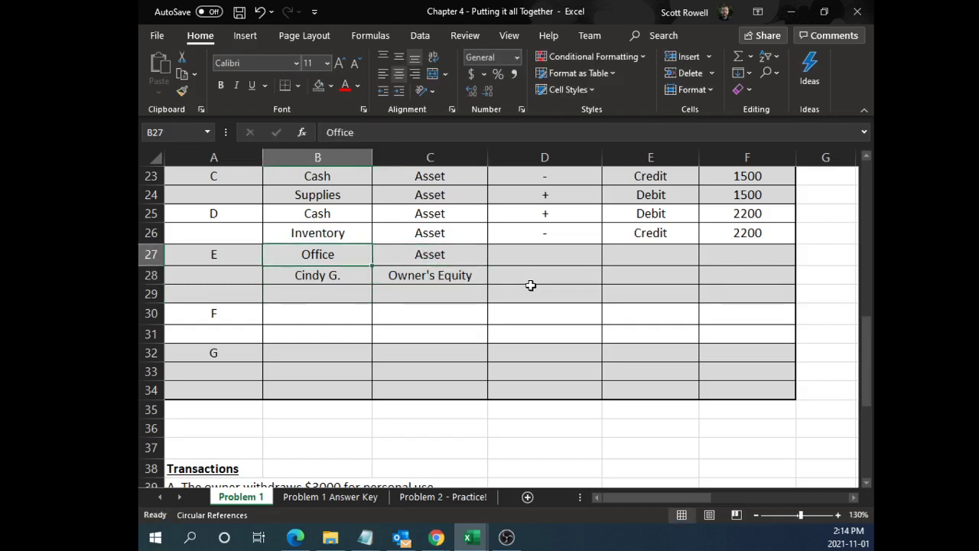
Enter Mortgage as the third account name for transaction E in B29, following the transaction's description
click(365, 290)
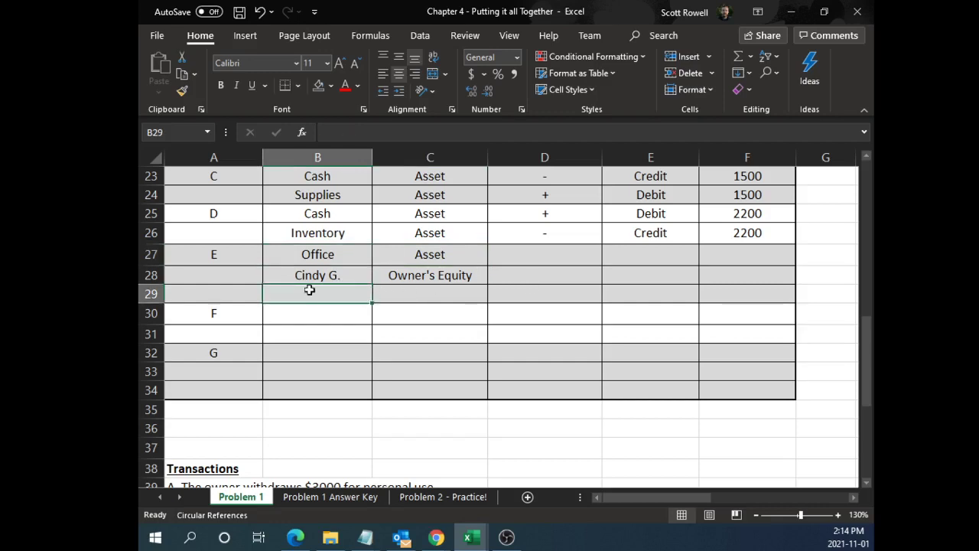
scroll(337, 283, down, 3)
scroll(345, 291, down, 1)
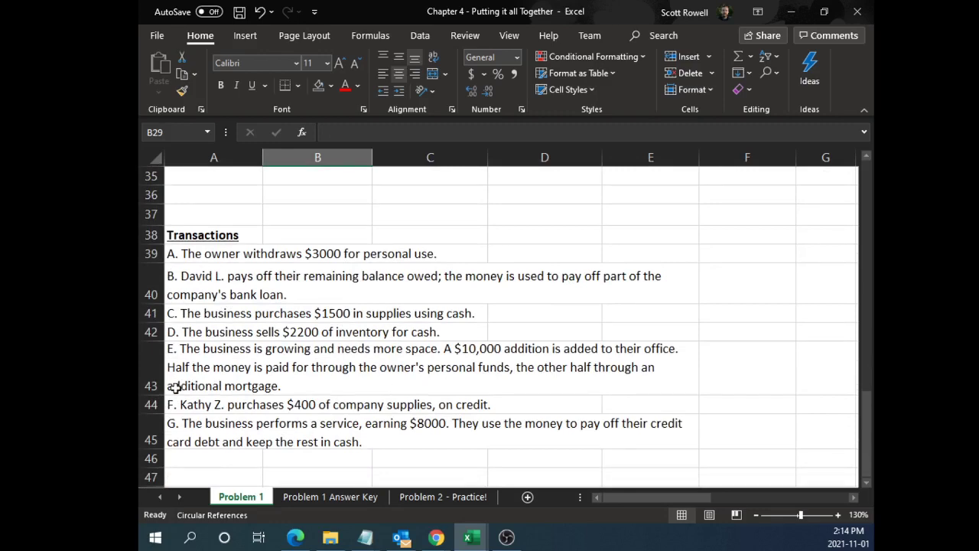
scroll(231, 388, up, 5)
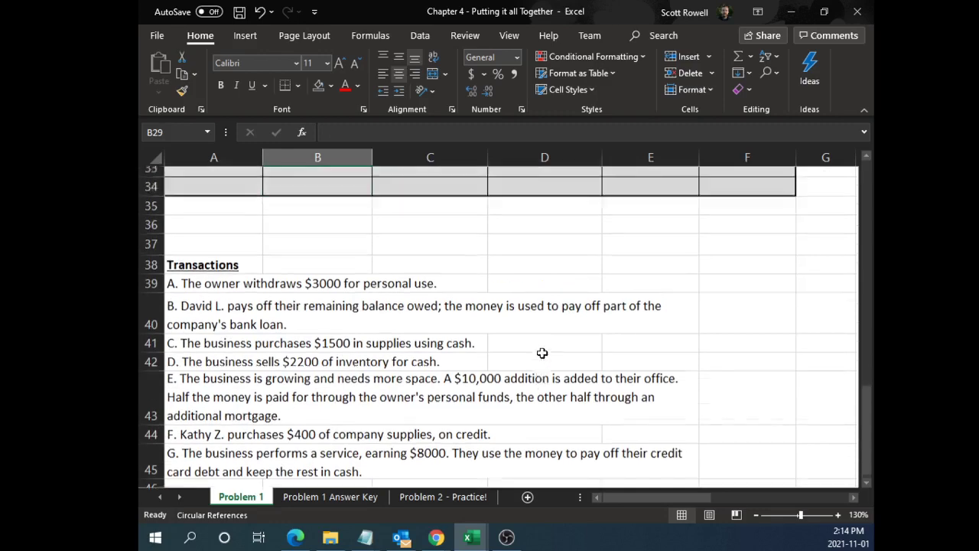
text(Mortgage)
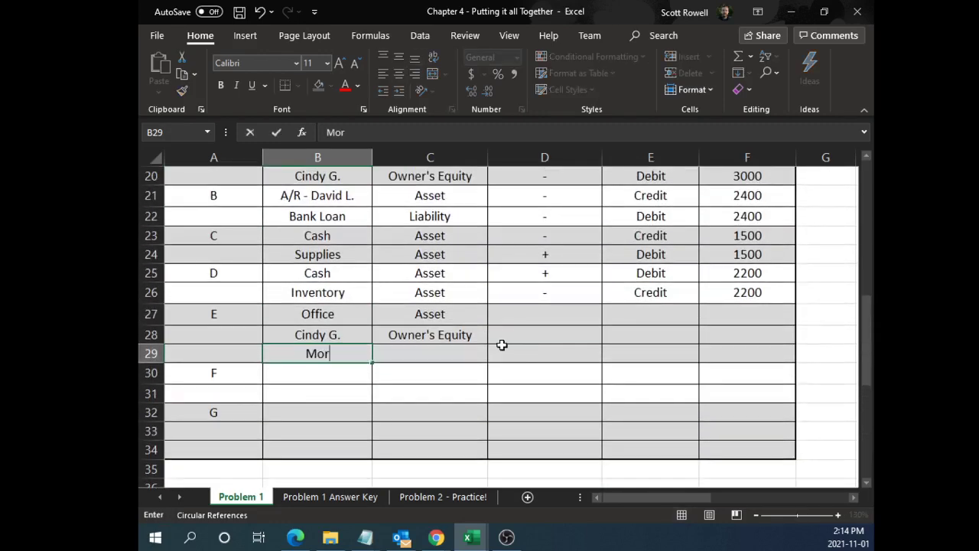
key(Tab)
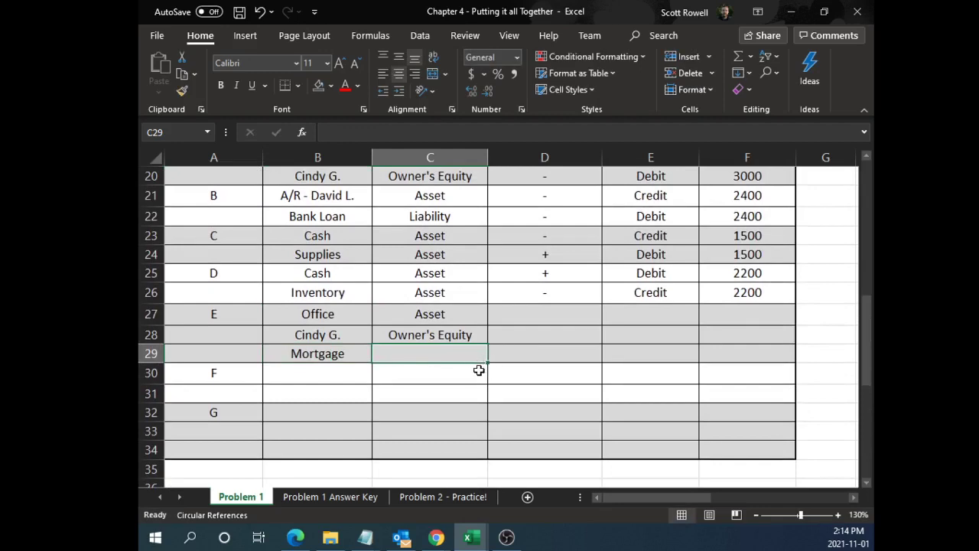
Check the Mortgage account's section in the balance sheet and classify it as Liability in C29
scroll(479, 371, up, 4)
drag(394, 234, 510, 236)
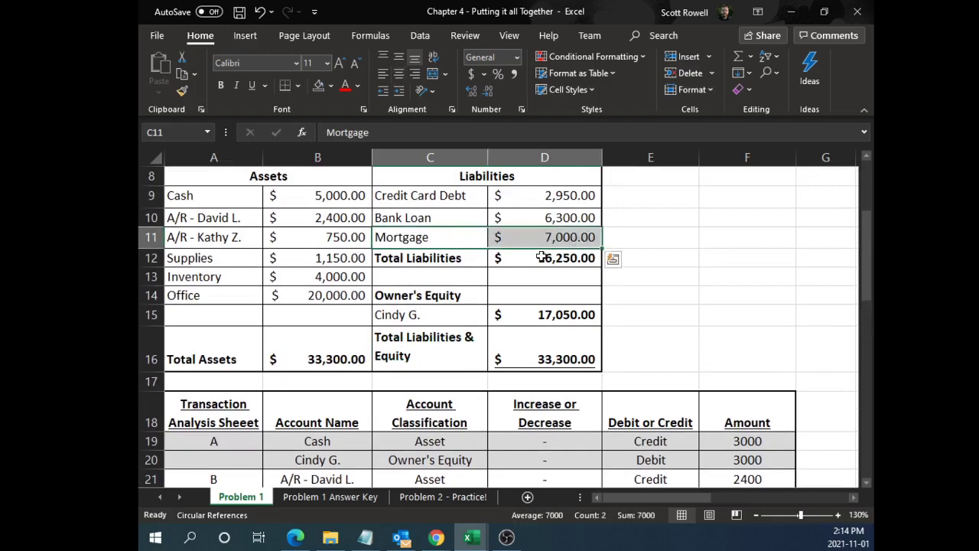
scroll(536, 279, down, 5)
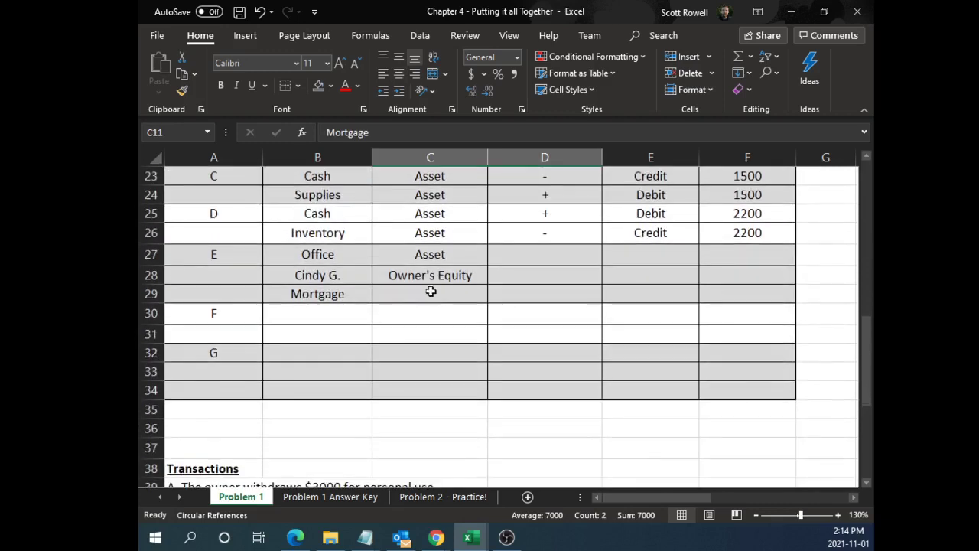
click(431, 291)
text(Liability)
key(Return)
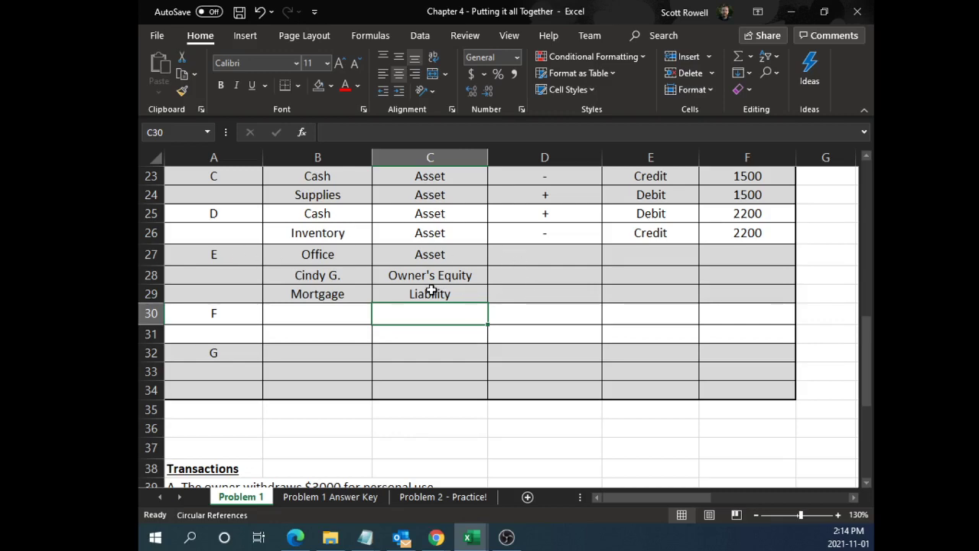
Check the office addition described in transaction E and mark the Office account as an increase with + in D27
scroll(428, 295, down, 3)
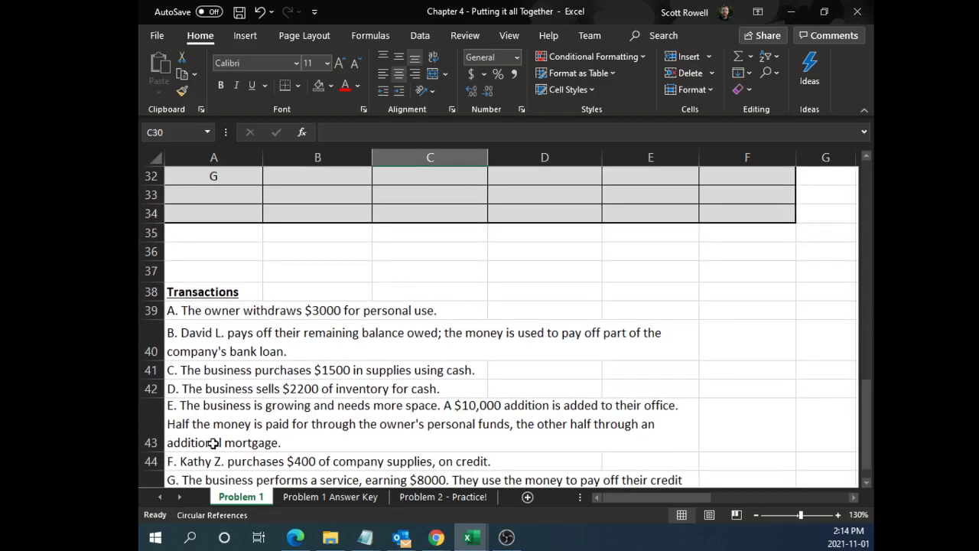
click(451, 414)
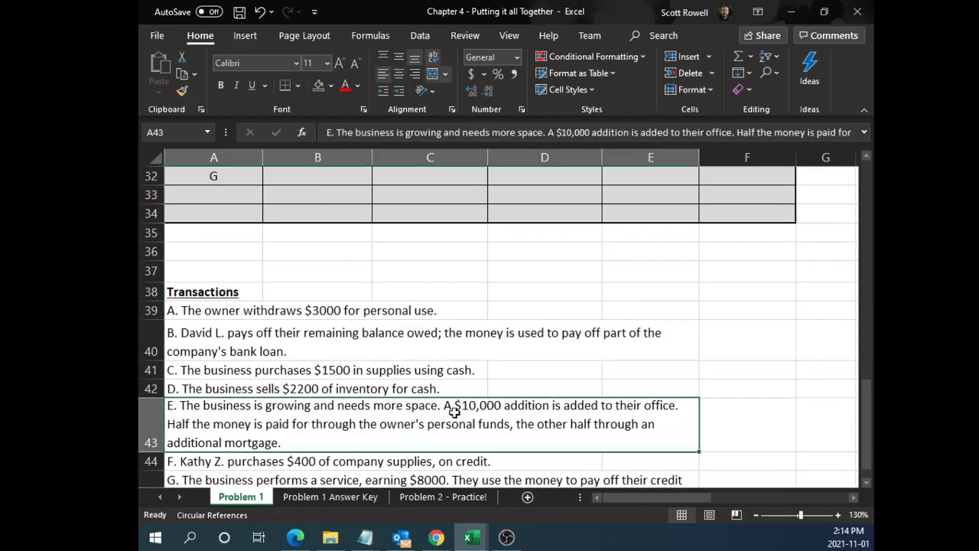
double_click(530, 404)
drag(679, 424, 442, 423)
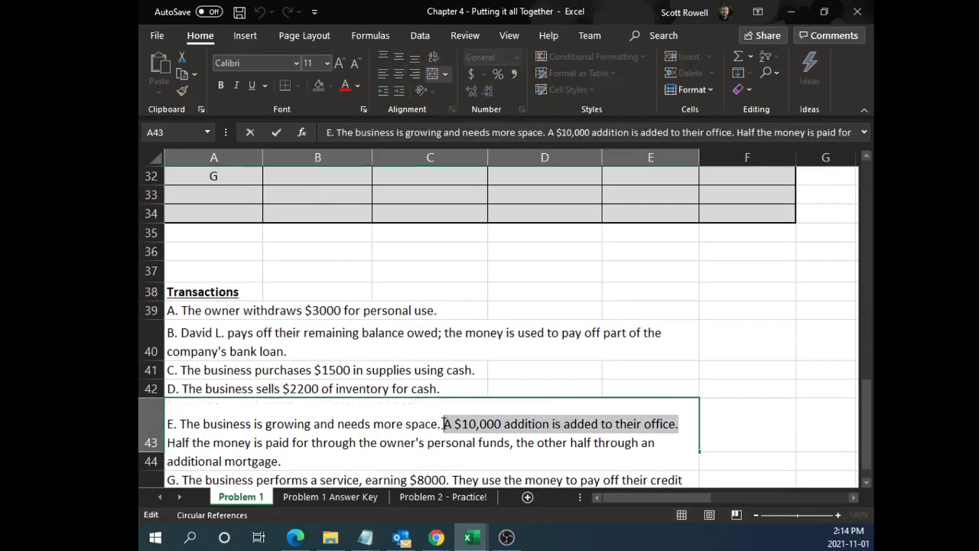
click(634, 348)
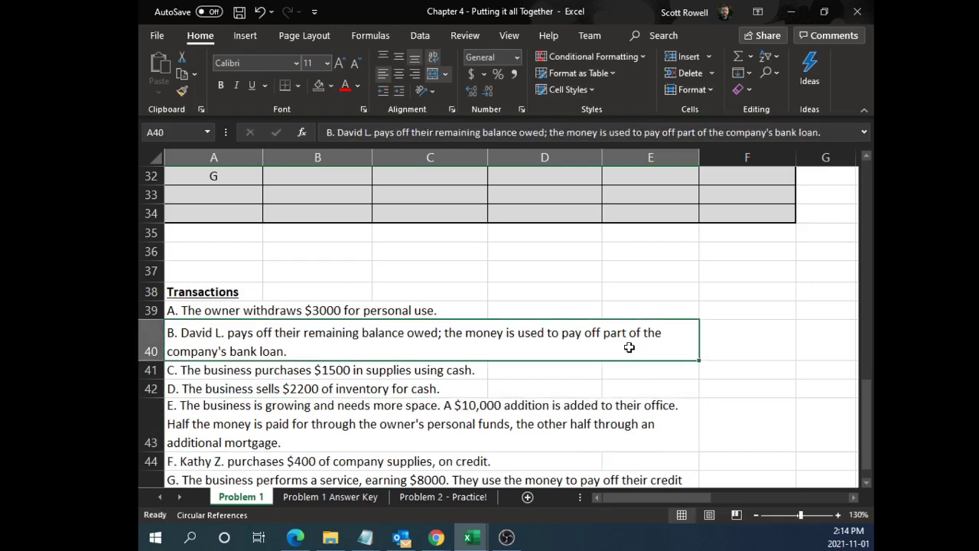
scroll(619, 350, up, 3)
click(551, 257)
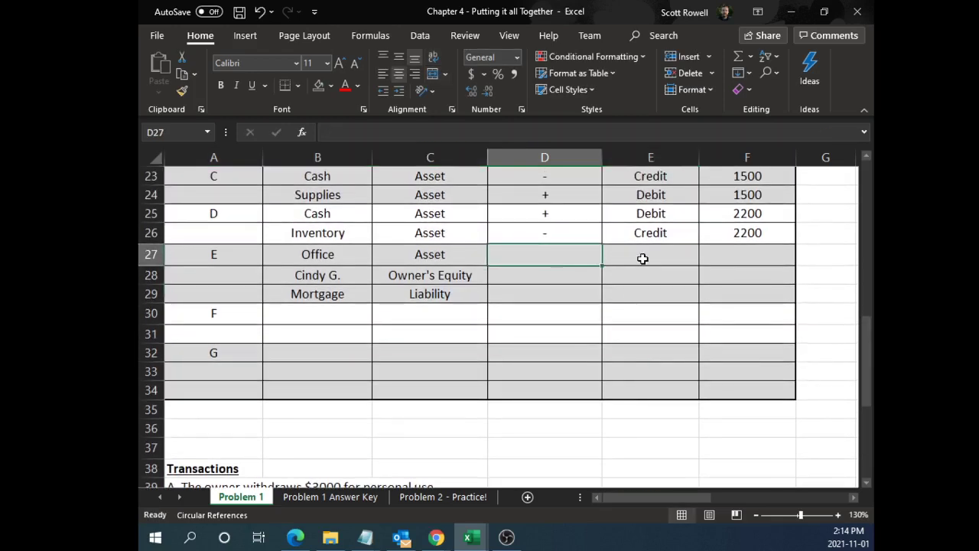
text(+)
key(Return)
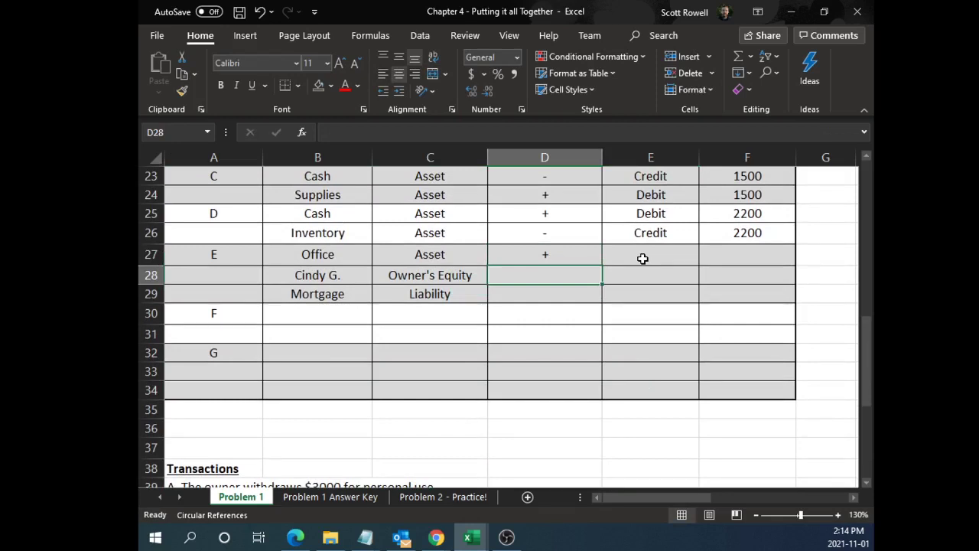
Enter 10000 as the amount for the Office account of transaction E in F27
click(743, 256)
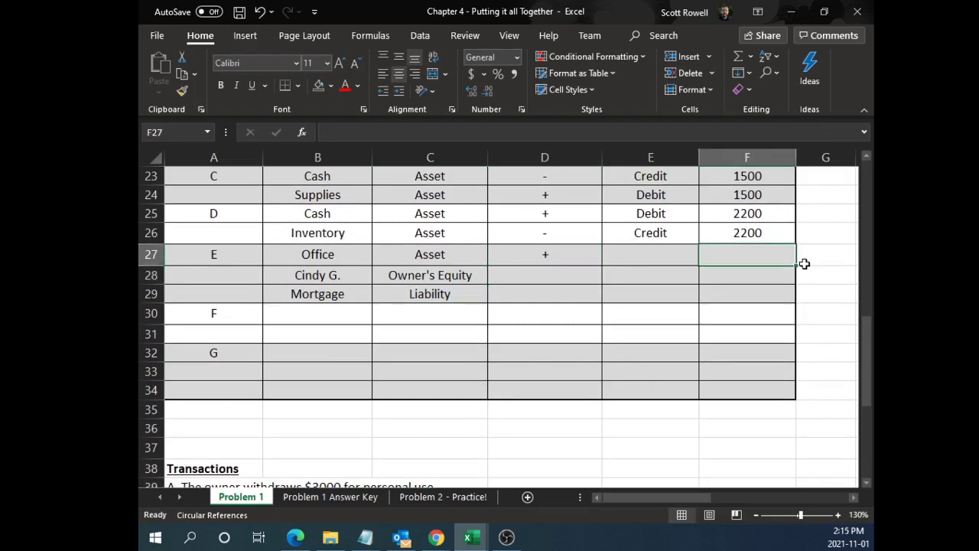
text(10000)
key(Return)
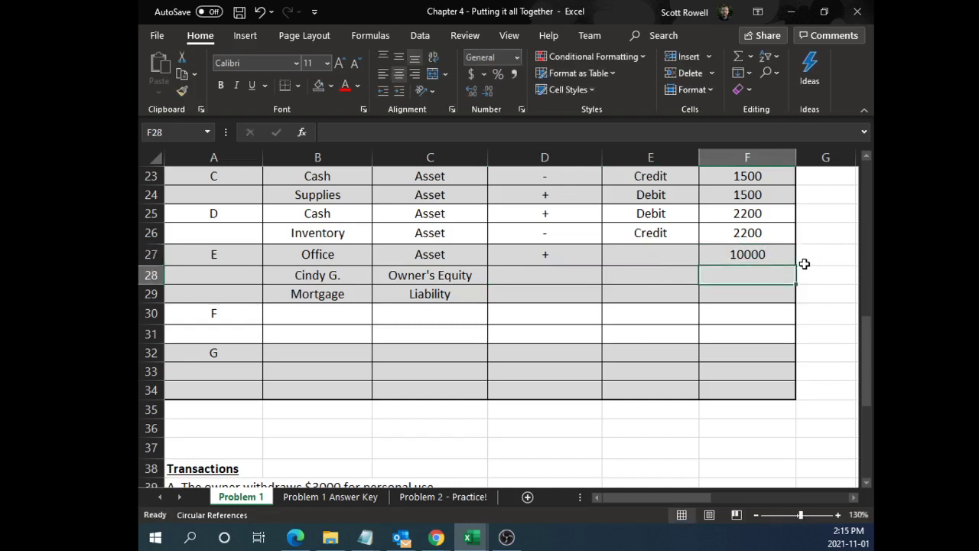
click(757, 257)
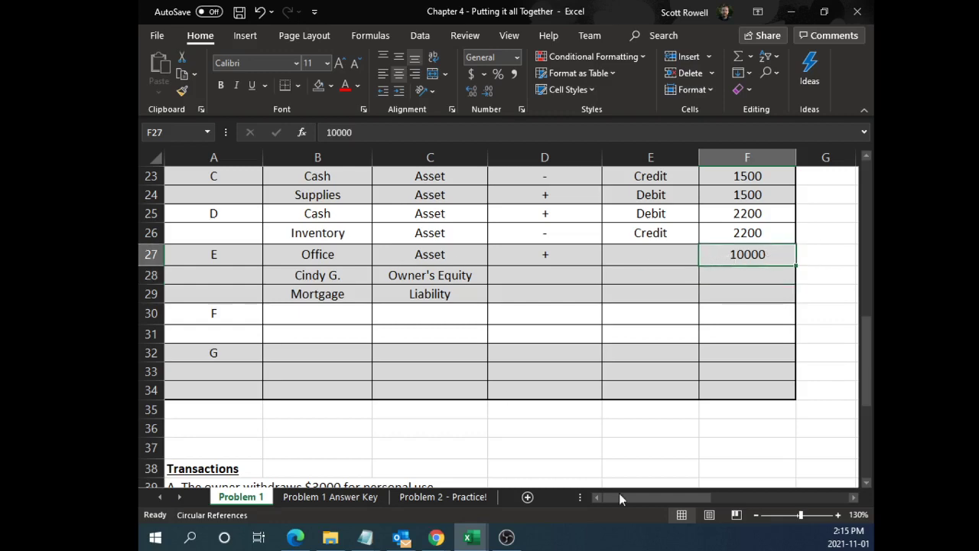
Enter Debit for the Office account of transaction E in E27, based on its asset increase
click(631, 255)
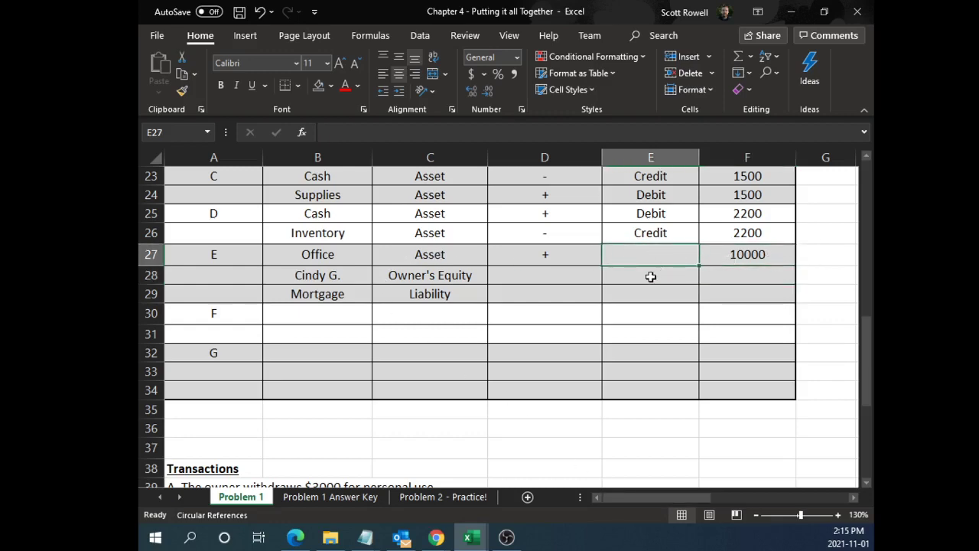
scroll(650, 277, up, 2)
scroll(650, 252, down, 1)
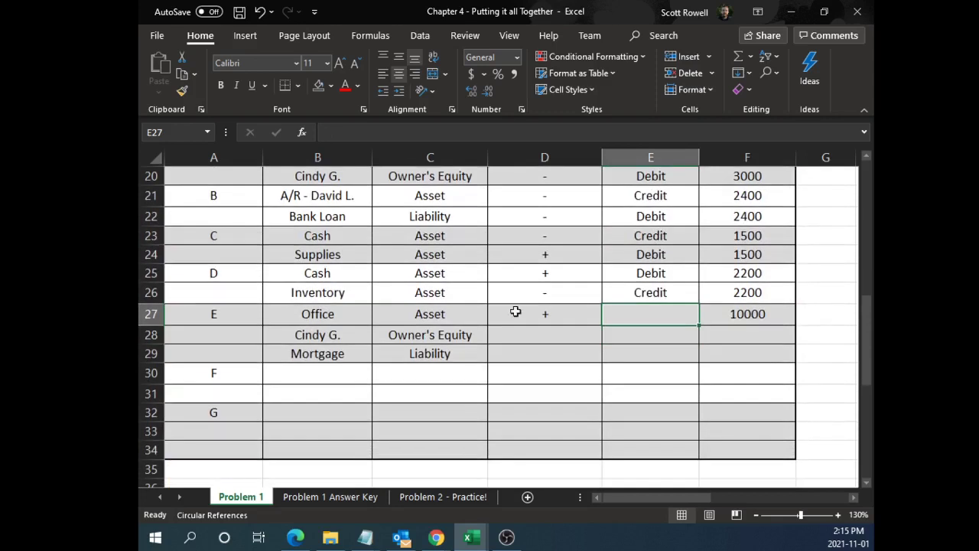
click(438, 321)
click(647, 317)
text(Debit)
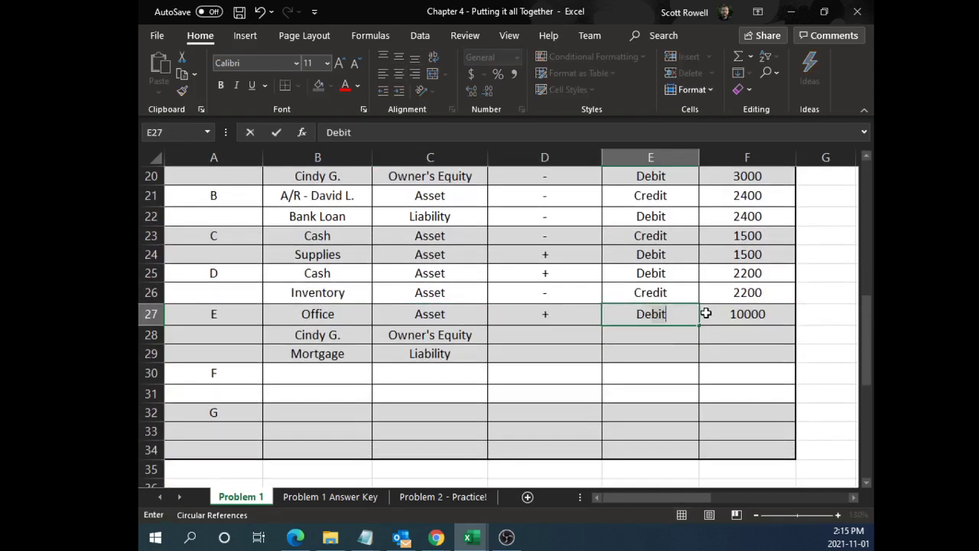
key(Return)
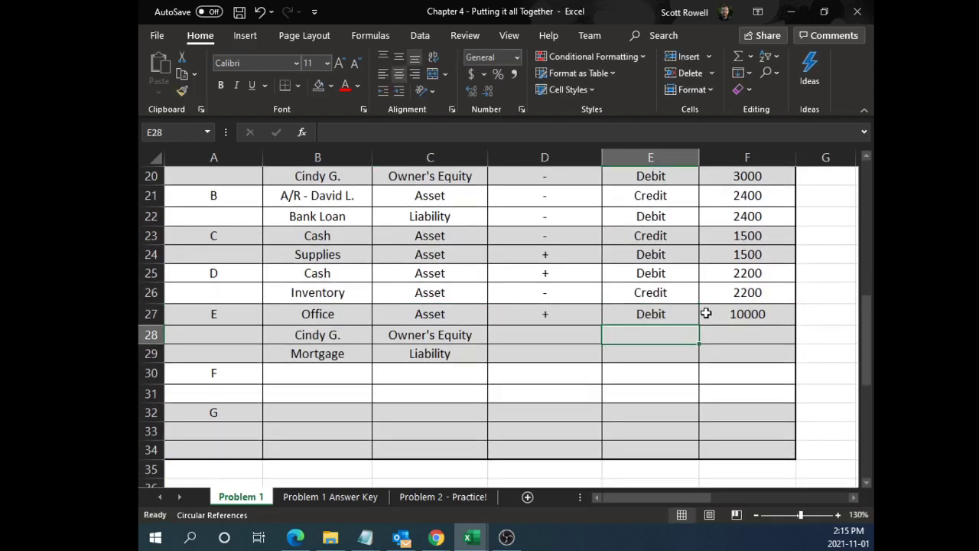
Compare the completed Office row of transaction E with the Owner's Equity and Mortgage rows still lacking change, side and amount
scroll(695, 301, down, 1)
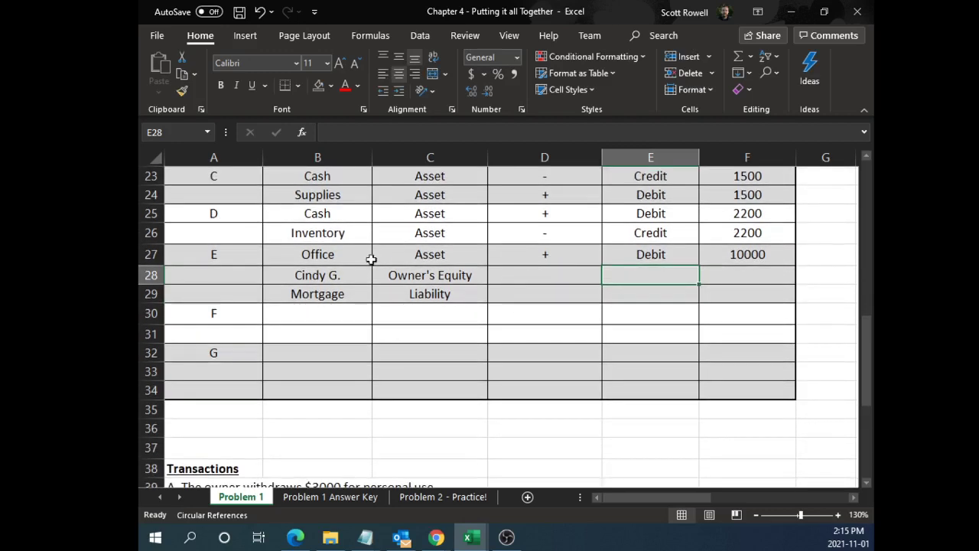
drag(319, 277, 504, 279)
click(504, 280)
click(436, 275)
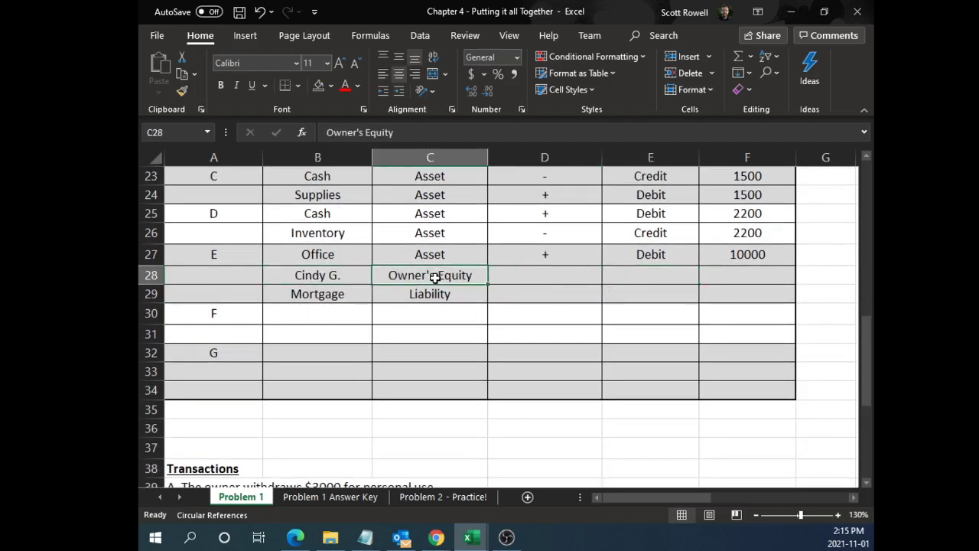
drag(513, 257, 738, 253)
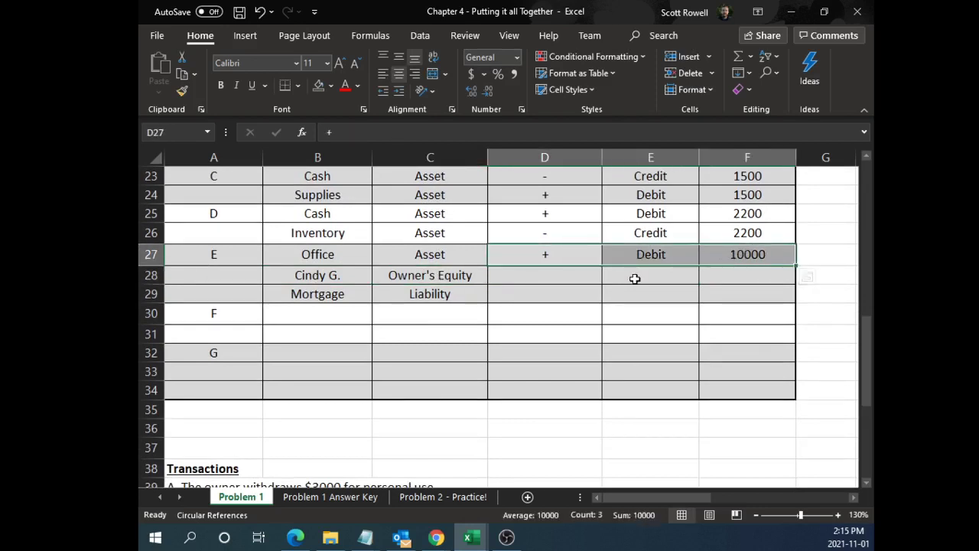
drag(240, 279, 473, 278)
click(249, 293)
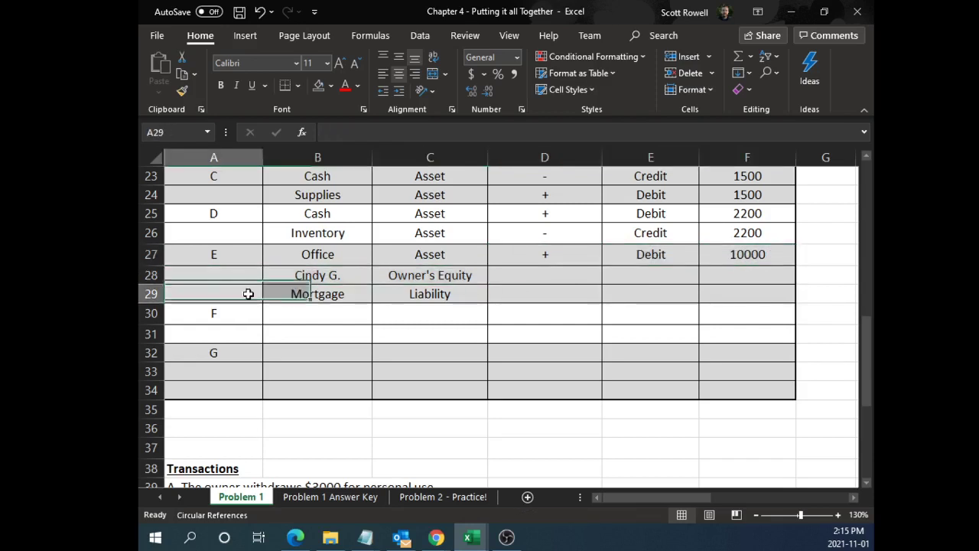
drag(248, 293, 475, 296)
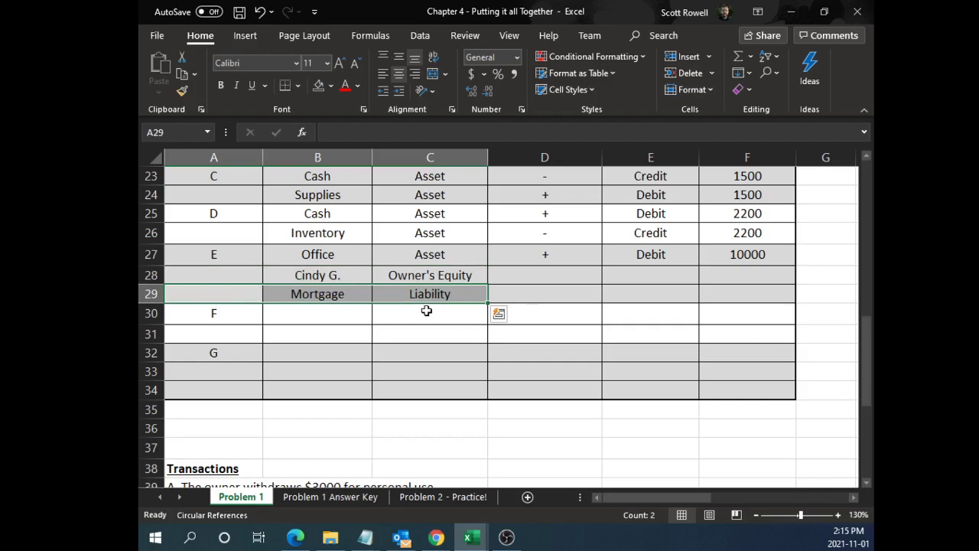
click(436, 275)
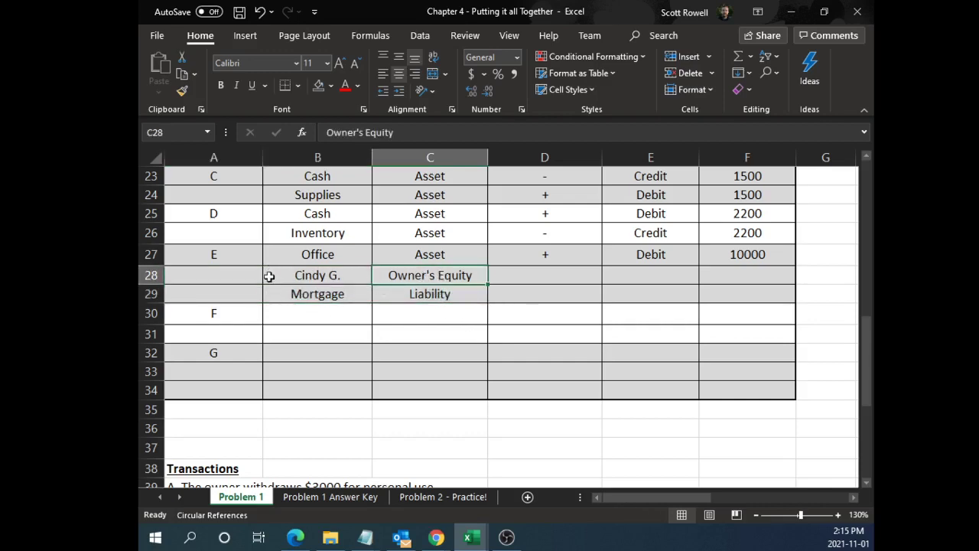
Check in transaction E's description how the owner funds the addition and mark the Owner's Equity account as an increase with + in D28
scroll(446, 321, down, 4)
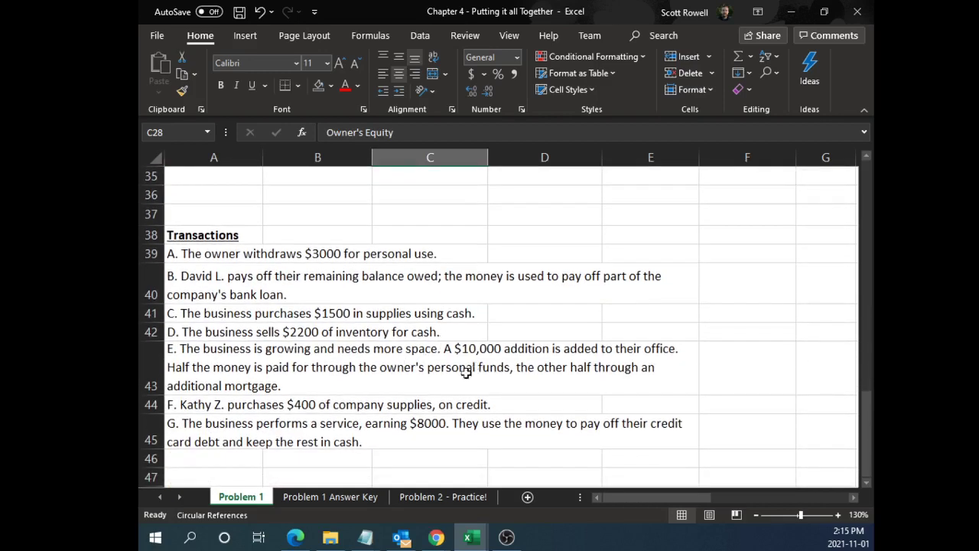
double_click(305, 384)
drag(509, 386, 379, 386)
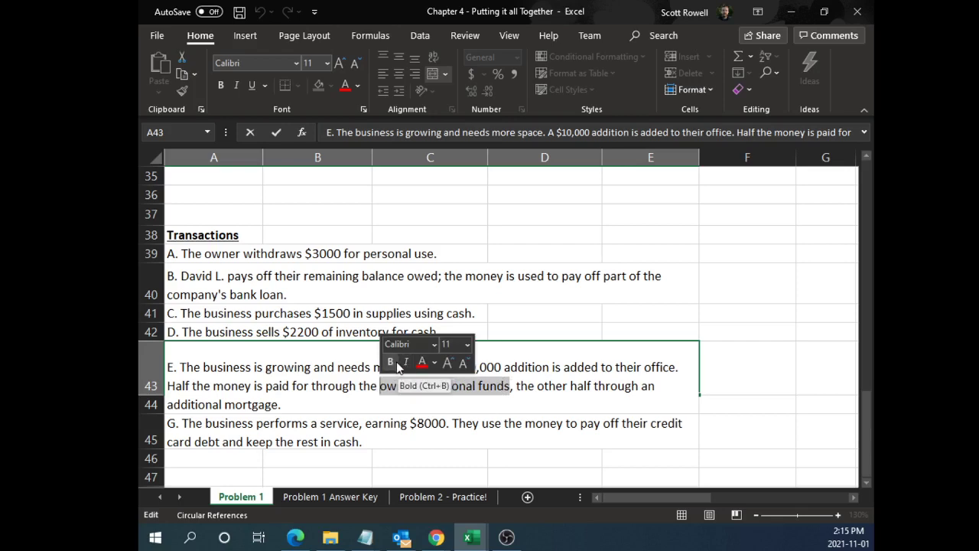
scroll(459, 345, up, 3)
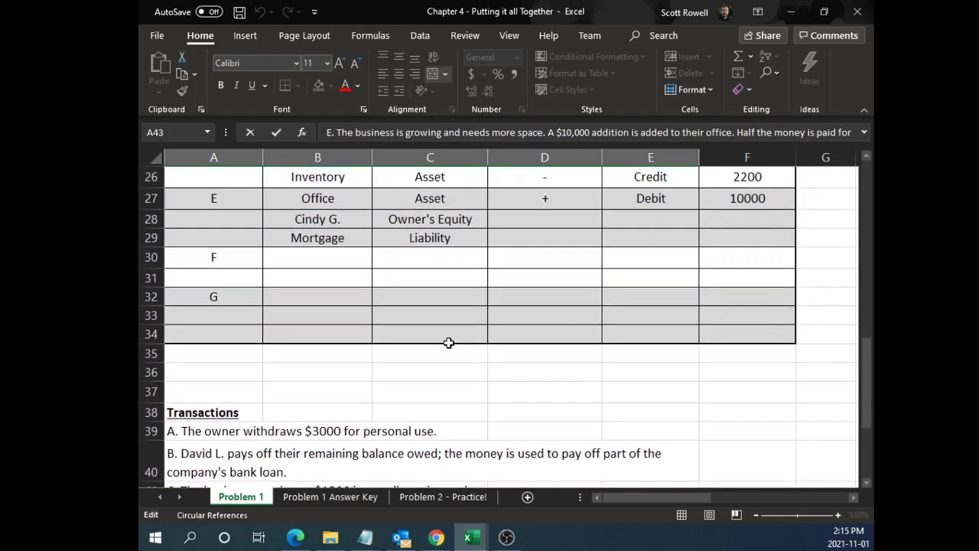
scroll(448, 342, up, 1)
click(520, 277)
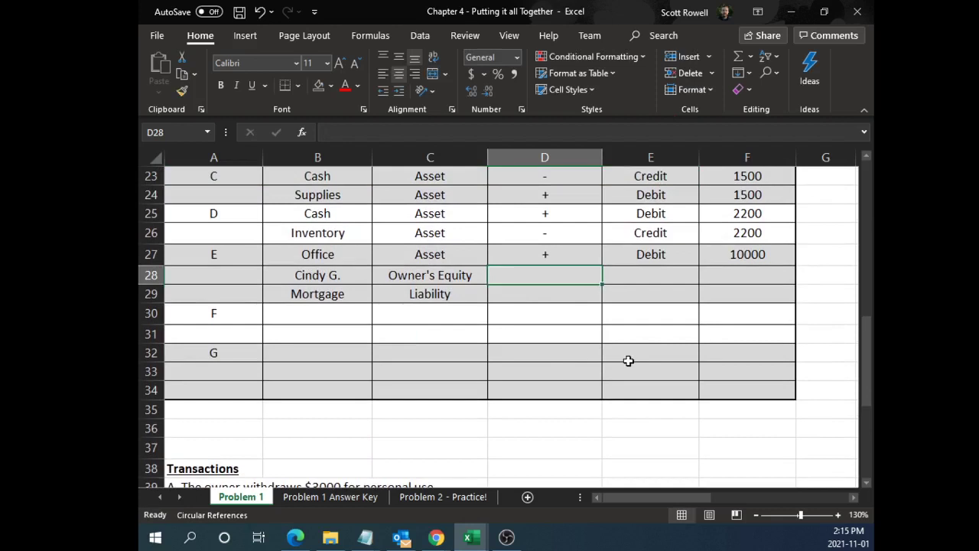
text(+)
key(Return)
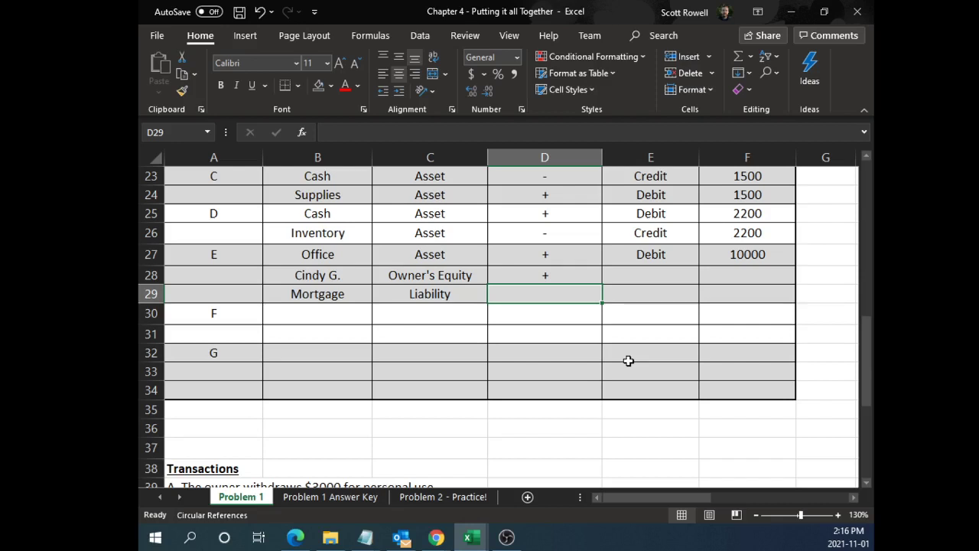
Review the Mortgage row of transaction E and mark this liability as an increase with + in D29
drag(229, 300, 684, 295)
click(422, 299)
drag(214, 301, 431, 293)
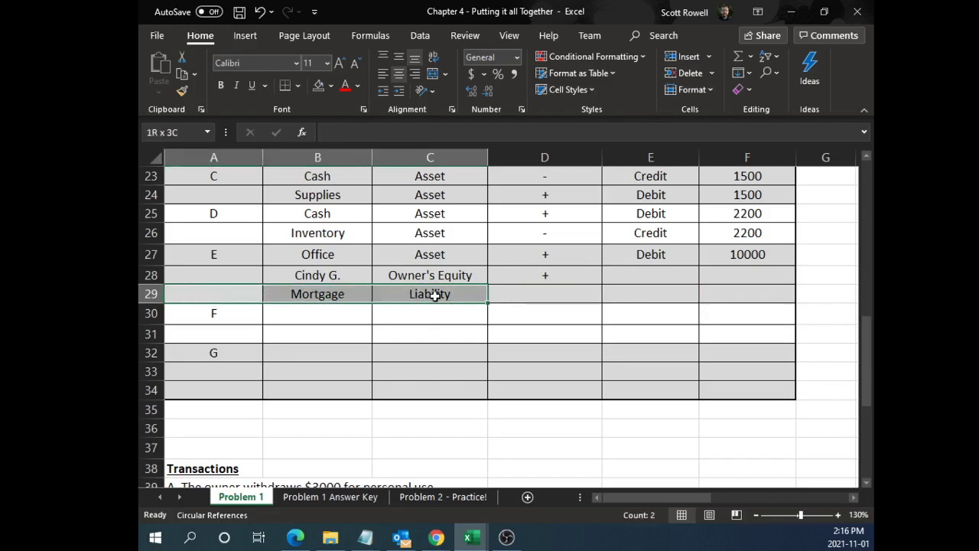
click(589, 299)
text(+)
key(Return)
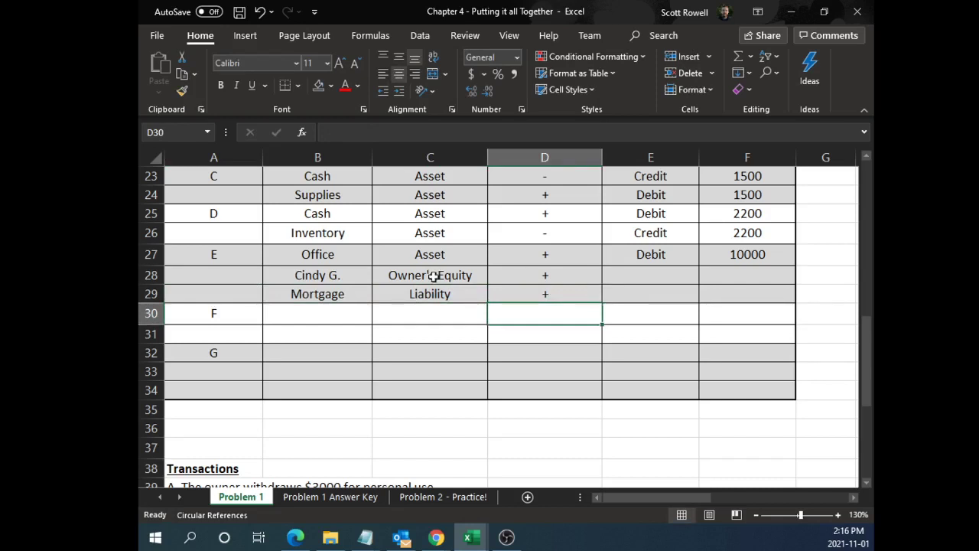
Enter Credit for the increased Owner's Equity account of transaction E in E28
drag(346, 279, 557, 275)
click(635, 274)
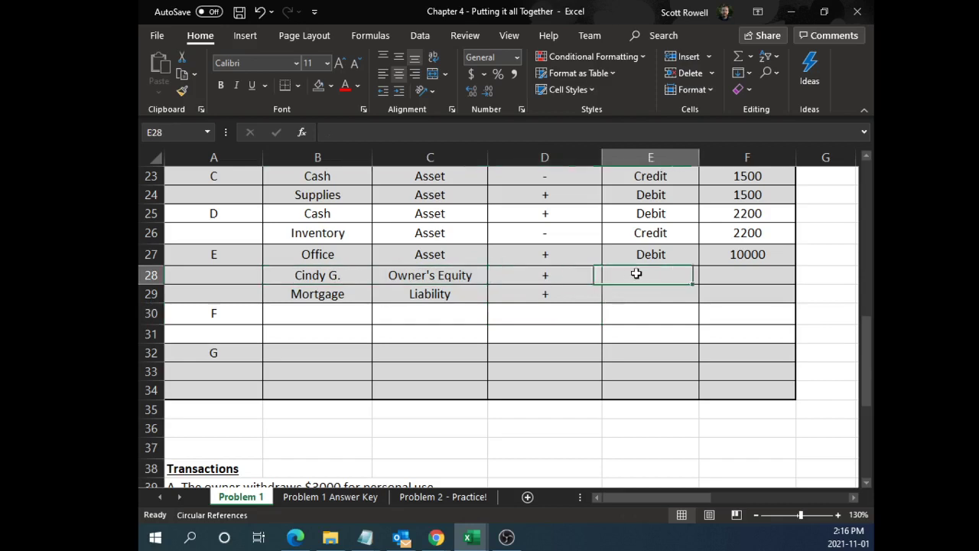
text(Credit)
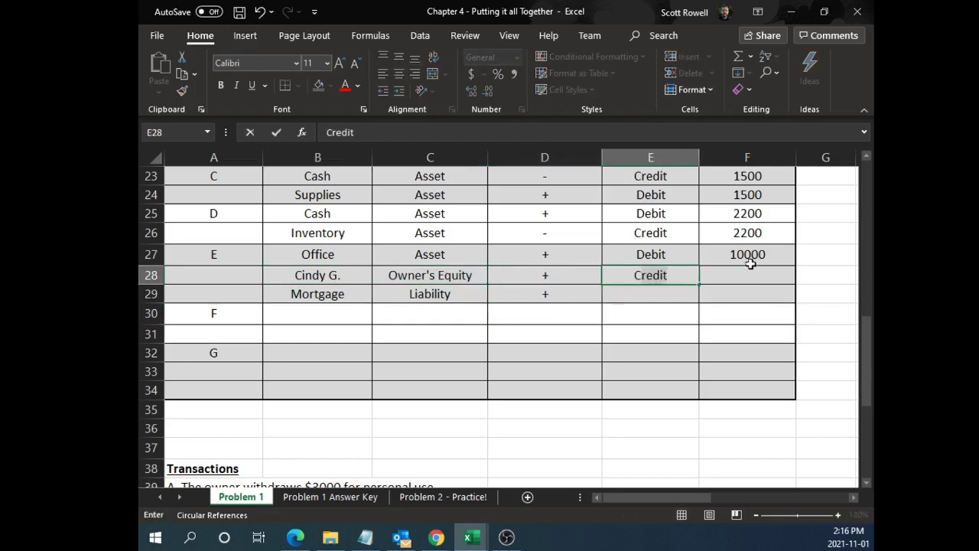
key(Return)
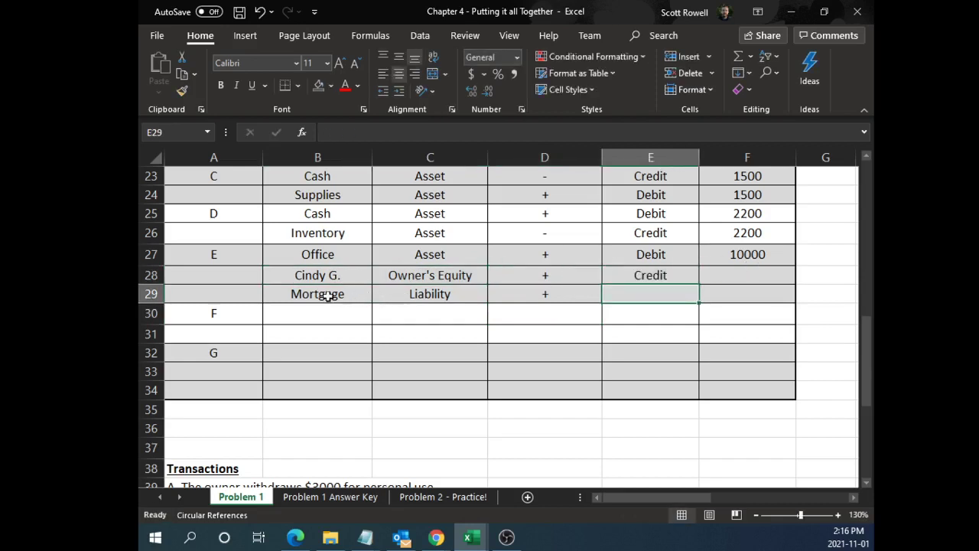
Enter Credit for the increased Mortgage account in E29 and review transaction E's debit and credit entries
drag(327, 295, 561, 298)
click(673, 295)
text(Credit)
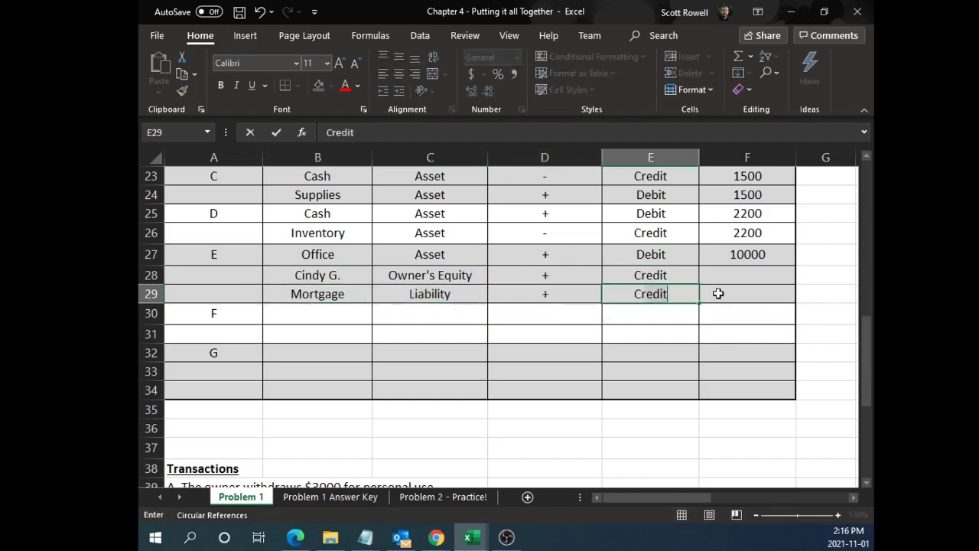
key(Return)
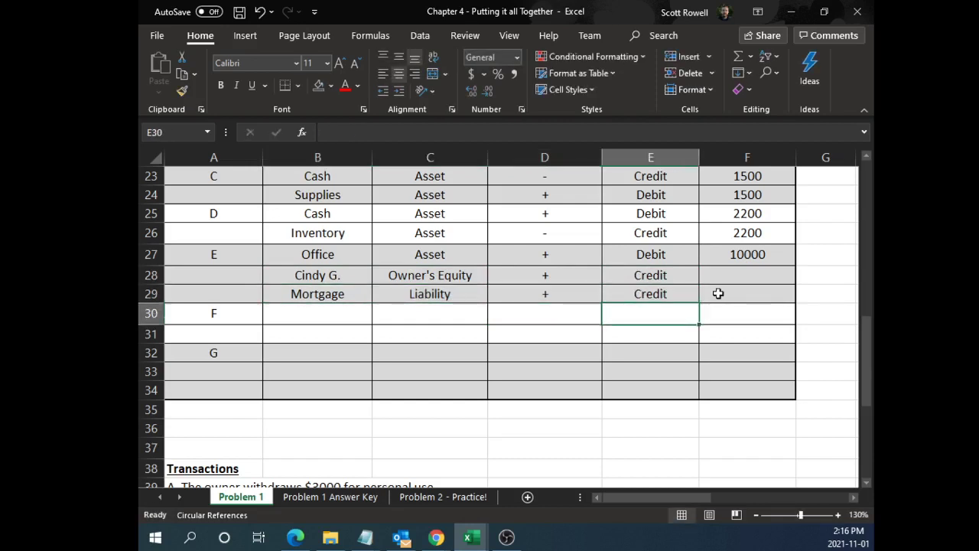
click(648, 254)
click(659, 274)
click(668, 296)
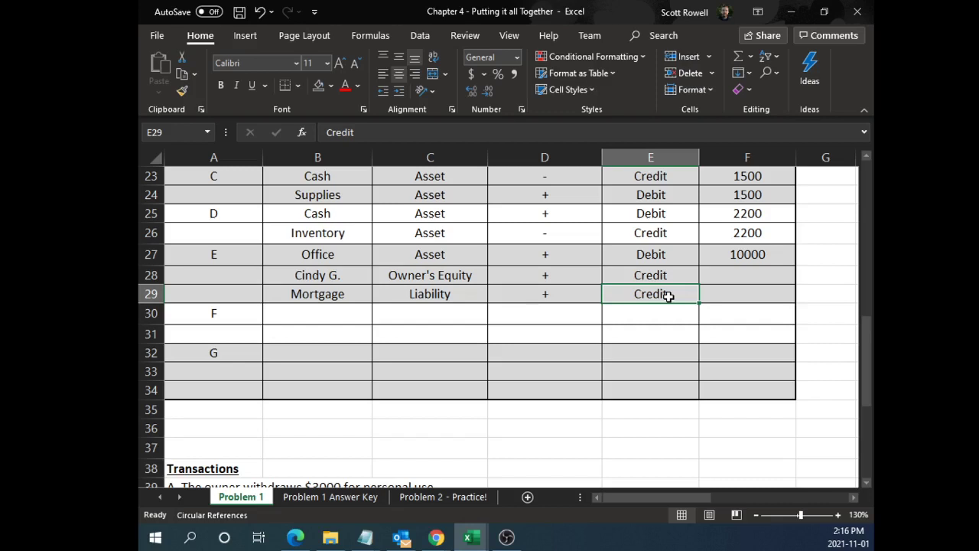
Enter 5000 as the amount for both credited accounts in F28 and F29, and compare them with the Office debit in row 27
click(719, 273)
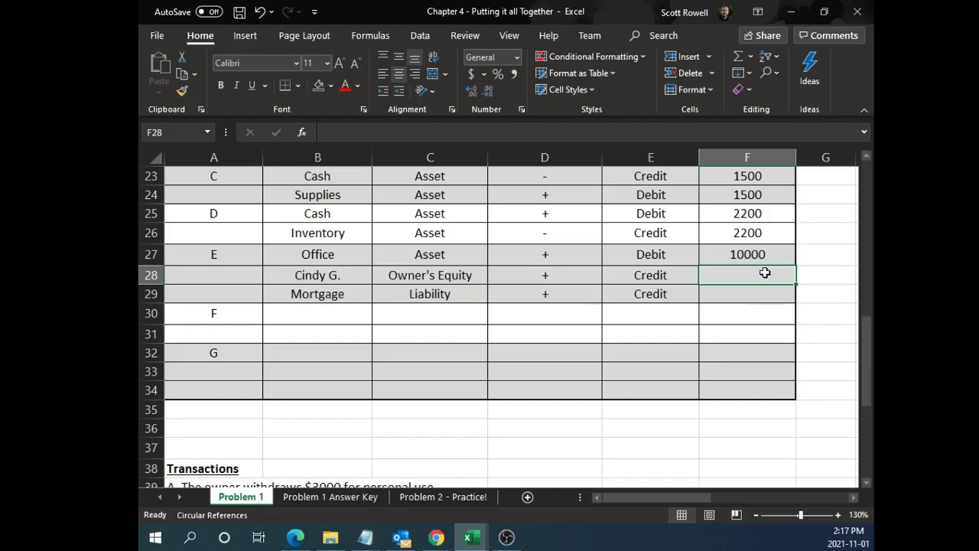
text(5000)
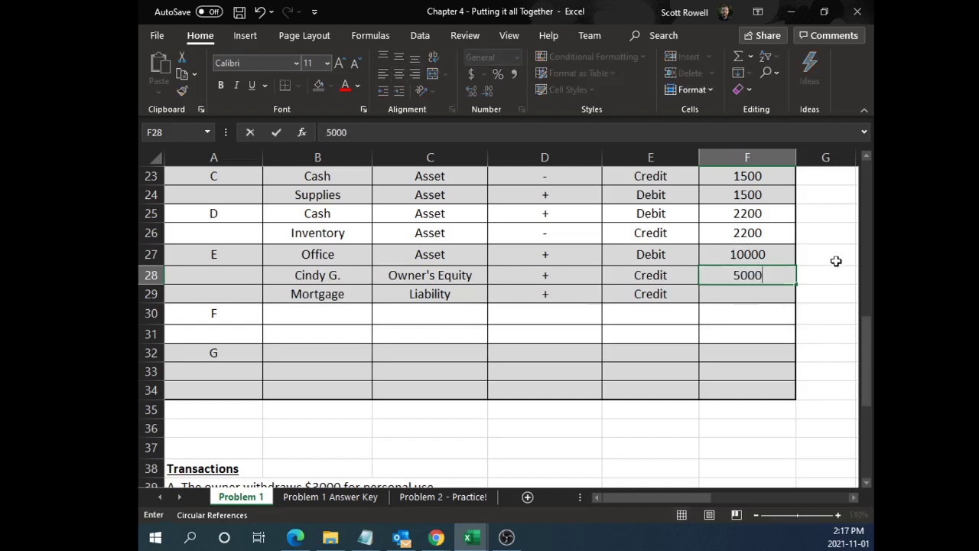
key(Return)
text(5000)
key(Return)
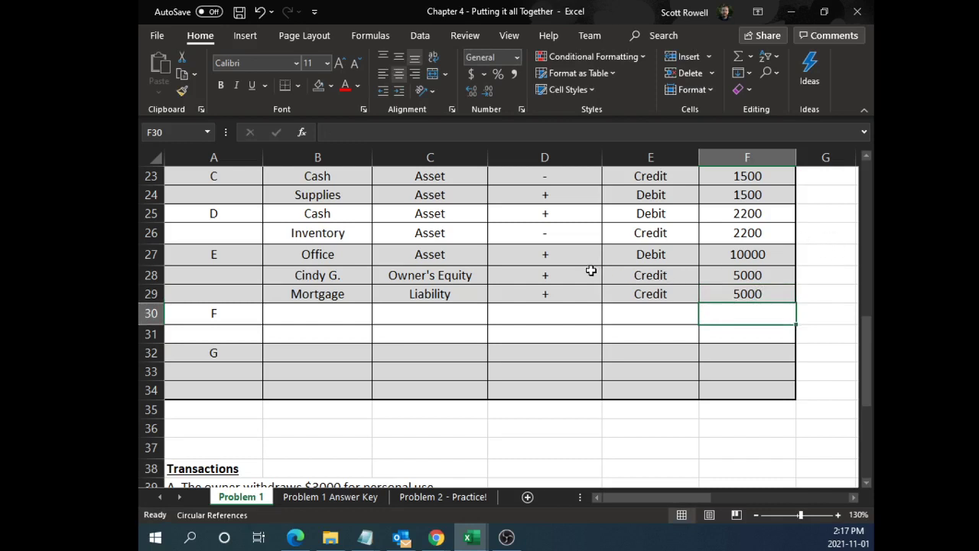
drag(591, 272, 735, 295)
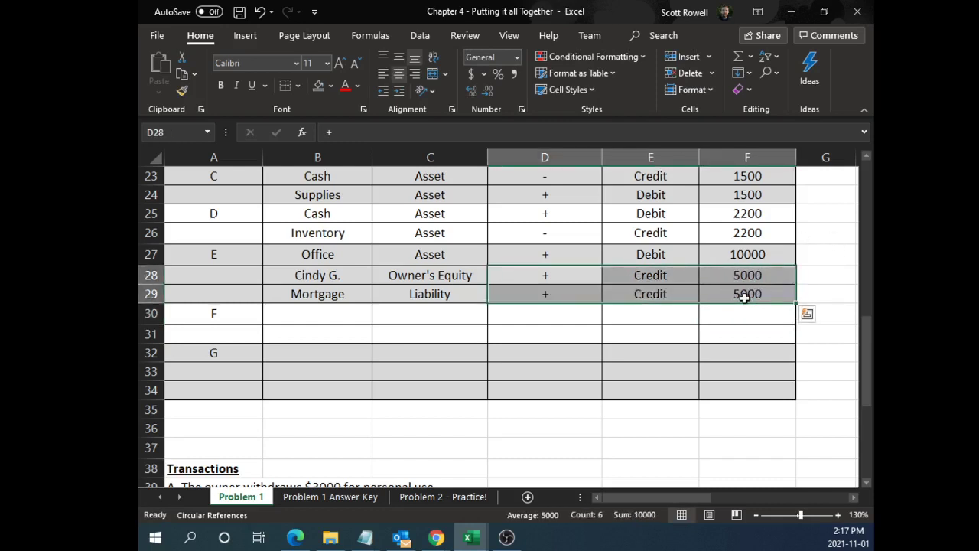
drag(579, 252, 772, 252)
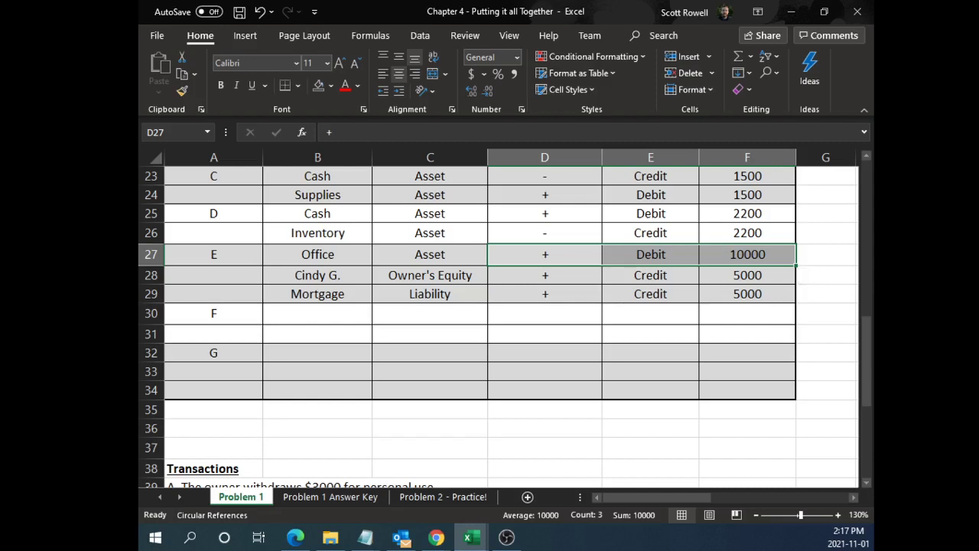
Post transaction E's Office debit of 10000 to the debit side of the Office T-account in I36
scroll(576, 345, up, 2)
click(589, 315)
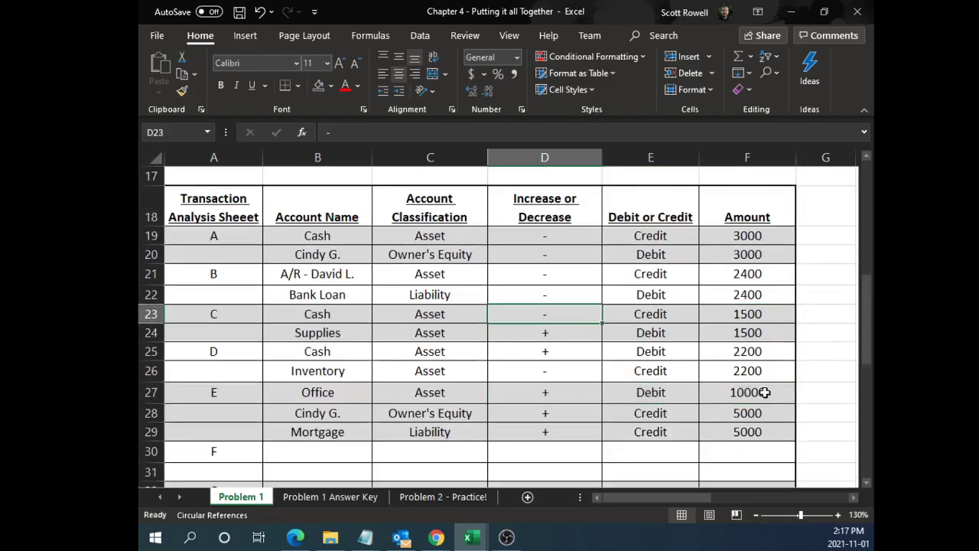
ctrl+scroll(765, 392, down, 4)
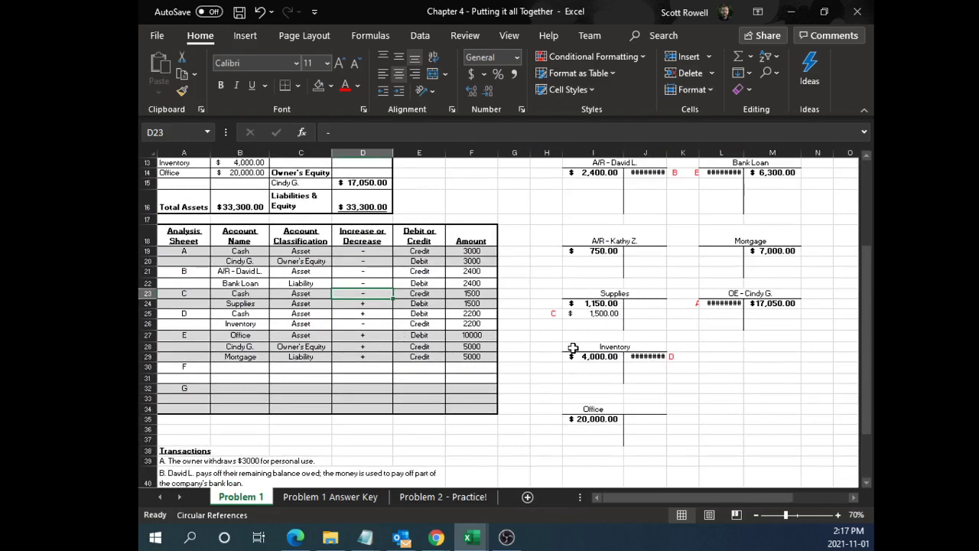
scroll(579, 346, up, 1)
scroll(586, 353, up, 1)
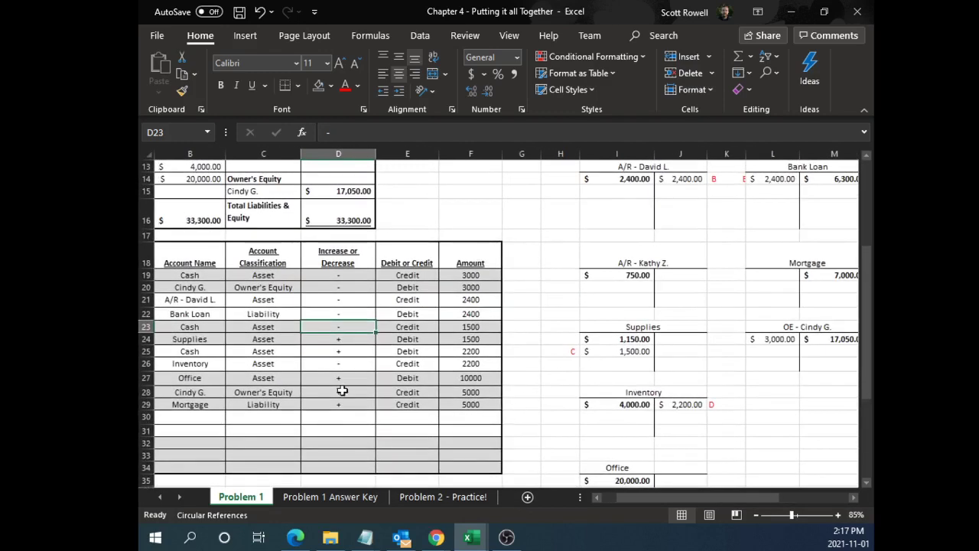
click(195, 378)
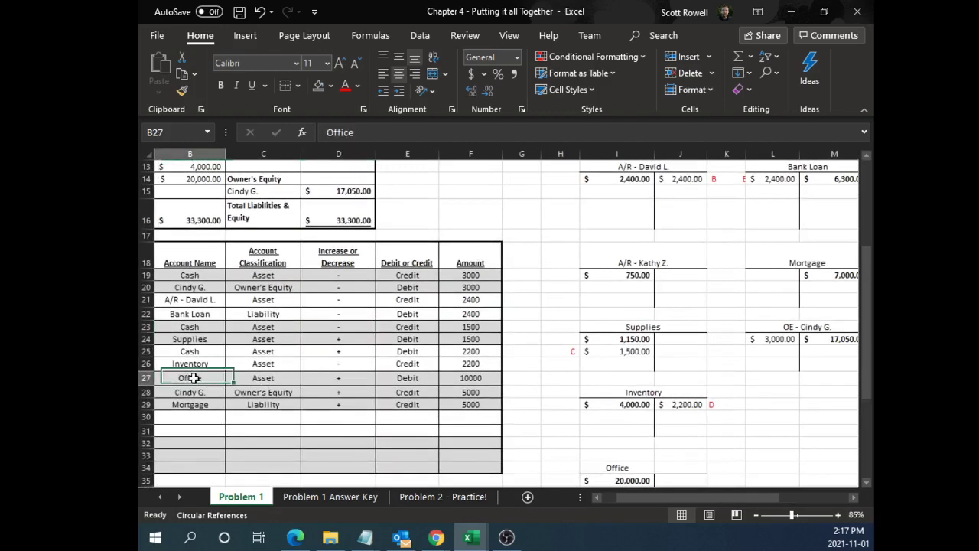
ctrl+click(407, 378)
ctrl+click(475, 378)
scroll(633, 382, down, 2)
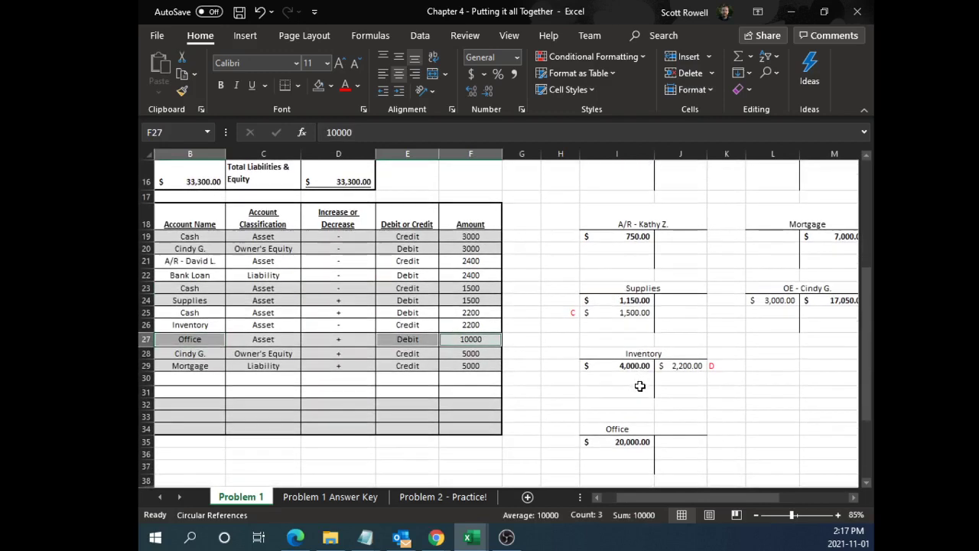
click(642, 385)
text(10000)
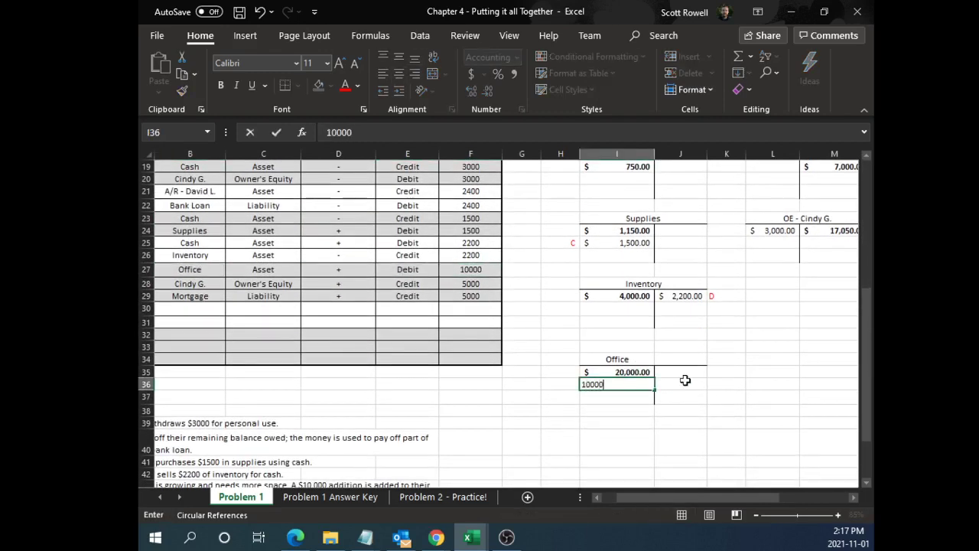
key(Return)
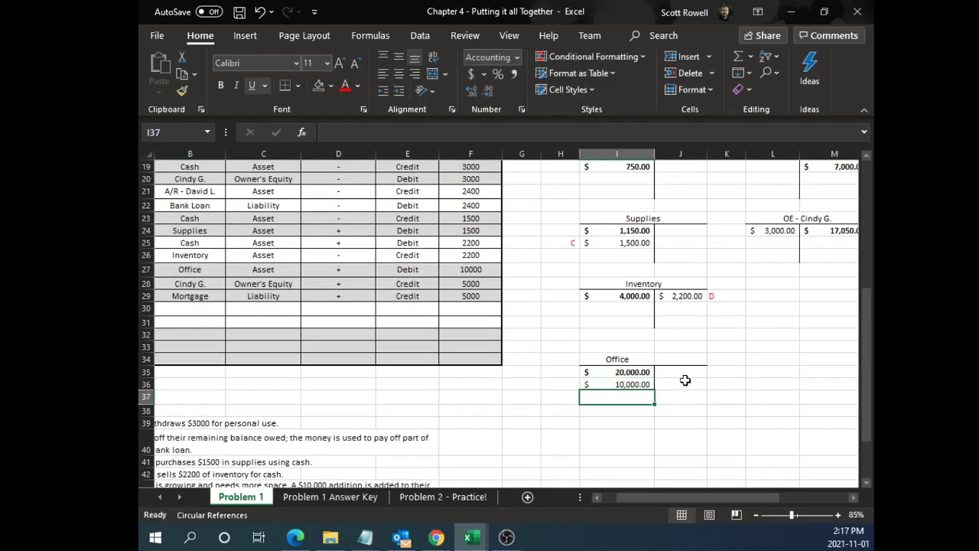
Label the 10,000 Office posting with a right-aligned E in H36
click(566, 383)
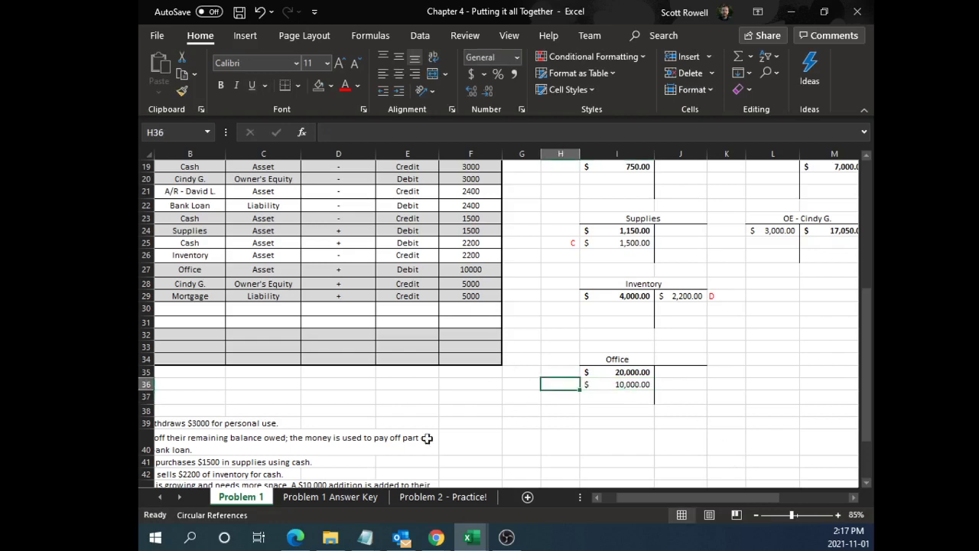
scroll(371, 450, down, 1)
drag(676, 496, 611, 498)
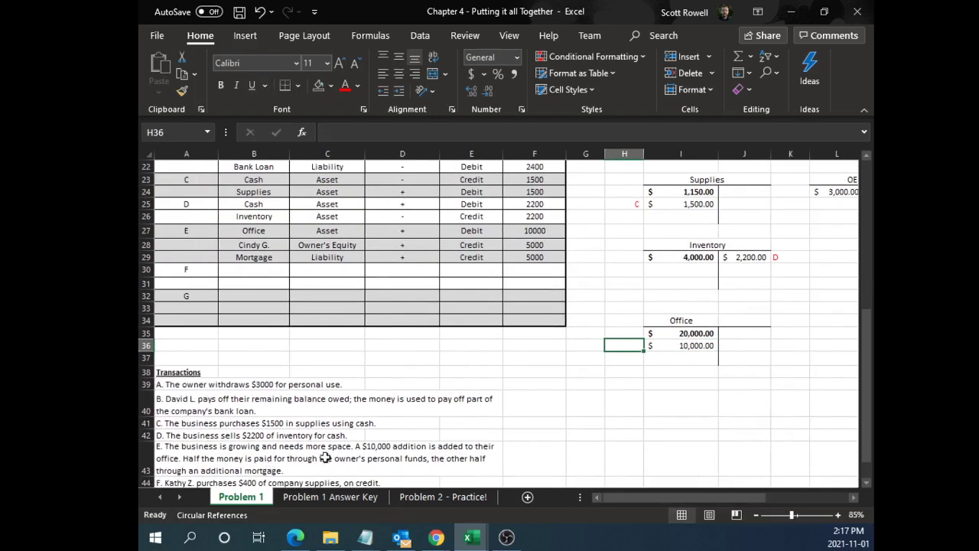
text(E)
click(625, 413)
click(629, 346)
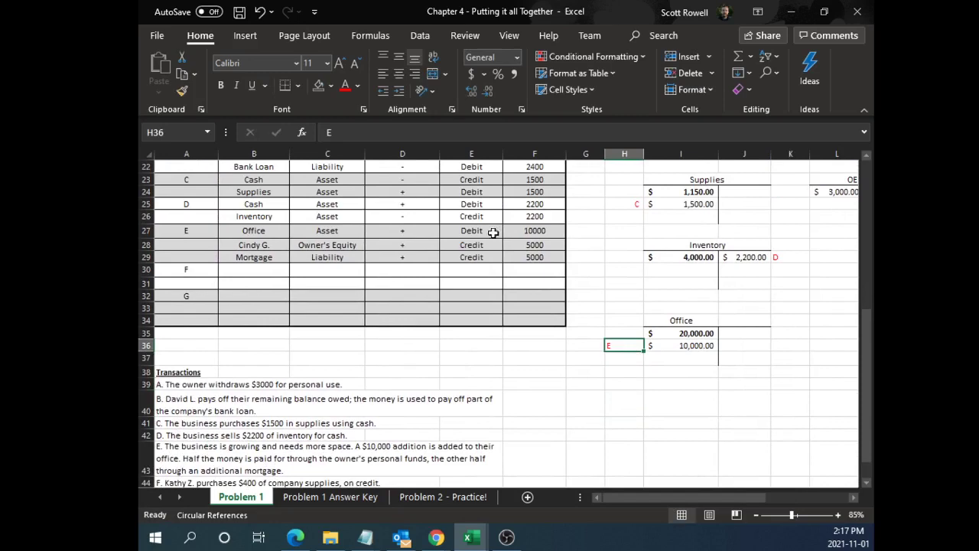
click(414, 74)
click(689, 359)
click(694, 345)
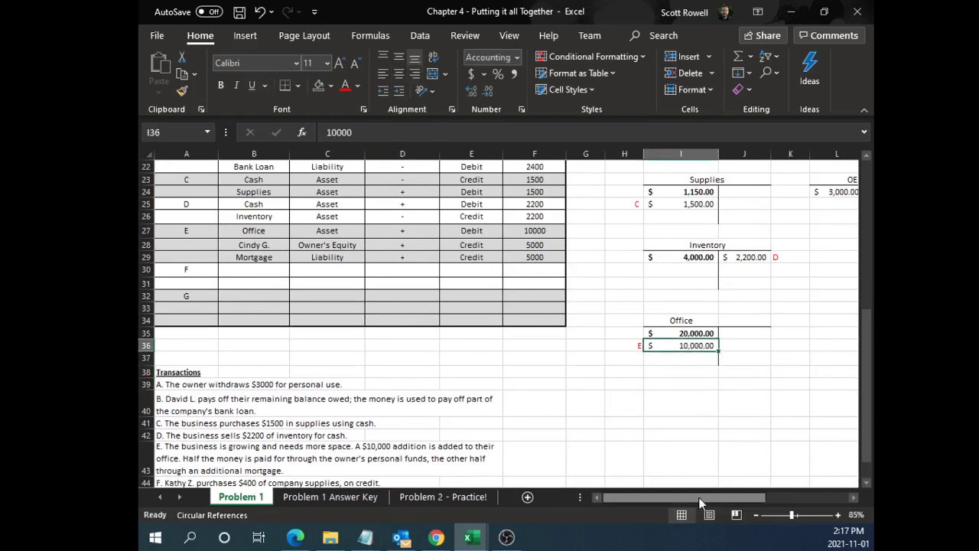
Post transaction E's Owner's Equity credit of 5000 in M25 of the OE T-account and label it E in N25
scroll(693, 438, up, 2)
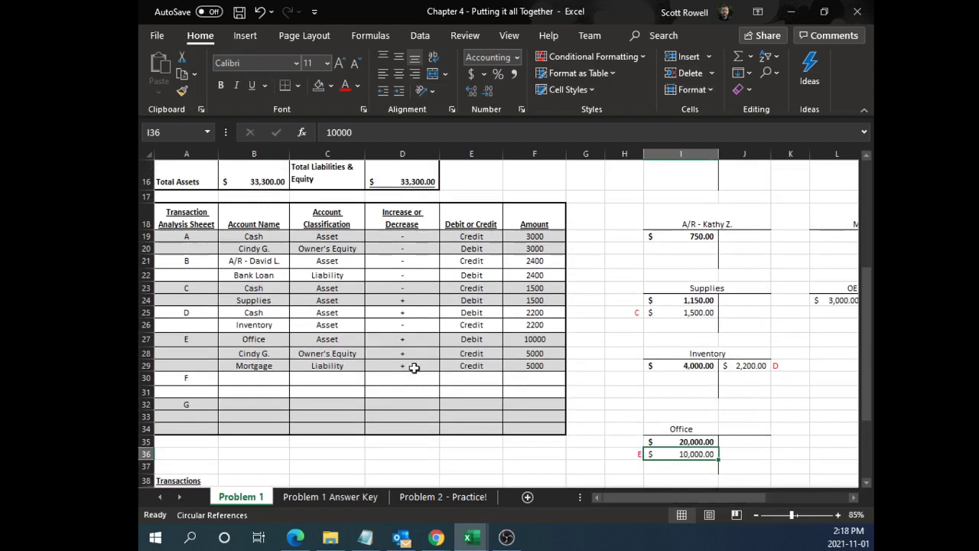
drag(264, 353, 535, 353)
drag(627, 501, 658, 498)
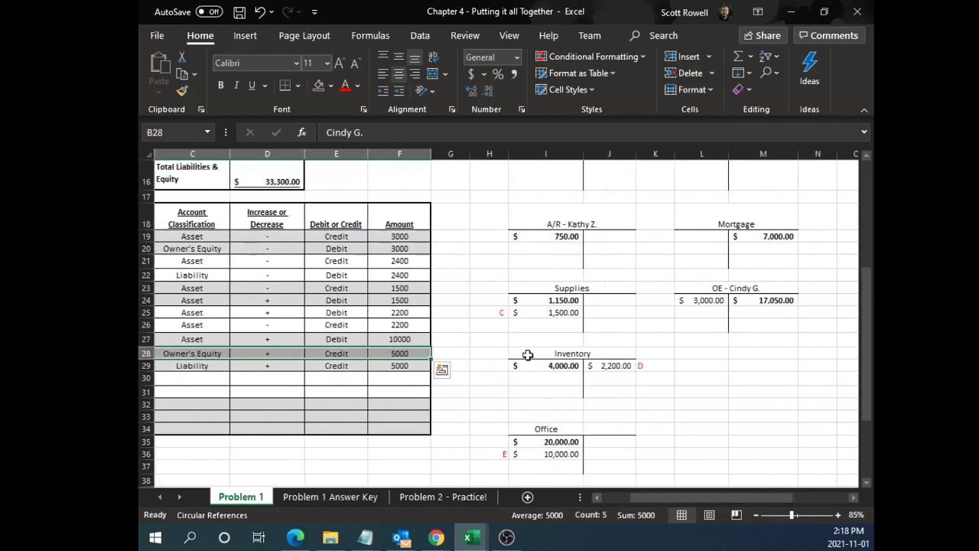
click(764, 312)
text(5000)
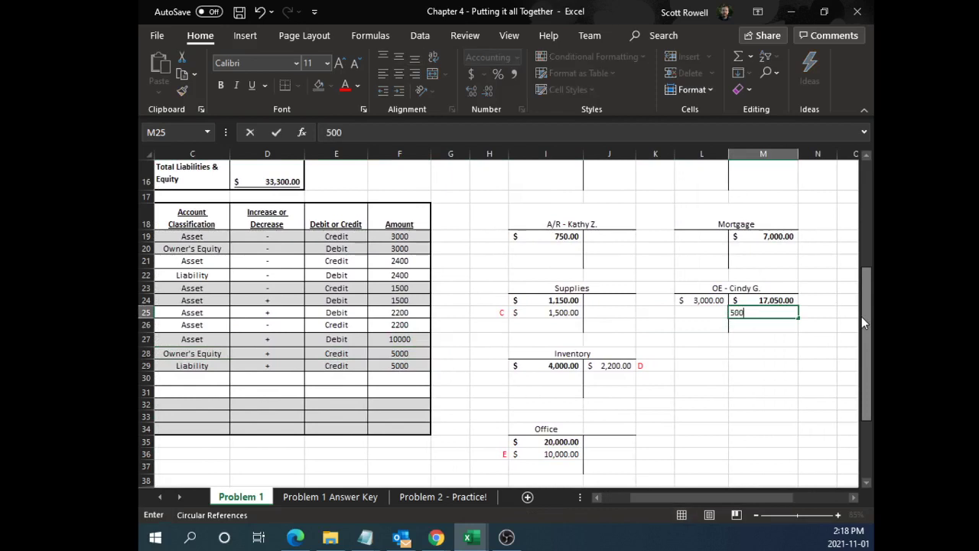
key(Return)
click(820, 314)
text(E)
key(Return)
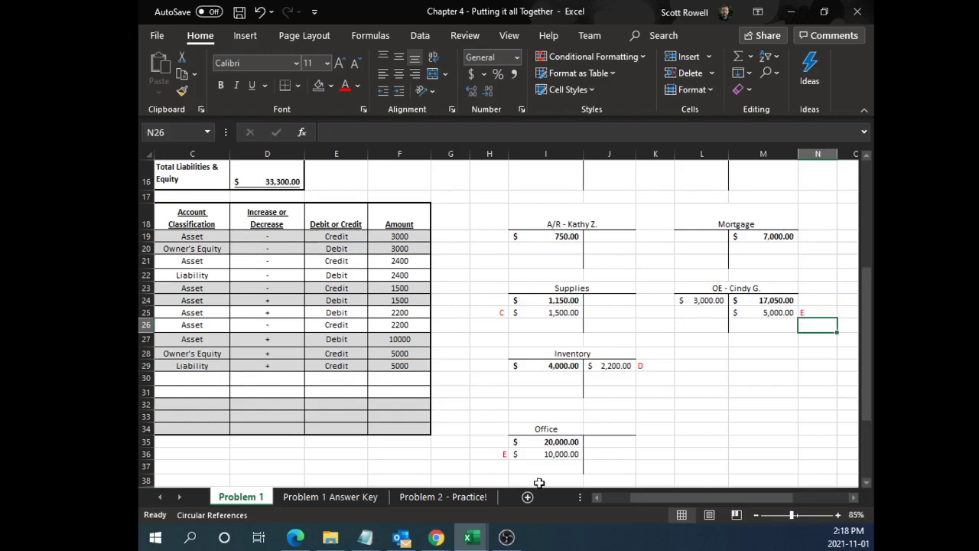
Post transaction E's Mortgage credit of 5000 in M20 of the Mortgage T-account and label it E in N20
scroll(182, 368, left, 2)
click(183, 367)
drag(184, 366, 468, 366)
scroll(793, 369, up, 2)
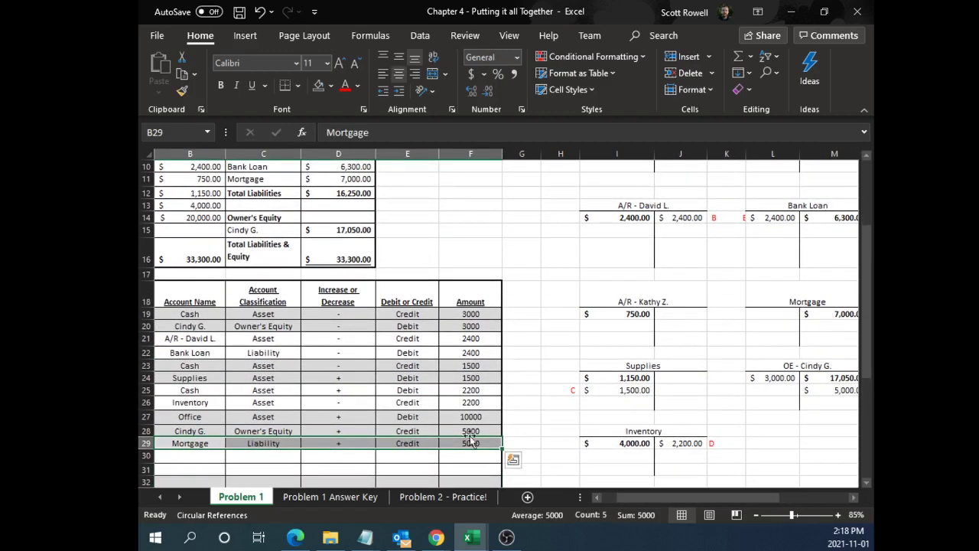
click(409, 443)
click(472, 443)
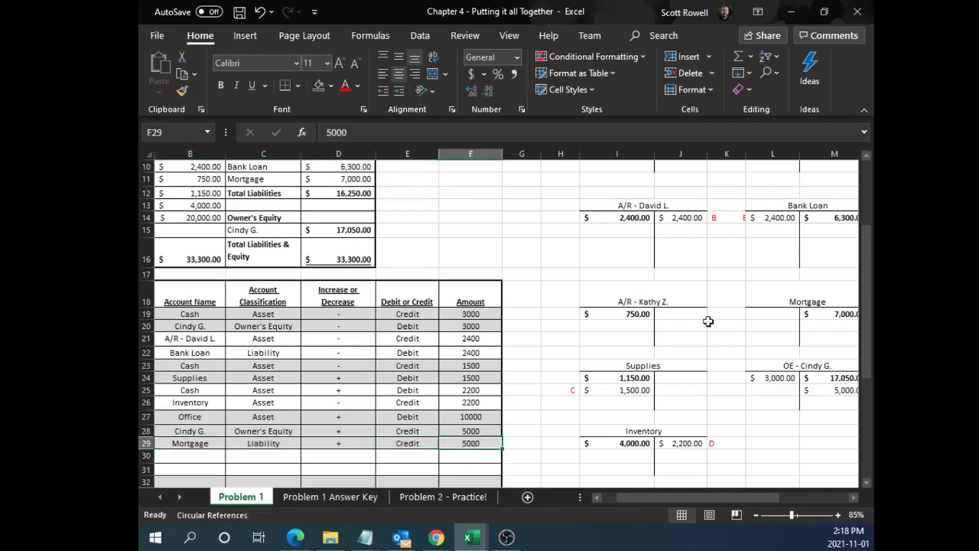
click(826, 326)
text(5000)
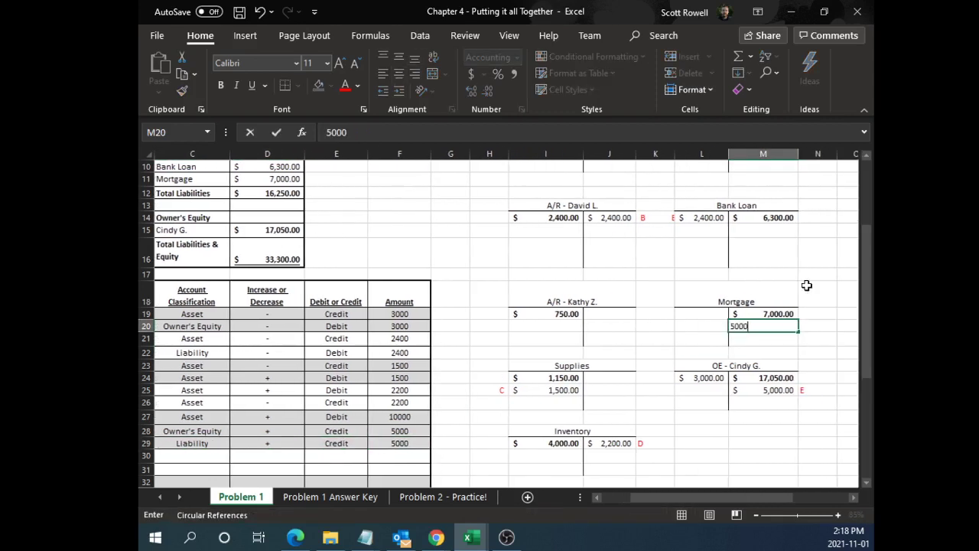
key(Return)
click(813, 327)
text(E)
key(Return)
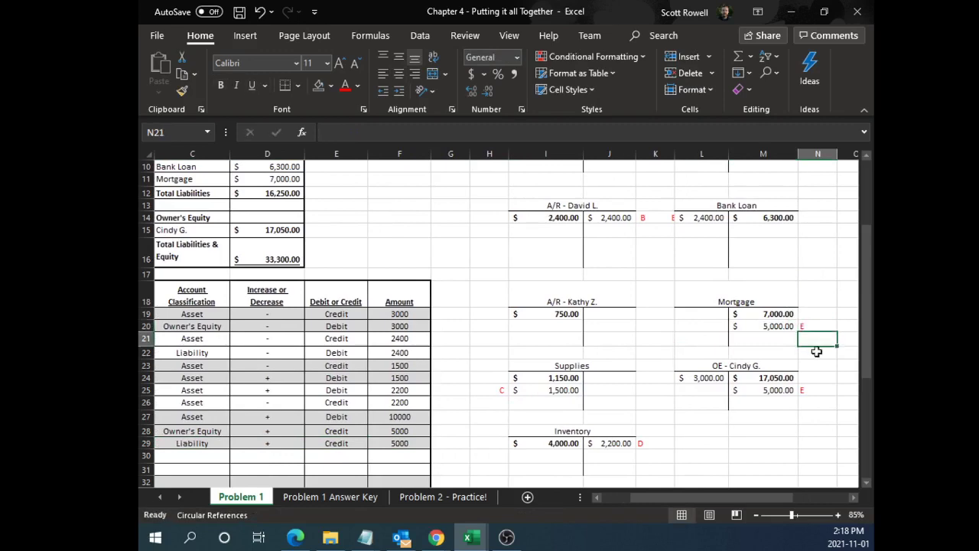
Review transaction E's postings in the Office, Mortgage and Owner's Equity T-accounts and compare the debit with the credits
ctrl+scroll(836, 373, up, 3)
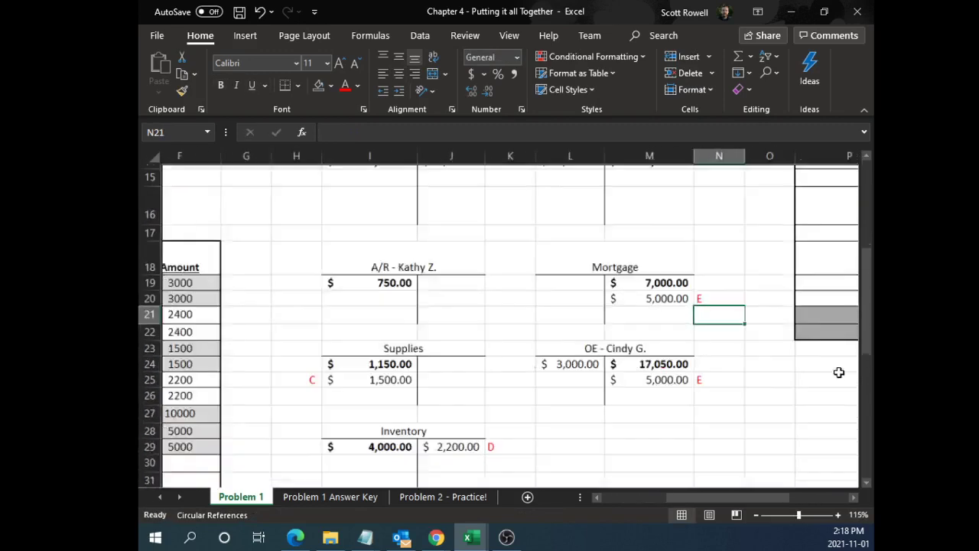
scroll(767, 398, down, 1)
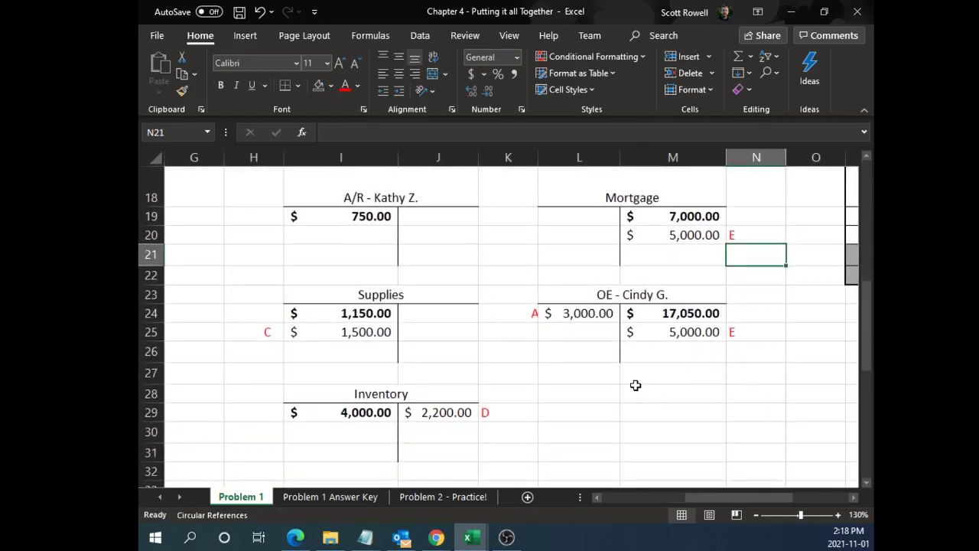
scroll(634, 385, down, 2)
drag(240, 409, 359, 411)
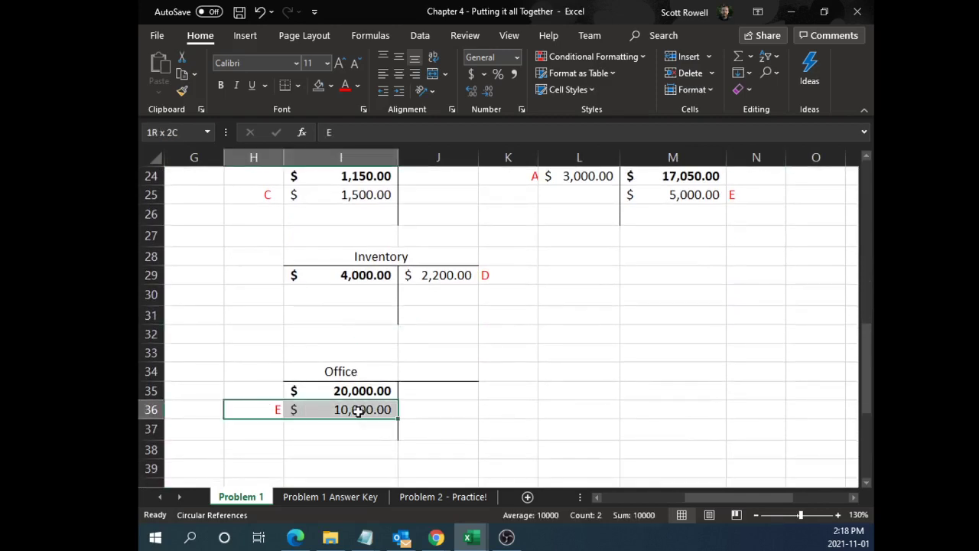
scroll(727, 389, up, 3)
drag(583, 324, 743, 323)
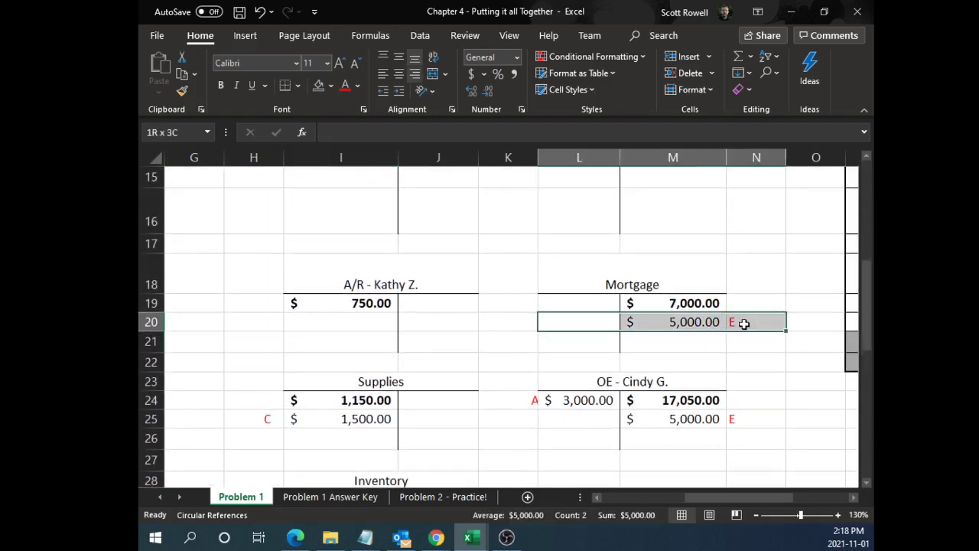
drag(590, 421, 765, 419)
scroll(662, 407, down, 1)
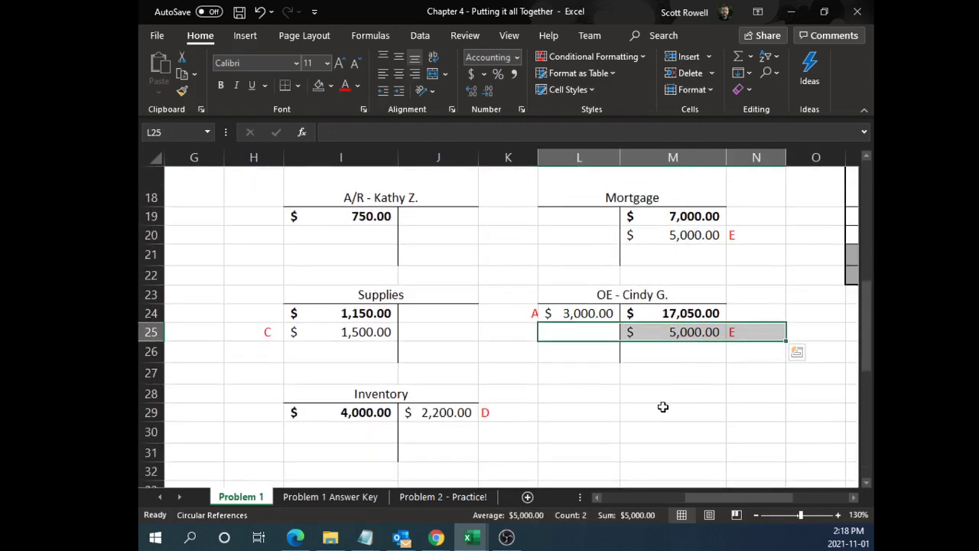
click(663, 407)
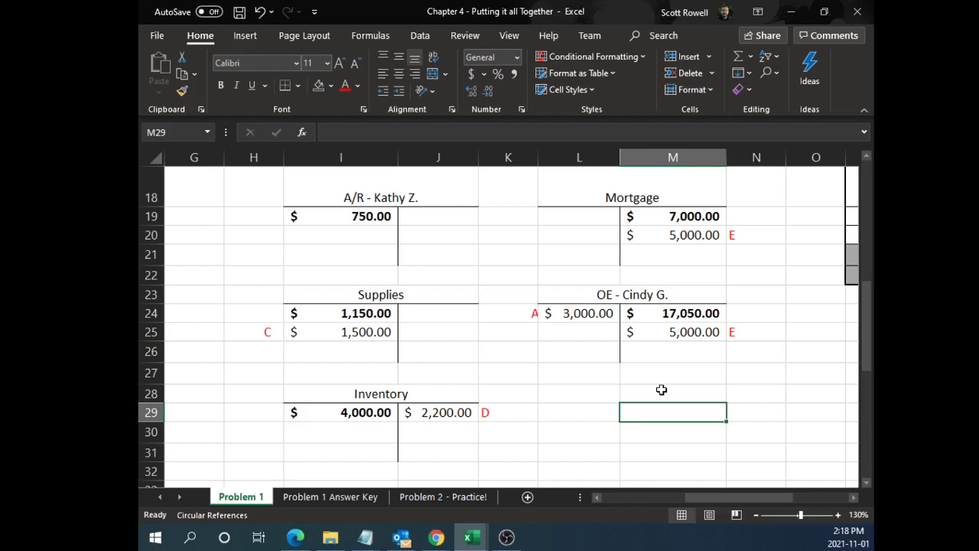
Go back to transaction F's empty rows in the analysis sheet and read its description in row 44
click(651, 499)
scroll(508, 401, down, 1)
scroll(474, 390, down, 1)
click(340, 354)
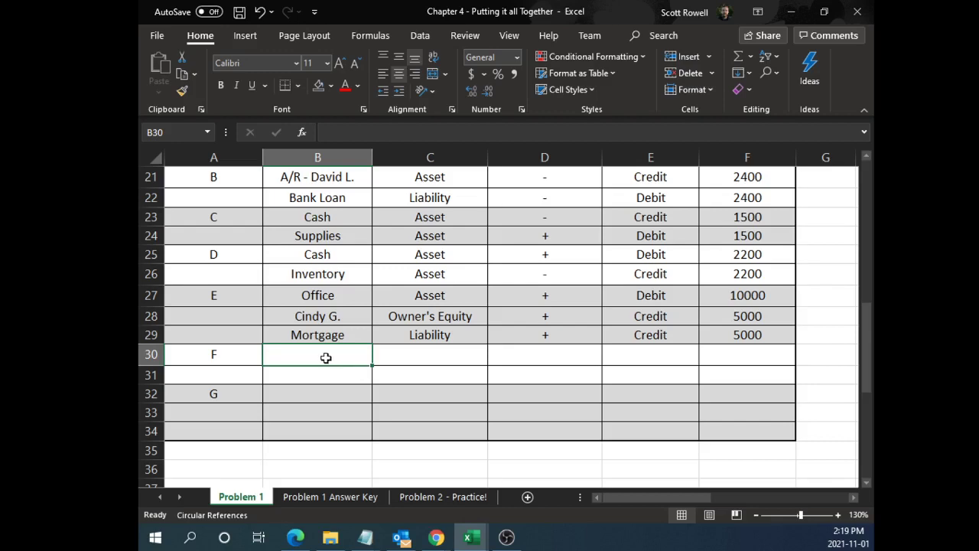
scroll(326, 357, down, 5)
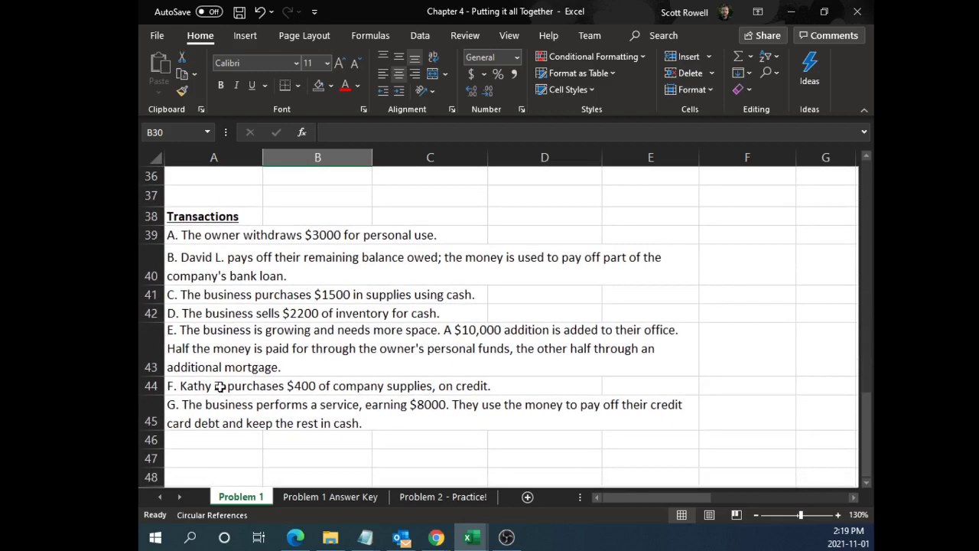
drag(552, 389, 230, 388)
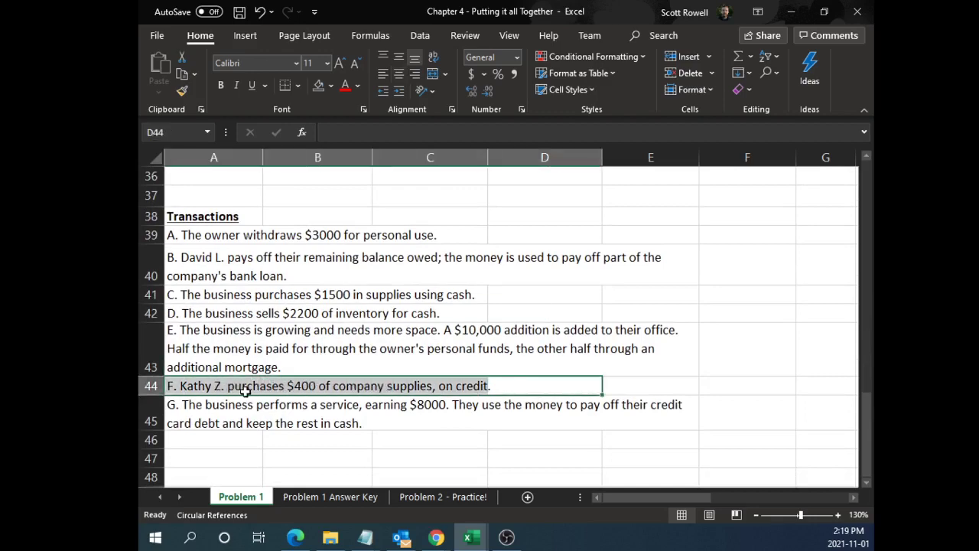
click(236, 388)
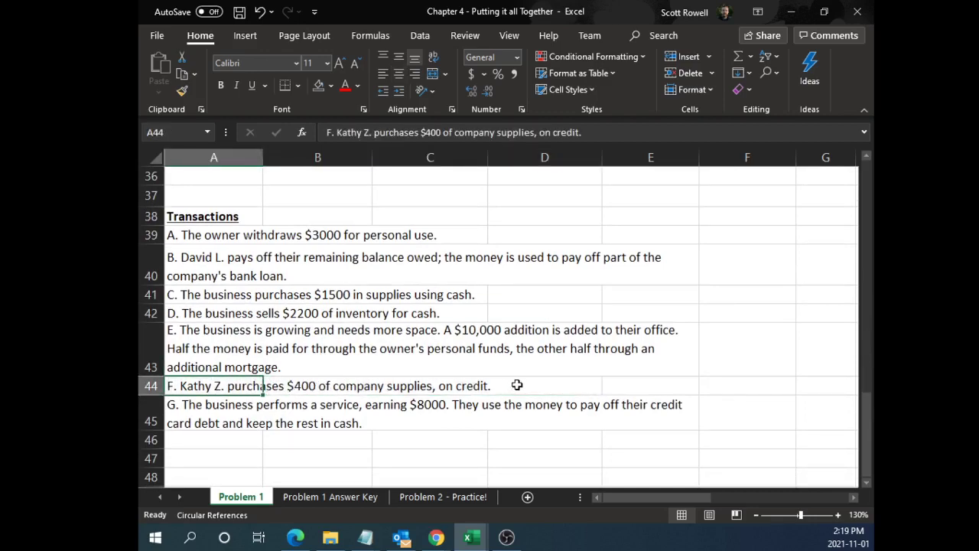
Enter the customer's name from transaction F as the first account name in B30, checking it against the description
scroll(509, 386, up, 4)
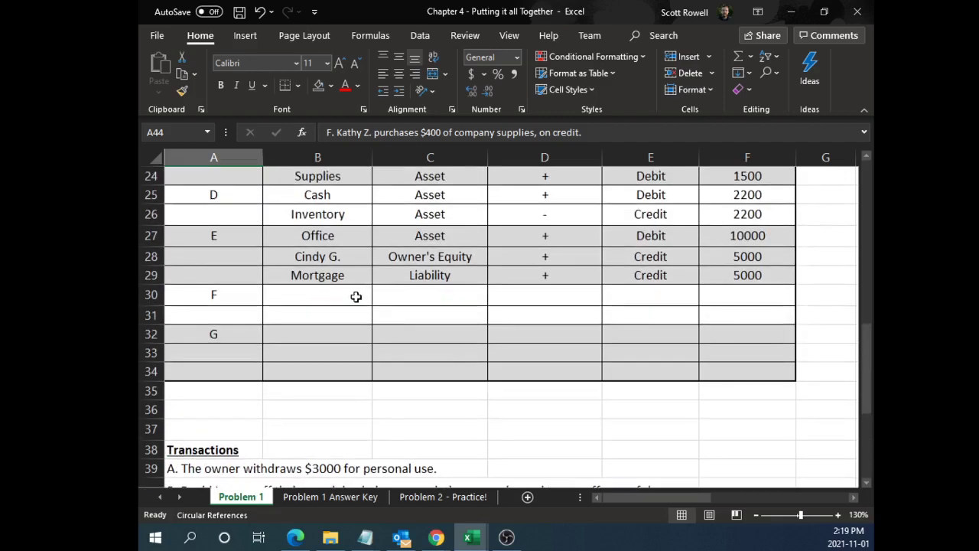
click(346, 297)
text(Kathy F.)
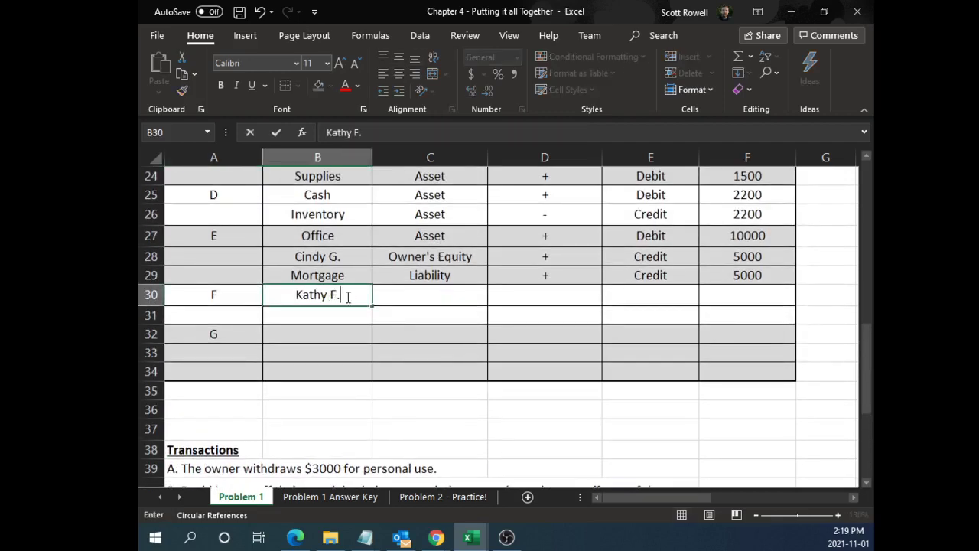
scroll(344, 303, down, 4)
scroll(343, 302, up, 3)
key(BackSpace)
key(BackSpace)
text(Z.)
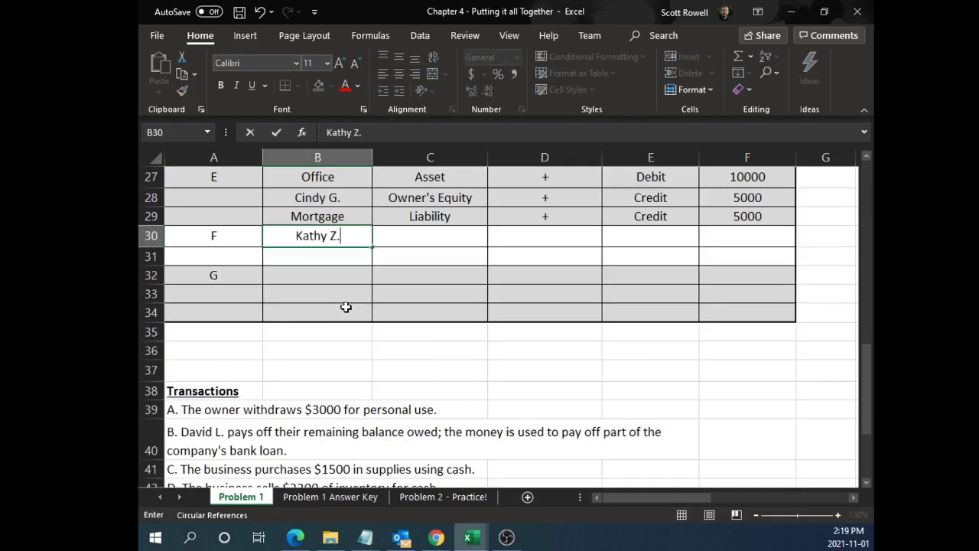
key(Return)
Enter Supplies as transaction F's second account name in B31
scroll(365, 313, down, 2)
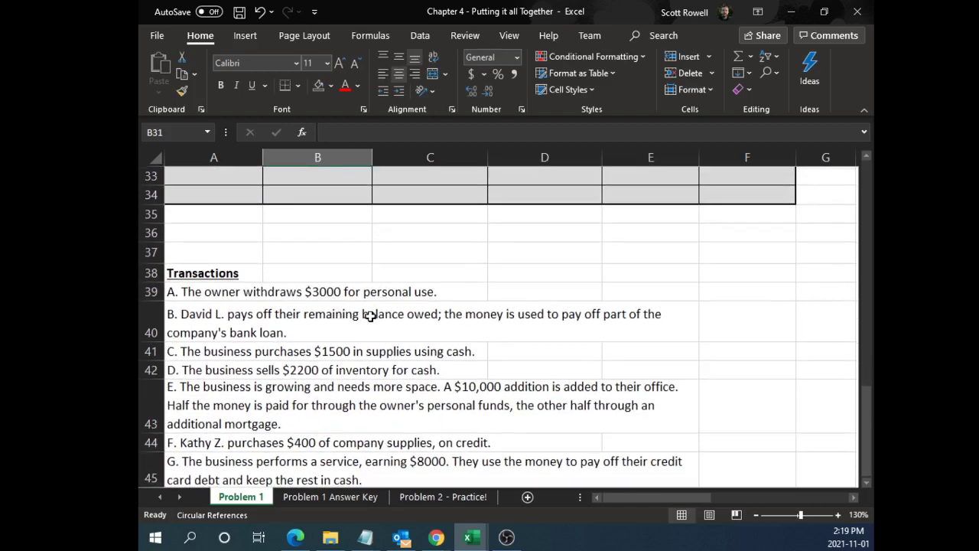
scroll(533, 387, up, 3)
text(Supplies)
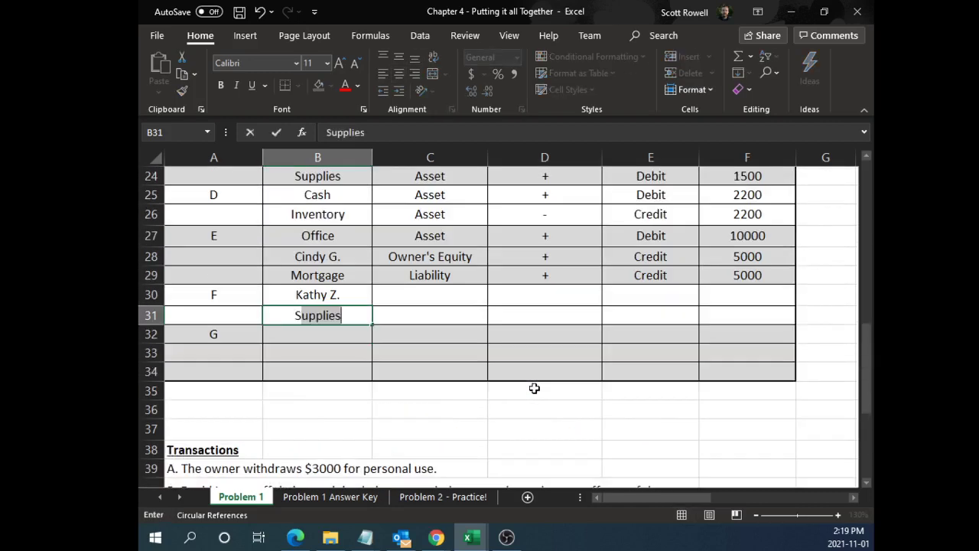
key(Return)
Check transaction F's two accounts on the balance sheet and classify both as Asset in C30 and C31
scroll(415, 358, up, 5)
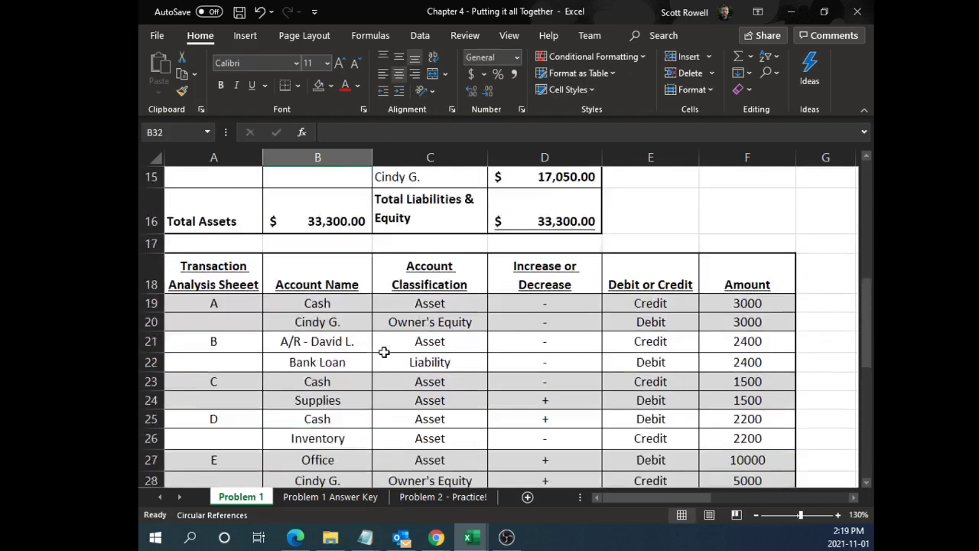
drag(201, 218, 344, 218)
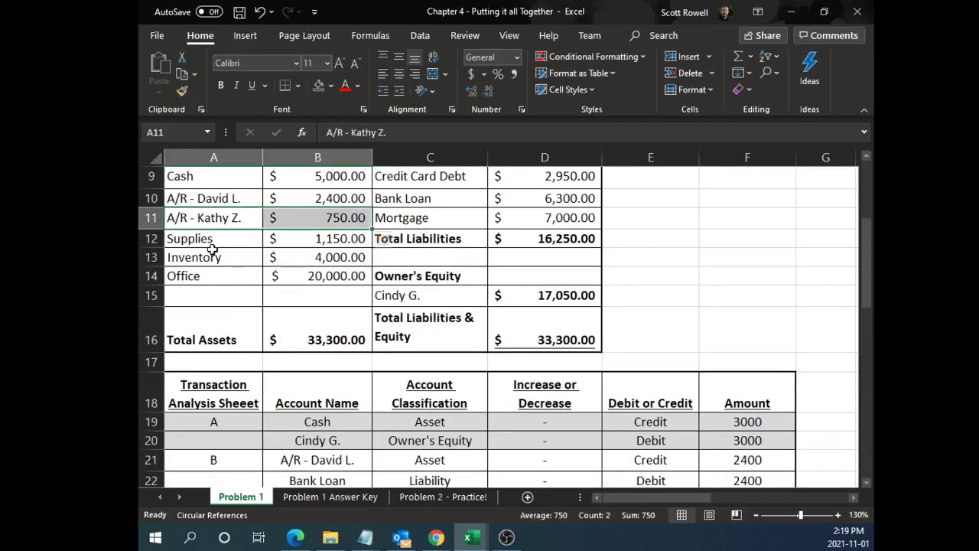
drag(207, 239, 317, 239)
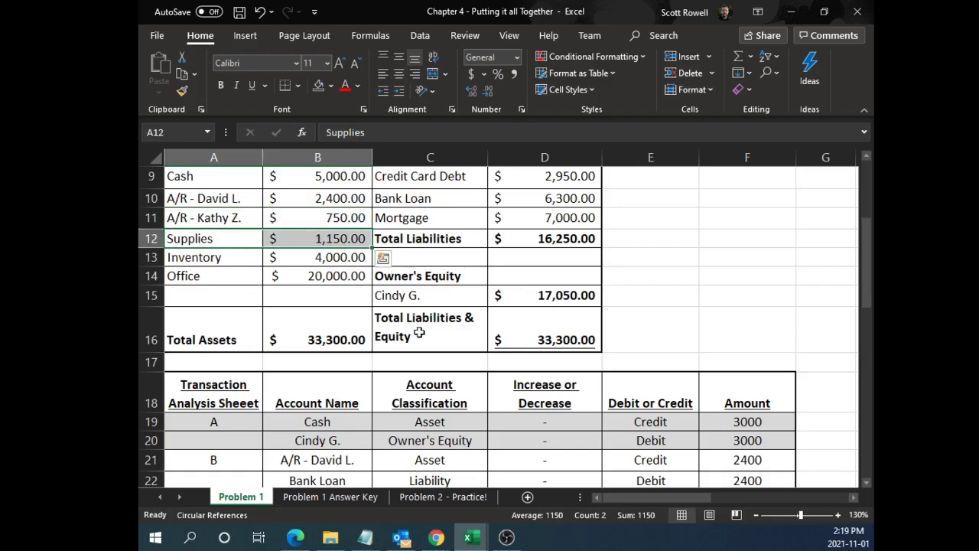
scroll(416, 337, down, 4)
click(425, 356)
text(Asset)
key(Return)
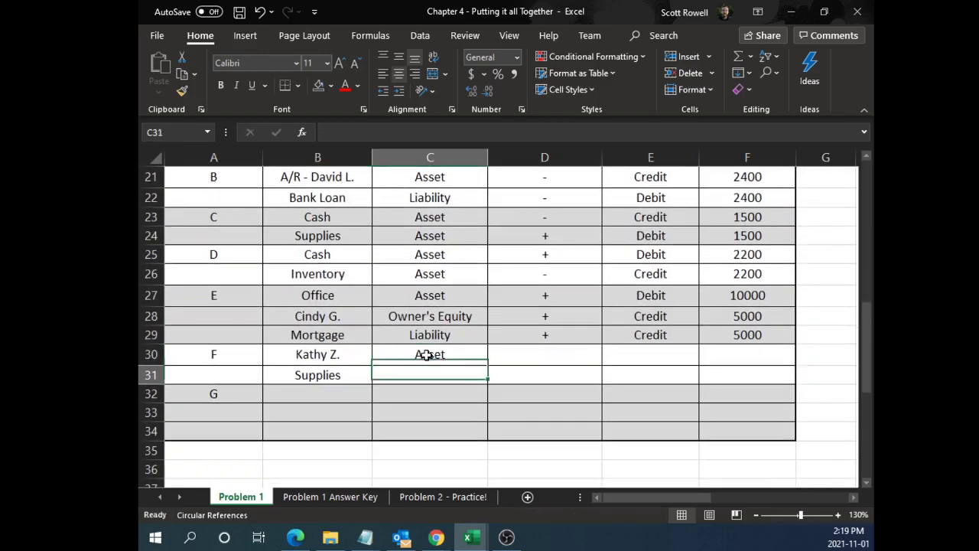
text(As)
key(Return)
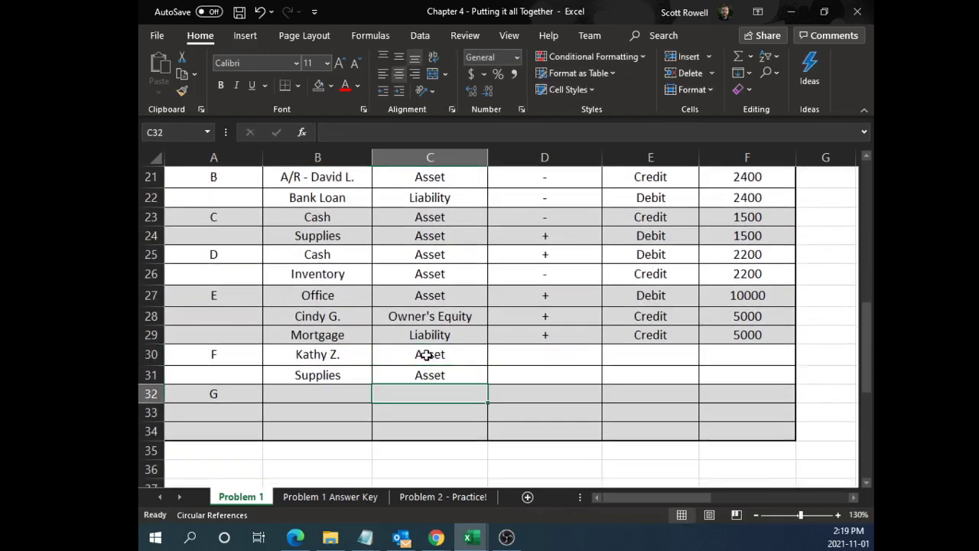
Reread transaction F's description in row 44, examining who makes the purchase and the words "on credit"
drag(320, 354, 432, 354)
scroll(428, 353, down, 5)
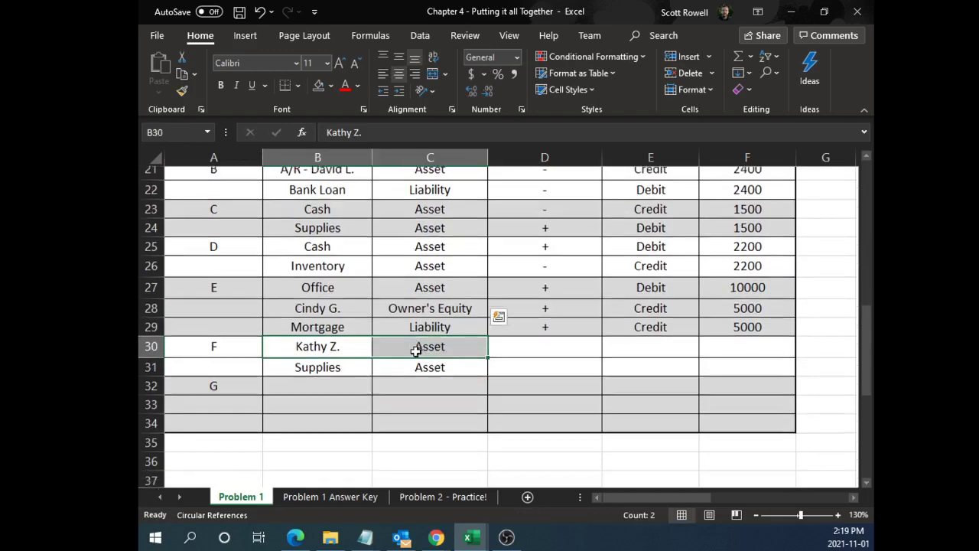
scroll(415, 350, up, 1)
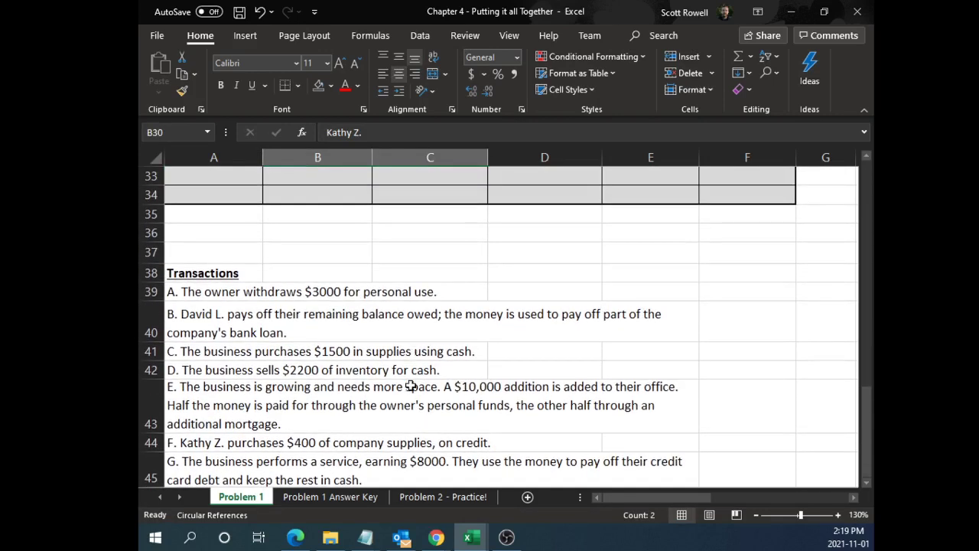
drag(195, 443, 474, 443)
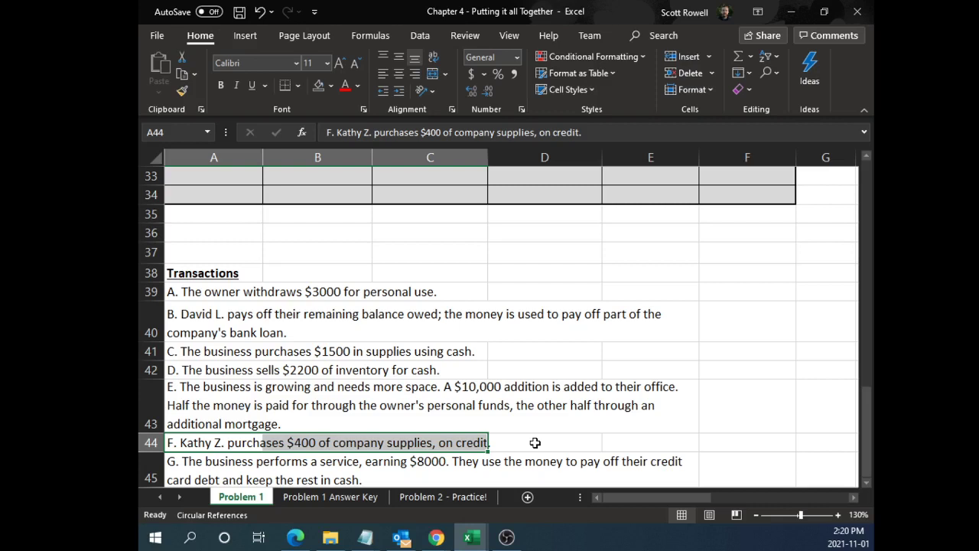
click(448, 443)
double_click(218, 443)
drag(438, 443, 490, 444)
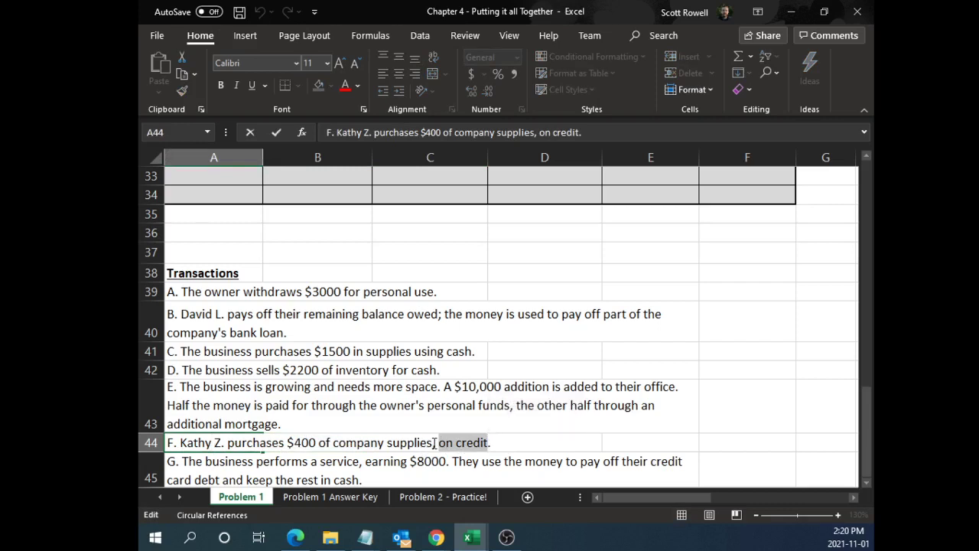
drag(434, 443, 504, 439)
click(480, 420)
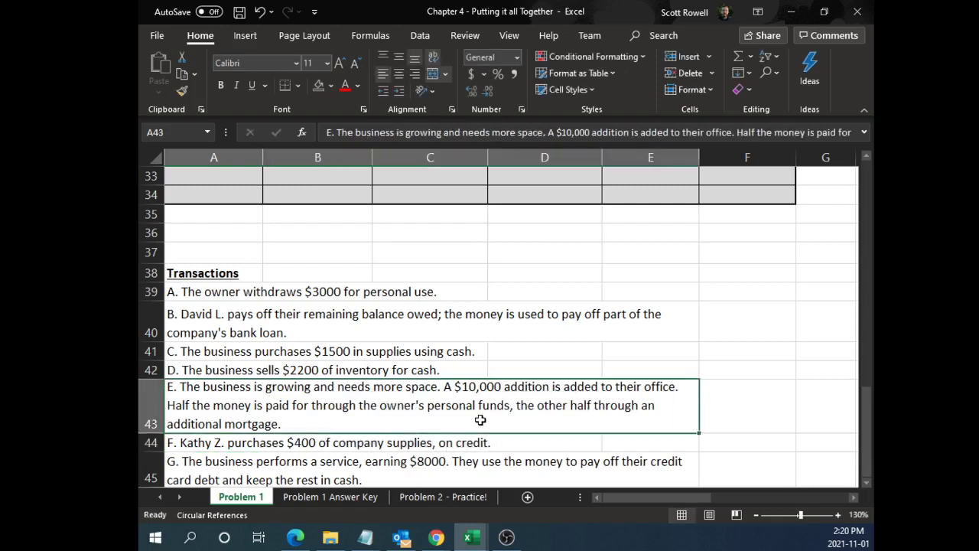
click(330, 442)
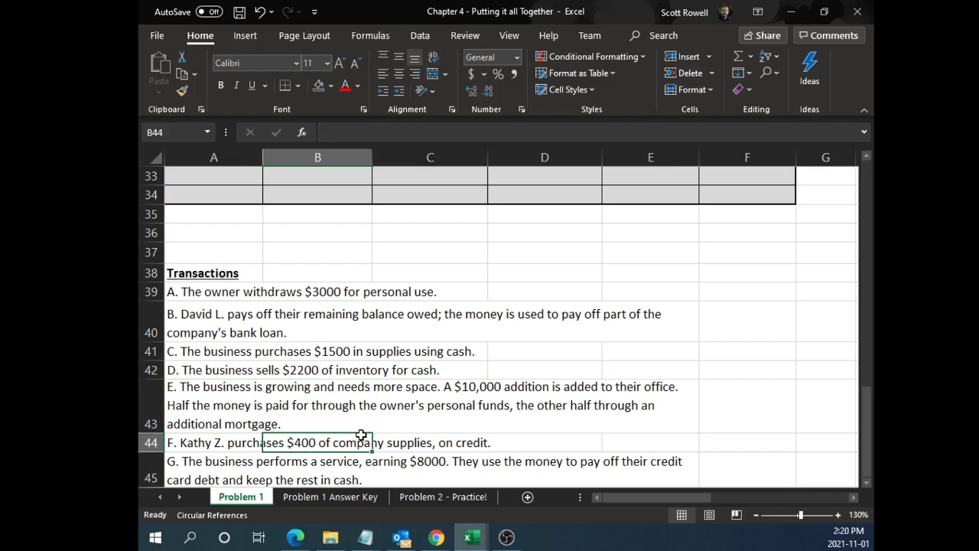
drag(203, 446, 448, 439)
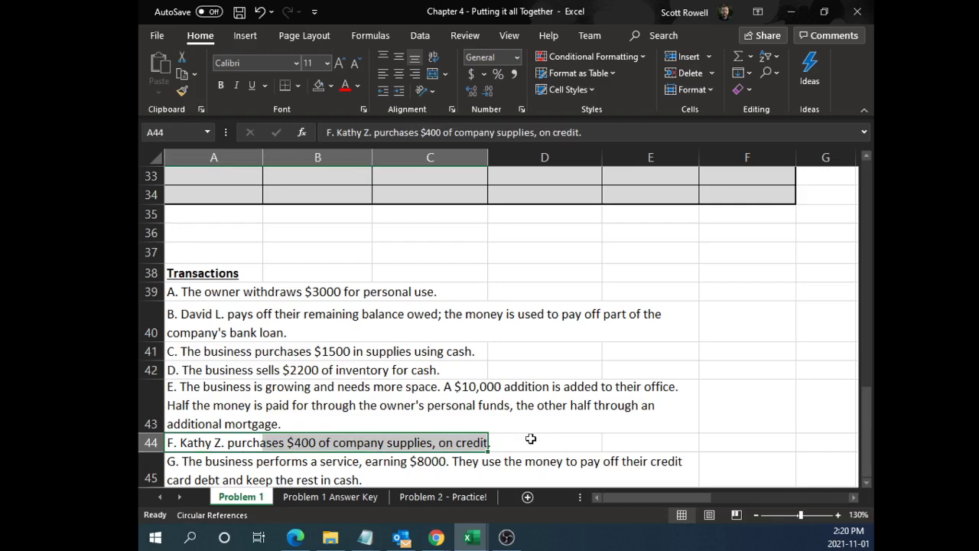
scroll(521, 436, up, 3)
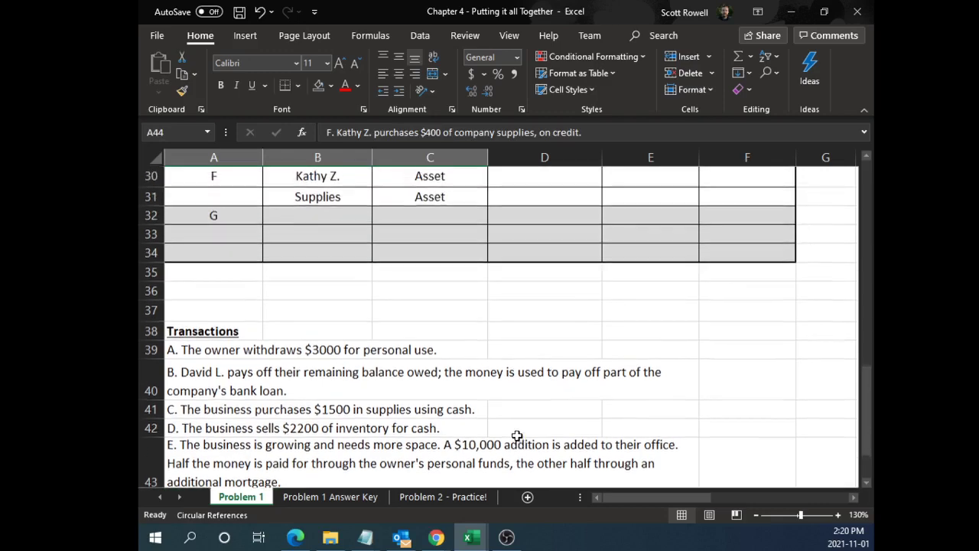
Add the prefix "A/P -" before the customer's name in transaction F's first account cell, B30
click(333, 296)
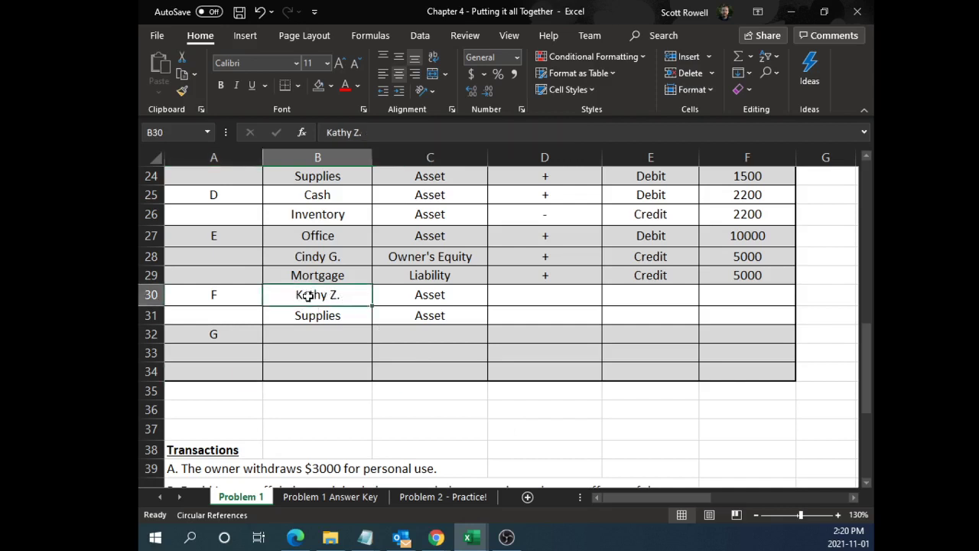
drag(313, 293, 312, 318)
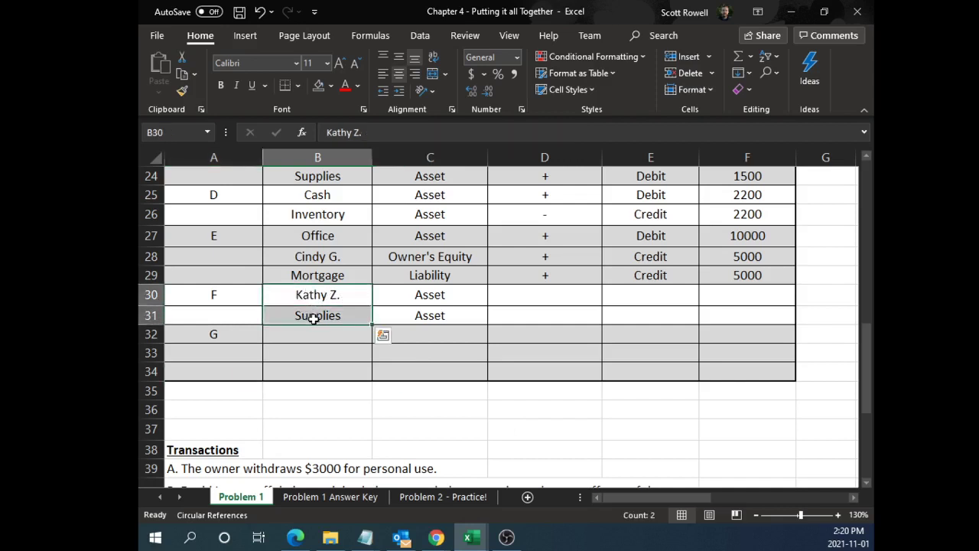
click(313, 319)
drag(214, 298, 336, 294)
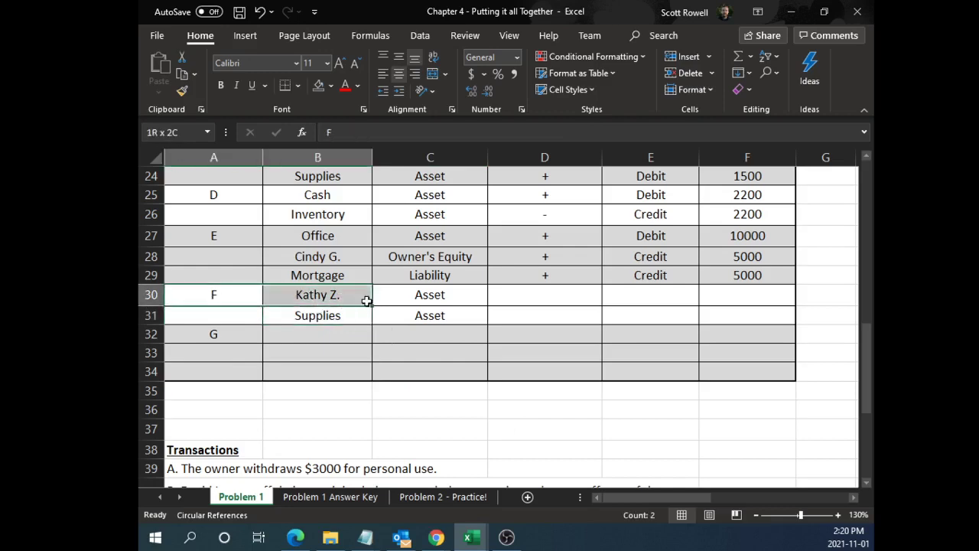
scroll(284, 357, up, 1)
double_click(293, 354)
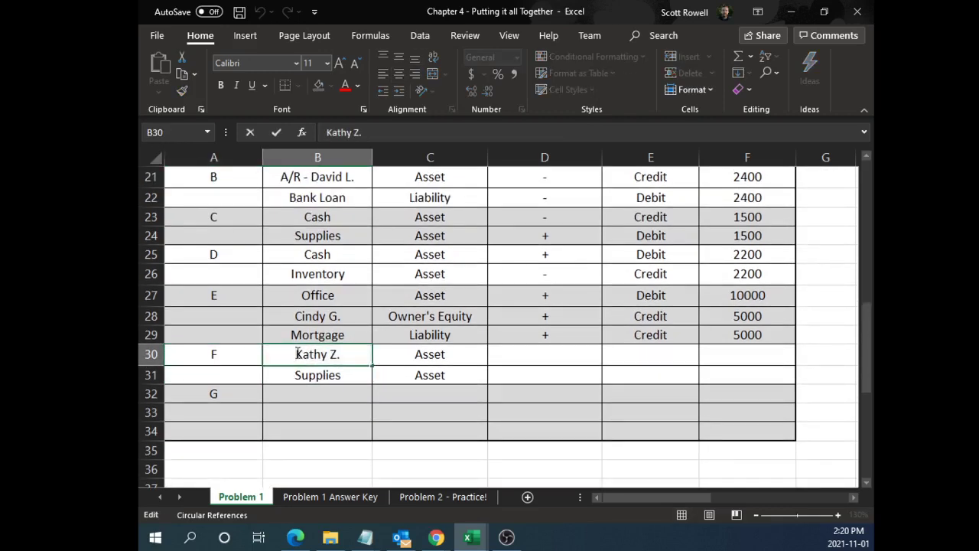
text(A/P -)
key(Return)
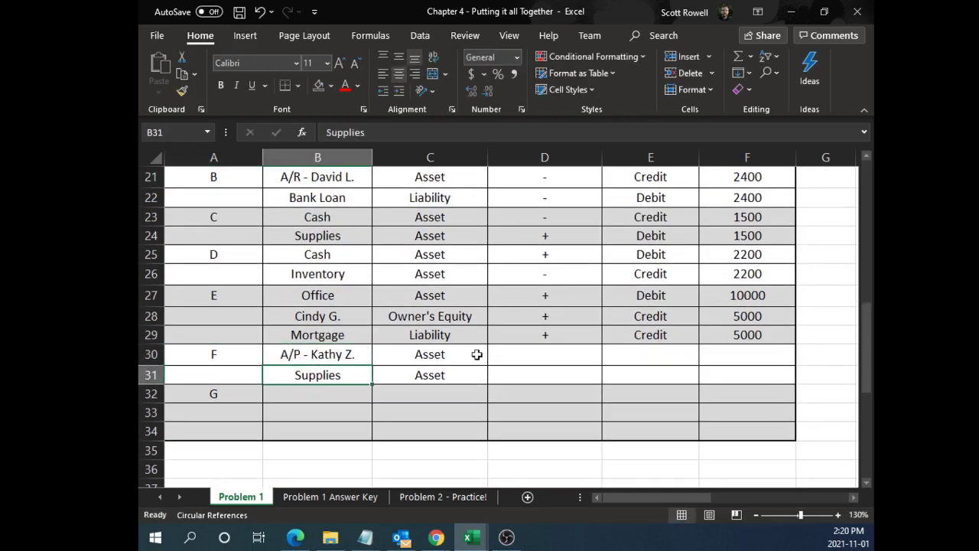
Mark transaction F's first account as an increase (+) in D30 and Supplies as a decrease (-) in D31
click(540, 354)
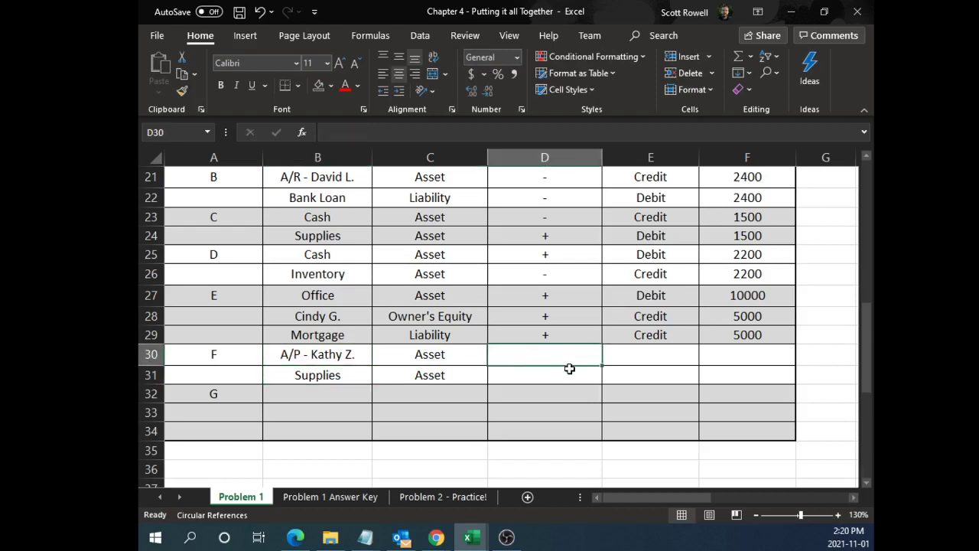
text(+)
key(Return)
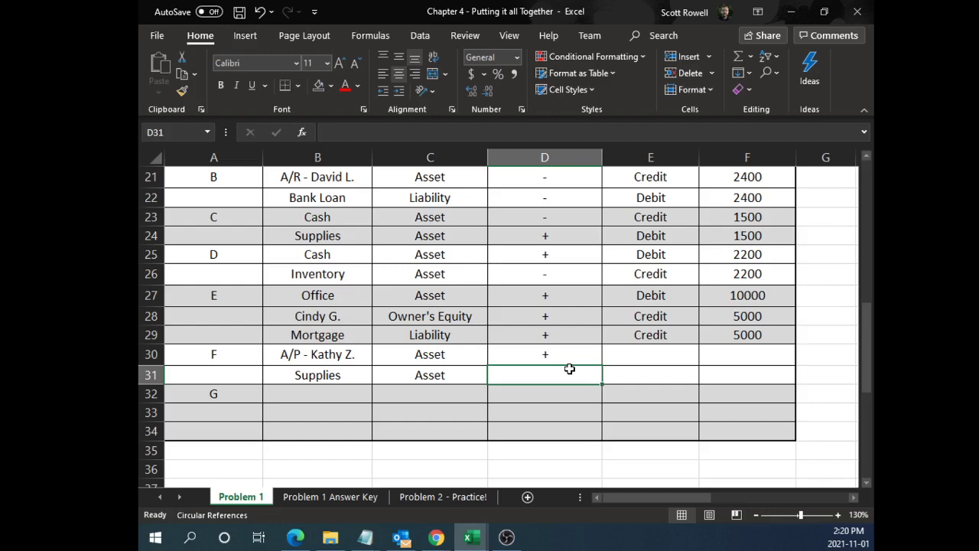
text(-+)
key(Return)
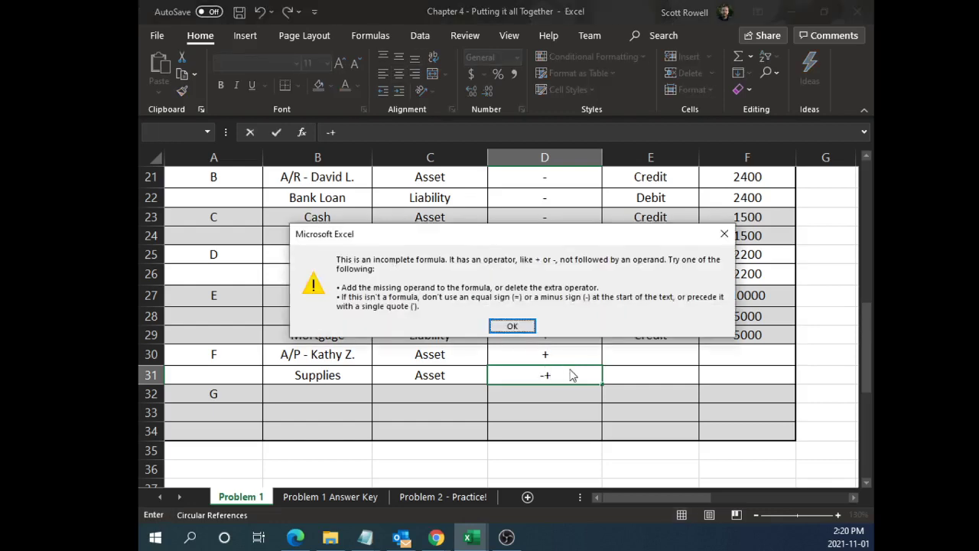
key(Return)
key(BackSpace)
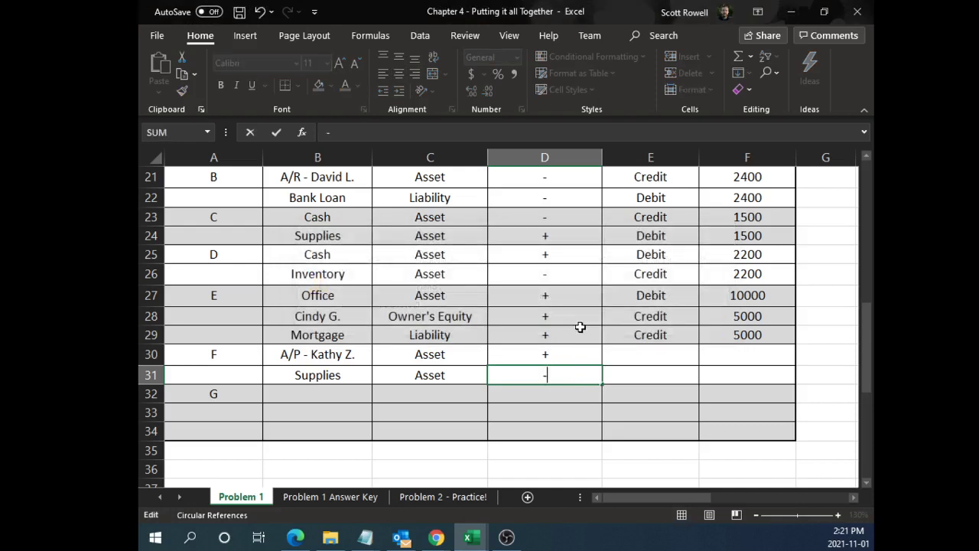
key(Return)
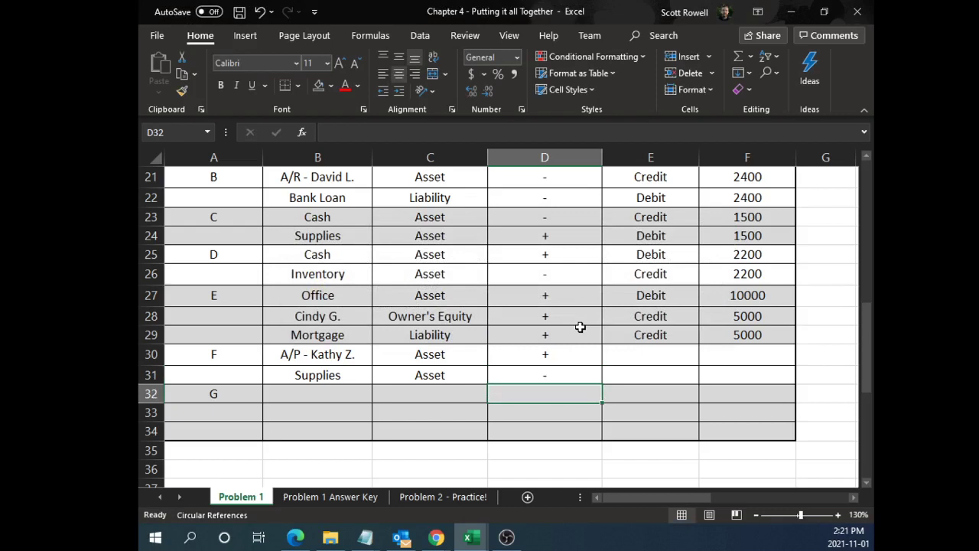
Review transaction F's classifications and signs, then enter Debit in E30 and Credit in E31
drag(240, 374, 489, 381)
drag(197, 353, 509, 359)
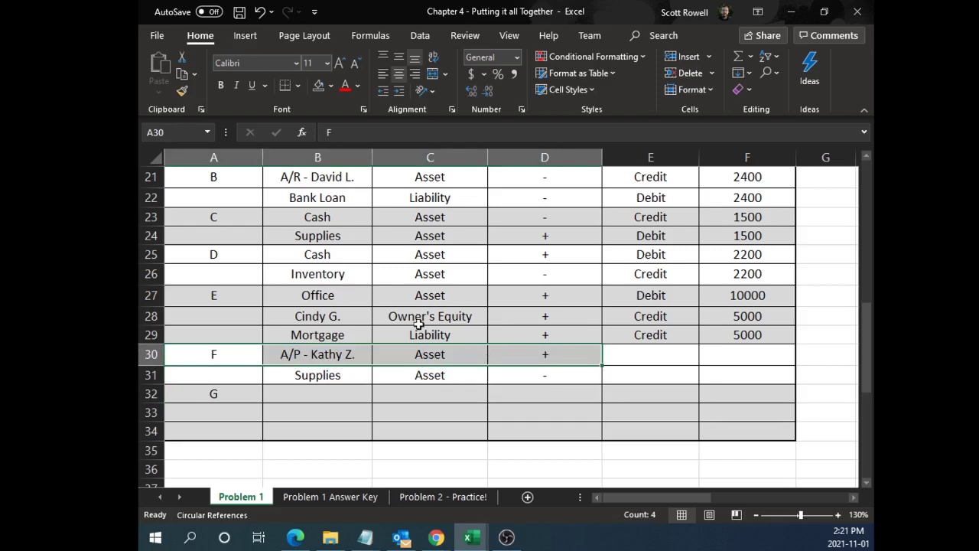
click(491, 371)
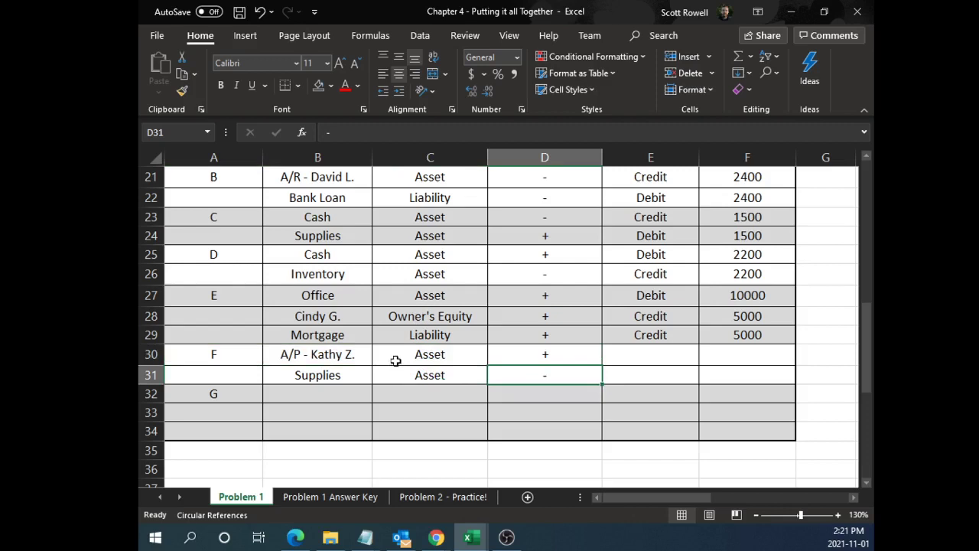
click(662, 352)
click(451, 348)
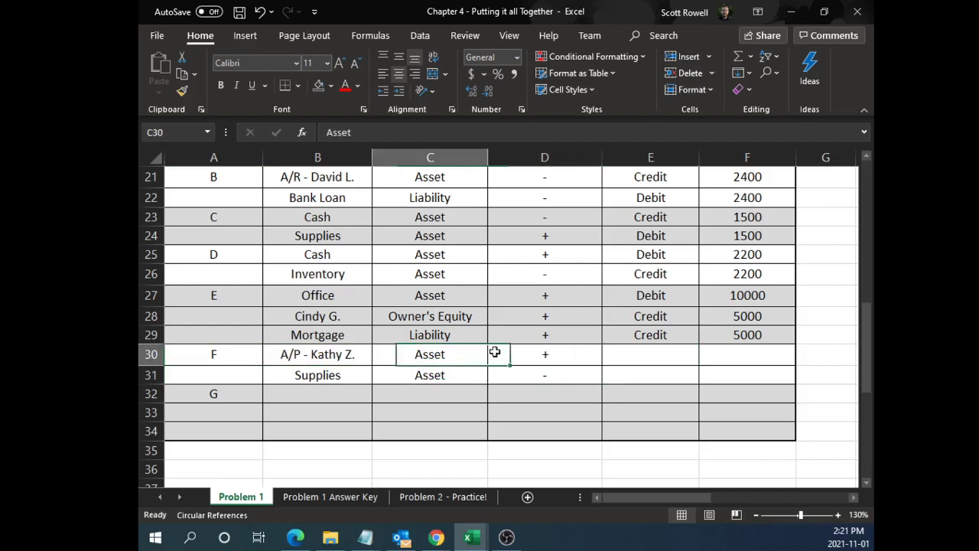
click(622, 350)
text(Debit)
key(Return)
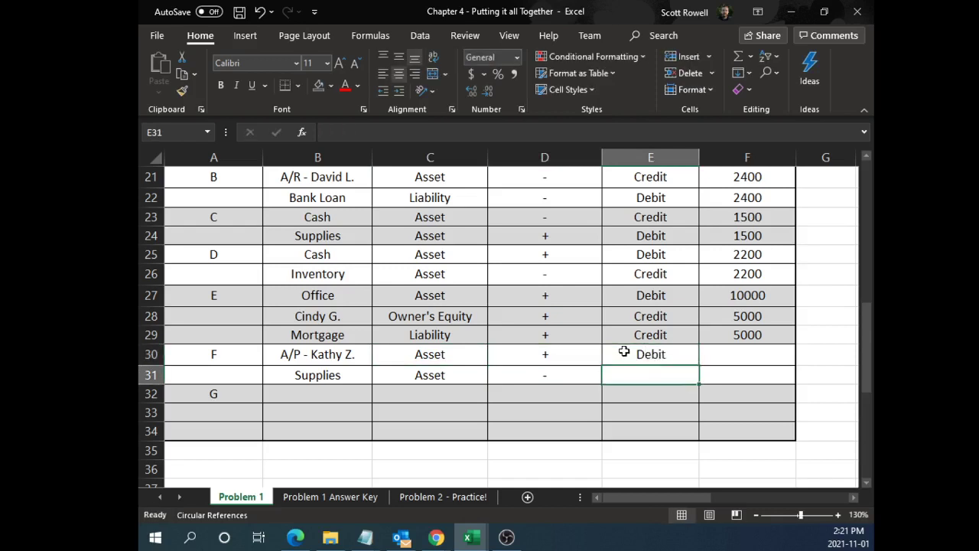
text(Cre)
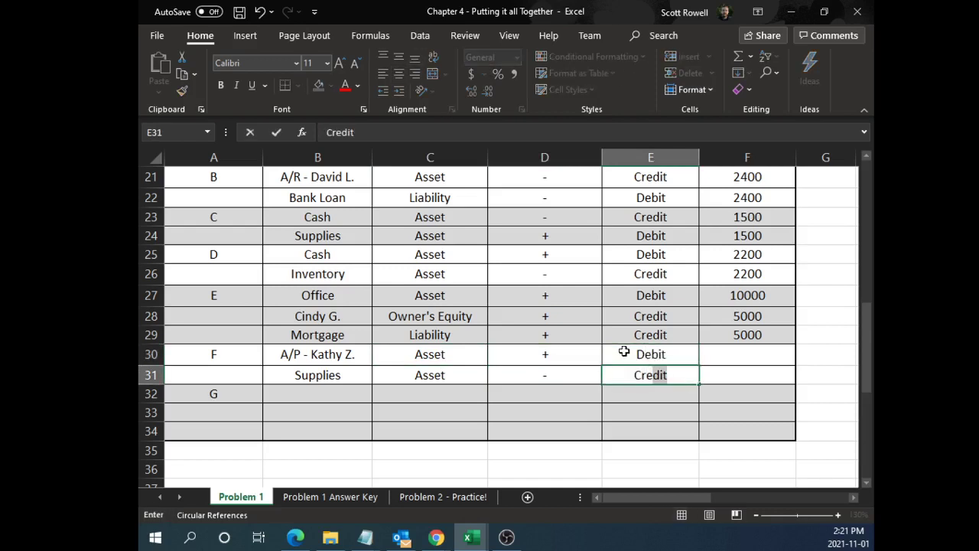
text(dit)
key(Return)
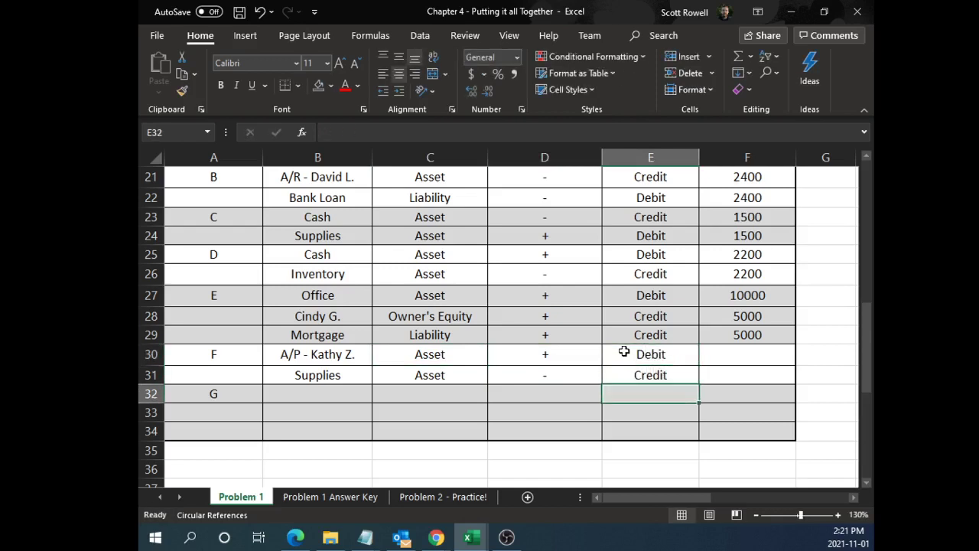
Check transaction F's description for the amount and enter 400 in both F30 and F31
scroll(604, 352, down, 5)
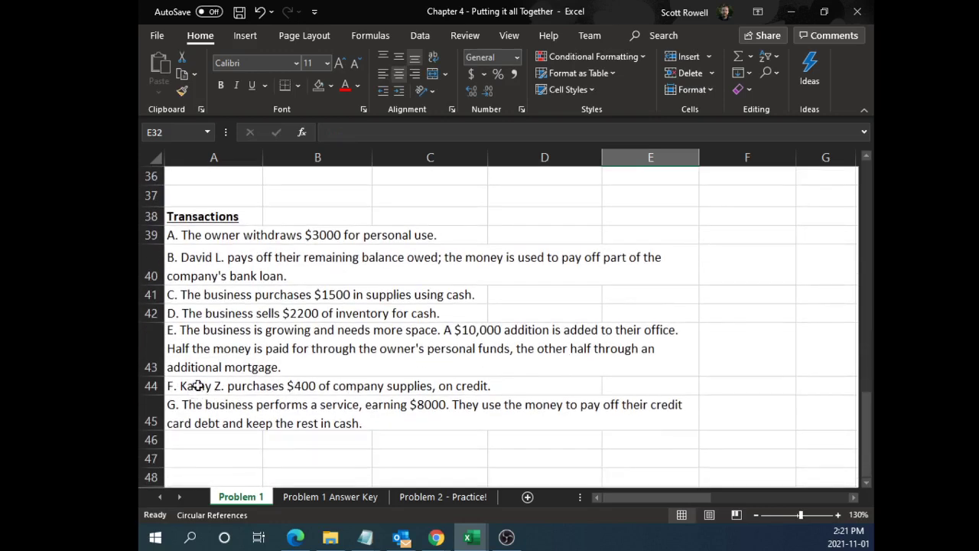
click(185, 389)
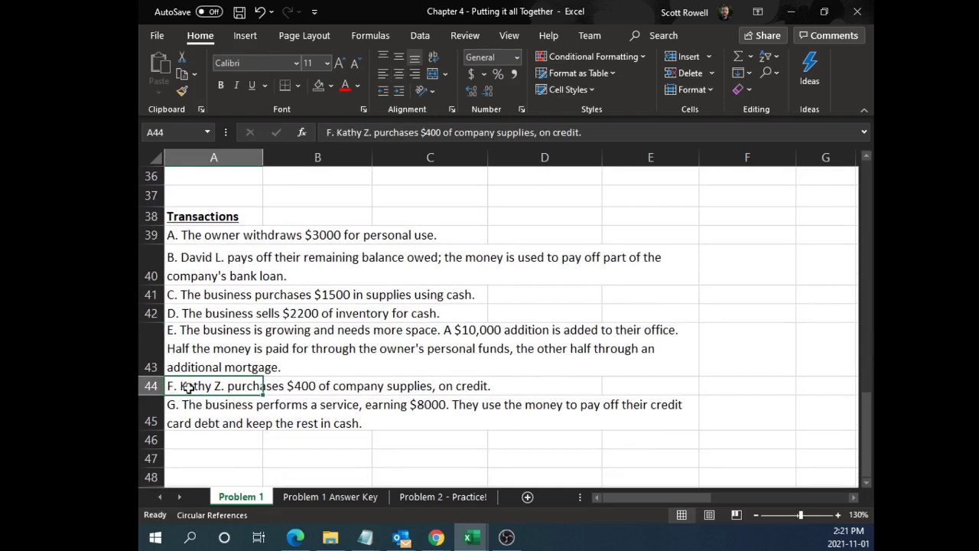
scroll(413, 386, up, 4)
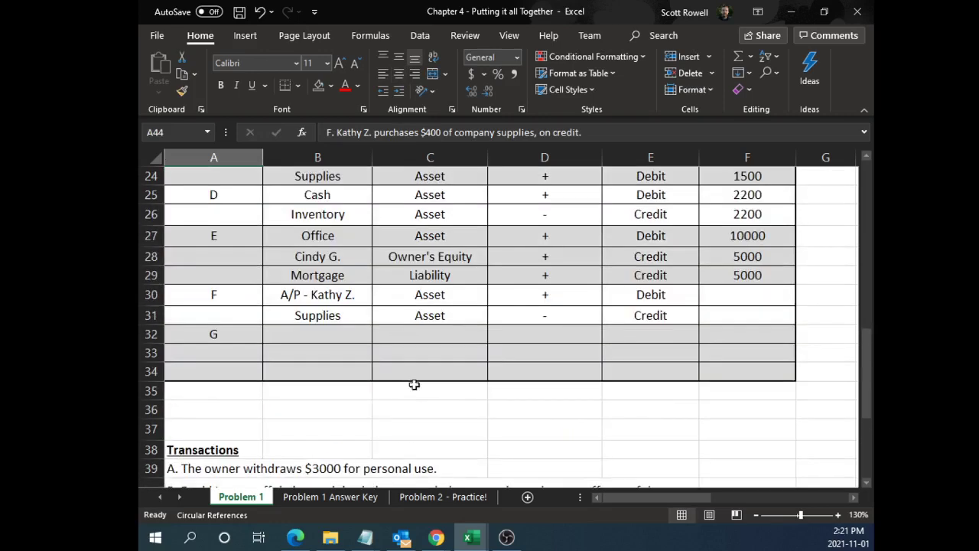
click(705, 293)
text(400)
key(Return)
text(400)
key(Return)
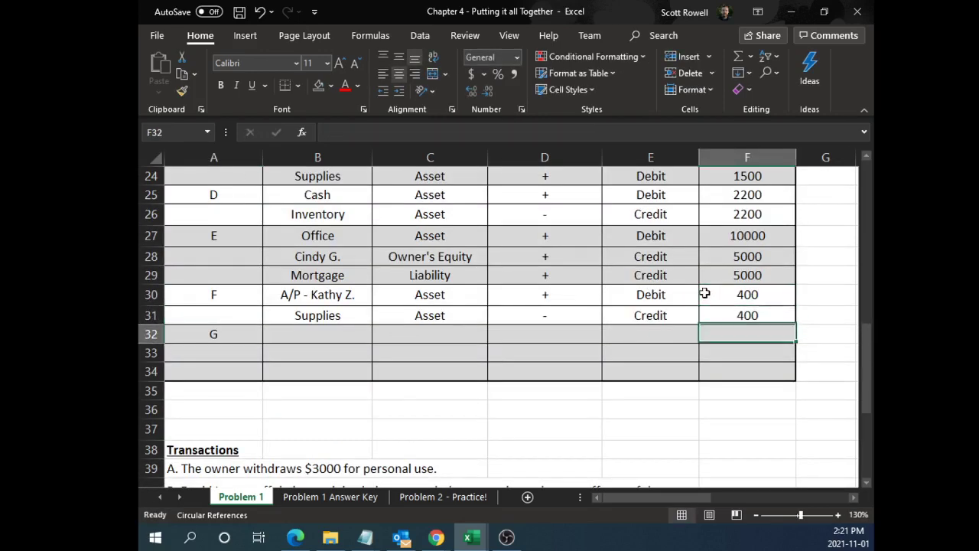
key(Up)
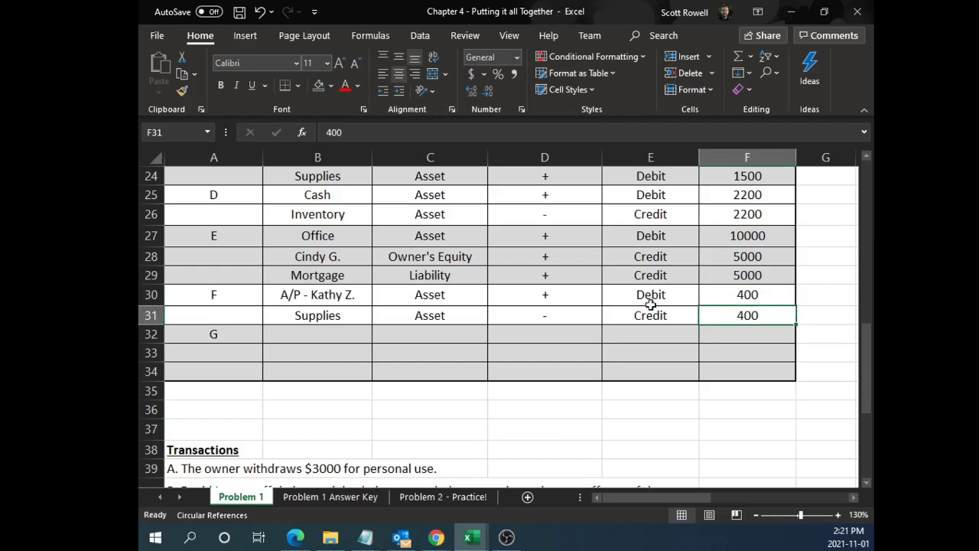
drag(652, 302, 716, 294)
drag(653, 315, 732, 316)
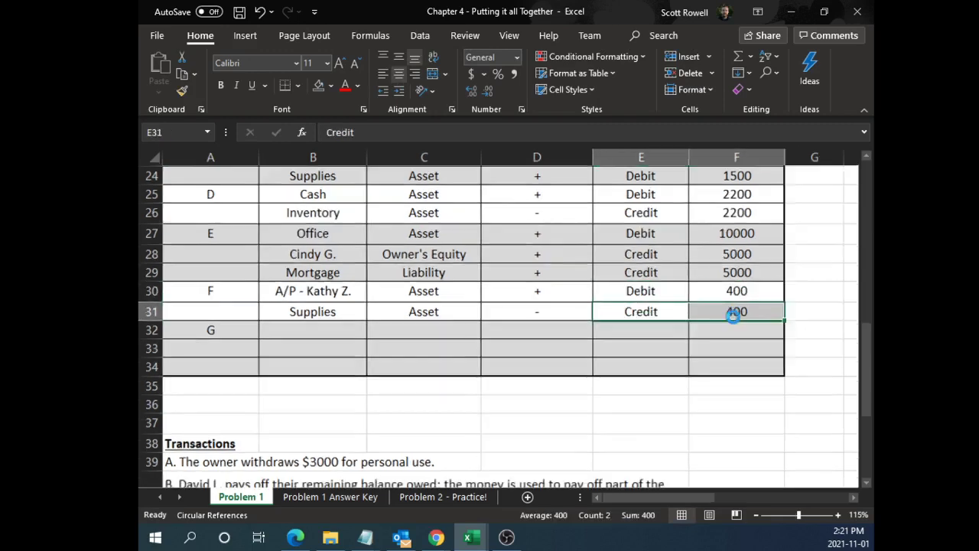
Post transaction F's 400 debit to the customer's A/R T-account in I20
ctrl+scroll(733, 317, down, 3)
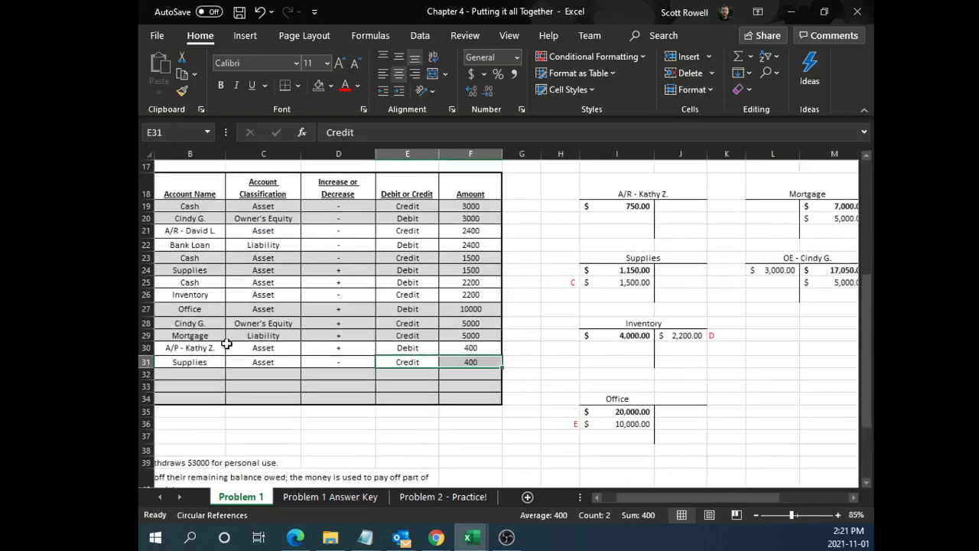
click(222, 344)
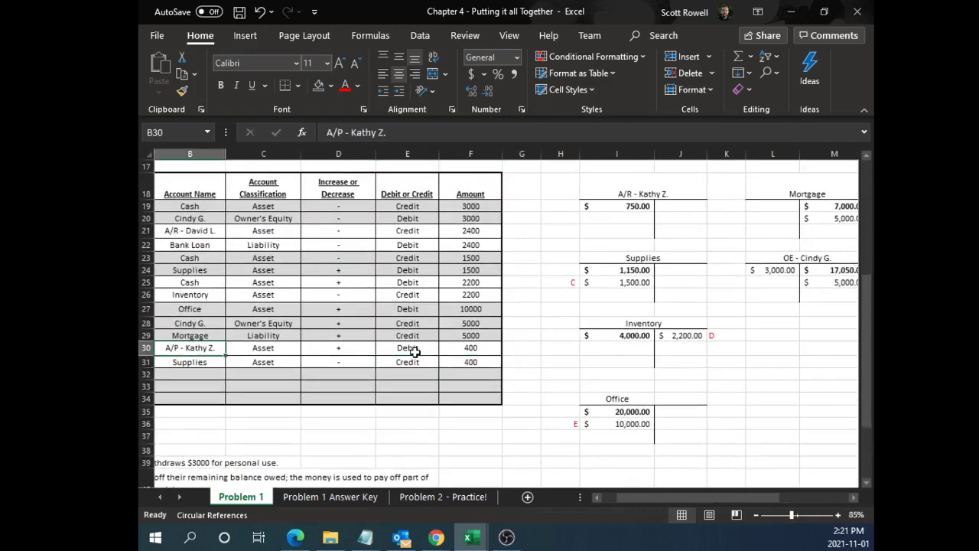
drag(411, 350, 470, 350)
click(627, 220)
text(400)
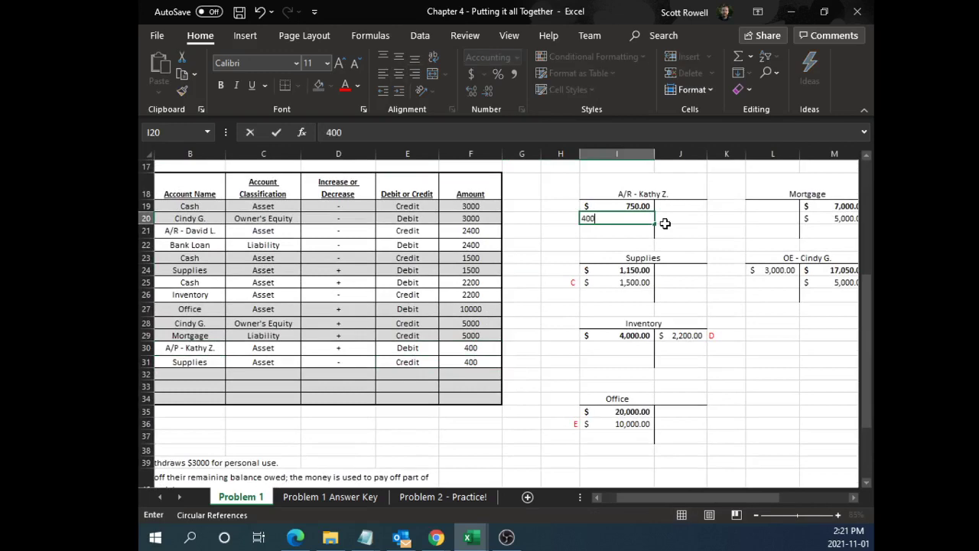
key(Return)
Label the 400 debit in the customer's A/R T-account with the transaction letter F in H20
key(Left)
key(Up)
scroll(338, 443, down, 1)
scroll(338, 442, down, 3)
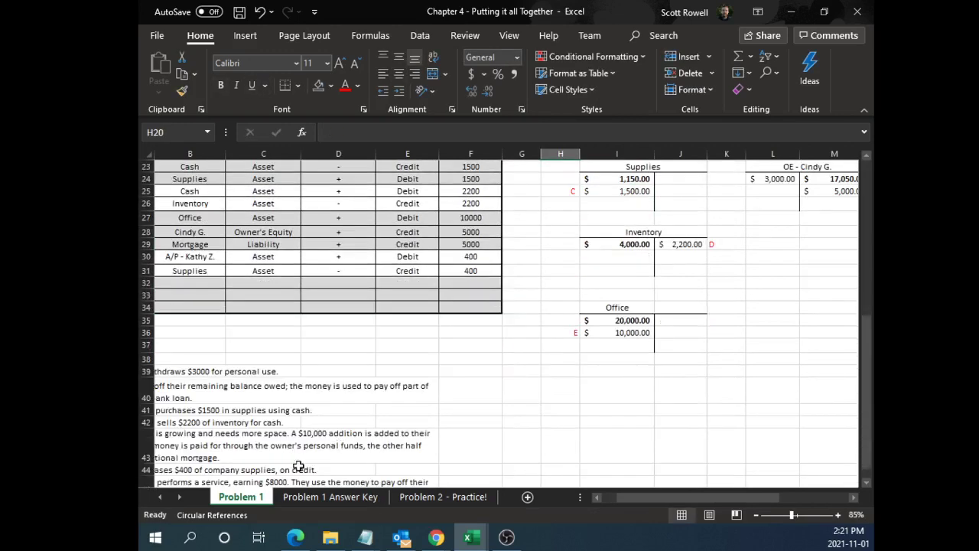
drag(635, 496, 591, 496)
scroll(640, 435, up, 2)
scroll(640, 434, up, 2)
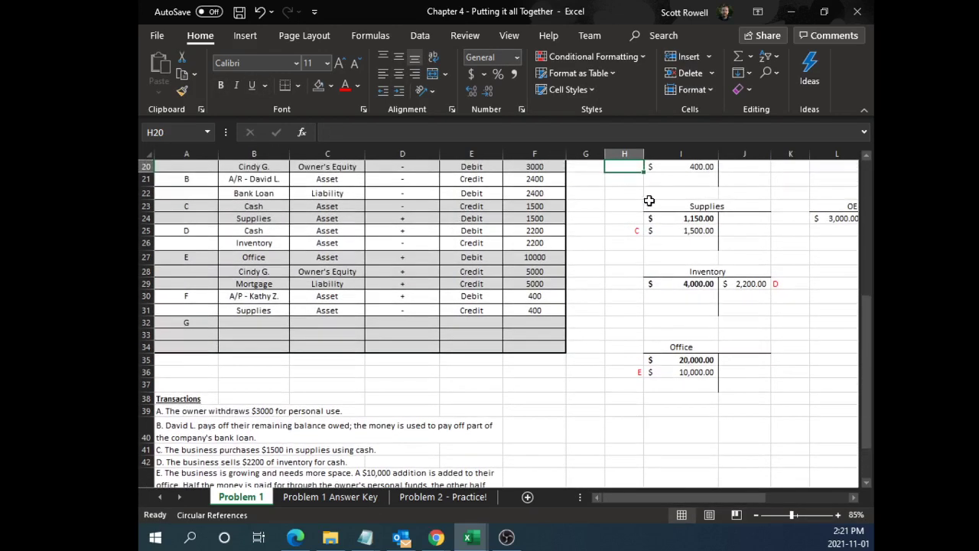
text(F)
key(Return)
key(Up)
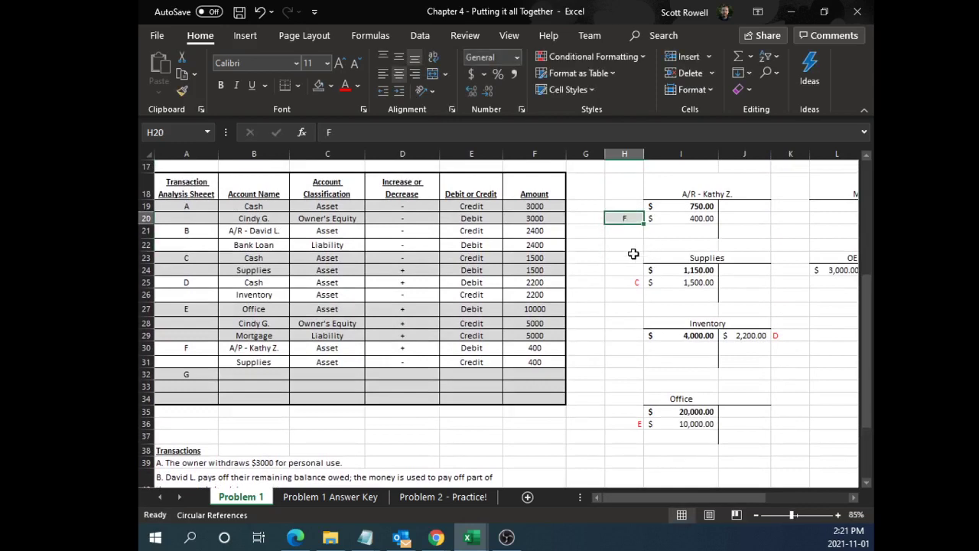
Re-enter the F label in H20 and format it in red, right-aligned beside the 400 debit
click(633, 258)
click(623, 219)
key(Delete)
text(F)
key(ctrl+Return)
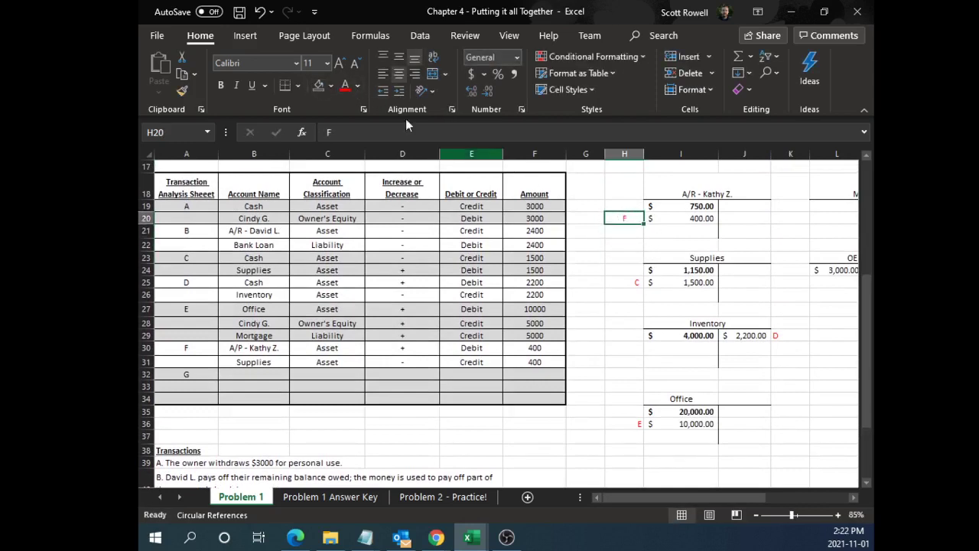
Post transaction F's 400 credit to the Supplies T-account in J24 and label it F in K24
click(670, 258)
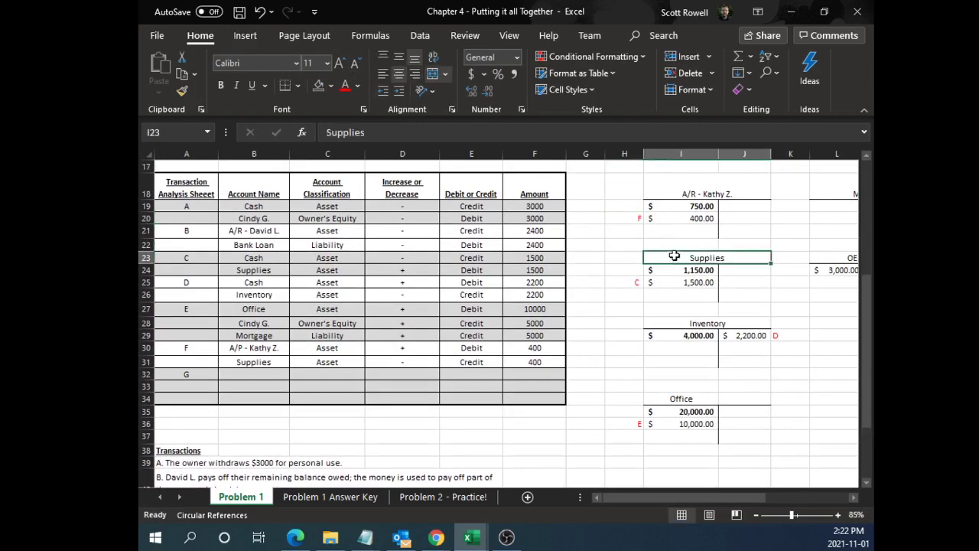
scroll(669, 258, down, 1)
scroll(669, 259, down, 1)
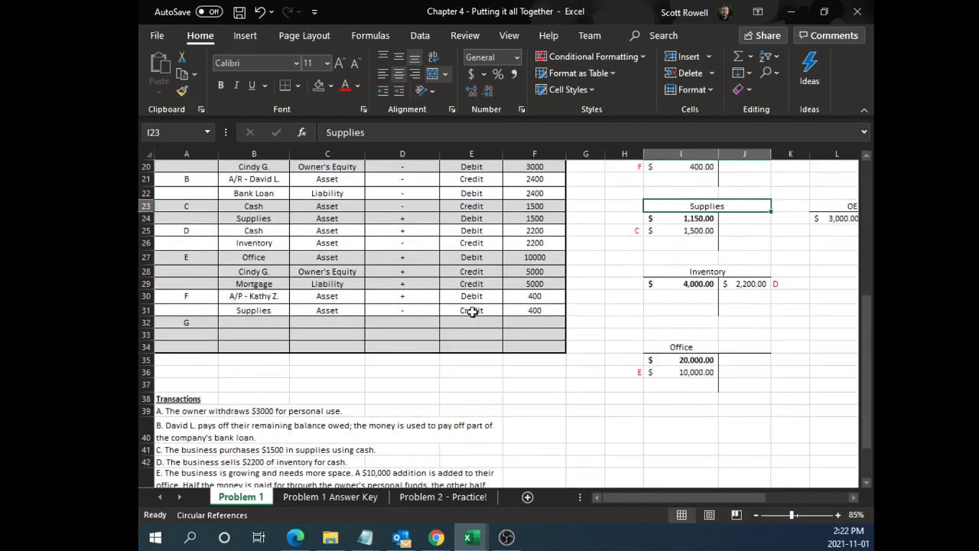
drag(264, 312, 526, 312)
scroll(769, 312, up, 1)
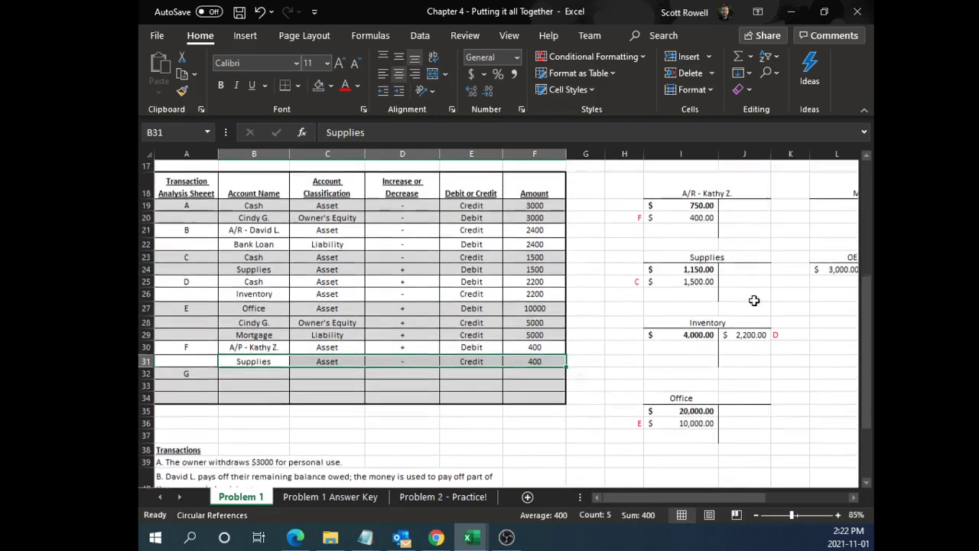
click(744, 270)
text(400)
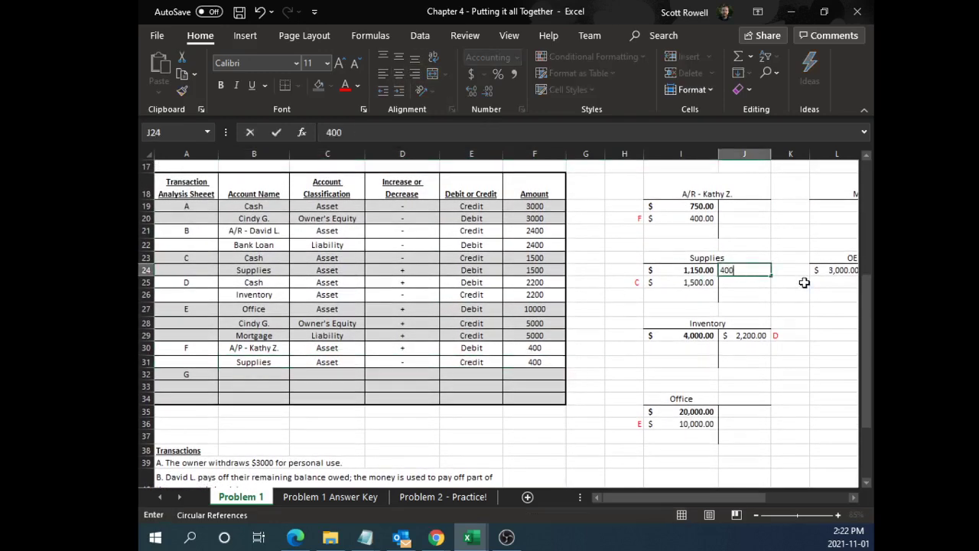
key(Right)
text(F)
click(805, 282)
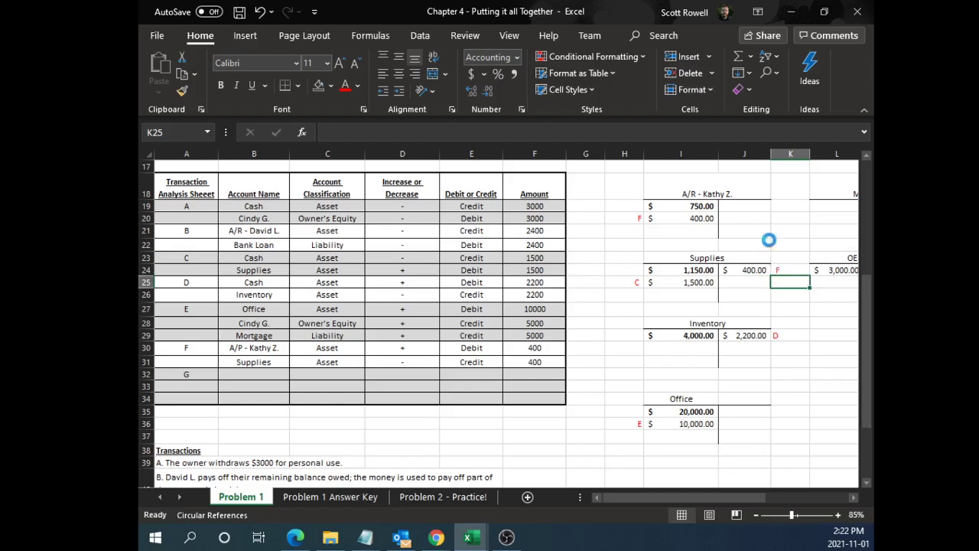
Read transaction G's description and enter Cash as its first account name in B32
ctrl+scroll(767, 248, up, 2)
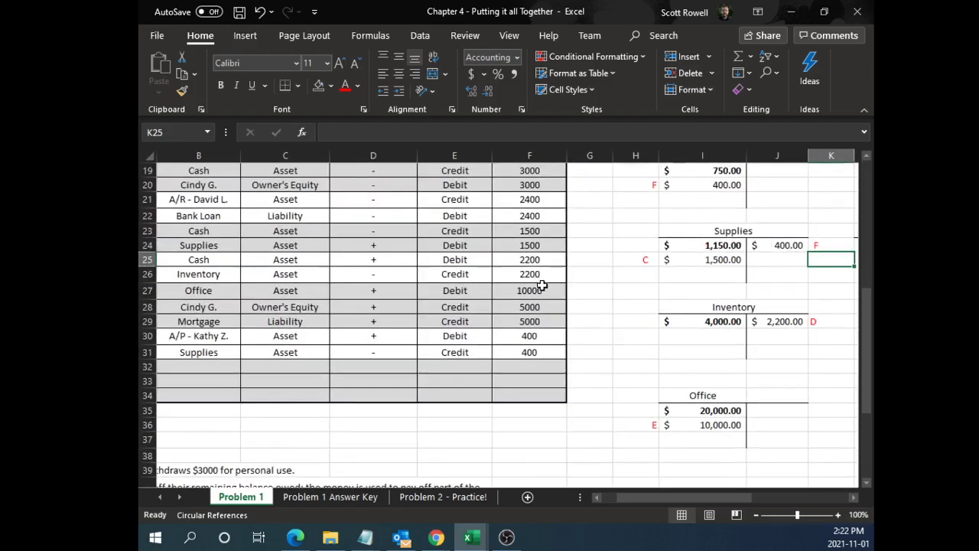
scroll(489, 322, down, 1)
scroll(382, 336, left, 1)
click(208, 338)
click(284, 321)
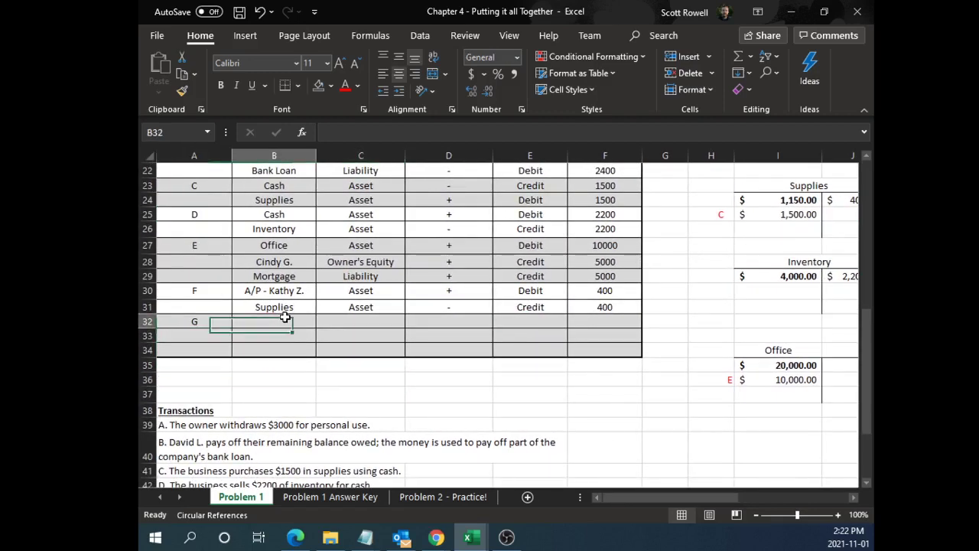
scroll(290, 323, down, 3)
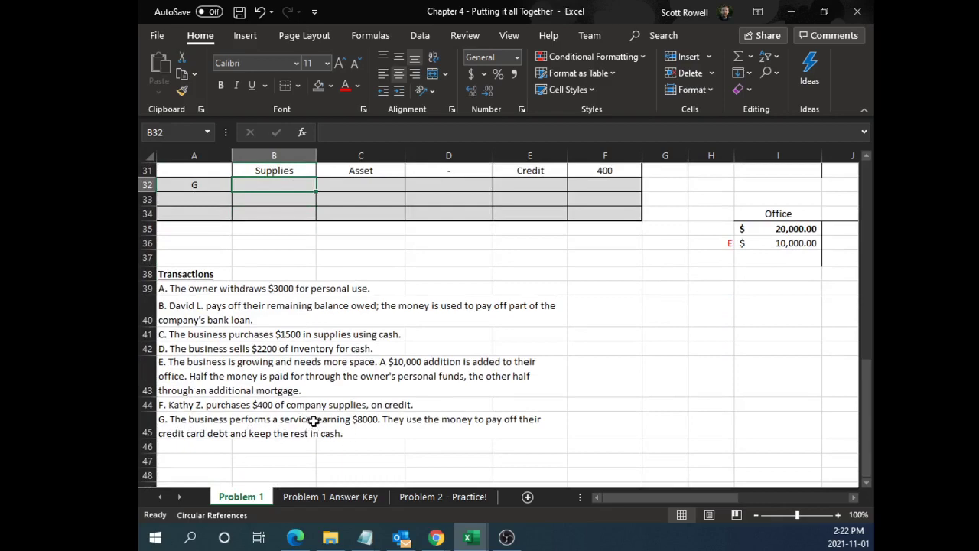
scroll(314, 421, up, 1)
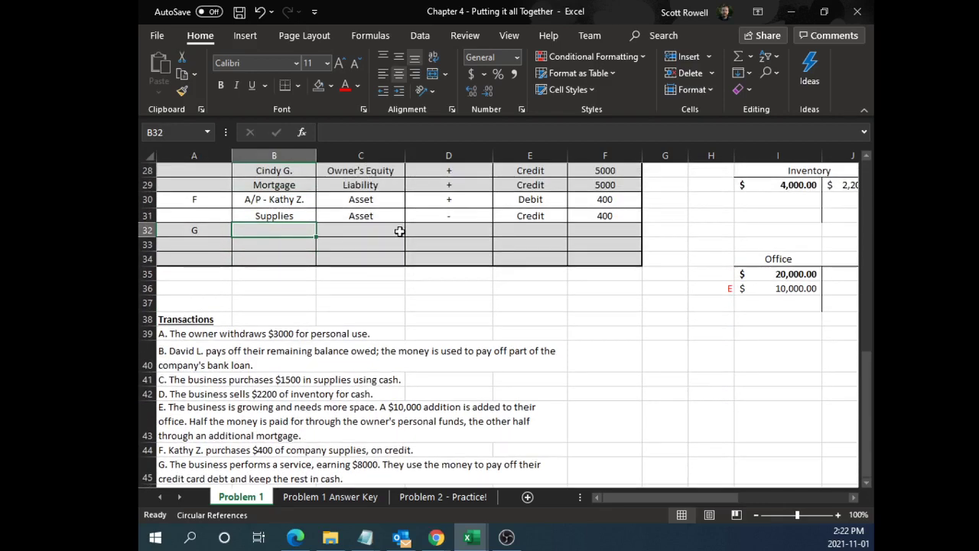
text(Cash)
key(Return)
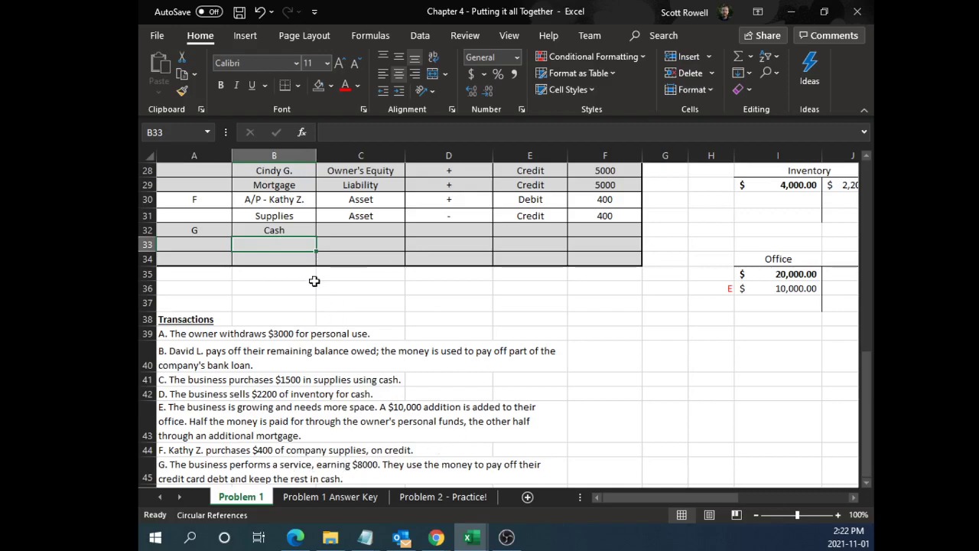
Check the balance sheet's liability accounts and enter Credit Card Debt as transaction G's second account in B33
scroll(336, 277, up, 7)
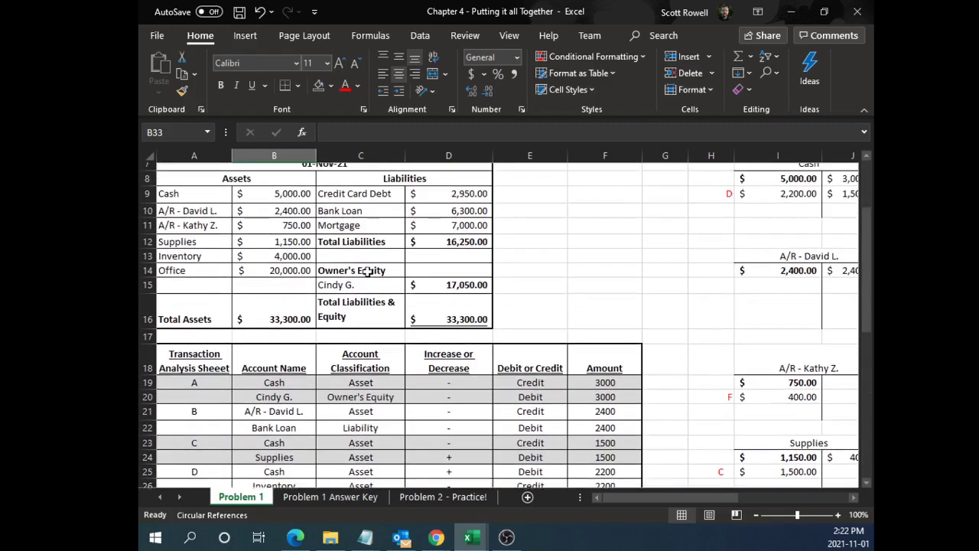
scroll(359, 260, up, 1)
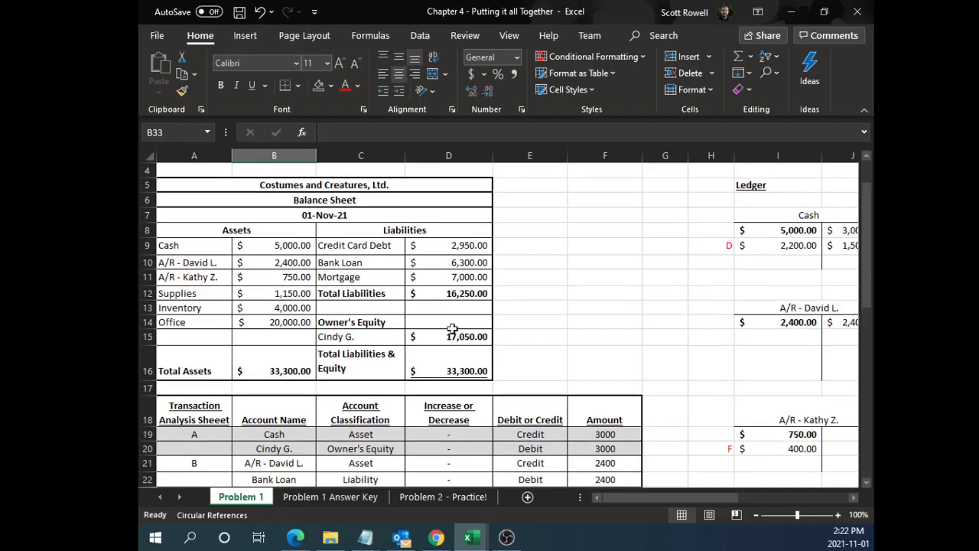
scroll(452, 329, down, 6)
text(Credit)
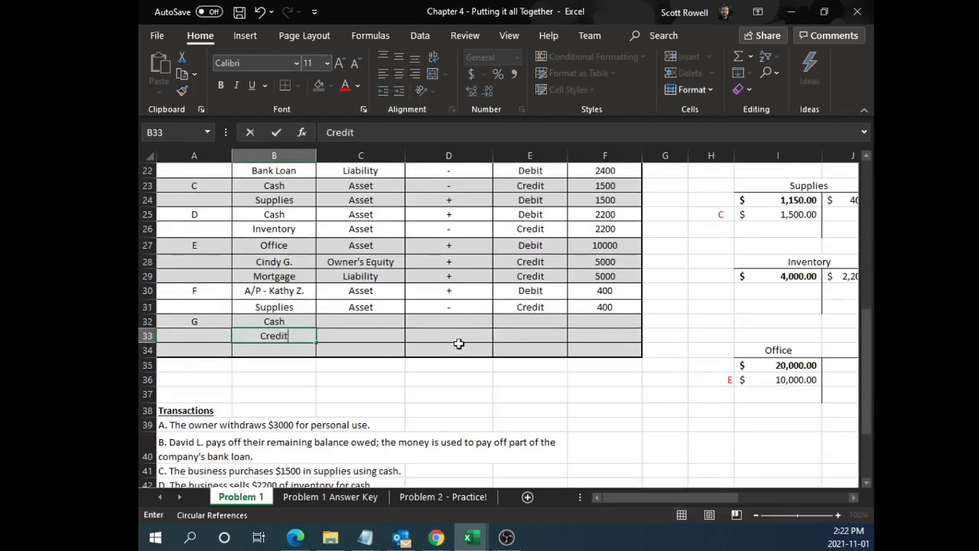
text( Card Debt)
key(Return)
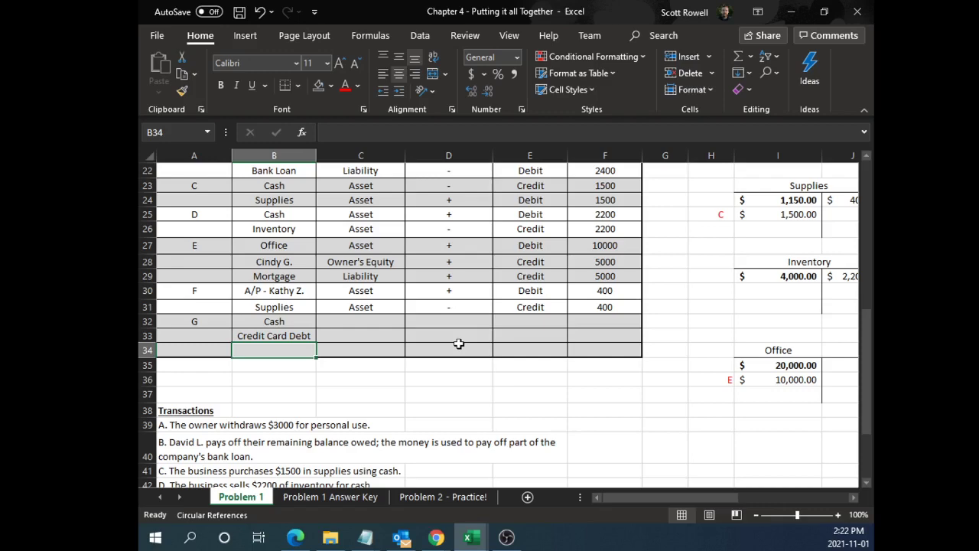
Reread transaction G, then enter the owner's account name in B34 and classify it as Owner's Equity in C34
scroll(451, 337, down, 3)
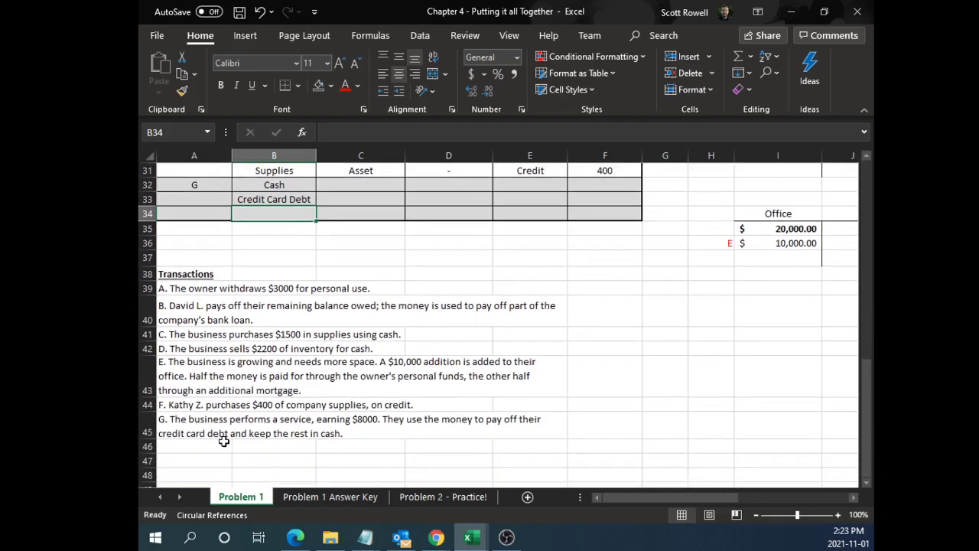
click(188, 432)
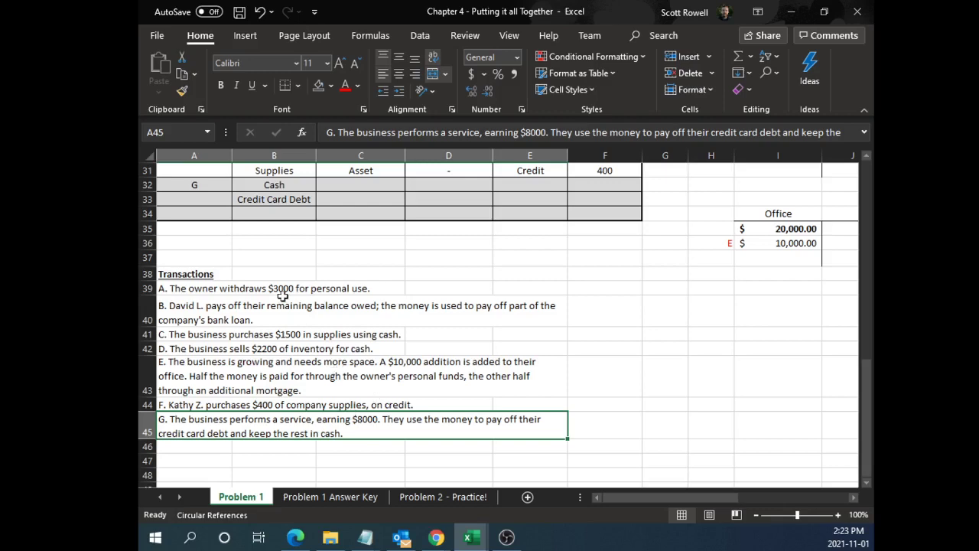
click(271, 215)
scroll(450, 252, up, 2)
scroll(451, 302, up, 3)
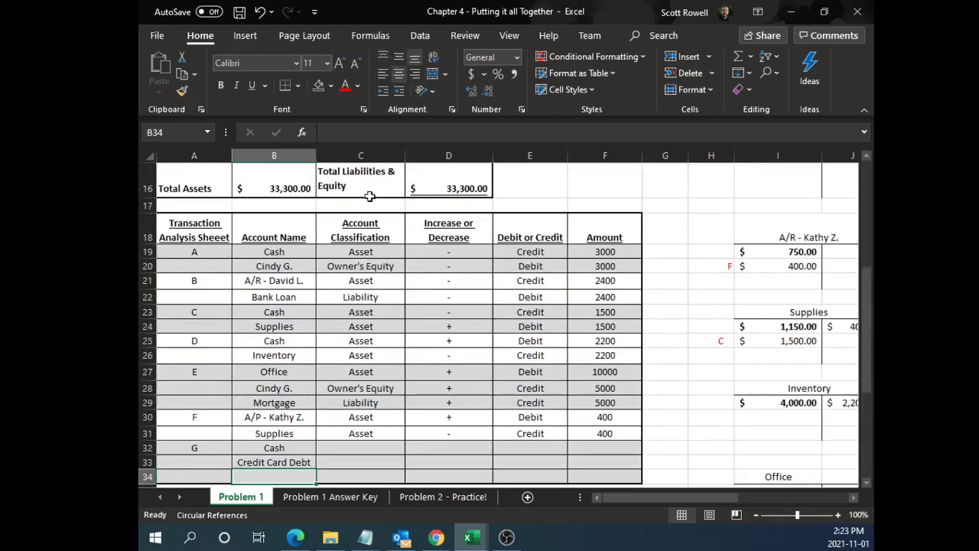
scroll(477, 238, up, 1)
text(Cindy G.)
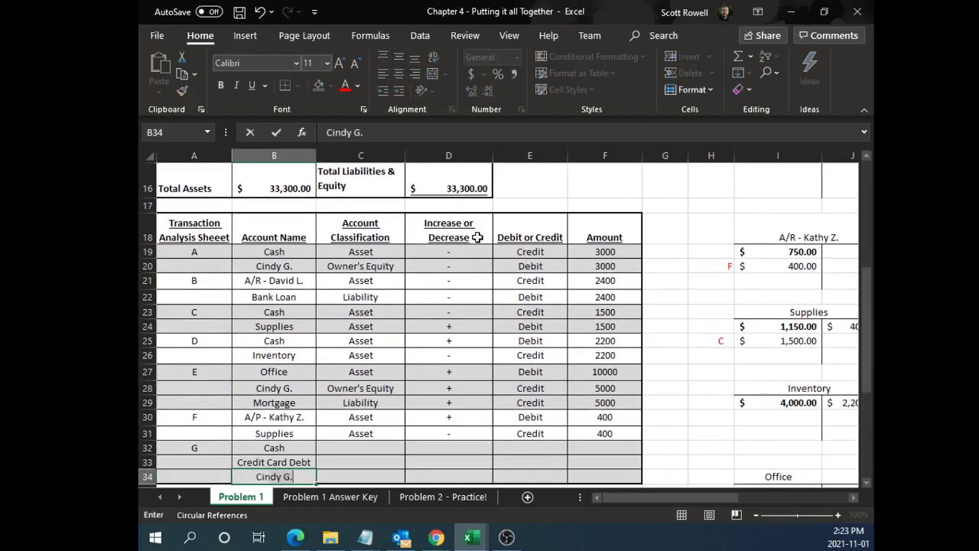
key(Tab)
text(Owner's Equity)
key(Return)
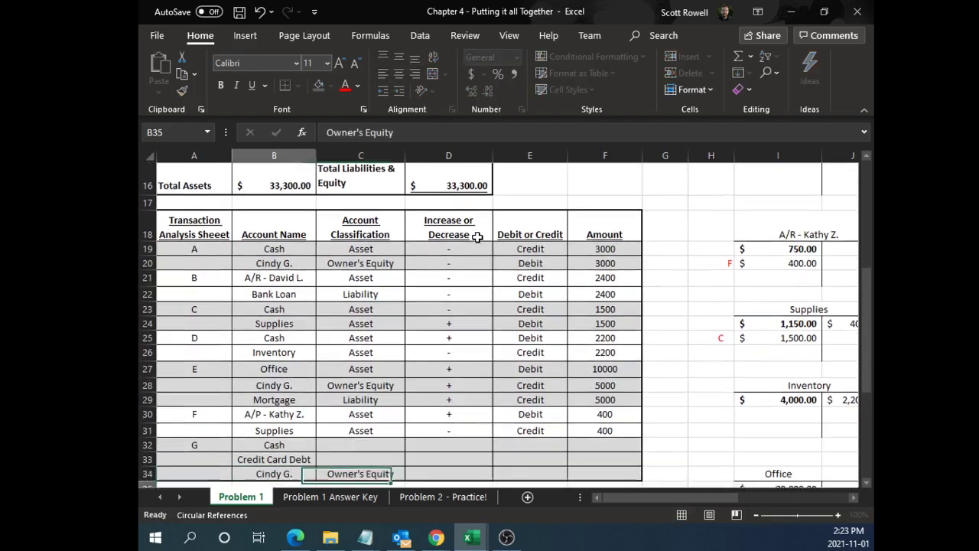
Classify transaction G's Cash as Asset in C32 and Credit Card Debt as Liability in C33
scroll(458, 245, down, 1)
click(399, 352)
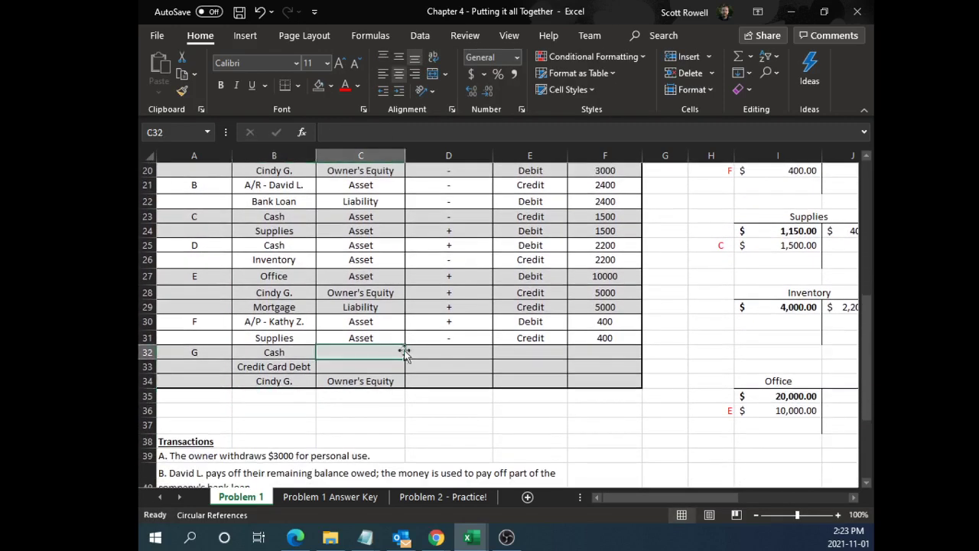
text(Asset)
key(Return)
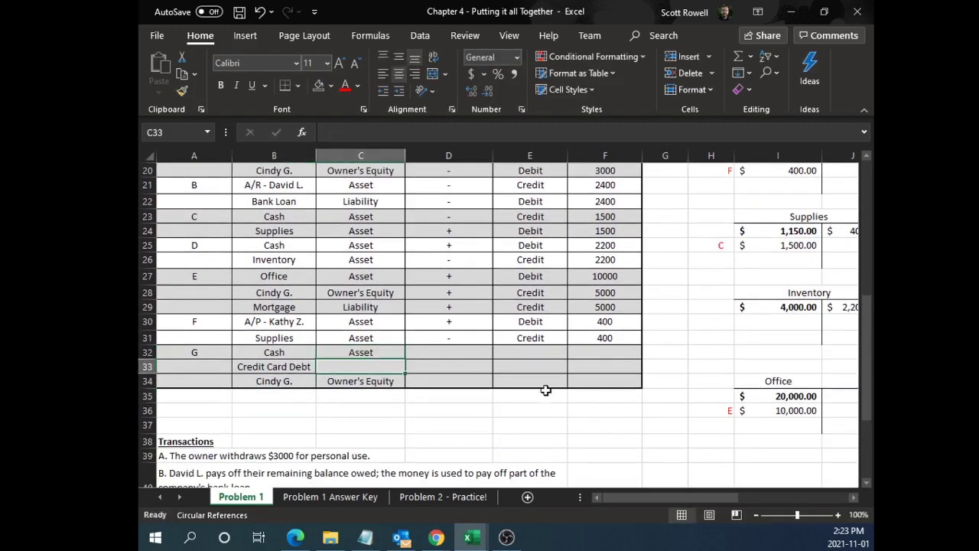
text(Liability)
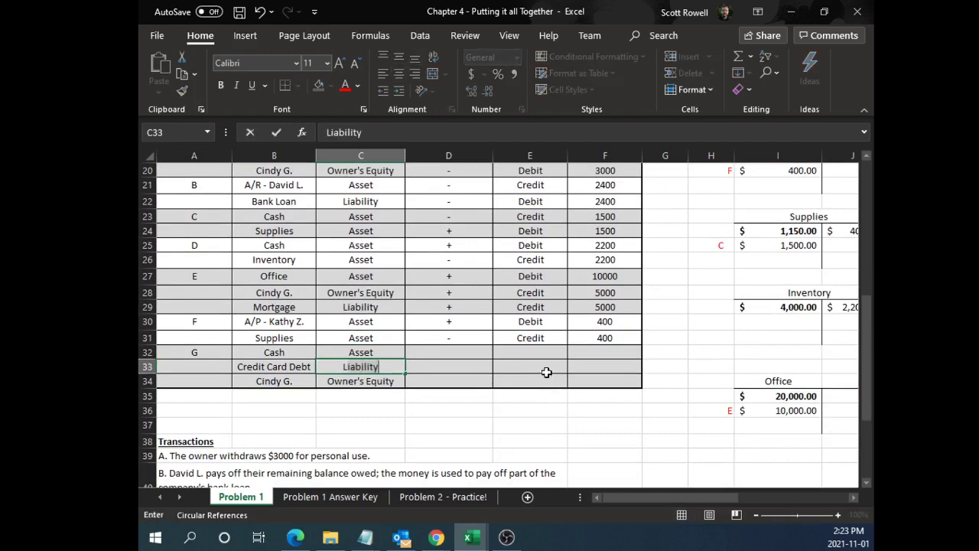
key(Return)
Check transaction G's description and mark Cash as an increase (+) in D32
scroll(489, 408, up, 3)
scroll(404, 410, up, 1)
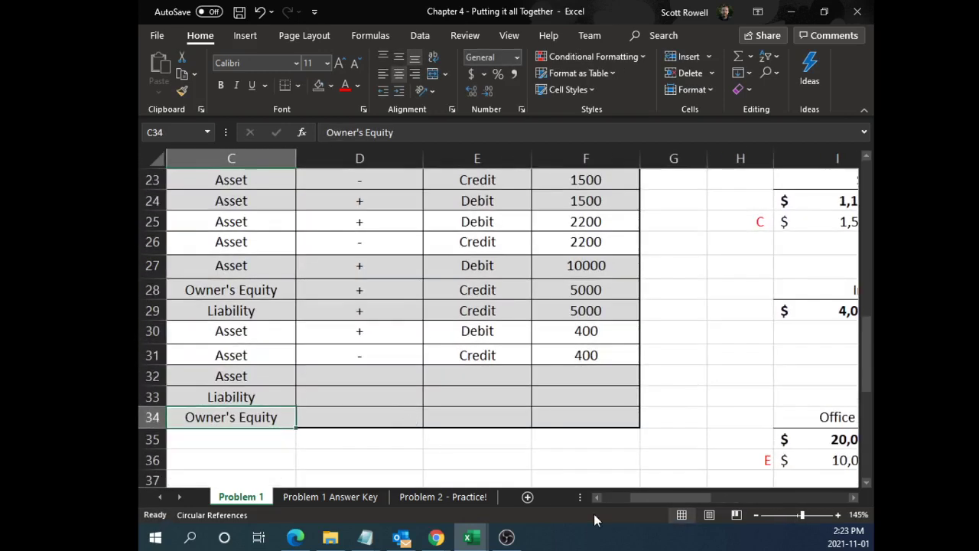
drag(659, 498, 634, 498)
scroll(549, 469, down, 1)
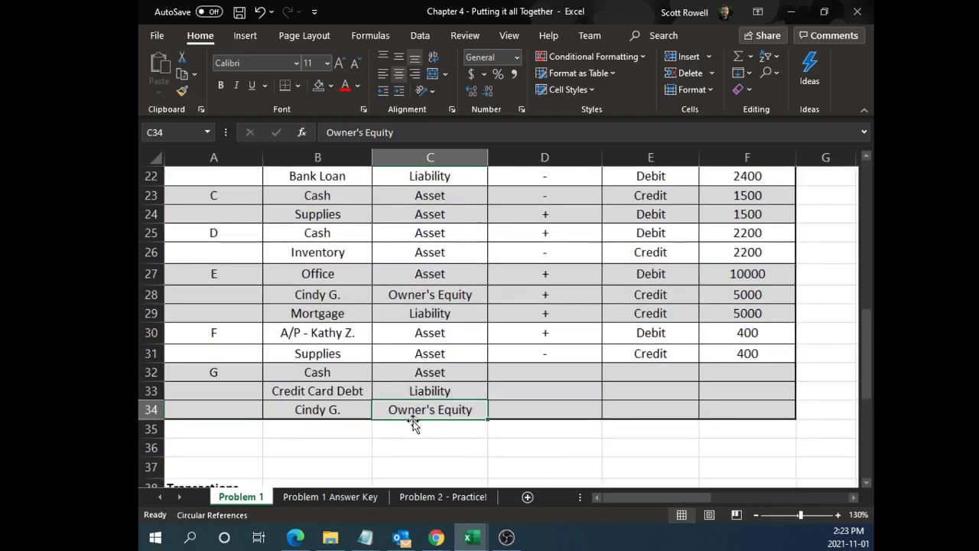
click(549, 375)
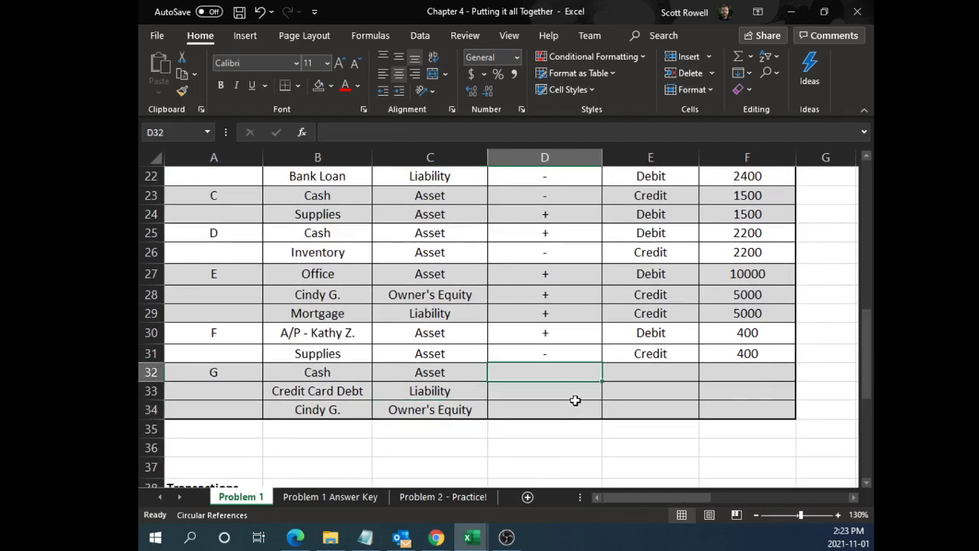
scroll(575, 400, down, 4)
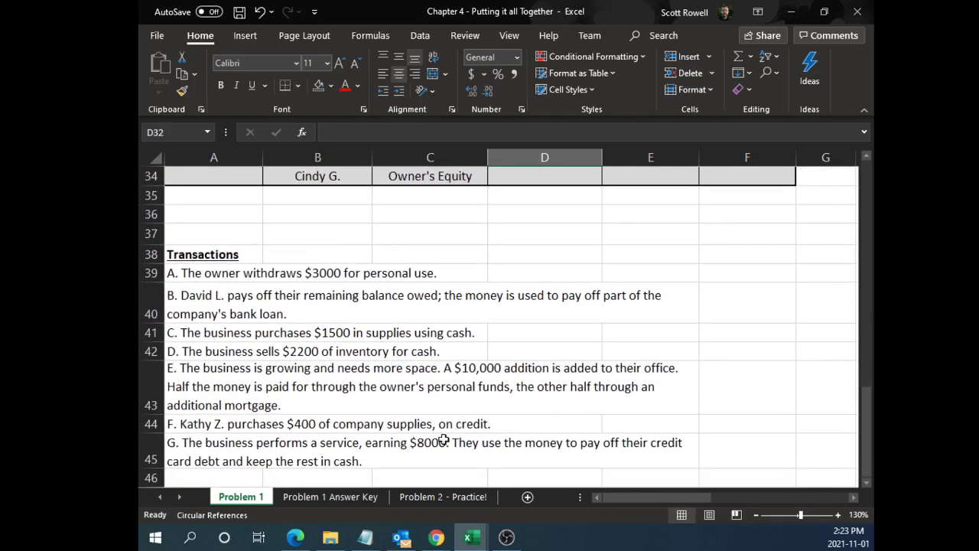
scroll(529, 413, up, 2)
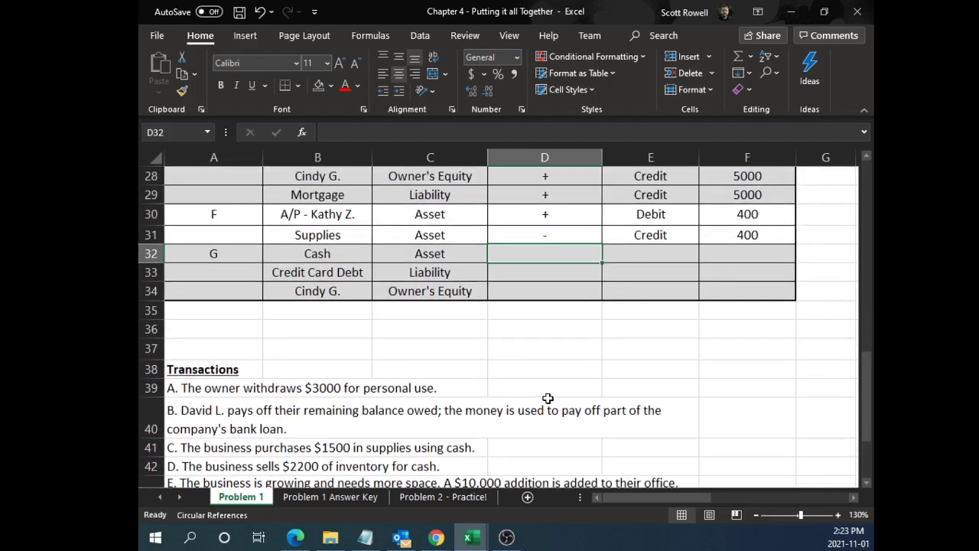
text(+)
key(Return)
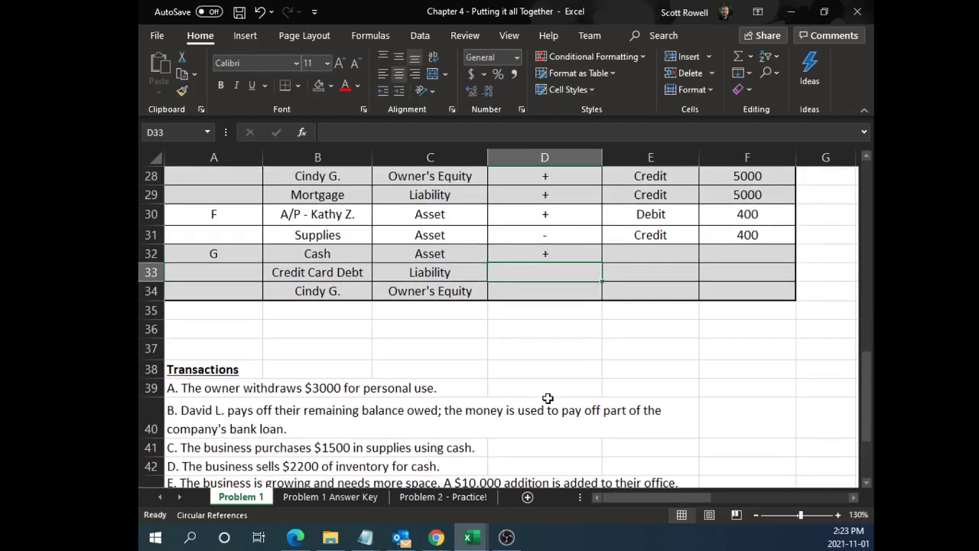
Reread transaction G's description and mark Credit Card Debt as a decrease (-) in D33
scroll(568, 393, down, 2)
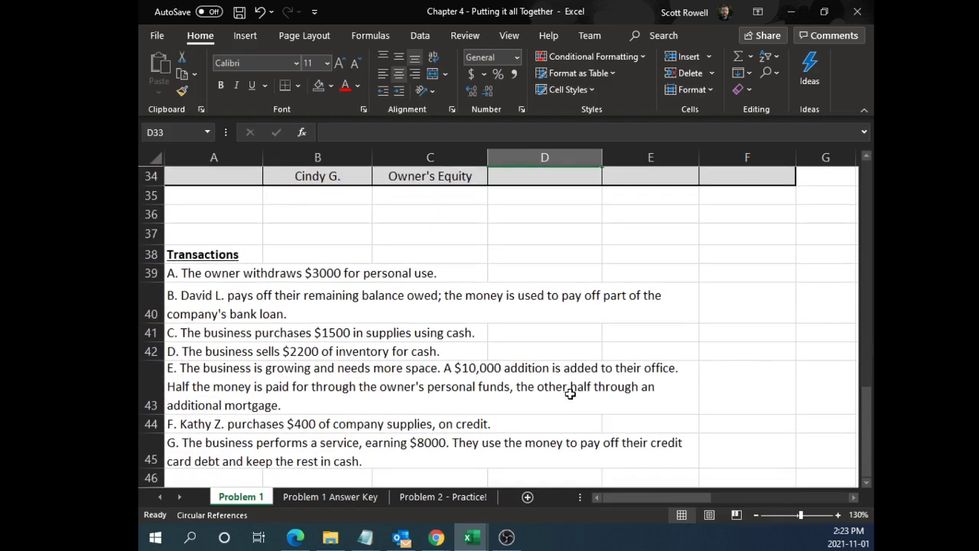
scroll(618, 397, up, 2)
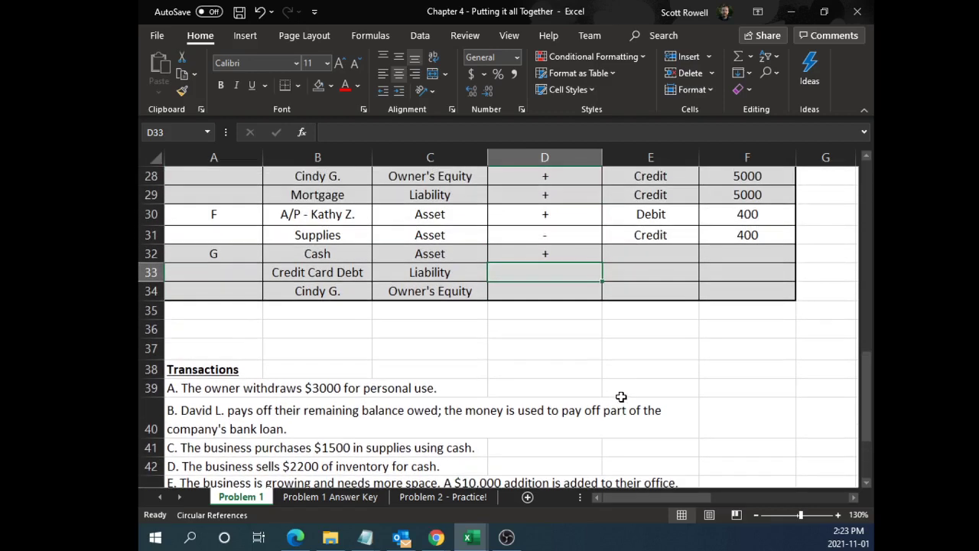
text(-)
key(Return)
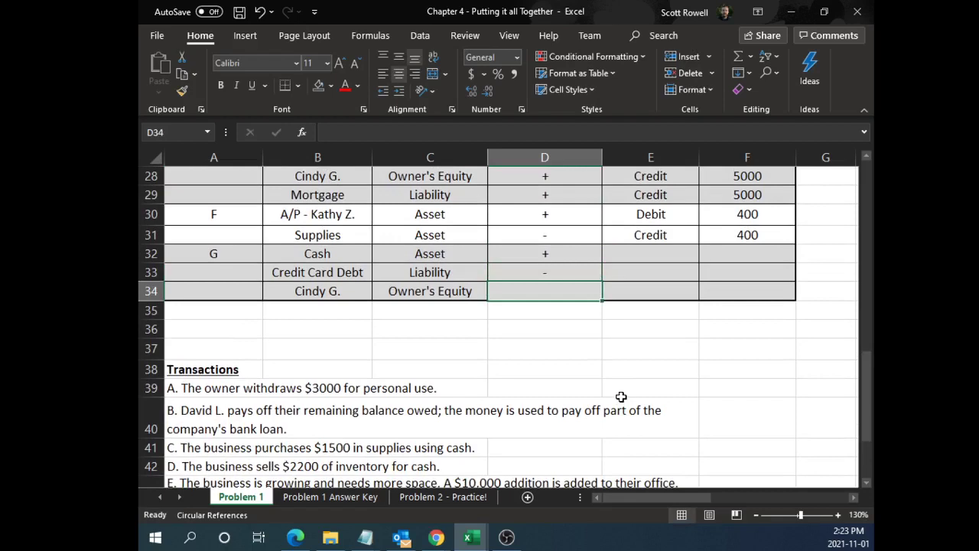
Mark transaction G's Owner's Equity account as an increase (+) in D34
scroll(620, 396, down, 1)
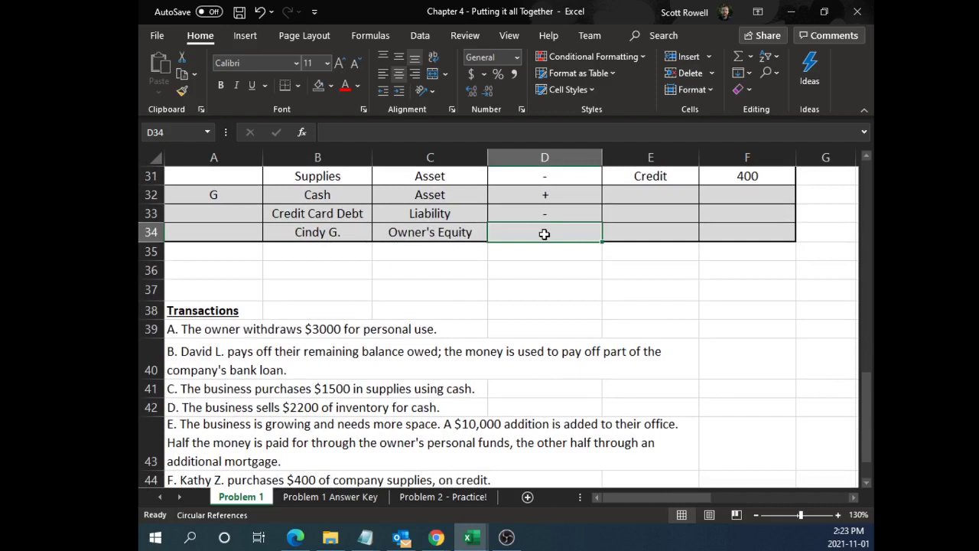
text(+)
key(Return)
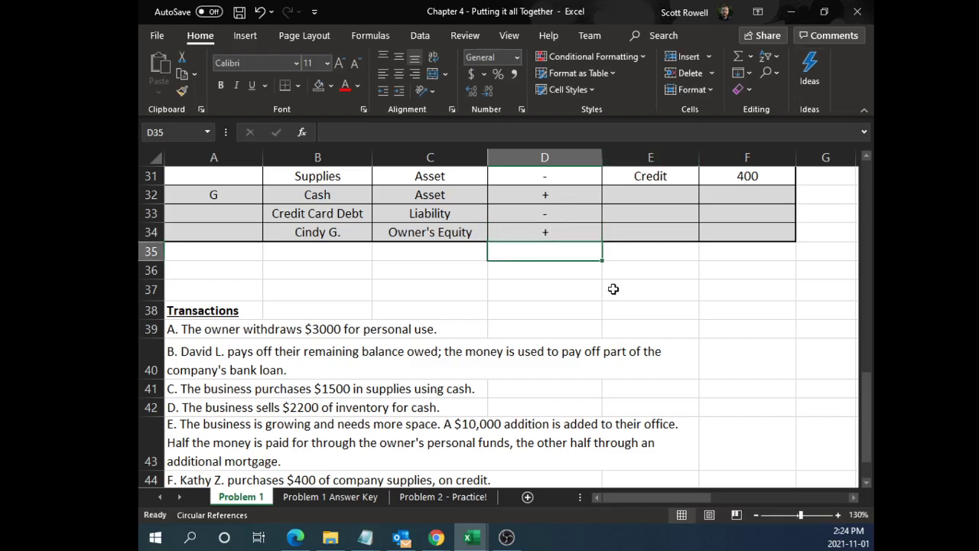
Enter transaction G's debit or credit entries: Debit for Cash in E32, Debit for Credit Card Debt in E33, and Credit for Owner's Equity in E34
click(649, 204)
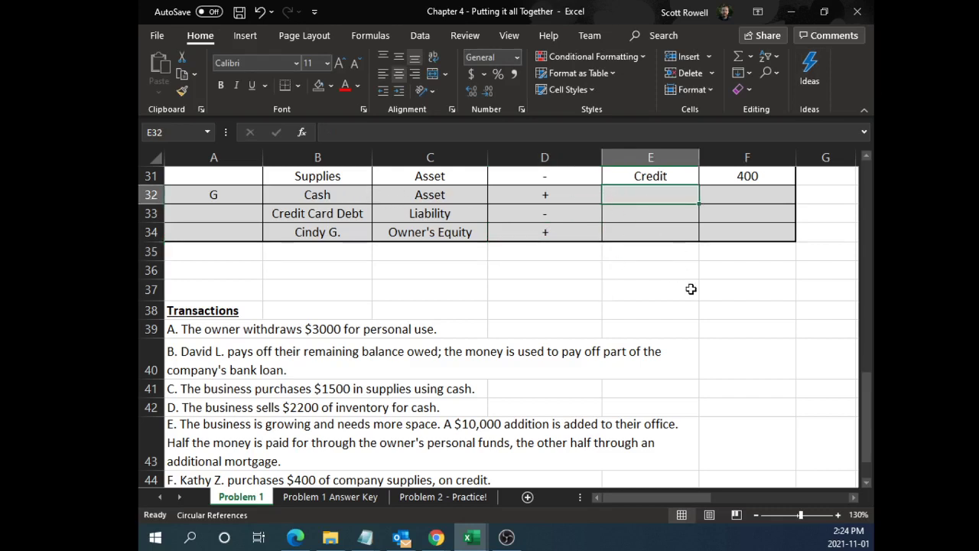
text(Debit)
key(Return)
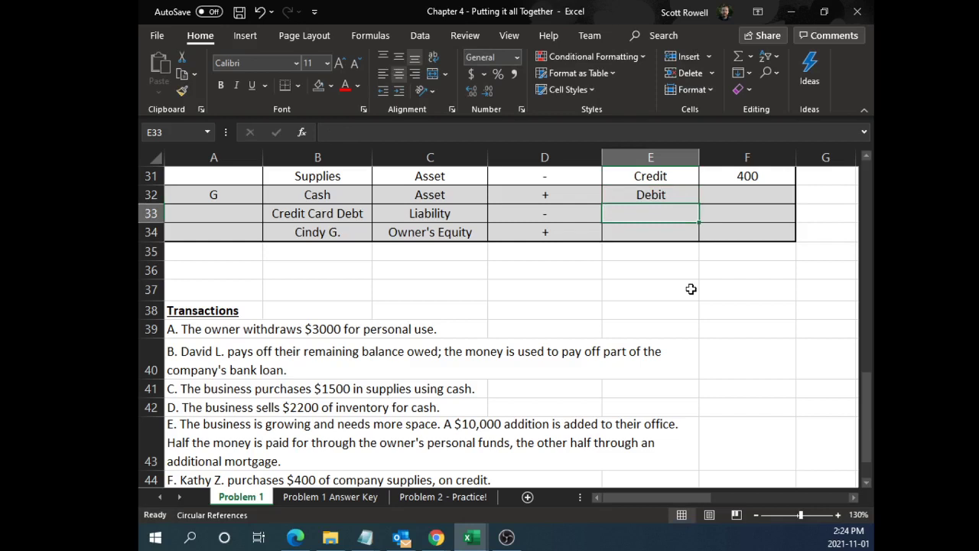
text(Debit)
key(Return)
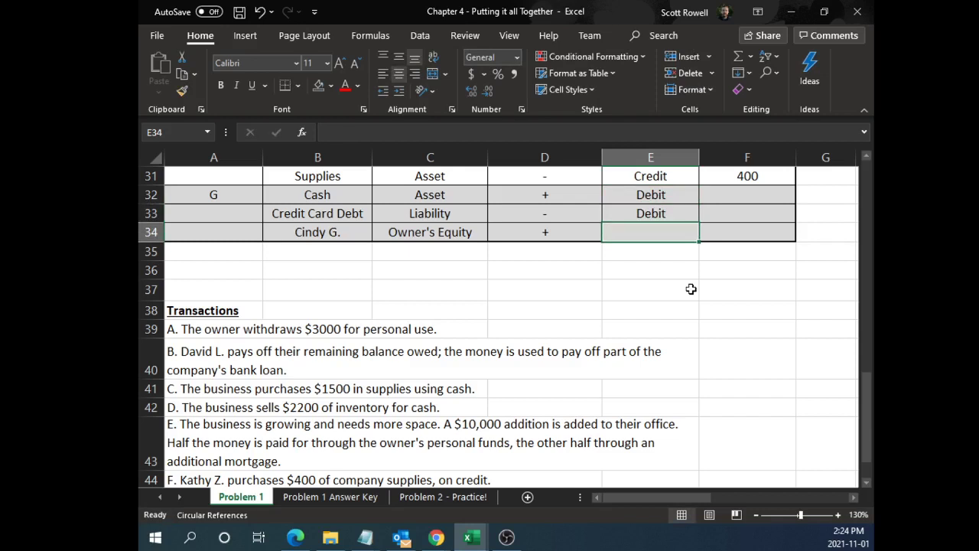
text(Credit)
key(Return)
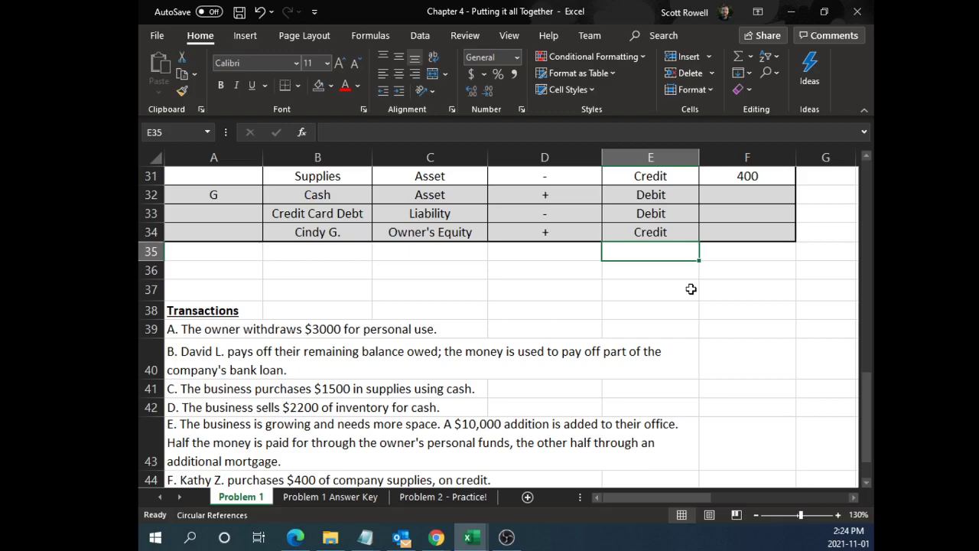
Reread transaction G's description and enter 8000 as the Owner's Equity amount in F34
scroll(673, 288, down, 2)
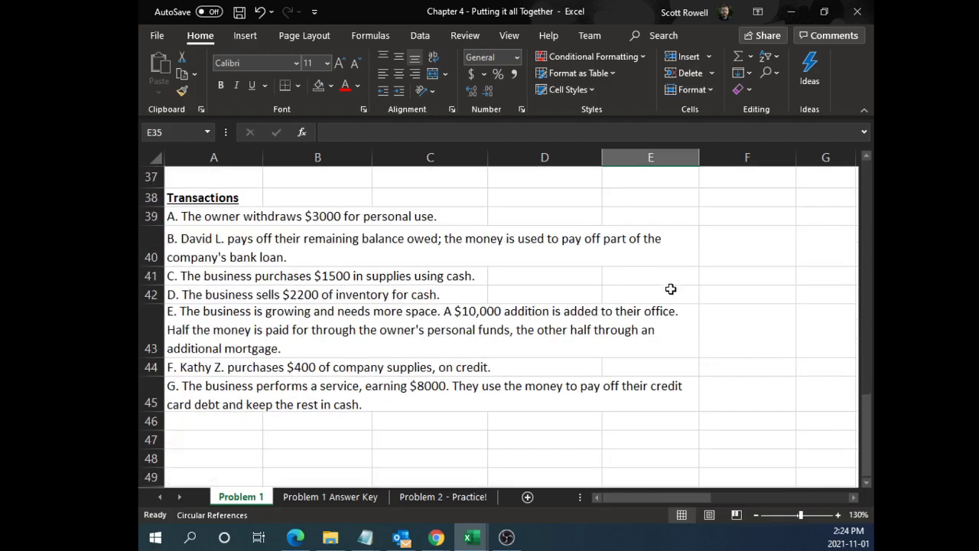
scroll(614, 319, up, 1)
click(253, 461)
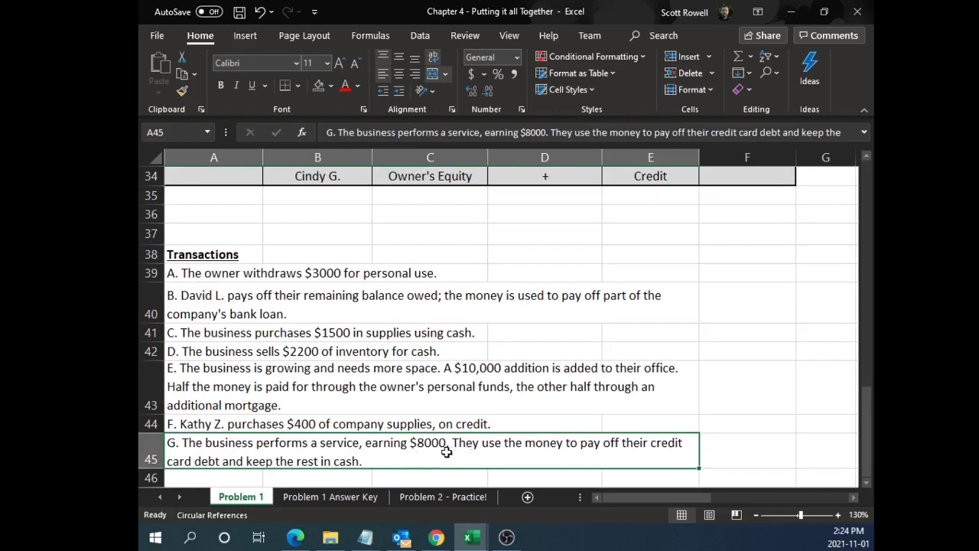
scroll(557, 417, up, 1)
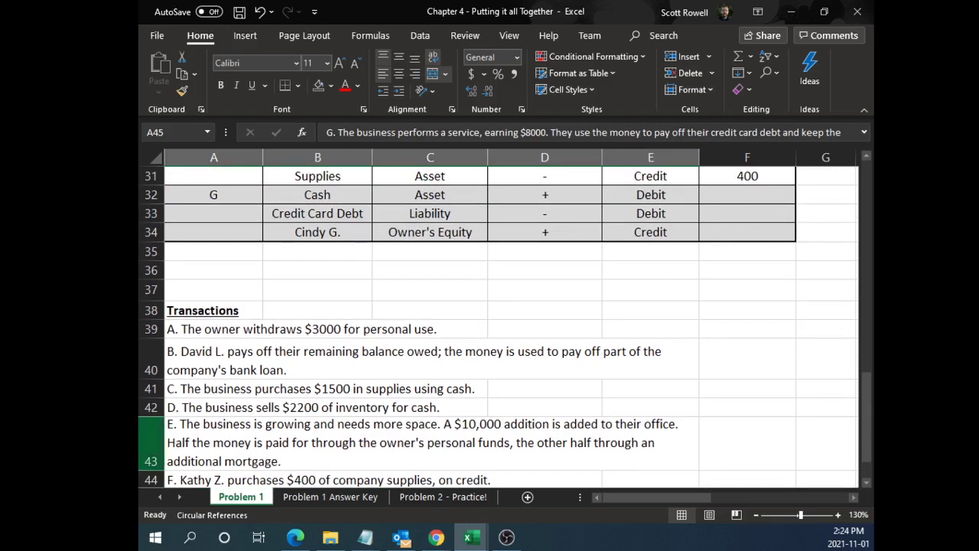
key(Up)
key(Up)
key(Up)
scroll(500, 321, up, 1)
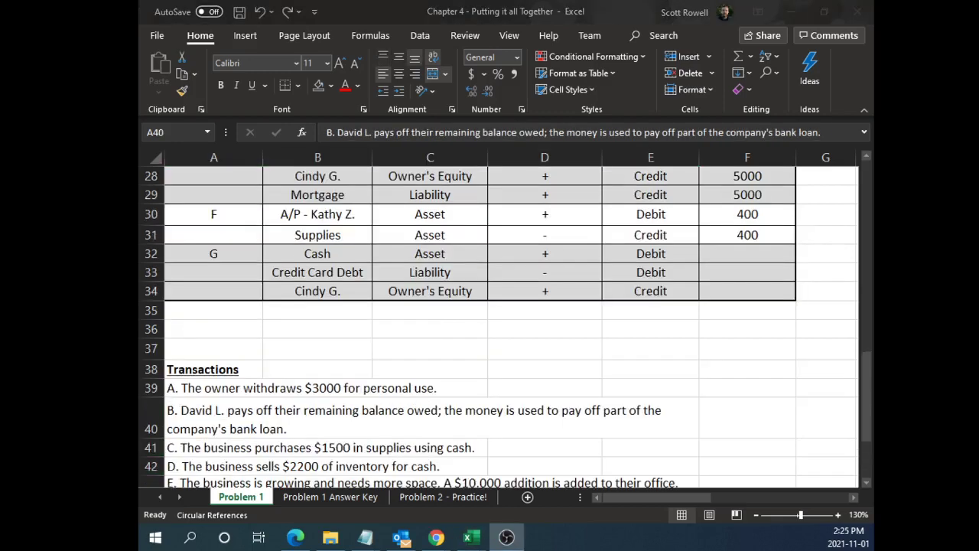
click(735, 253)
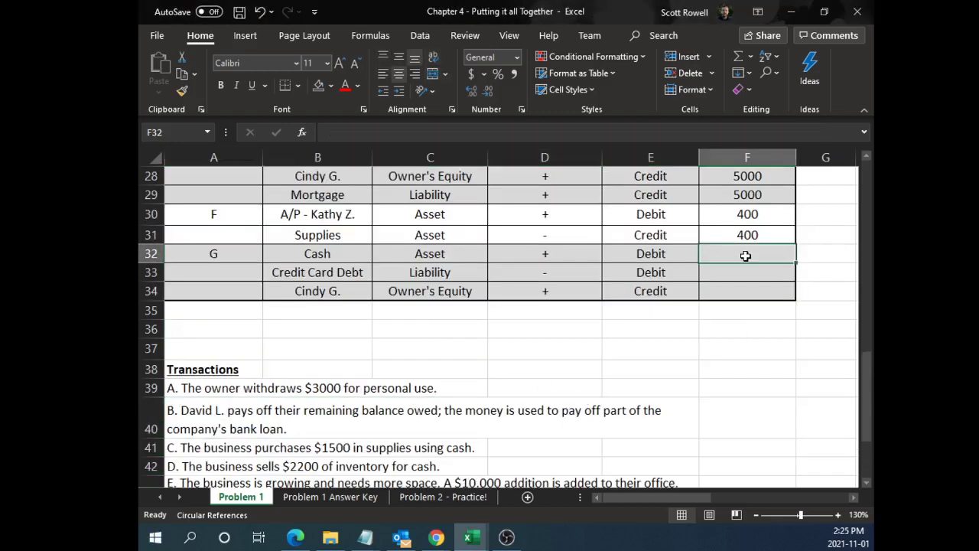
click(760, 293)
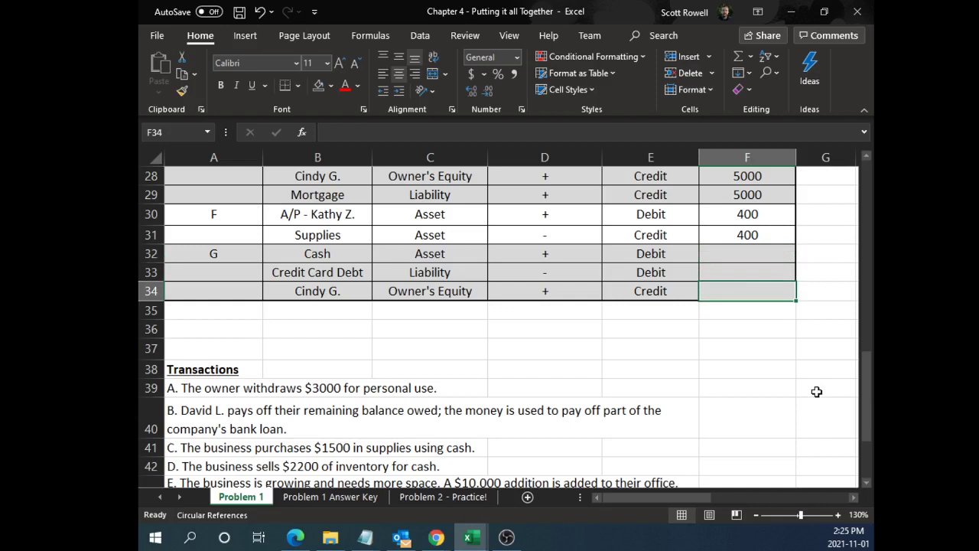
text(8000)
key(Return)
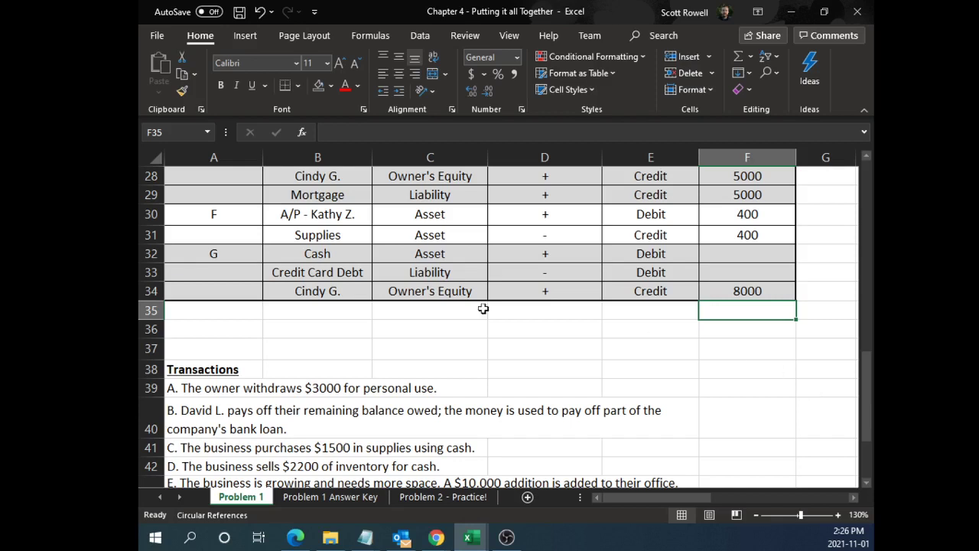
Look up the Credit Card Debt balance on the balance sheet and enter 2950 as its amount in F33
drag(341, 253, 754, 263)
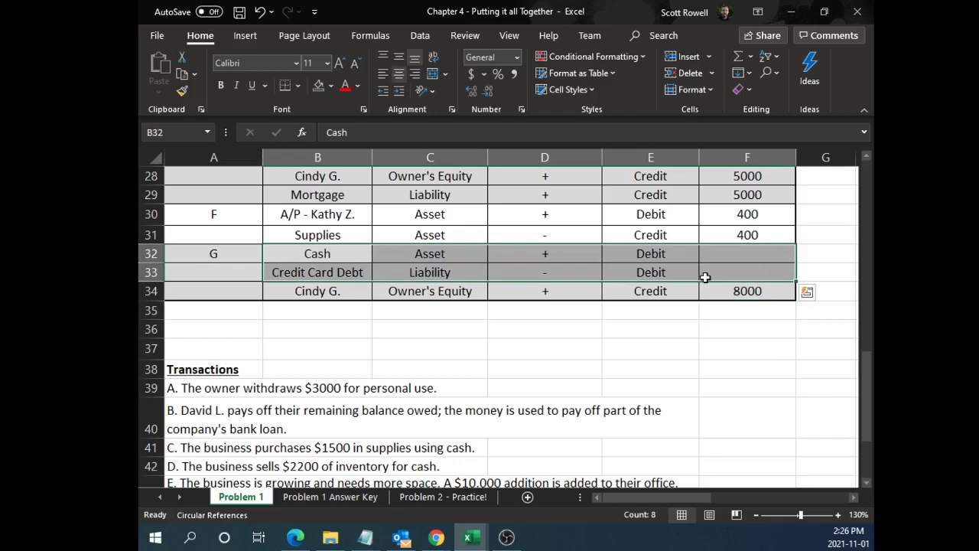
click(643, 290)
scroll(639, 299, down, 2)
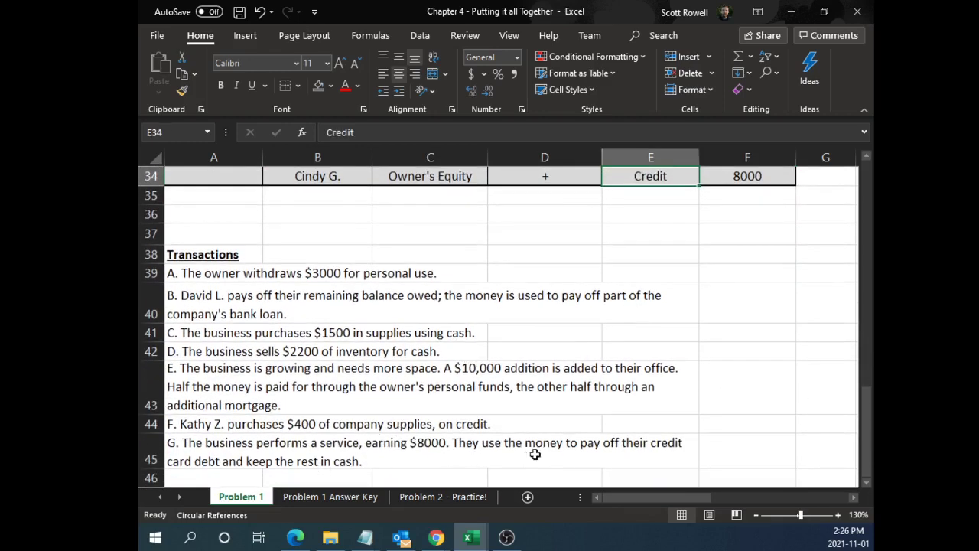
scroll(645, 390, up, 4)
scroll(644, 391, up, 4)
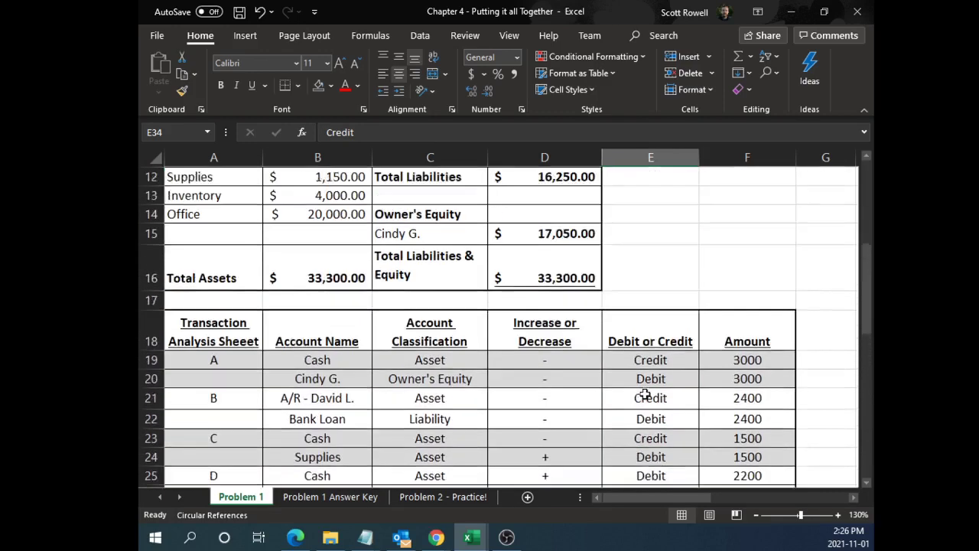
scroll(520, 256, up, 1)
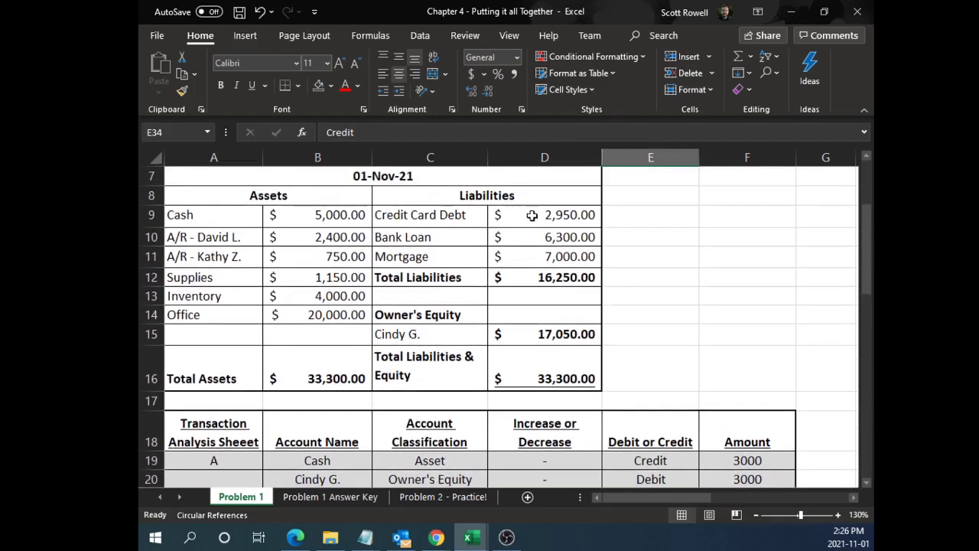
click(538, 215)
scroll(624, 286, down, 7)
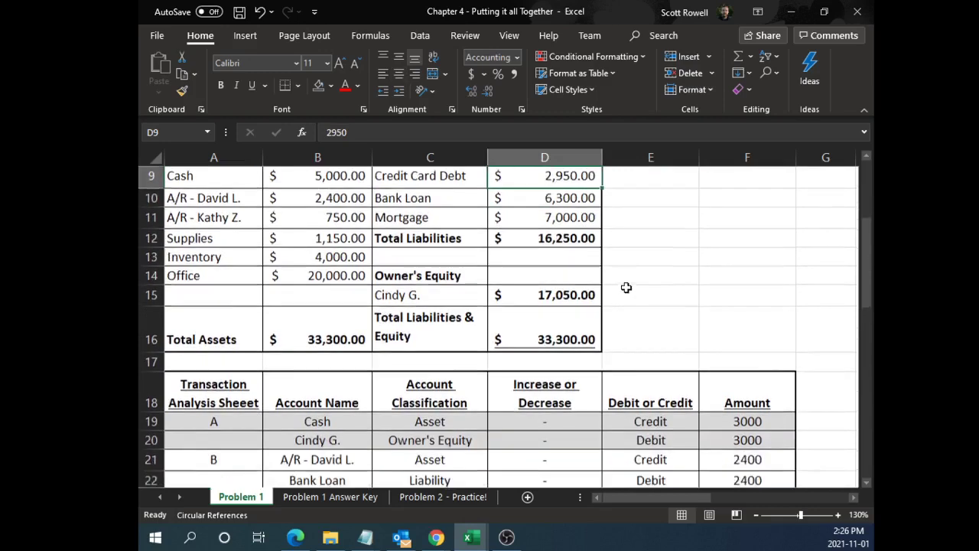
scroll(607, 317, up, 1)
drag(340, 329, 749, 330)
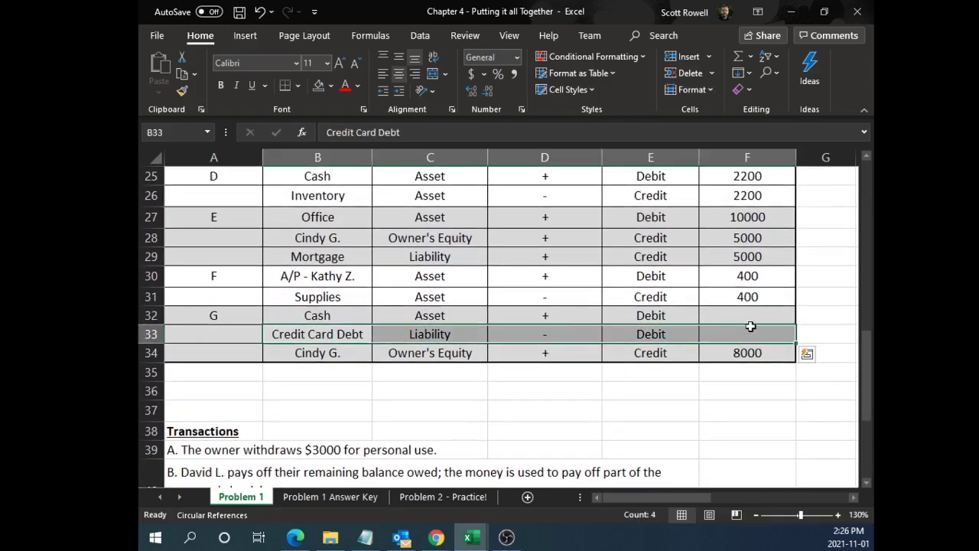
click(749, 330)
text(2950)
key(Return)
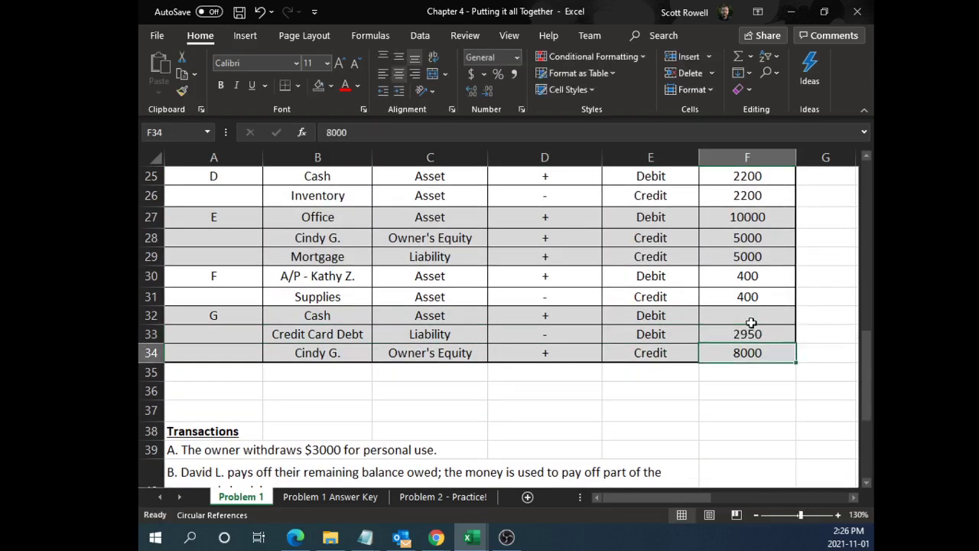
Calculate transaction G's Cash amount in F32 with =F34-F33, and check the debits against the credit
drag(344, 332, 754, 332)
click(755, 332)
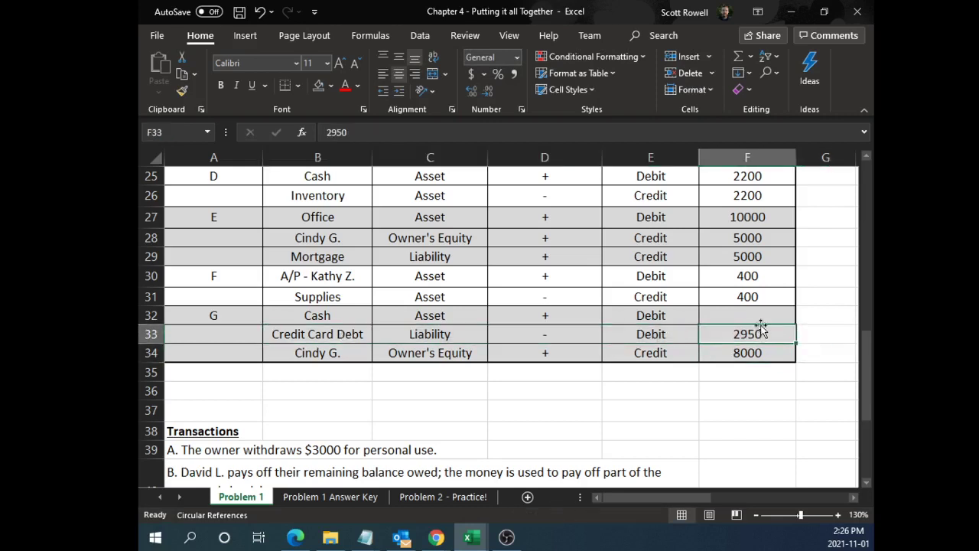
click(740, 320)
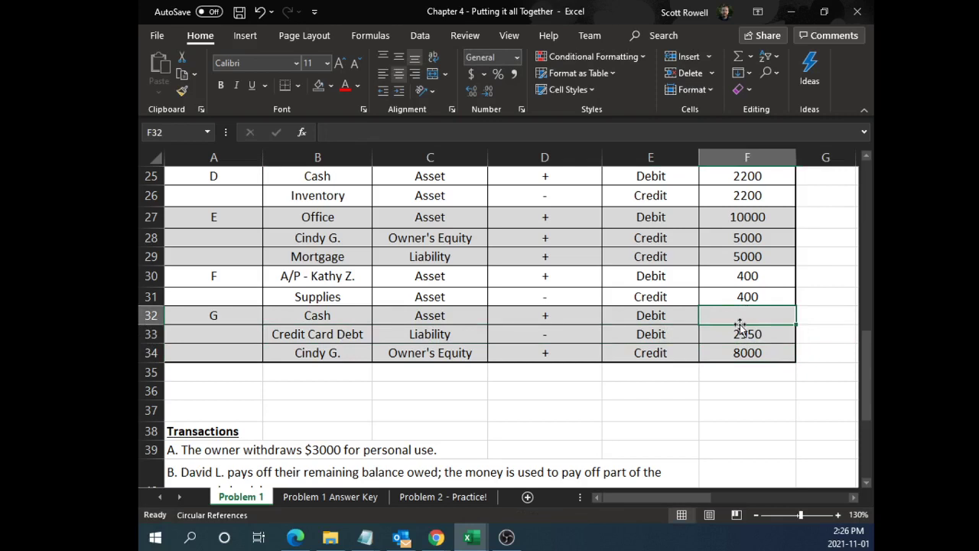
text(=)
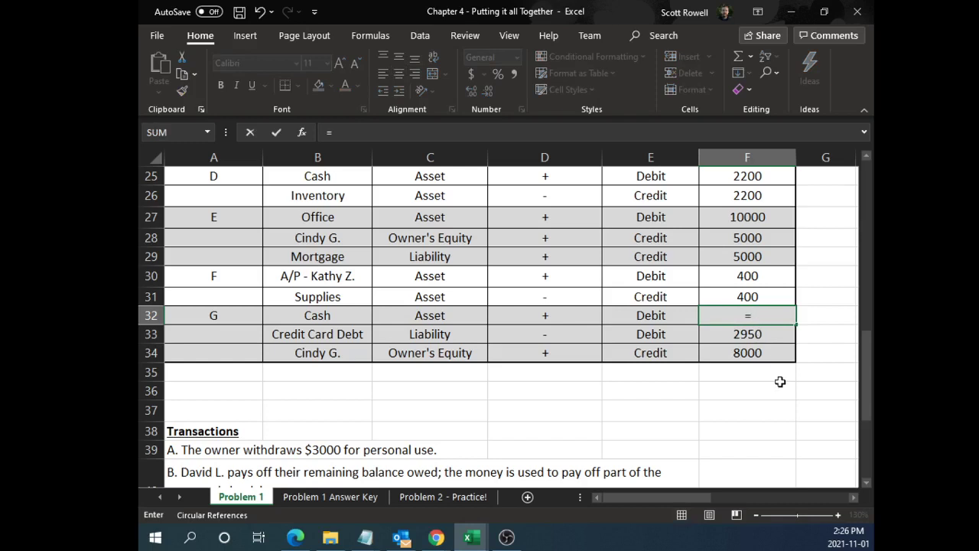
click(750, 353)
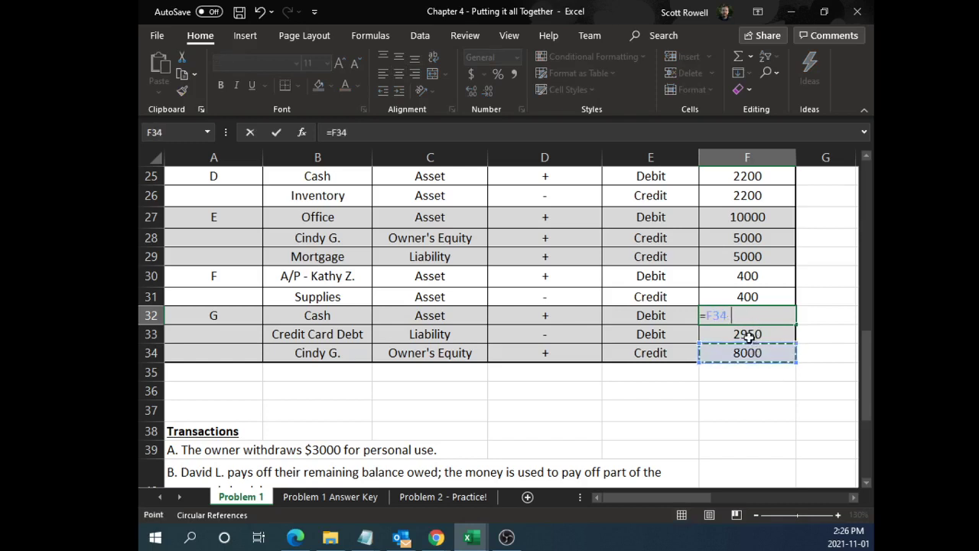
text(-)
click(748, 334)
key(Return)
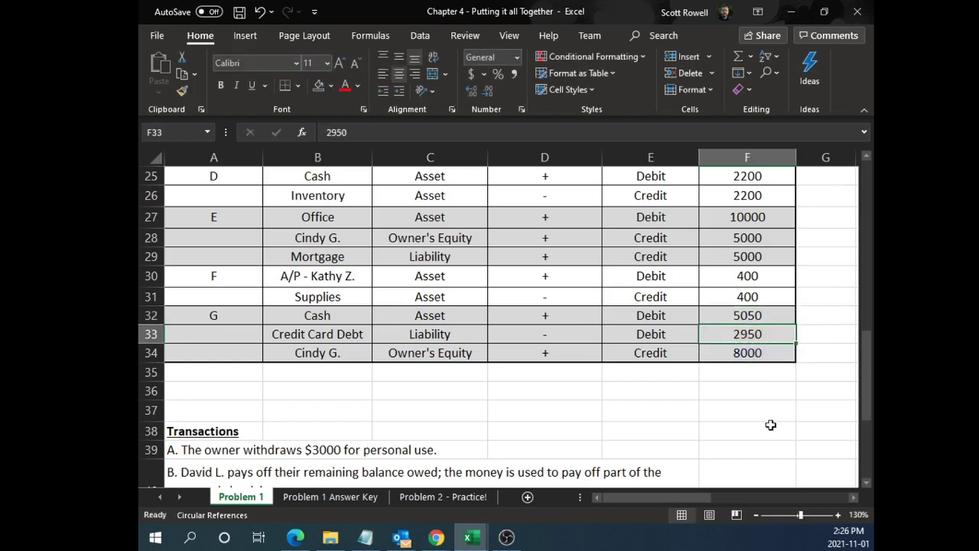
click(765, 318)
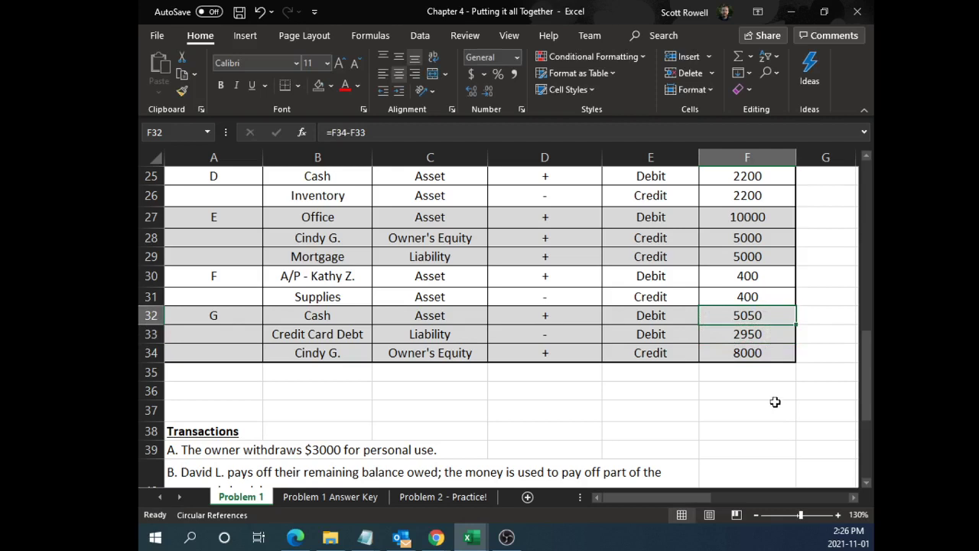
drag(544, 316, 732, 316)
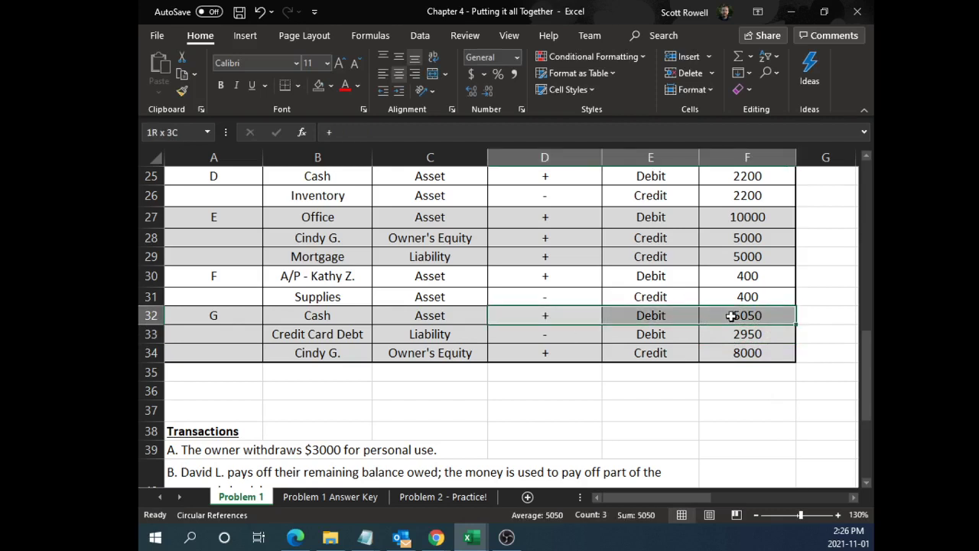
click(736, 315)
drag(753, 371, 749, 316)
click(746, 357)
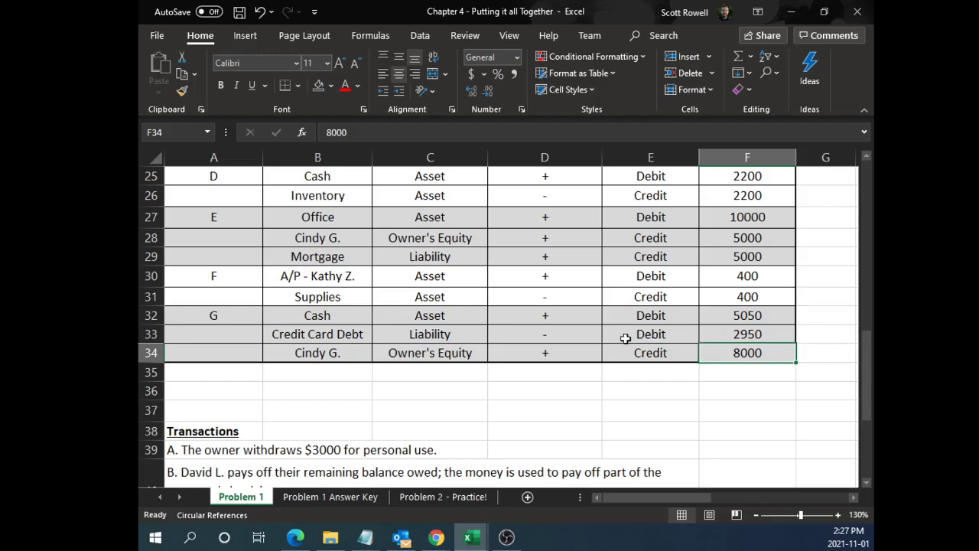
Post transaction G's Cash debit to the Cash T-account, entering 5500 in I10 and the label F in H10
ctrl+scroll(597, 309, down, 1)
ctrl+scroll(596, 309, down, 2)
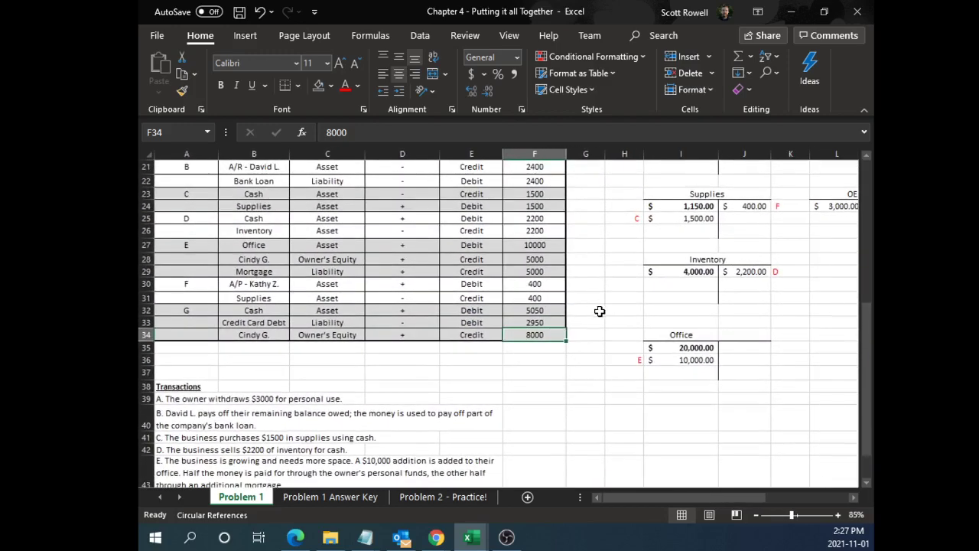
scroll(600, 311, up, 2)
ctrl+scroll(600, 311, down, 1)
scroll(599, 311, up, 2)
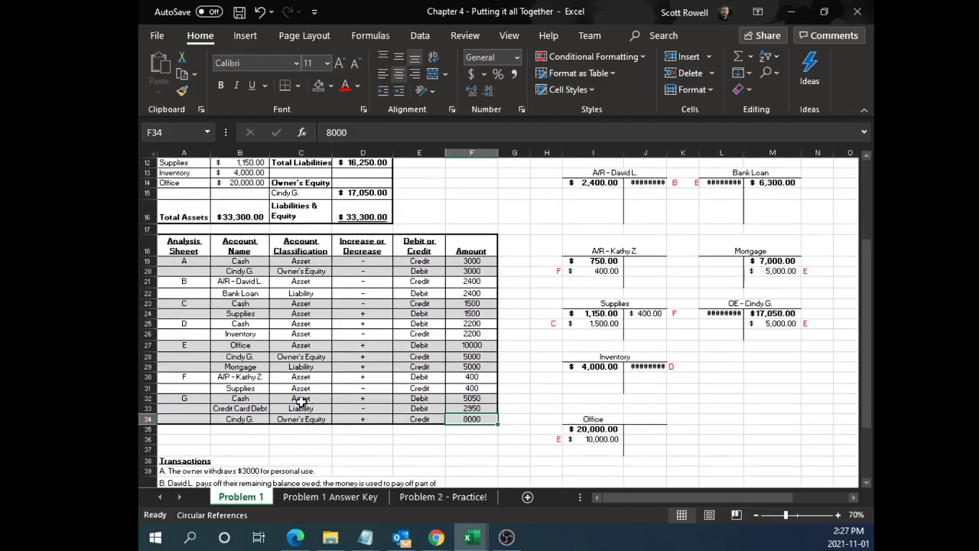
click(243, 398)
ctrl+click(306, 399)
ctrl+click(422, 399)
ctrl+click(474, 398)
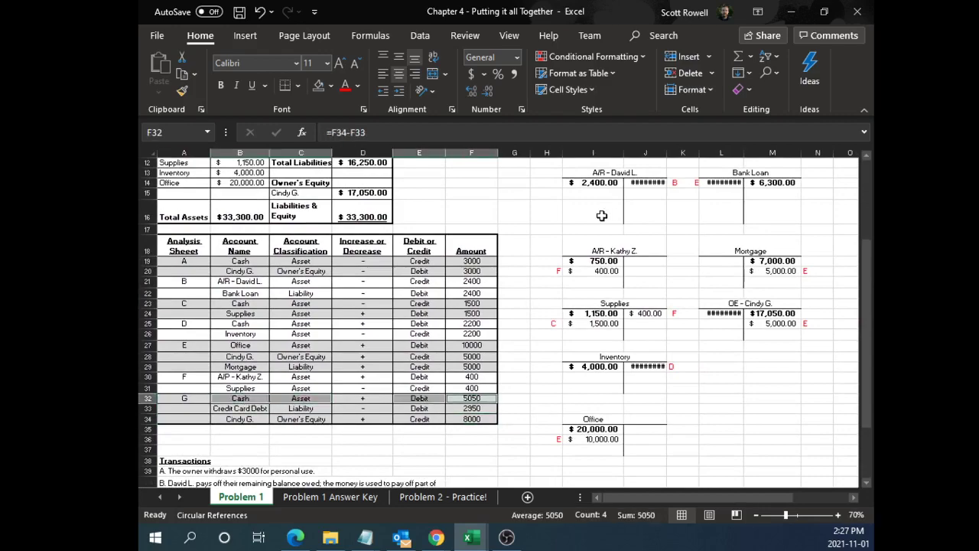
scroll(618, 215, up, 1)
scroll(618, 215, up, 2)
ctrl+scroll(640, 232, up, 1)
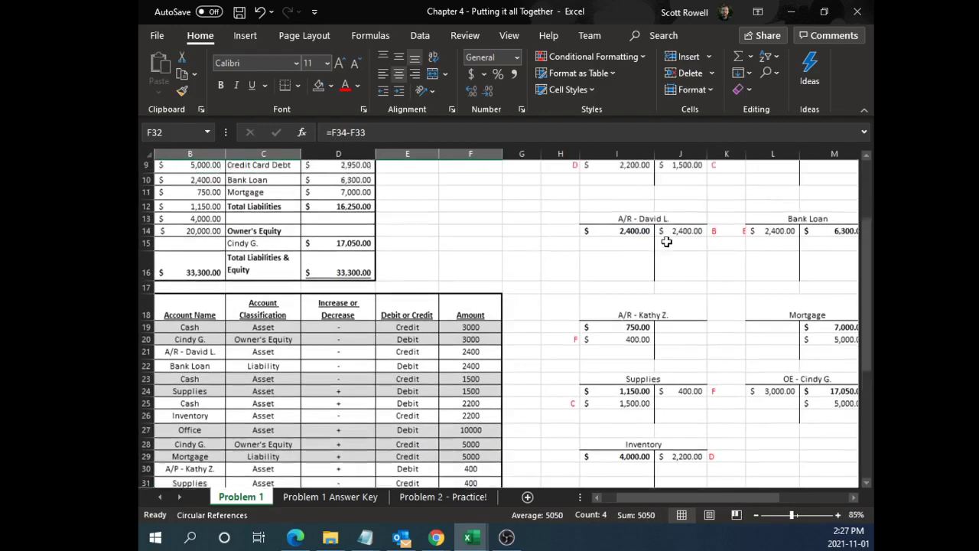
click(628, 205)
text(5500)
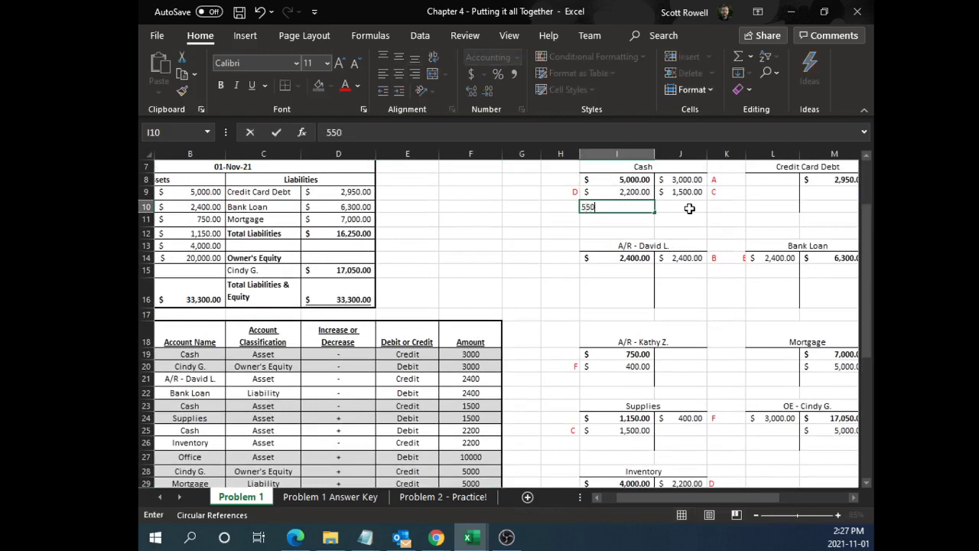
key(Return)
key(Up)
key(Left)
text(F)
key(Return)
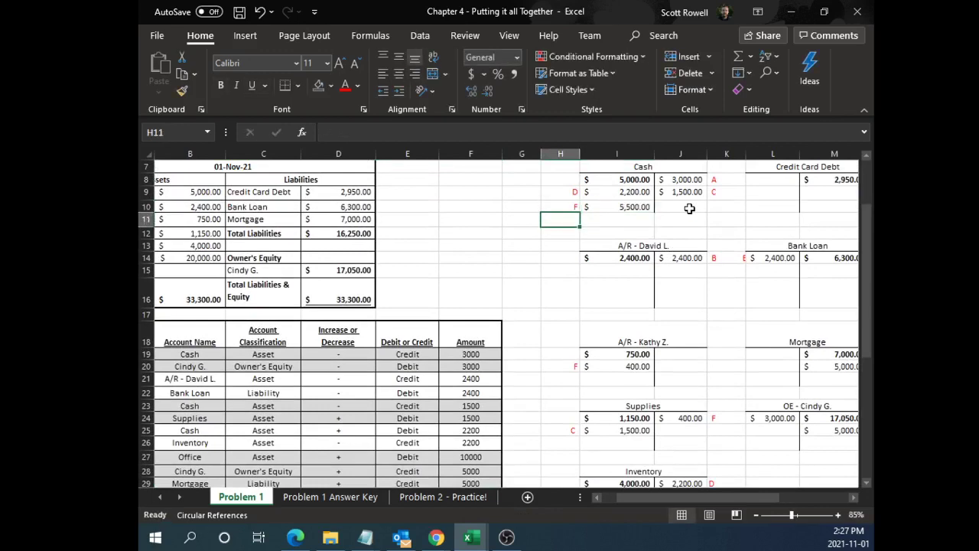
Post transaction G's Credit Card Debt debit to its T-account, entering 2950 in L8 and adding the label F beside A in K8
scroll(667, 287, down, 1)
scroll(666, 287, down, 2)
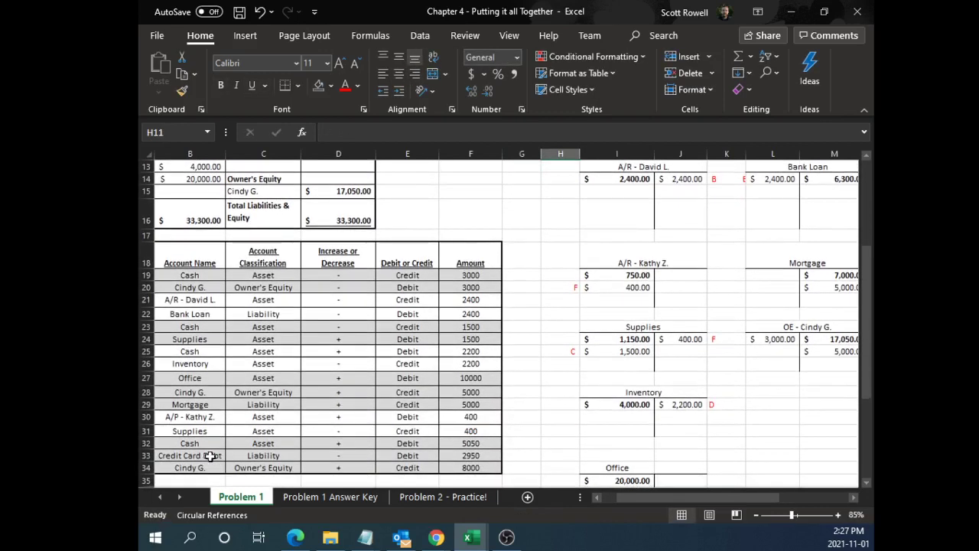
click(207, 455)
ctrl+click(486, 455)
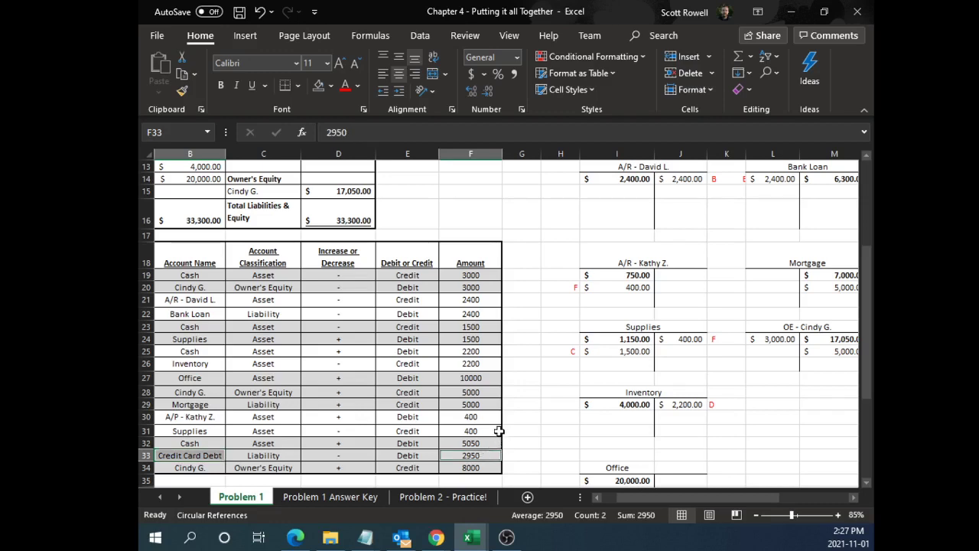
scroll(536, 398, up, 1)
scroll(811, 283, up, 2)
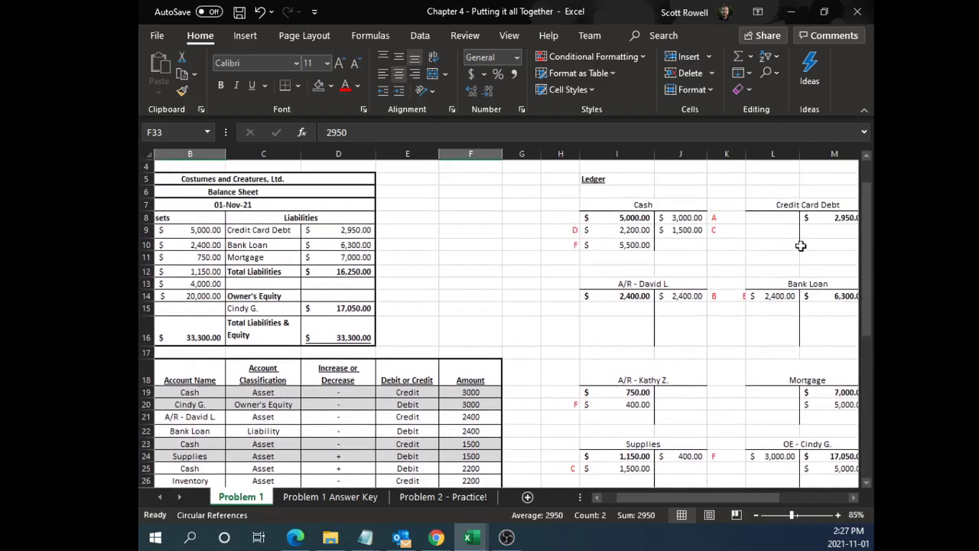
click(778, 216)
text(2950)
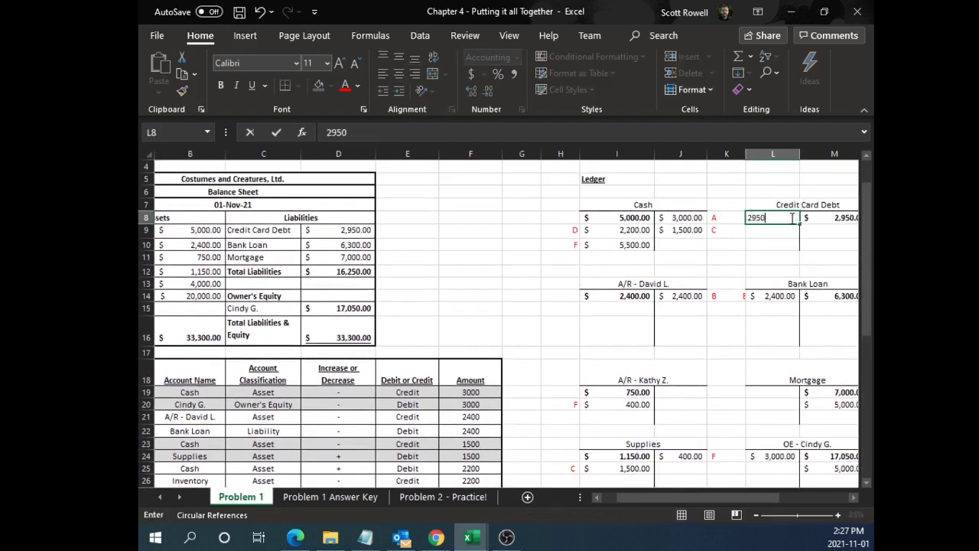
key(Return)
double_click(735, 218)
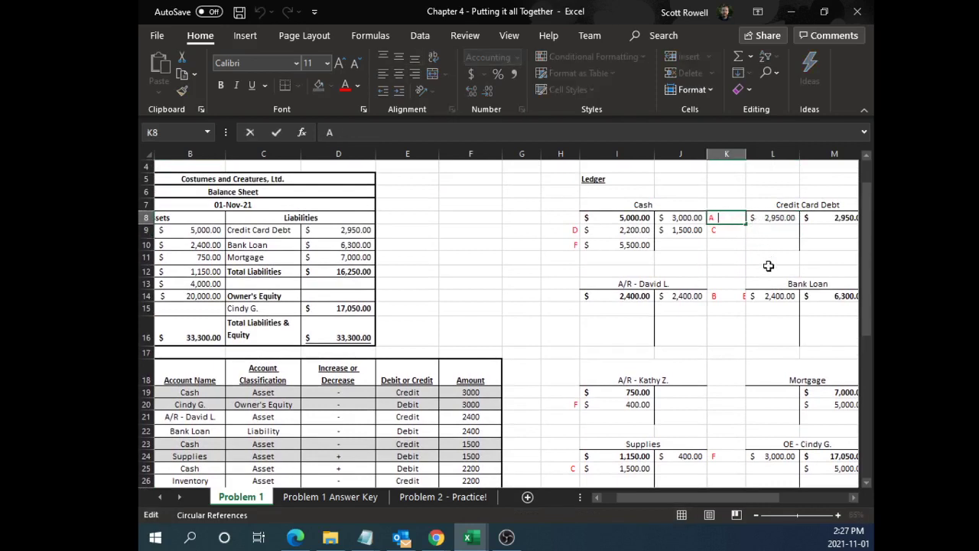
text(F)
key(Return)
key(Return)
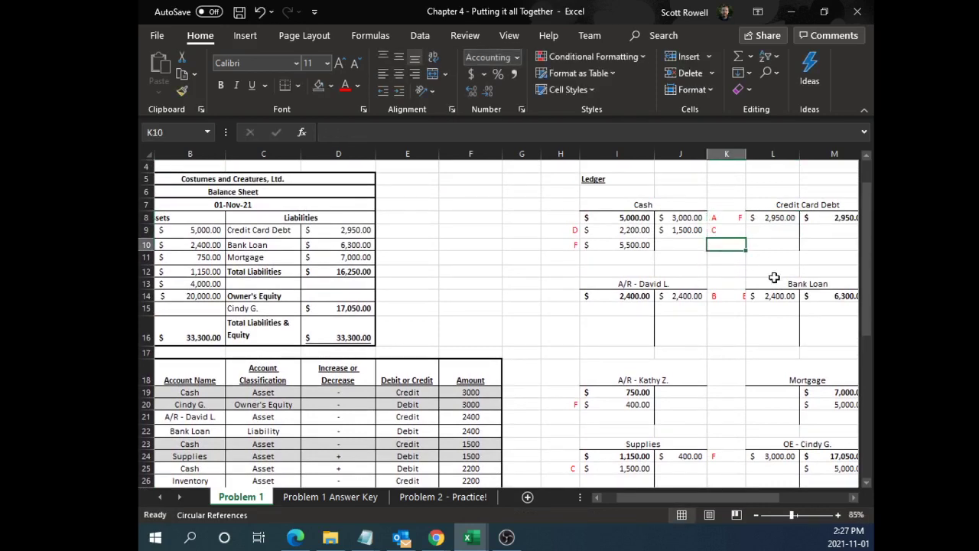
Post transaction G's Owner's Equity credit to its T-account, entering 8000 in M26 and the label F in N26
scroll(761, 273, down, 3)
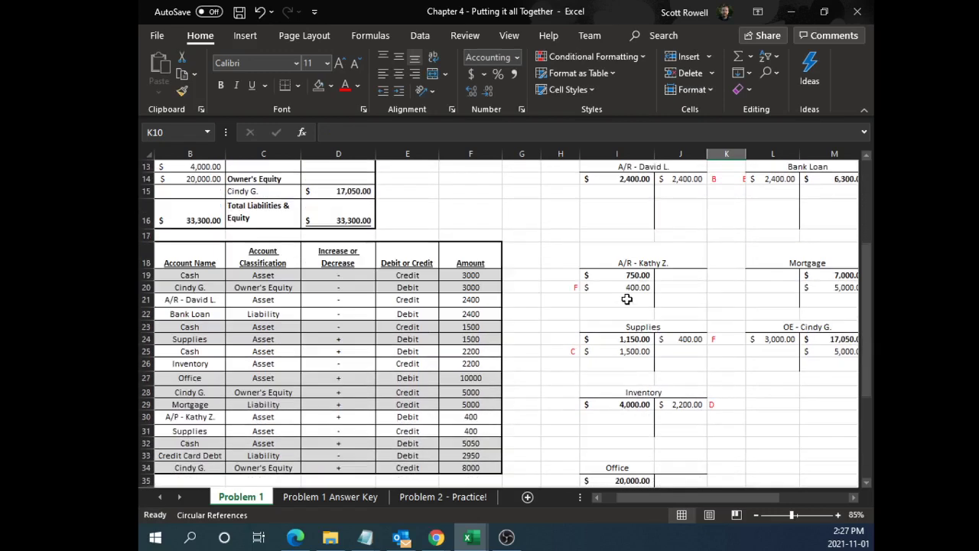
drag(400, 466, 459, 465)
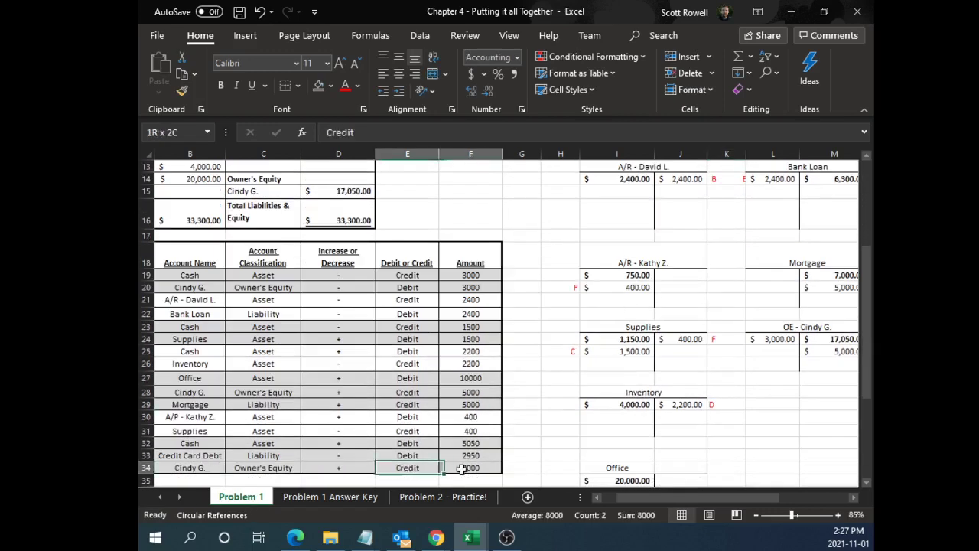
click(726, 378)
click(826, 363)
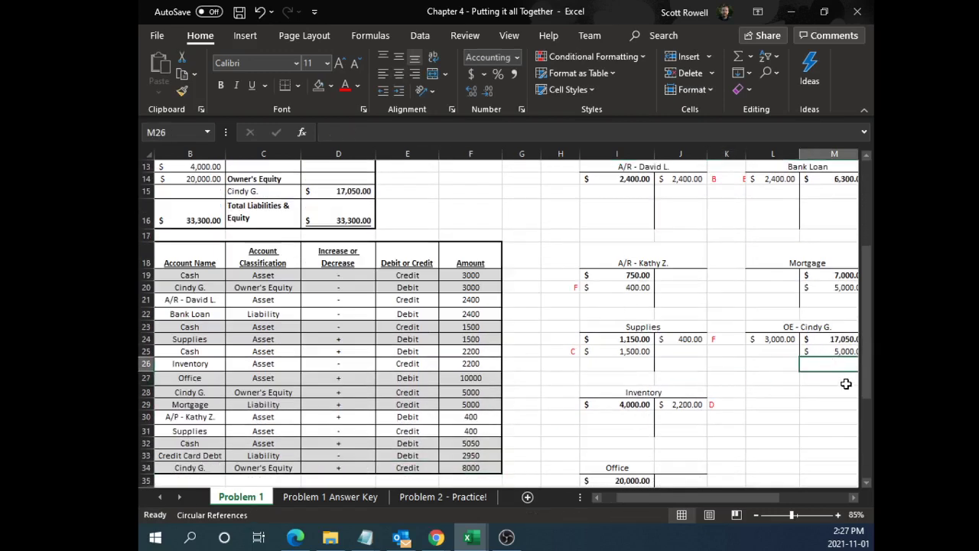
text(8,00)
text(000)
key(Return)
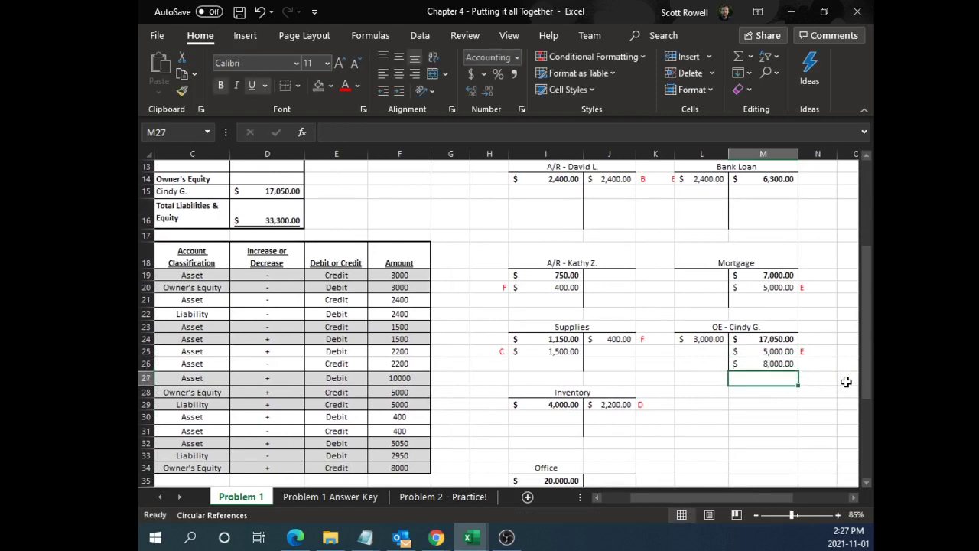
key(Right)
click(766, 361)
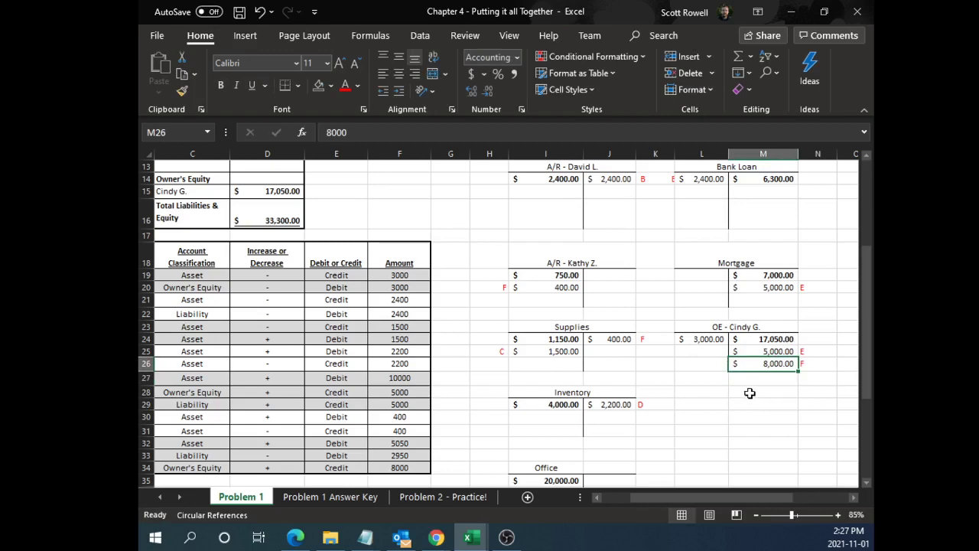
Review the completed transaction analysis sheet in A18:F34 against the list of transactions below it
scroll(643, 389, down, 1)
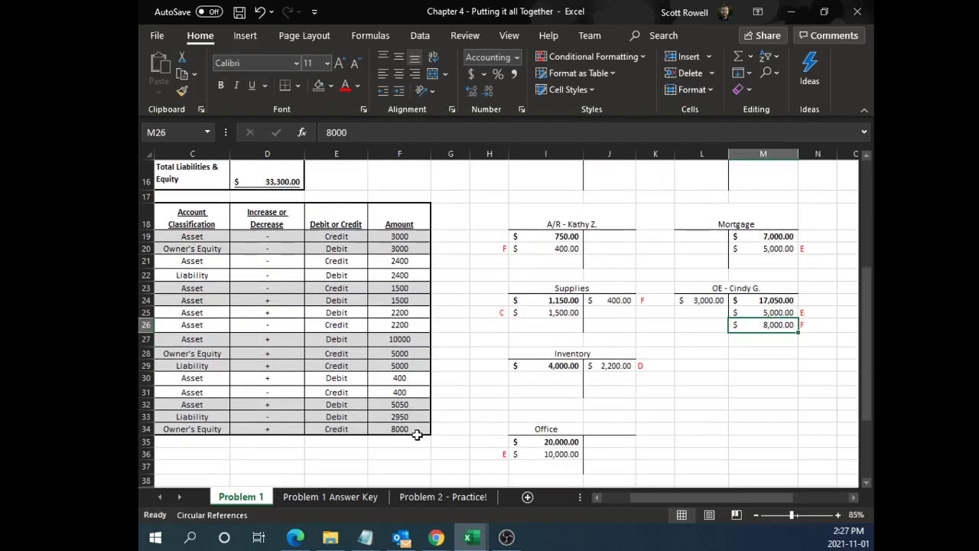
drag(700, 496, 646, 497)
click(528, 428)
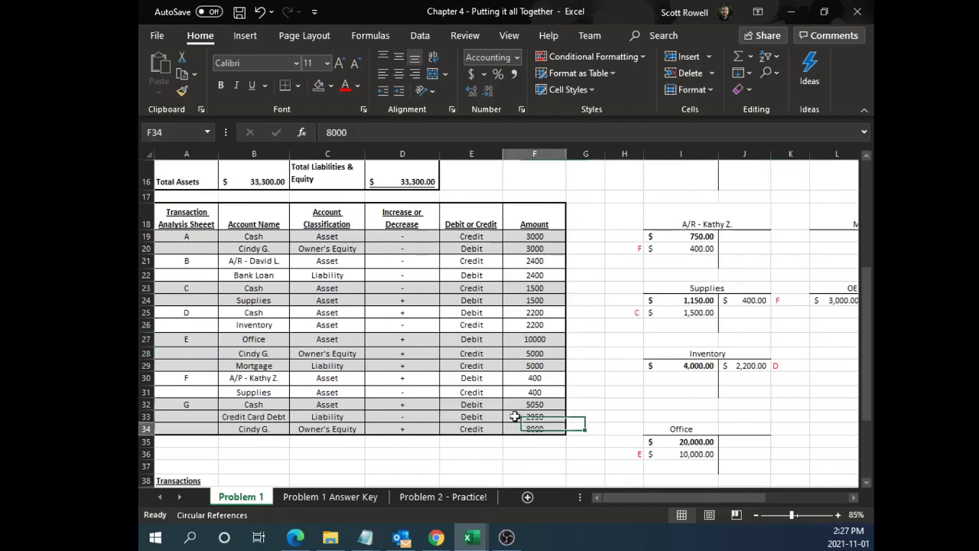
drag(515, 423, 222, 224)
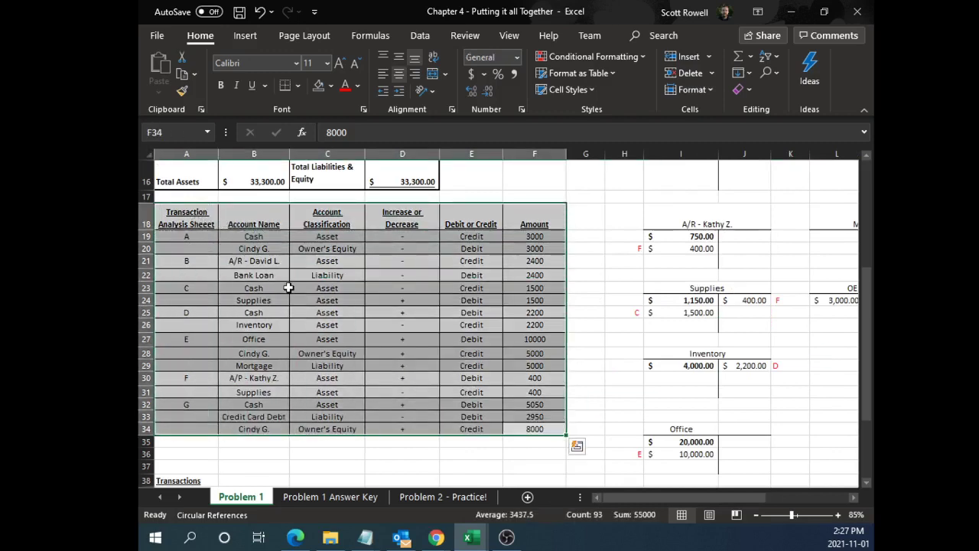
scroll(178, 339, down, 2)
click(226, 356)
scroll(351, 411, up, 2)
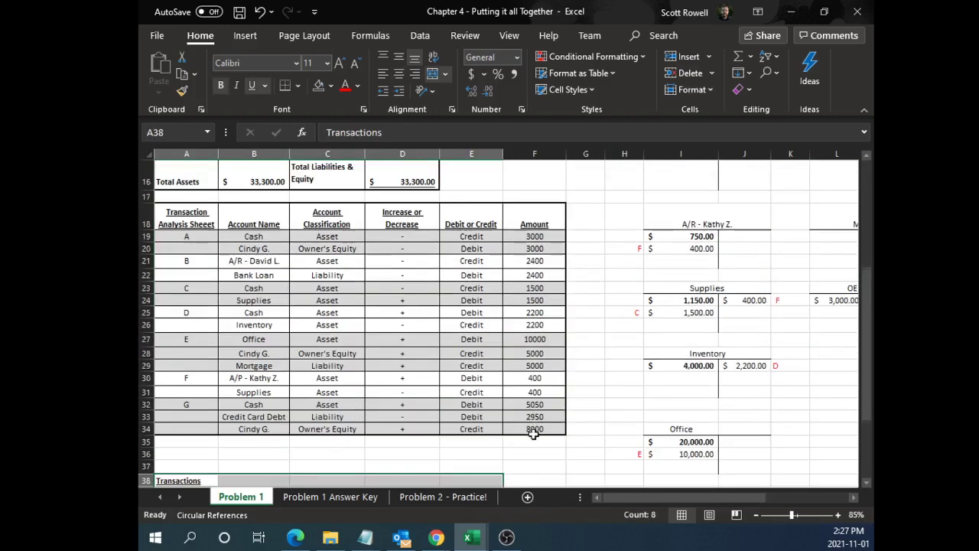
drag(533, 432, 188, 218)
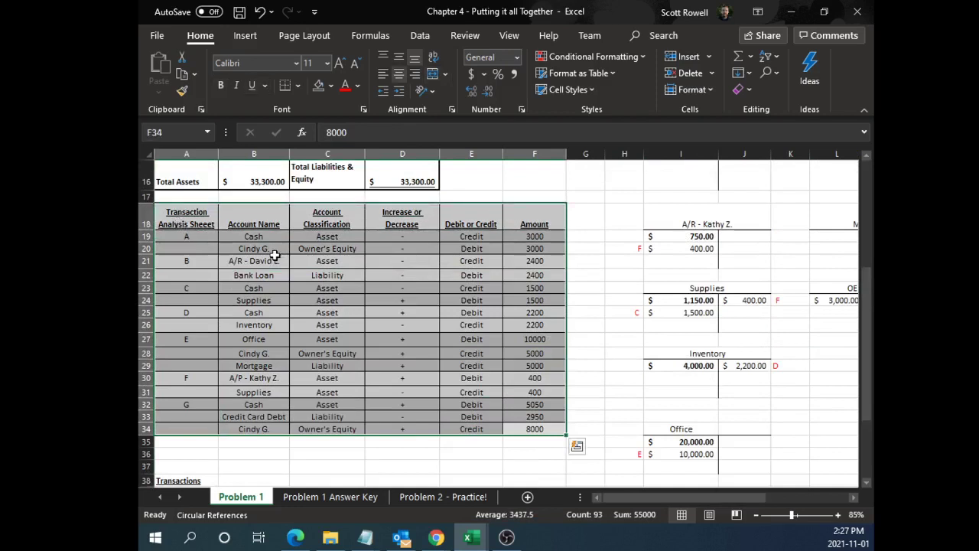
click(449, 350)
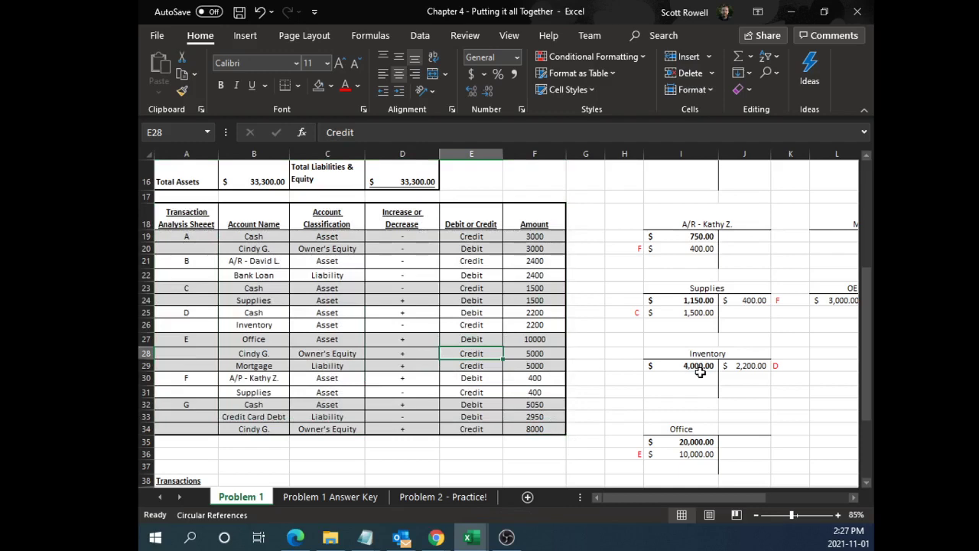
Examine the ledger's T-accounts and compare the debit and credit sides of the Cash account
drag(727, 496, 783, 496)
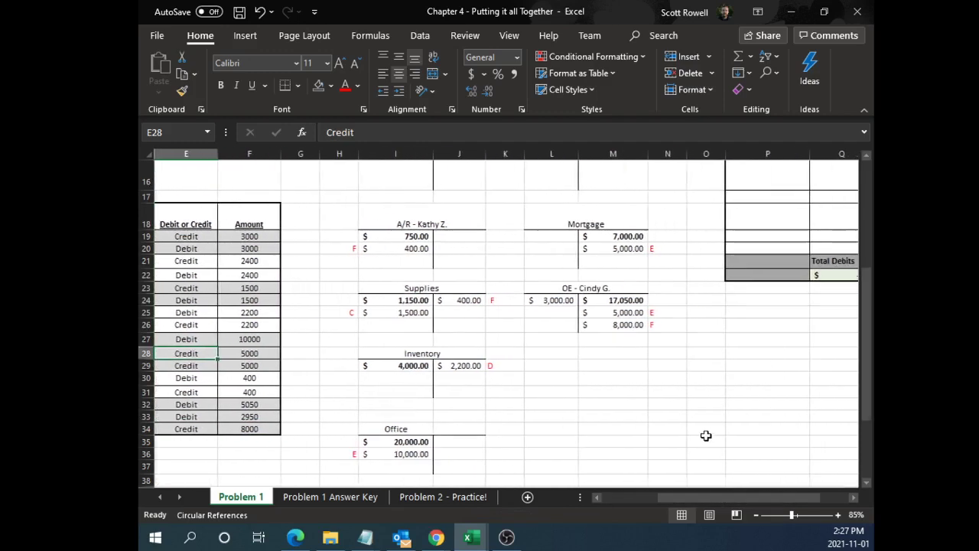
scroll(705, 435, up, 5)
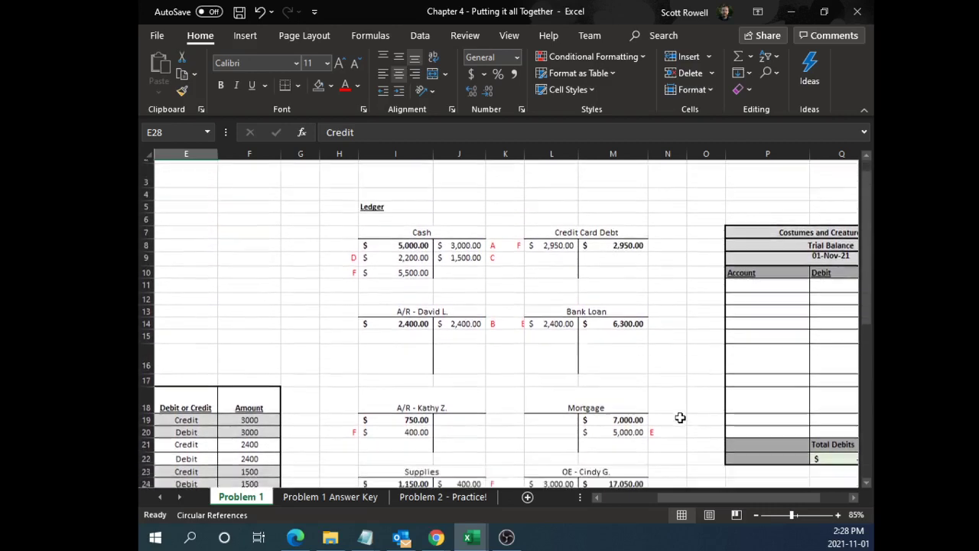
scroll(680, 417, down, 1)
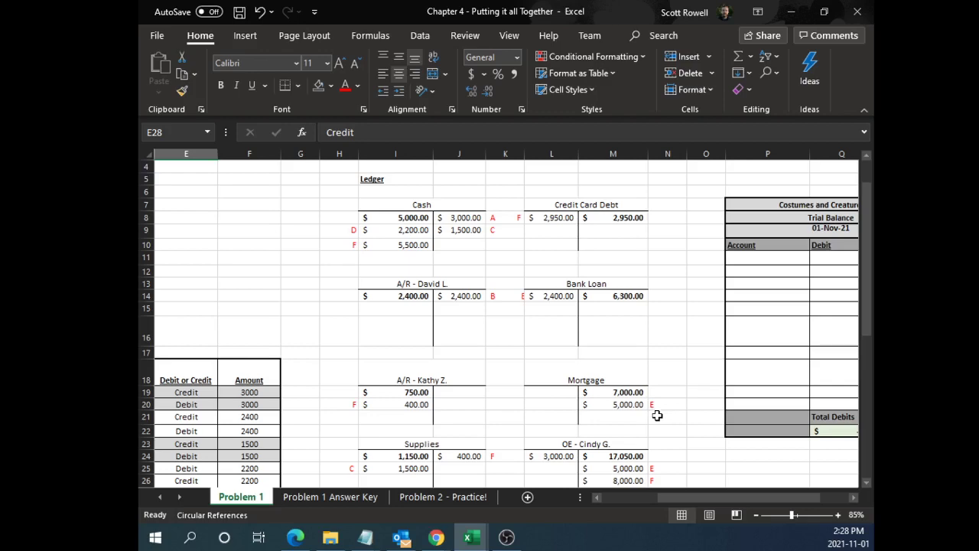
click(410, 245)
ctrl+scroll(439, 293, up, 4)
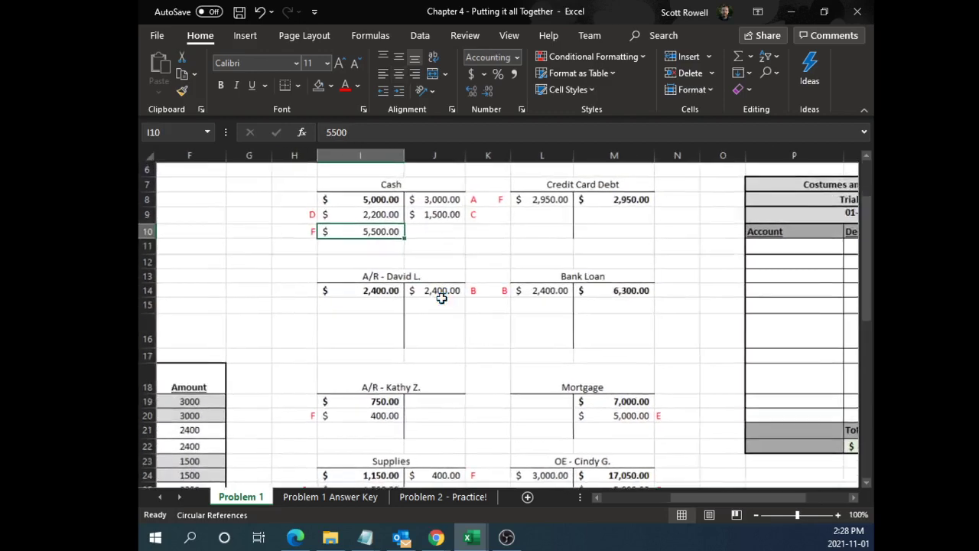
scroll(553, 459, up, 1)
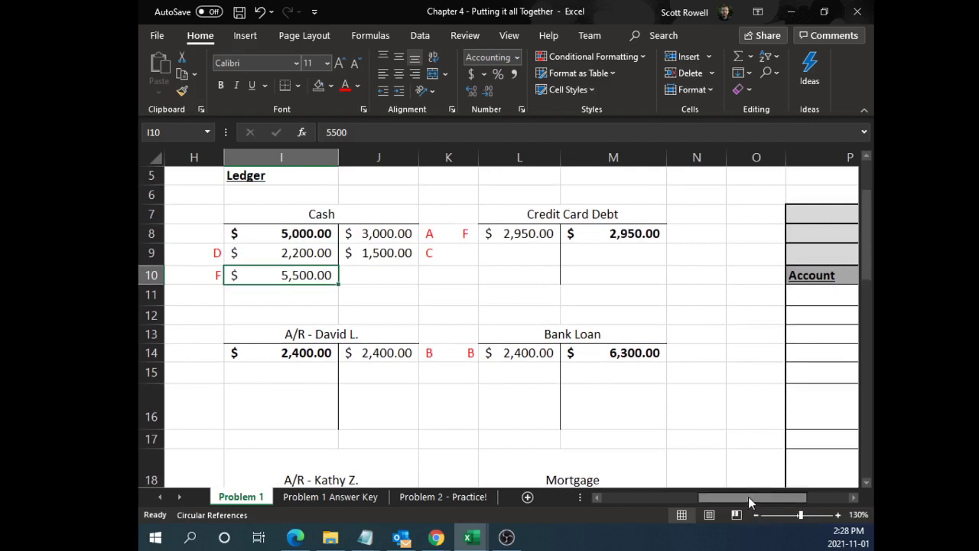
drag(748, 496, 721, 498)
drag(463, 233, 534, 277)
drag(459, 231, 455, 271)
drag(536, 233, 538, 279)
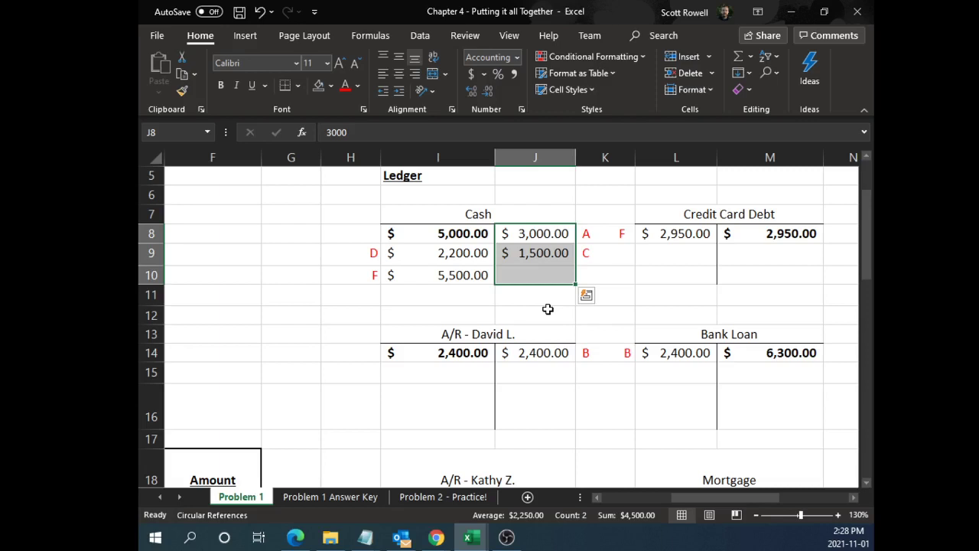
drag(474, 215, 495, 280)
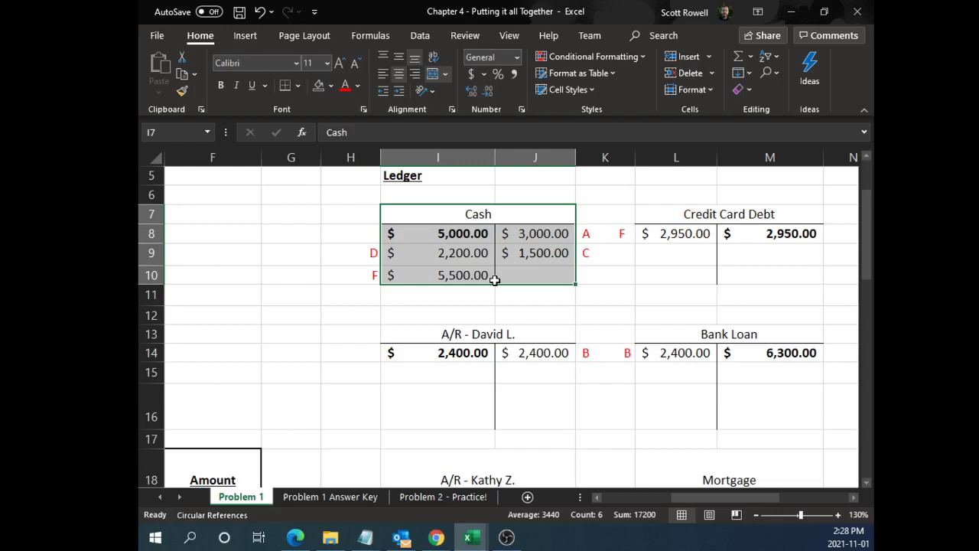
Total the Cash T-account's debit side in I11 with =I8+I9+I10
click(490, 290)
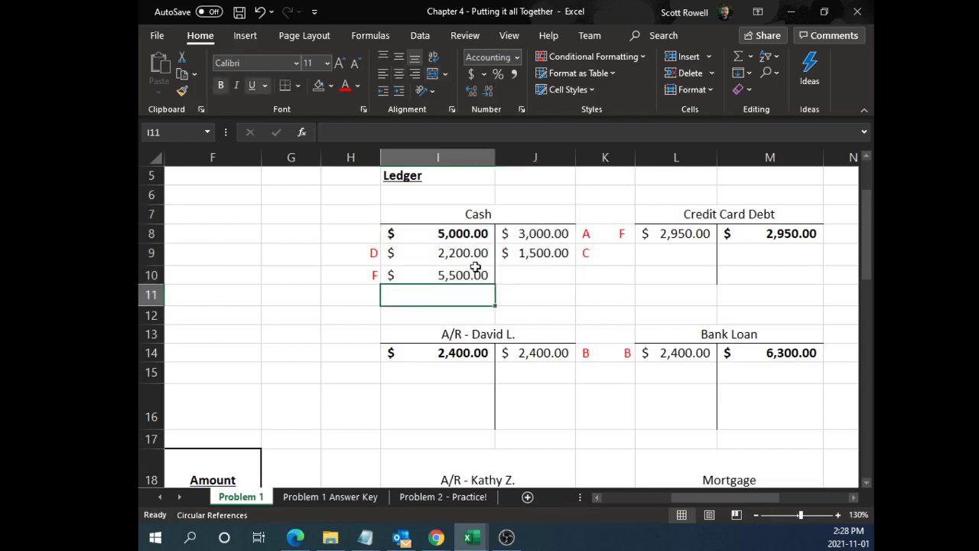
text(=)
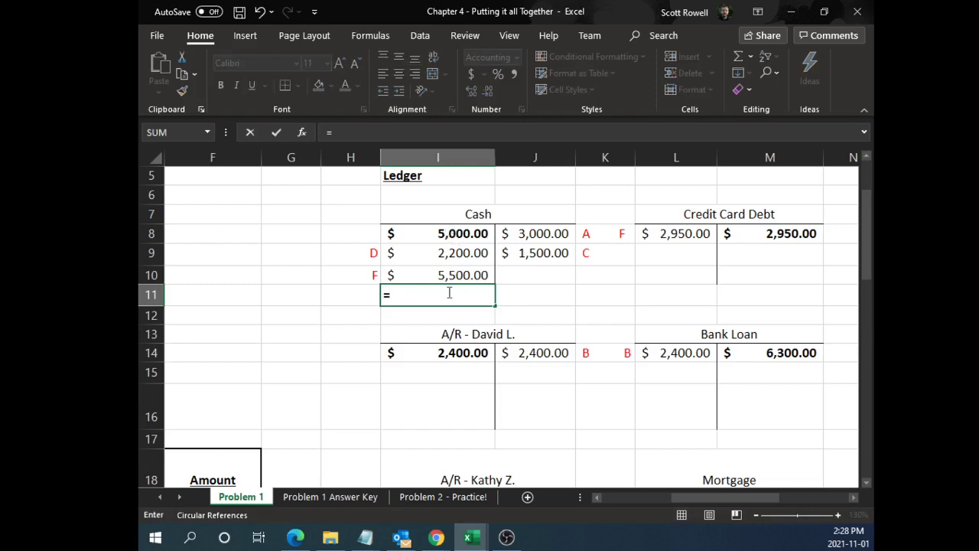
click(451, 234)
text(+)
click(451, 252)
text(+)
click(455, 274)
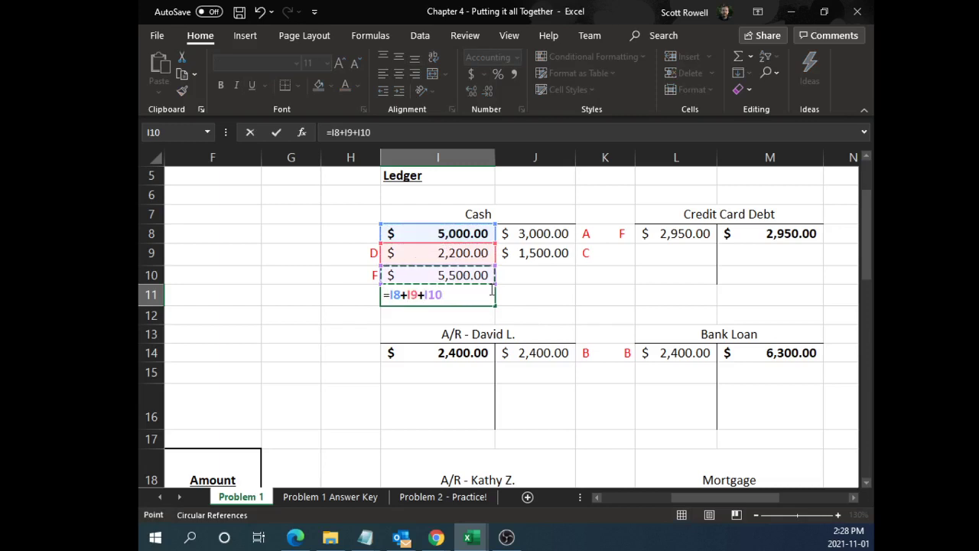
key(Return)
click(451, 298)
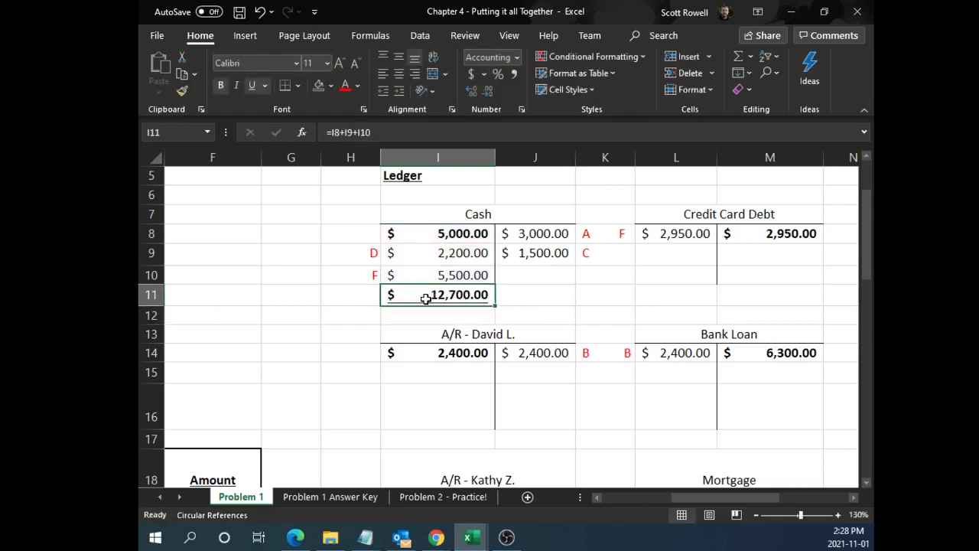
Total the Cash T-account's credit side in J11 with =J8+J9, and compare it with the debit total in I11
click(536, 296)
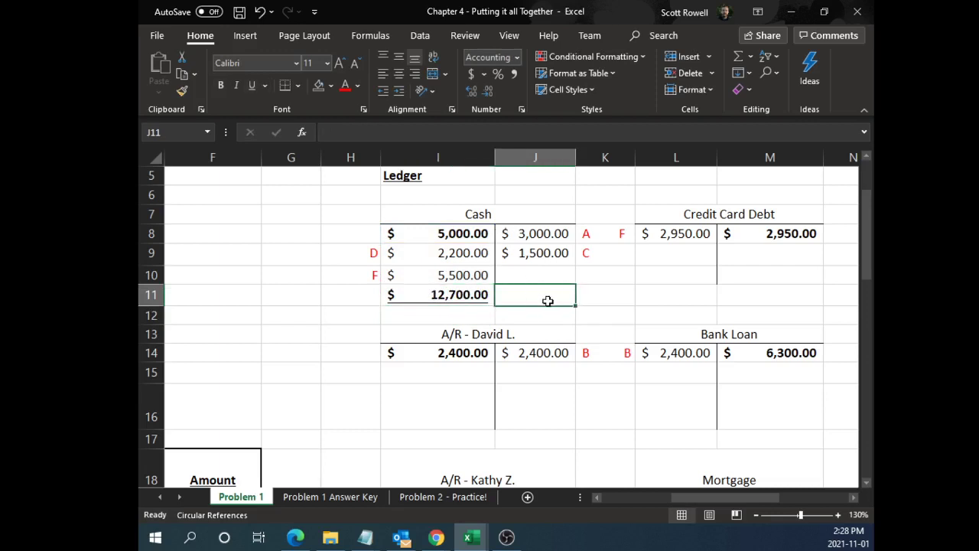
text(=)
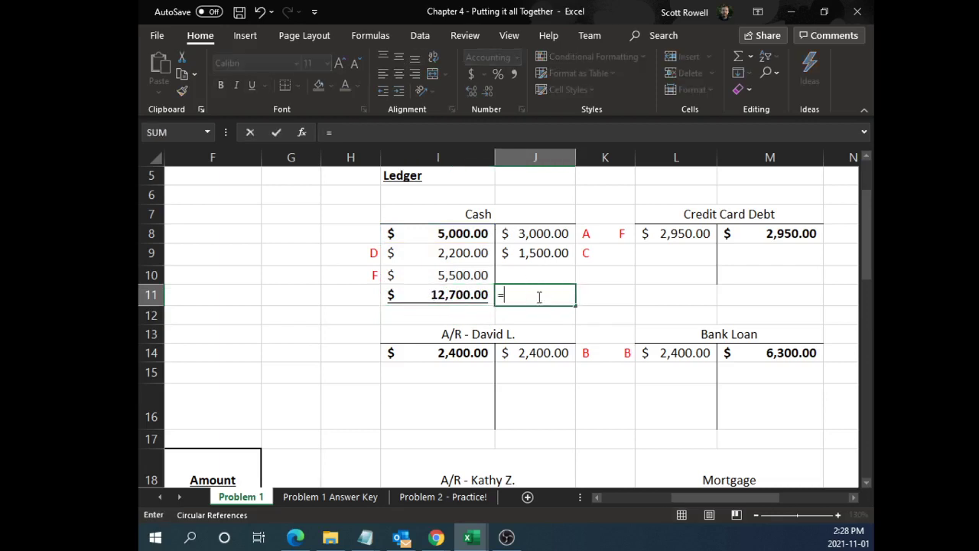
click(535, 233)
text(+)
click(553, 255)
key(Return)
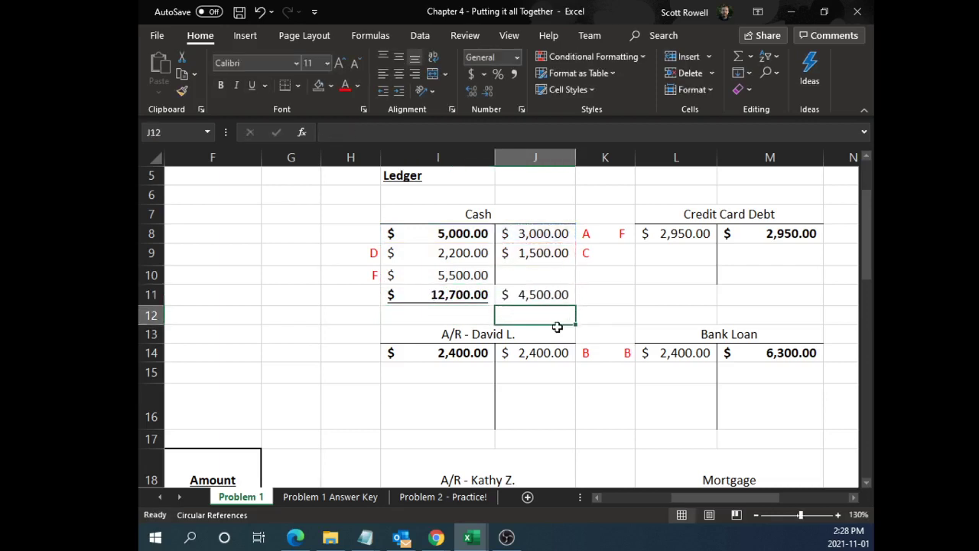
click(411, 292)
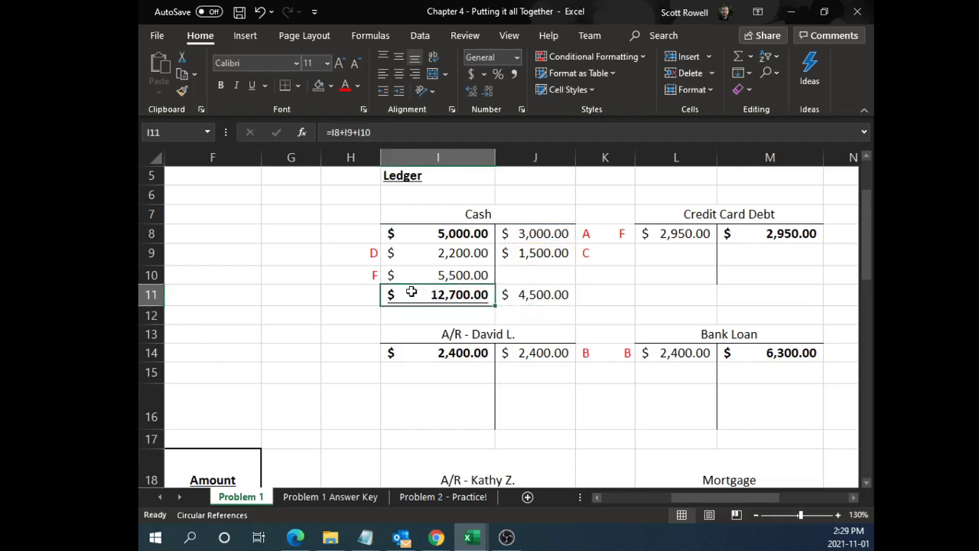
click(549, 294)
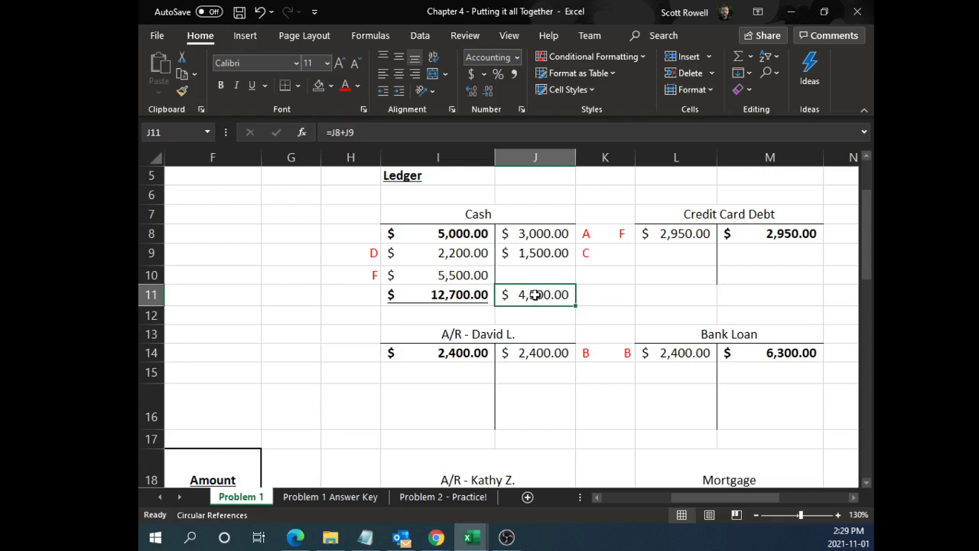
drag(449, 233, 448, 284)
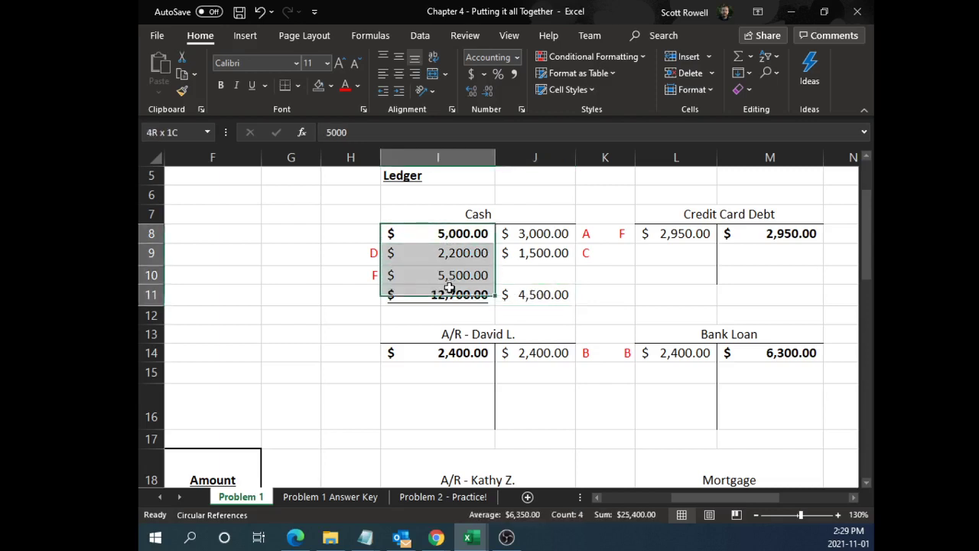
click(445, 296)
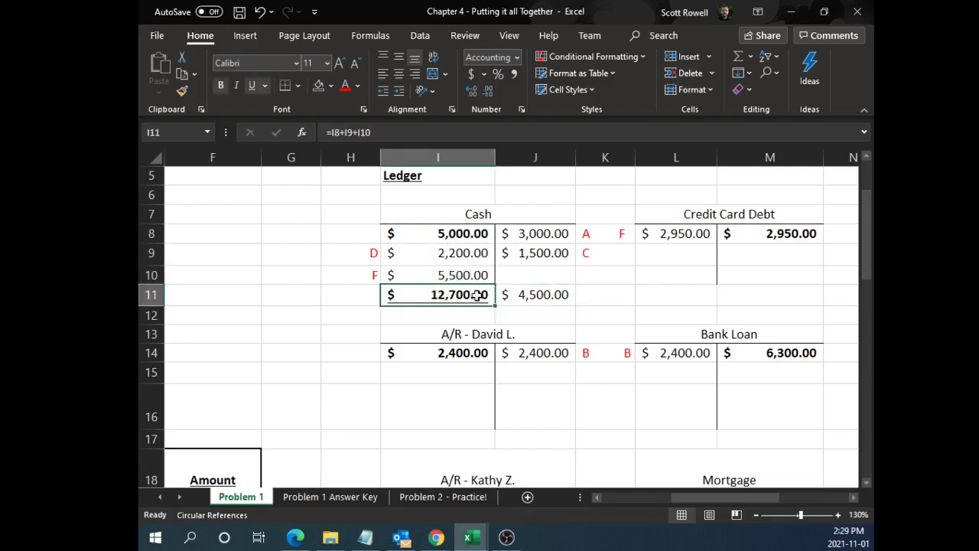
Calculate the Cash account's balance in I12 with =I11-J11
click(451, 315)
text(=)
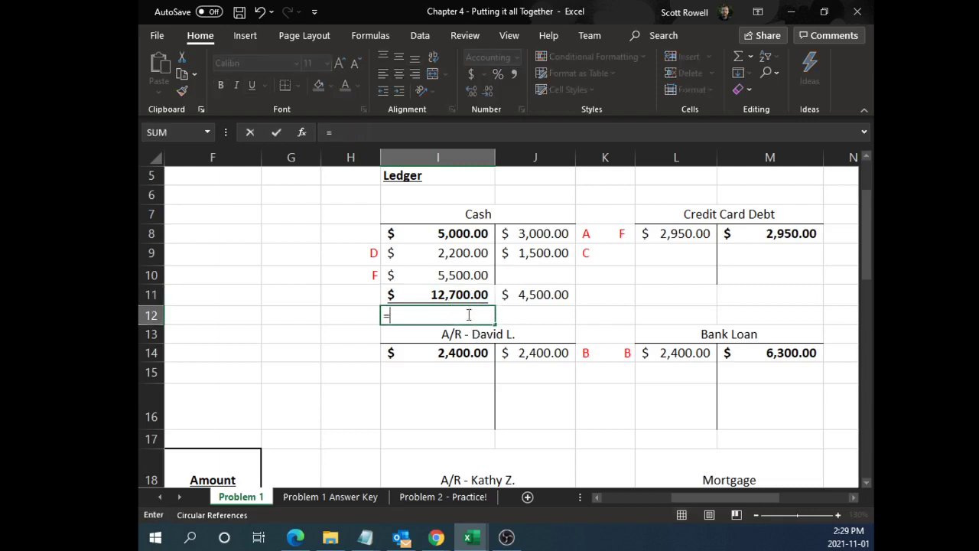
click(444, 294)
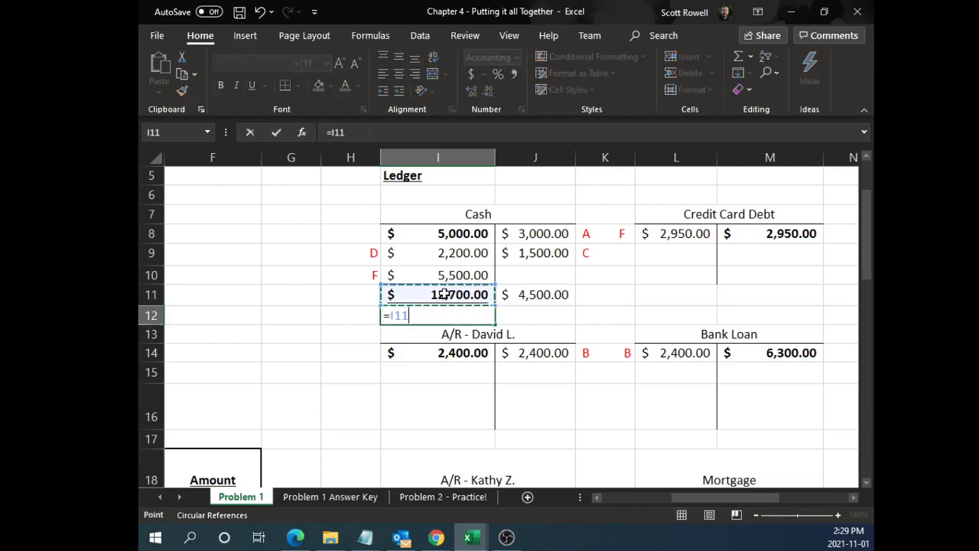
text(-)
click(549, 295)
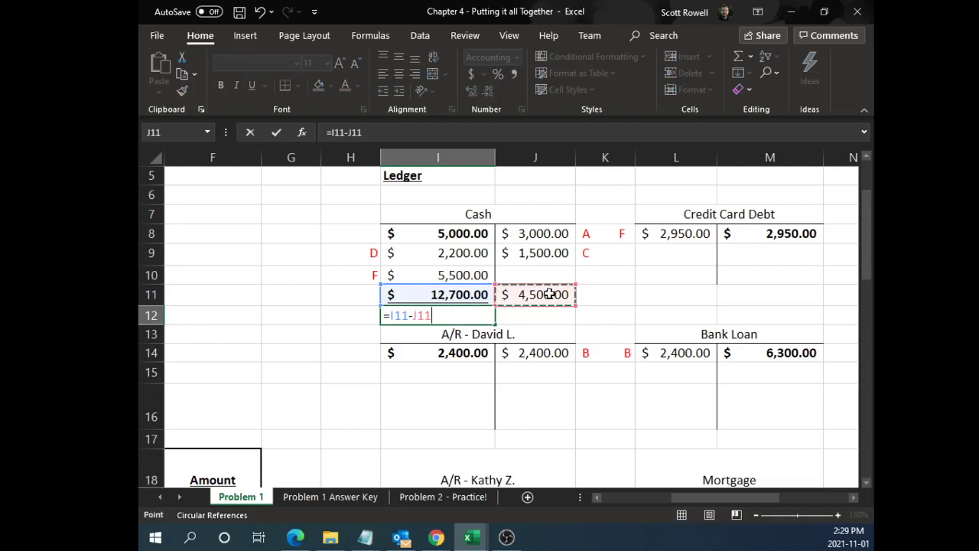
key(Return)
Make the Cash balance in I12 bold and underlined, and fill the cell light green
click(464, 314)
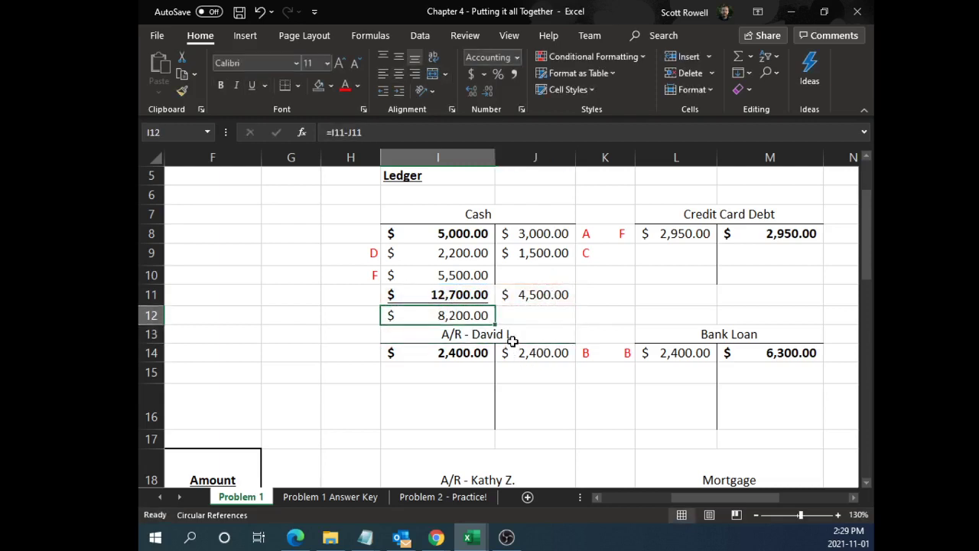
key(ctrl+b)
key(ctrl+u)
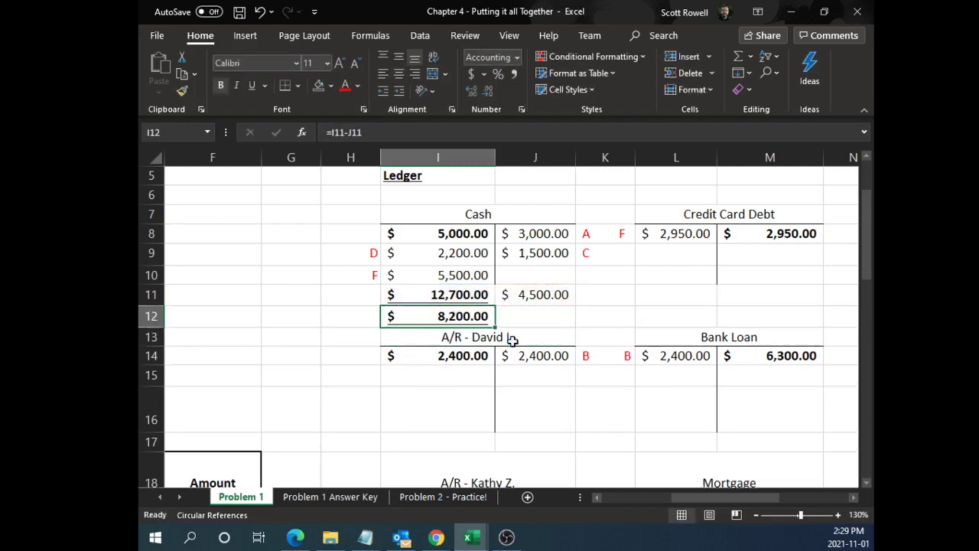
click(331, 87)
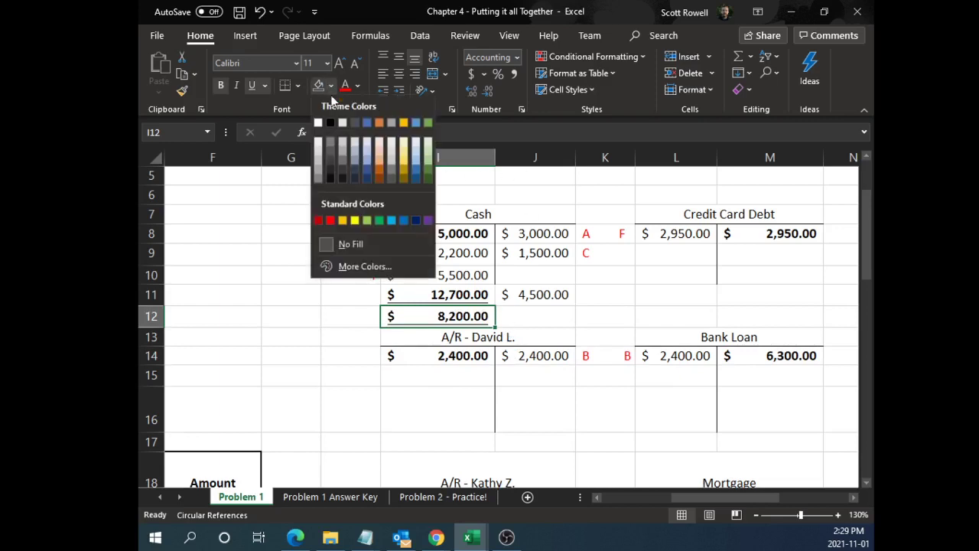
click(427, 155)
Compare the Cash balance in I12 with the side totals in row 11 and the debit and credit entries above them
click(579, 299)
drag(457, 316, 536, 294)
click(451, 295)
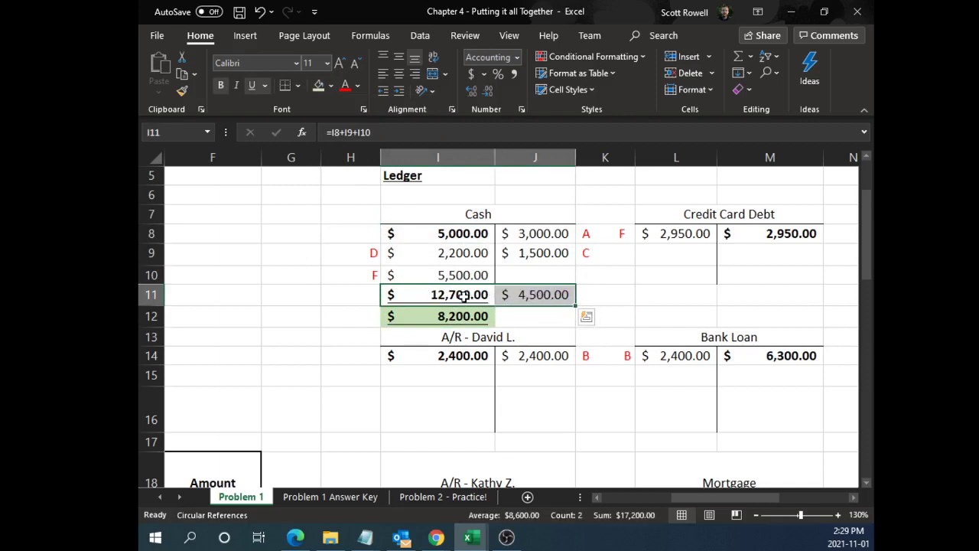
click(446, 321)
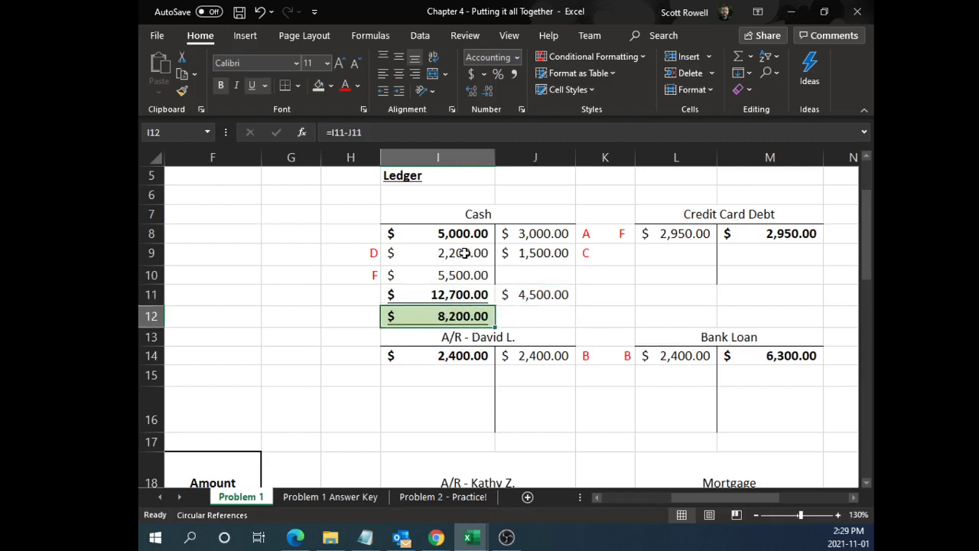
drag(452, 229, 459, 277)
drag(506, 241, 559, 274)
click(434, 320)
Compare the debit and credit in row 14 of the first accounts receivable T-account, and enter its balance as 0 in I15
scroll(525, 309, down, 1)
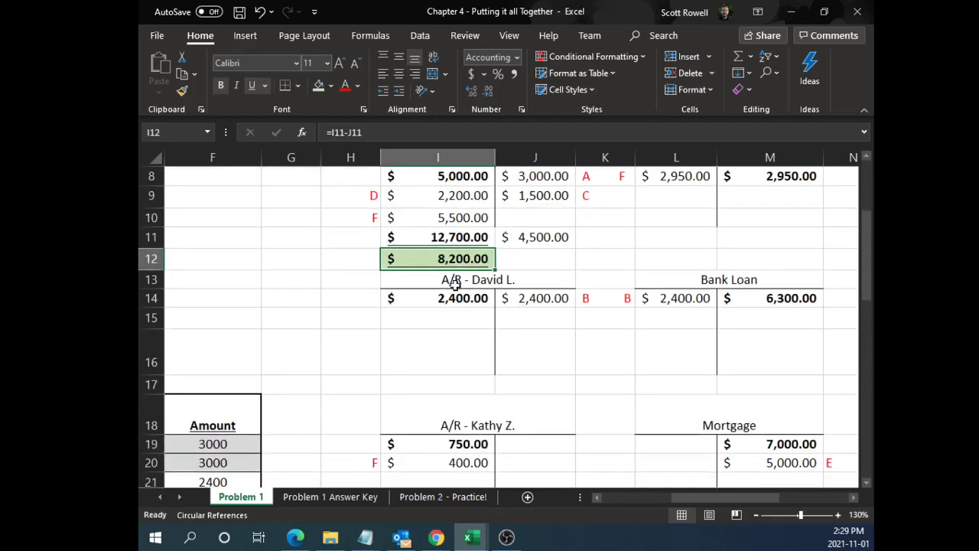
click(498, 280)
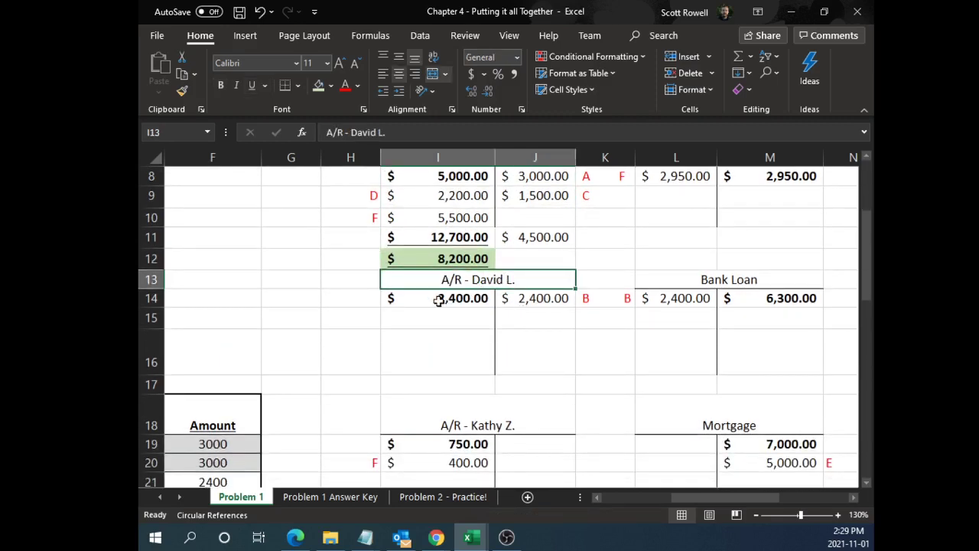
click(428, 298)
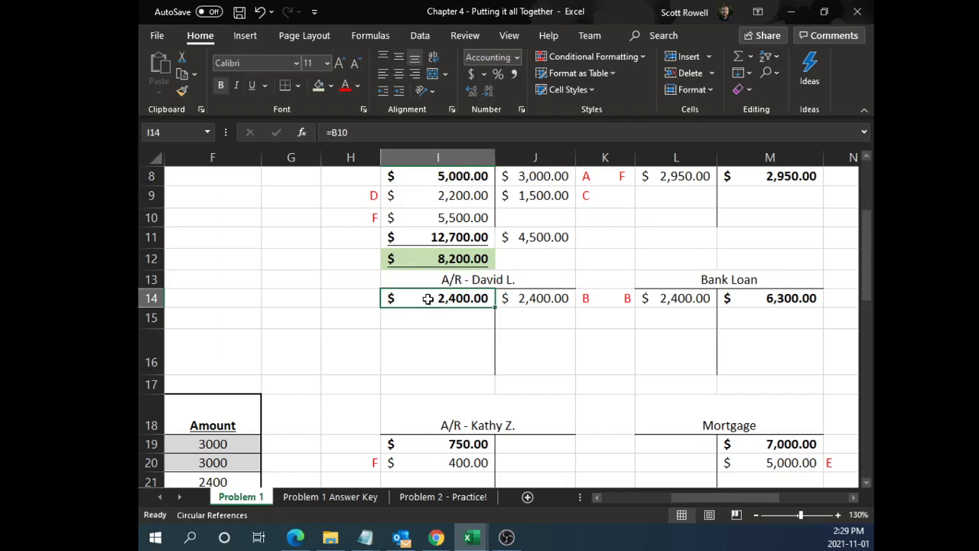
click(579, 299)
click(553, 300)
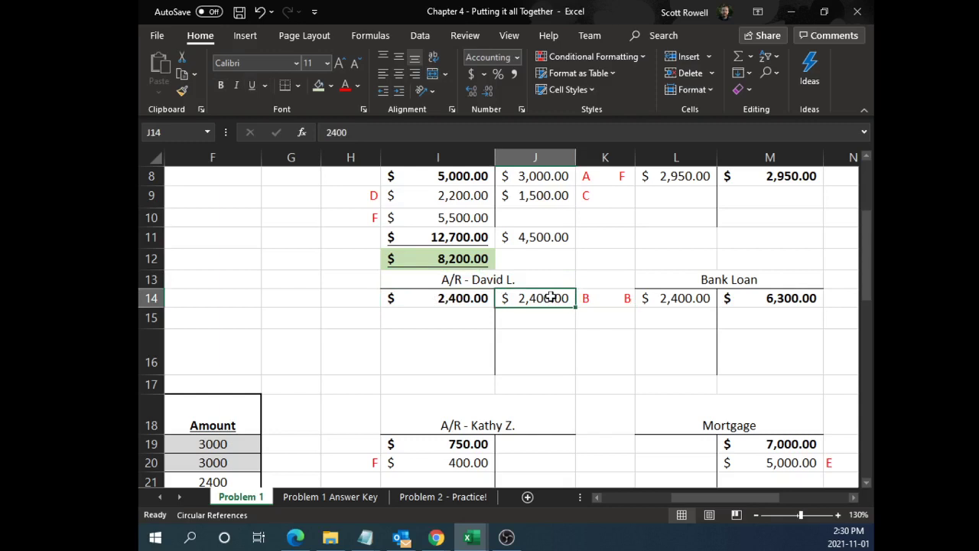
click(459, 316)
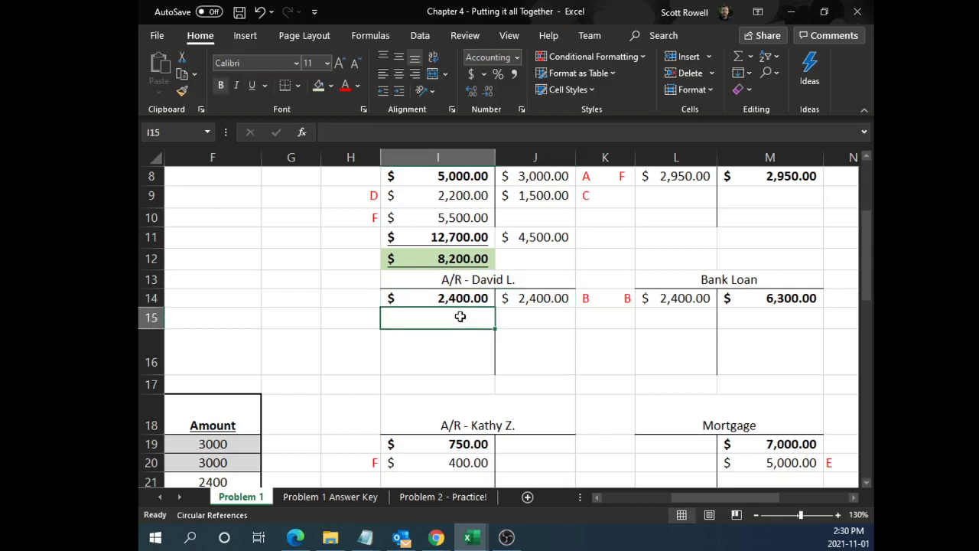
text(0)
key(Return)
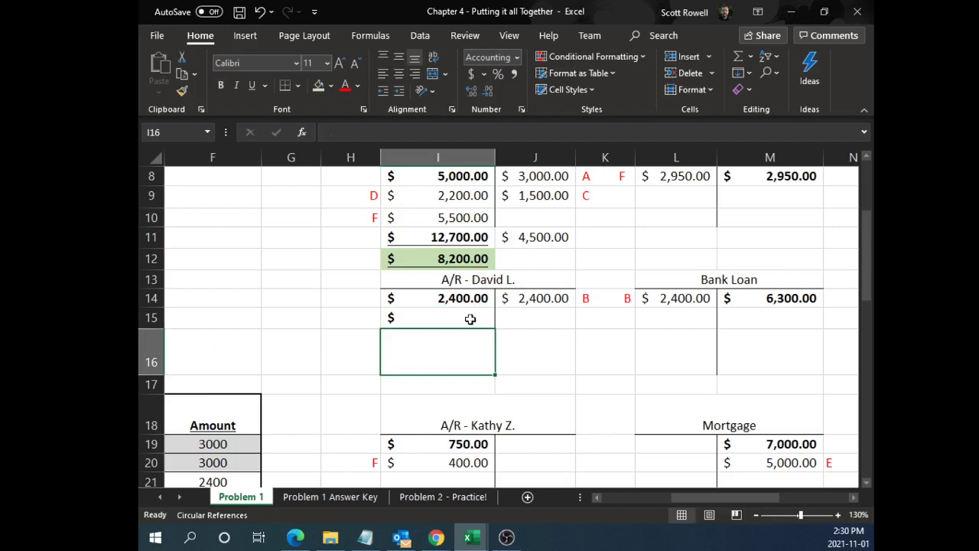
click(482, 326)
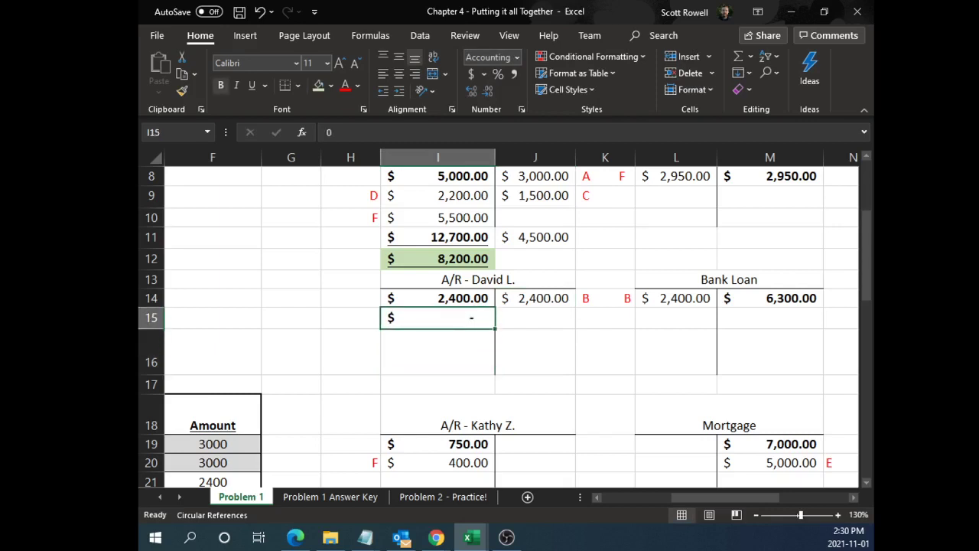
Correct the Cash account's transaction F debit in I10 to 5050, and check the recalculated balance in I12
scroll(505, 322, up, 1)
click(437, 275)
double_click(466, 275)
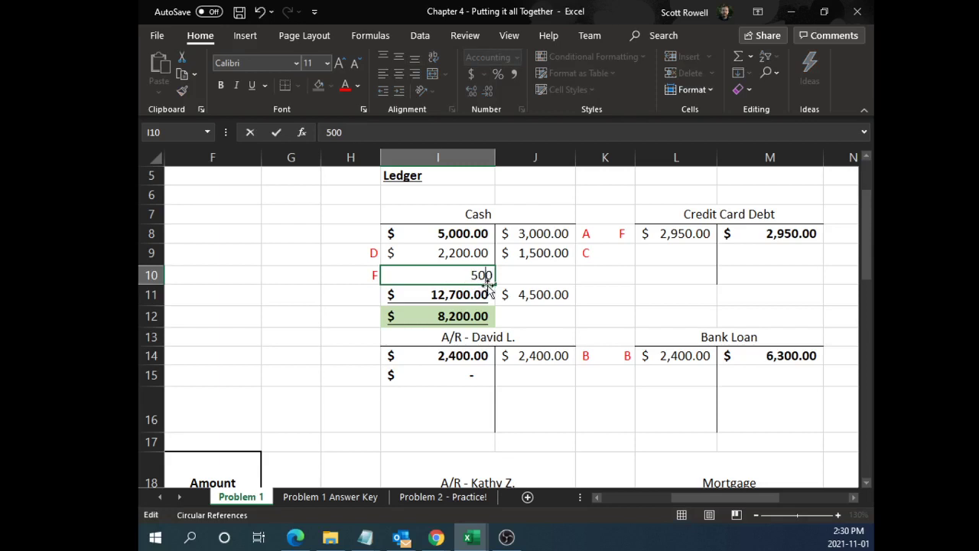
text(5)
key(Return)
click(448, 316)
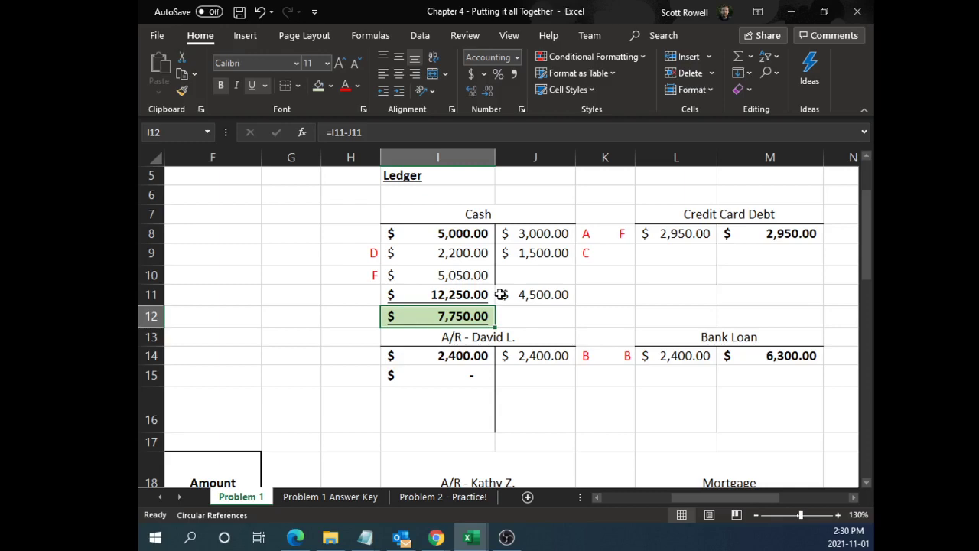
Fill the first accounts receivable balance in I15 light green
scroll(549, 299, down, 3)
scroll(550, 316, up, 3)
click(432, 340)
scroll(520, 348, down, 1)
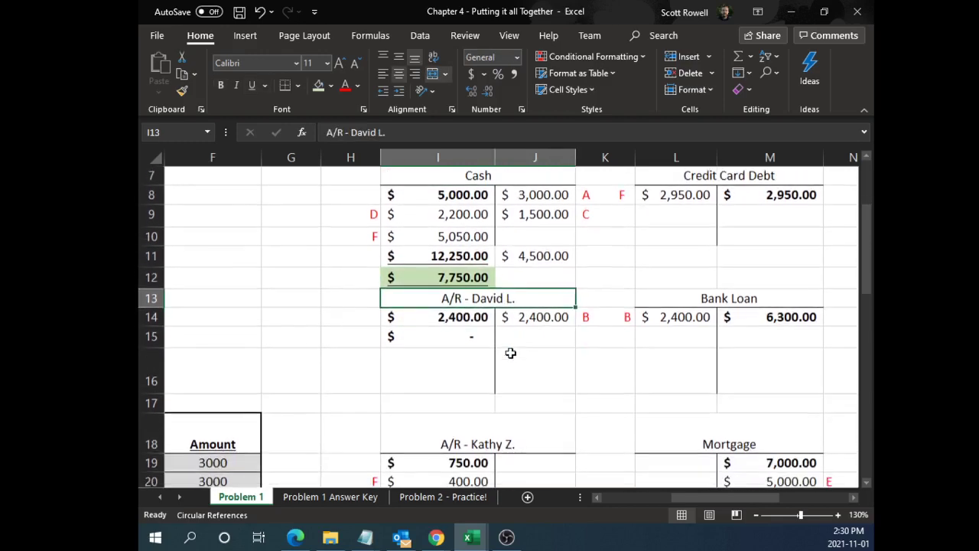
scroll(510, 353, down, 1)
click(447, 316)
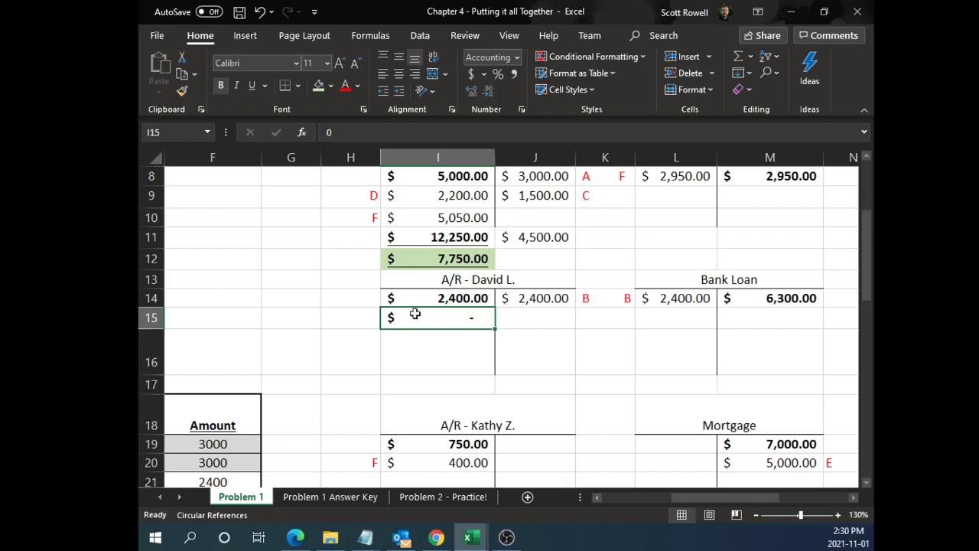
click(318, 85)
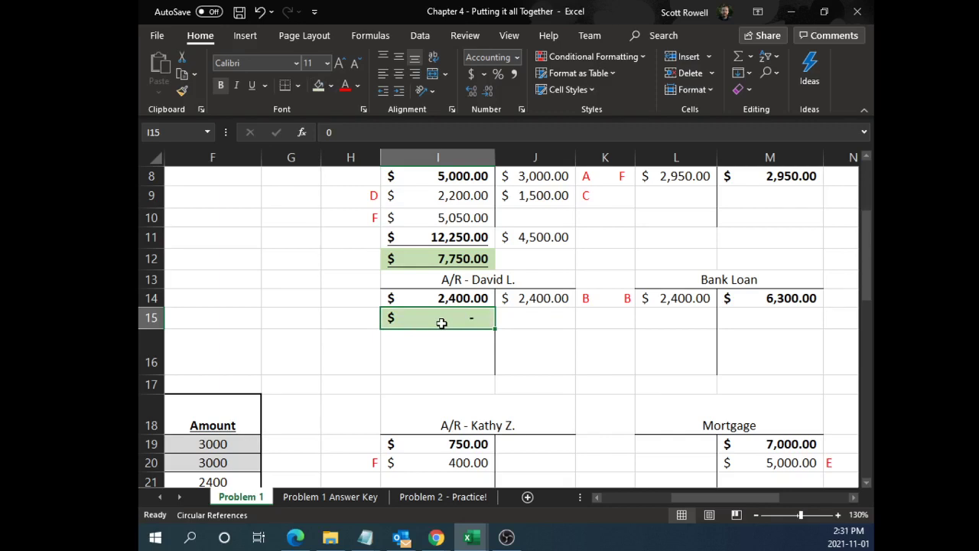
Calculate the balance of the second accounts receivable T-account in I21 with =I19+I20
scroll(436, 317, down, 2)
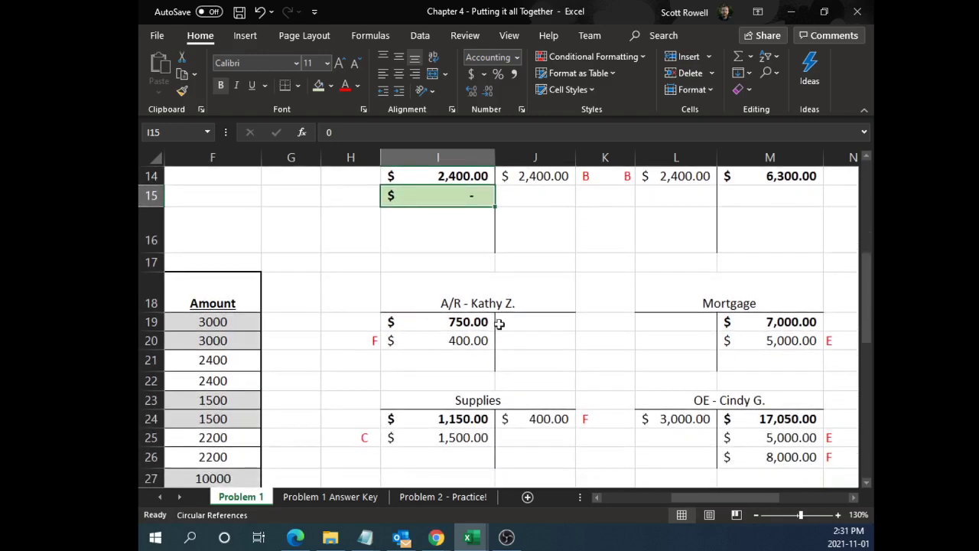
click(478, 358)
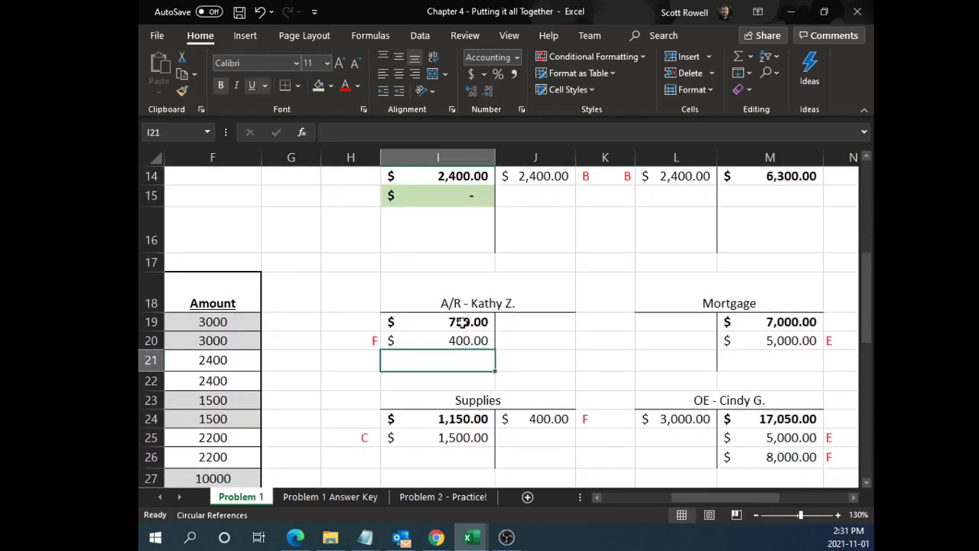
key(F2)
text(=)
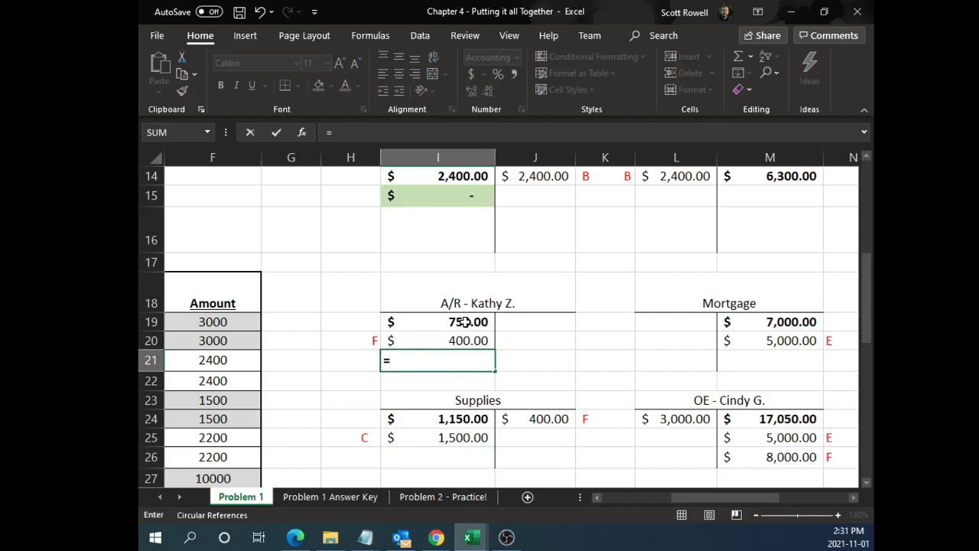
click(465, 322)
text(+)
click(463, 342)
key(Return)
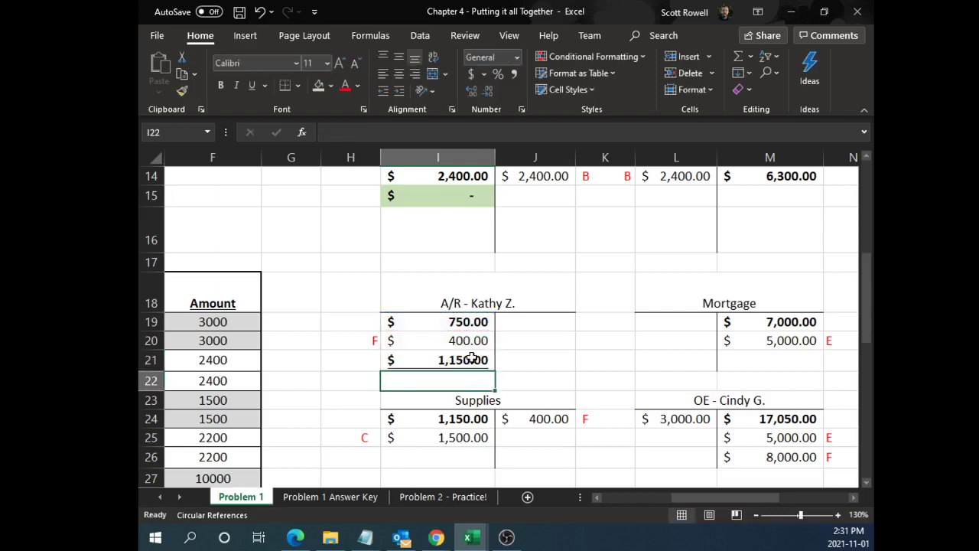
Fill the accounts receivable balance in I21 light green and compare it with the debits in I19:I20
click(472, 358)
click(318, 85)
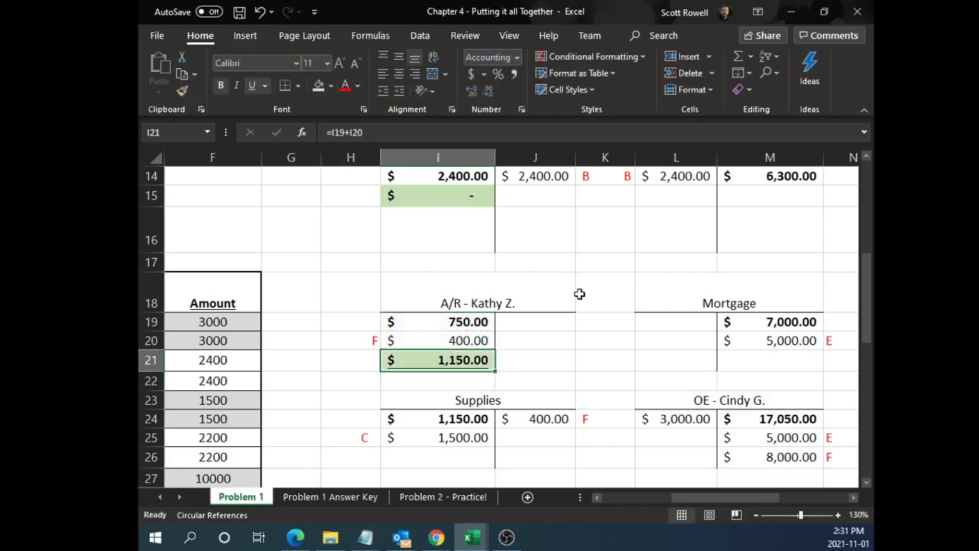
scroll(575, 304, down, 1)
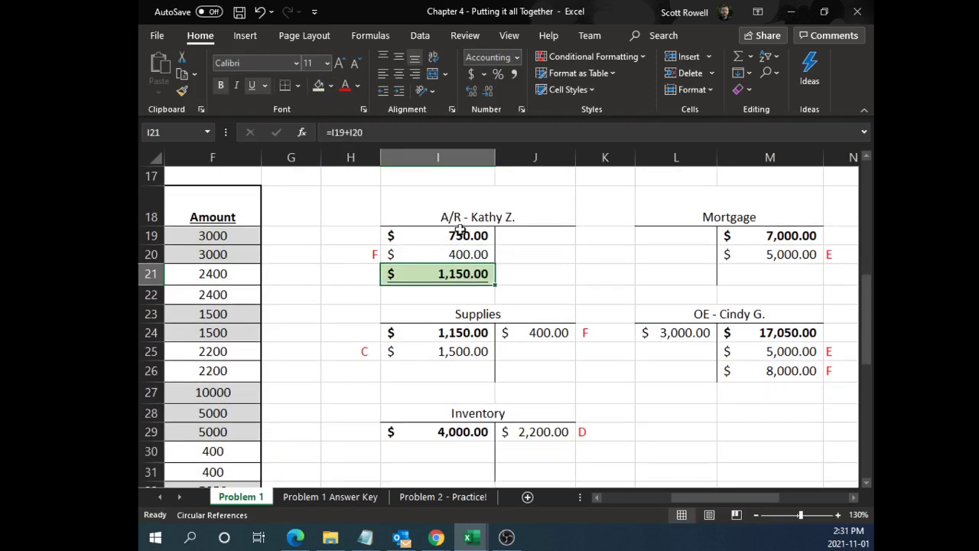
drag(484, 225, 465, 273)
click(461, 274)
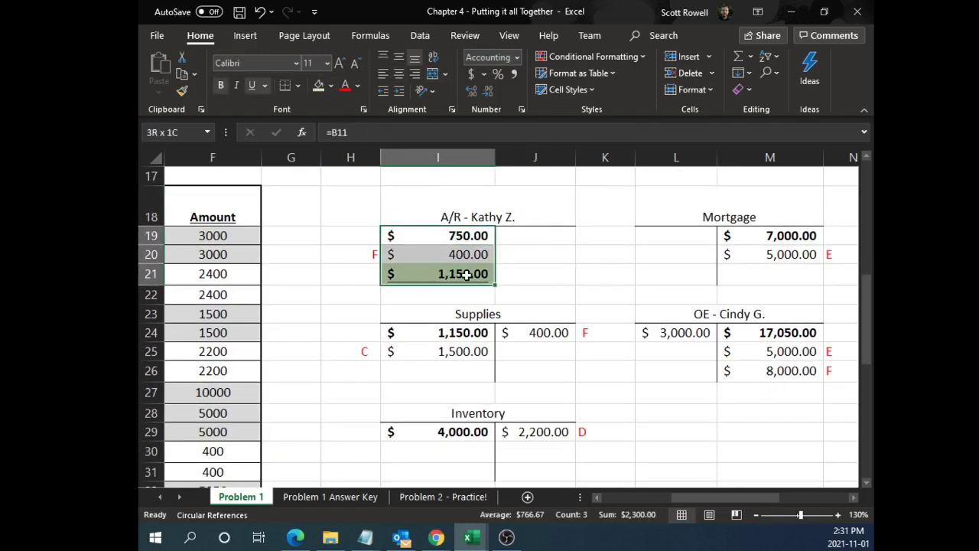
click(465, 273)
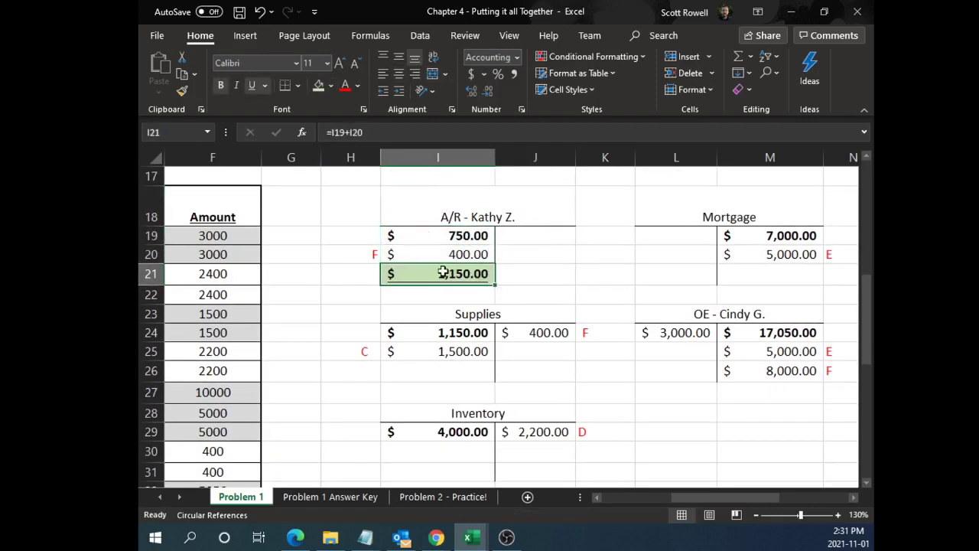
Calculate the Supplies account's balance in I26 with =I24+I25-J24 and fill the cell light green
click(461, 372)
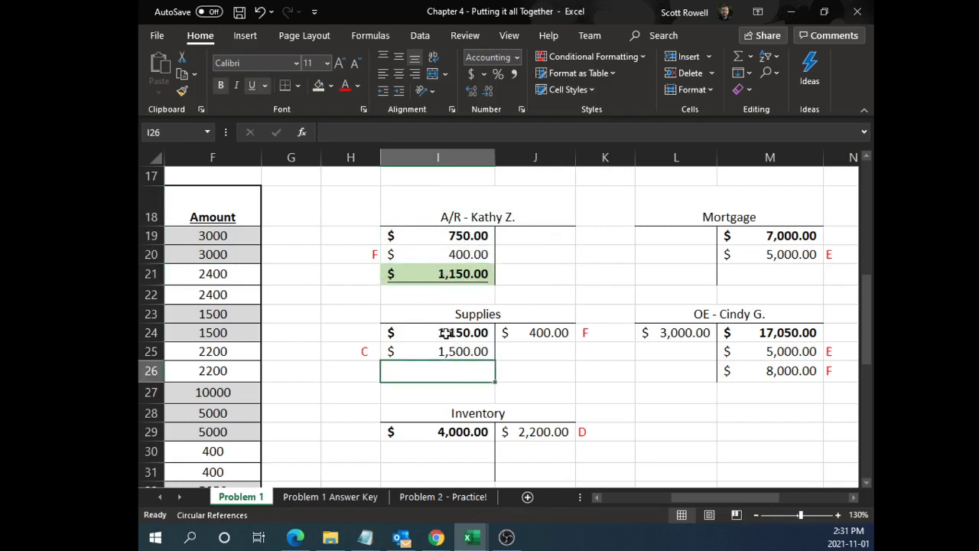
text(=)
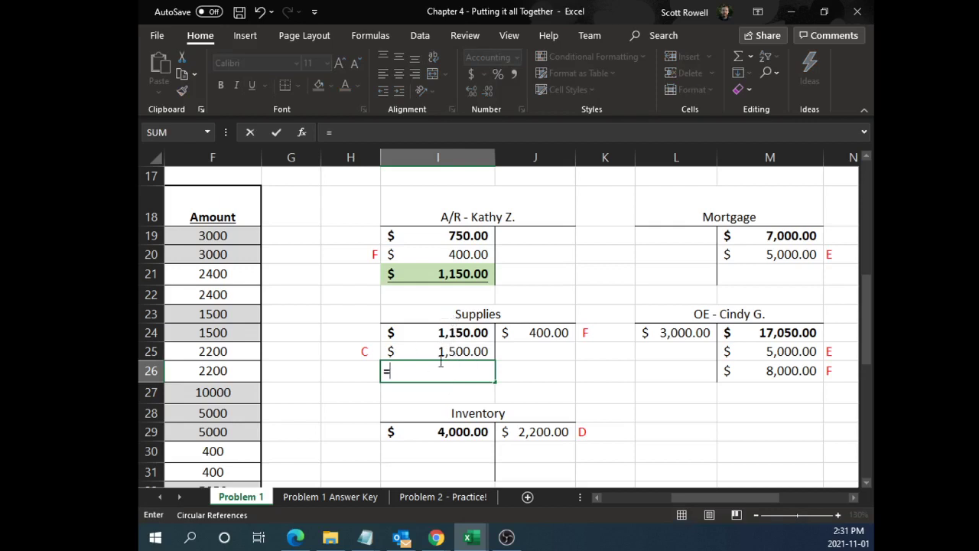
click(441, 336)
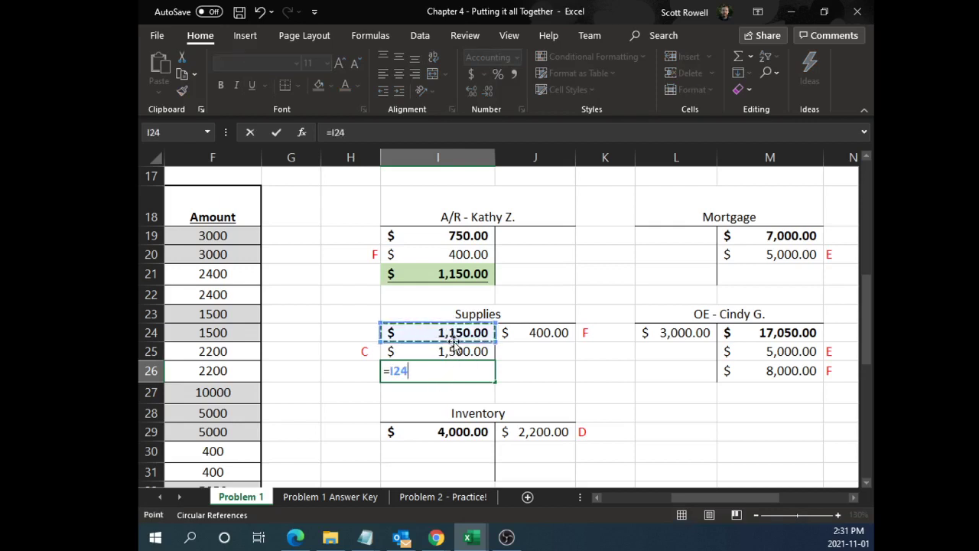
text(+)
click(454, 351)
text(-)
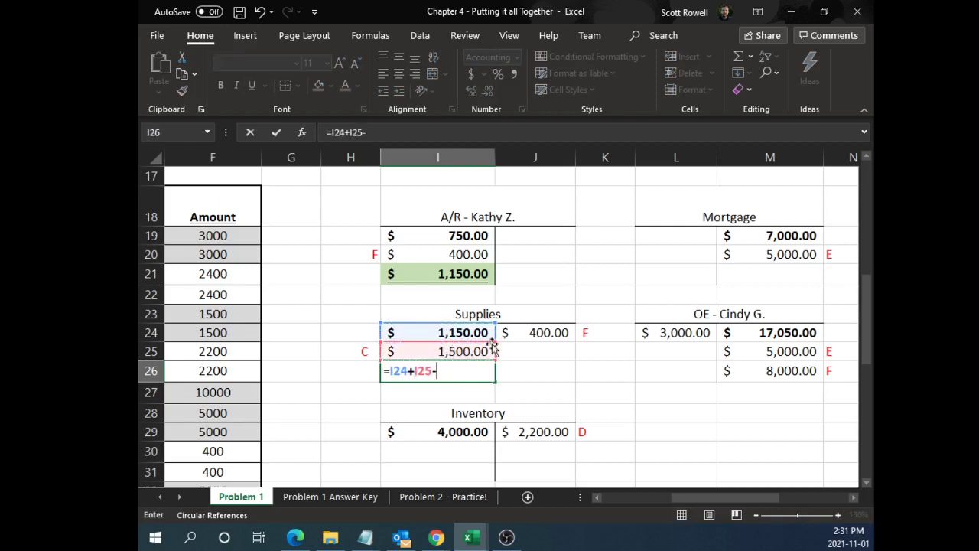
click(526, 334)
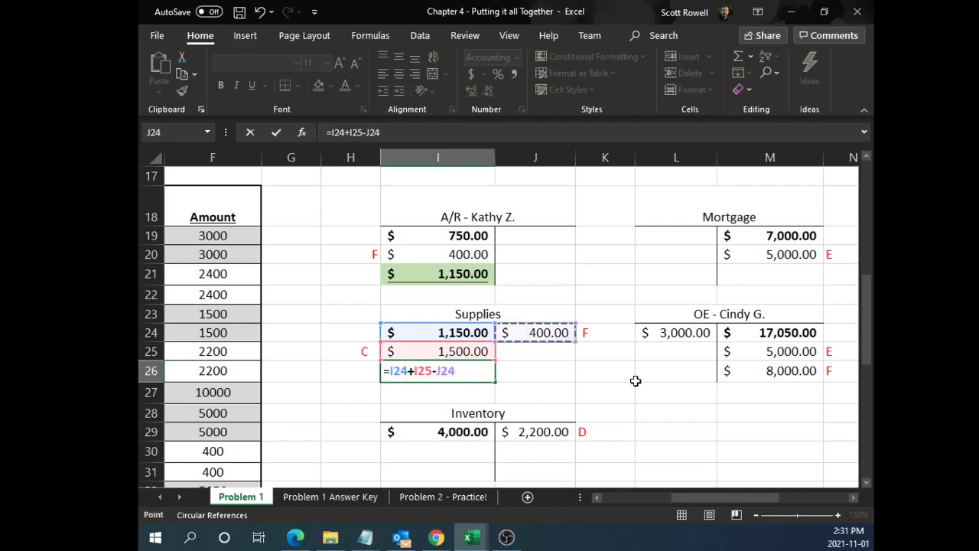
key(Return)
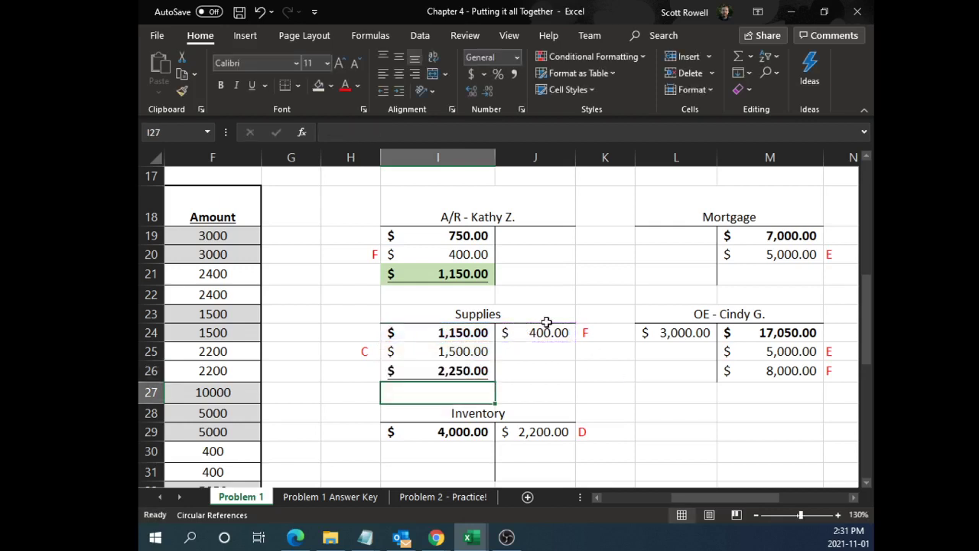
click(437, 370)
click(318, 85)
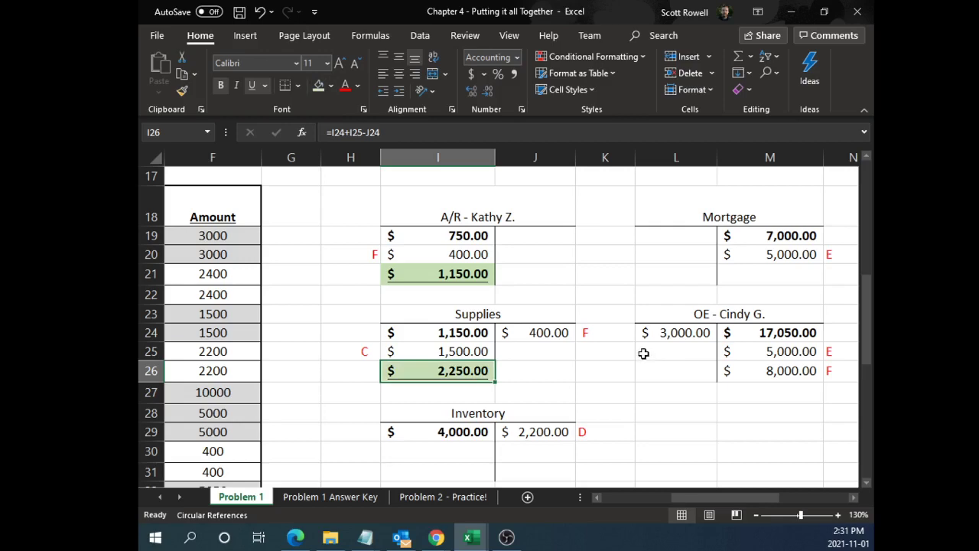
Calculate the Inventory account's balance in I30 with =I29-J29 and fill the cell light green
scroll(544, 386, down, 1)
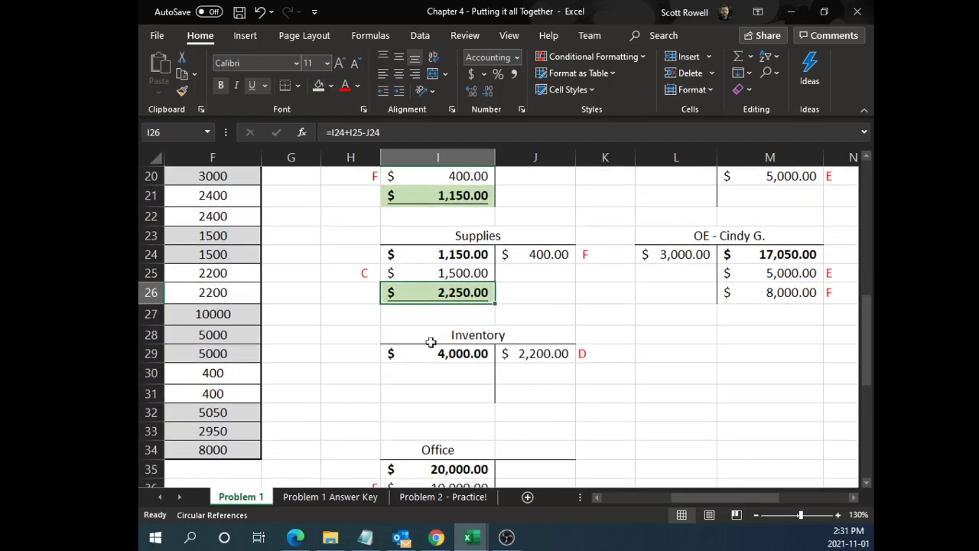
click(470, 372)
text(=)
click(472, 352)
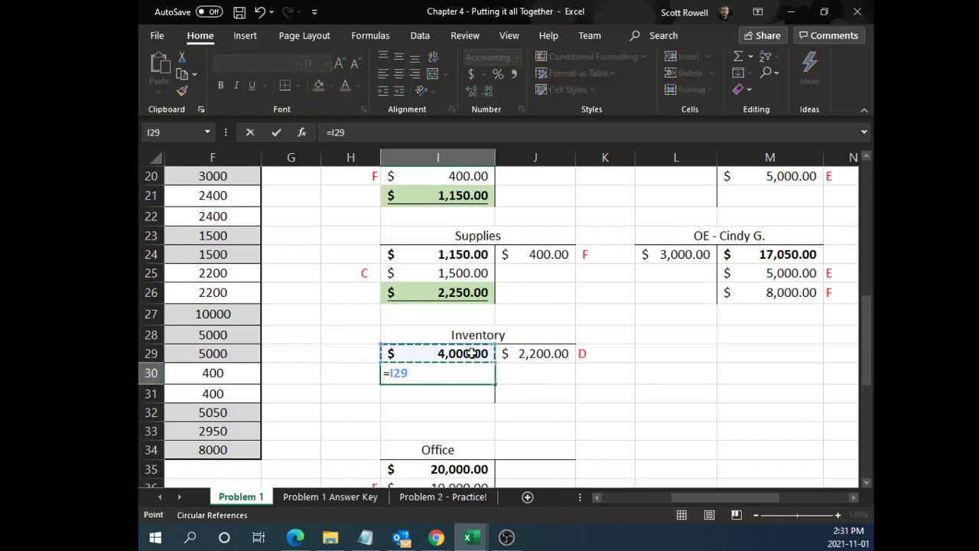
text(-)
click(545, 353)
key(Return)
click(421, 372)
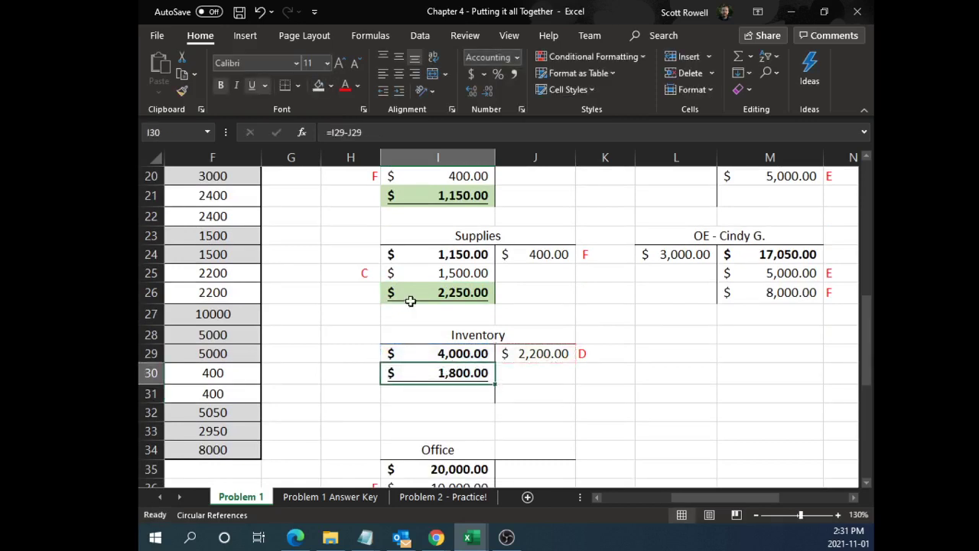
click(318, 84)
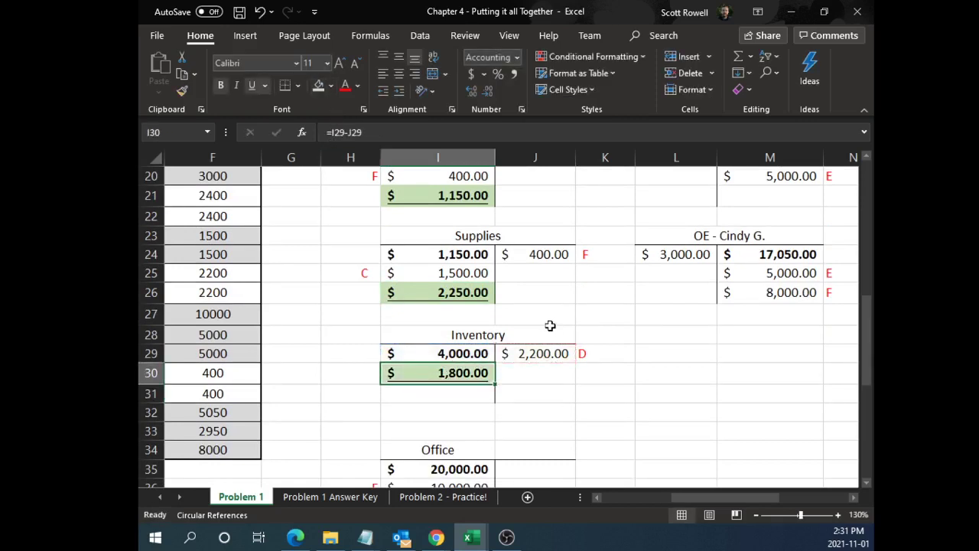
Calculate the Office account's balance in I37 with =I35+I36 and fill the cell light green
scroll(528, 306, down, 1)
key(Down)
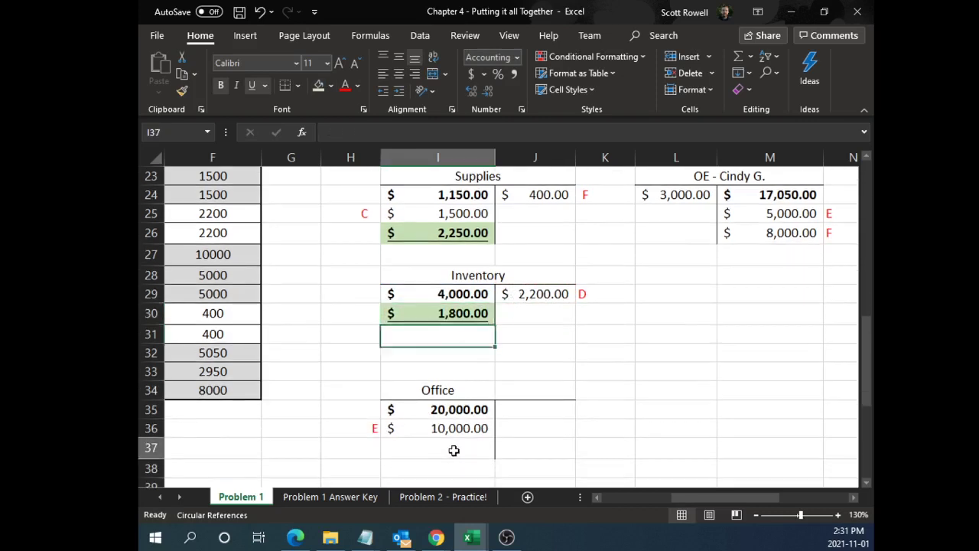
click(456, 444)
text(=)
click(447, 410)
text(+)
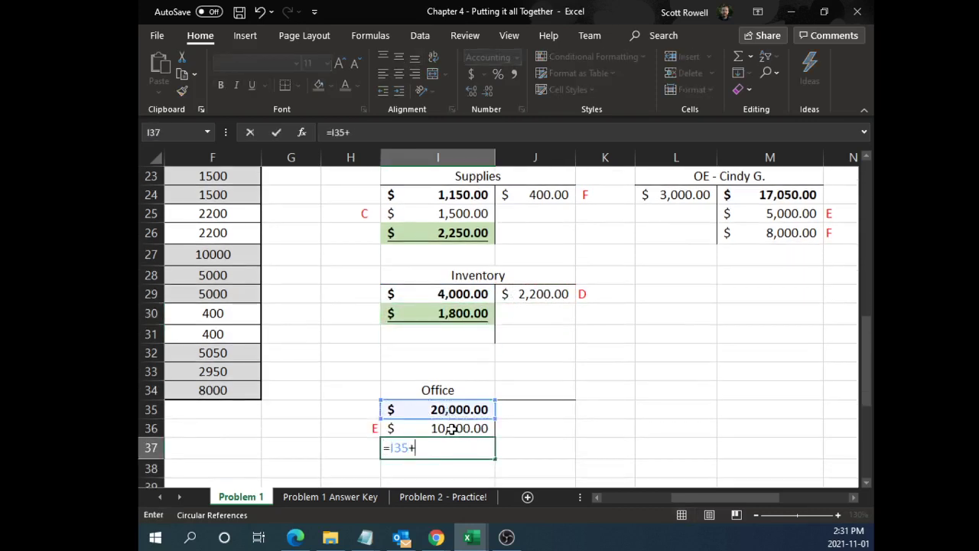
click(451, 430)
key(Return)
click(459, 444)
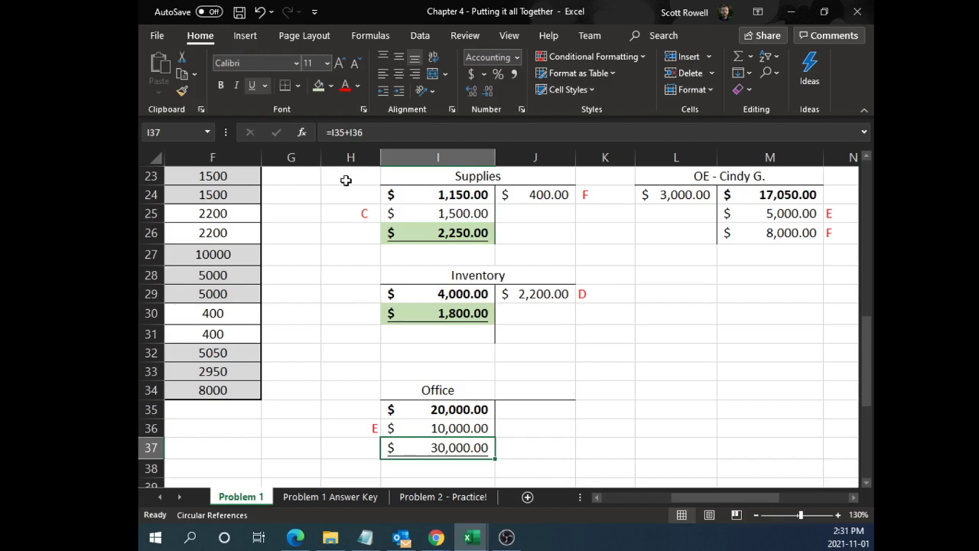
click(318, 85)
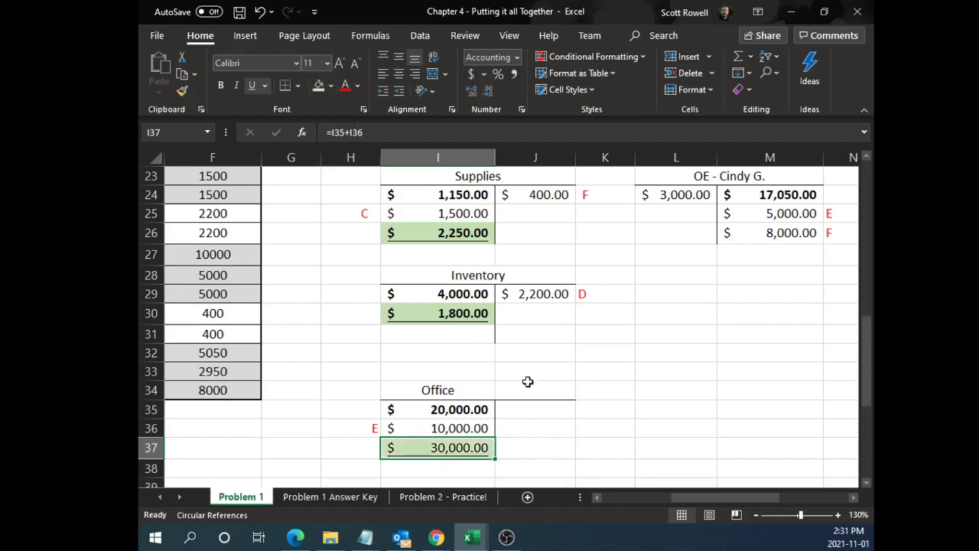
Review the asset T-accounts from Cash to Office and their highlighted closing balances
ctrl+scroll(524, 383, down, 2)
scroll(489, 375, up, 4)
scroll(489, 377, up, 3)
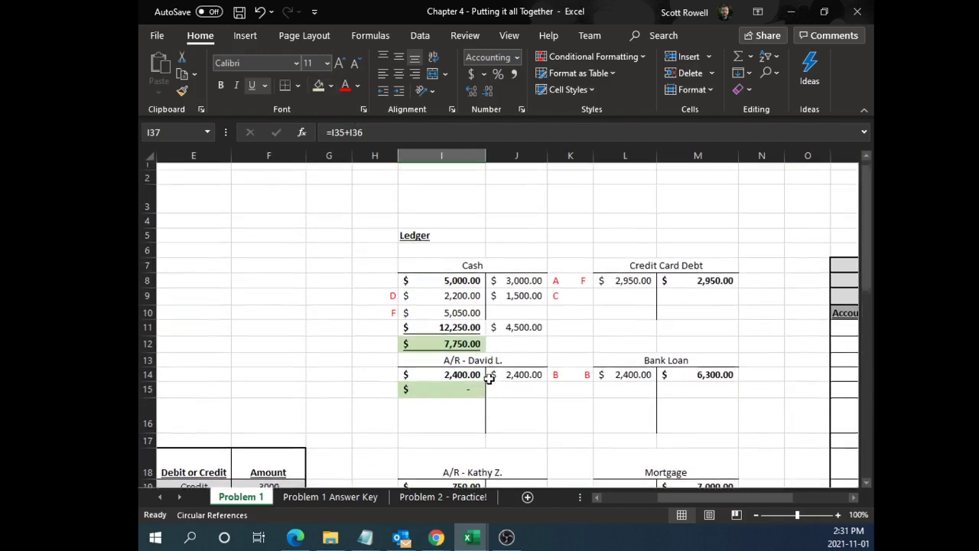
scroll(451, 340, down, 6)
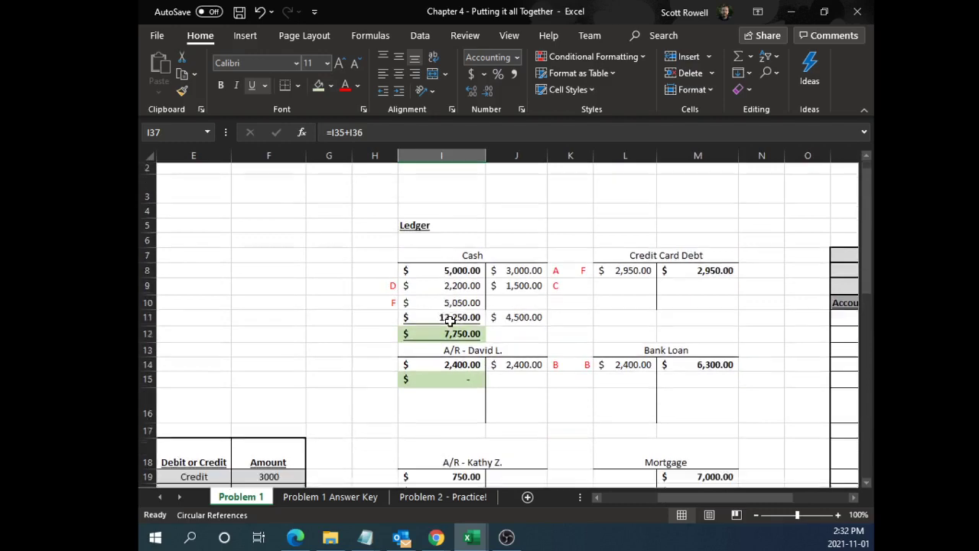
scroll(510, 382, down, 1)
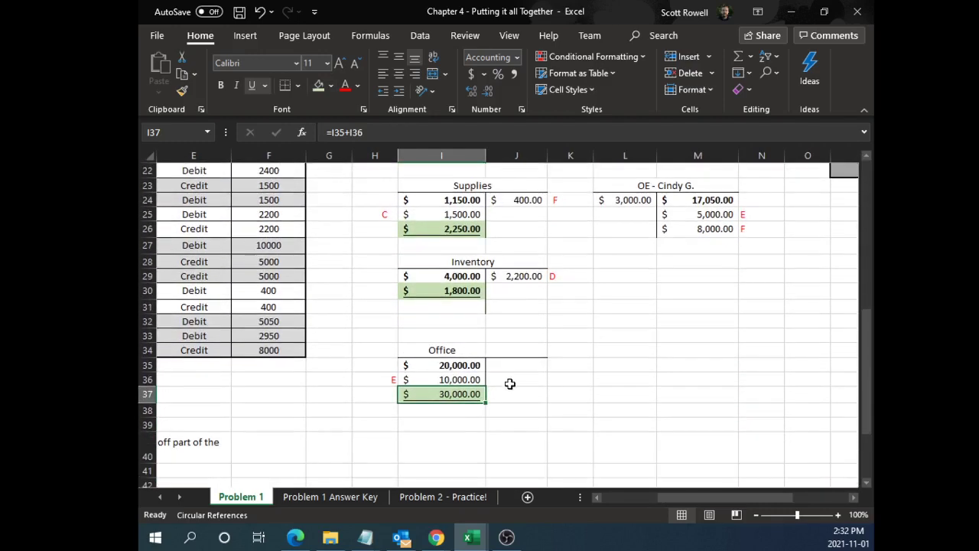
scroll(510, 383, up, 1)
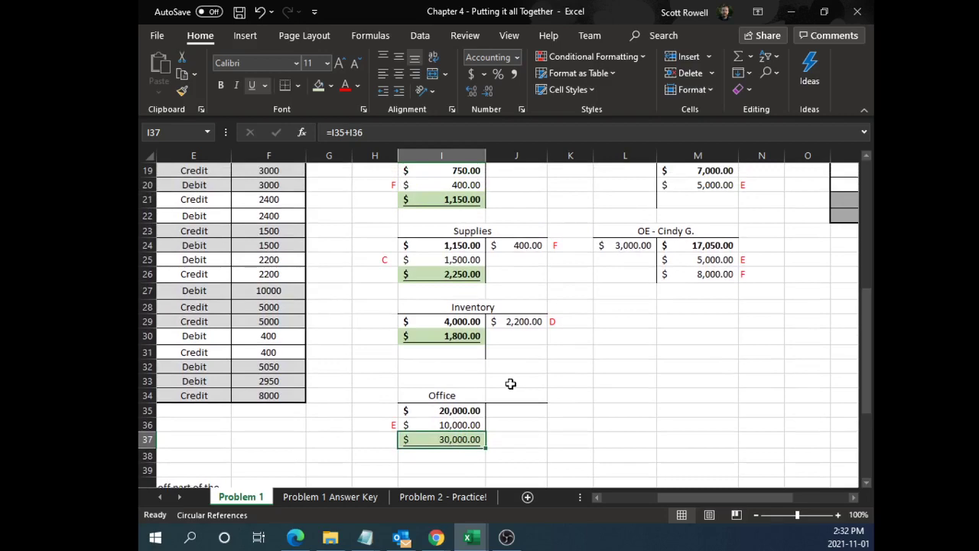
scroll(510, 383, up, 3)
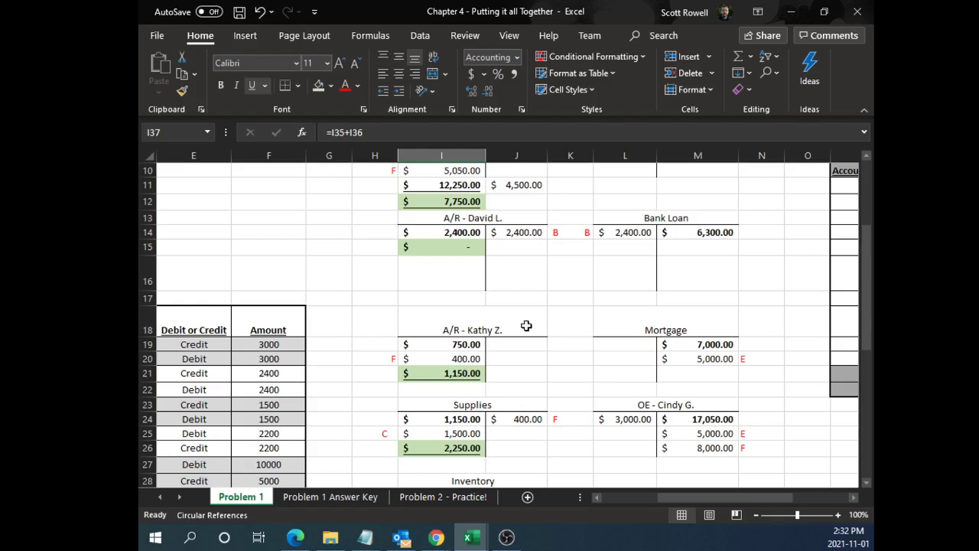
scroll(451, 294, up, 1)
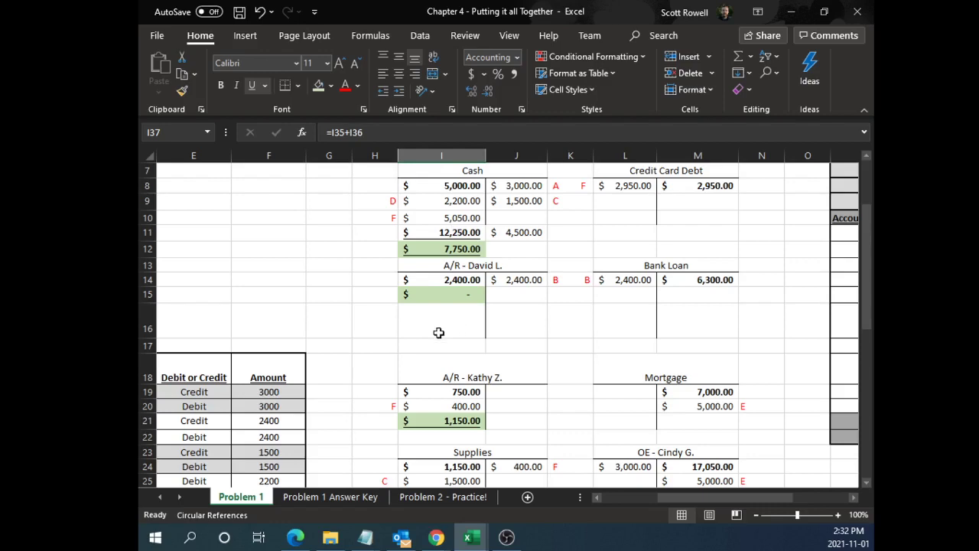
scroll(494, 325, up, 1)
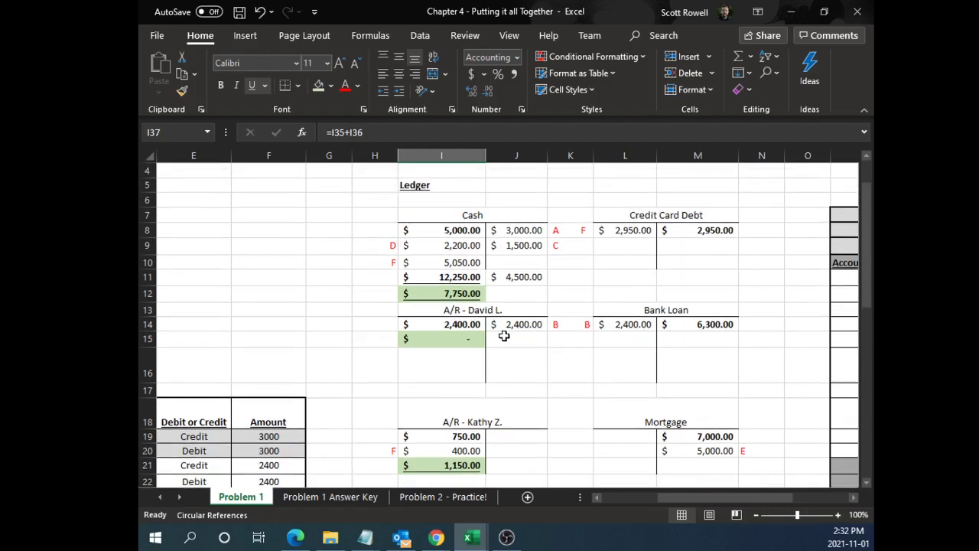
Enter 0 as the Credit Card Debt account's balance in M9 and fill the cell light green
scroll(503, 334, down, 1)
ctrl+scroll(772, 298, up, 3)
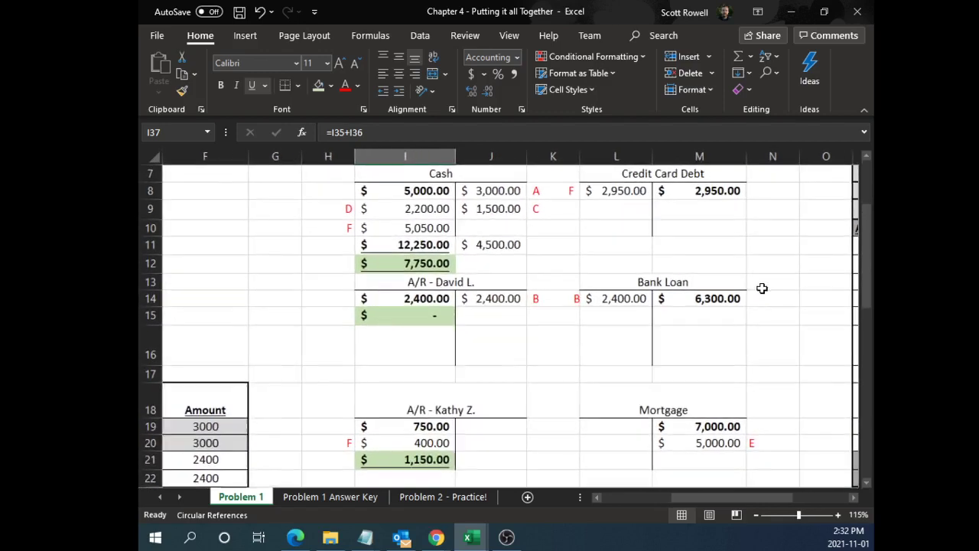
scroll(762, 295, up, 1)
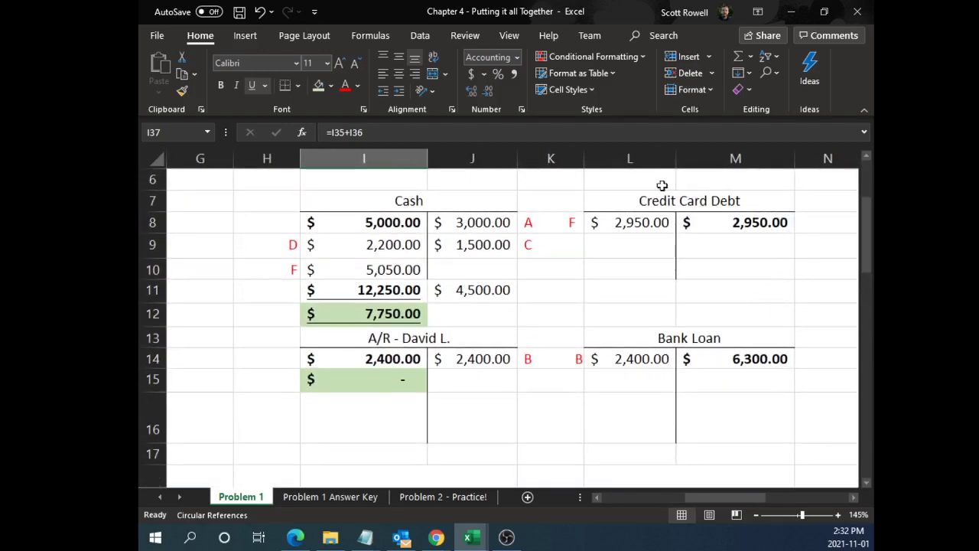
click(733, 240)
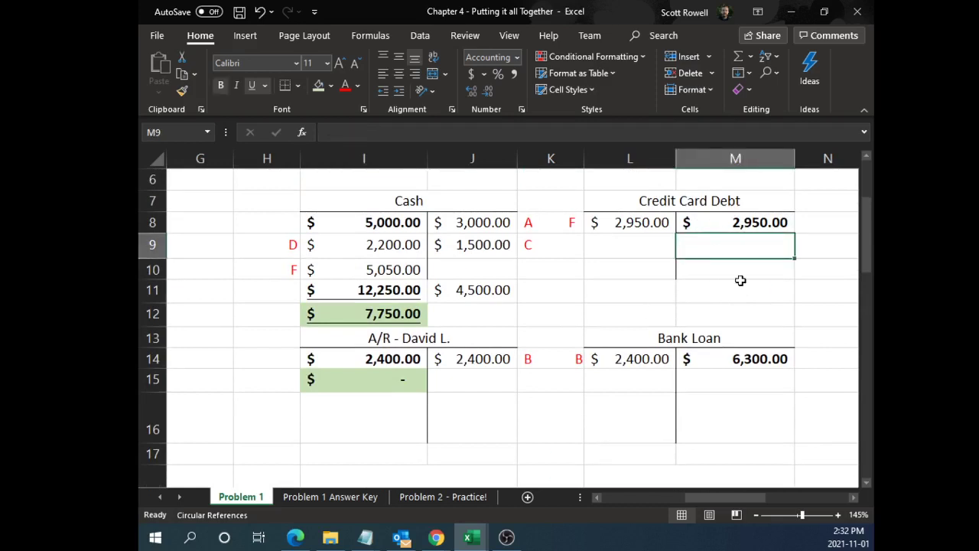
click(634, 222)
click(710, 246)
text(0)
key(Return)
click(719, 246)
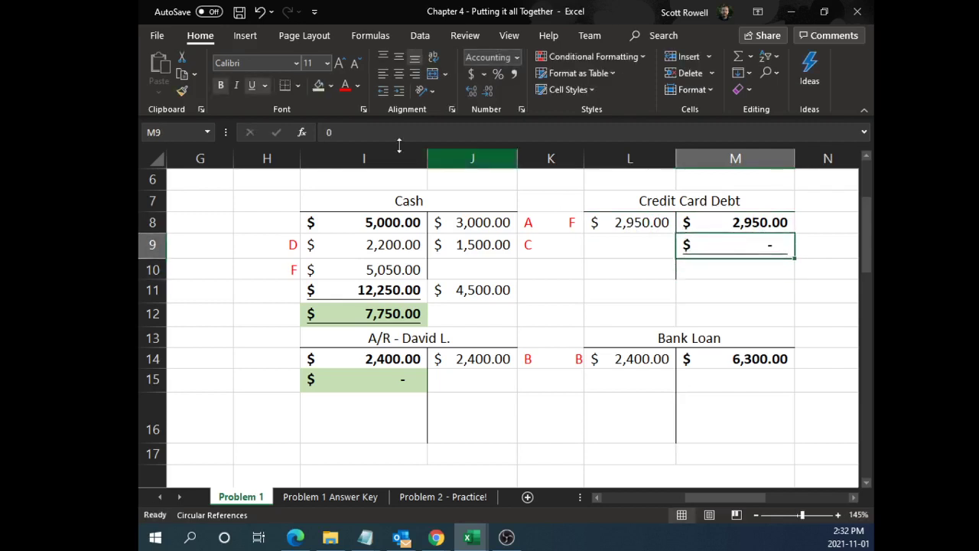
click(318, 86)
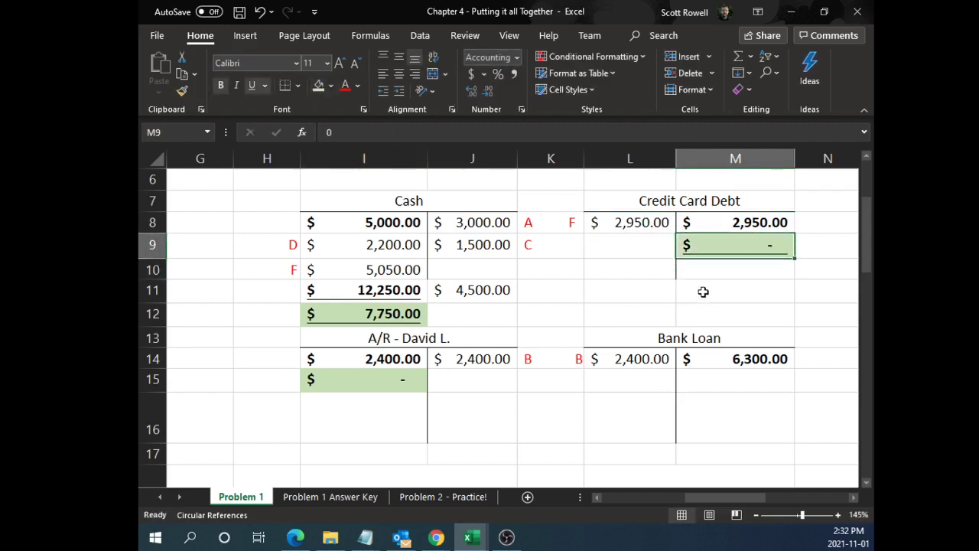
Calculate the Bank Loan account's balance in M15 with =M14-L14 and fill the cell light green
scroll(722, 309, down, 1)
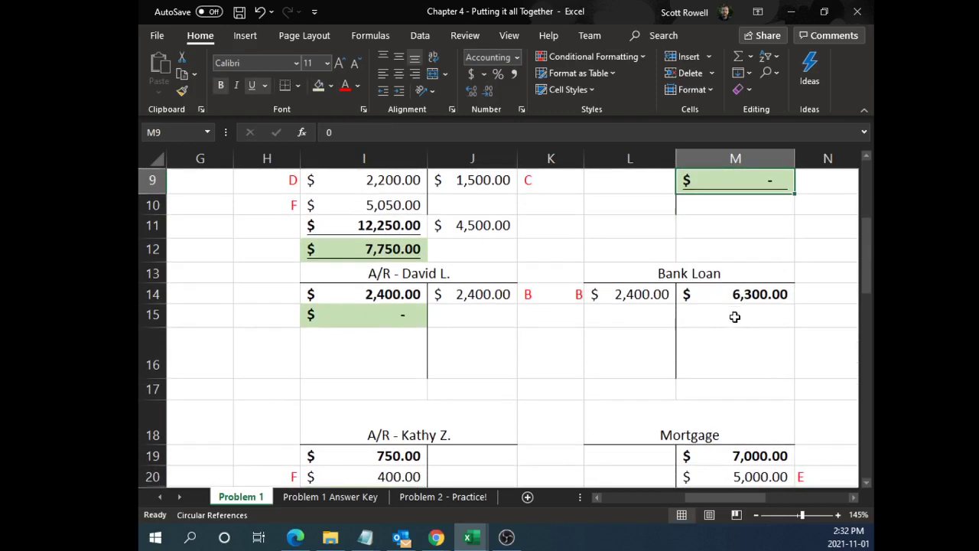
click(736, 314)
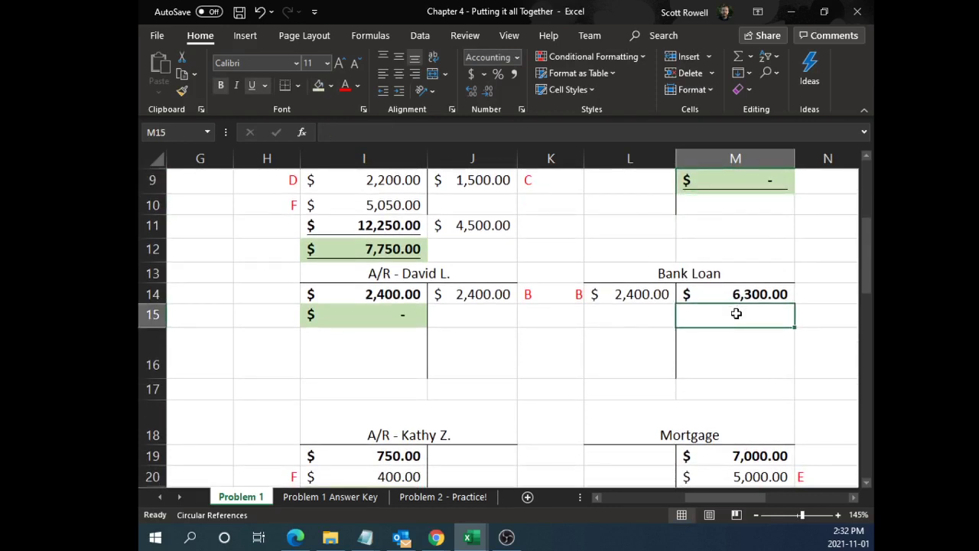
text(=)
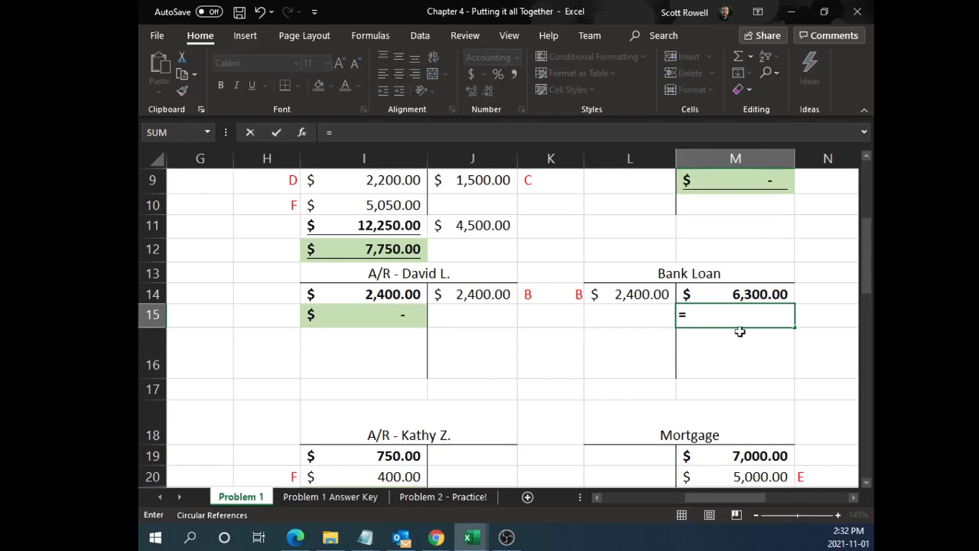
click(727, 295)
text(-)
click(637, 295)
key(Return)
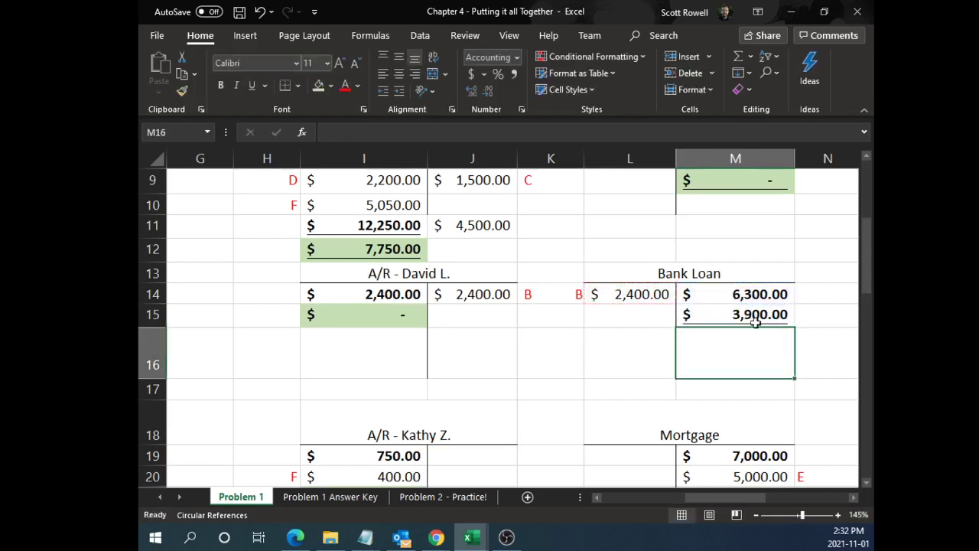
key(Up)
click(319, 88)
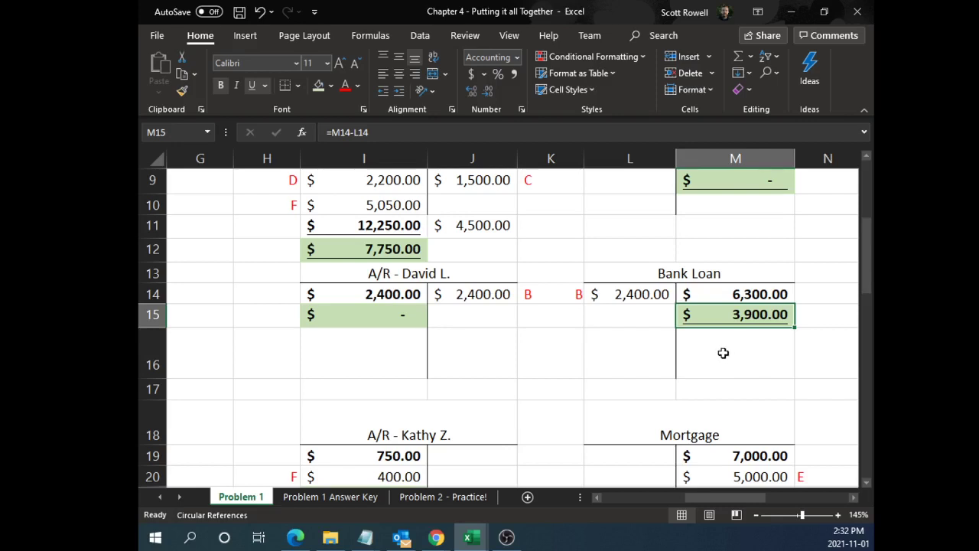
Calculate the Mortgage account's balance in M21 with =M19+M20 and fill the cell light green
scroll(722, 352, down, 2)
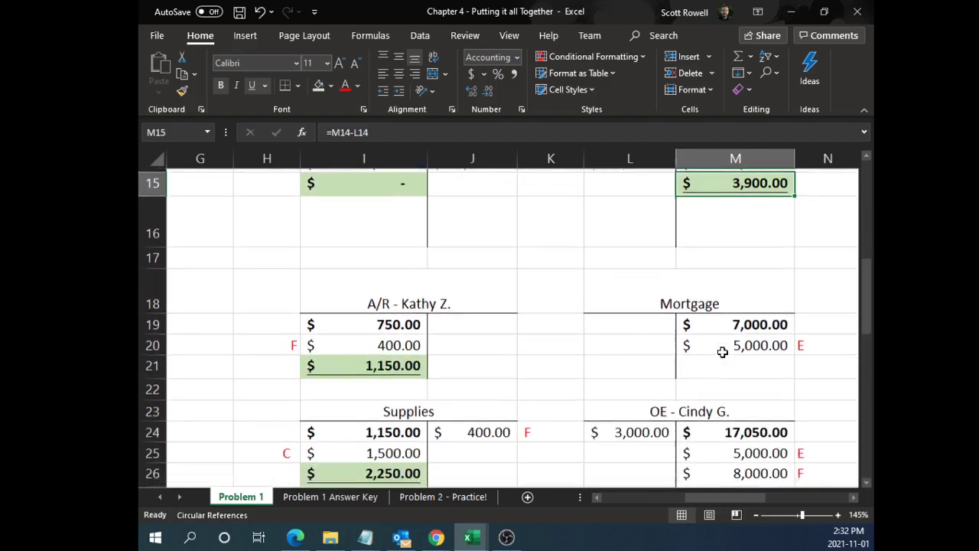
drag(725, 323, 711, 343)
click(728, 362)
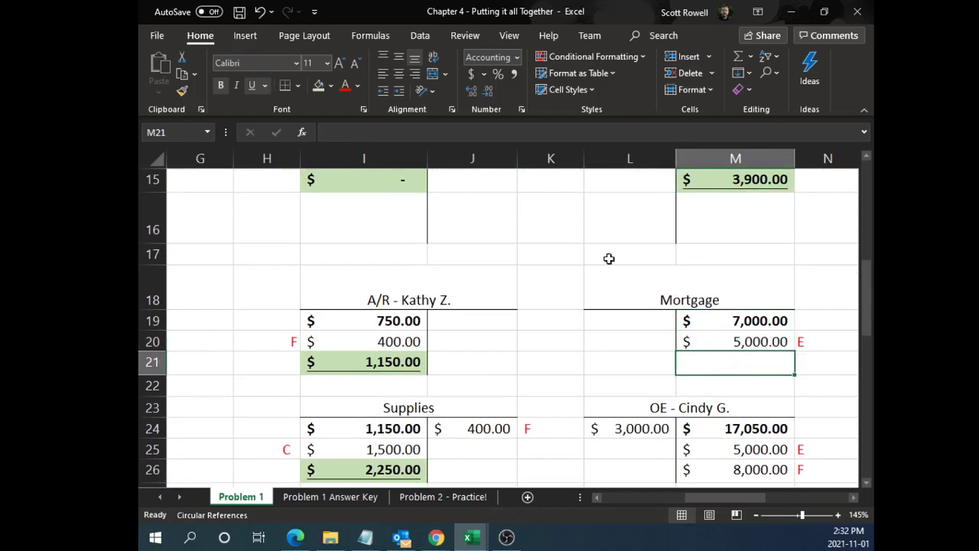
text(=)
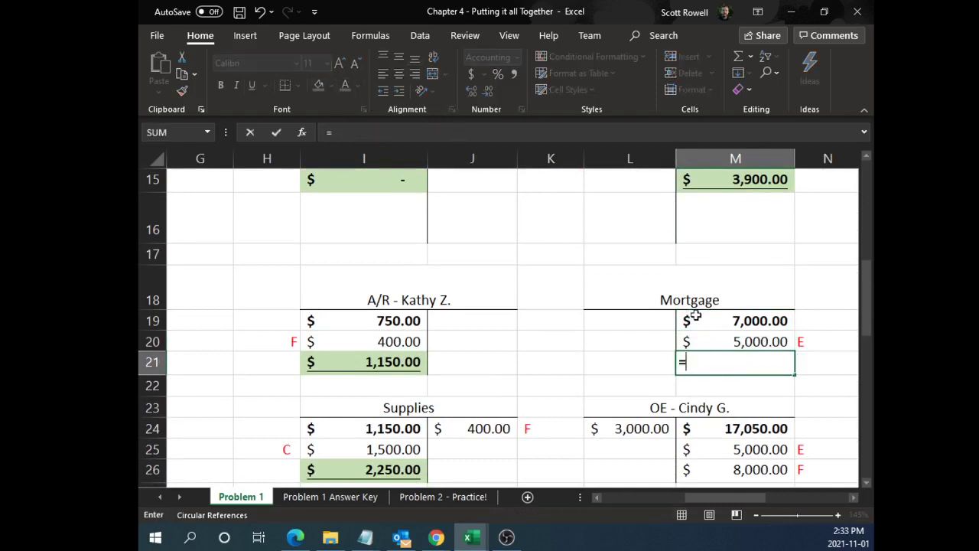
click(734, 321)
text(+)
click(734, 341)
key(Return)
click(734, 364)
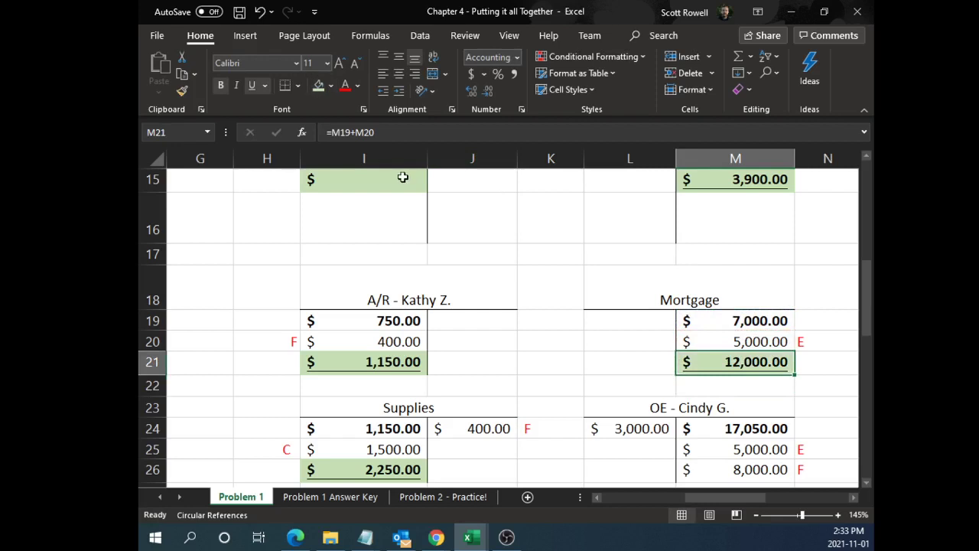
Calculate the Owner's Equity account's balance in M27 with =M24+M25+M26-L24 and fill the cell light green
scroll(743, 337, down, 1)
scroll(743, 337, down, 1)
click(740, 314)
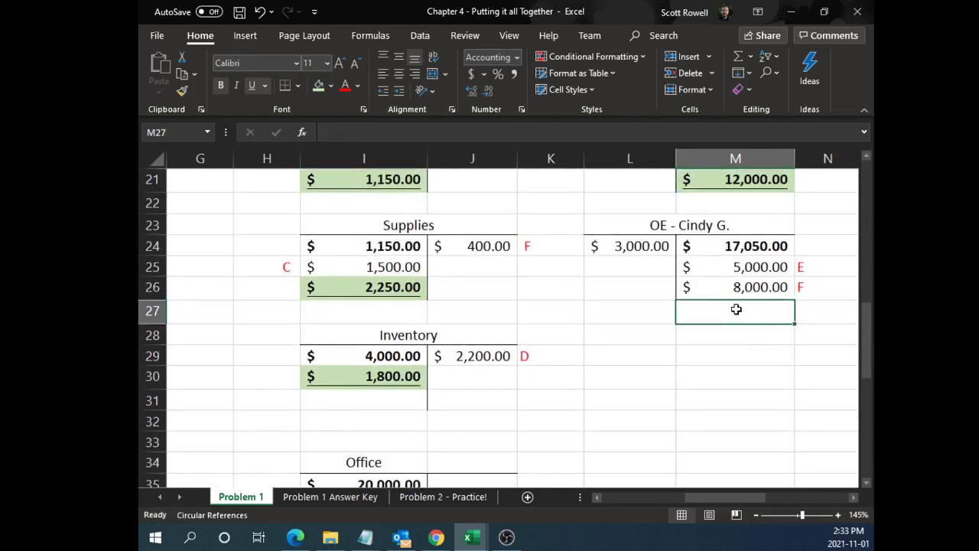
text(=)
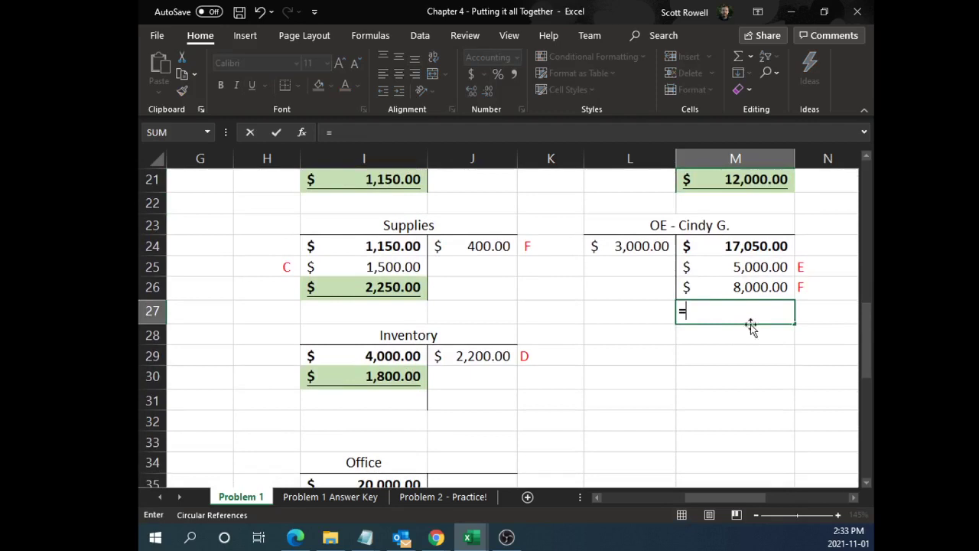
click(746, 246)
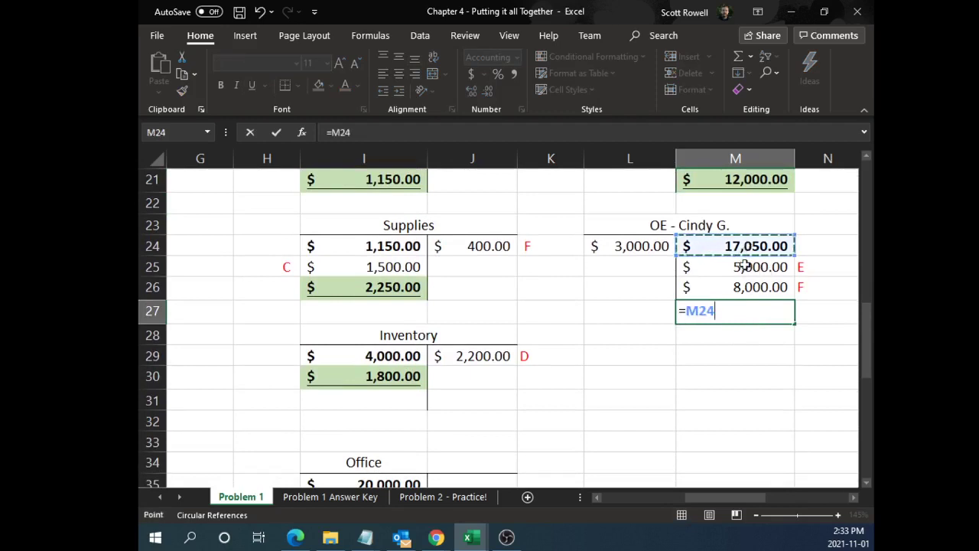
text(+)
click(753, 267)
text(+)
click(765, 286)
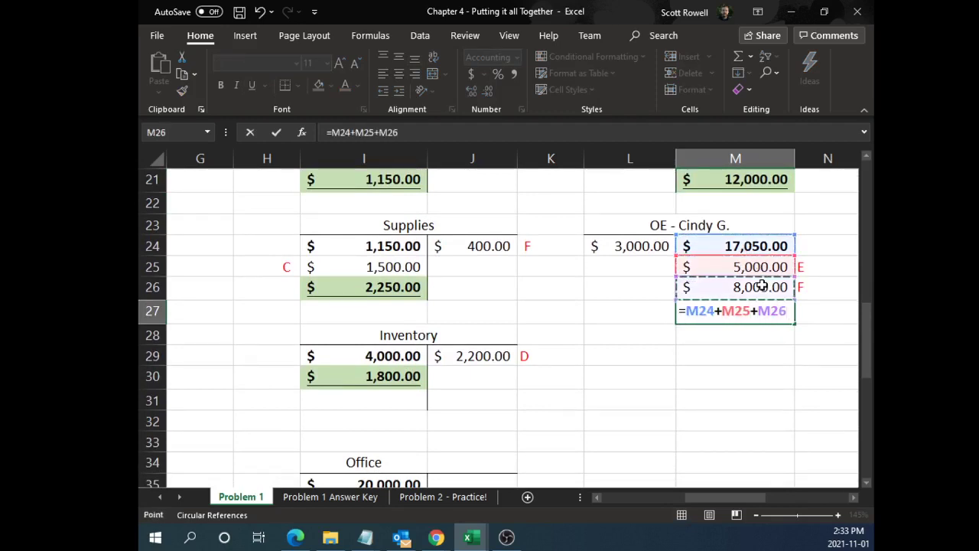
text(-)
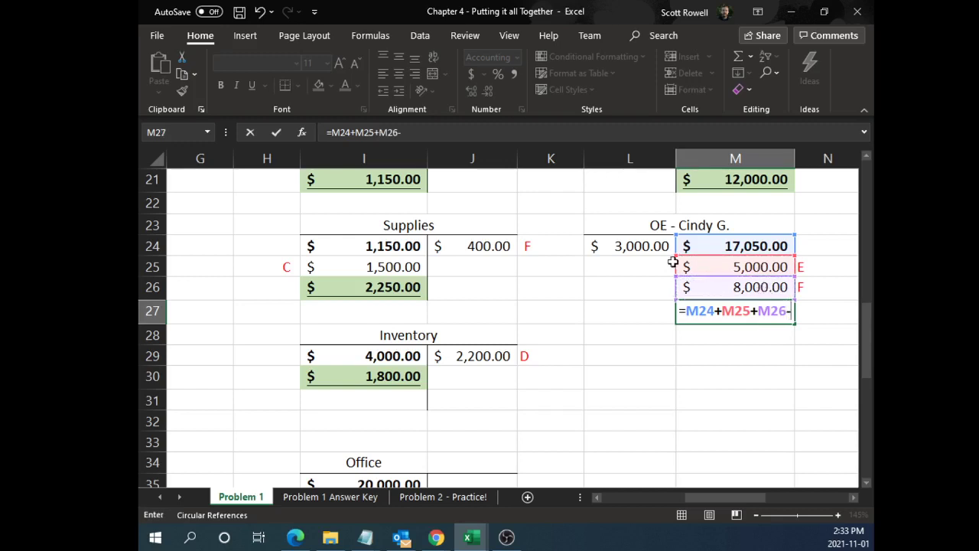
click(632, 244)
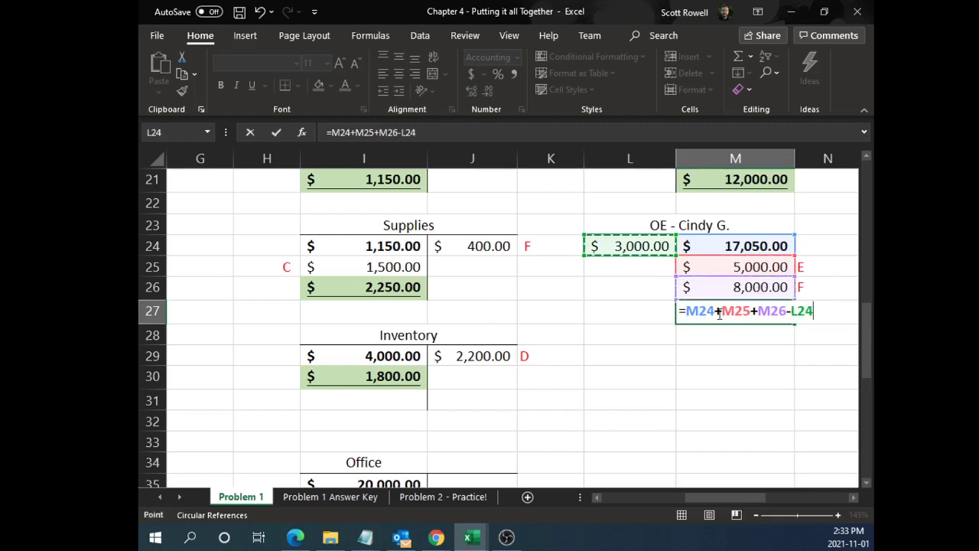
key(Return)
key(Up)
click(319, 85)
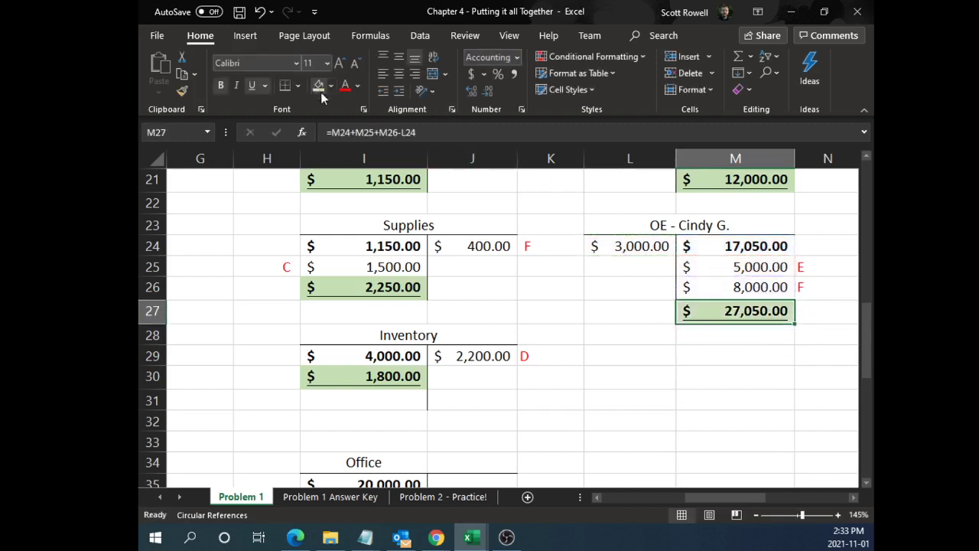
click(756, 360)
Review the liability and owner's equity T-accounts, comparing their credit-side closing balances with the debit-side entries
scroll(759, 357, down, 1)
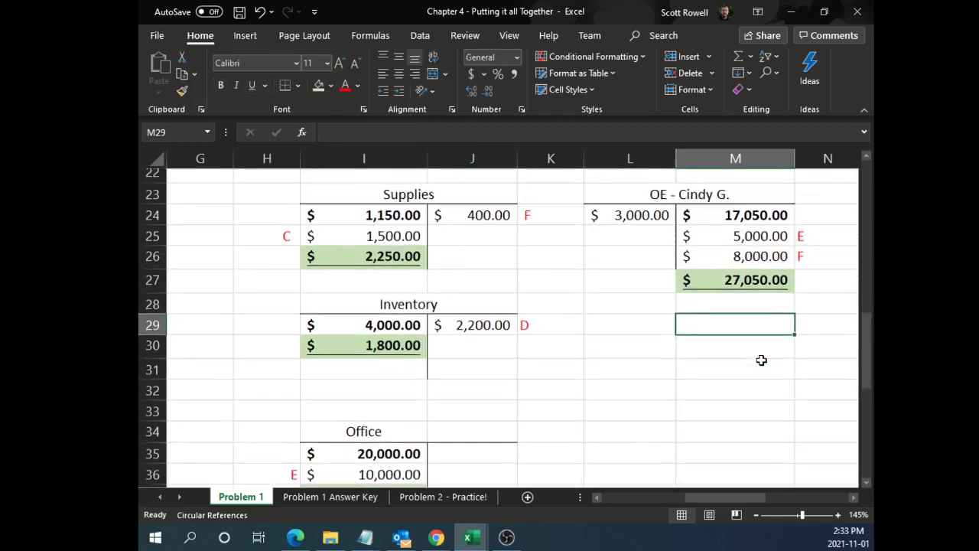
scroll(758, 357, up, 2)
ctrl+scroll(736, 333, down, 1)
scroll(754, 345, up, 3)
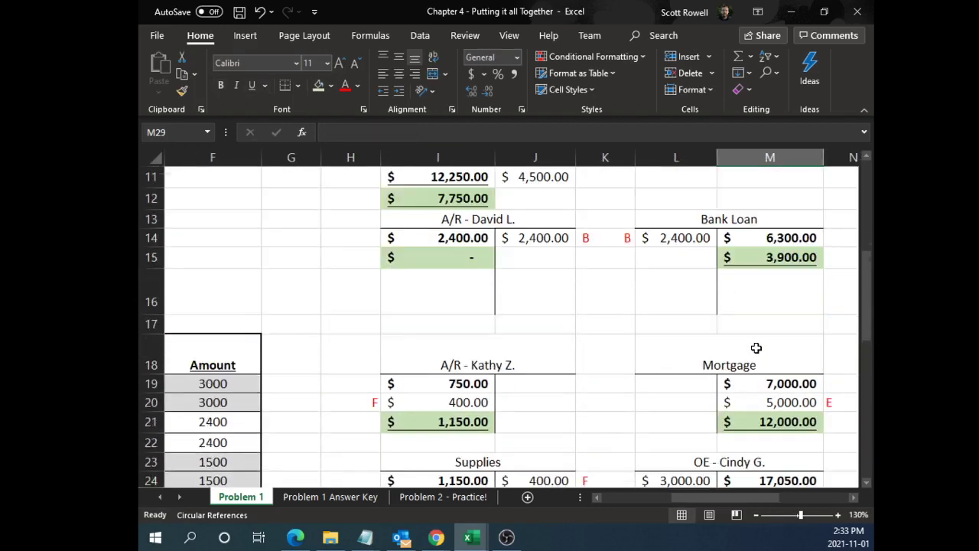
ctrl+scroll(750, 348, down, 2)
scroll(742, 352, up, 1)
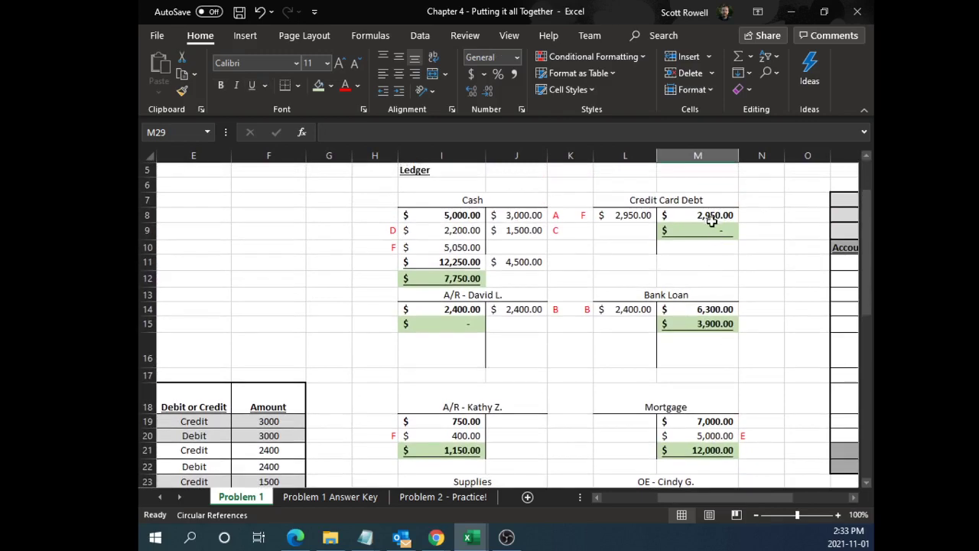
drag(708, 218, 717, 344)
scroll(757, 344, down, 2)
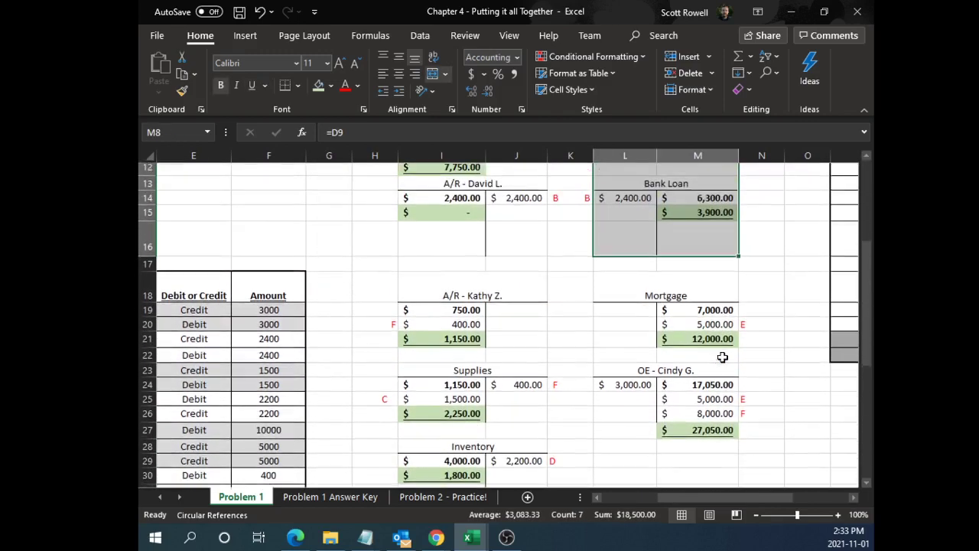
click(698, 433)
key(Return)
key(Return)
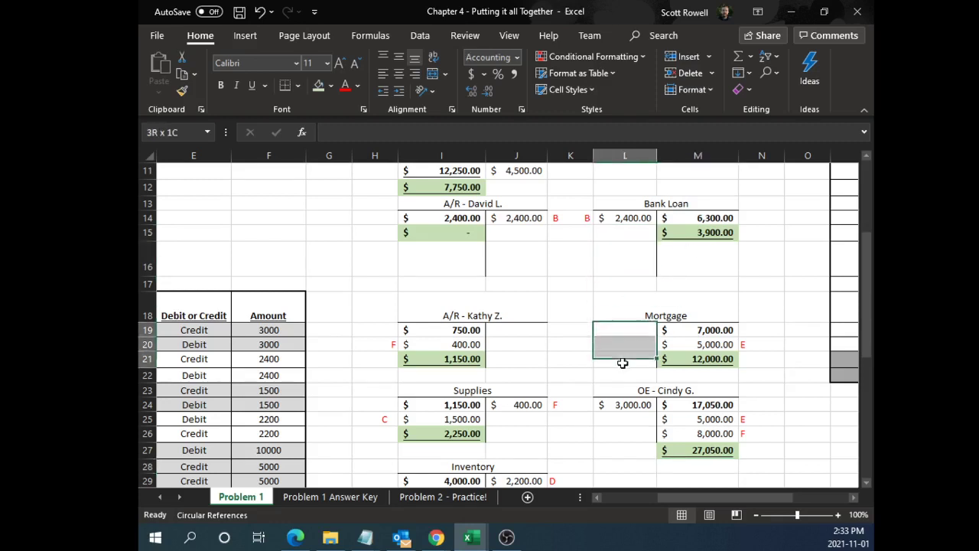
drag(625, 405, 632, 451)
click(631, 451)
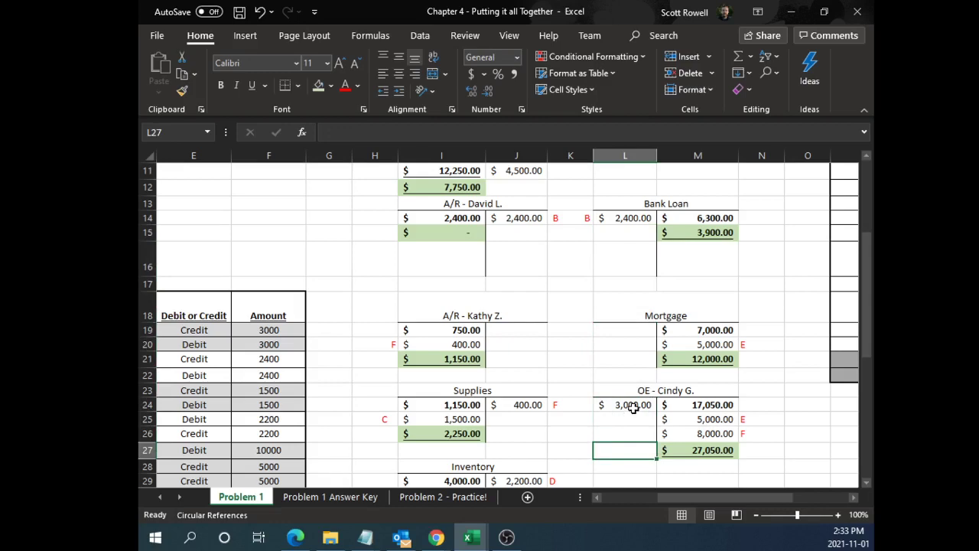
scroll(634, 410, up, 2)
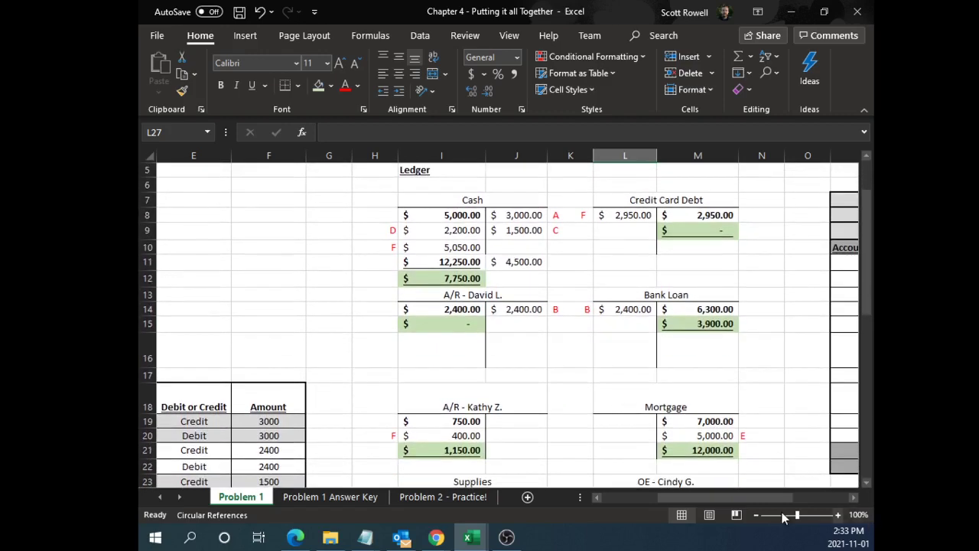
Examine the blank Trial Balance table and the Total Debits and Total Credits formulas in Q22 and R22
drag(741, 499, 821, 499)
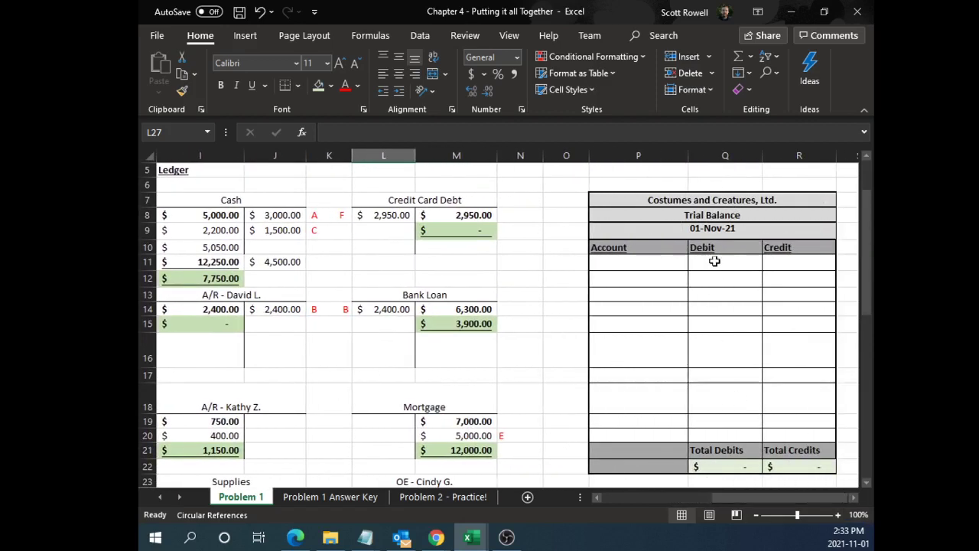
click(683, 215)
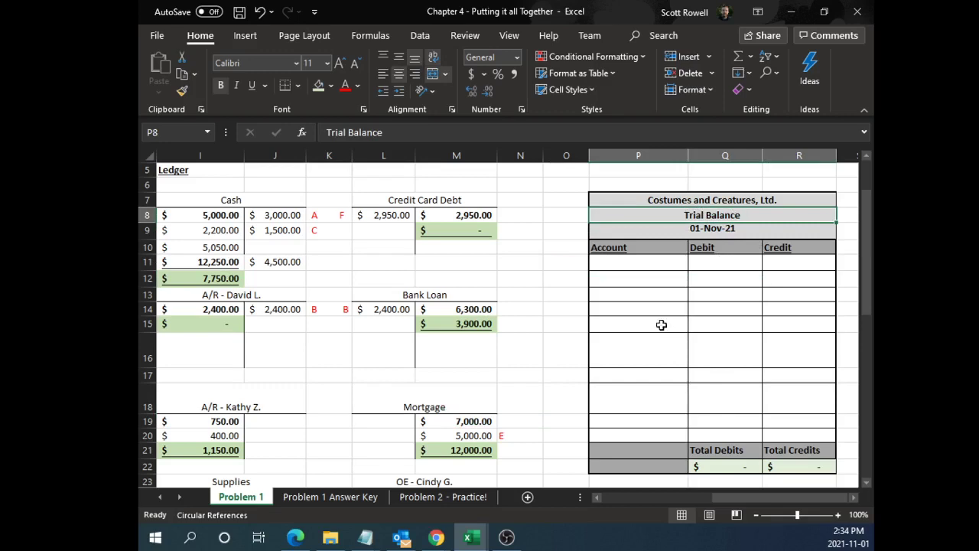
click(652, 259)
drag(696, 465, 811, 444)
ctrl+scroll(769, 437, up, 3)
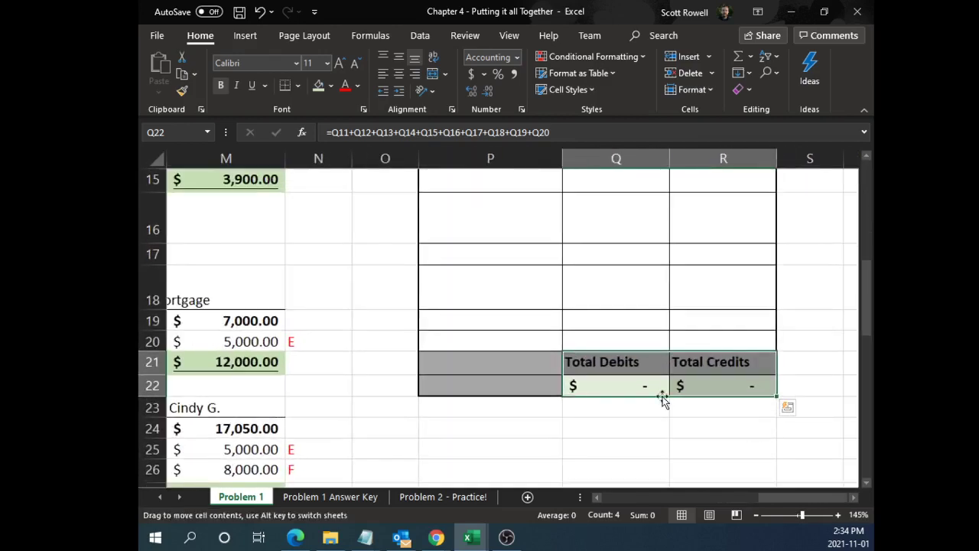
click(640, 385)
click(564, 132)
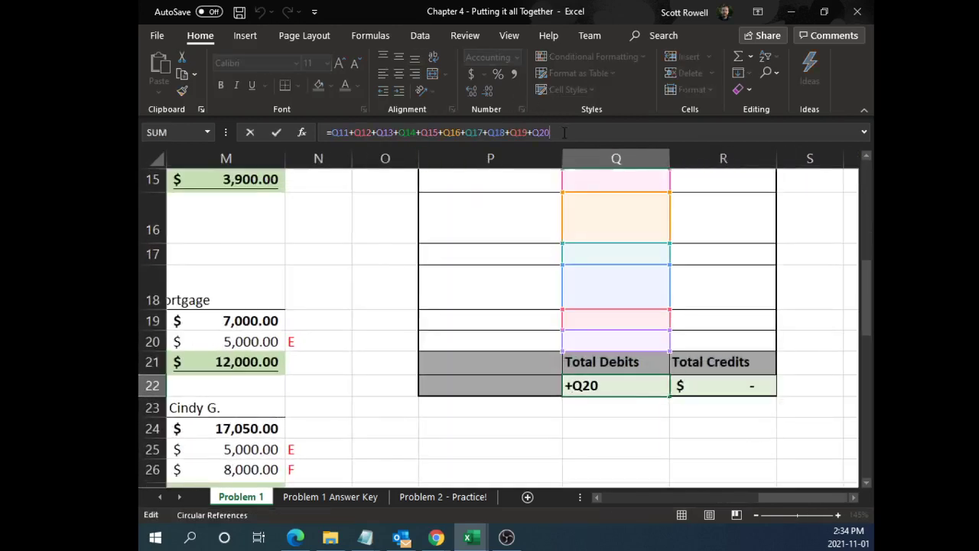
scroll(713, 286, up, 2)
scroll(712, 286, down, 2)
click(721, 378)
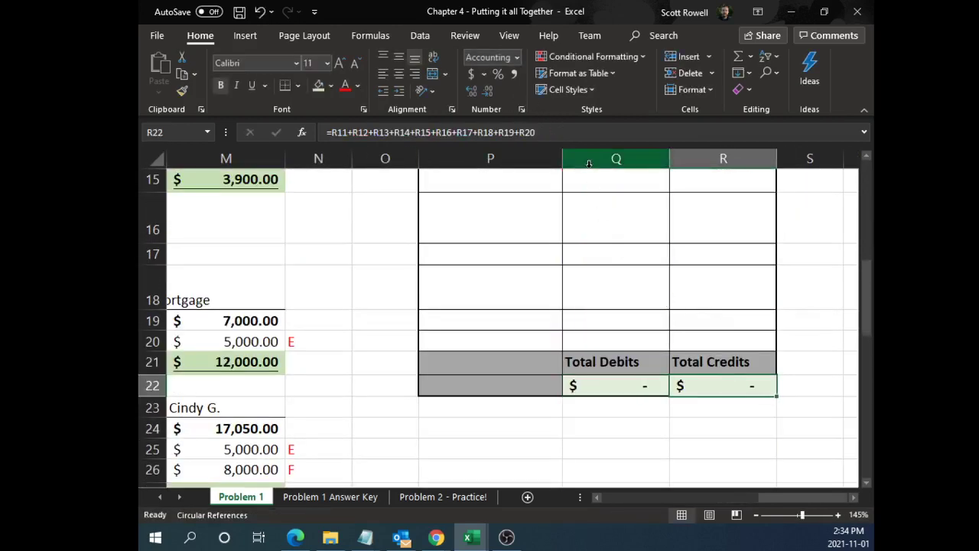
click(575, 136)
click(655, 288)
scroll(665, 321, up, 1)
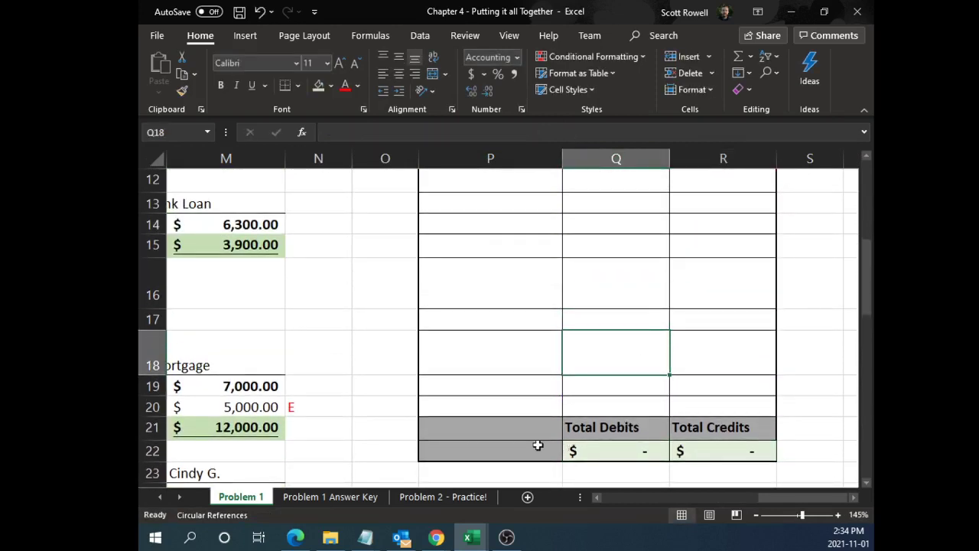
drag(538, 450, 724, 444)
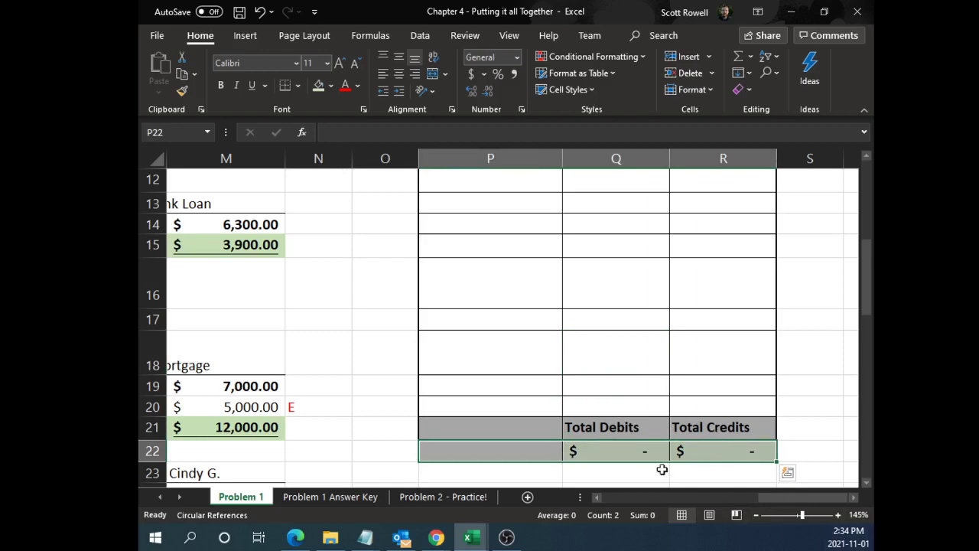
click(645, 453)
Enter Cash and the two customers' A/R accounts in P11:P13 of the Trial Balance's Account column
scroll(568, 426, down, 1)
ctrl+scroll(612, 459, down, 1)
ctrl+scroll(703, 502, down, 2)
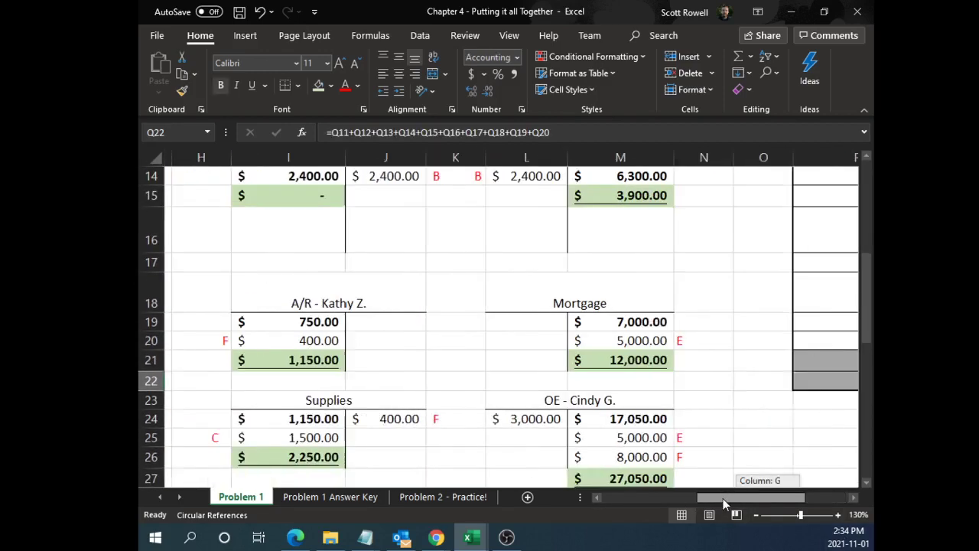
scroll(699, 445, up, 4)
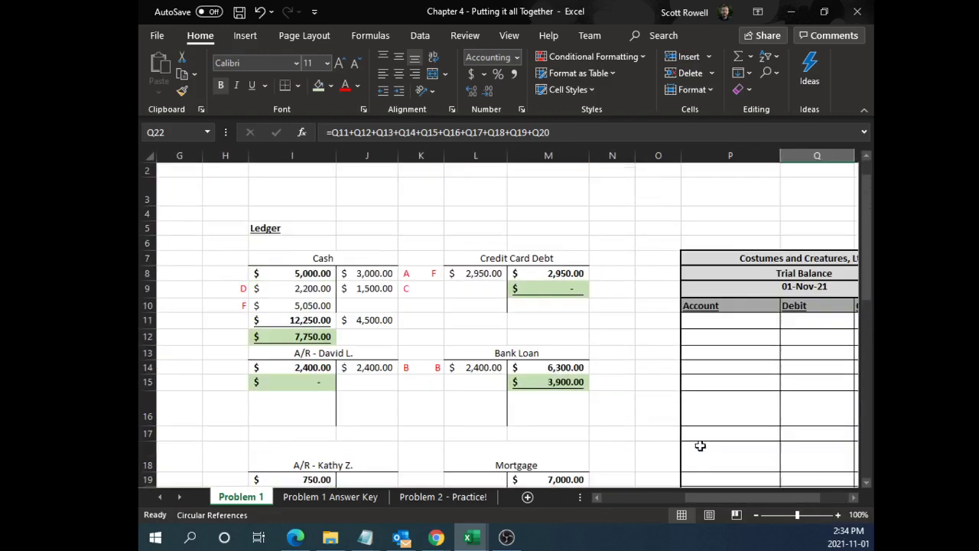
click(709, 323)
scroll(745, 367, down, 1)
text(C)
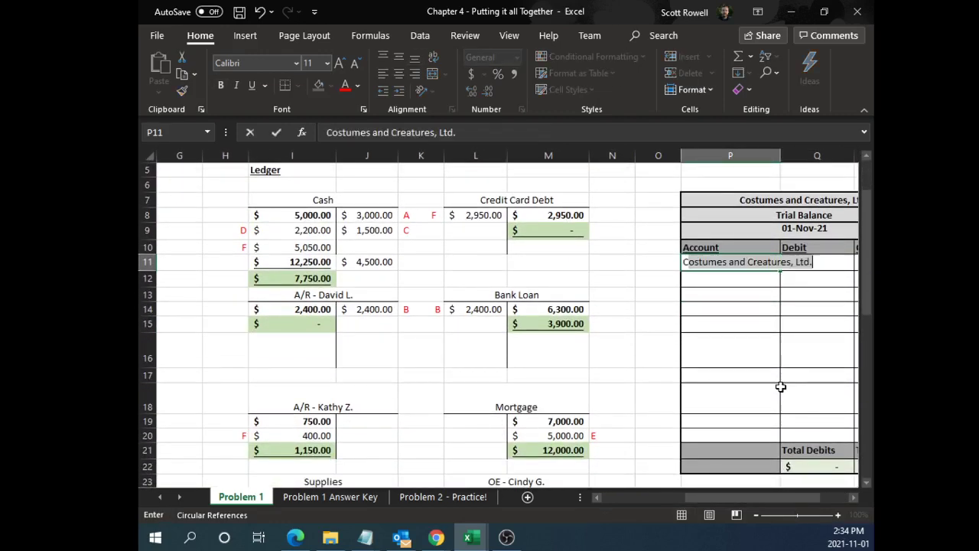
text(ash)
key(Return)
text(A/)
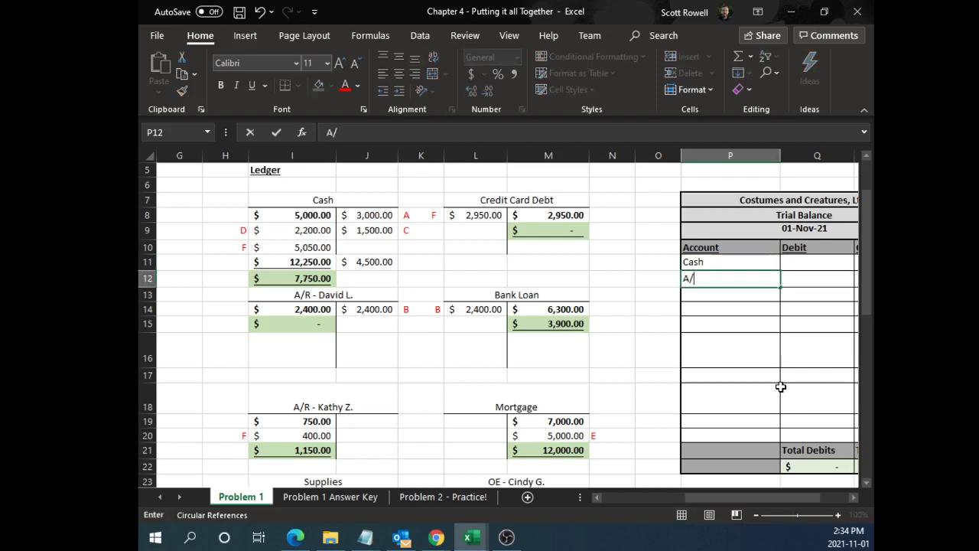
text(R - David L.)
key(Return)
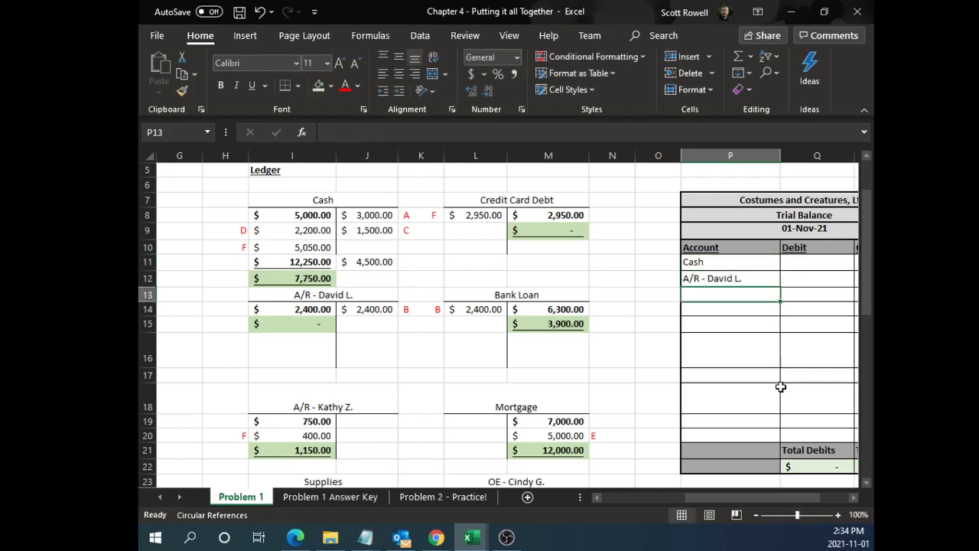
text(A/R - )
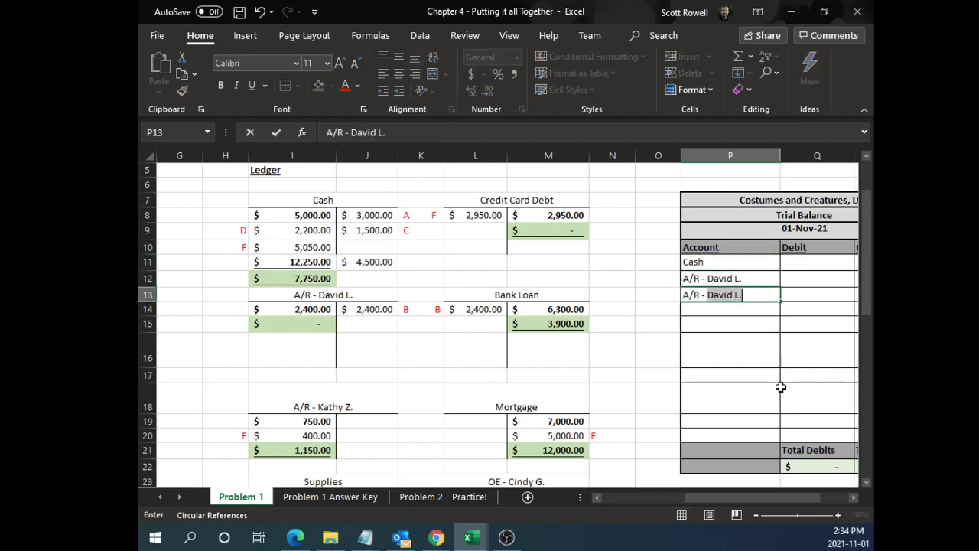
text(Kathy Z.)
key(Return)
Add Supplies, Inventory and Office to the Trial Balance's Account column in P14:P16
scroll(765, 386, down, 1)
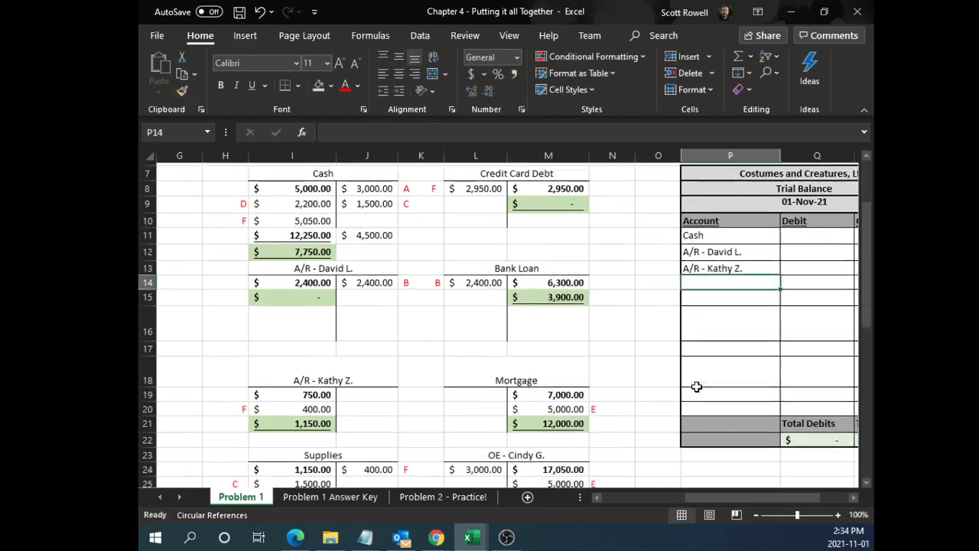
text(Supplies)
key(Return)
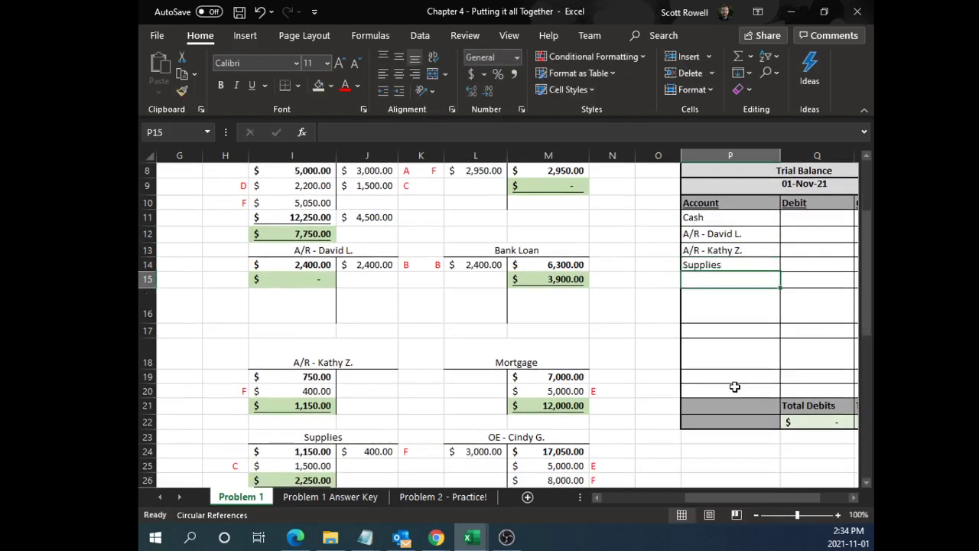
scroll(735, 386, down, 2)
text(Inventory)
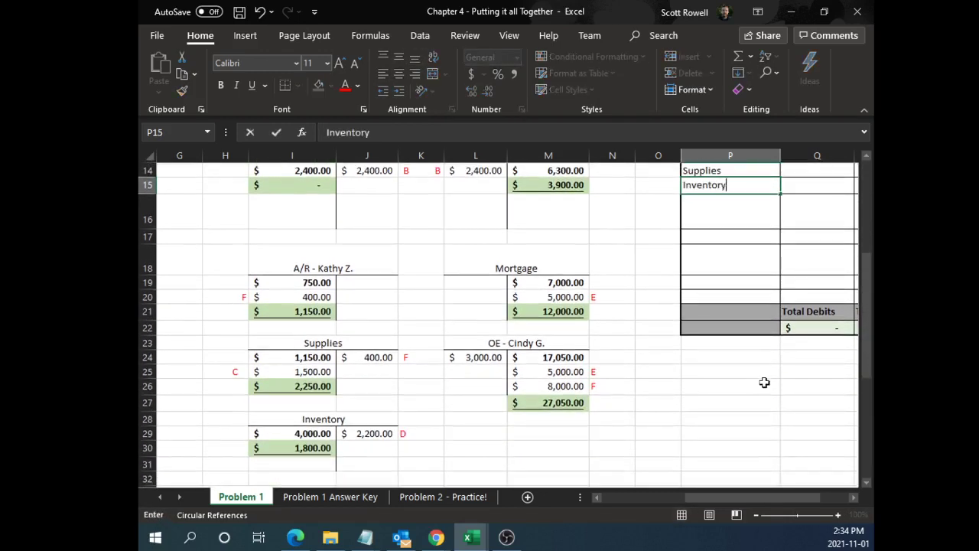
key(Return)
scroll(730, 374, down, 2)
scroll(727, 371, down, 1)
scroll(730, 371, up, 5)
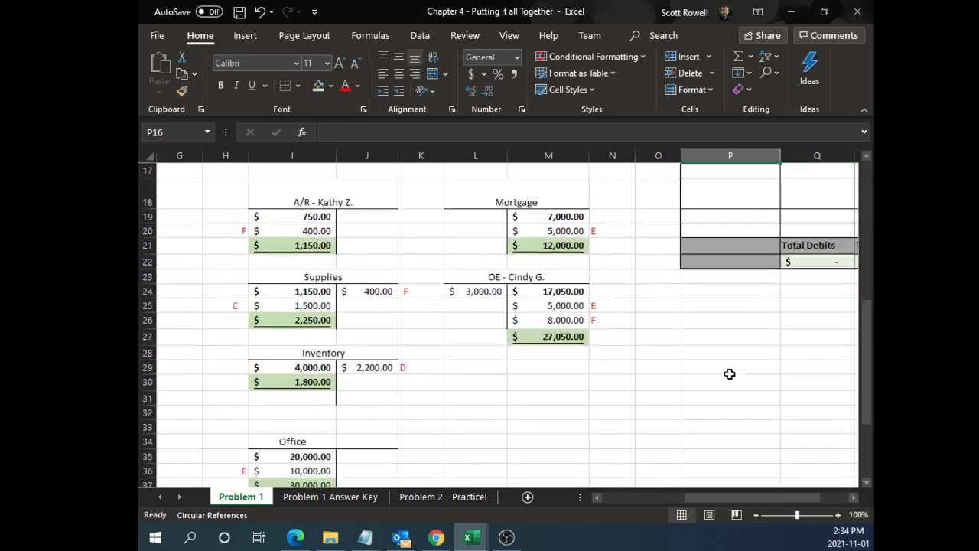
text(Office)
key(Return)
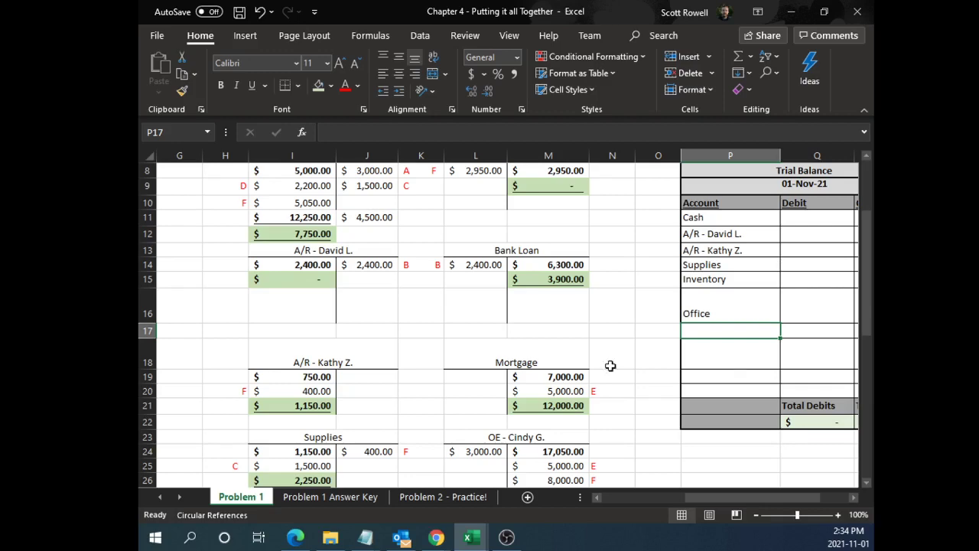
Compare the Balance Sheet's asset accounts in A9:A14 with the accounts listed in the Trial Balance
drag(720, 498, 635, 498)
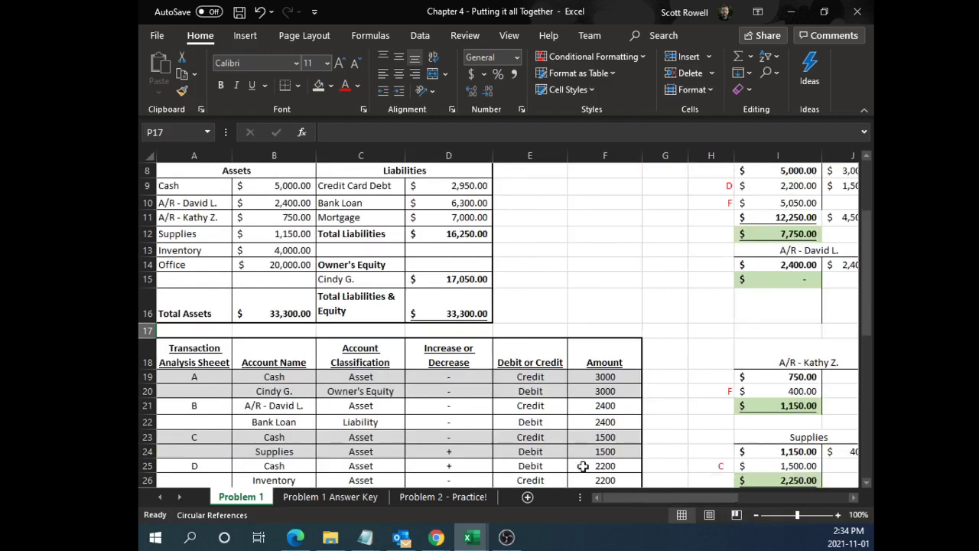
scroll(344, 306, up, 2)
drag(193, 292, 197, 367)
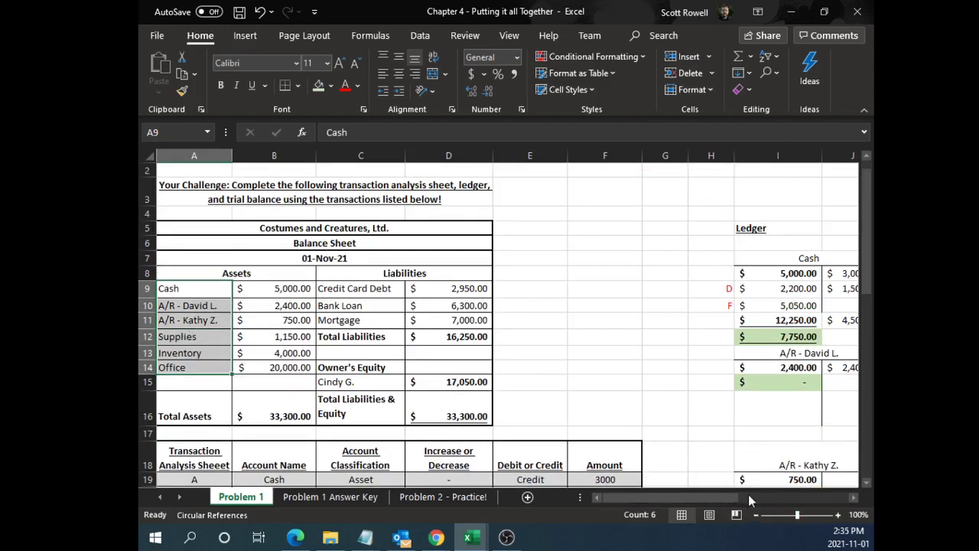
drag(723, 497, 831, 499)
scroll(734, 428, down, 1)
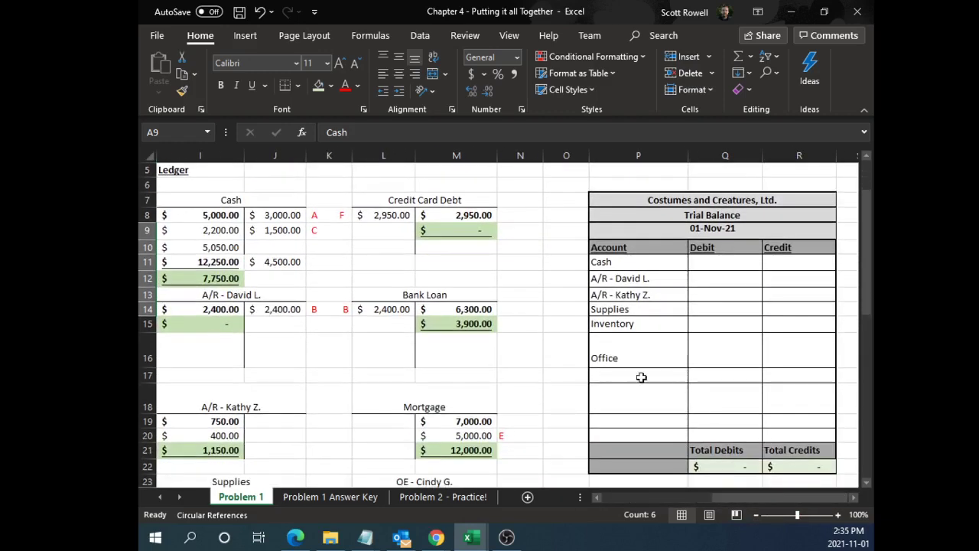
Add Credit Card Debt, Bank Loan, Mortgage and the owner's equity account to the Trial Balance's Account column in P17:P20
click(640, 375)
text(Cre)
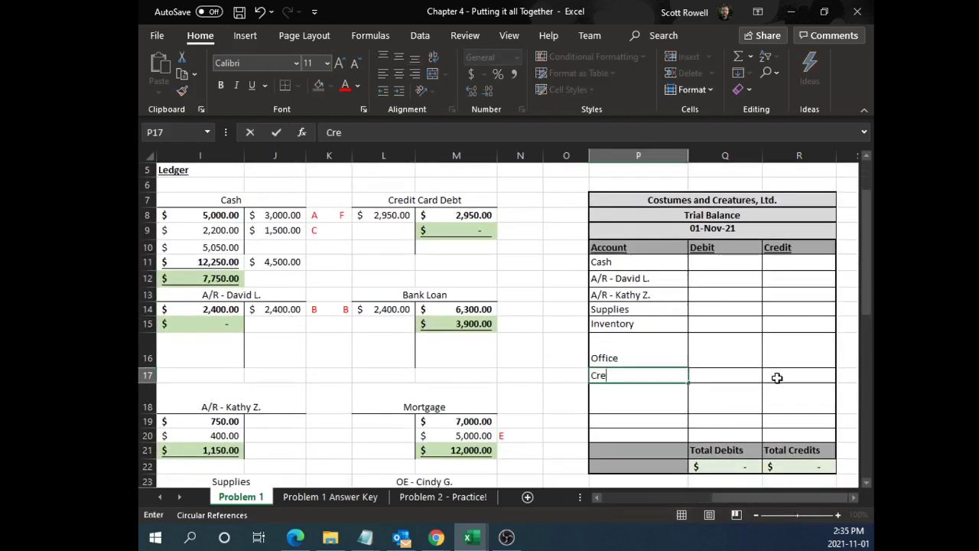
text(dit Card Debt)
key(Return)
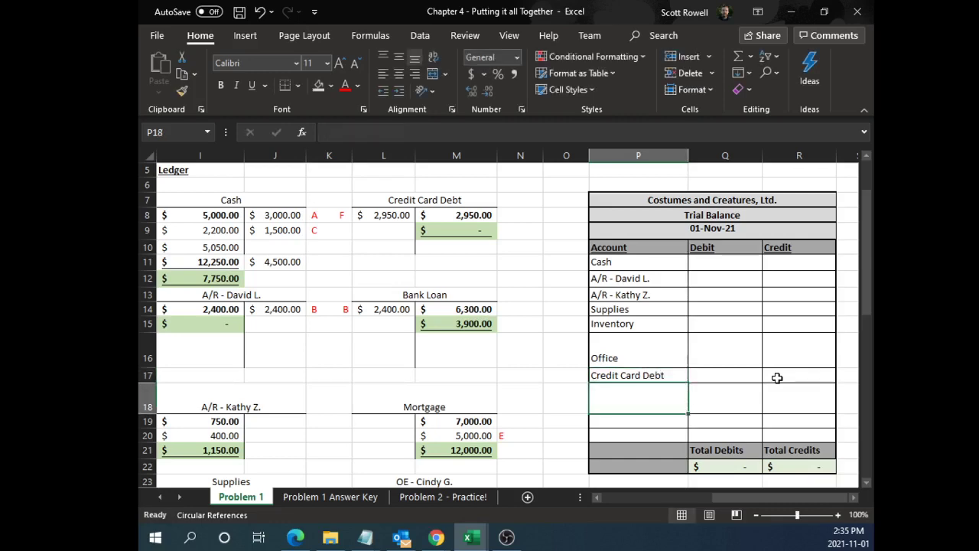
text(Bank Loan)
key(Return)
text(Mortgage)
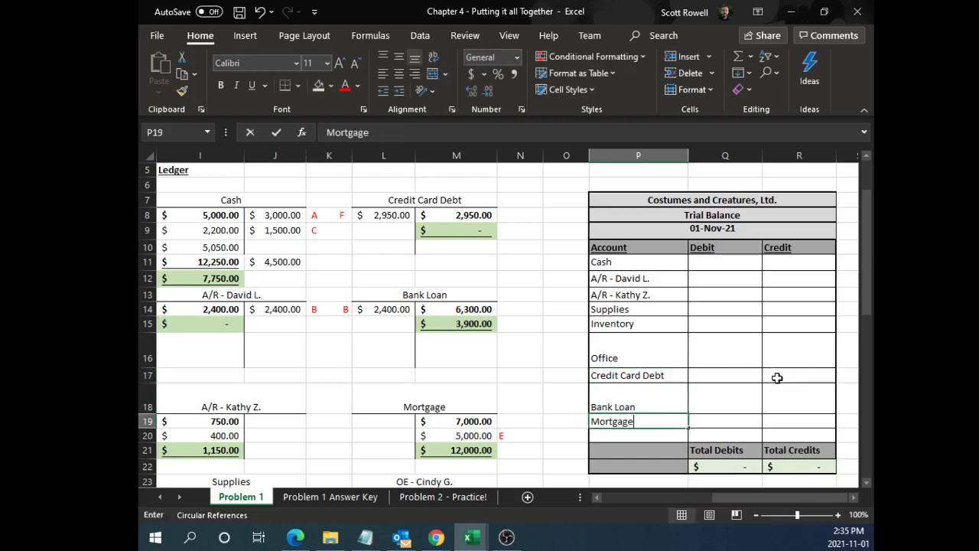
key(Return)
scroll(776, 377, down, 2)
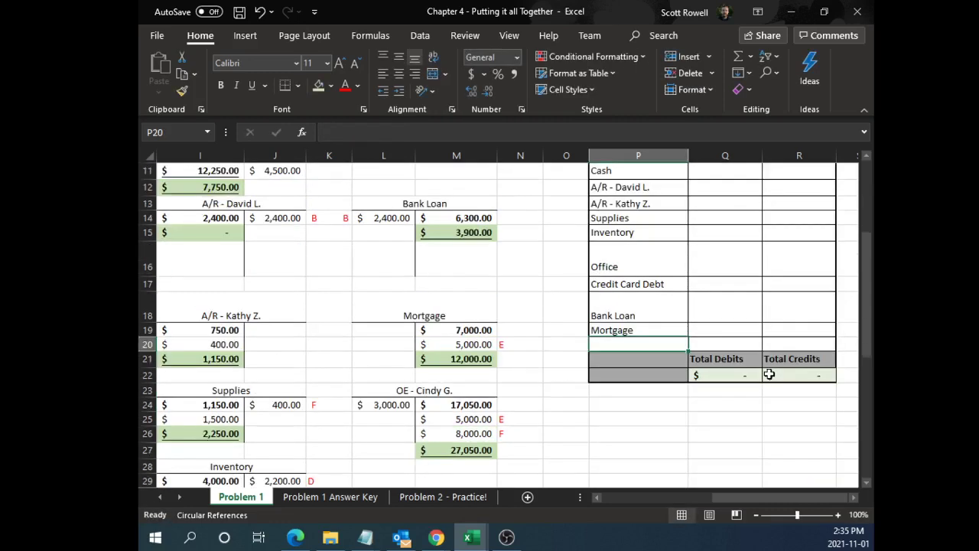
text(OE - Cindy G.)
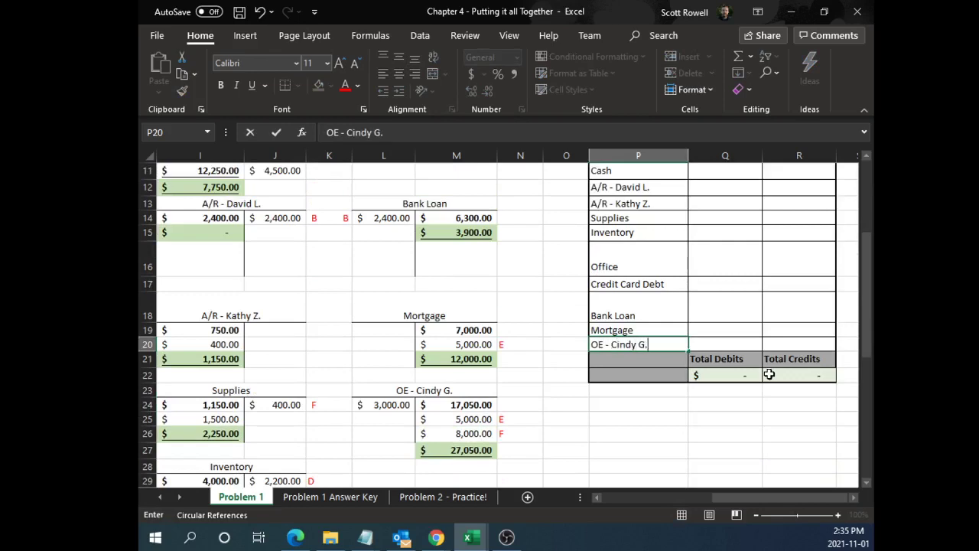
key(Return)
Link the Cash debit in Q11 of the Trial Balance to the Cash T-account's closing balance in I12
scroll(768, 374, up, 2)
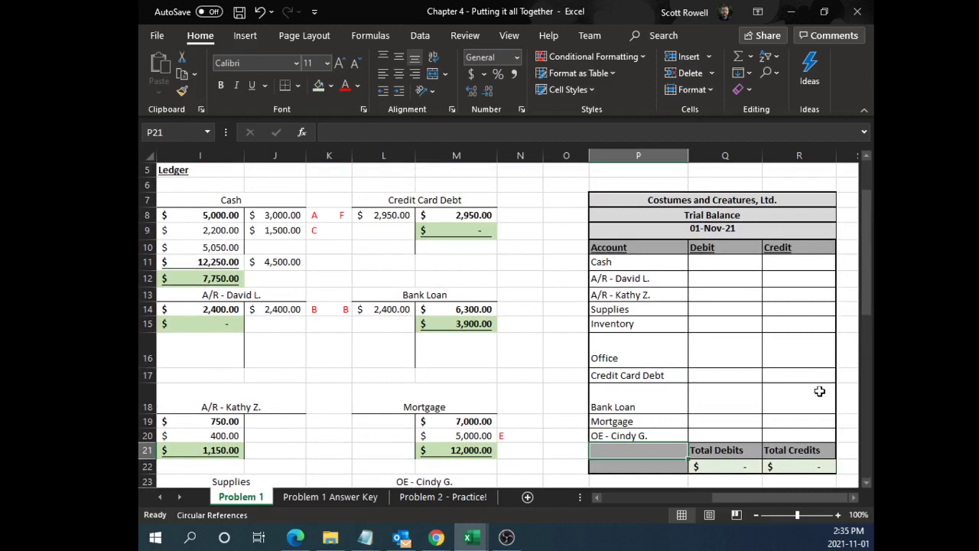
drag(737, 260, 727, 360)
drag(787, 267, 795, 360)
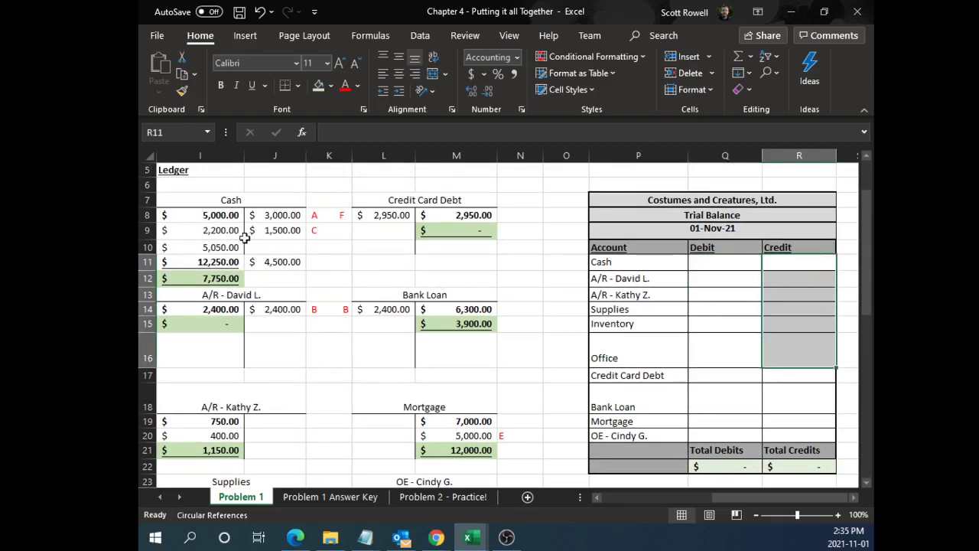
drag(628, 265, 724, 261)
click(219, 278)
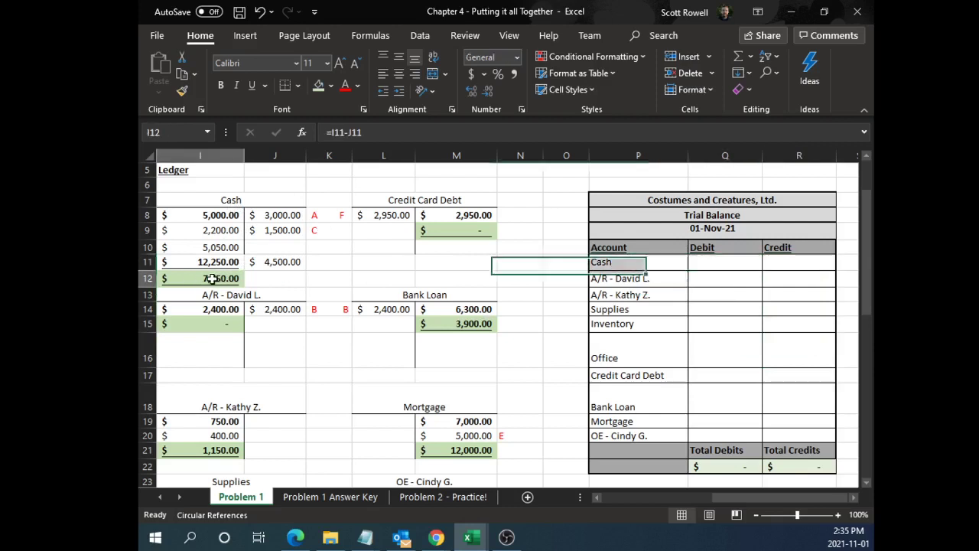
click(714, 262)
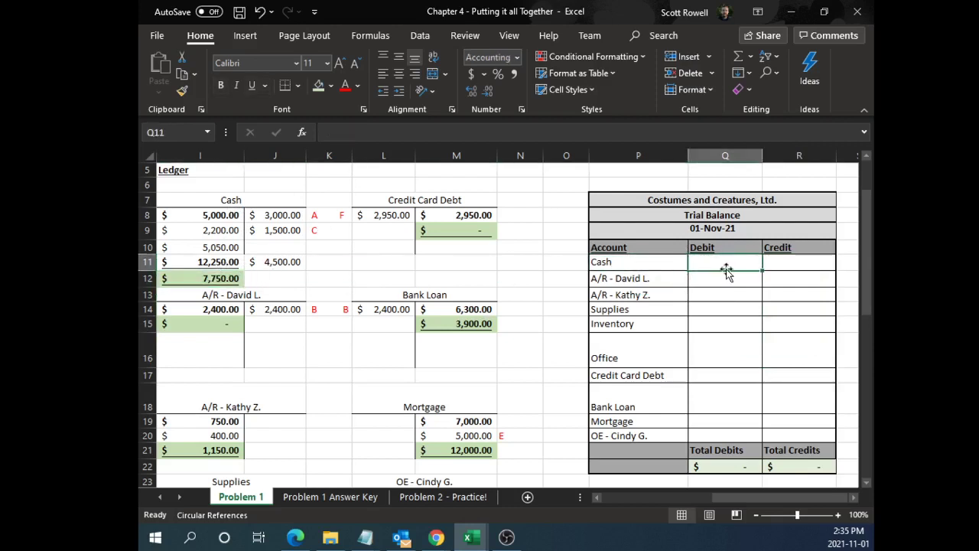
text(=)
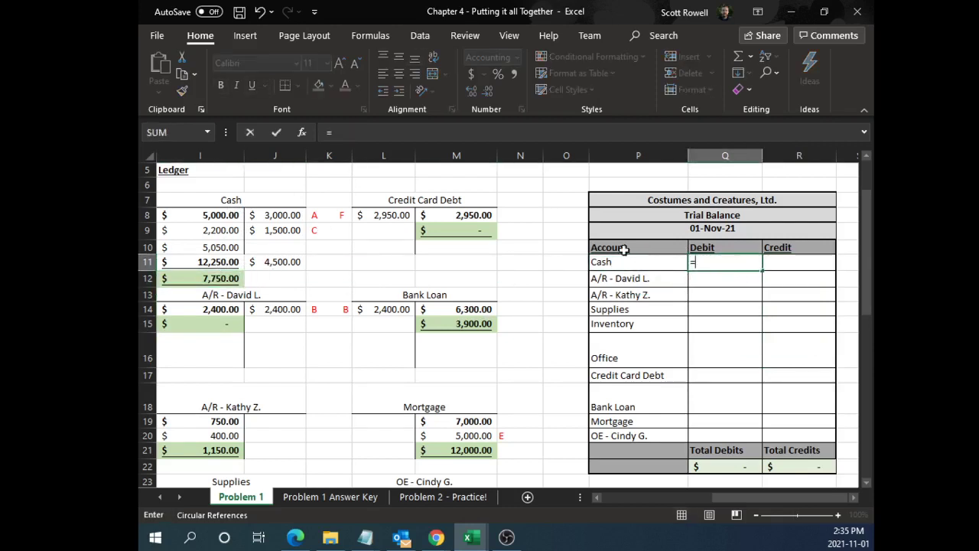
click(219, 278)
key(Return)
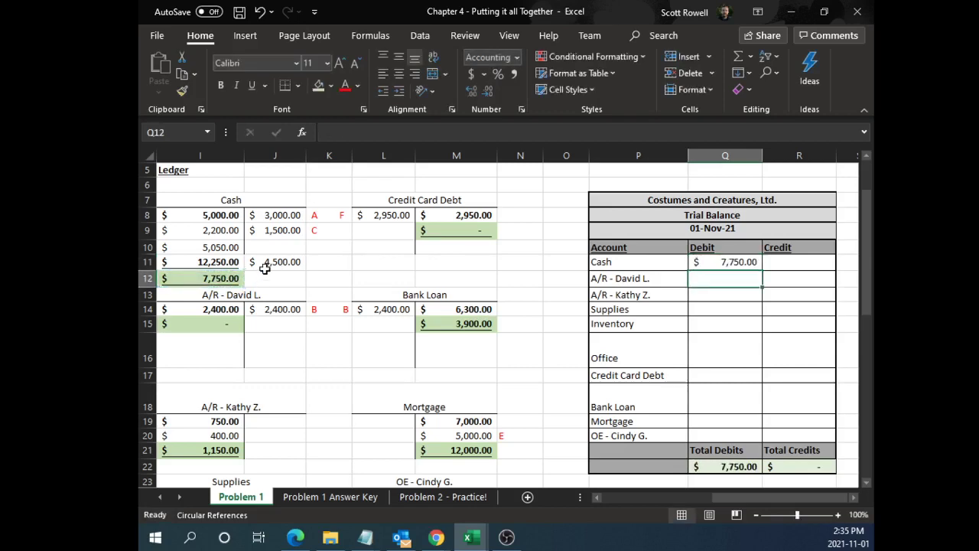
Link the two customers' A/R debits in Q12 and Q13 to their T-account closing balances in I15 and I21
scroll(321, 260, down, 1)
text(=)
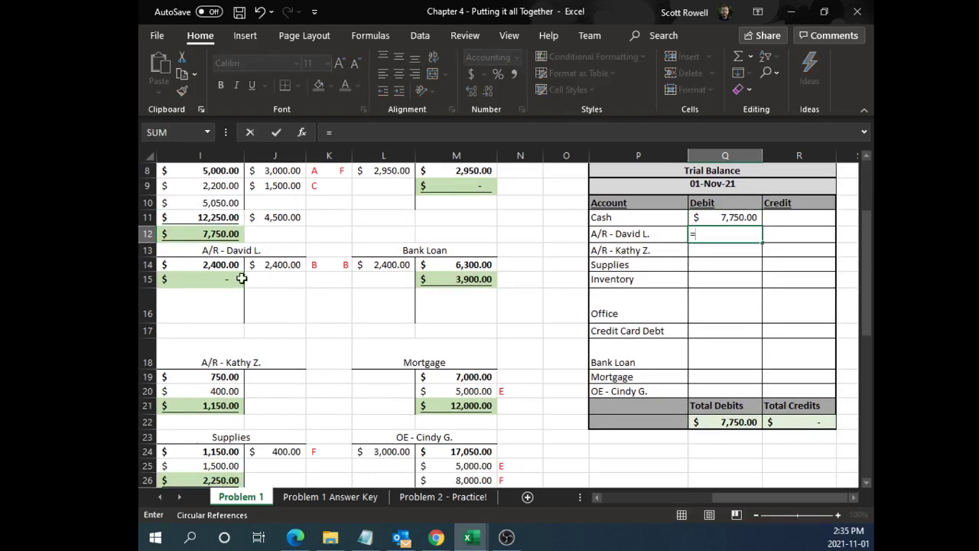
click(201, 279)
key(Return)
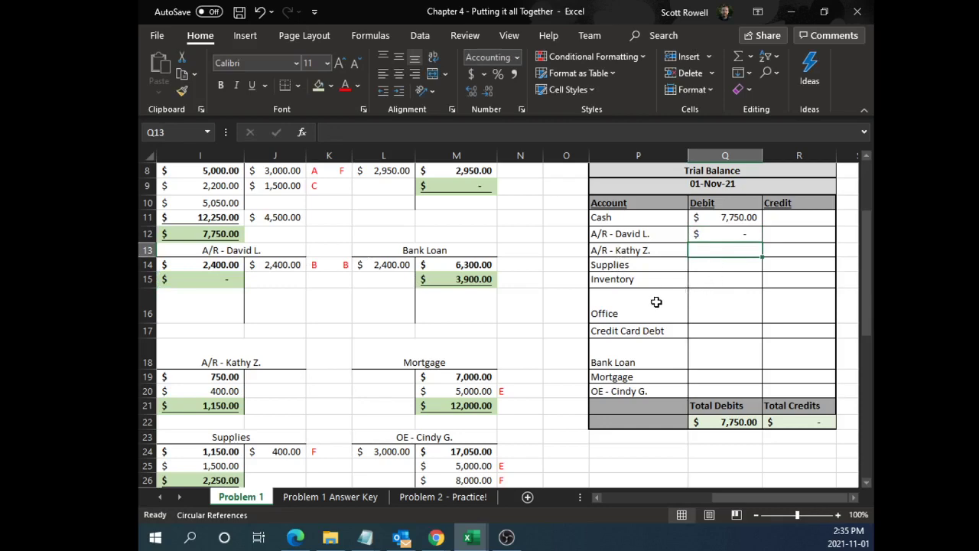
text(=)
click(205, 405)
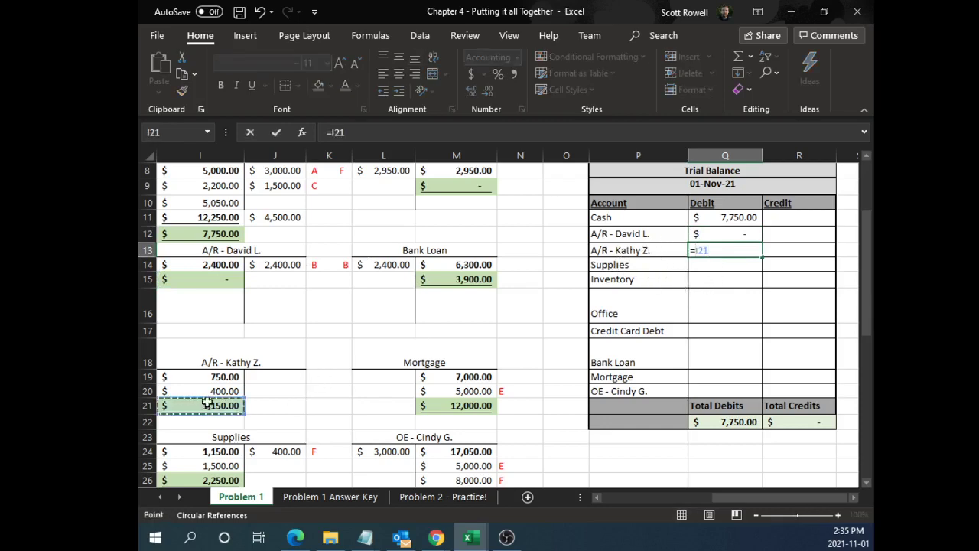
key(Return)
Link the Supplies debit in Q14 to I26 and the Inventory debit in Q15 to I30
scroll(366, 354, down, 1)
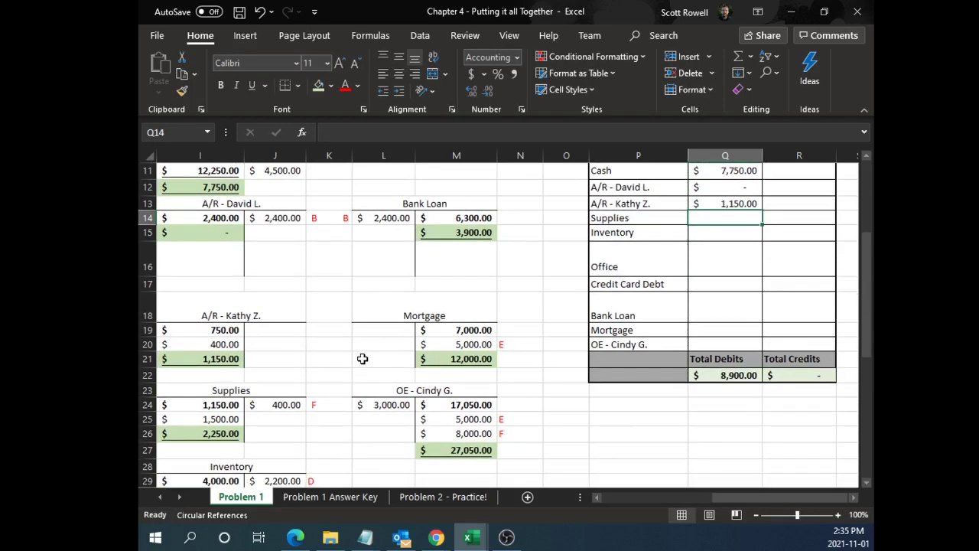
text(=)
click(227, 433)
key(Return)
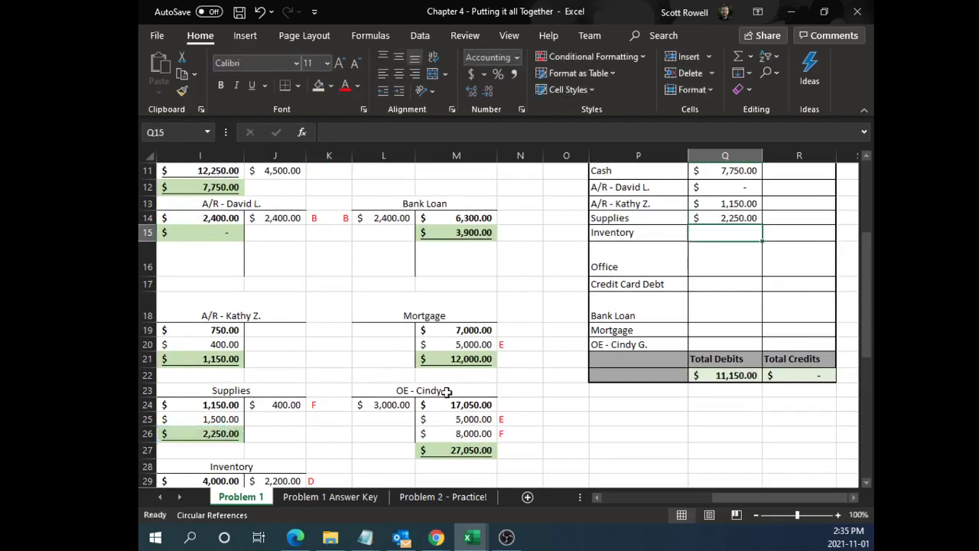
scroll(328, 389, down, 1)
text(=)
click(229, 447)
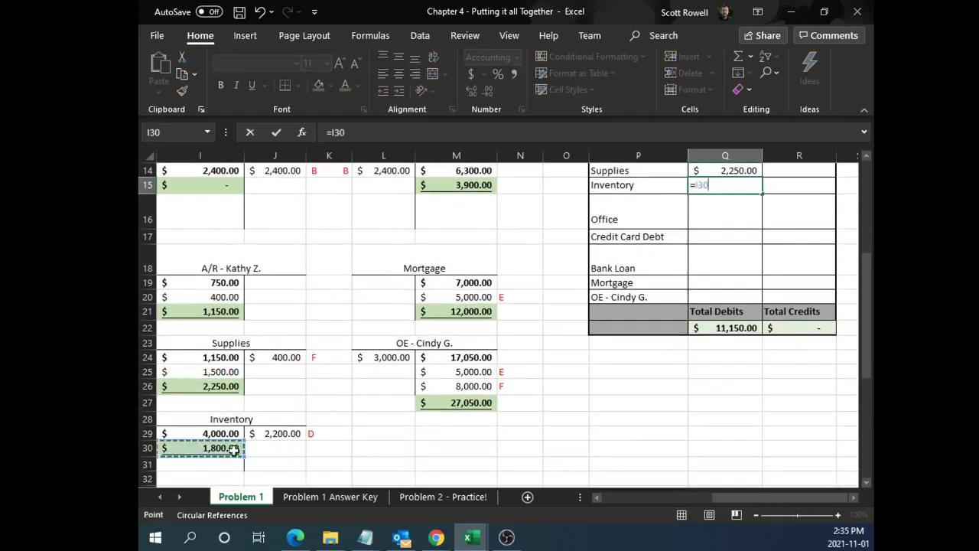
key(Return)
Link the Office debit in Q16 to its T-account closing balance in I37, and check the Total Debits in Q22
scroll(452, 361, down, 1)
text(=)
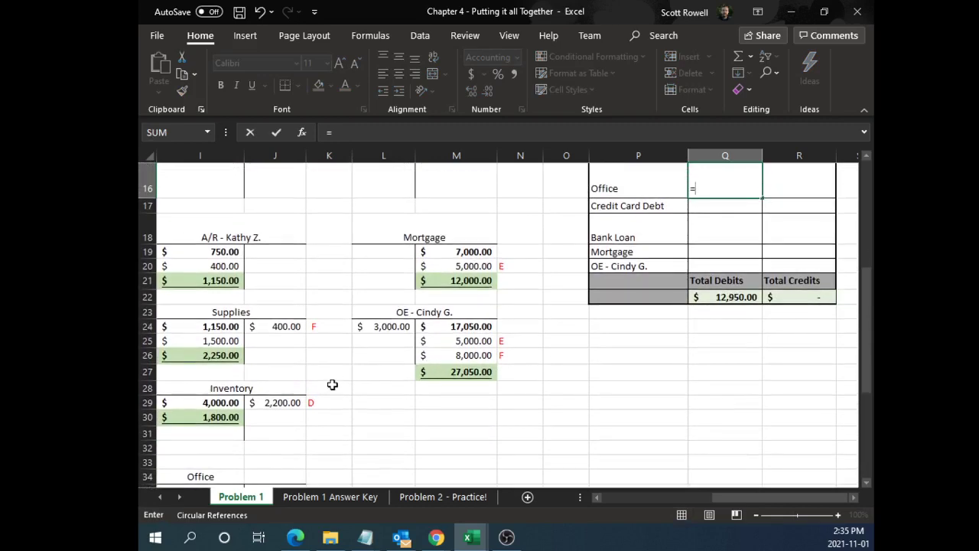
scroll(322, 389, down, 1)
click(219, 439)
key(Return)
scroll(485, 315, up, 4)
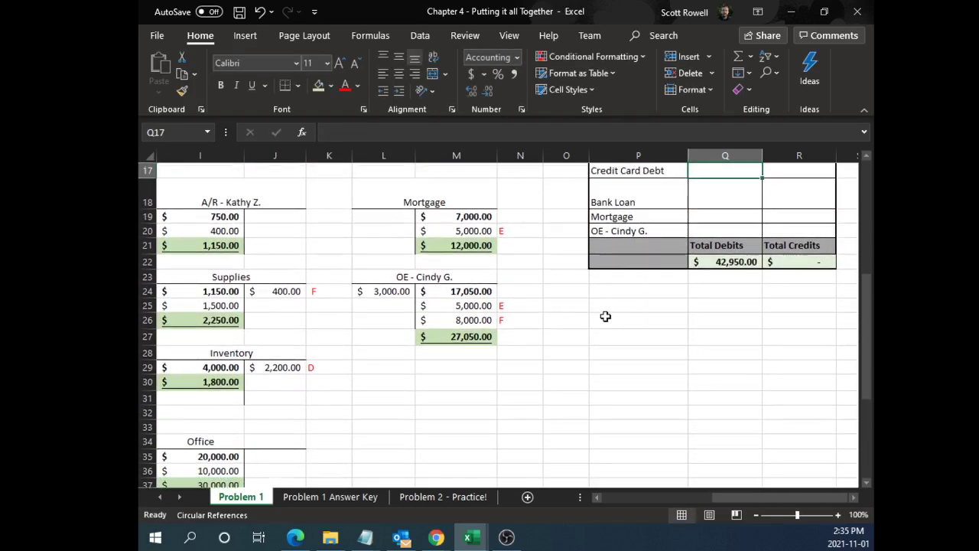
click(728, 423)
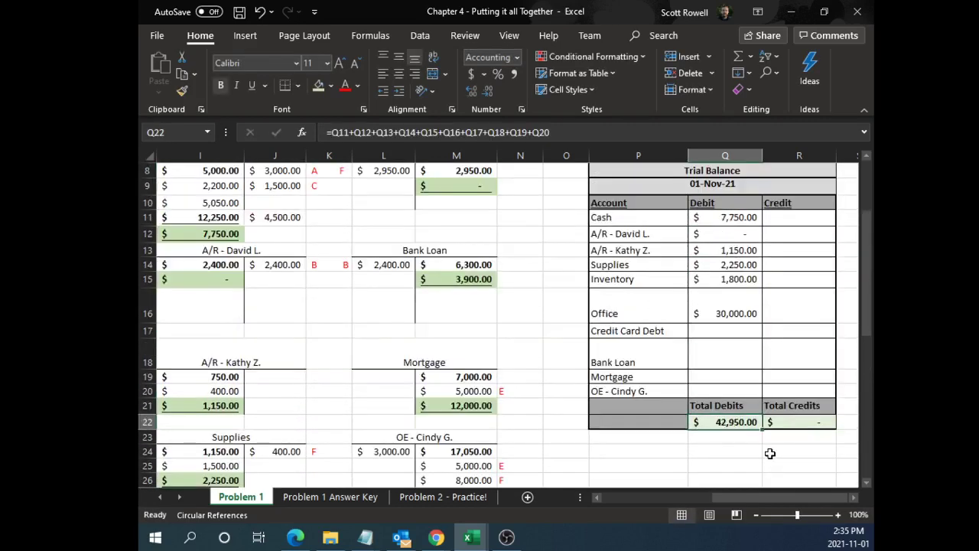
drag(732, 217, 736, 395)
click(725, 406)
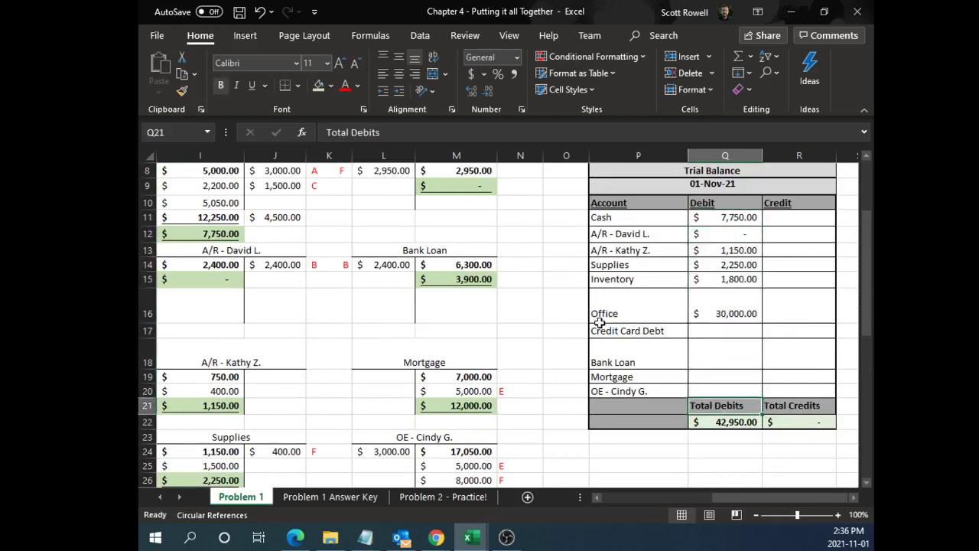
Link the Credit Card Debt credit in R17 to M9 and the Bank Loan credit in R18 to M15
scroll(758, 360, up, 1)
click(793, 375)
scroll(756, 365, up, 1)
scroll(755, 364, down, 1)
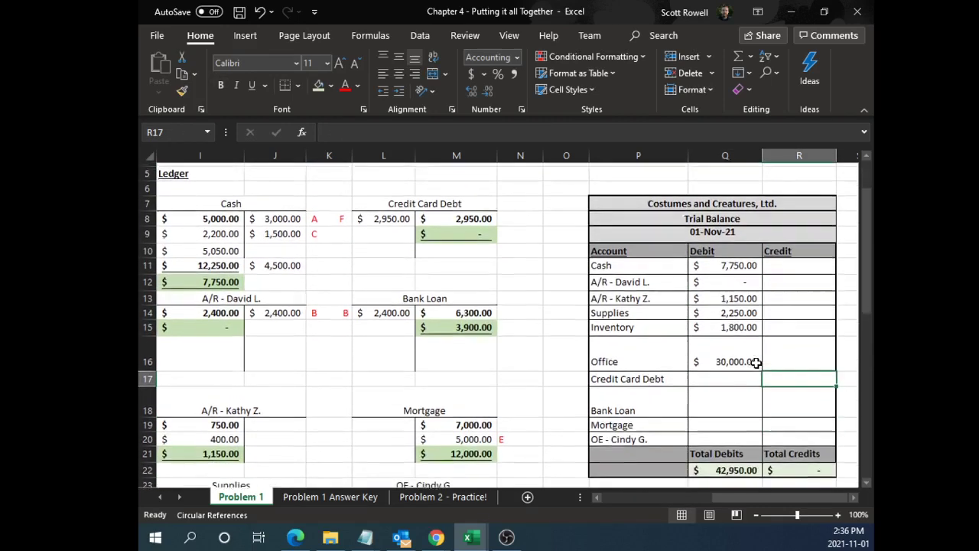
text(=)
click(476, 229)
key(Return)
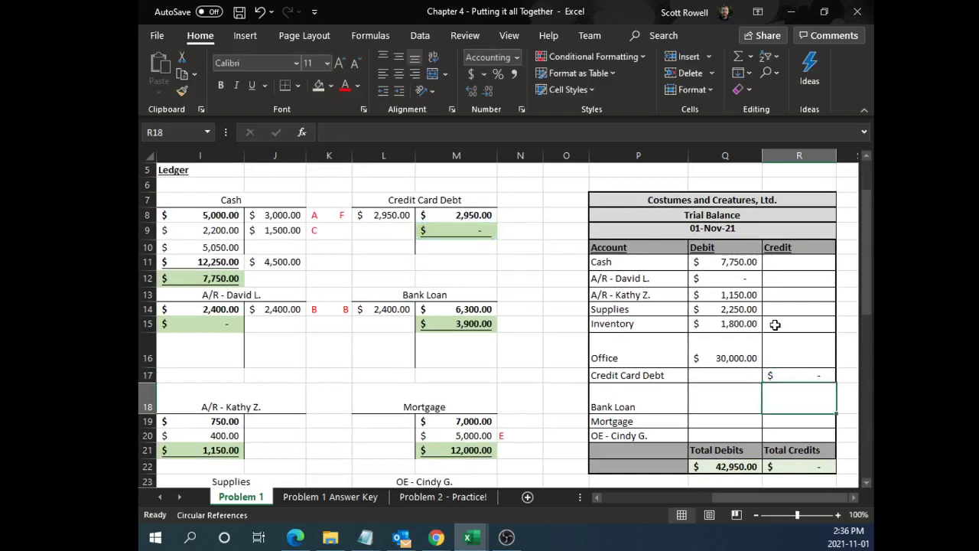
text(=)
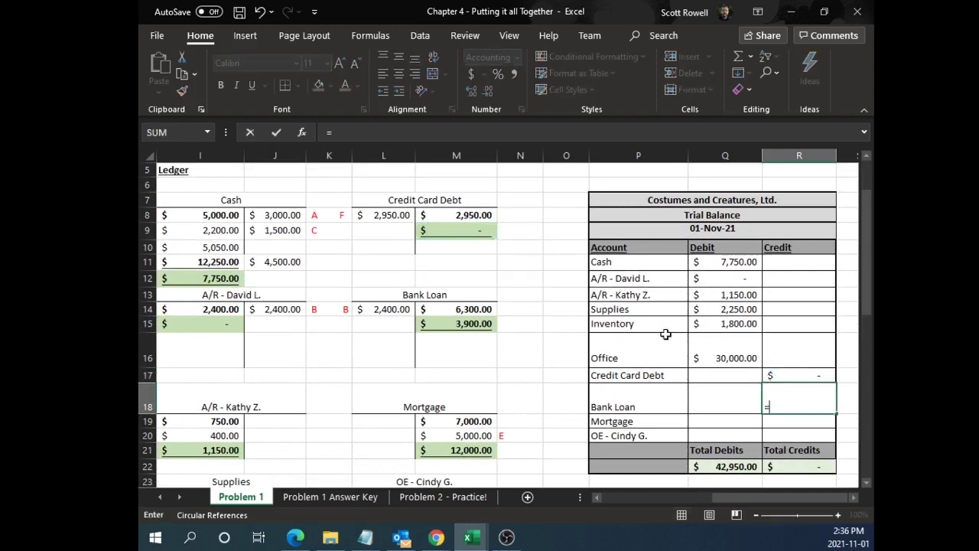
click(482, 325)
key(Return)
Link the Mortgage credit in R19 to M21 and the owner's equity credit in R20 to M27
scroll(726, 325, down, 1)
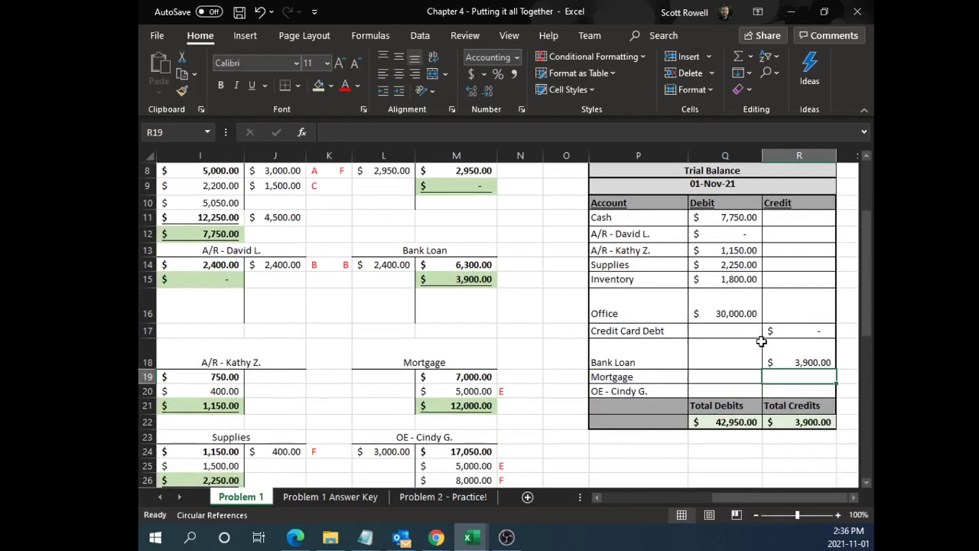
text(=)
click(470, 406)
key(Return)
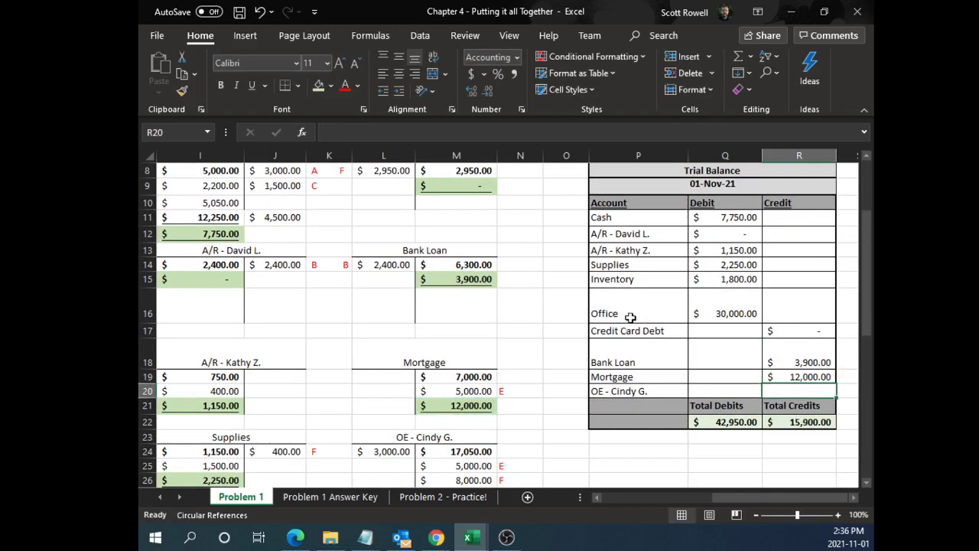
scroll(629, 319, down, 1)
text(=)
click(470, 449)
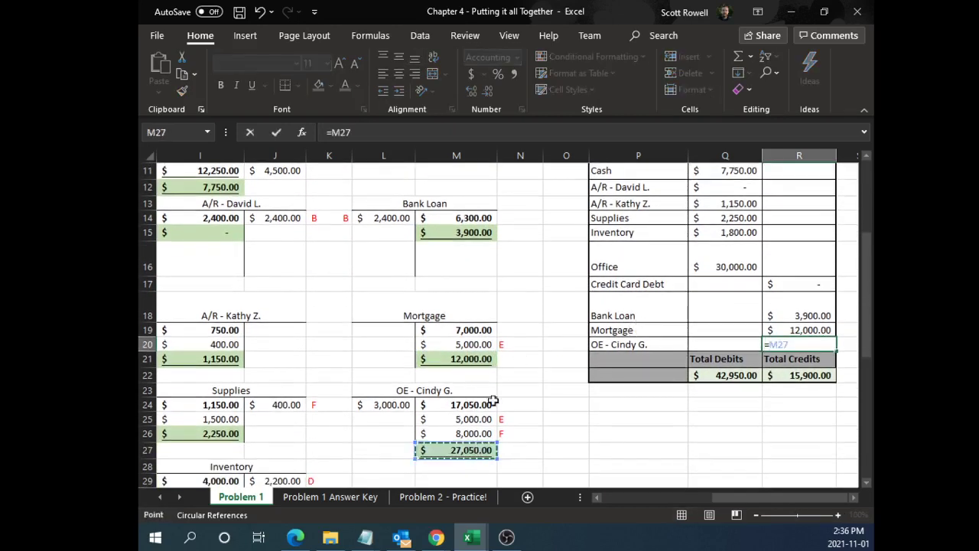
key(Return)
Compare the Total Debits and Total Credits in row 22 of the Trial Balance
drag(656, 375, 784, 375)
ctrl+scroll(837, 402, up, 3)
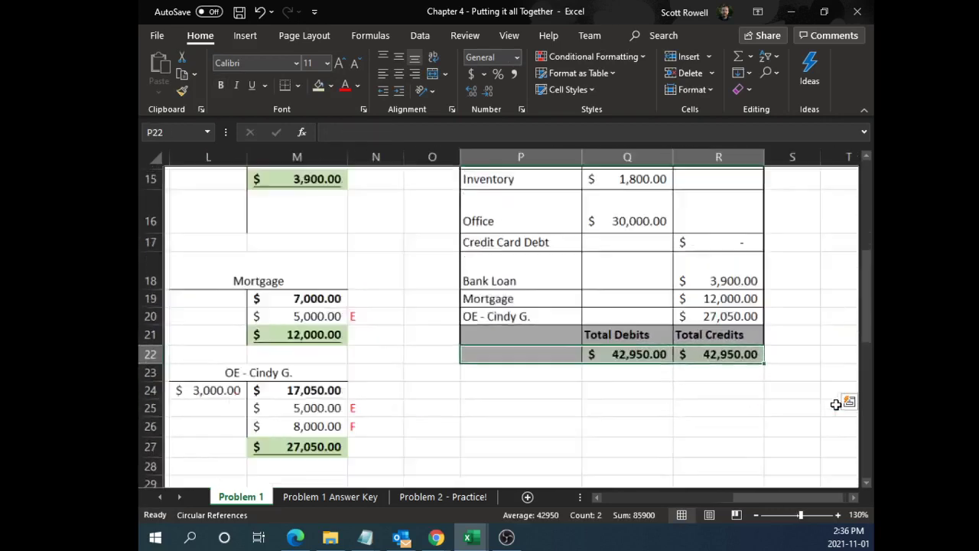
click(745, 432)
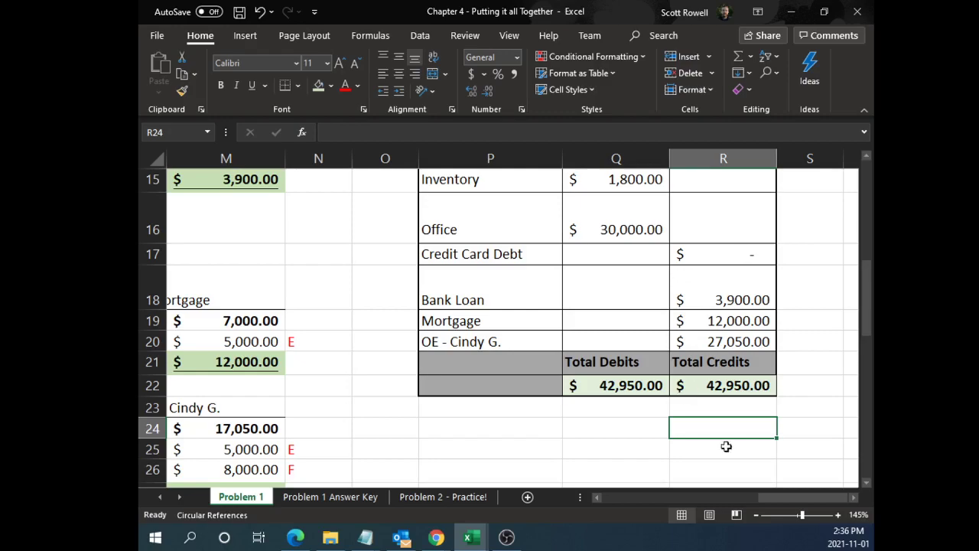
Review the opening Balance Sheet and how its amounts carry over as opening balances in the ledger T-accounts
drag(732, 493, 707, 493)
ctrl+scroll(681, 447, down, 4)
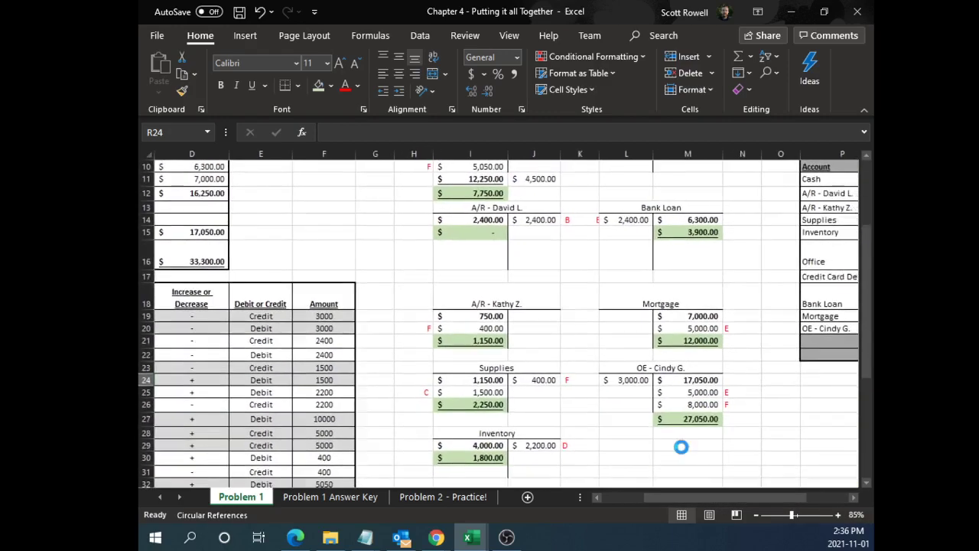
ctrl+scroll(681, 447, down, 3)
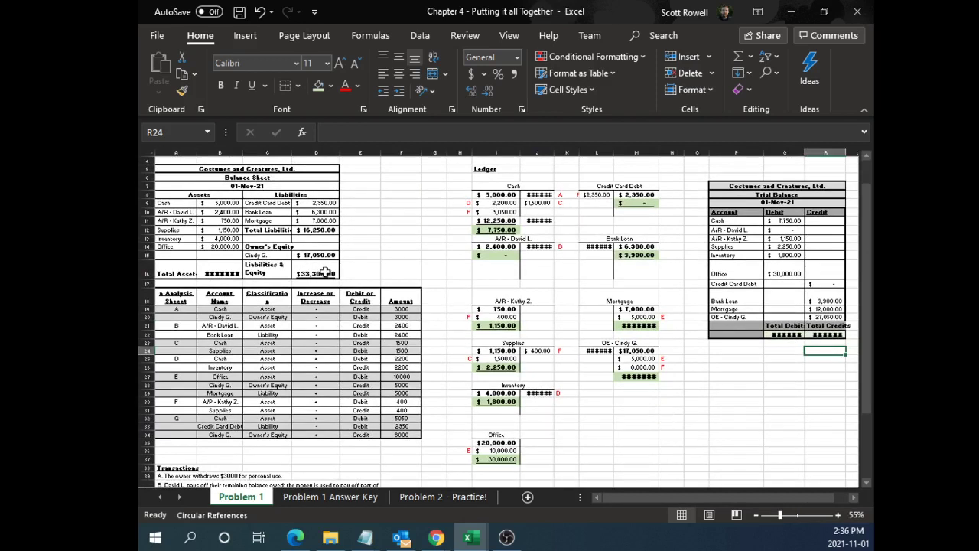
drag(325, 272, 174, 167)
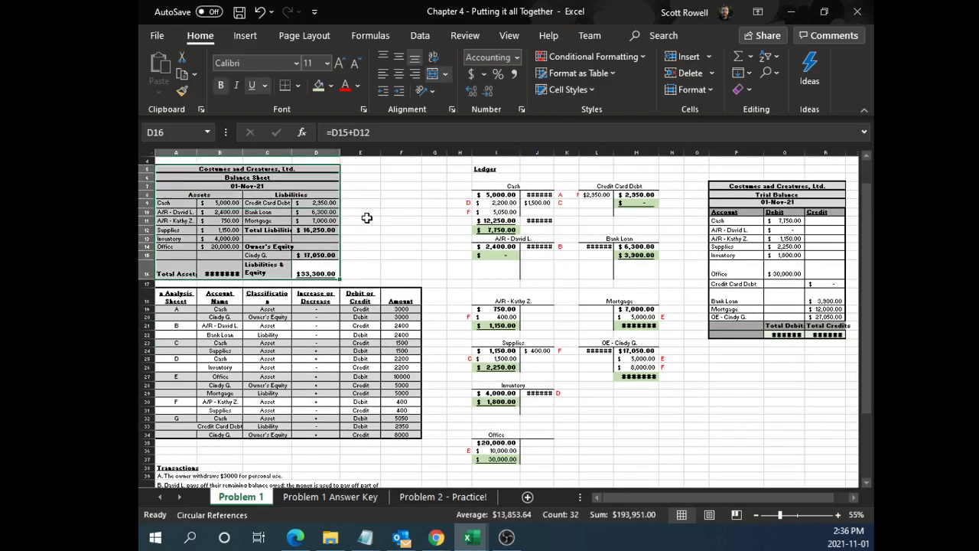
click(498, 196)
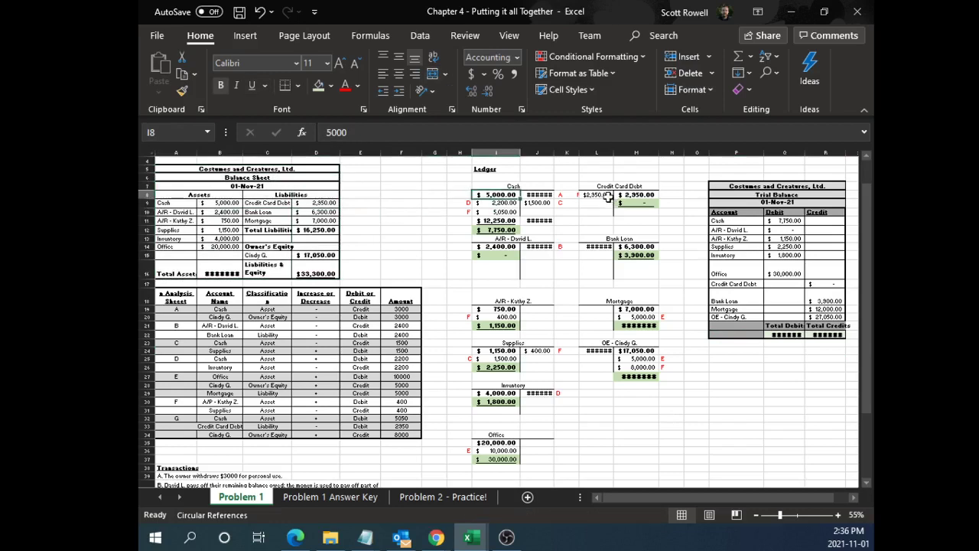
click(596, 195)
click(633, 245)
click(497, 309)
click(635, 309)
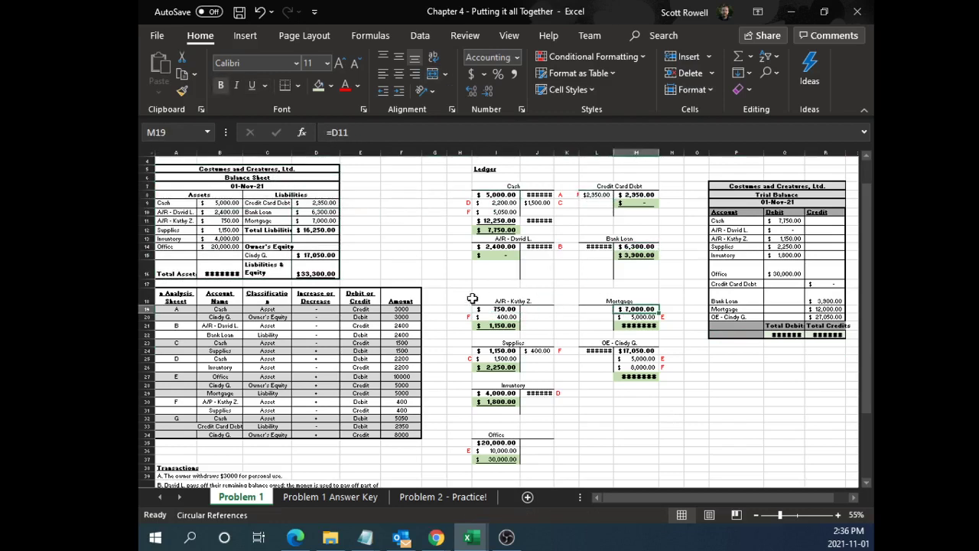
Review the Transactions list and the transaction analysis sheet's account classification and Debit or Credit columns
scroll(459, 306, down, 4)
drag(175, 364, 176, 452)
scroll(201, 260, up, 1)
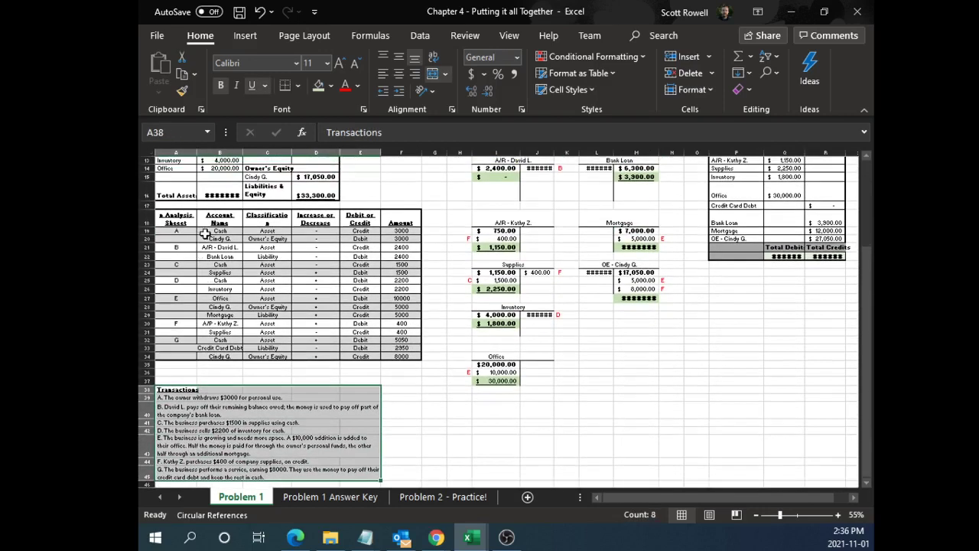
click(264, 221)
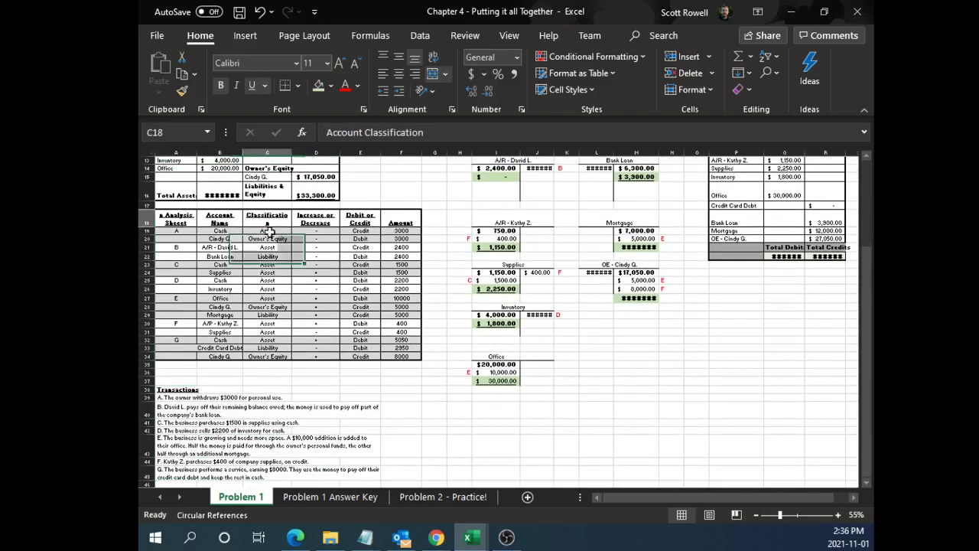
drag(269, 232, 267, 348)
drag(366, 218, 361, 357)
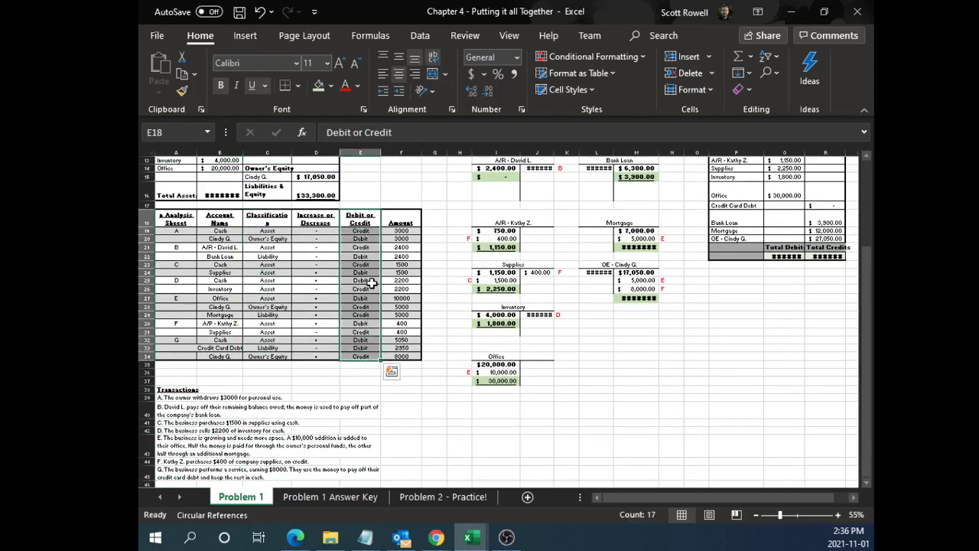
Examine the transaction amounts posted to the Cash, Credit Card Debt and accounts receivable T-accounts
scroll(540, 218, up, 2)
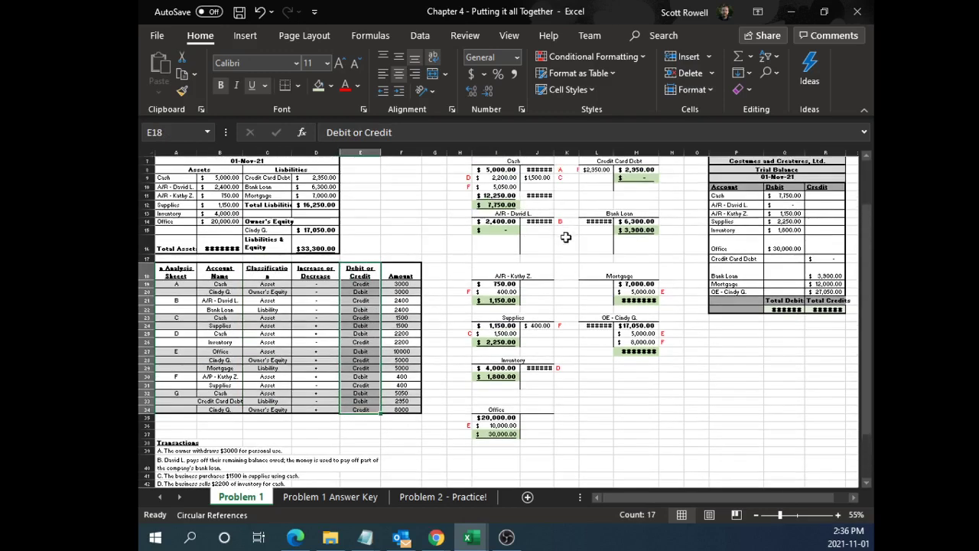
click(497, 169)
click(595, 169)
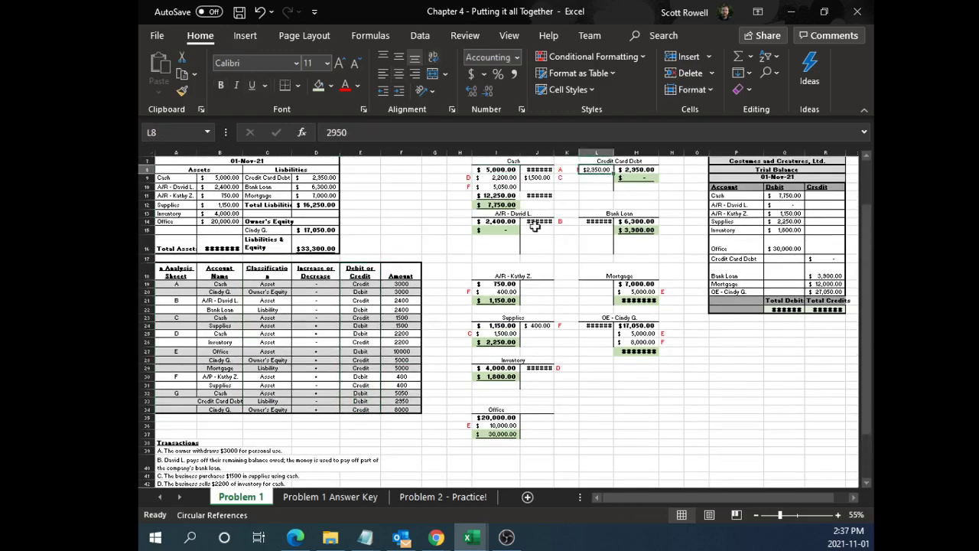
click(504, 292)
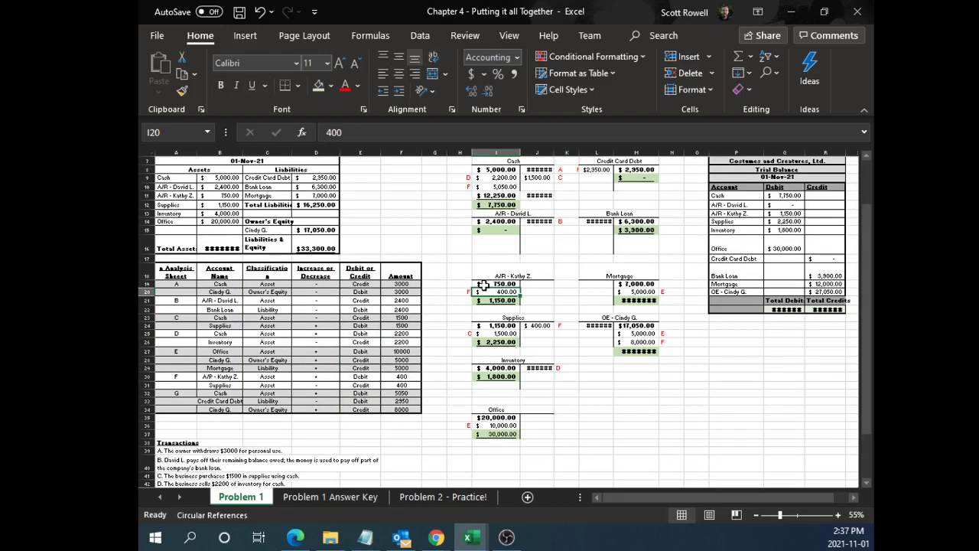
Review the closing balances of the asset T-accounts, from Cash through receivables, Supplies and Inventory to Office
scroll(494, 292, up, 1)
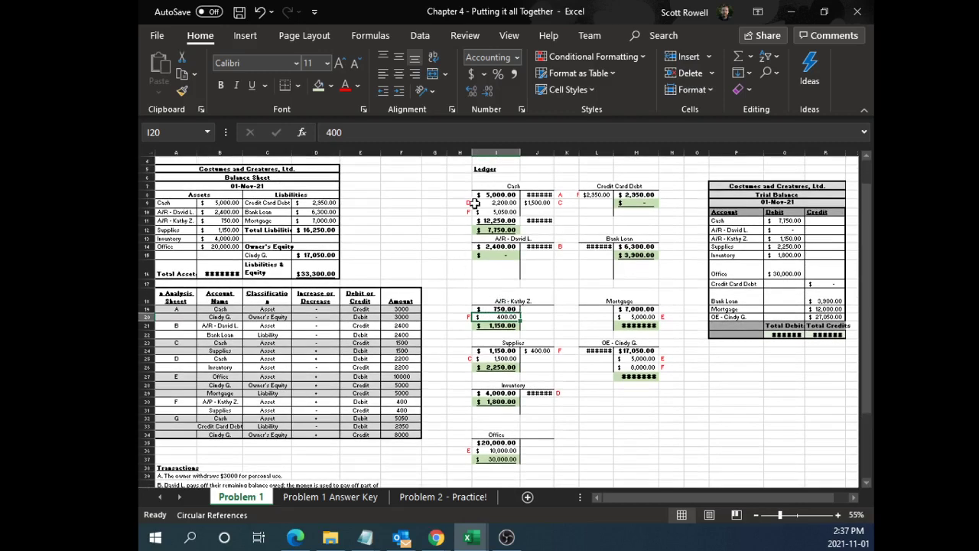
drag(483, 187, 527, 227)
click(490, 255)
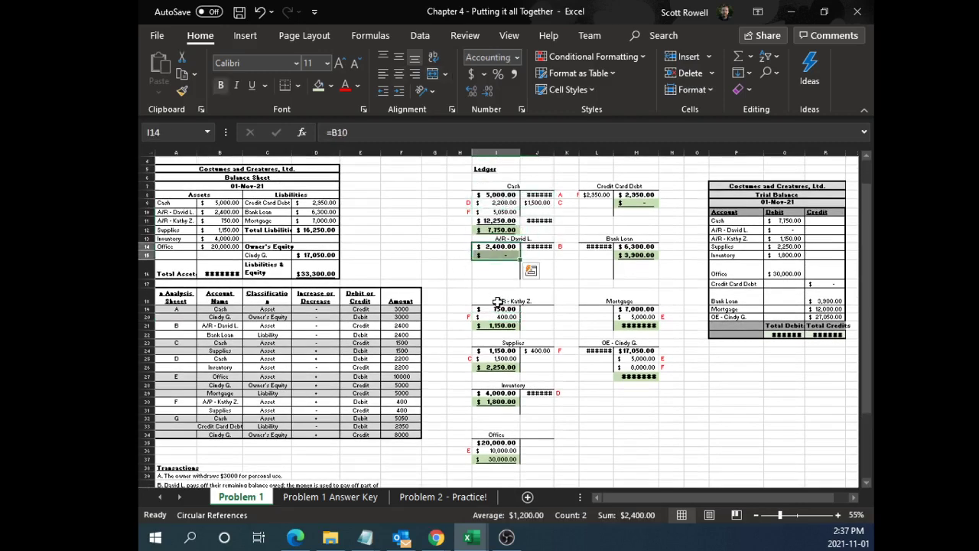
click(497, 325)
click(504, 368)
click(504, 399)
click(508, 459)
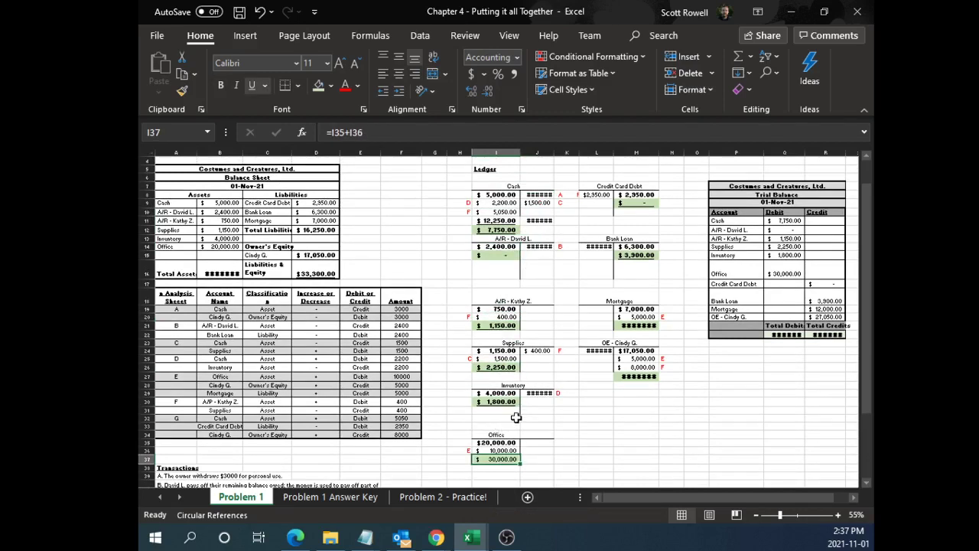
Review the whole Trial Balance and compare its Total Debits with its Total Credits
drag(669, 499, 710, 500)
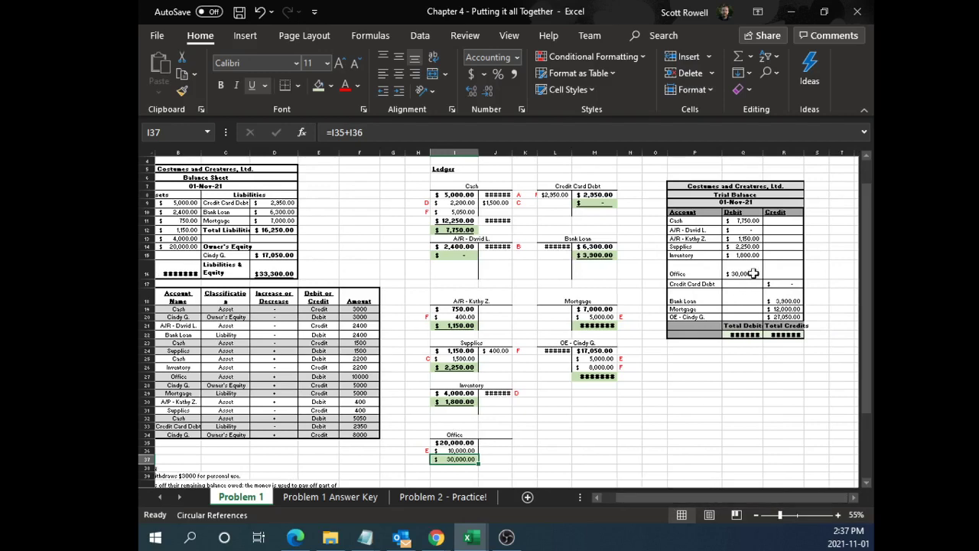
drag(694, 190, 786, 334)
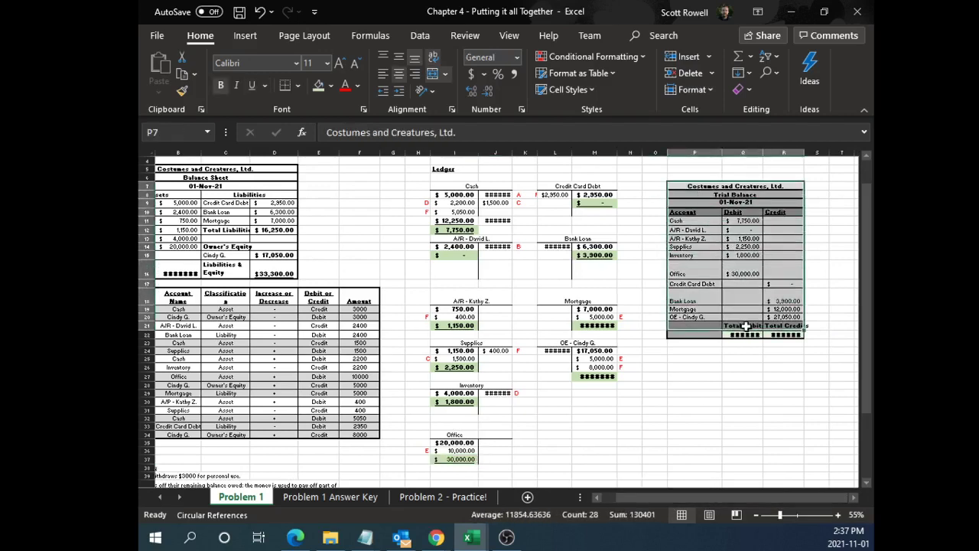
click(742, 358)
ctrl+scroll(826, 352, up, 4)
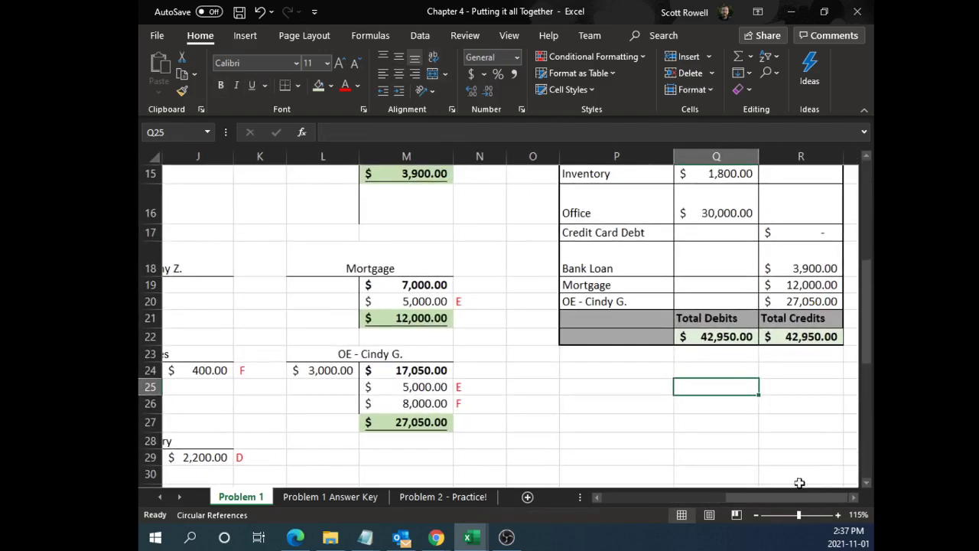
drag(795, 498, 793, 505)
click(748, 423)
click(789, 428)
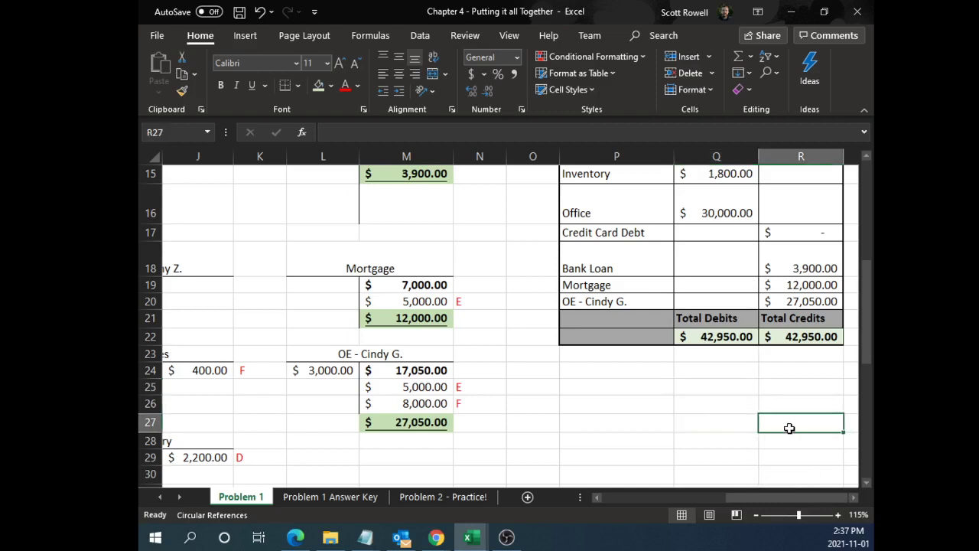